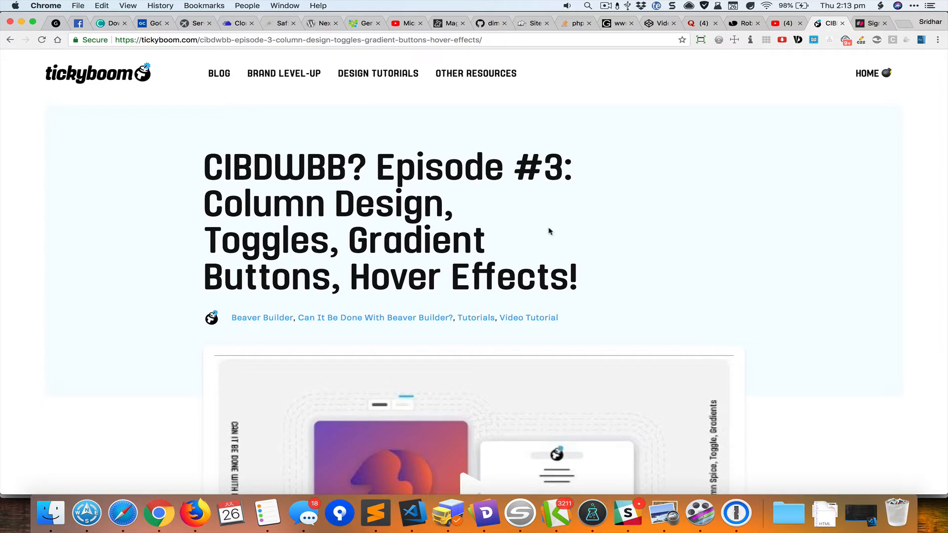
# Step: Create a new WordPress page titled "soundstripe" on the Oxygen site and publish it
pyautogui.hotkey('ctrl', 'Tab')
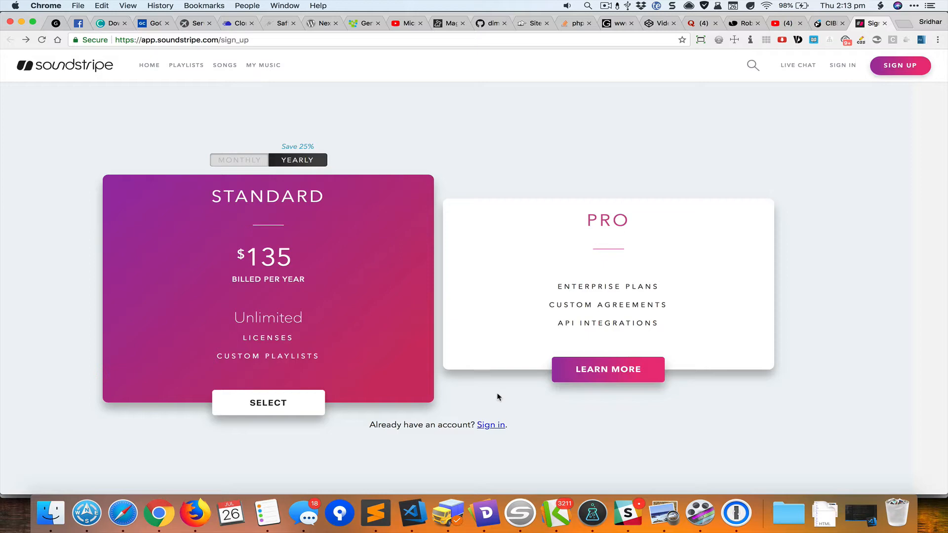
pyautogui.press('super+grave')
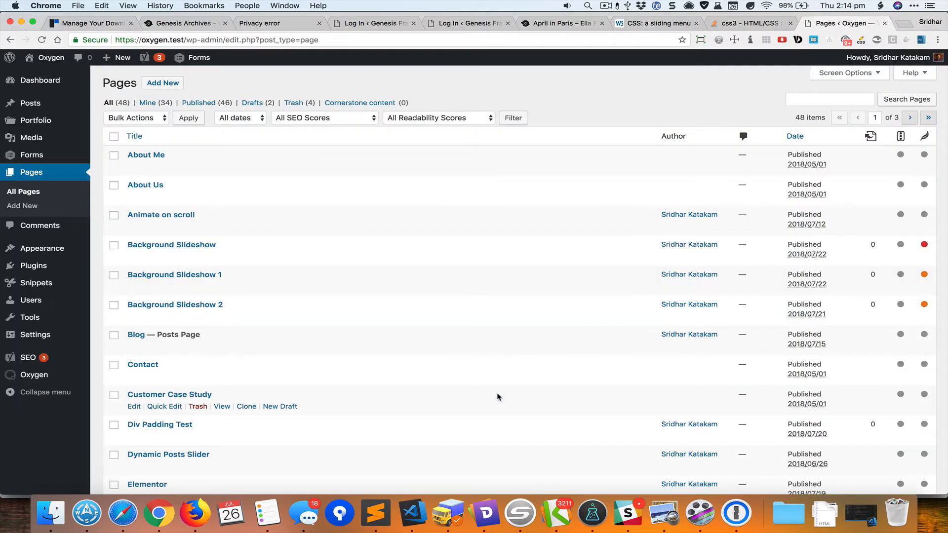
pyautogui.click(174, 88)
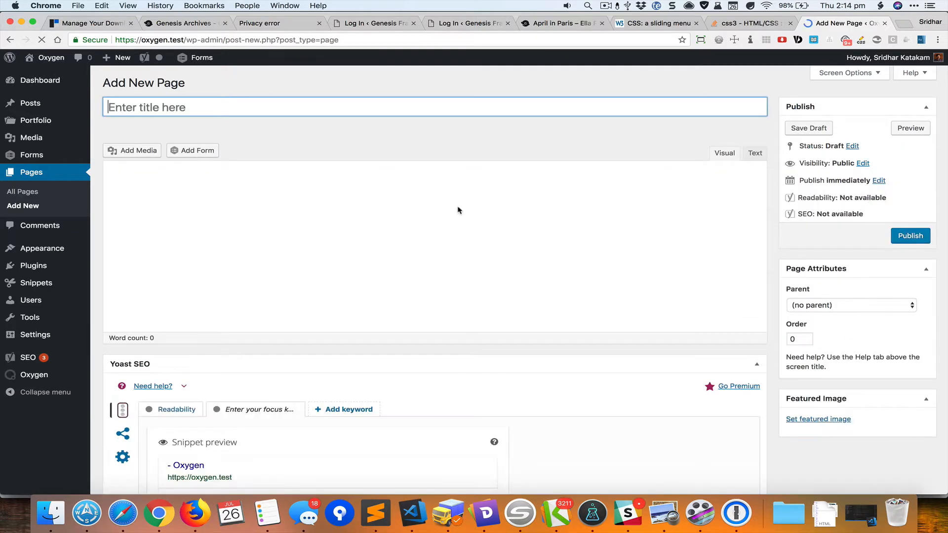
pyautogui.write('sound')
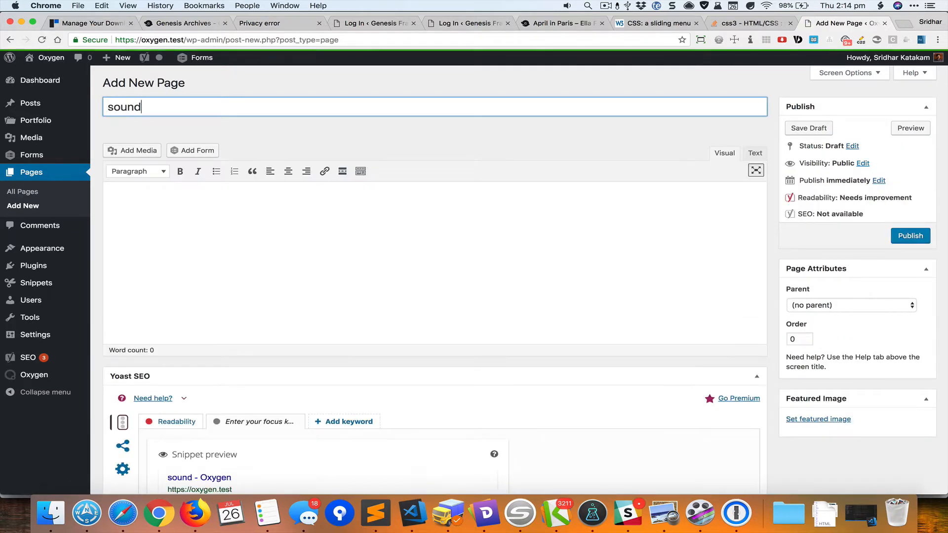
pyautogui.write('stripe')
pyautogui.click(903, 237)
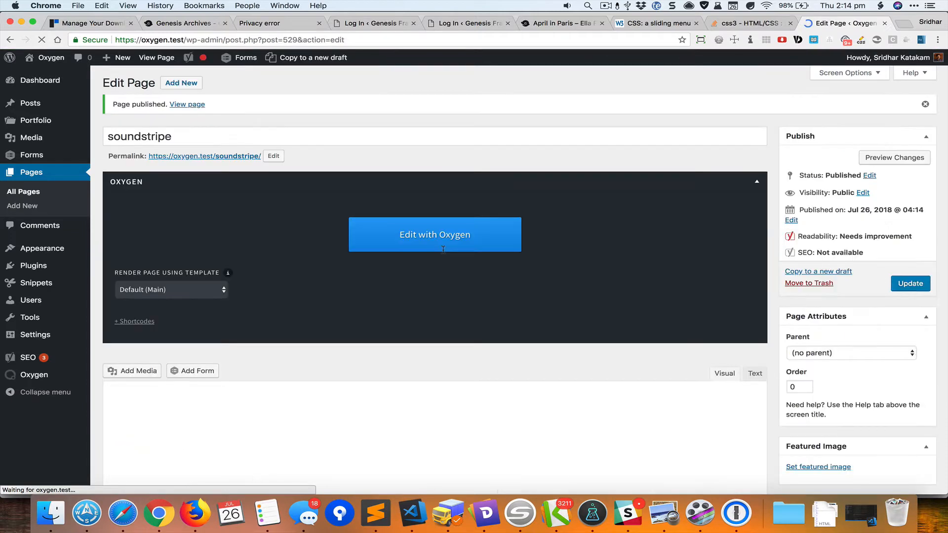
# Step: Set the soundstripe page's render template to None and open the page in the Oxygen builder
pyautogui.click(165, 290)
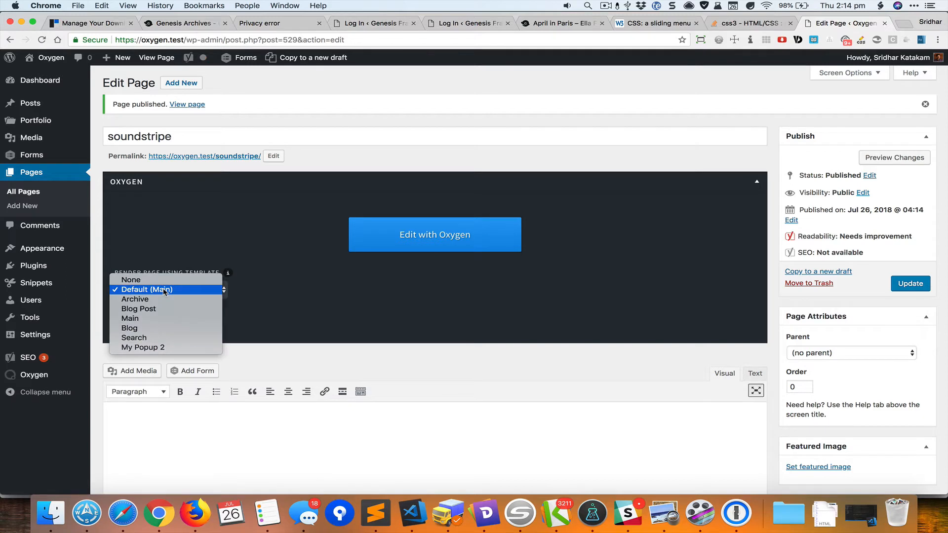
pyautogui.click(179, 281)
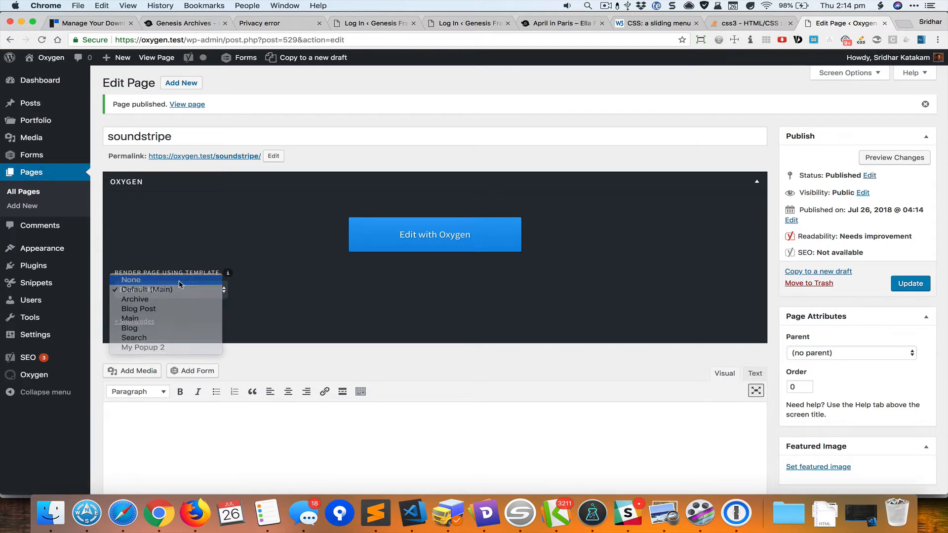
pyautogui.click(412, 248)
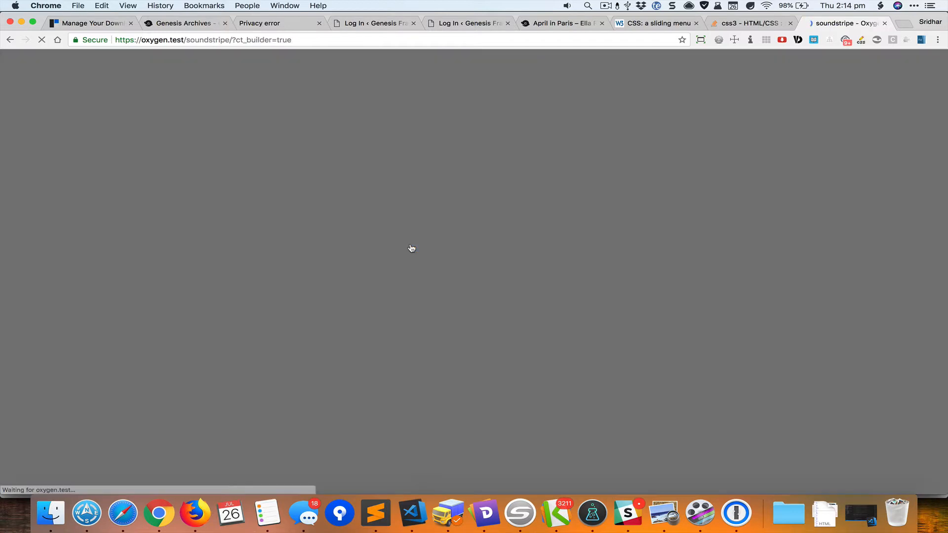
# Step: Examine how the Monthly/Yearly toggle changes the Standard plan on the Soundstripe sign-up page
pyautogui.press('super+grave')
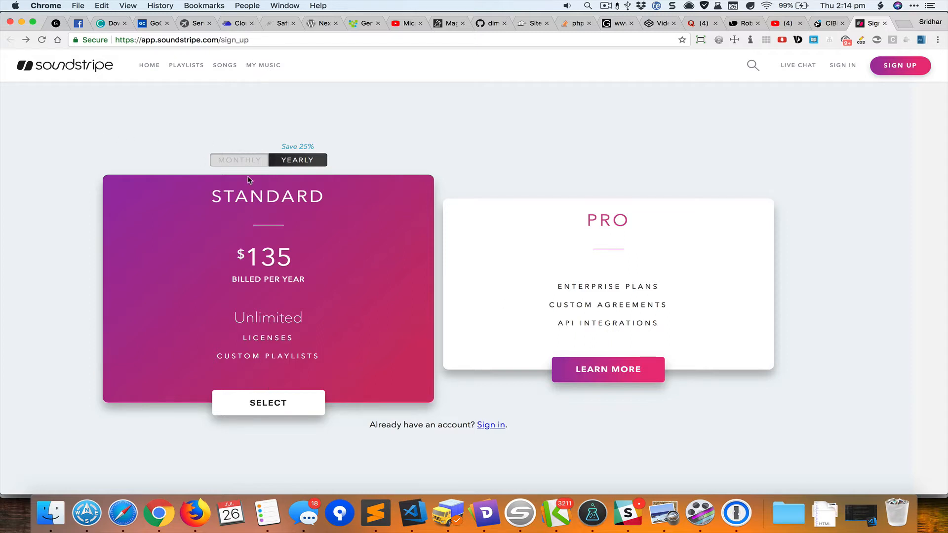
pyautogui.click(240, 162)
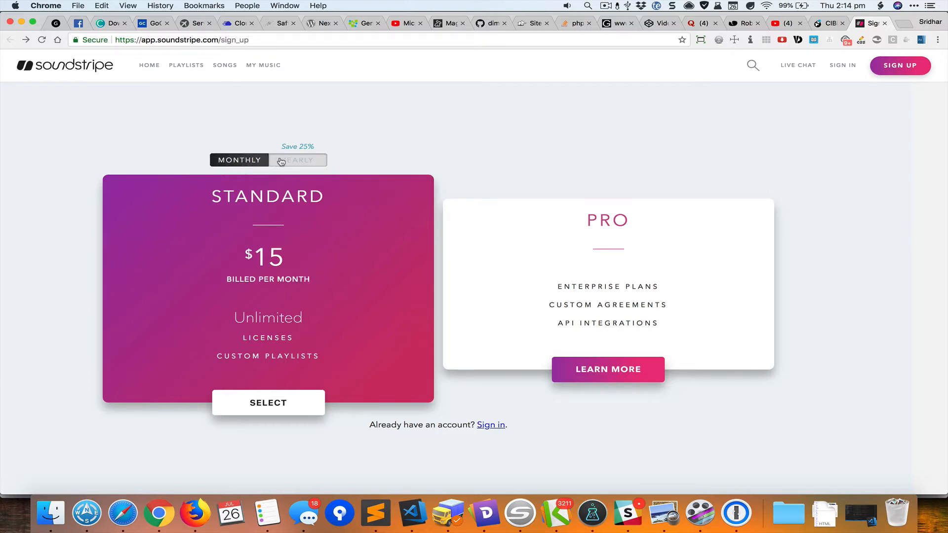
pyautogui.click(275, 161)
pyautogui.click(256, 161)
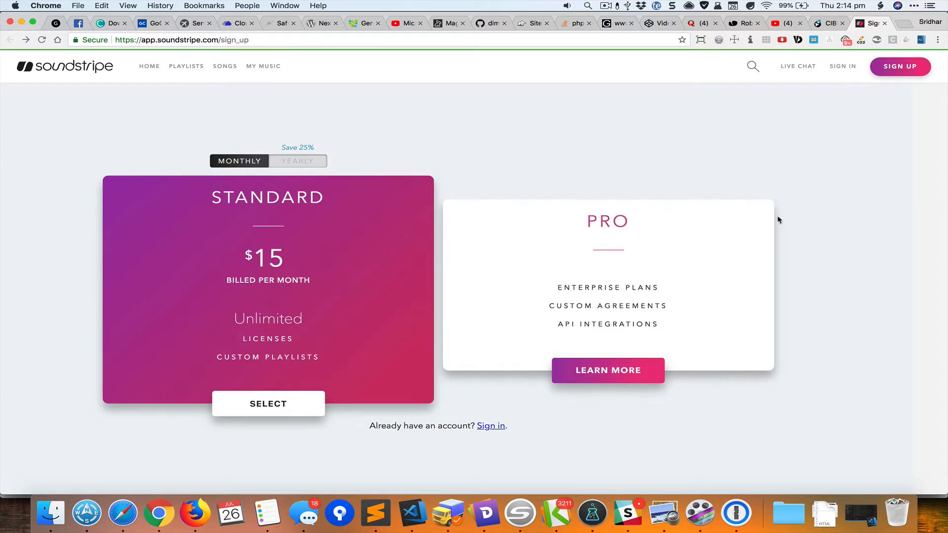
# Step: Add a section to the empty page in the Oxygen builder and set its height to 100 vh
pyautogui.press('super+grave')
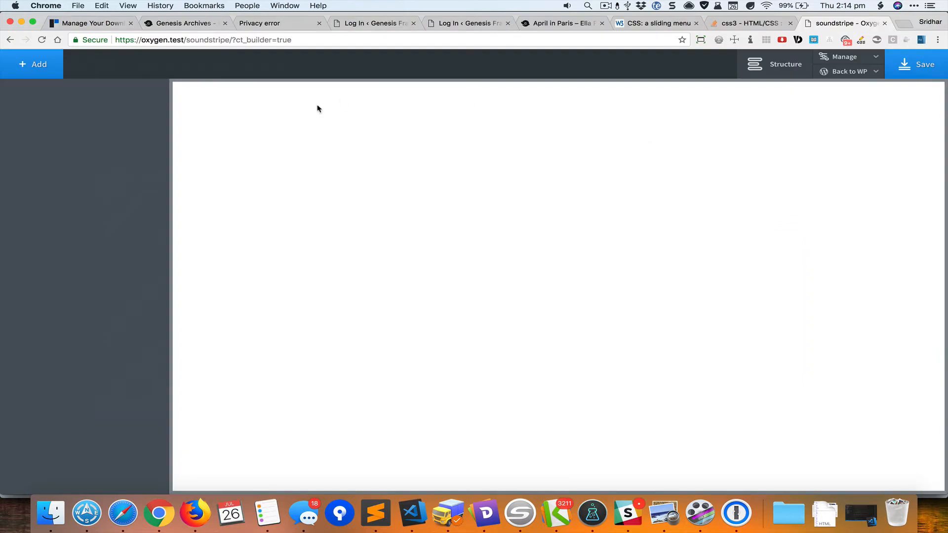
pyautogui.click(44, 76)
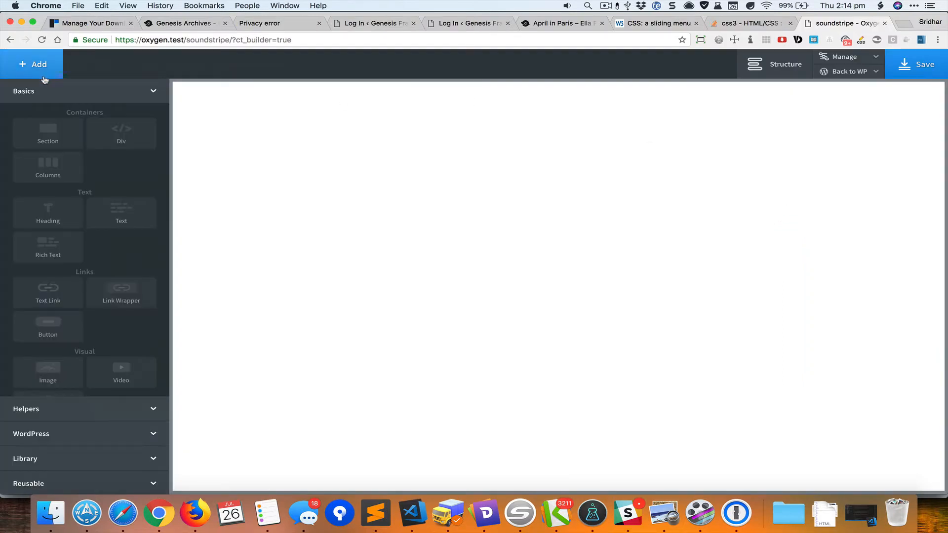
pyautogui.click(58, 140)
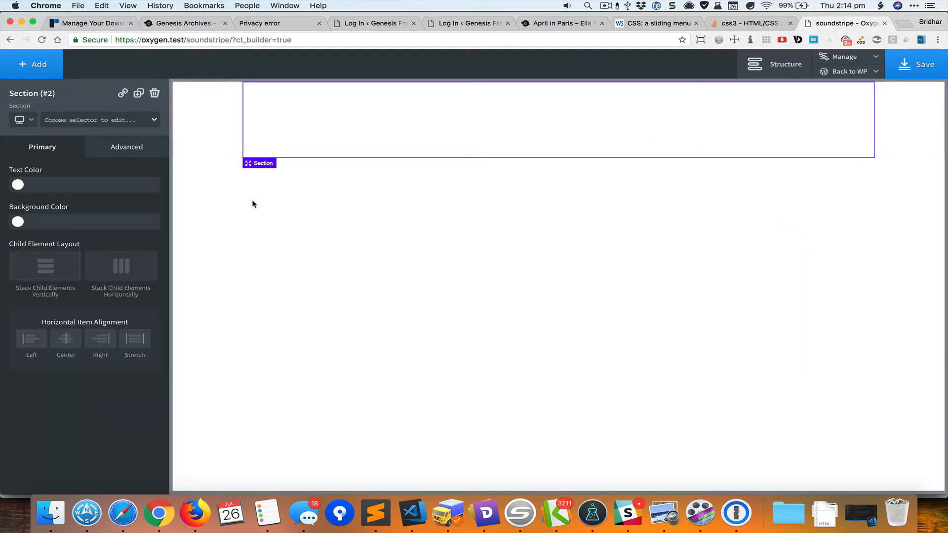
pyautogui.click(132, 148)
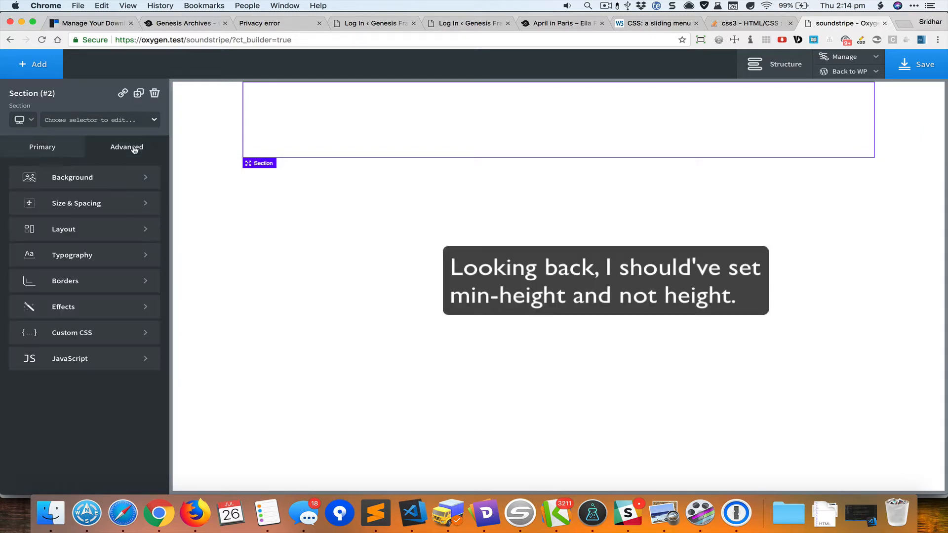
pyautogui.click(107, 204)
pyautogui.click(45, 321)
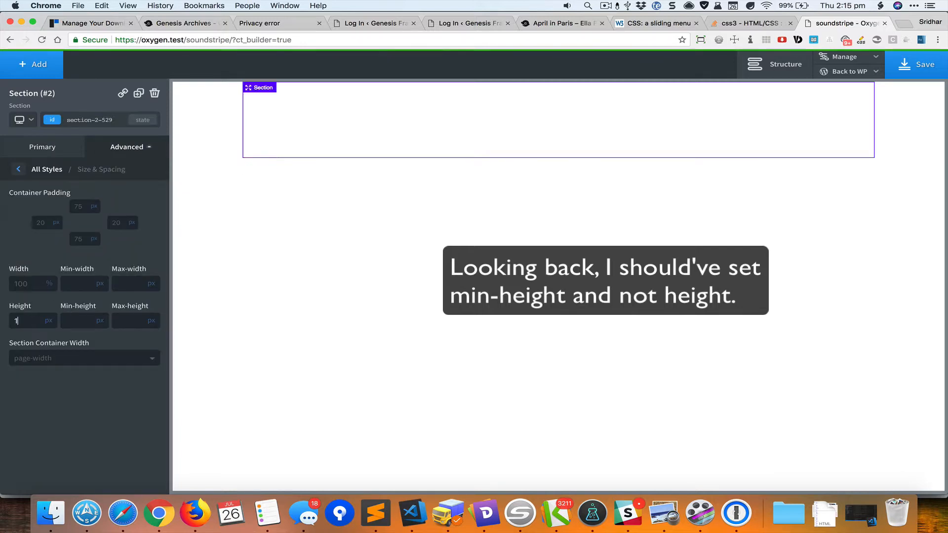
pyautogui.write('100')
pyautogui.click(48, 321)
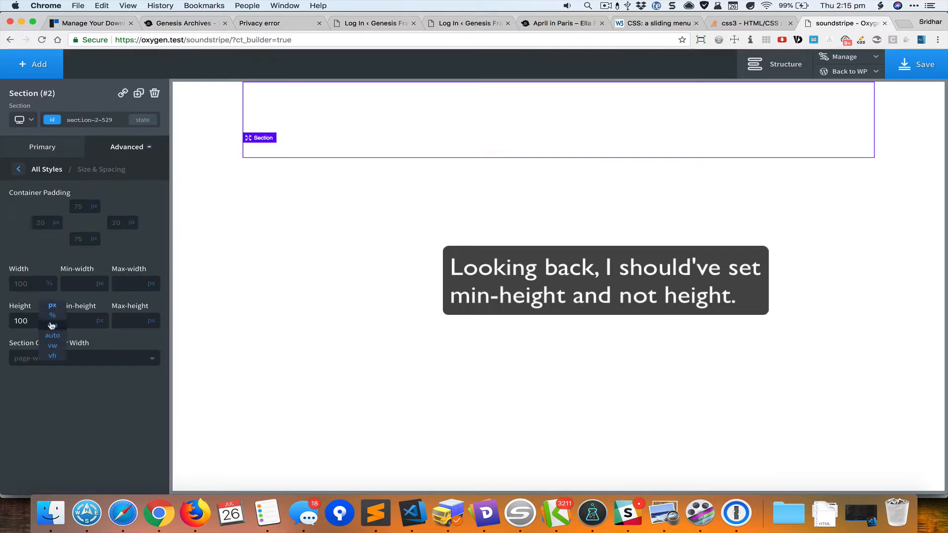
pyautogui.click(53, 357)
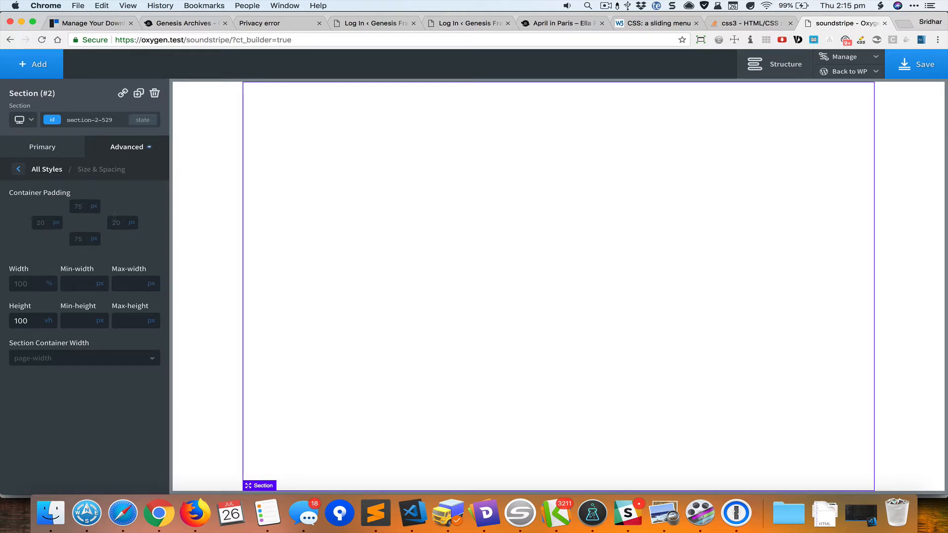
# Step: Set the section's container padding to 0 px on all four sides
pyautogui.doubleClick(78, 206)
pyautogui.write('0')
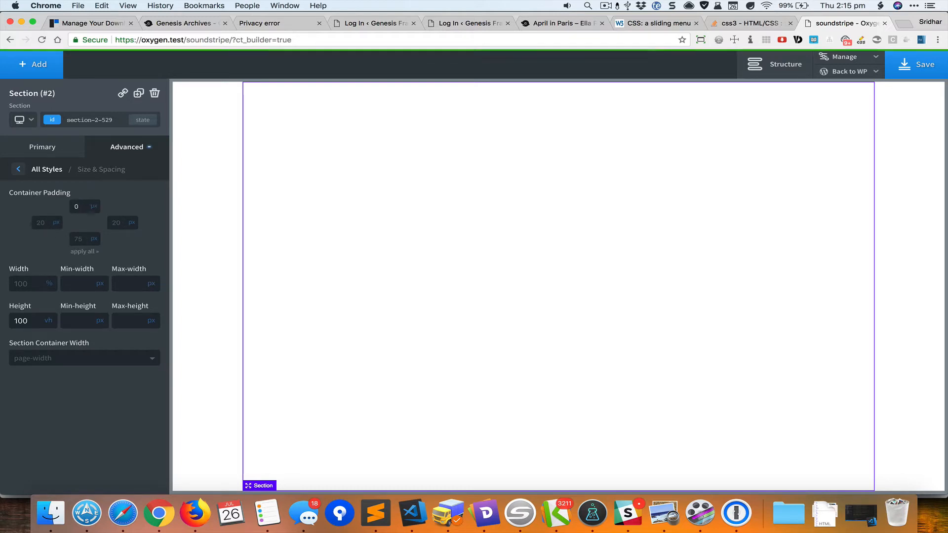
pyautogui.click(84, 252)
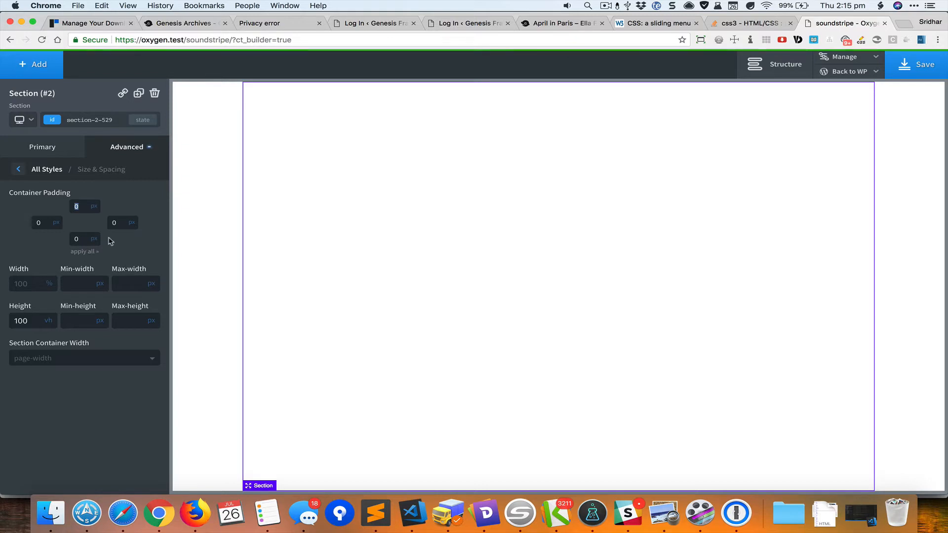
pyautogui.click(442, 205)
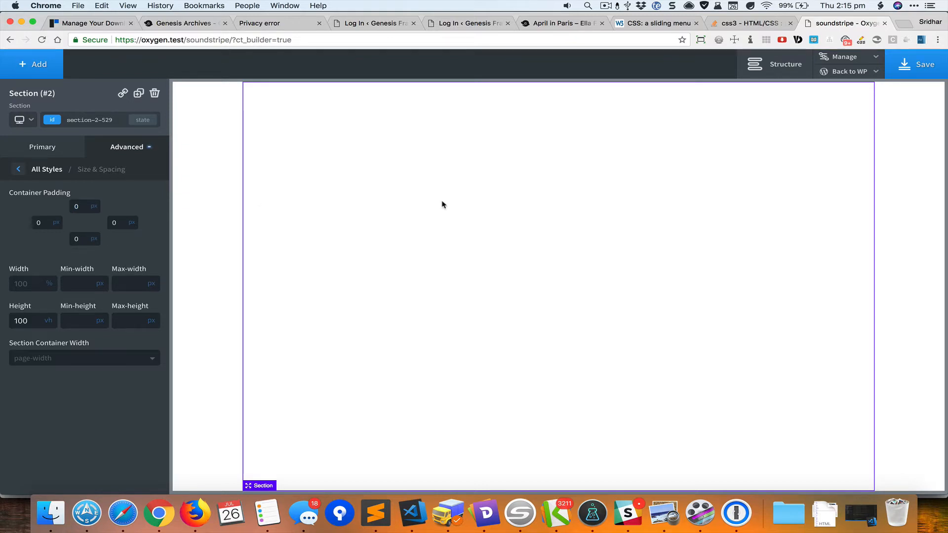
# Step: Sample the Soundstripe page's background color and apply it, #f0f3f6, as the section's background color
pyautogui.press('super+grave')
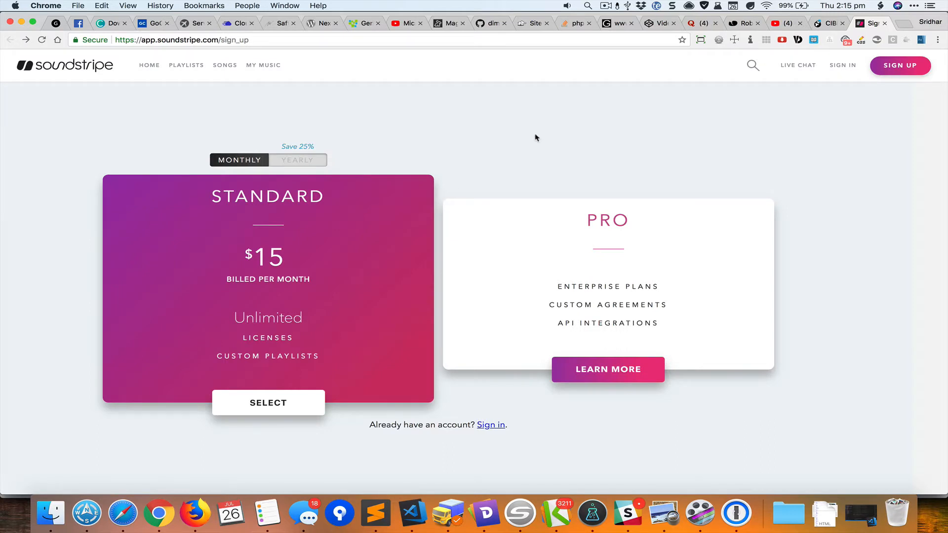
pyautogui.press('super+shift+c')
pyautogui.click(517, 134)
pyautogui.press('super+grave')
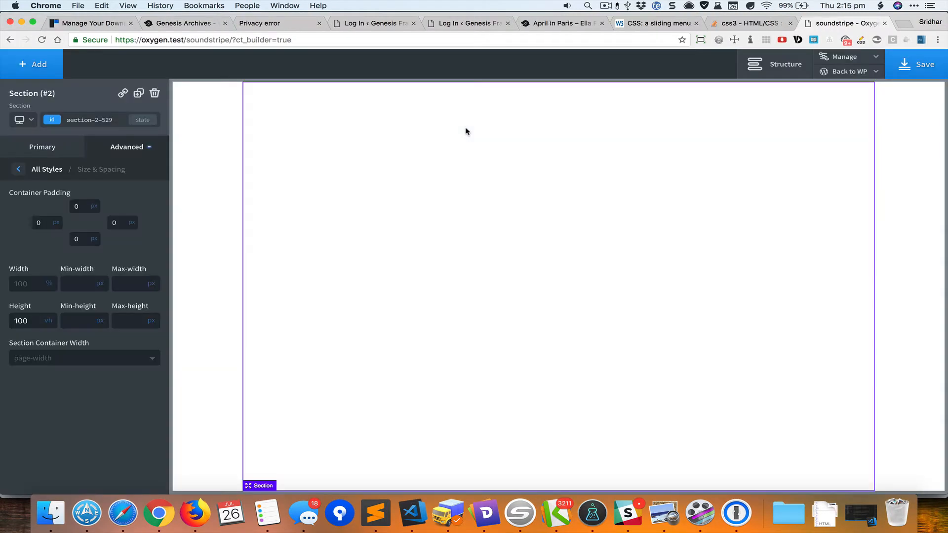
pyautogui.click(61, 152)
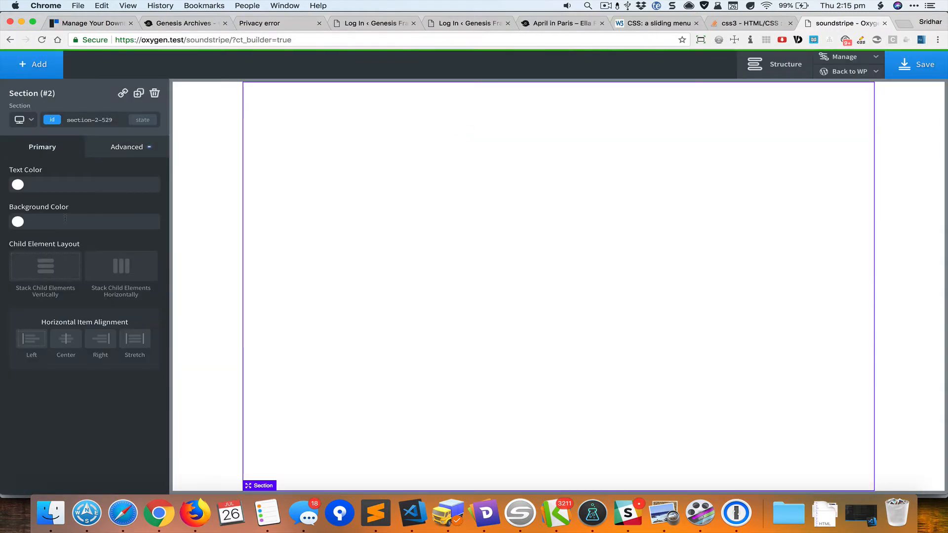
pyautogui.click(64, 218)
pyautogui.press('super+v')
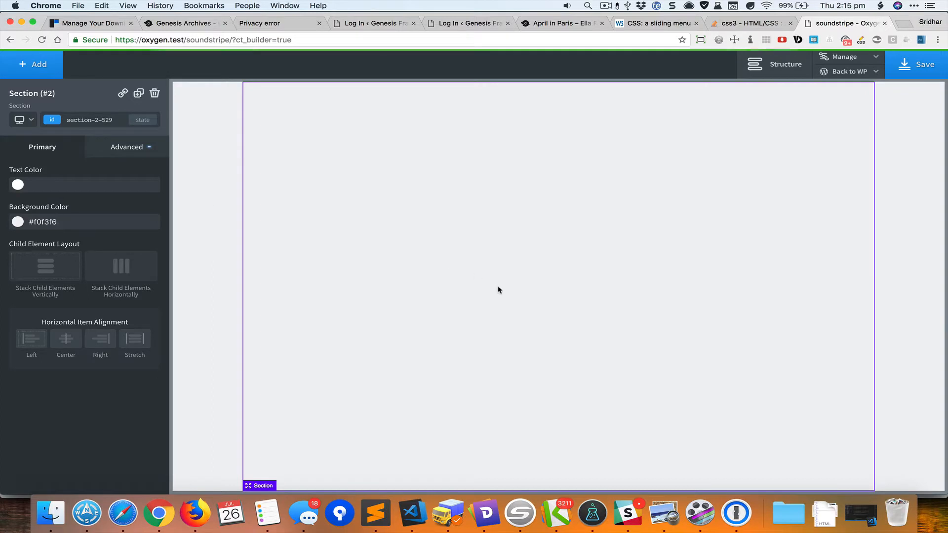
# Step: Insert a Columns element with a 50/50 layout into the section
pyautogui.press('super+grave')
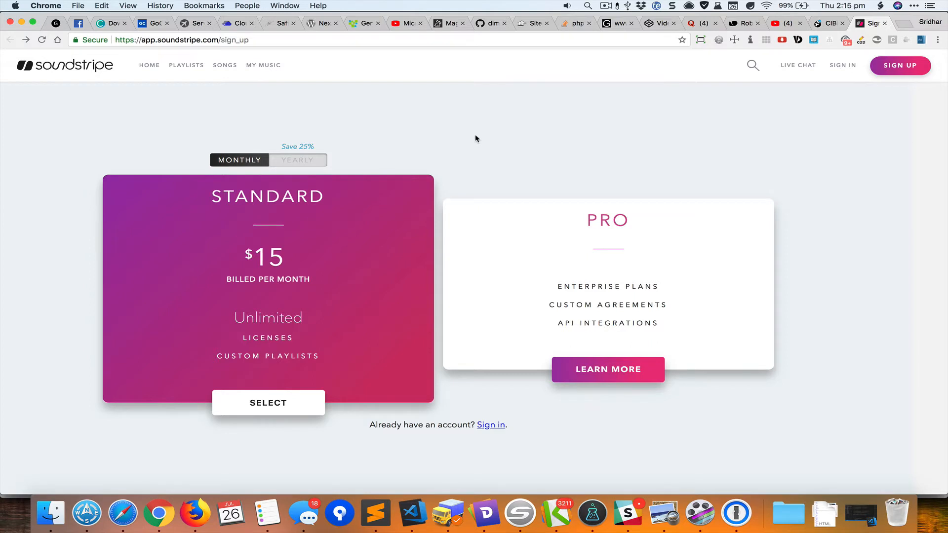
pyautogui.press('super+grave')
pyautogui.click(38, 68)
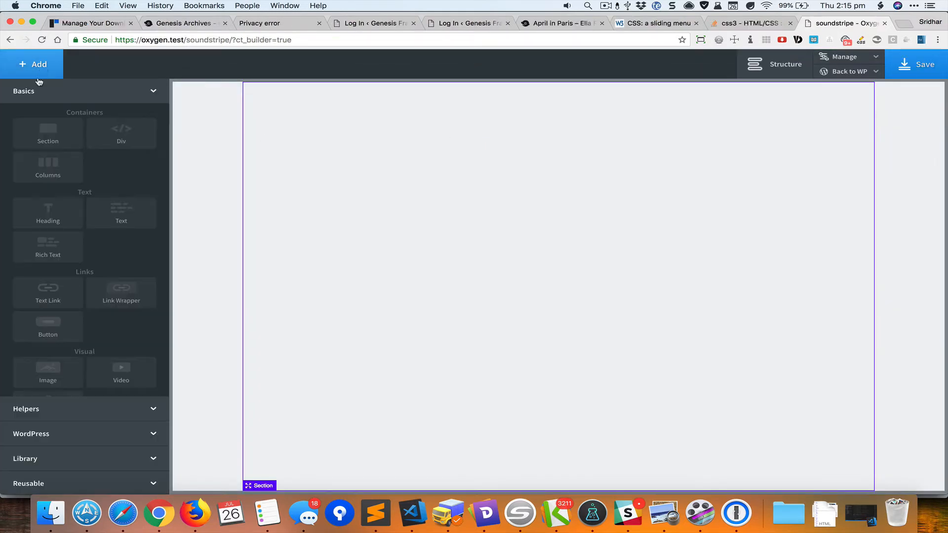
pyautogui.click(48, 164)
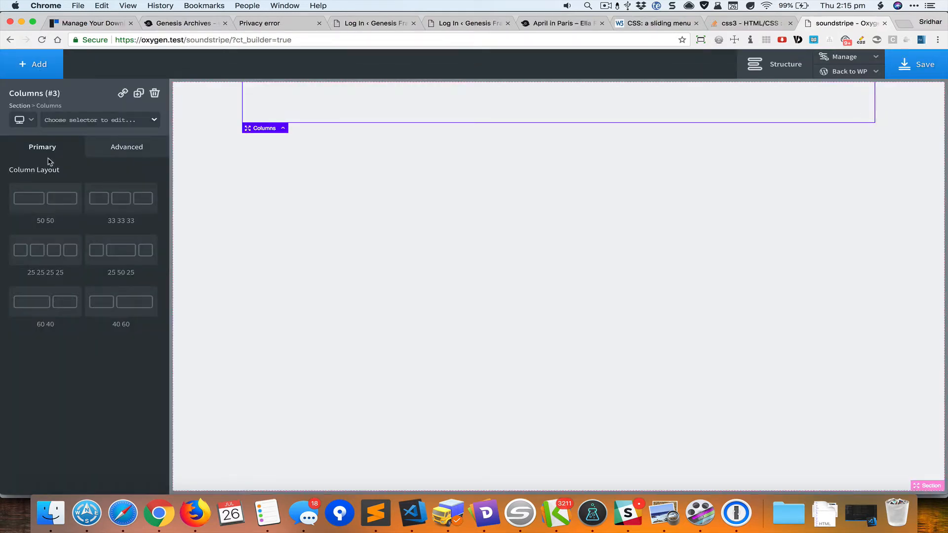
pyautogui.click(67, 201)
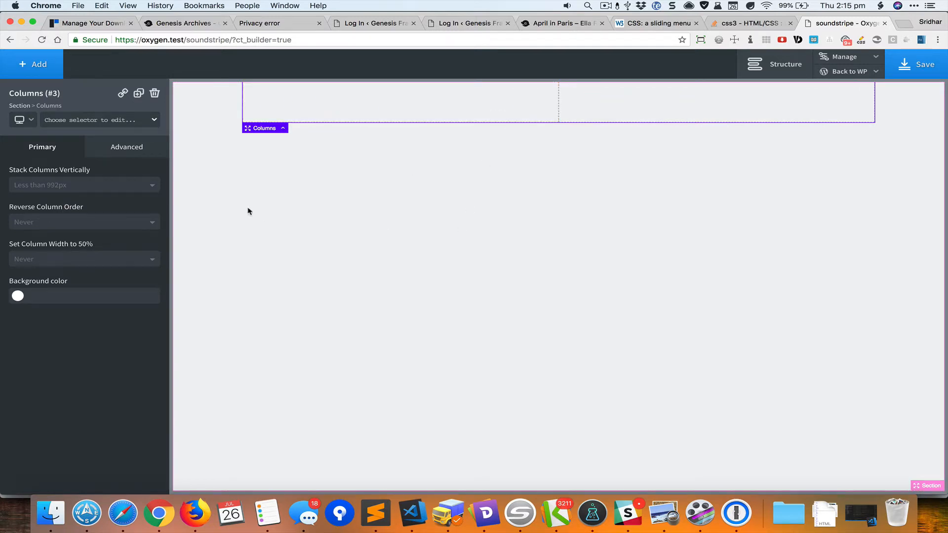
# Step: Center the section's contents horizontally and vertically by setting both Align Items and Justify Content to center
pyautogui.click(283, 130)
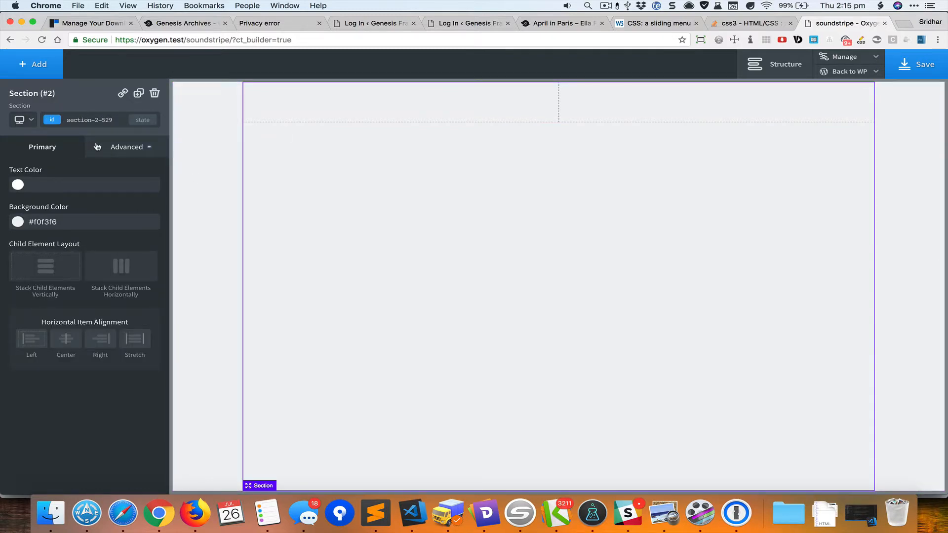
pyautogui.click(66, 340)
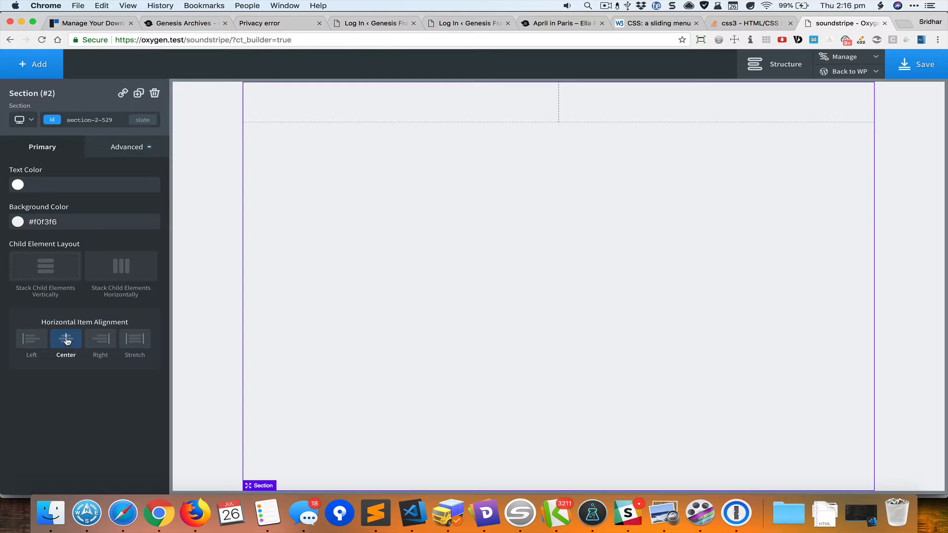
pyautogui.click(128, 153)
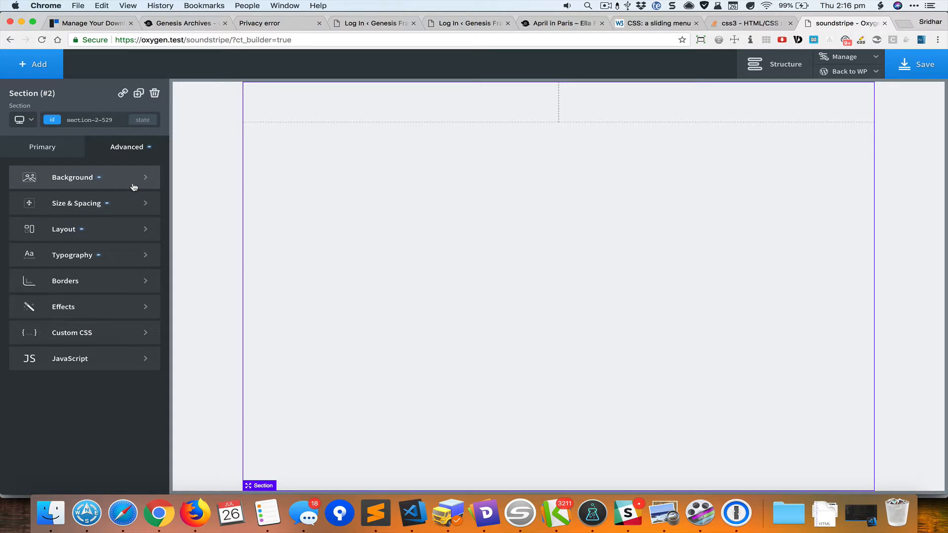
pyautogui.click(113, 232)
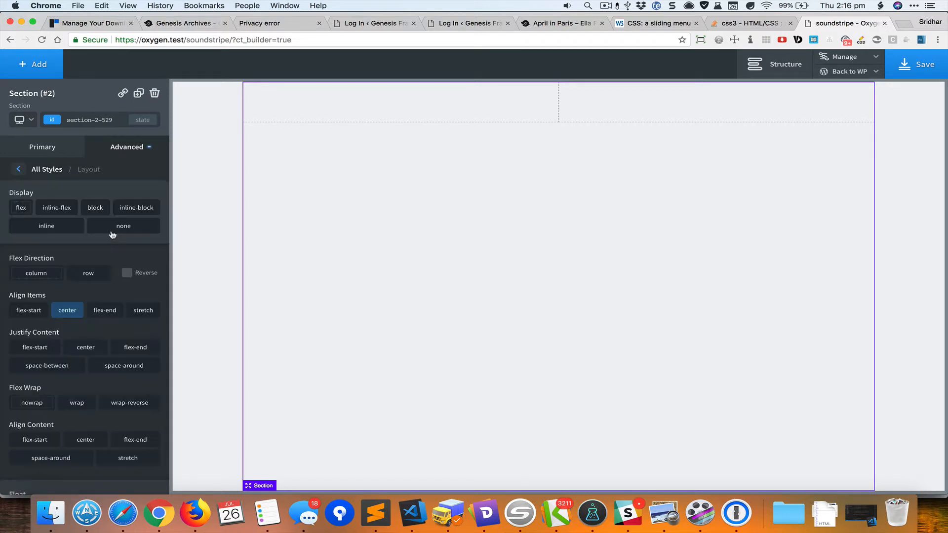
pyautogui.click(98, 350)
# Step: Insert a Tabs element into the first column of the 50/50 Columns element
pyautogui.click(327, 283)
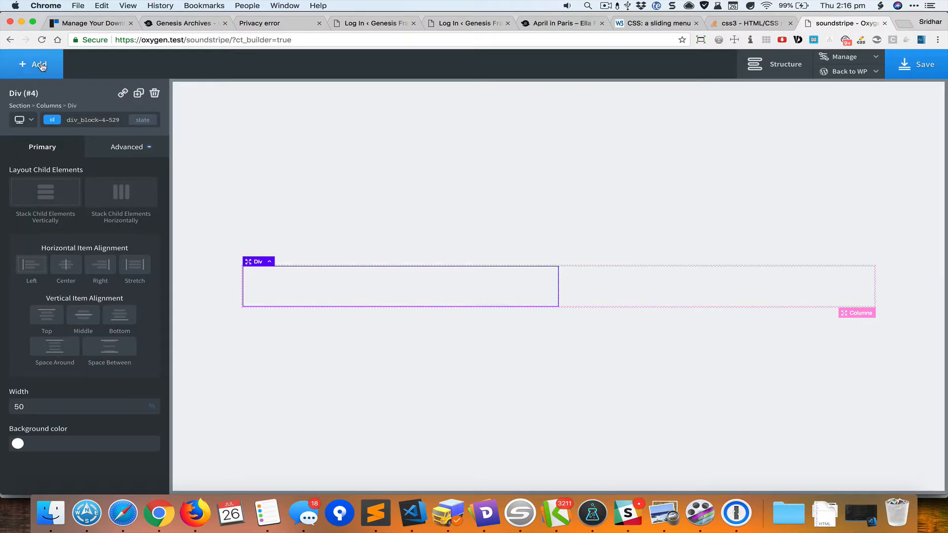
pyautogui.click(40, 64)
pyautogui.click(99, 408)
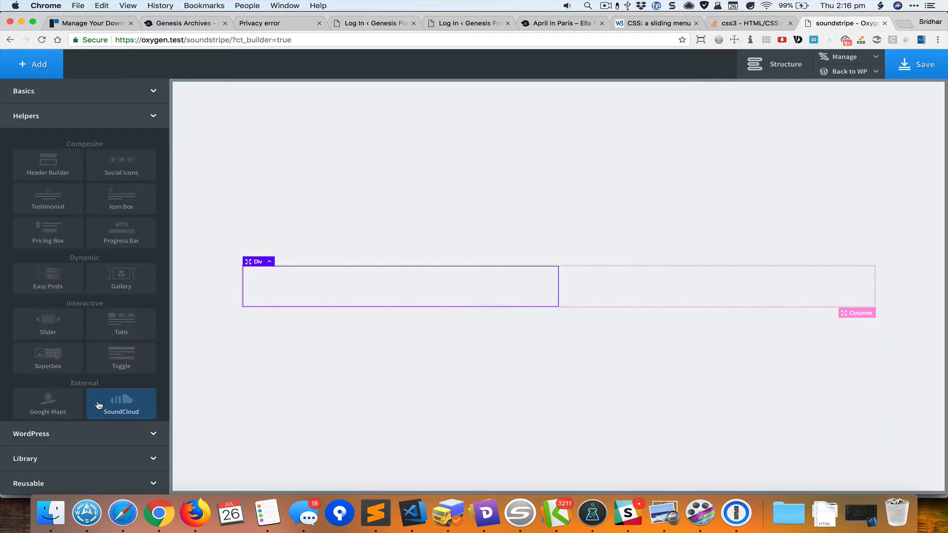
pyautogui.click(143, 322)
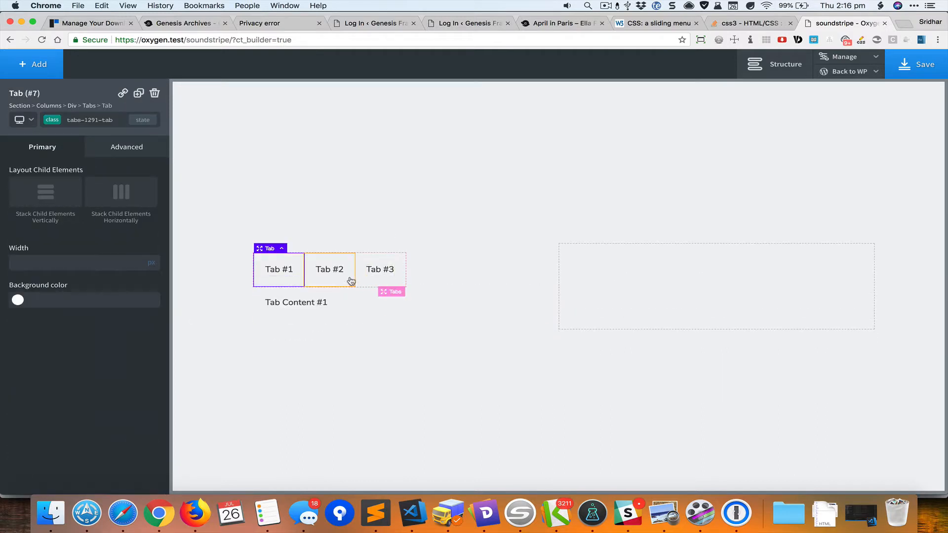
# Step: Delete the third tab and its matching Tab Content #3 block so only two tabs remain
pyautogui.click(386, 275)
pyautogui.click(394, 284)
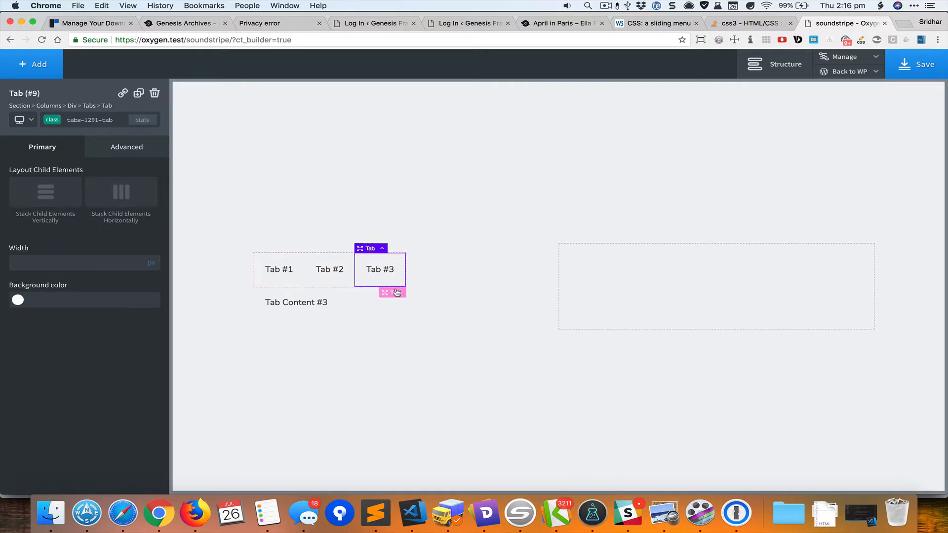
pyautogui.click(155, 93)
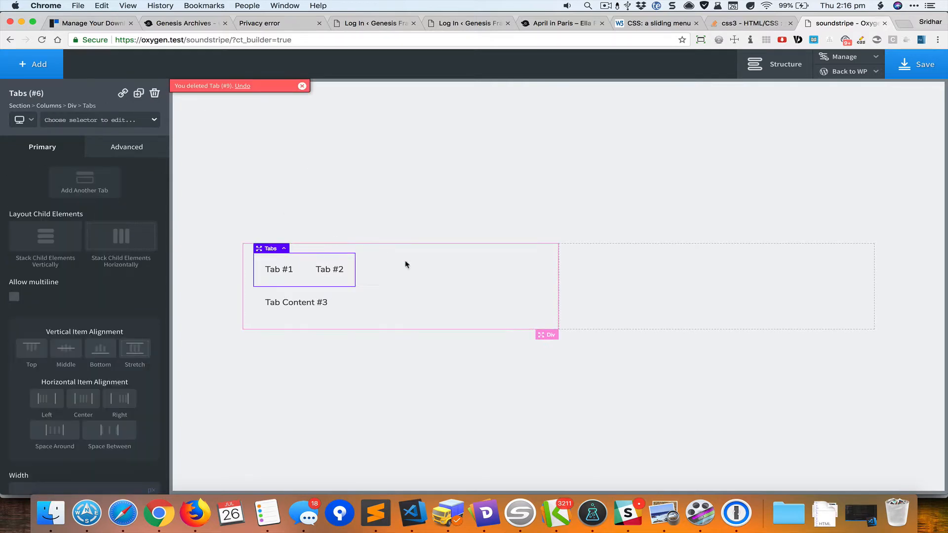
pyautogui.click(321, 302)
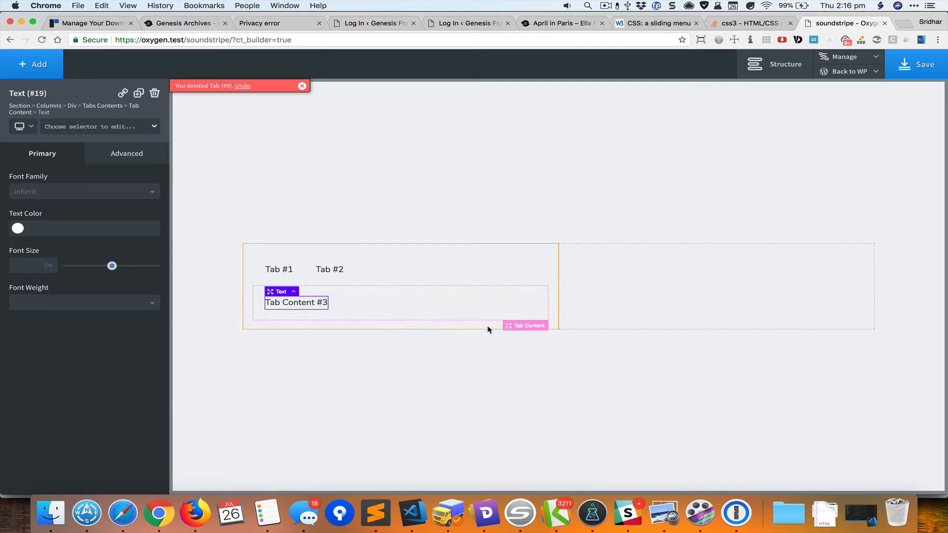
pyautogui.click(519, 326)
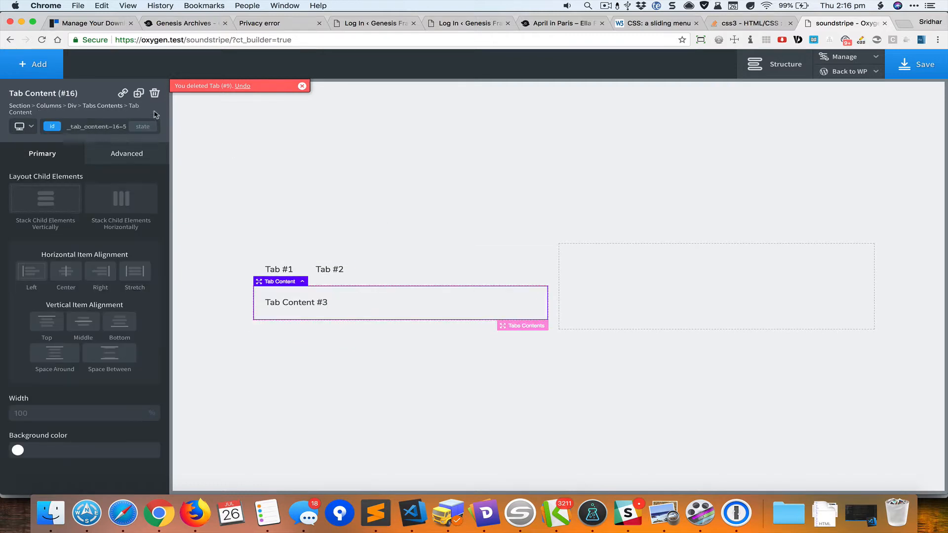
pyautogui.click(155, 94)
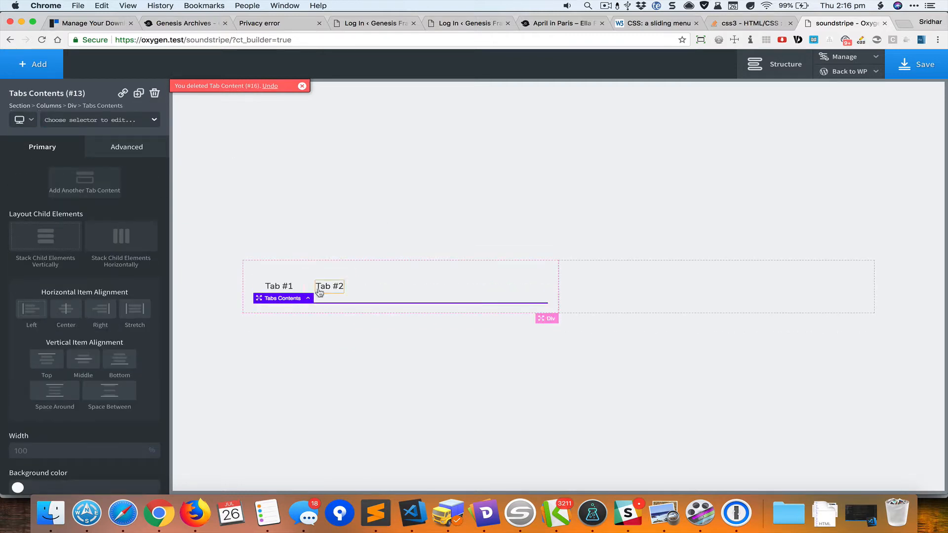
# Step: Rename the two tab labels as Monthly and Yearly, following the toggle on the Soundstripe page
pyautogui.click(278, 287)
pyautogui.press('super+grave')
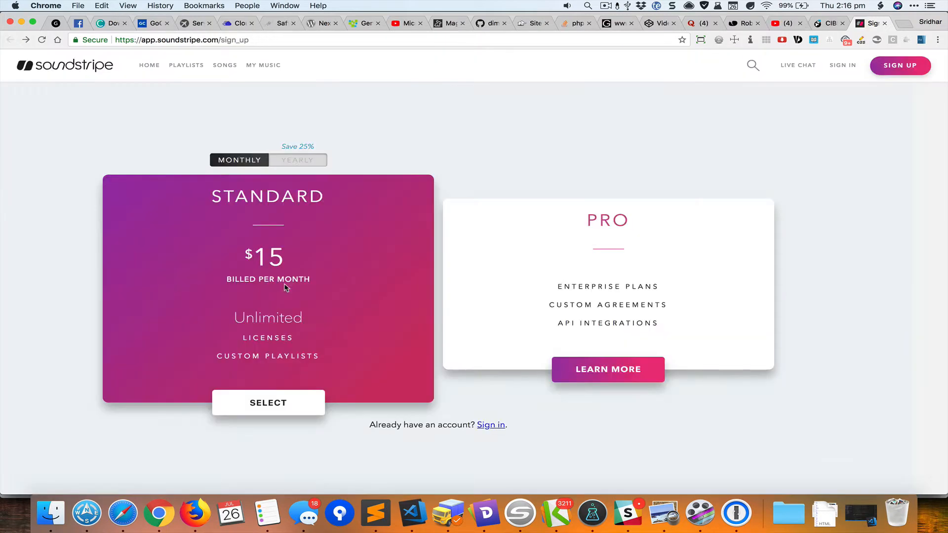
pyautogui.press('super+grave')
pyautogui.doubleClick(281, 268)
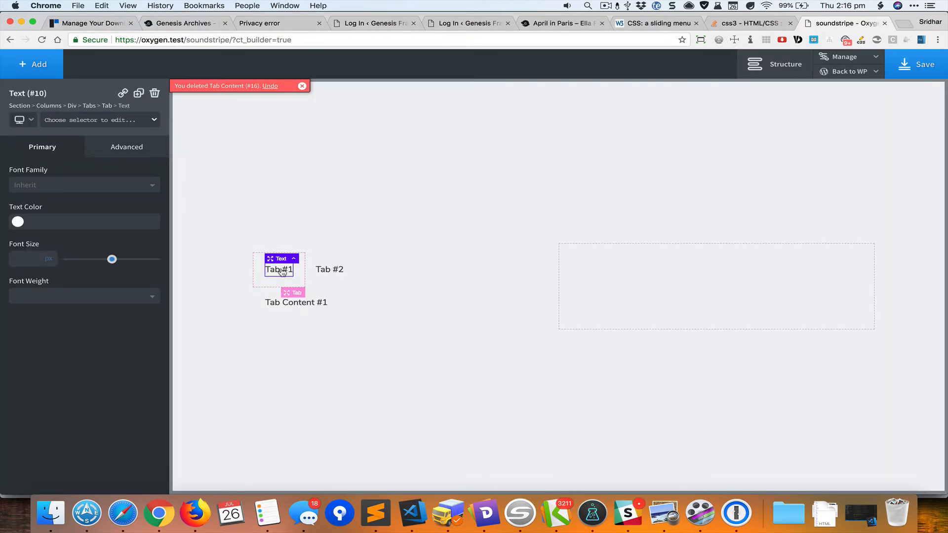
pyautogui.write('Monthly')
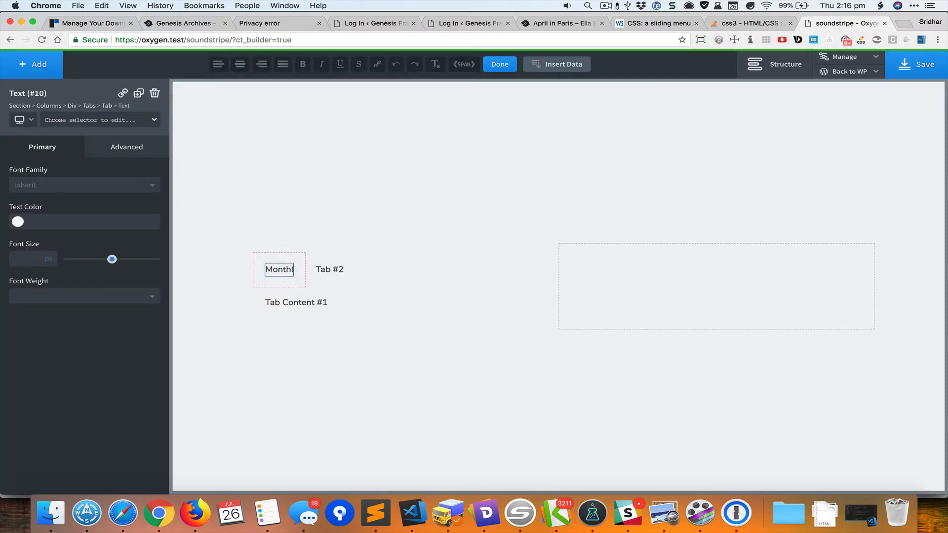
pyautogui.doubleClick(338, 269)
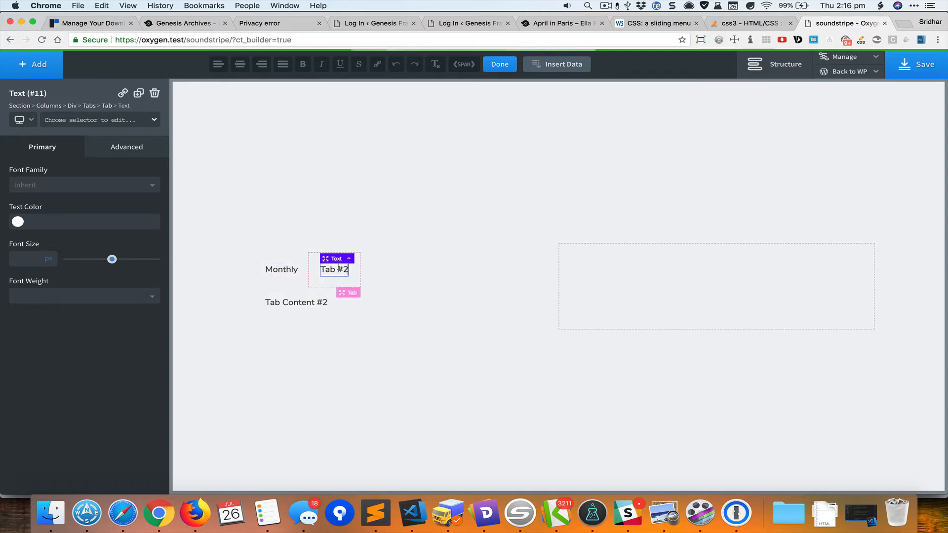
pyautogui.press('super+a')
pyautogui.write('Yearly')
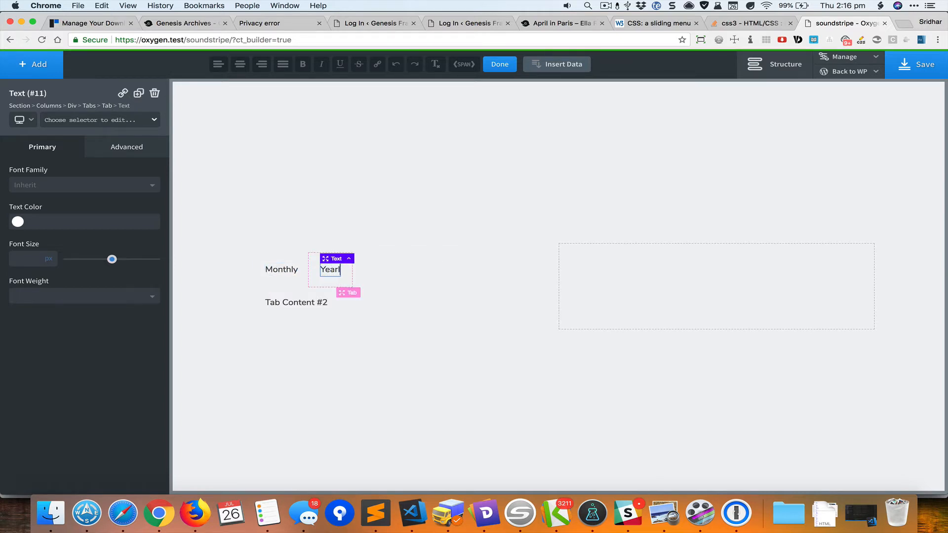
# Step: Inspect the inactive Yearly toggle on the Soundstripe page and copy its background color value, rgb(224, 224, 224)
pyautogui.click(292, 282)
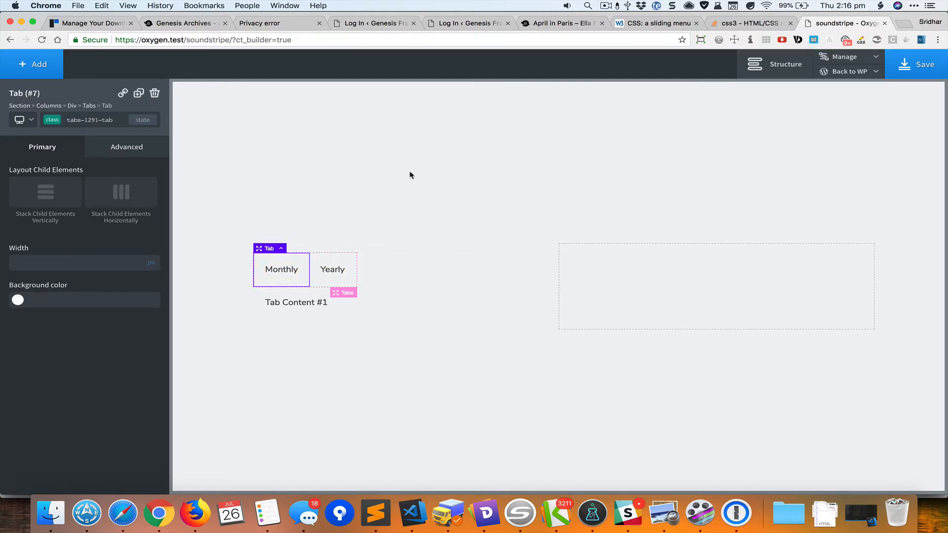
pyautogui.press('super+grave')
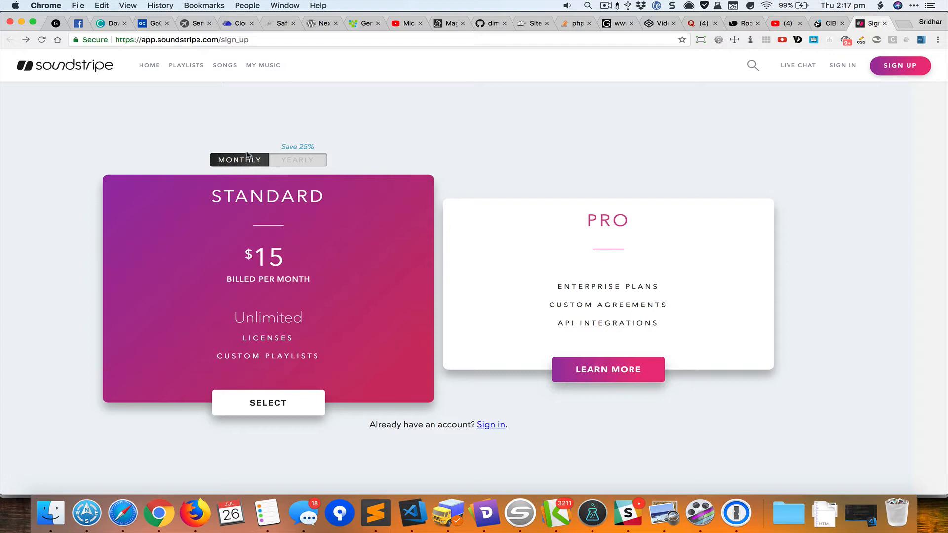
pyautogui.press('super+grave')
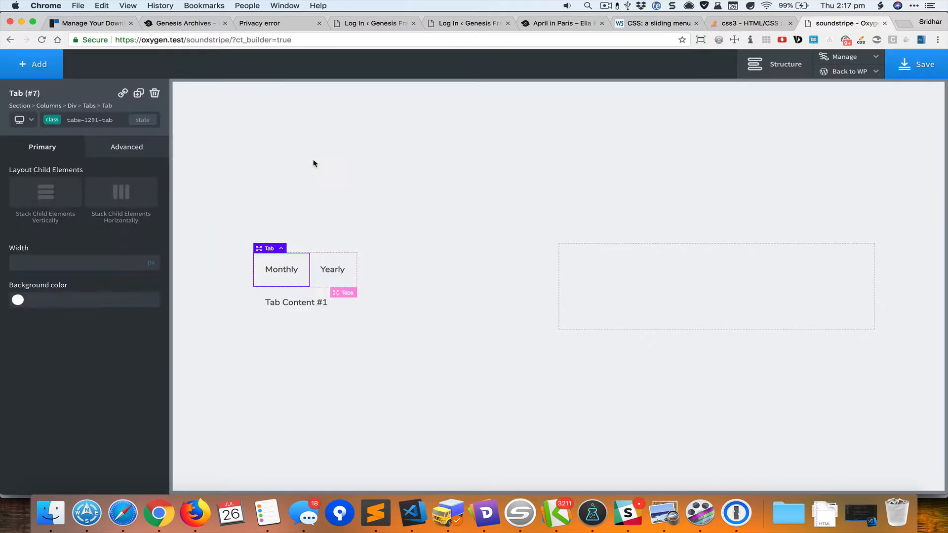
pyautogui.press('super+grave')
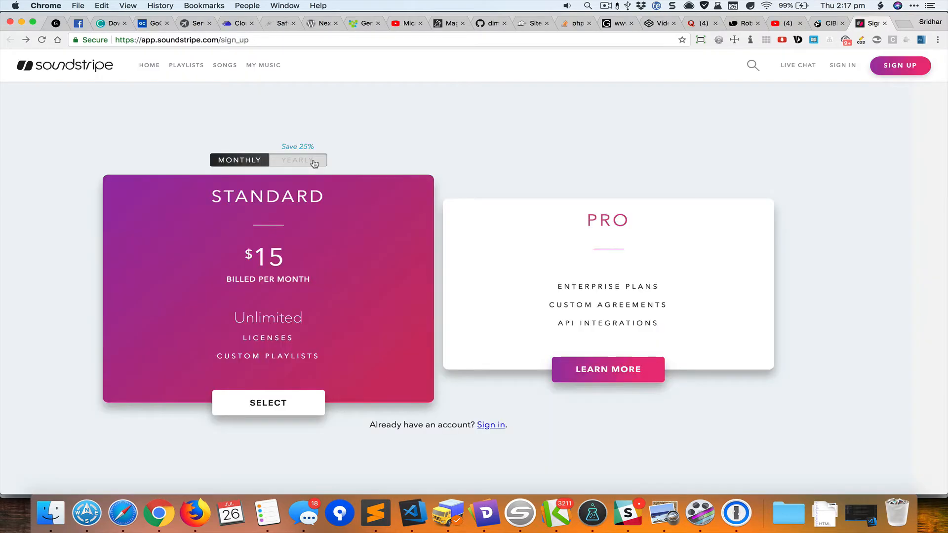
pyautogui.press('super+shift+c')
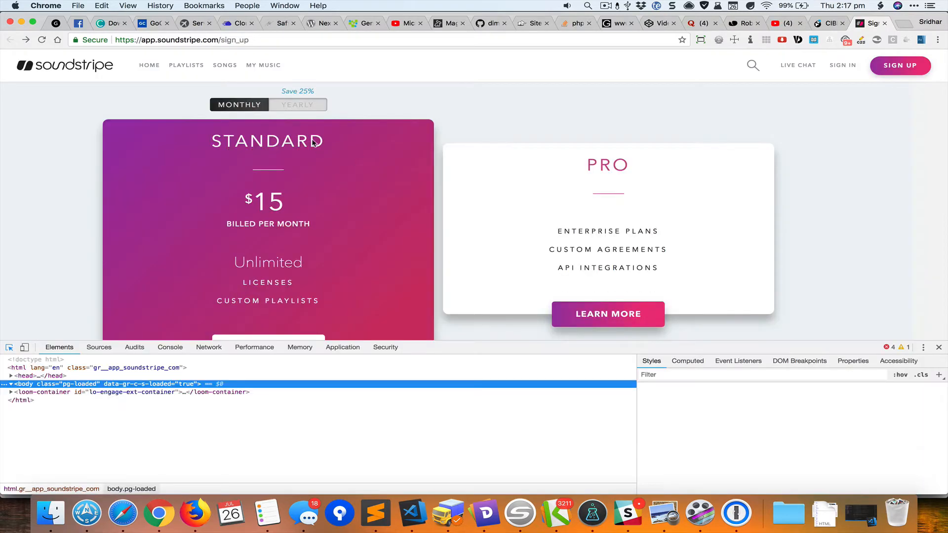
pyautogui.click(307, 107)
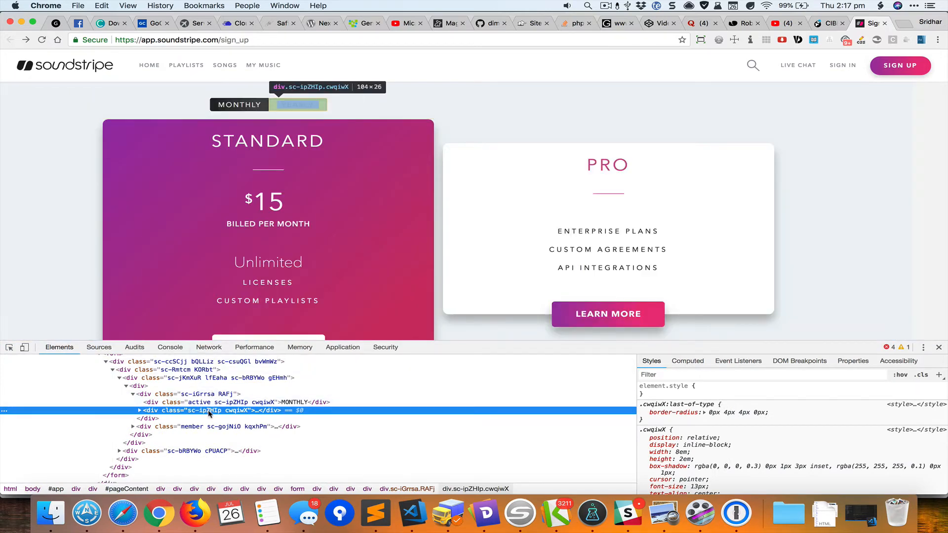
pyautogui.scroll(-3, 760, 429)
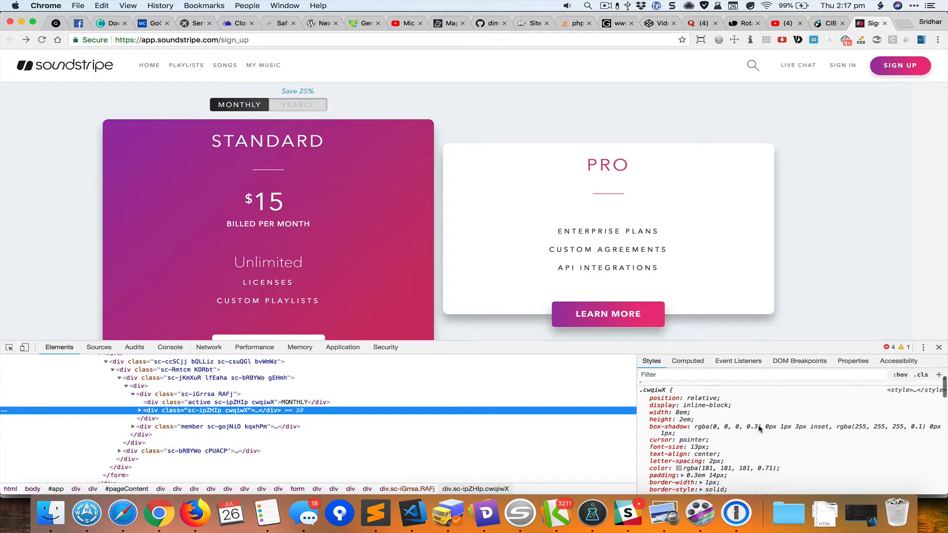
pyautogui.scroll(-5, 759, 429)
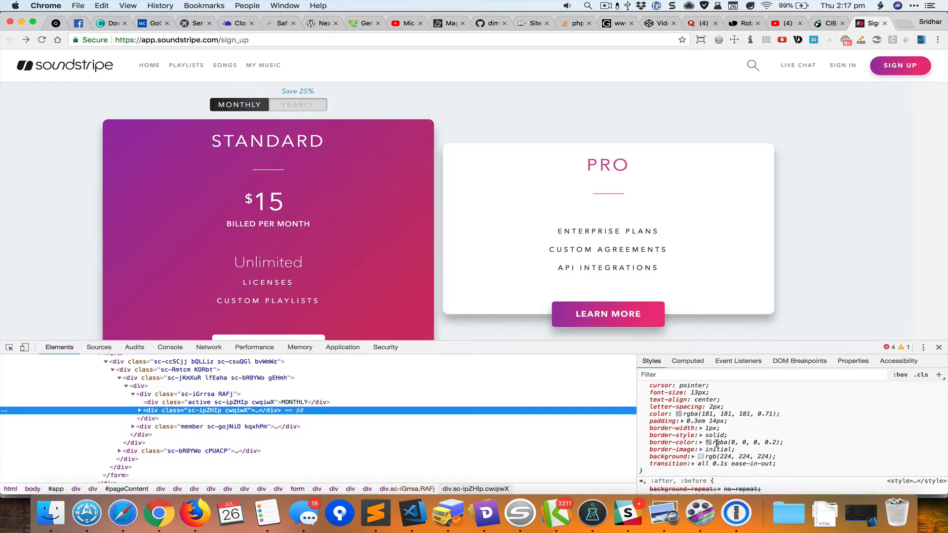
pyautogui.moveTo(705, 457); pyautogui.dragTo(773, 457)
pyautogui.press('super+c')
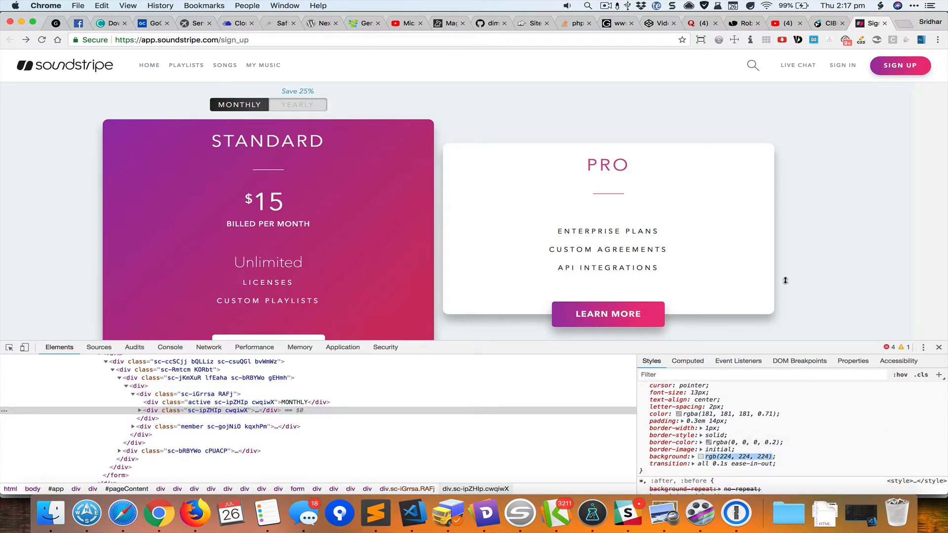
# Step: Back in Oxygen, set the background color of the tabs-1291-tab class to rgb(224, 224, 224)
pyautogui.press('super+grave')
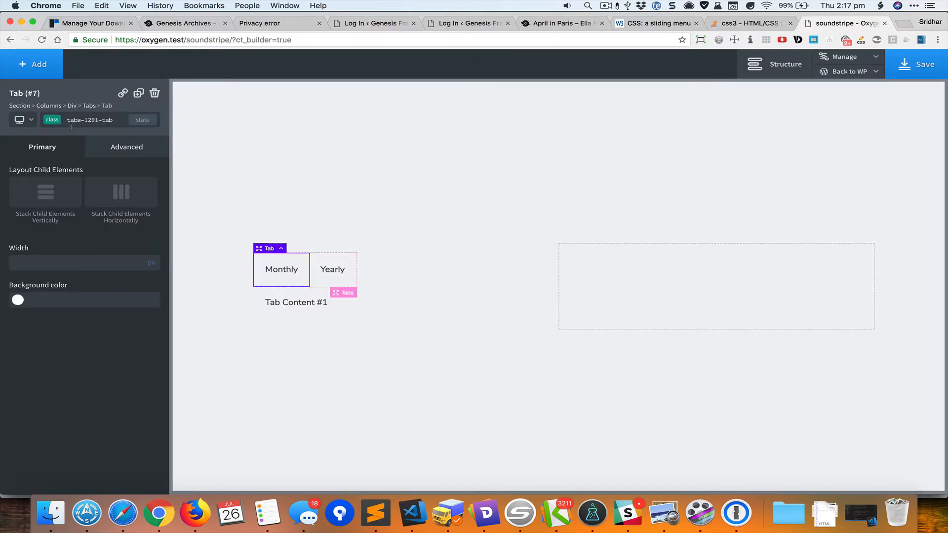
pyautogui.click(101, 121)
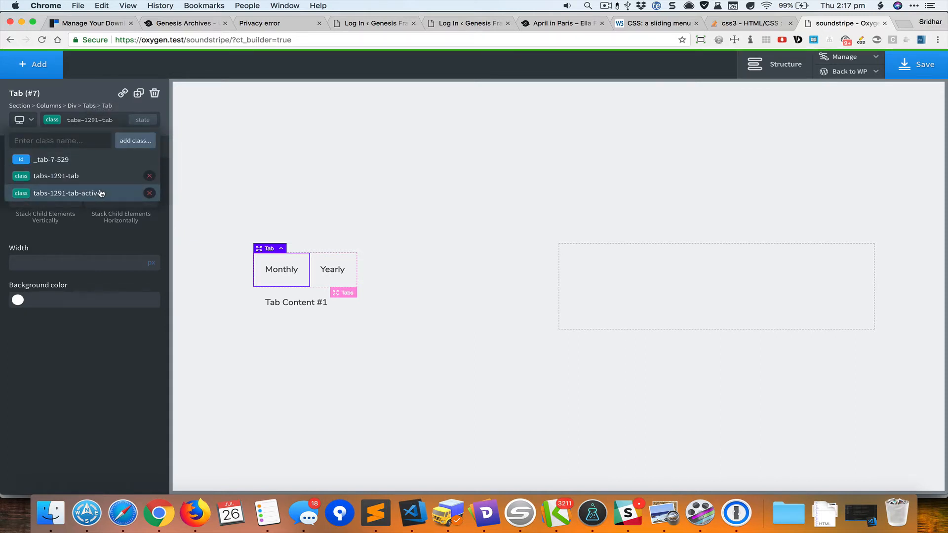
pyautogui.click(86, 180)
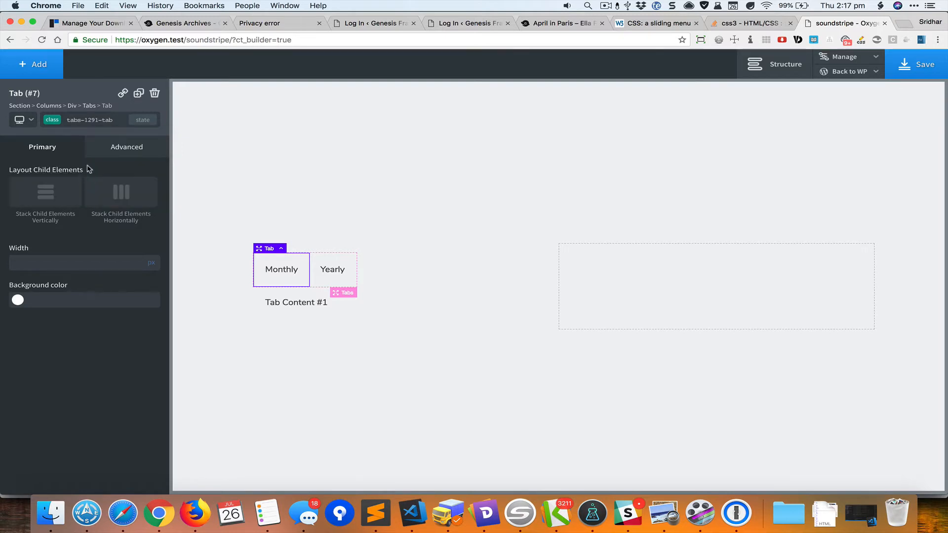
pyautogui.click(47, 300)
pyautogui.press('super+v')
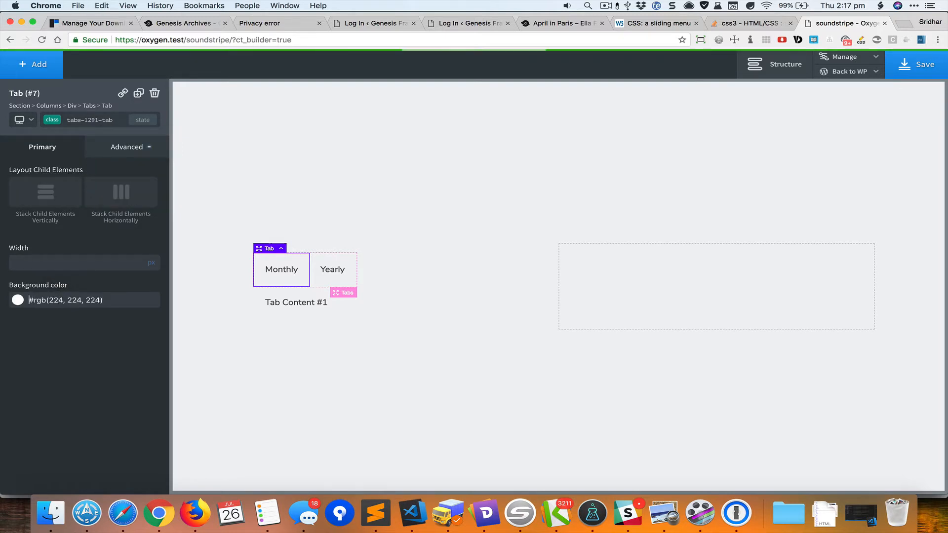
pyautogui.press('super+Left')
pyautogui.press('Delete')
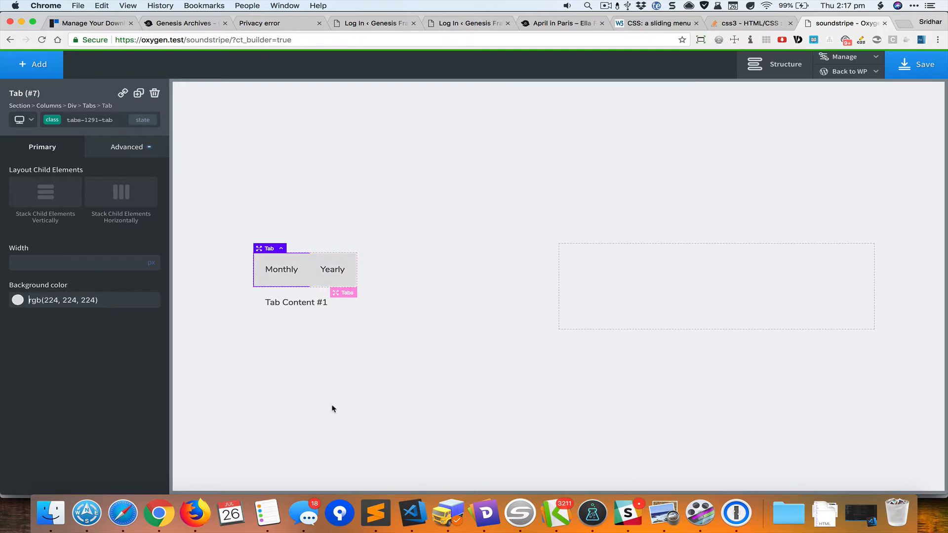
# Step: Copy the Yearly toggle's text color from the Soundstripe page's styles and apply rgba(181, 181, 181, 0.71) as the tab class's typography color
pyautogui.press('super+grave')
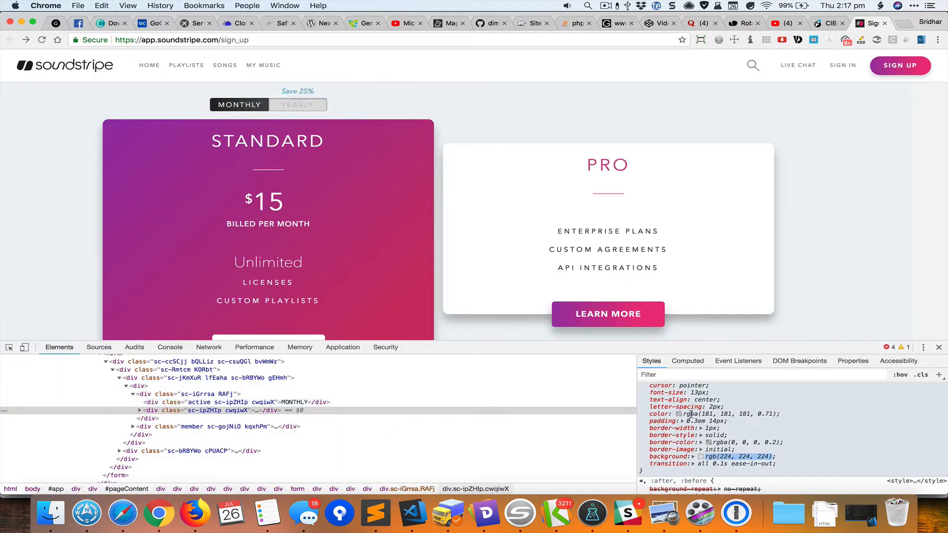
pyautogui.moveTo(684, 414); pyautogui.dragTo(780, 415)
pyautogui.click(776, 401)
pyautogui.press('super+grave')
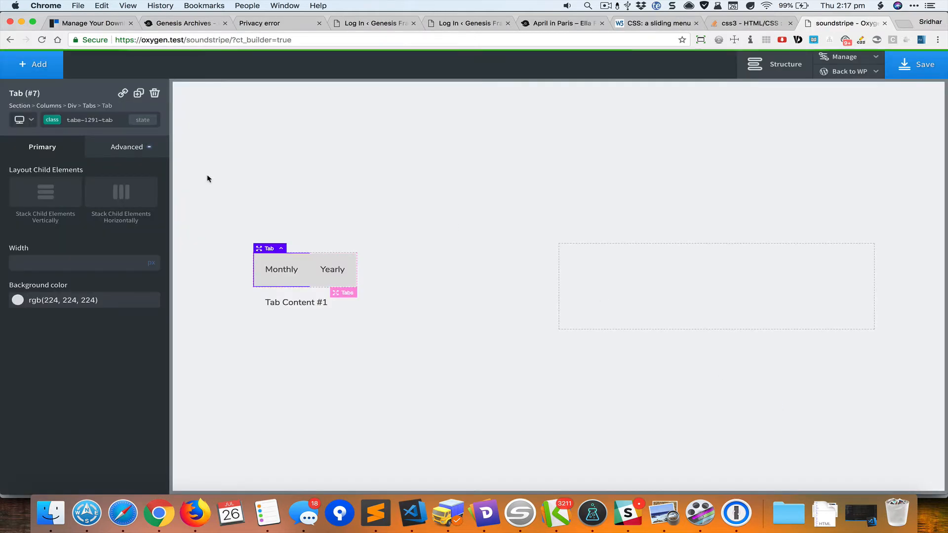
pyautogui.click(148, 146)
pyautogui.click(113, 252)
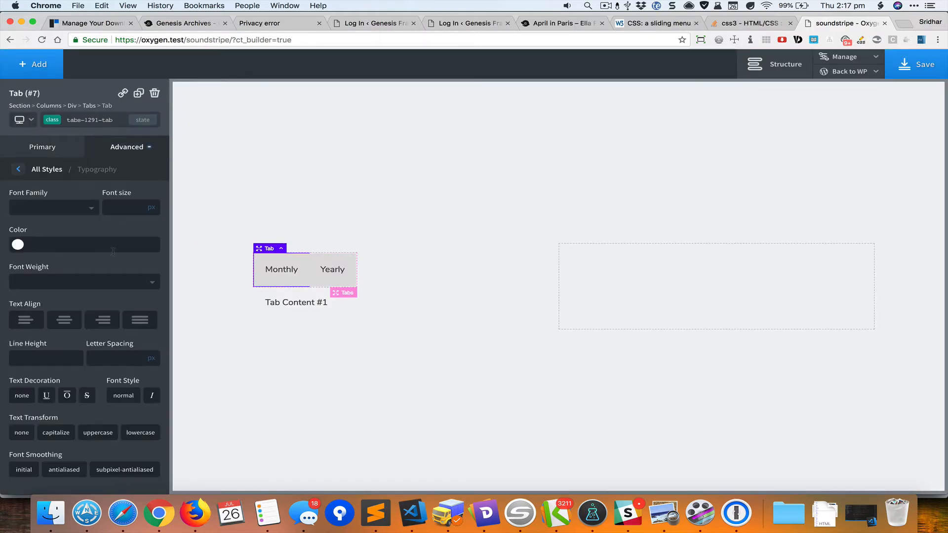
pyautogui.click(81, 244)
pyautogui.click(81, 230)
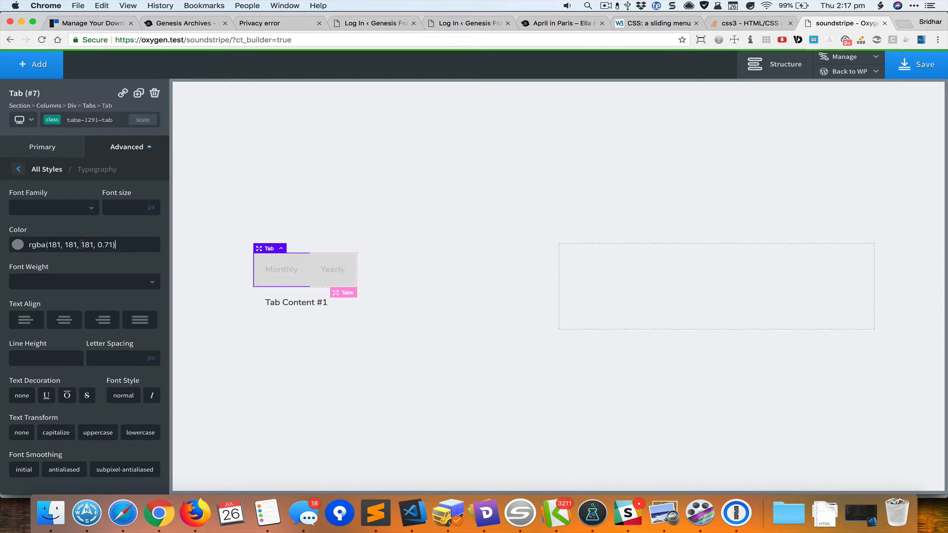
# Step: Check the Yearly toggle's font size on the Soundstripe page and set the tab class's font size to 13 px
pyautogui.press('super+grave')
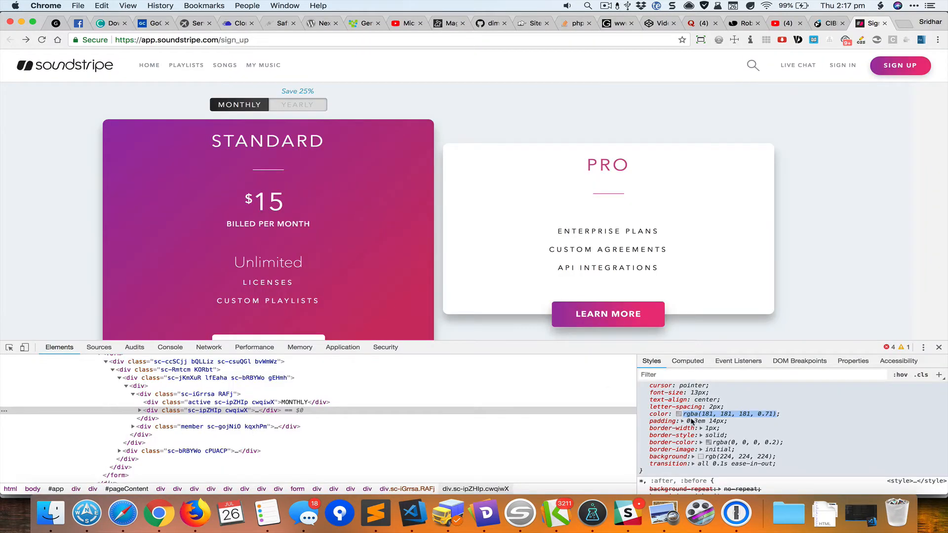
pyautogui.scroll(2, 707, 427)
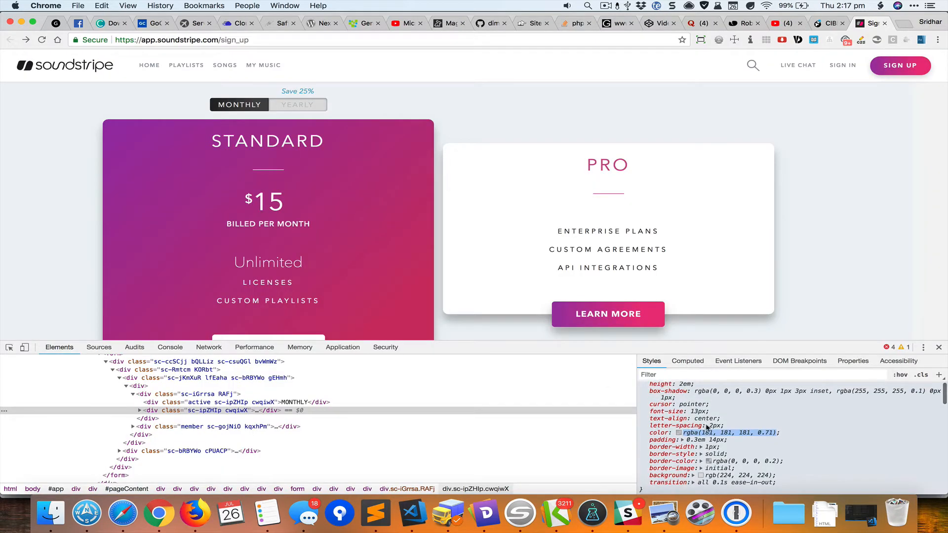
pyautogui.press('super+grave')
pyautogui.click(114, 210)
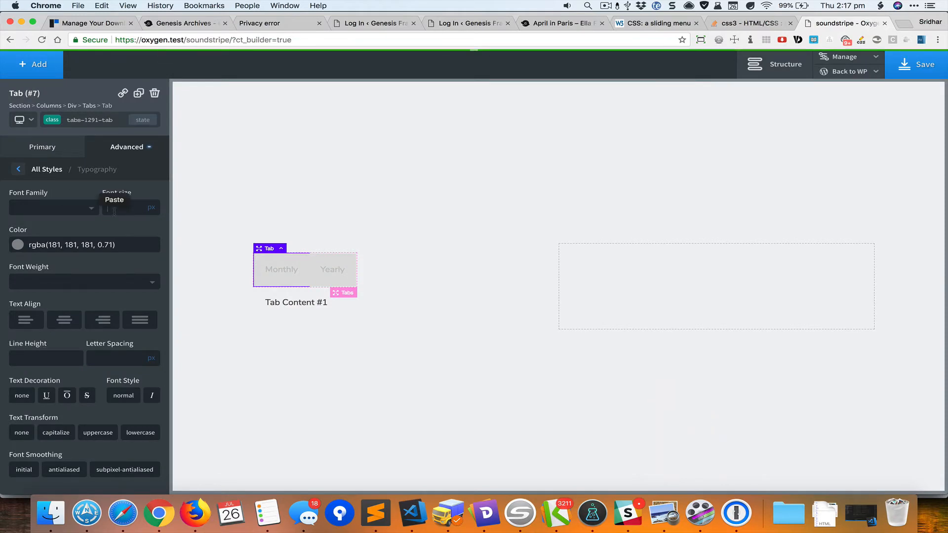
pyautogui.write('13')
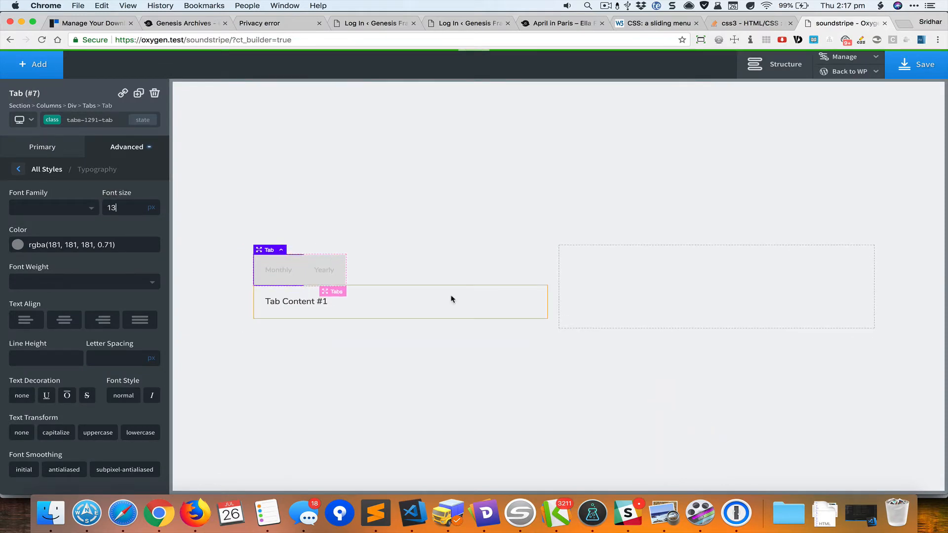
# Step: Set the tab class's text transform to uppercase and its letter spacing to 2 px, matching the Soundstripe toggle
pyautogui.press('super+grave')
pyautogui.press('super+grave')
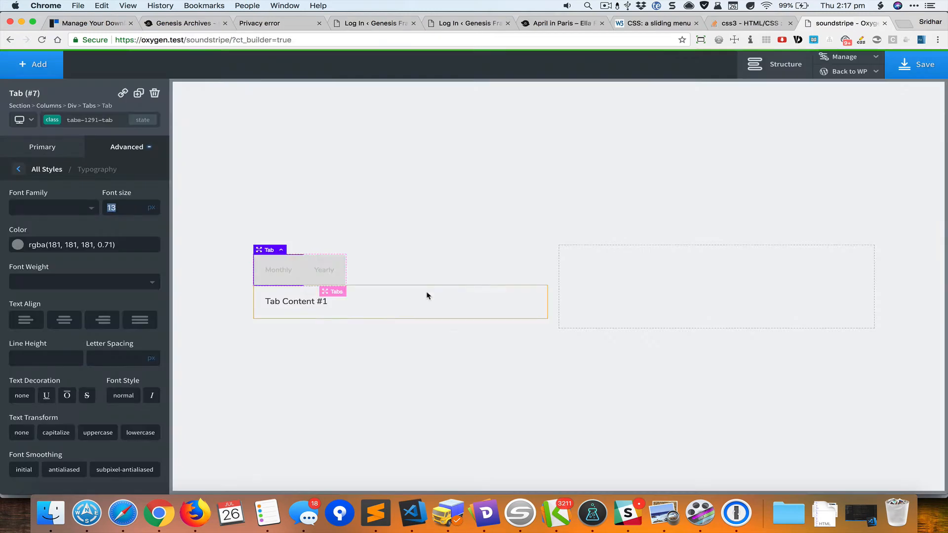
pyautogui.click(98, 432)
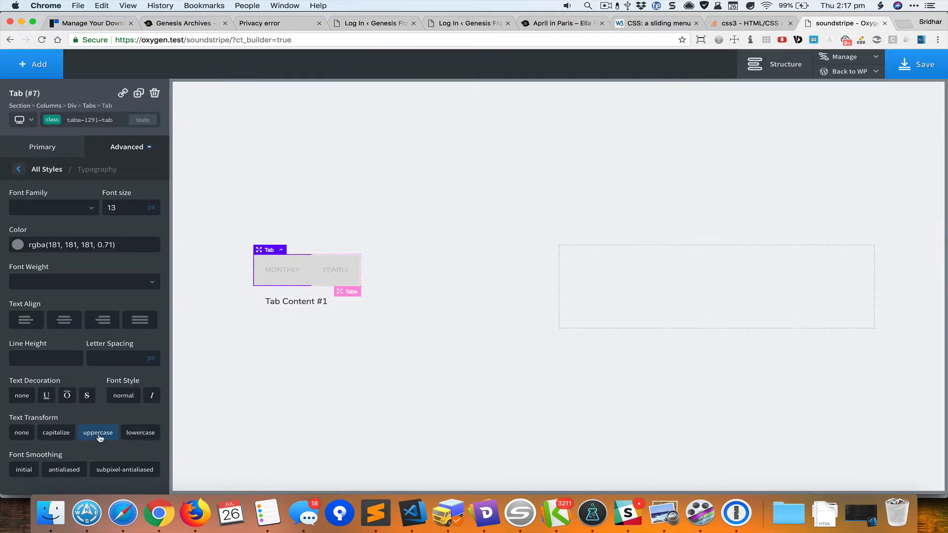
pyautogui.press('super+grave')
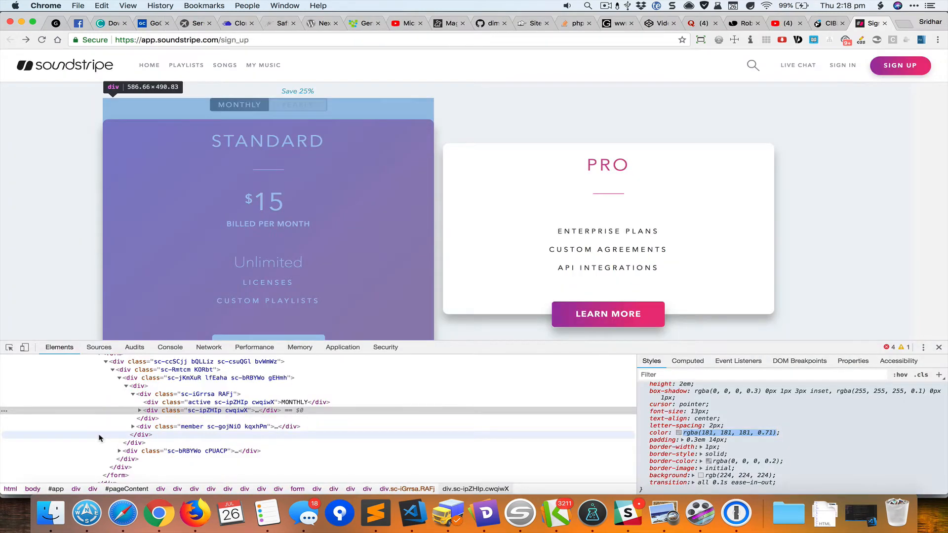
pyautogui.press('super+grave')
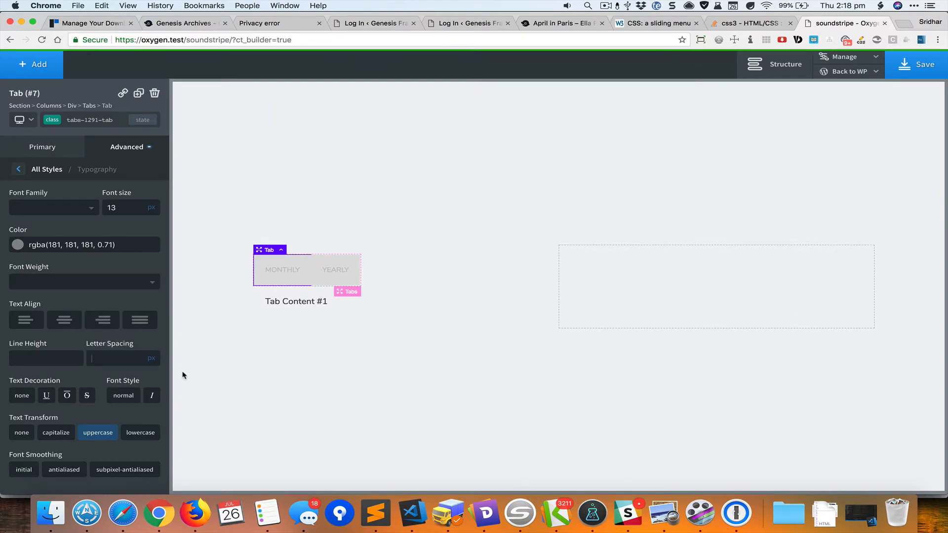
pyautogui.write('2')
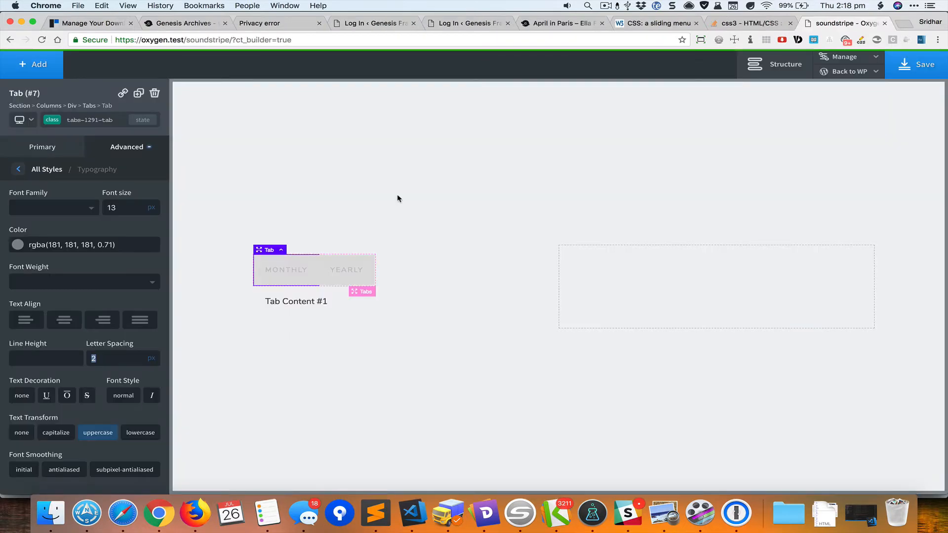
# Step: Set the tab class's top and bottom padding to 5 px and compare the toggle with the Soundstripe page
pyautogui.click(46, 170)
pyautogui.click(41, 204)
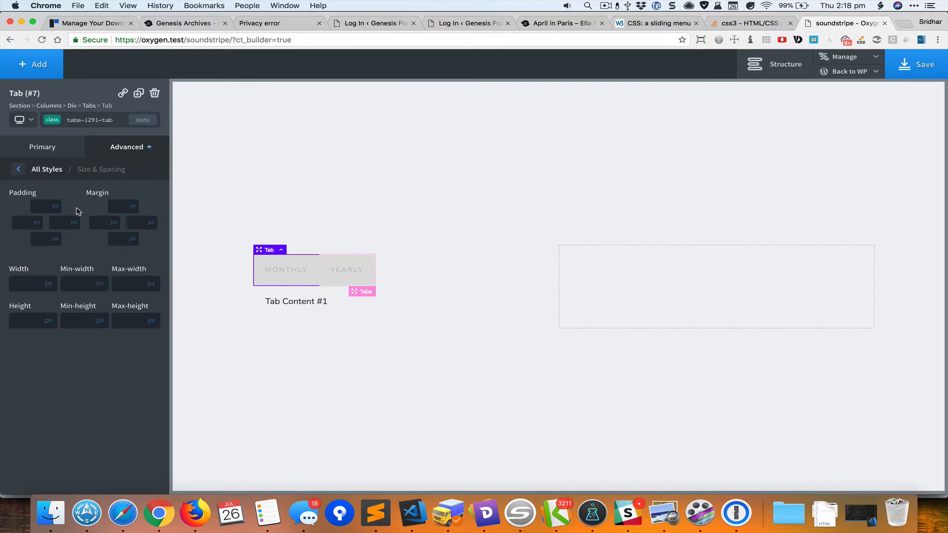
pyautogui.click(39, 207)
pyautogui.write('5')
pyautogui.click(38, 239)
pyautogui.write('5')
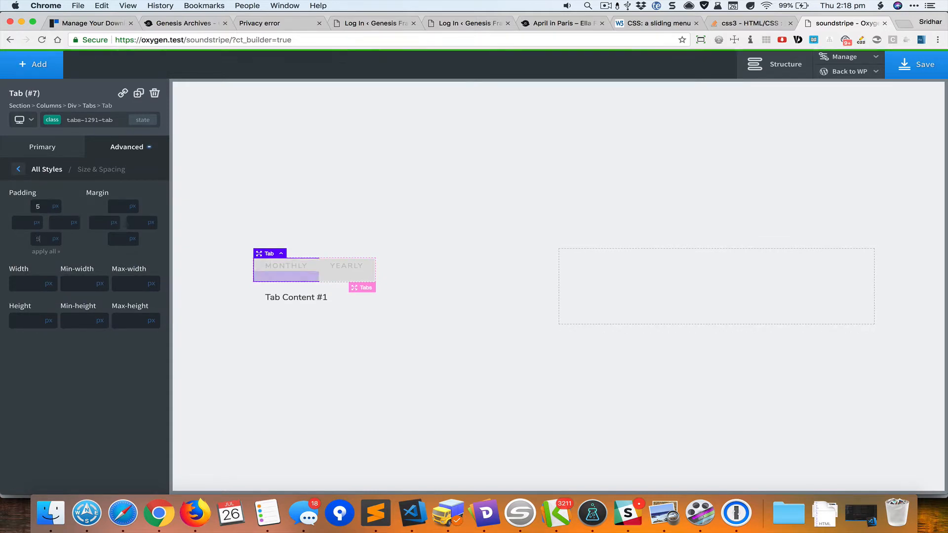
pyautogui.press('super+grave')
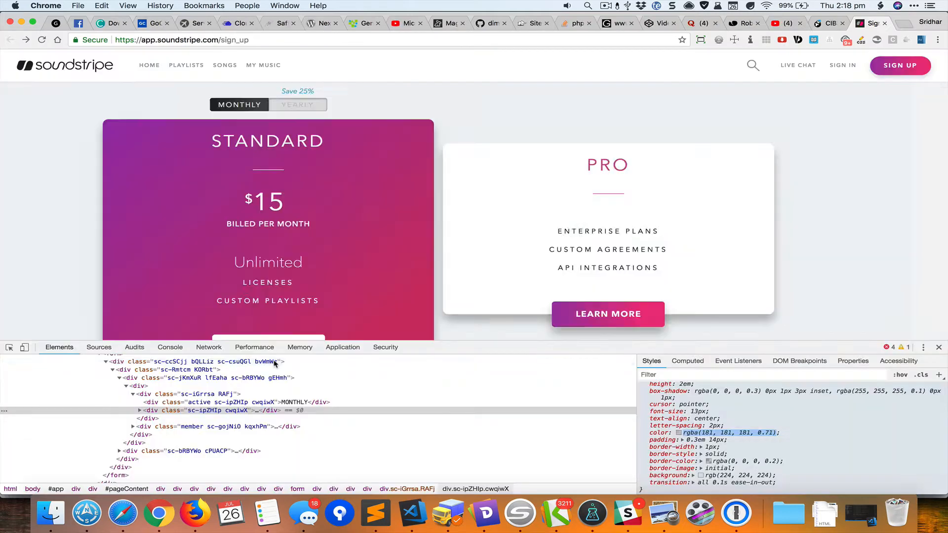
pyautogui.press('super+grave')
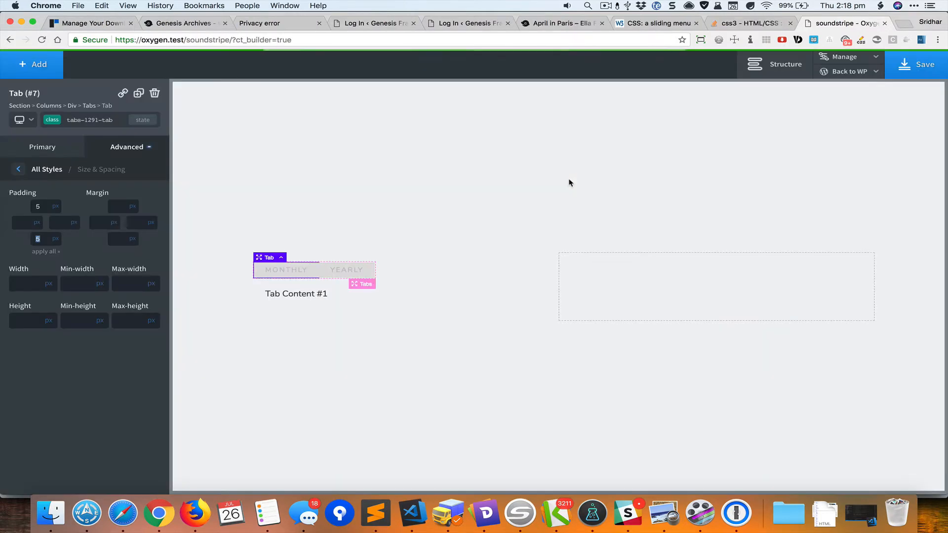
# Step: Inspect the Yearly toggle and the STANDARD heading on the Soundstripe page for the font family they use
pyautogui.press('super+grave')
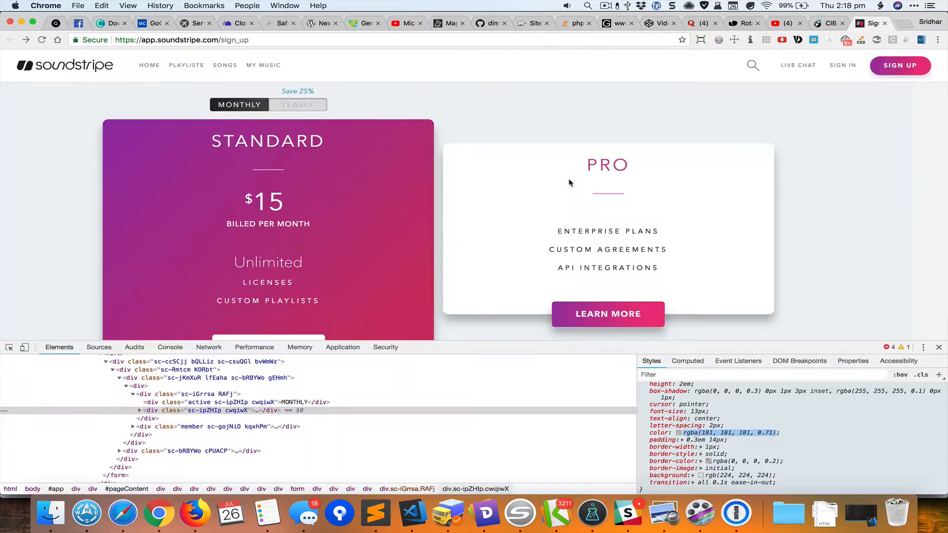
pyautogui.click(157, 411)
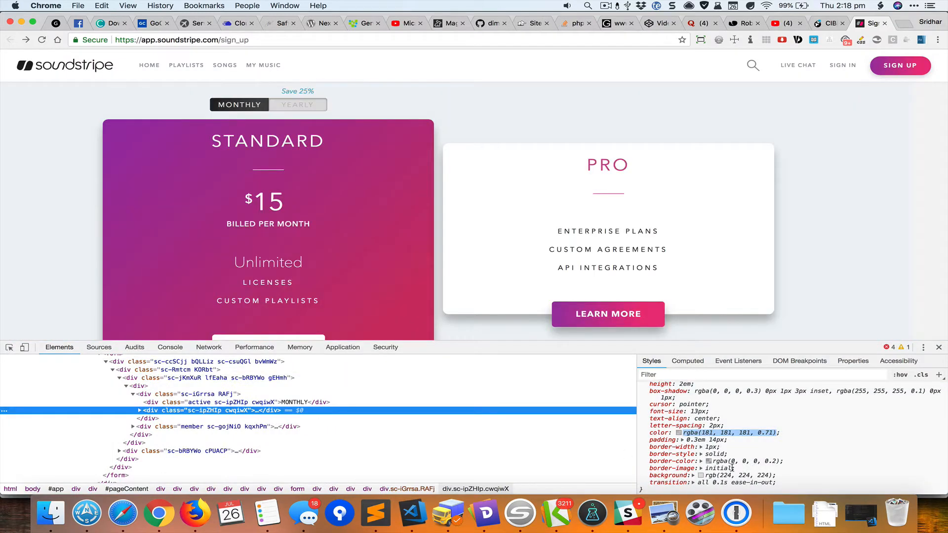
pyautogui.scroll(5, 793, 436)
pyautogui.scroll(-5, 792, 436)
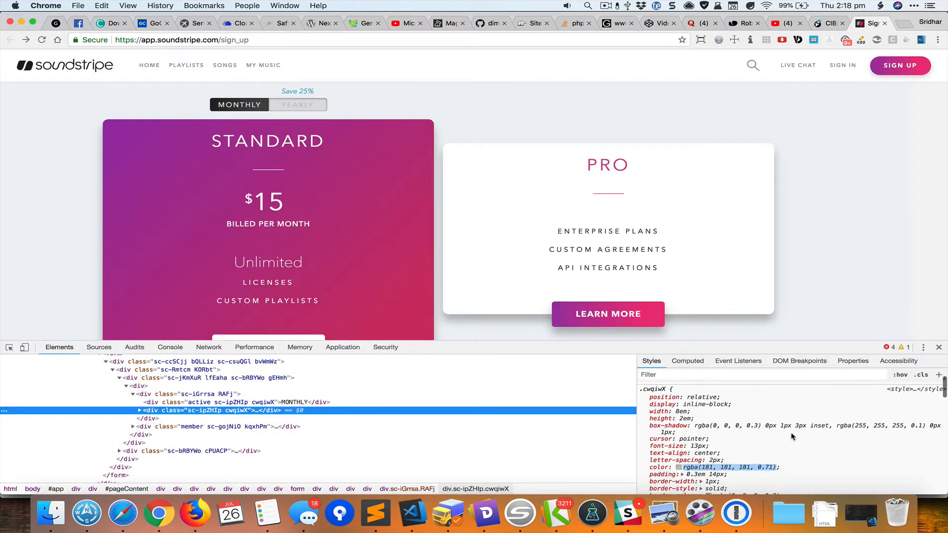
pyautogui.scroll(-10, 792, 436)
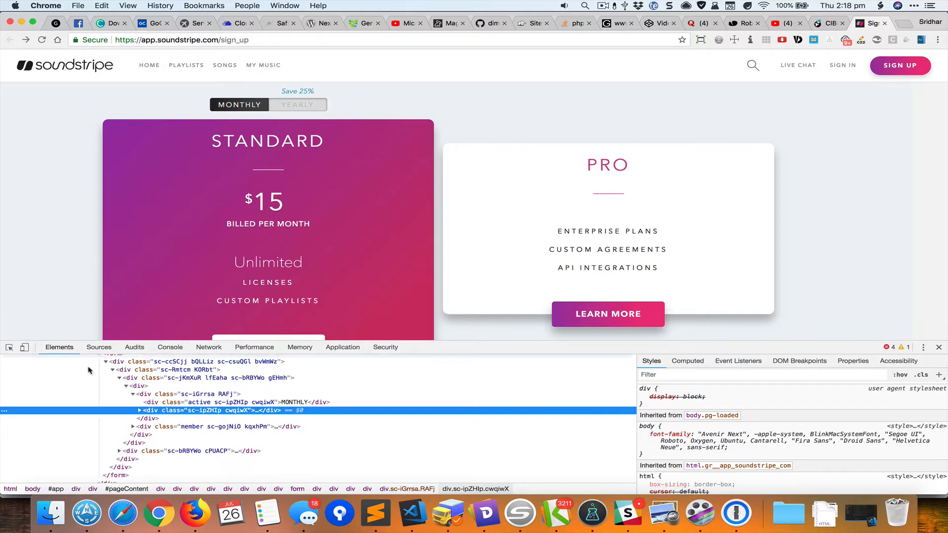
pyautogui.click(11, 347)
pyautogui.click(268, 148)
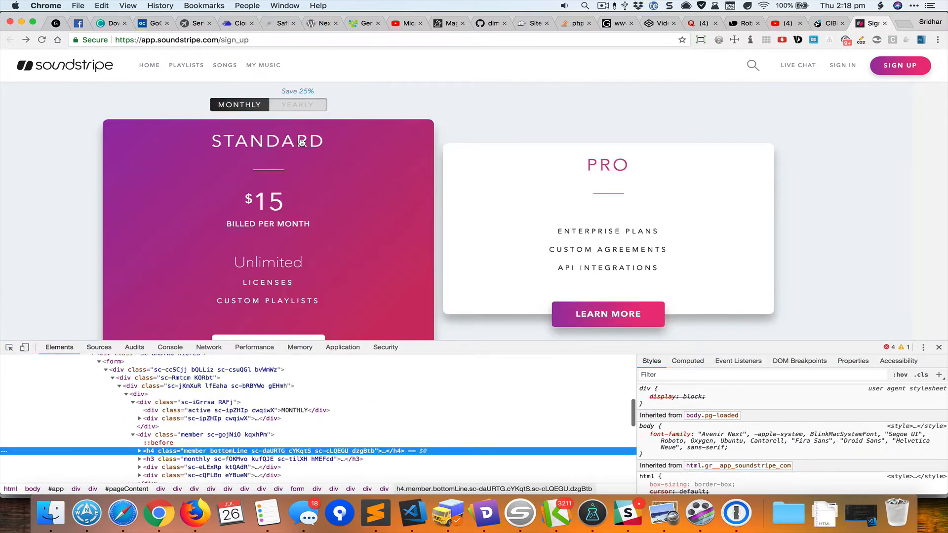
pyautogui.scroll(-5, 749, 429)
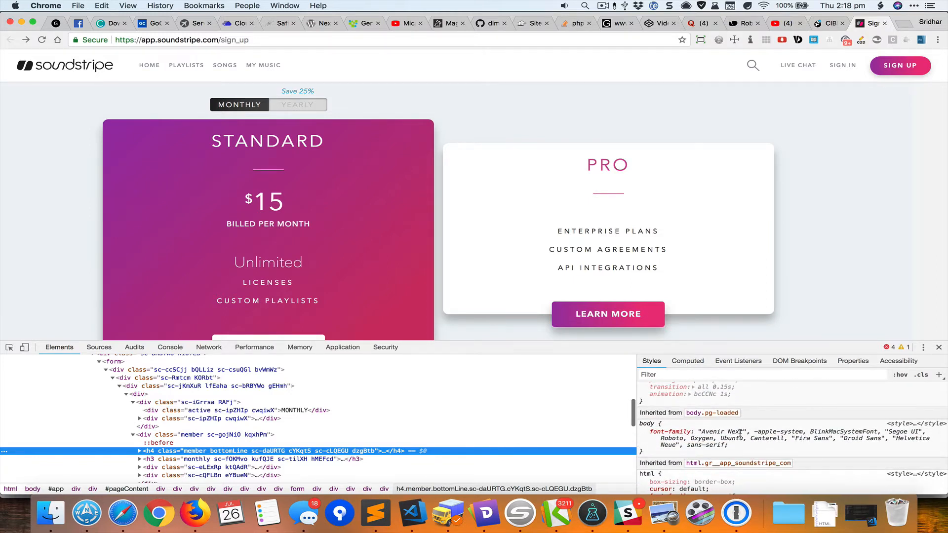
pyautogui.click(714, 431)
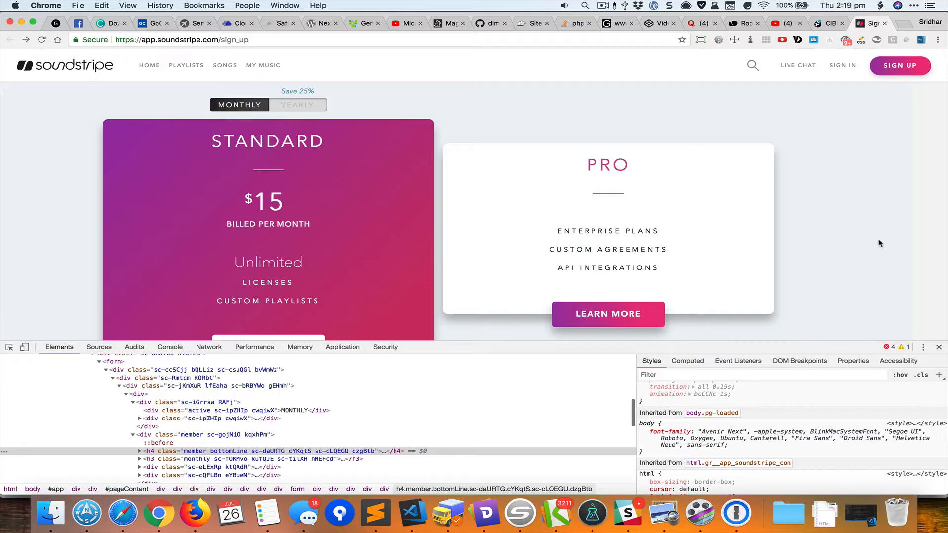
# Step: Search Google for "avenir next google font" and read the Quora answers on Google Fonts similar to Avenir
pyautogui.press('super+t')
pyautogui.write('ave')
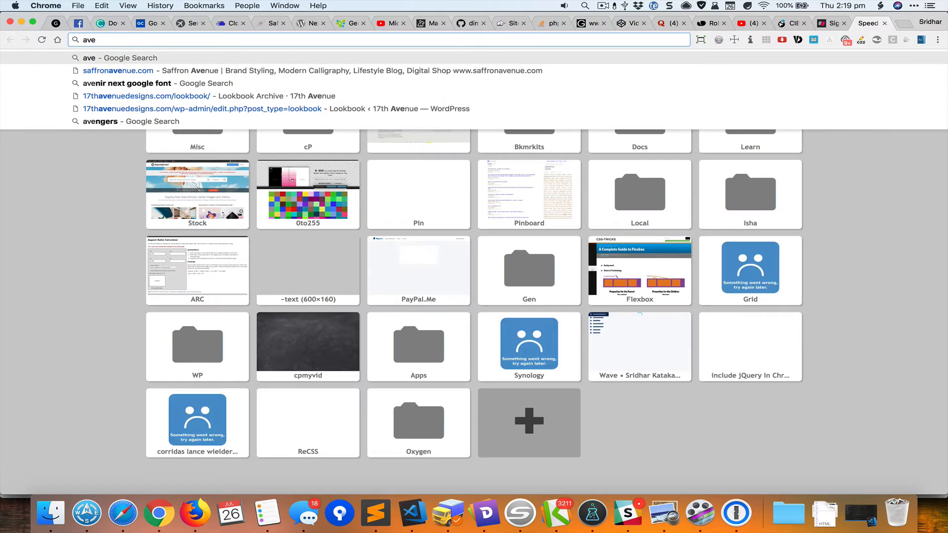
pyautogui.write('n')
pyautogui.press('Return')
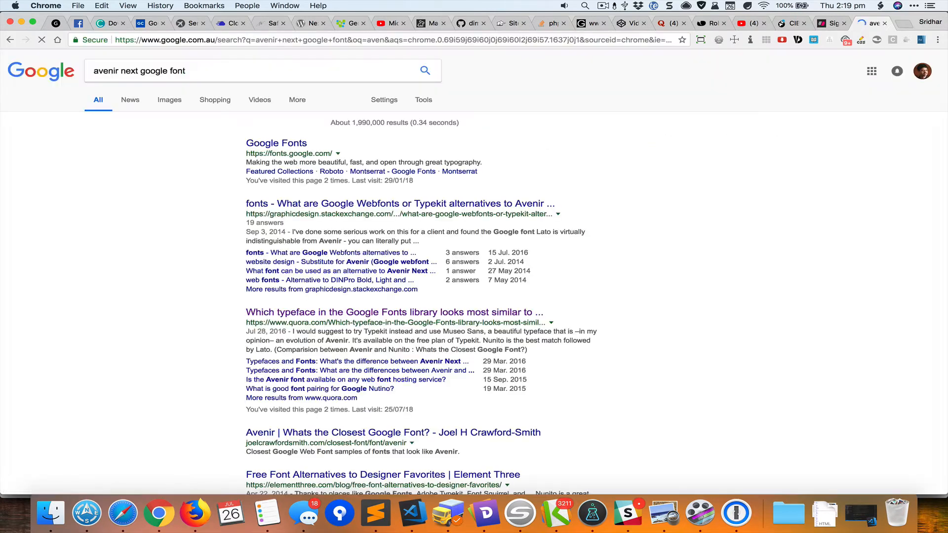
pyautogui.scroll(-1, 674, 289)
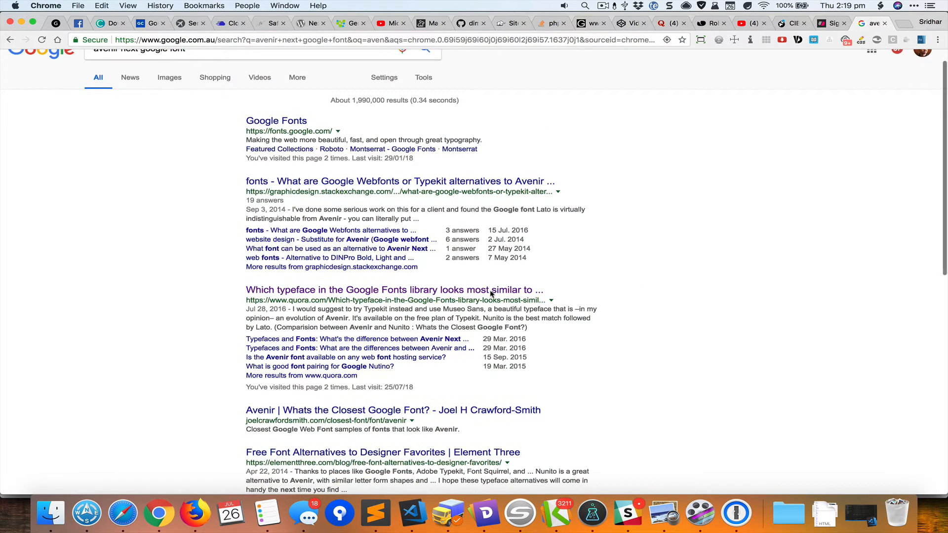
pyautogui.click(510, 295)
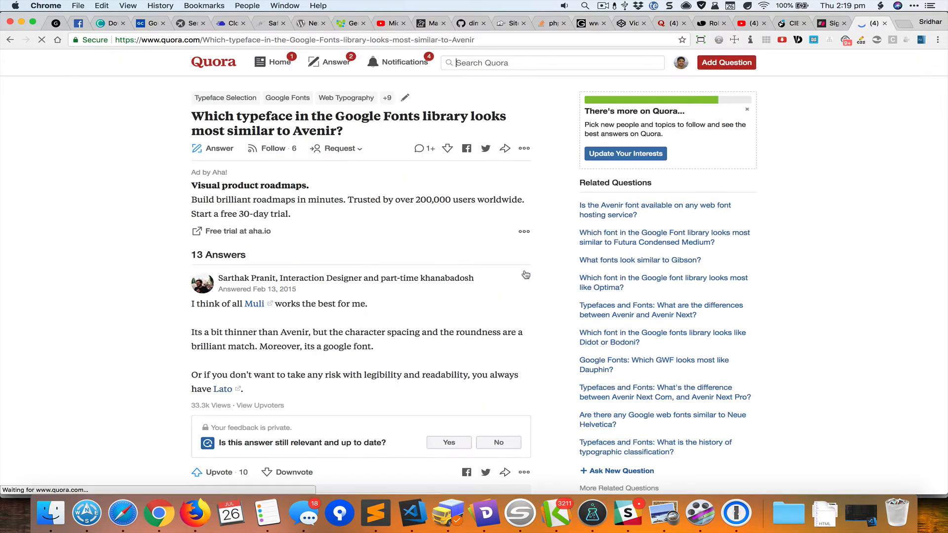
pyautogui.scroll(-3, 505, 269)
pyautogui.scroll(-20, 505, 270)
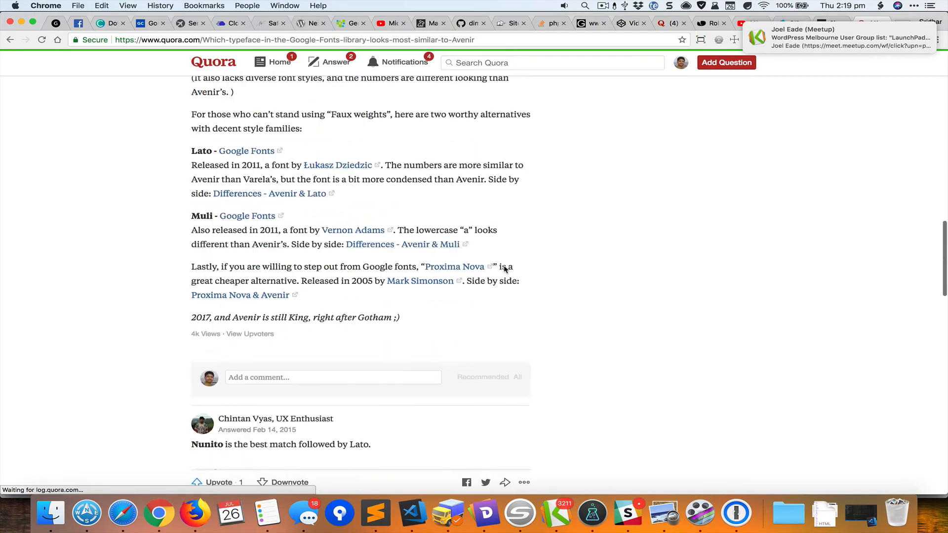
pyautogui.scroll(-15, 505, 269)
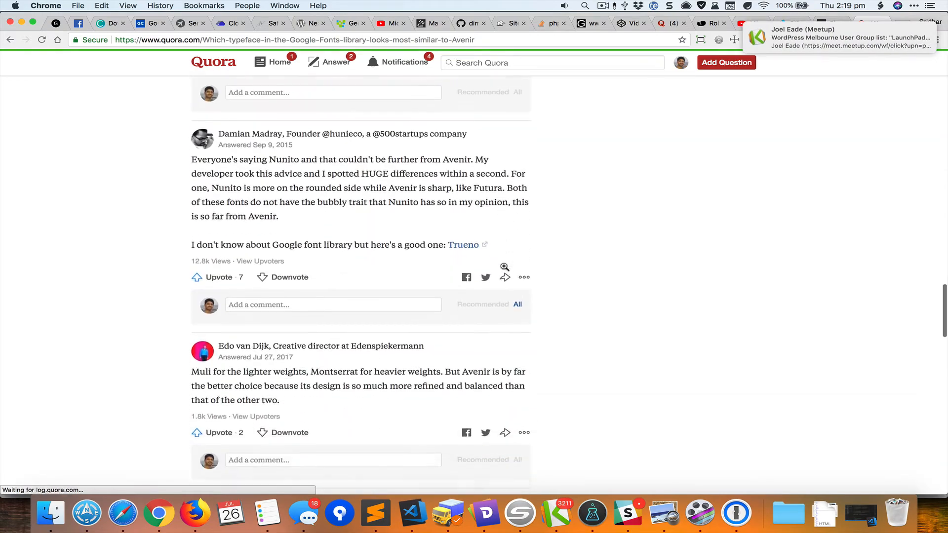
pyautogui.scroll(15, 504, 267)
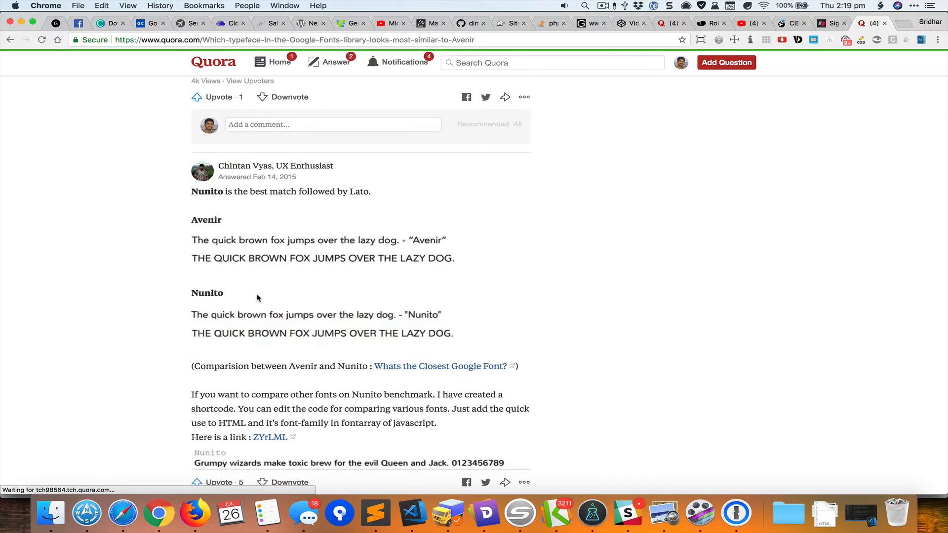
pyautogui.press('super+w')
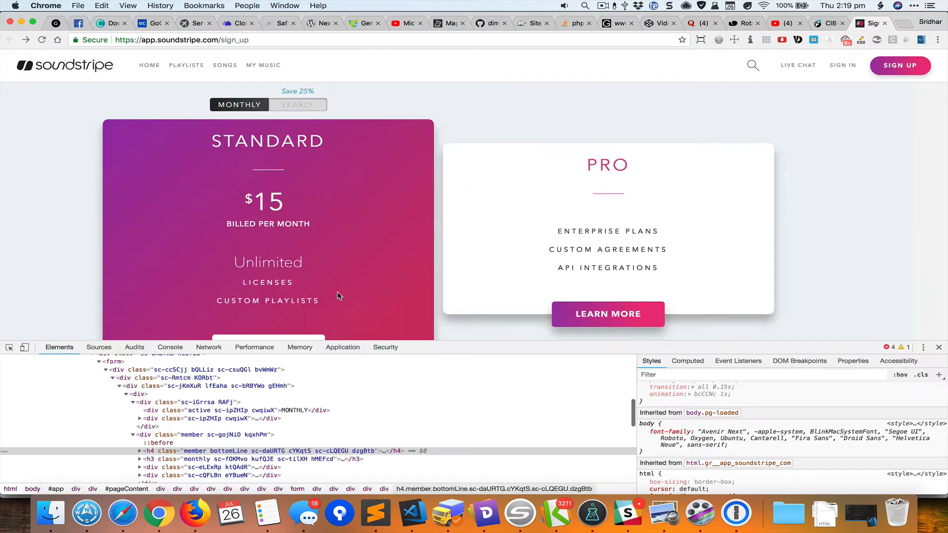
# Step: Back in Oxygen, check the display and text fonts in the global styles and show the page structure
pyautogui.press('super+grave')
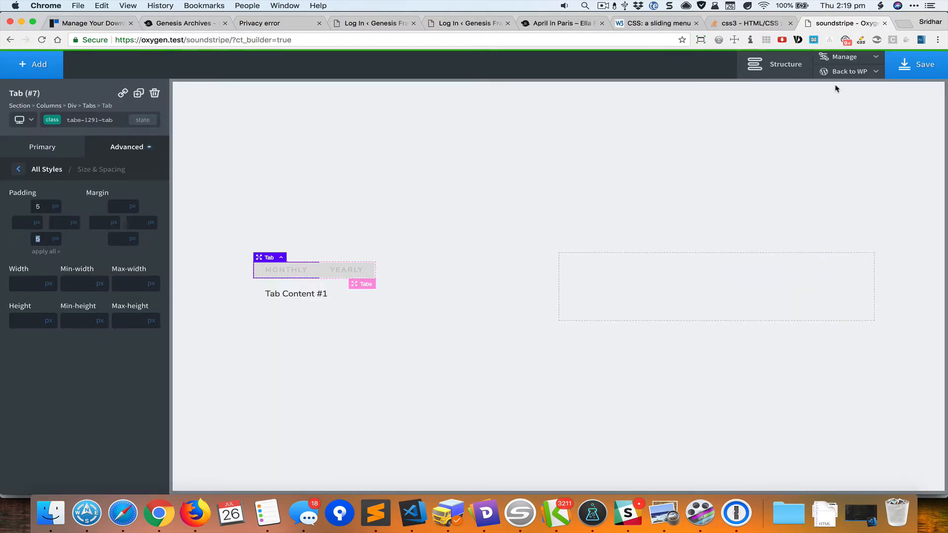
pyautogui.click(848, 58)
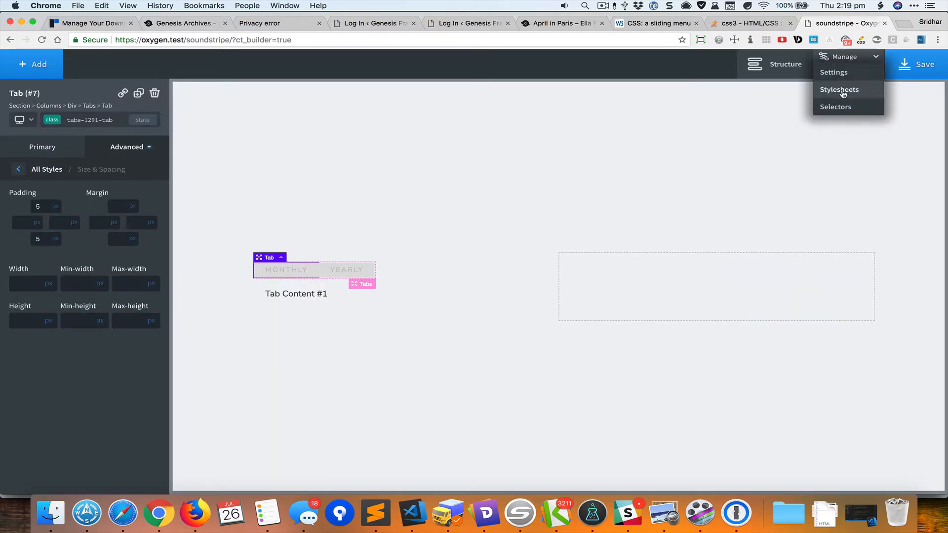
pyautogui.click(825, 72)
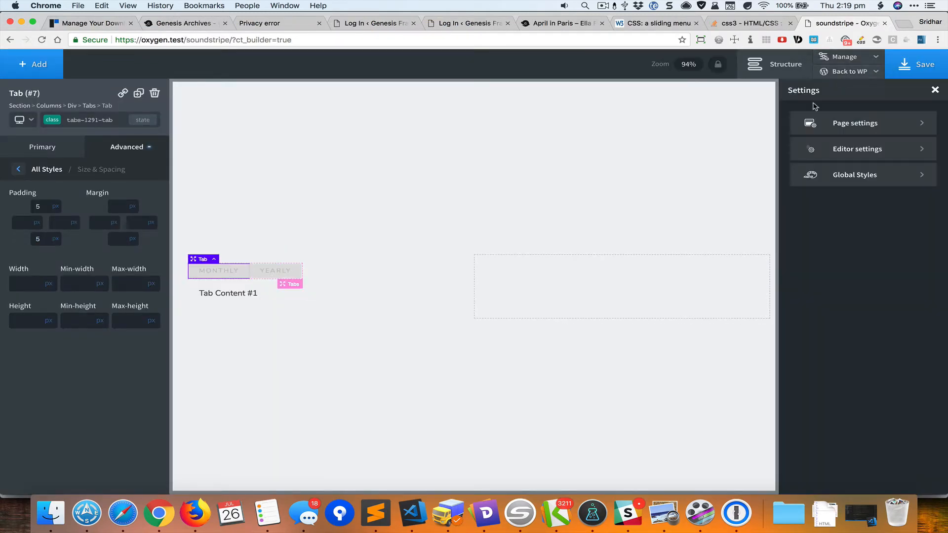
pyautogui.click(849, 180)
pyautogui.click(856, 157)
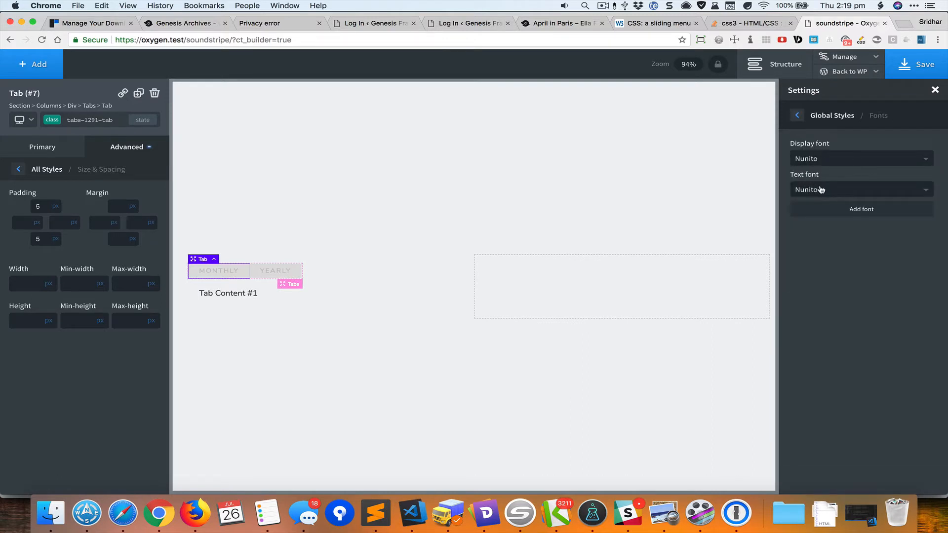
pyautogui.click(835, 161)
pyautogui.click(869, 139)
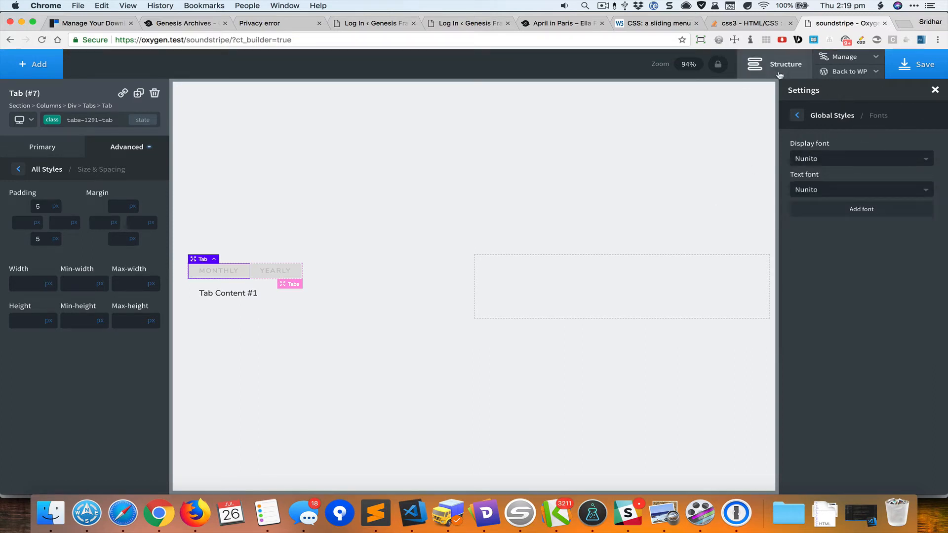
pyautogui.click(800, 69)
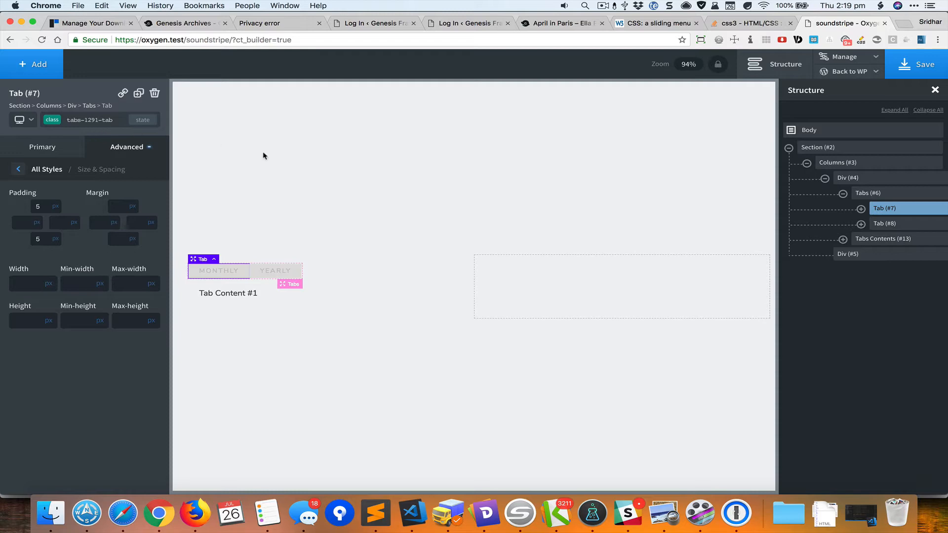
# Step: Inspect the Yearly toggle on the Soundstripe page again and examine the CSS rules of its cwqiwX class
pyautogui.press('super+grave')
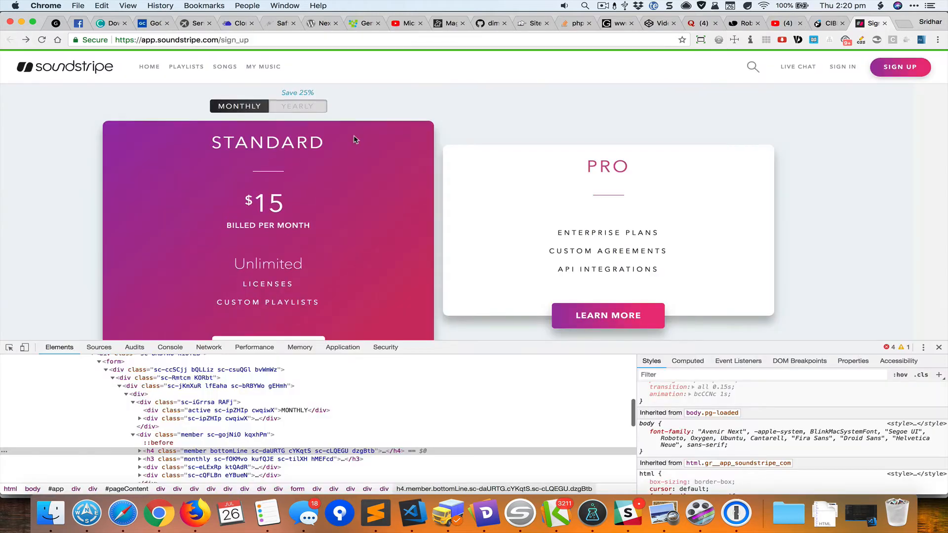
pyautogui.press('super+shift+c')
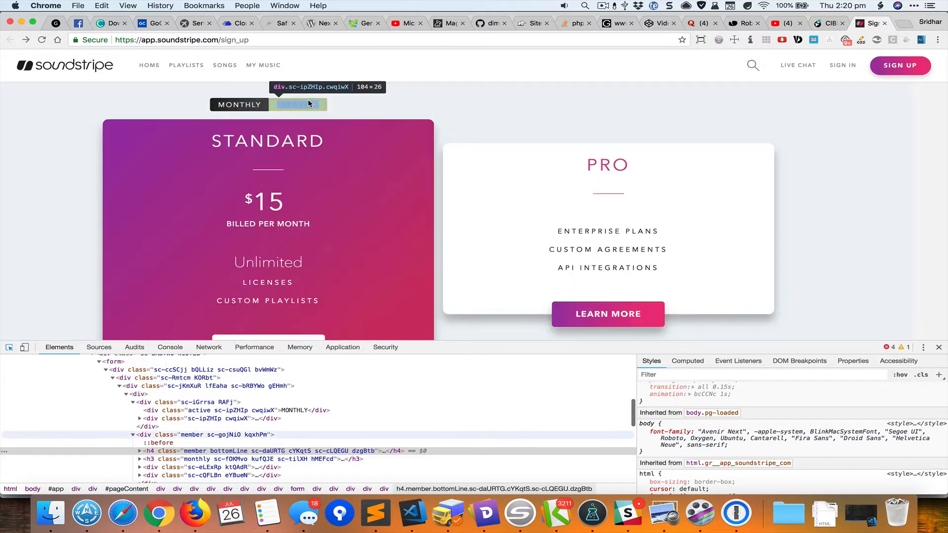
pyautogui.click(297, 105)
pyautogui.scroll(-3, 731, 436)
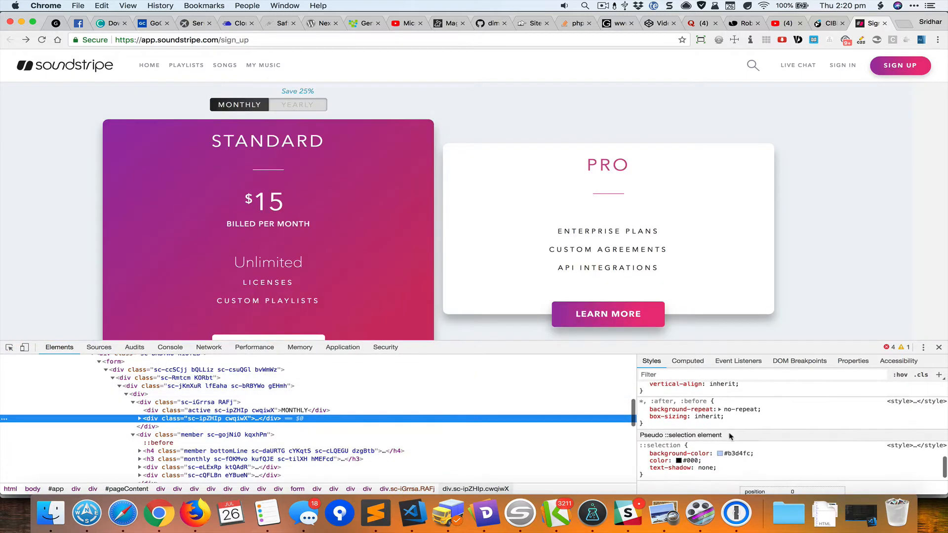
pyautogui.scroll(10, 730, 437)
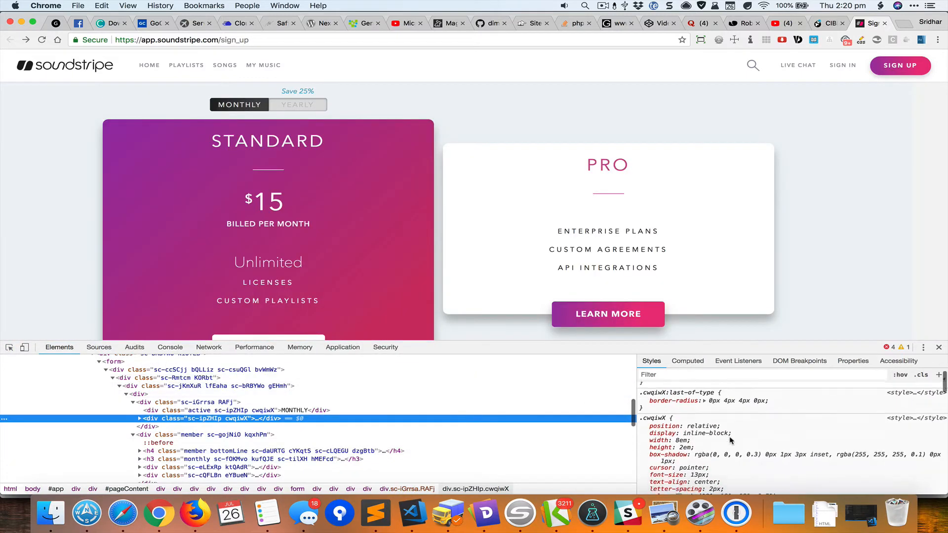
pyautogui.scroll(-1, 731, 436)
pyautogui.click(673, 459)
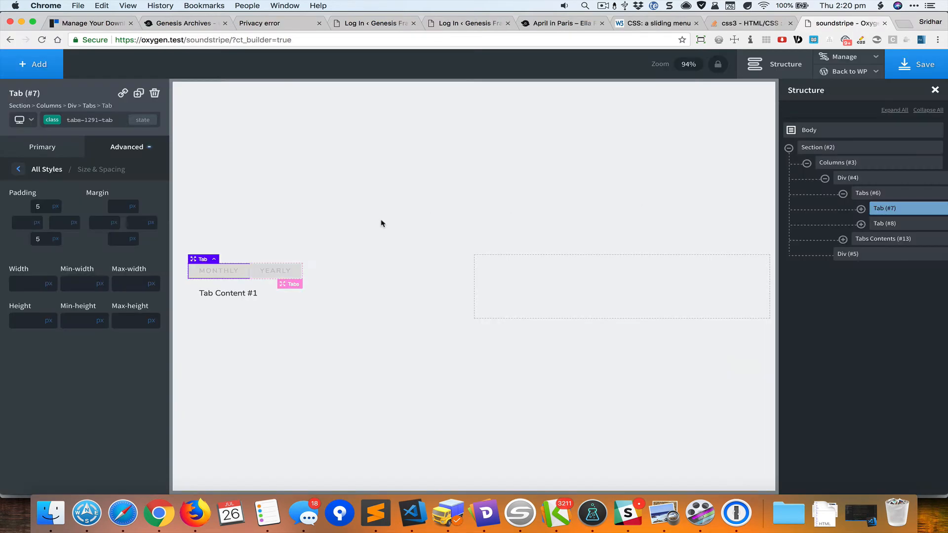
# Step: Copy the box-shadow value of the cwqiwX class from the Soundstripe page and return to the Monthly tab's advanced styles in Oxygen
pyautogui.press('super+grave')
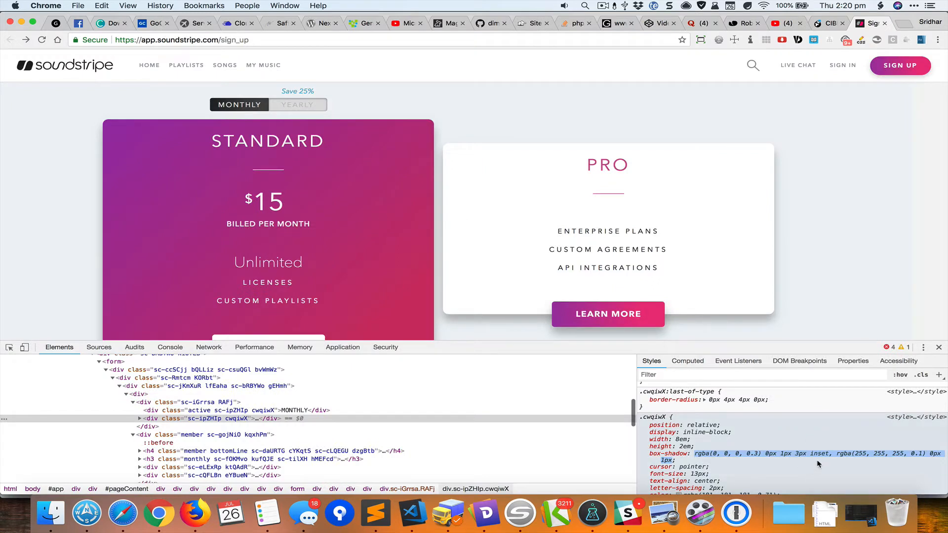
pyautogui.press('super+grave')
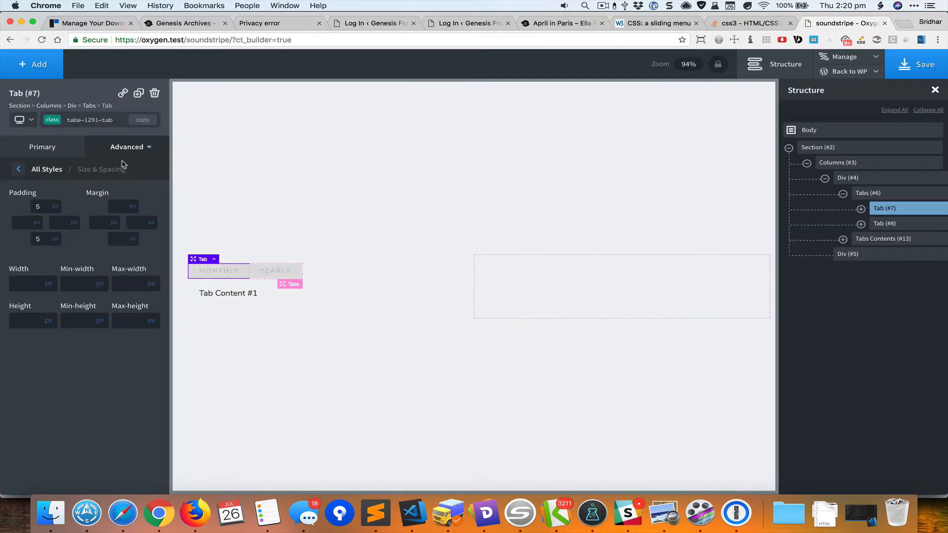
pyautogui.click(54, 169)
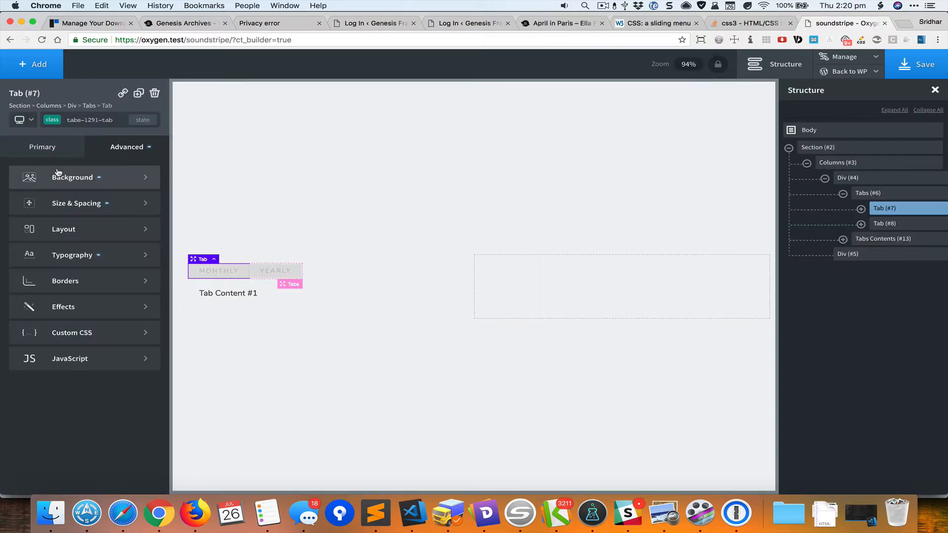
pyautogui.click(110, 310)
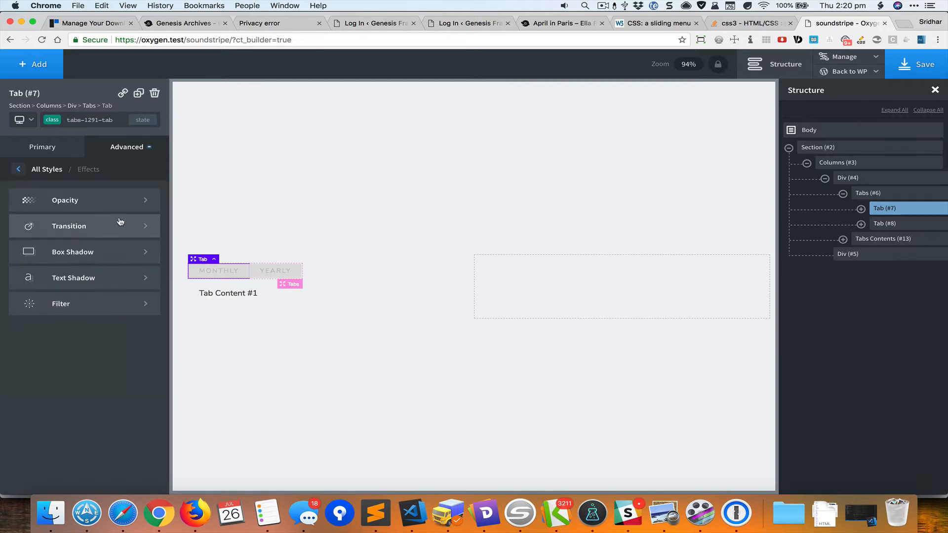
pyautogui.click(116, 254)
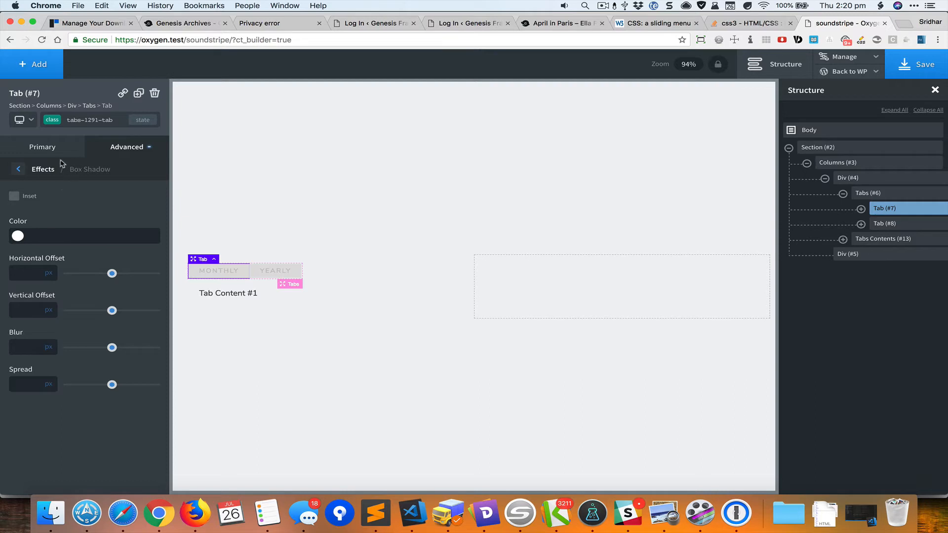
pyautogui.click(46, 171)
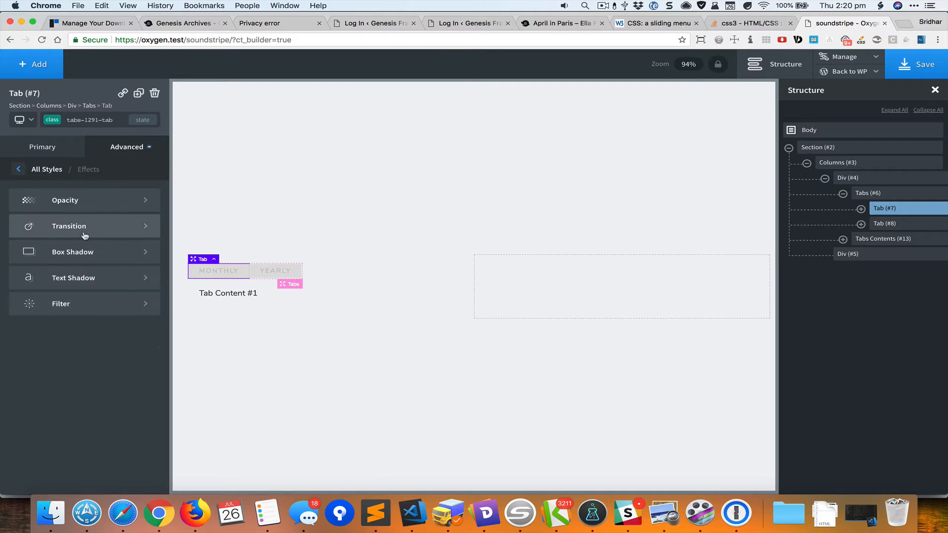
pyautogui.click(47, 168)
# Step: Add custom CSS "box-shadow: rgba(0, 0, 0, 0.3) 0px 1px 3px inset, rgba(255, 255, 255, 0.1) 0px 1px;" to the tabs-1291-tab class
pyautogui.click(68, 331)
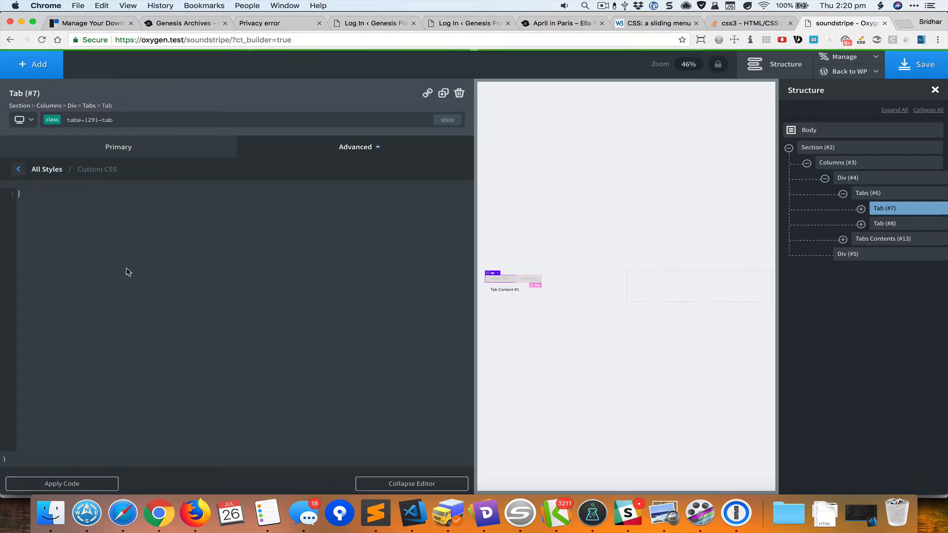
pyautogui.write('box-shadow')
pyautogui.write(': rgba(0, 0, 0, 0.1) 0px 1px 3px inset, rgba(255, 255, 255, 0.1) 0px 1px;')
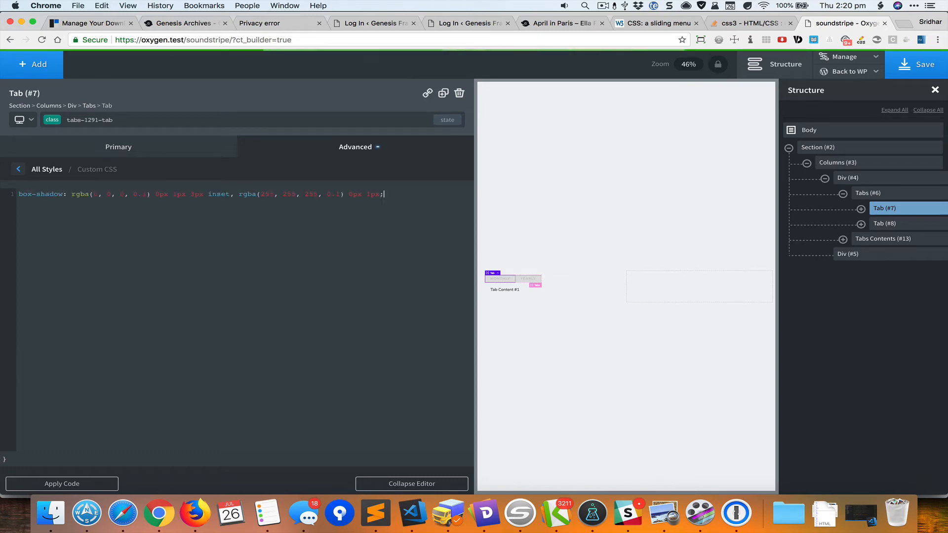
pyautogui.click(411, 482)
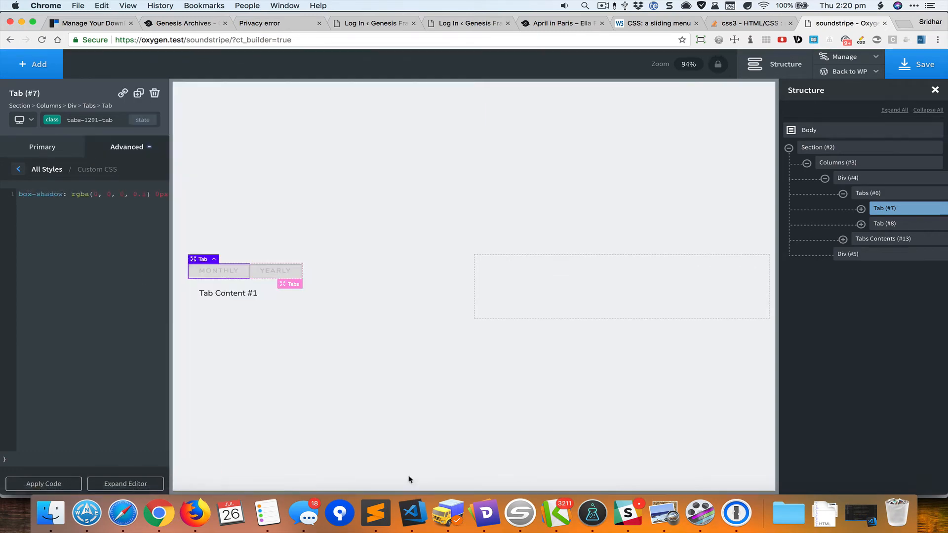
# Step: Compare with the Soundstripe toggle, and switch the Monthly tab's styling in Oxygen to the tabs-1291-tab-active class
pyautogui.press('super+grave')
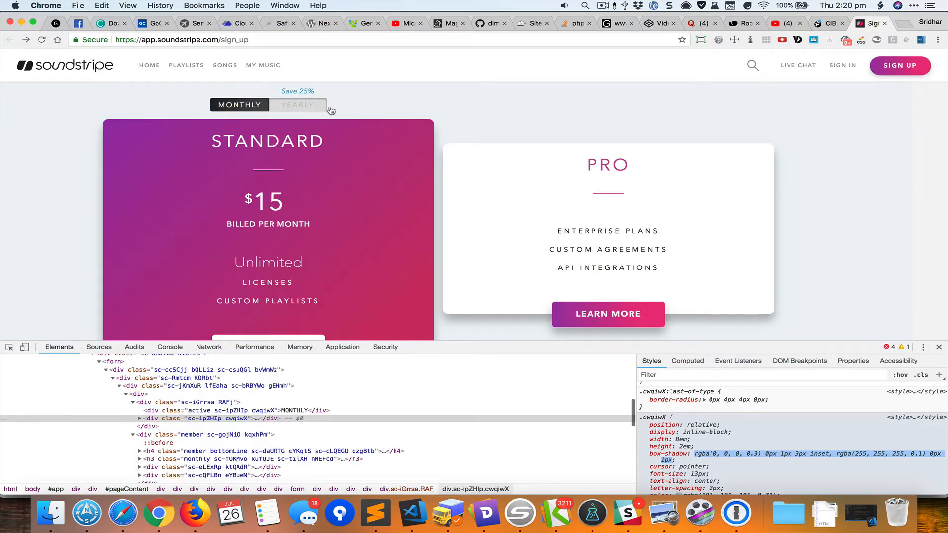
pyautogui.press('super+grave')
pyautogui.click(79, 120)
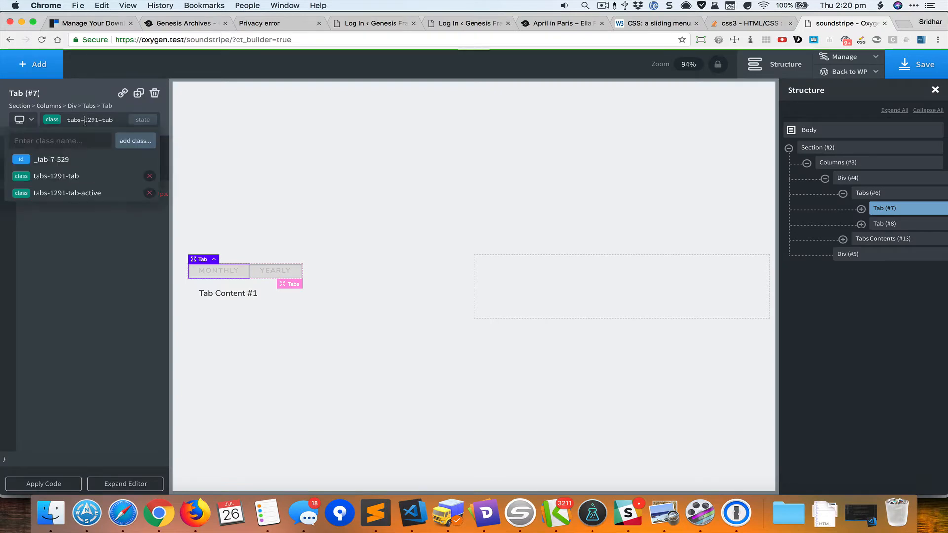
pyautogui.click(74, 194)
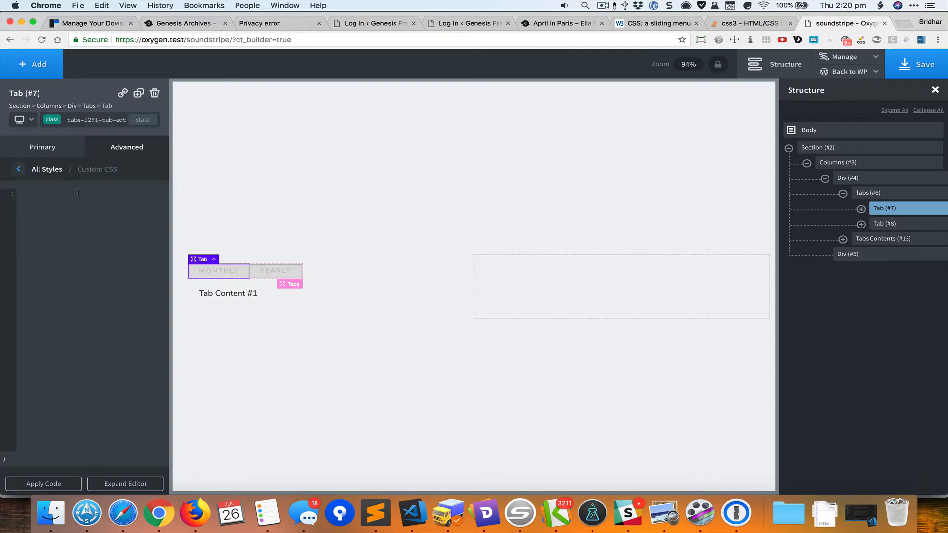
pyautogui.click(53, 148)
# Step: Inspect the MONTHLY toggle on the Soundstripe page and copy its active text color, rgb(236, 236, 236)
pyautogui.press('super+grave')
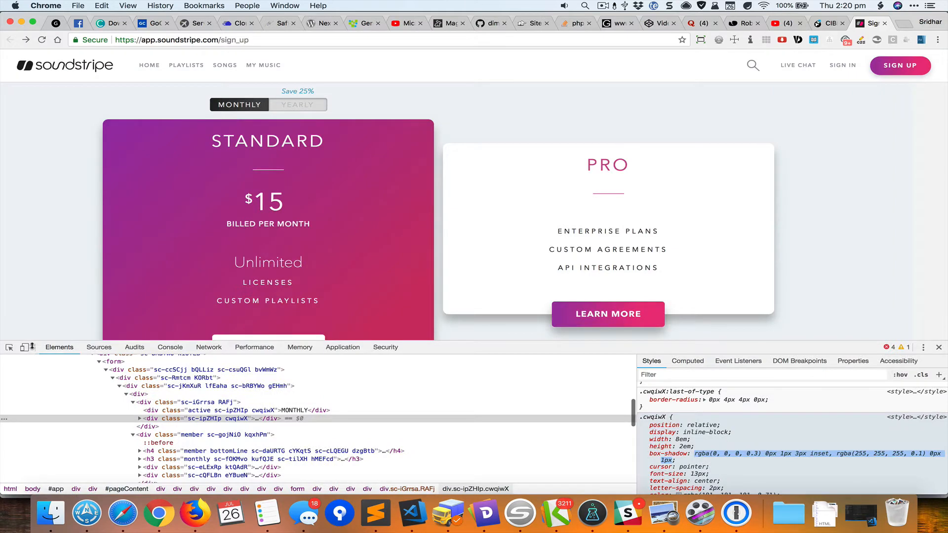
pyautogui.press('super+shift+c')
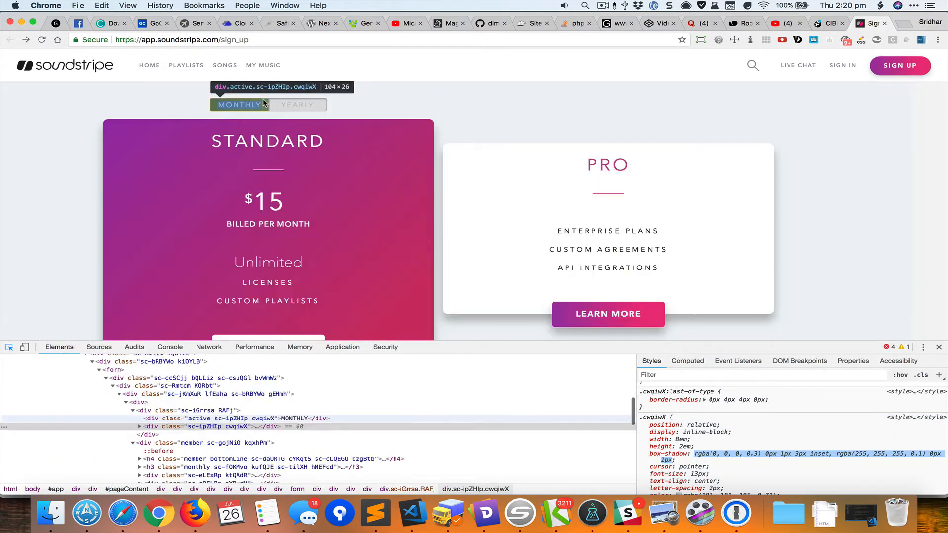
pyautogui.click(239, 105)
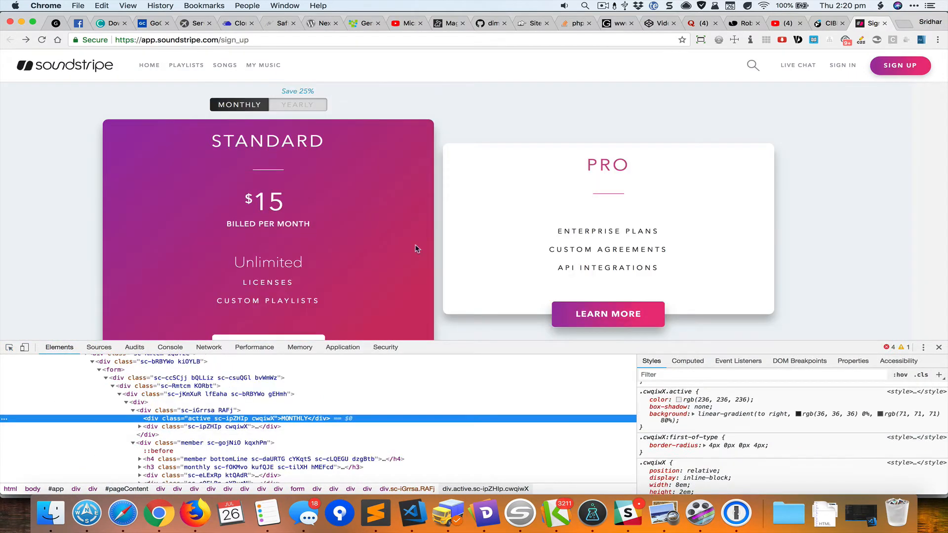
pyautogui.scroll(1, 728, 417)
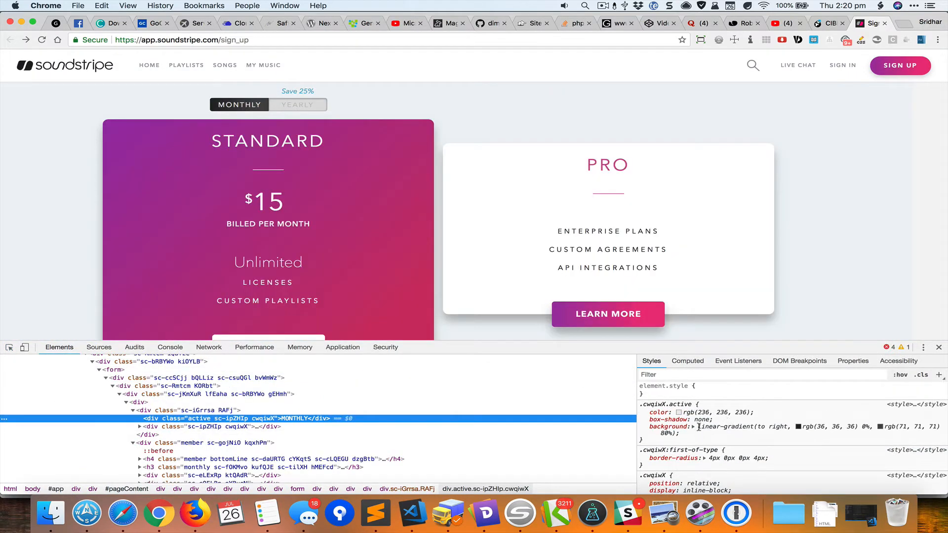
pyautogui.moveTo(684, 413); pyautogui.dragTo(748, 411)
pyautogui.click(749, 402)
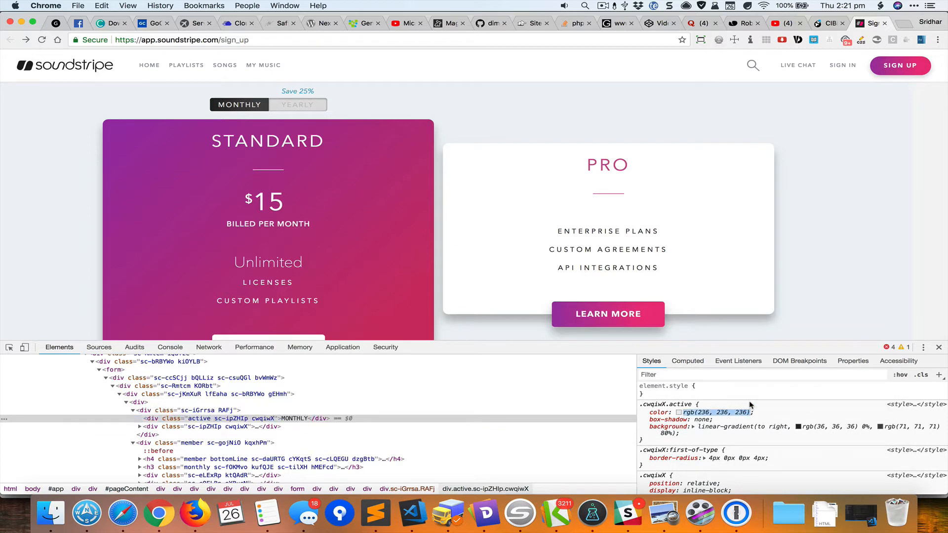
# Step: Back in Oxygen, set the typography color of the tabs-1291-tab-active class to rgb(236, 236, 236)
pyautogui.press('super+grave')
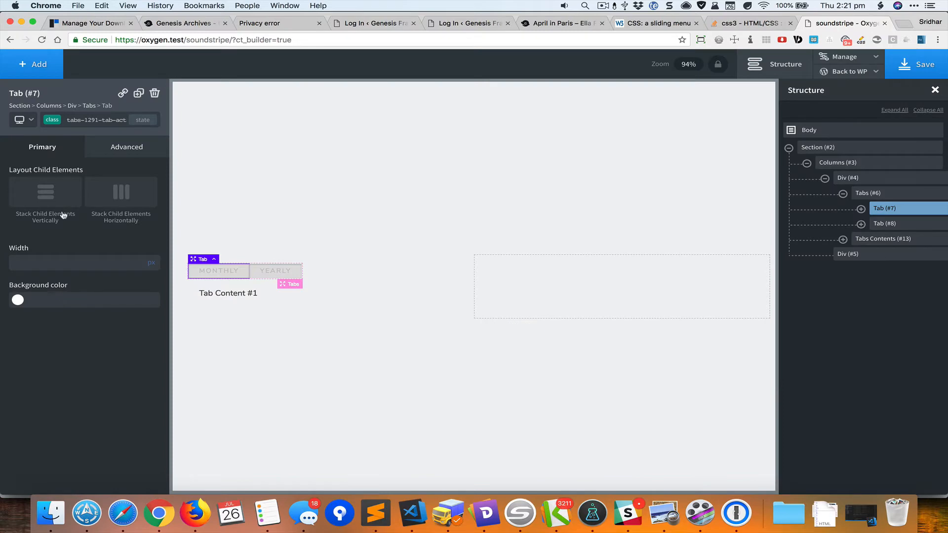
pyautogui.click(115, 155)
pyautogui.click(109, 257)
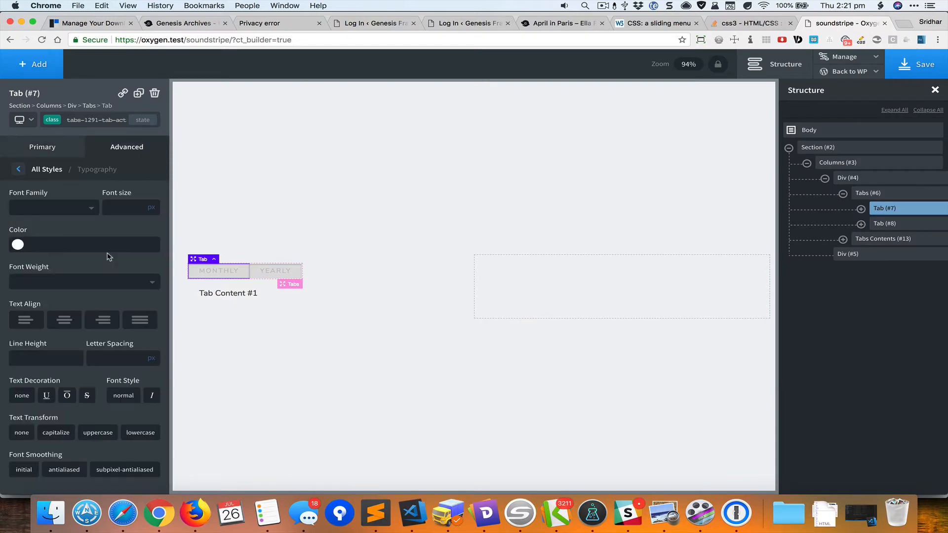
pyautogui.click(75, 244)
pyautogui.press('super+v')
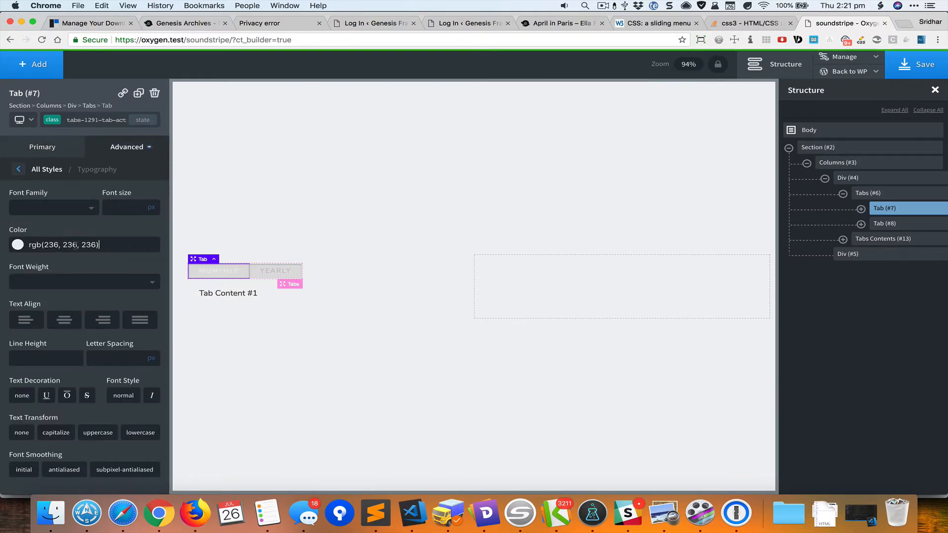
# Step: Copy Soundstripe's active toggle gradient into the tabs-1291-tab-active custom CSS as "background: linear-gradient(to right, rgb(36, 36, 36) 0%, rgb(71, 71, 71) 80%);"
pyautogui.press('super+grave')
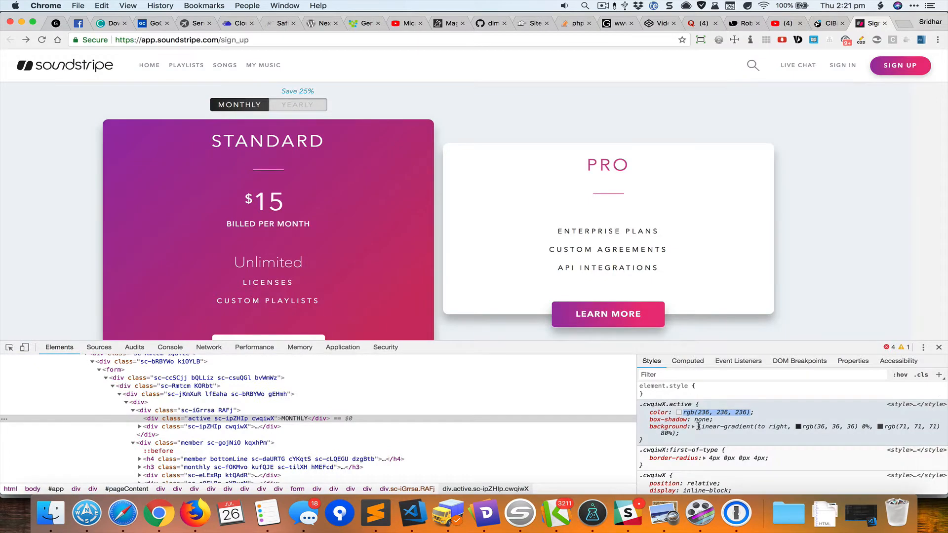
pyautogui.moveTo(698, 427); pyautogui.dragTo(678, 433)
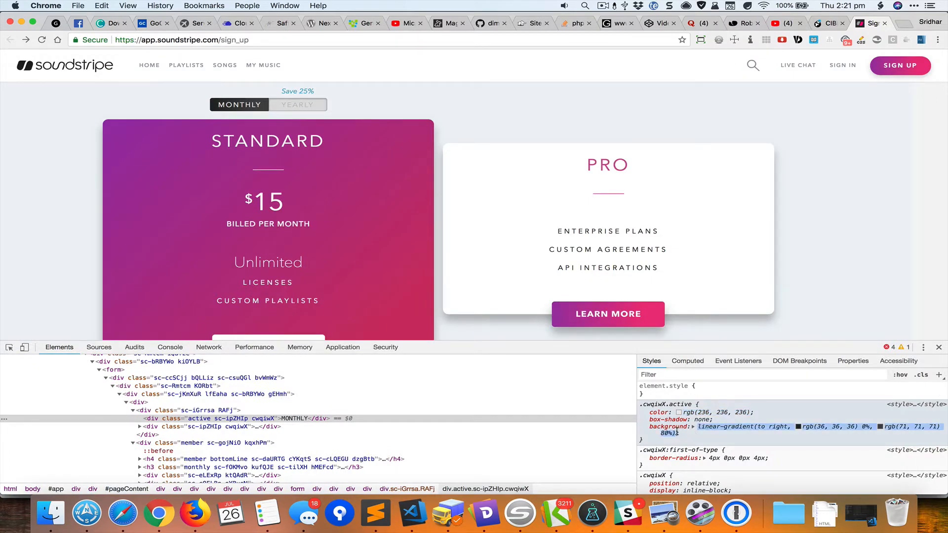
pyautogui.click(677, 424)
pyautogui.press('super+grave')
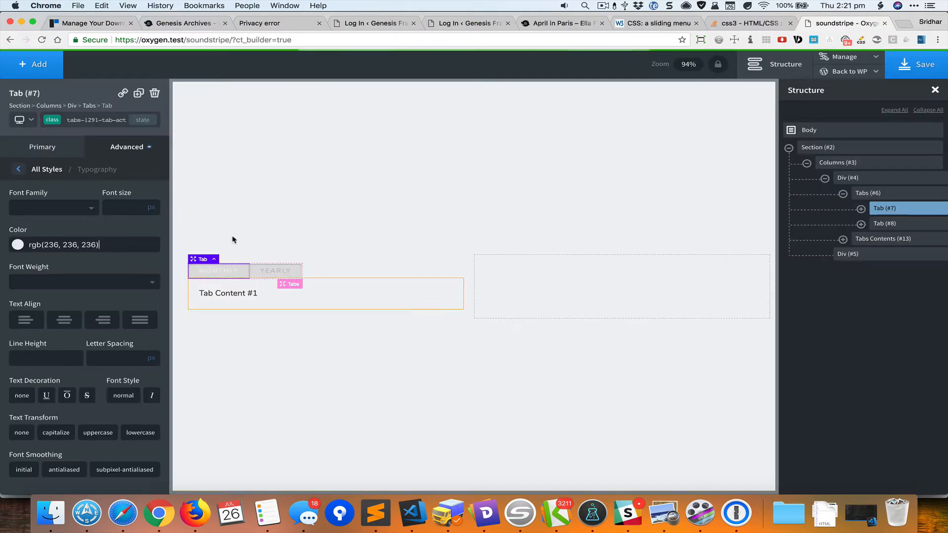
pyautogui.click(48, 170)
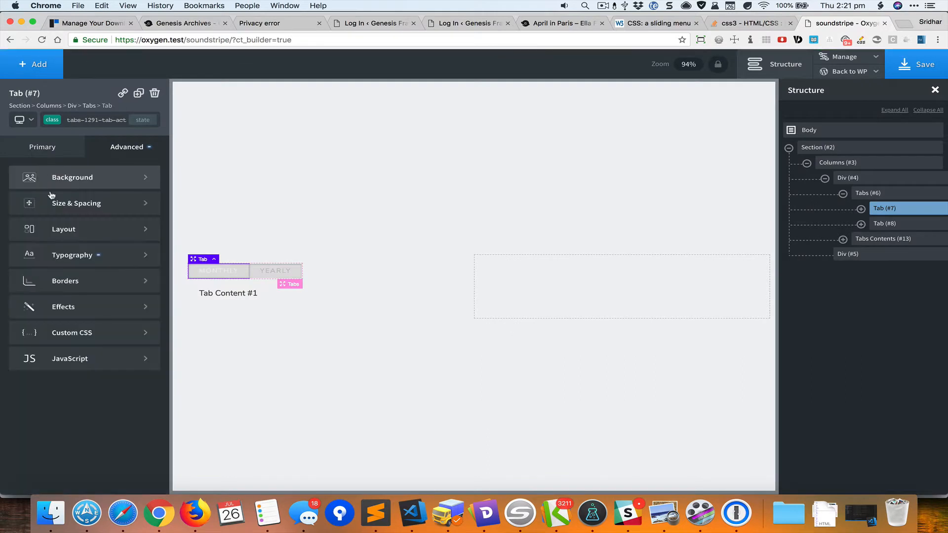
pyautogui.click(96, 340)
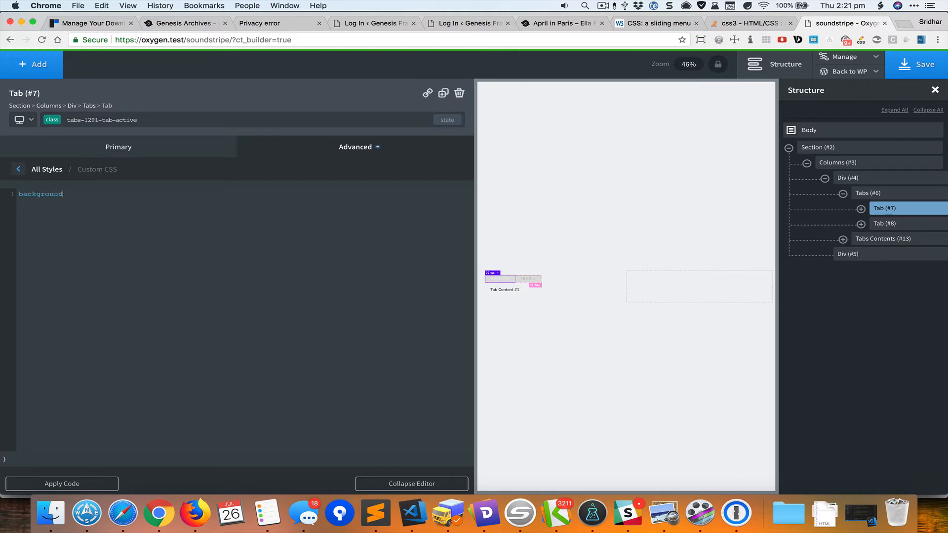
pyautogui.write('background')
pyautogui.write(': linear-gradient(to right, rgb(36, 36, 36) 0%, rgb(71, 71, 71) 80%);')
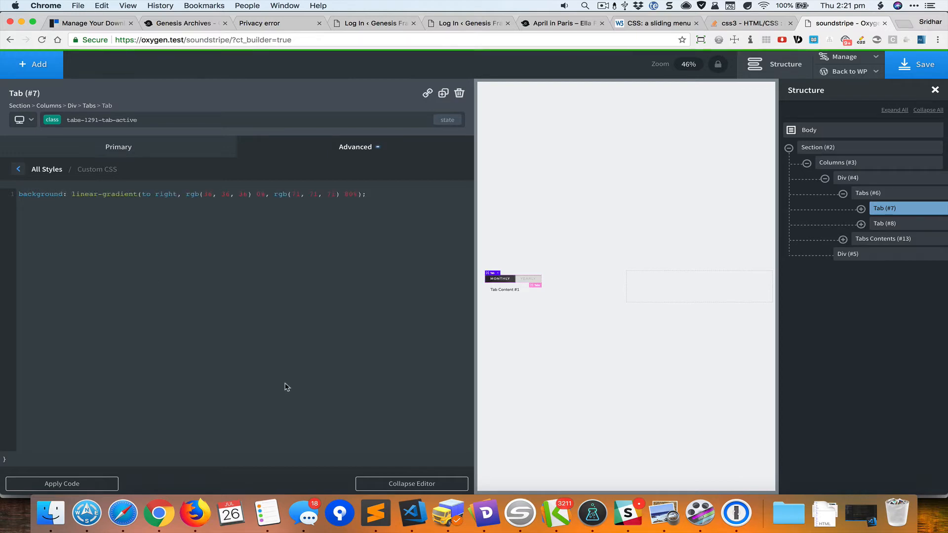
pyautogui.click(423, 484)
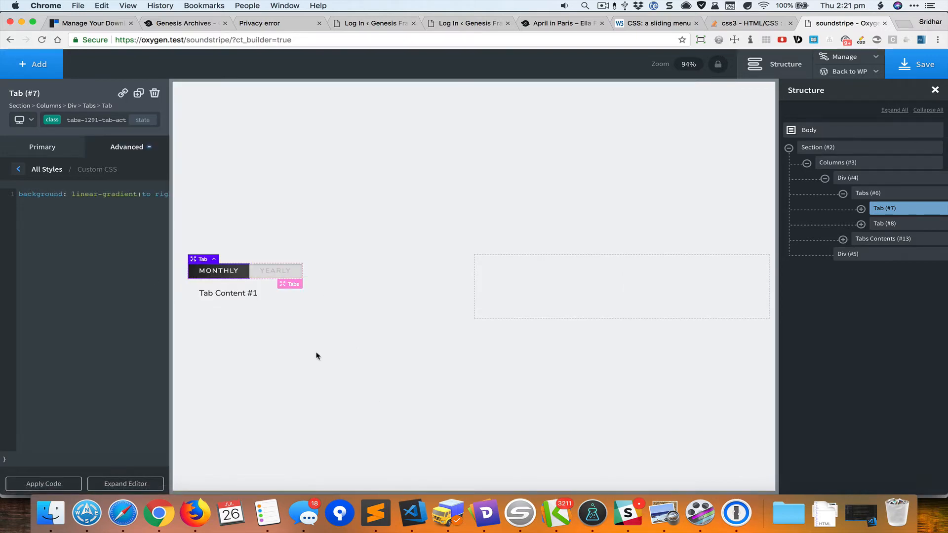
# Step: Inspect the MONTHLY toggle on the Soundstripe page for its first-of-type border radius, and return to Oxygen
pyautogui.press('super+grave')
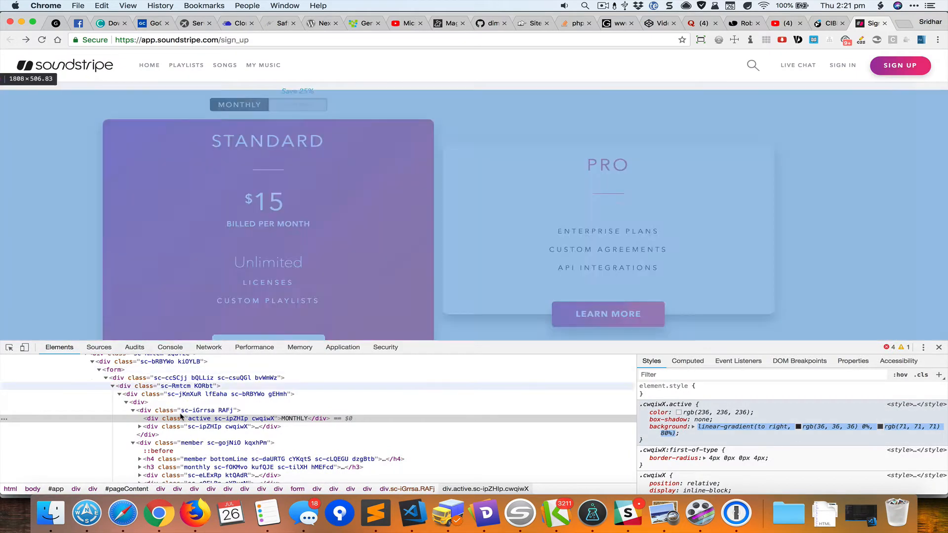
pyautogui.click(151, 418)
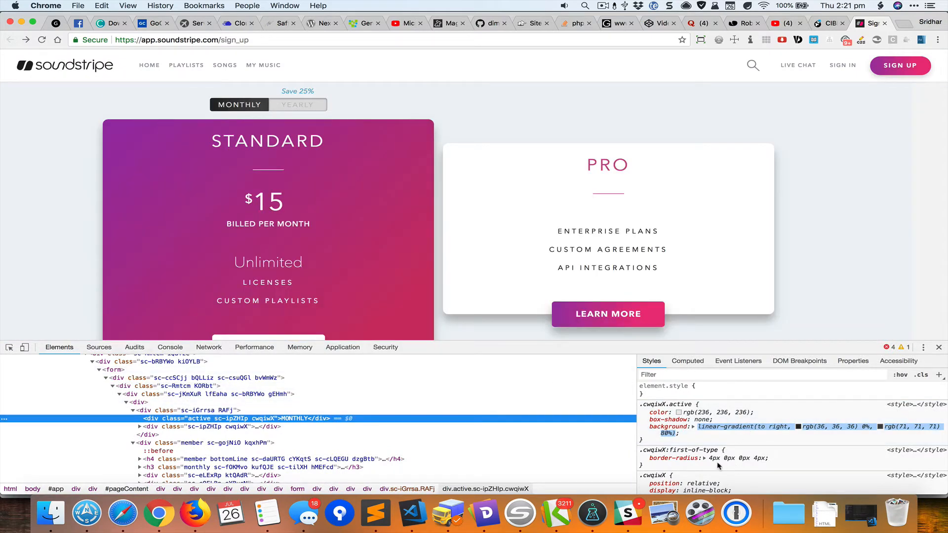
pyautogui.press('super+grave')
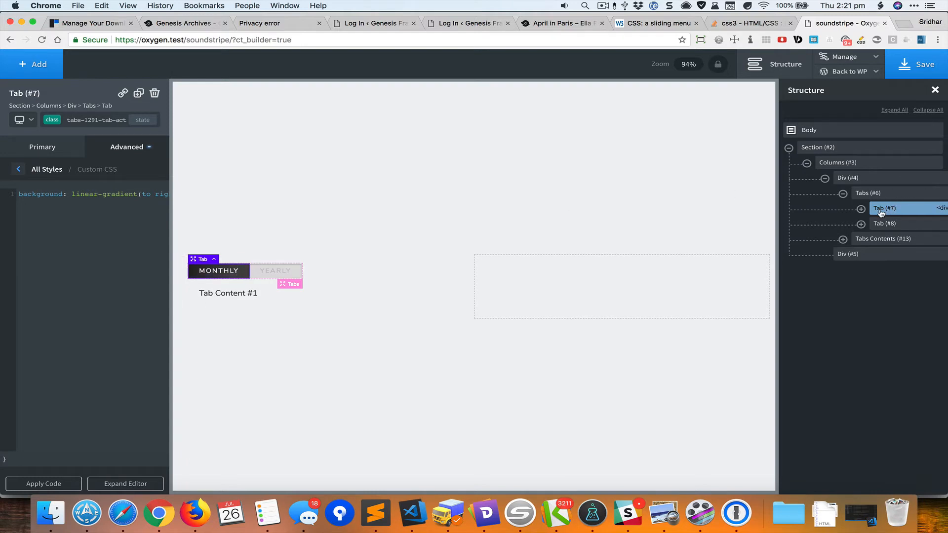
# Step: Set the top-left and bottom-left border radii of the Monthly tab to 4 px on its ID _tab-7-529
pyautogui.click(103, 119)
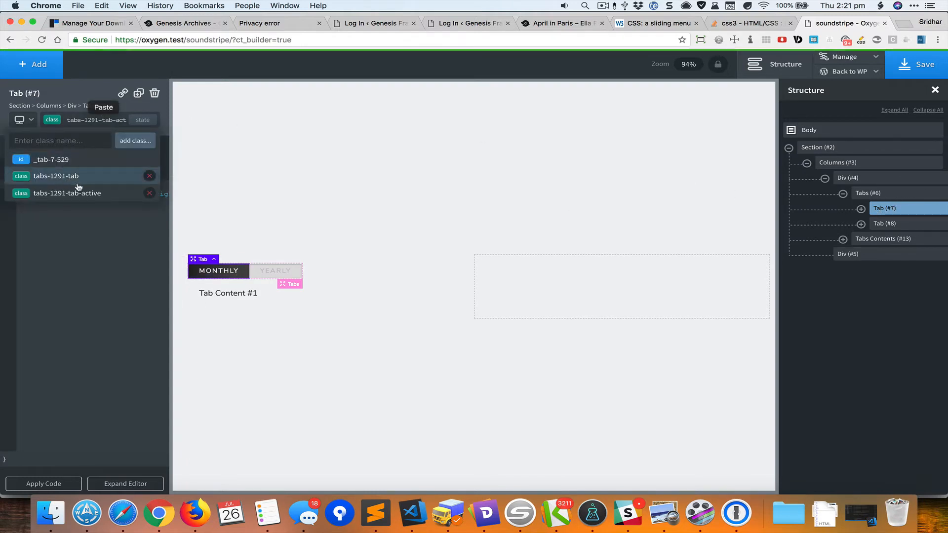
pyautogui.click(63, 159)
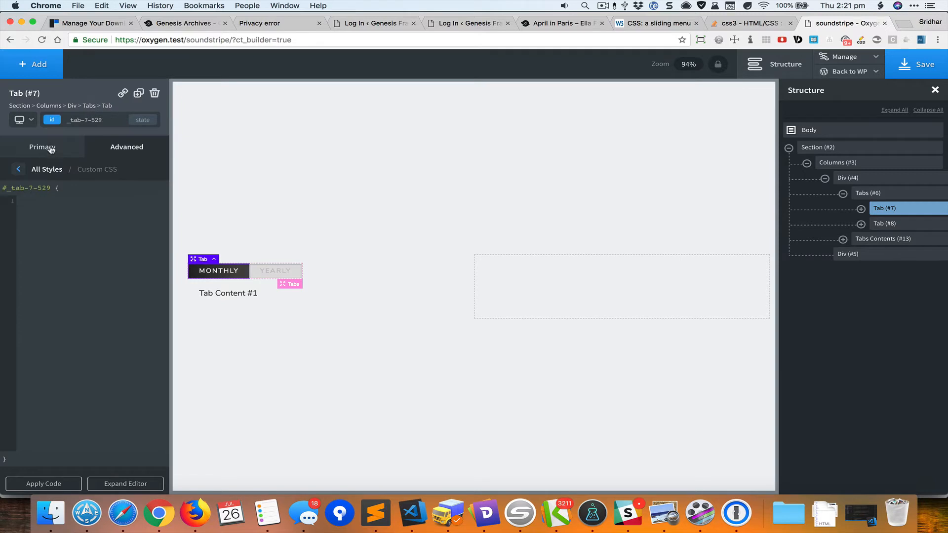
pyautogui.click(54, 168)
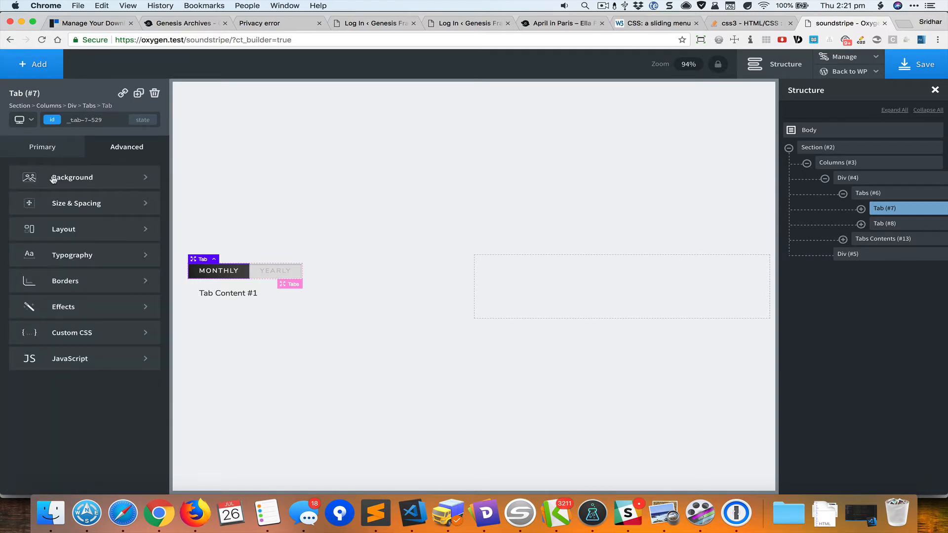
pyautogui.click(101, 281)
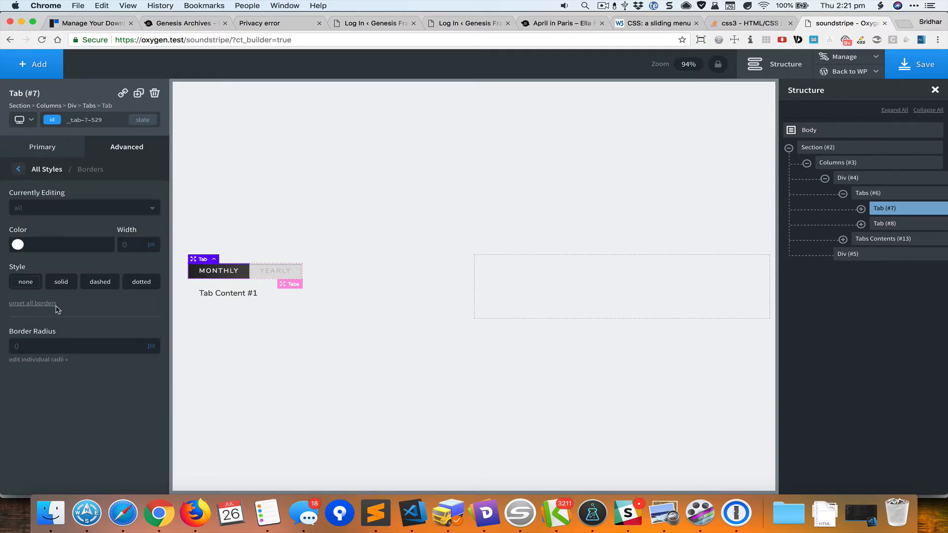
pyautogui.click(61, 360)
pyautogui.write('4')
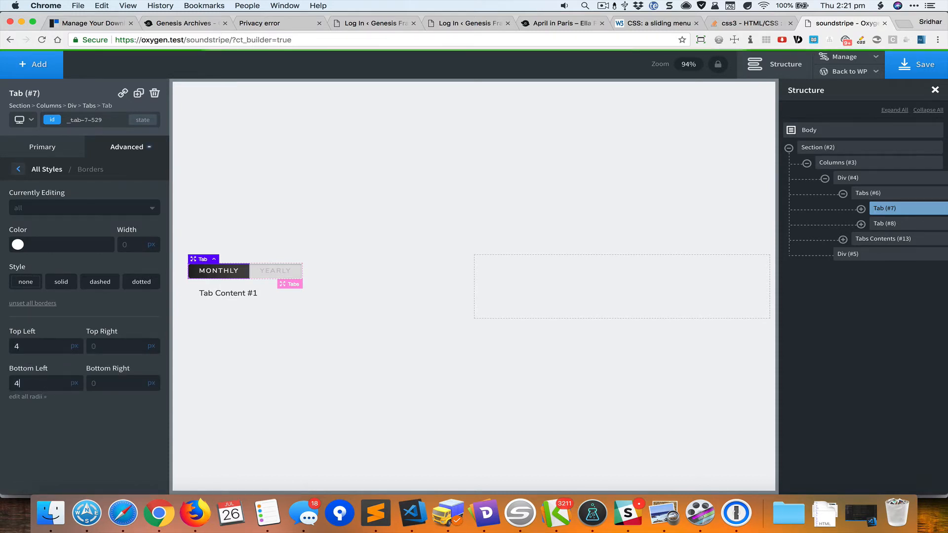
# Step: Set the Yearly tab's top-right border radius to 4 px on its ID _tab-8-529, with a matching bottom-right radius
pyautogui.click(241, 309)
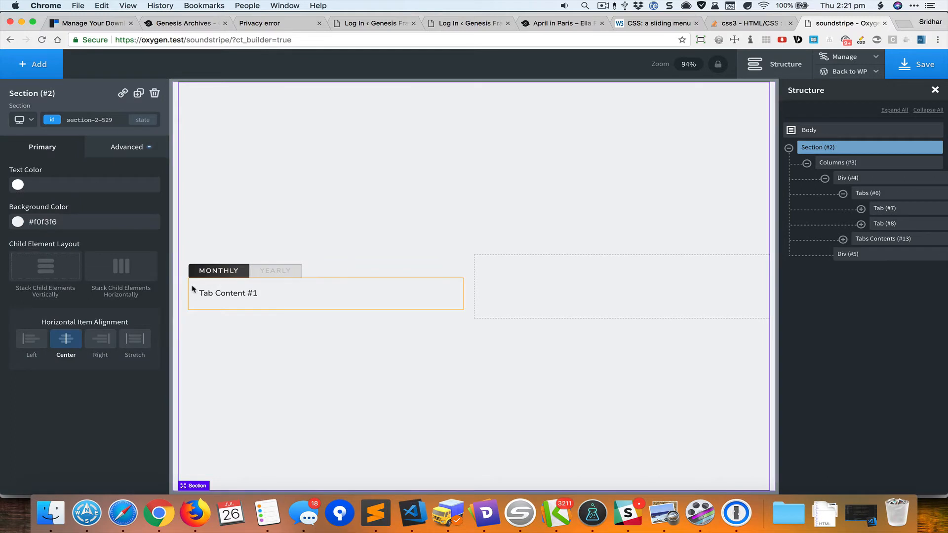
pyautogui.click(294, 273)
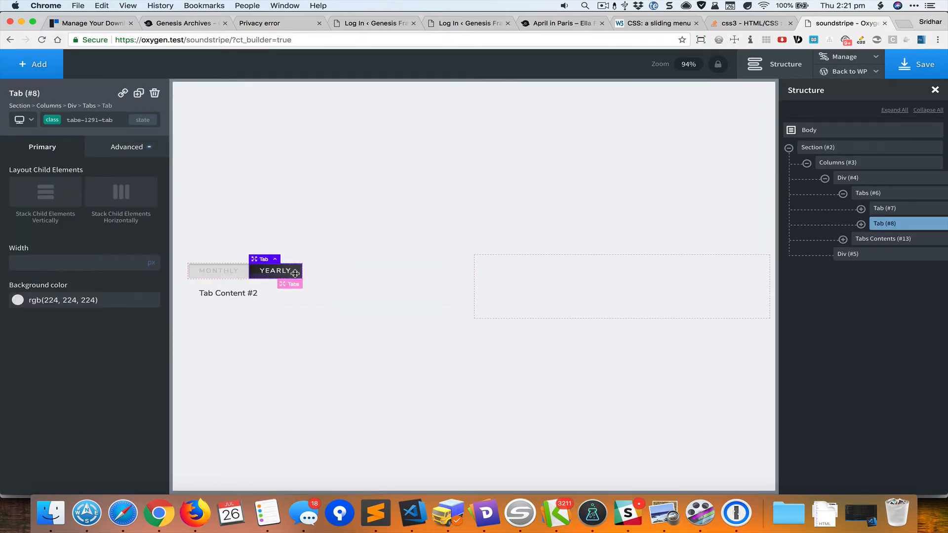
pyautogui.click(107, 119)
pyautogui.click(69, 158)
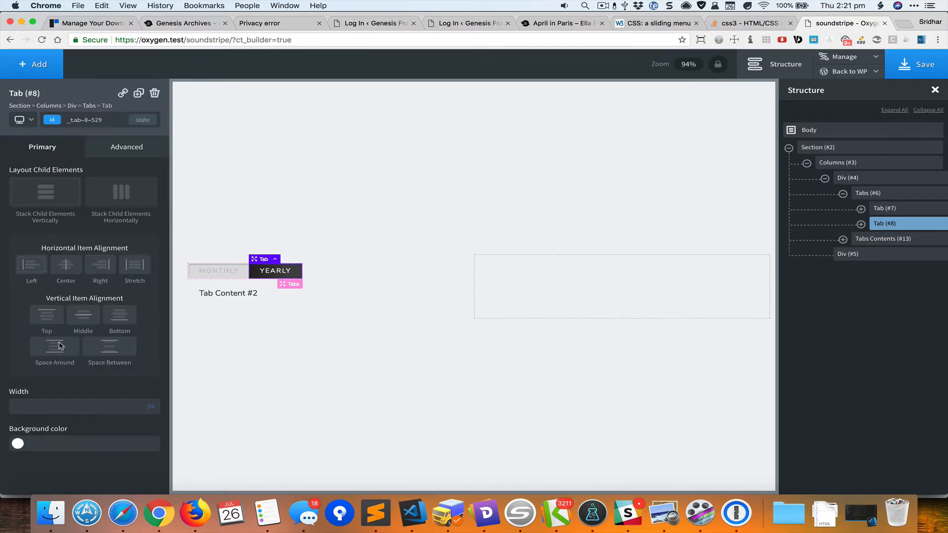
pyautogui.click(131, 148)
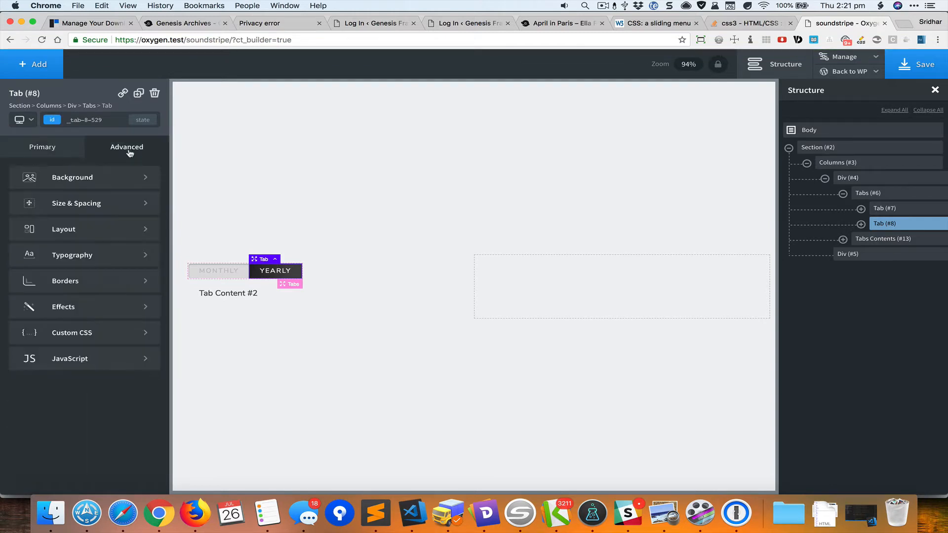
pyautogui.click(84, 280)
pyautogui.click(39, 360)
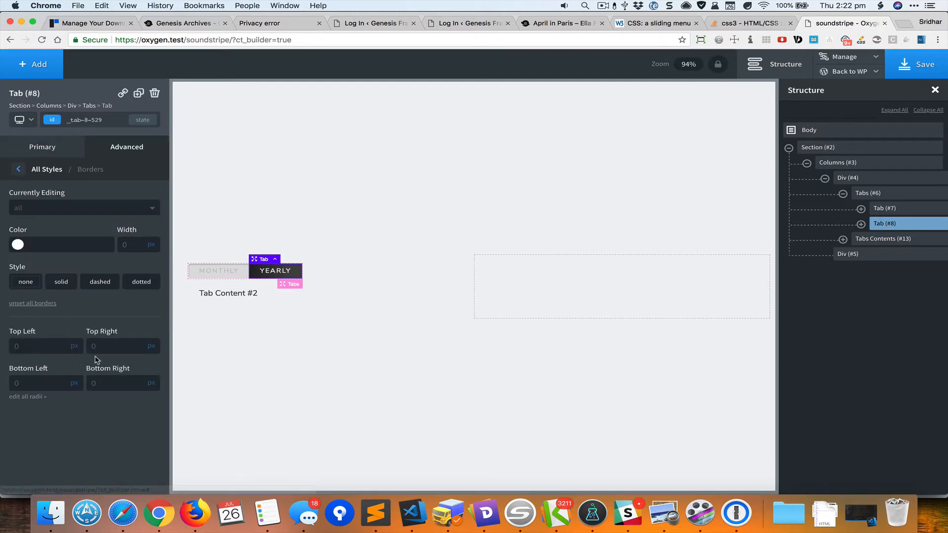
pyautogui.click(97, 347)
pyautogui.write('4')
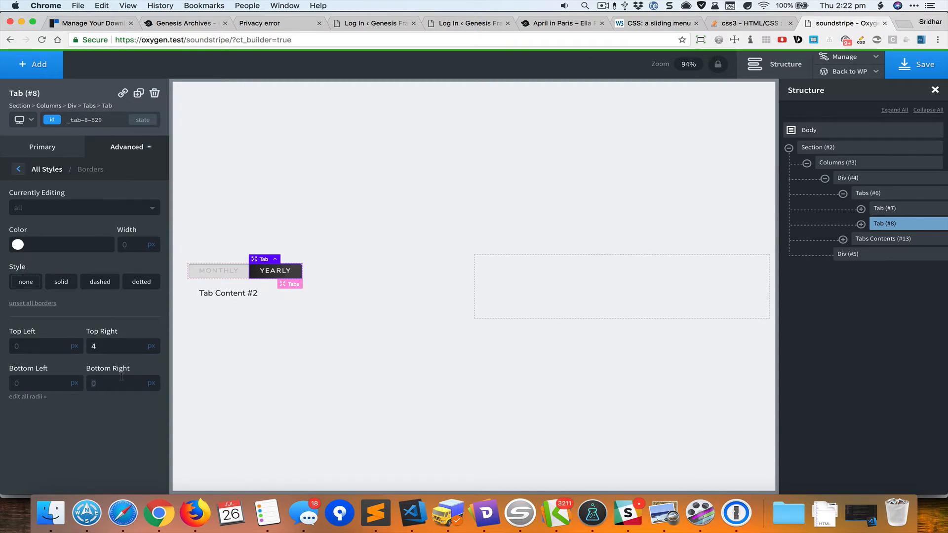
pyautogui.click(311, 335)
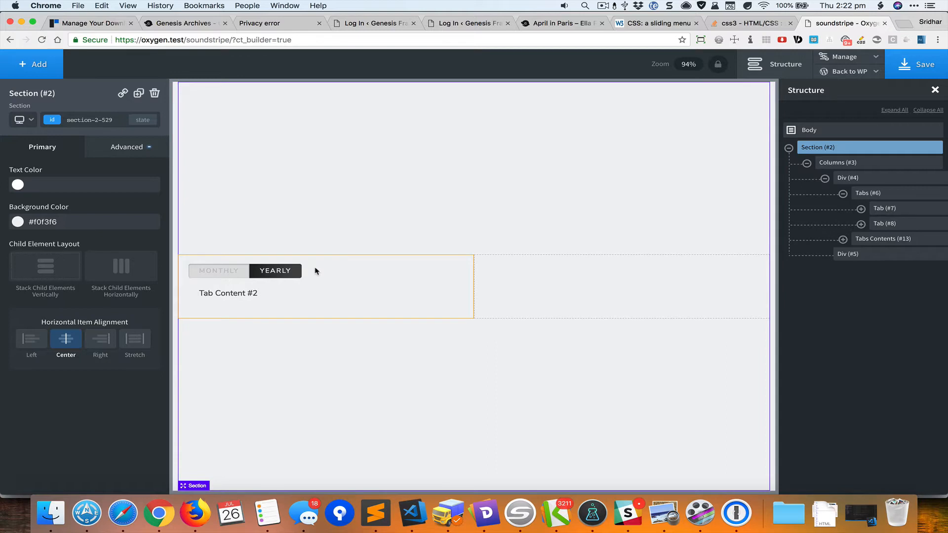
# Step: Switch between the Monthly and Yearly tabs to test the toggle, and compare it with the toggle on the Soundstripe page
pyautogui.click(232, 273)
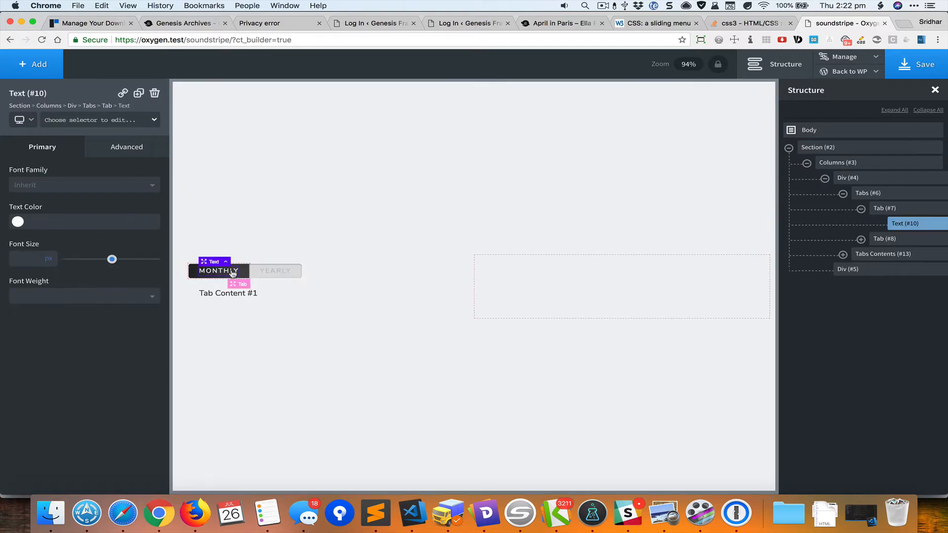
pyautogui.click(281, 275)
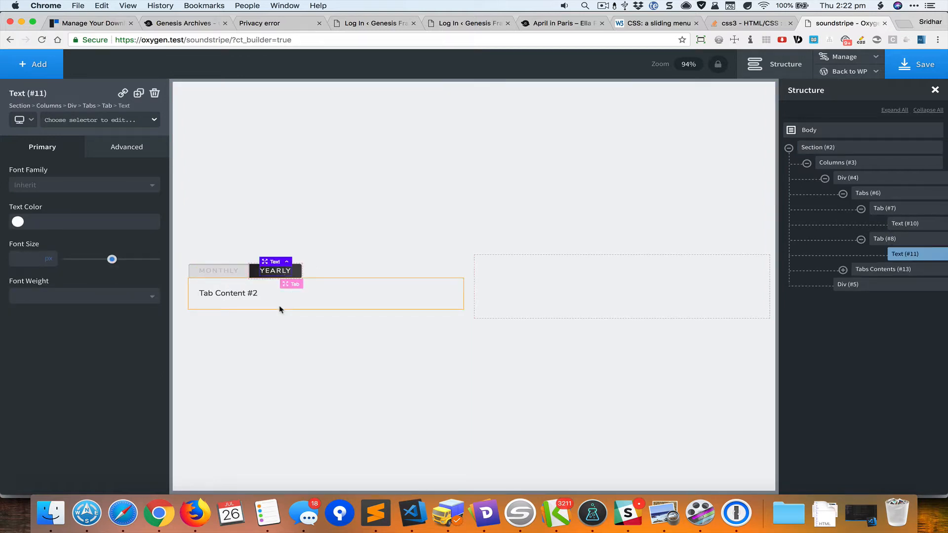
pyautogui.click(243, 272)
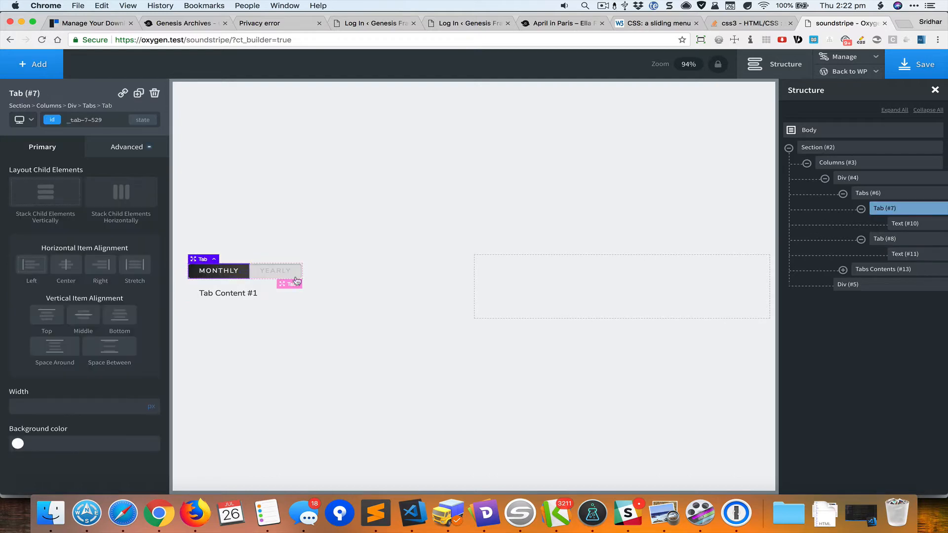
pyautogui.press('super+grave')
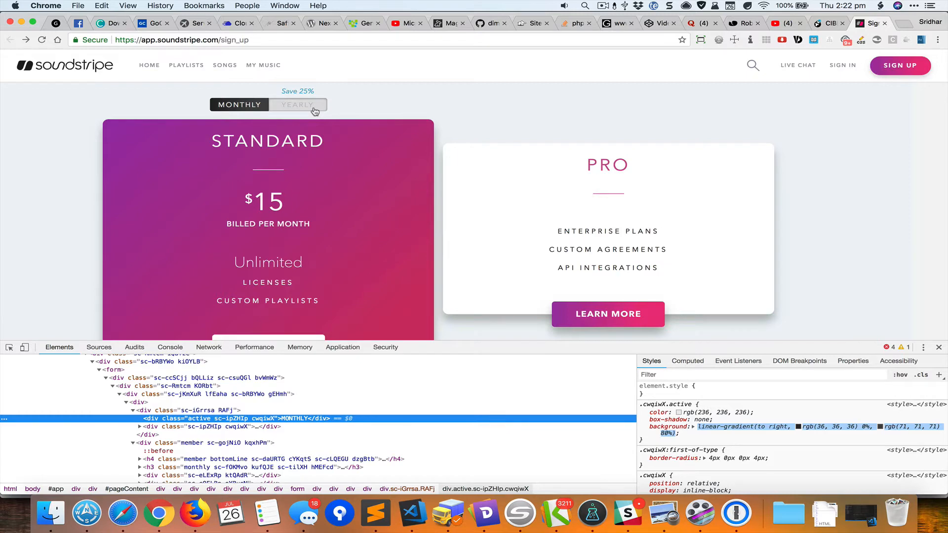
pyautogui.press('super+grave')
# Step: Add a text element inside the Yearly tab with the wording "Save 25%", matching the Soundstripe label
pyautogui.click(286, 274)
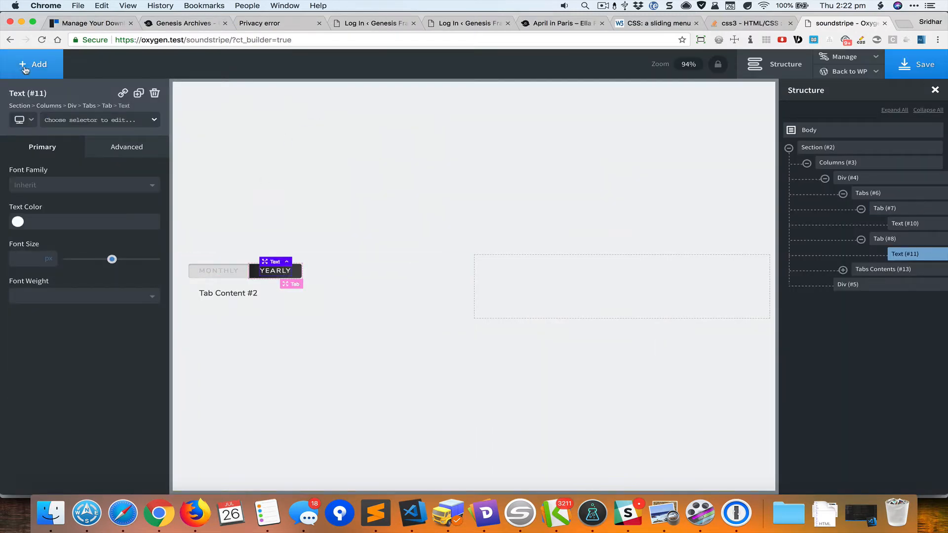
pyautogui.click(41, 61)
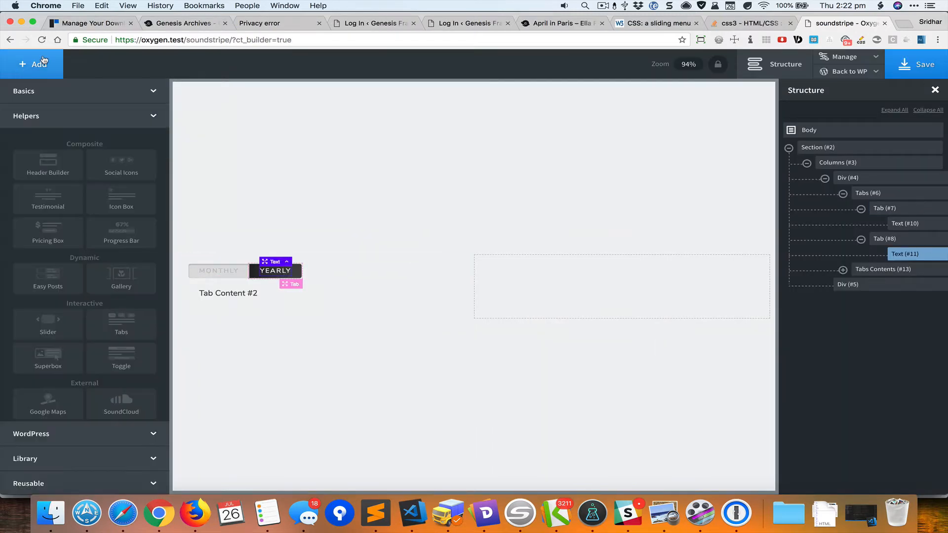
pyautogui.click(119, 100)
pyautogui.click(117, 211)
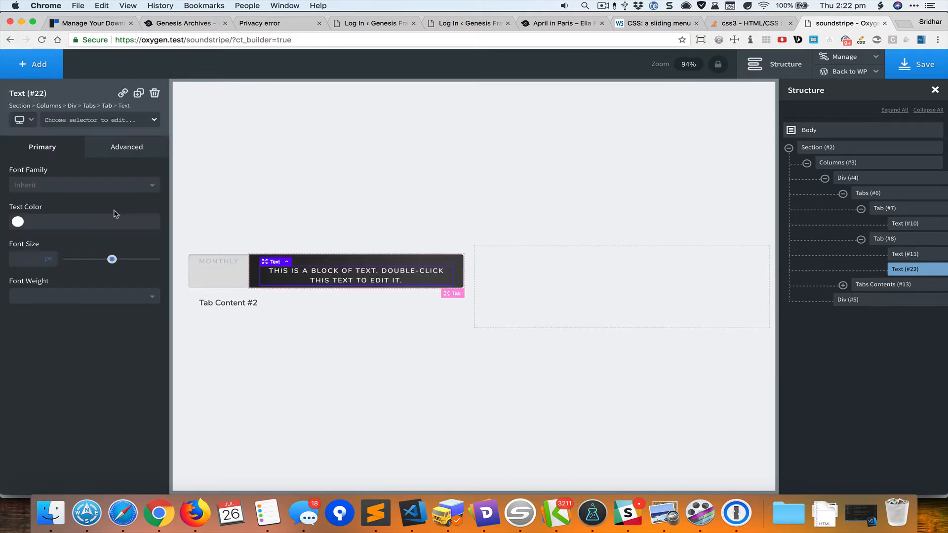
pyautogui.doubleClick(340, 275)
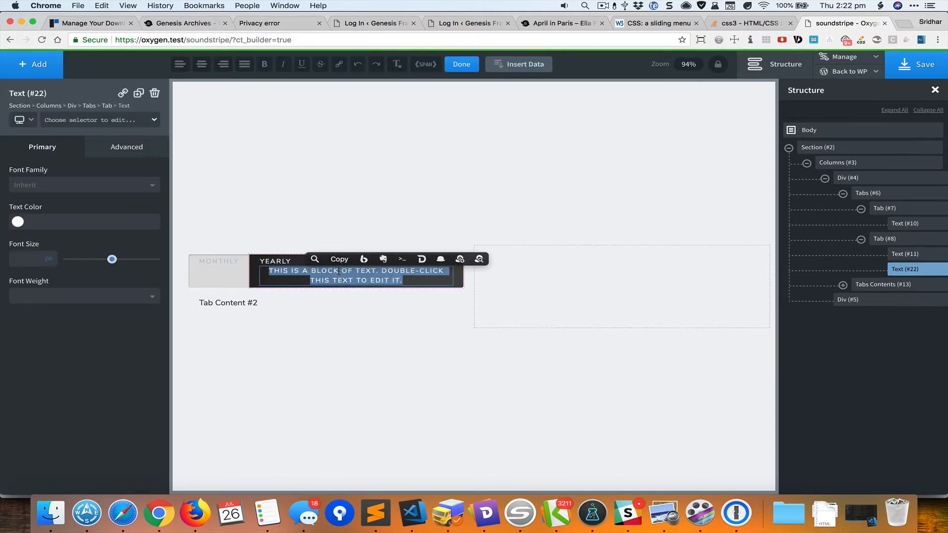
pyautogui.press('super+grave')
pyautogui.press('super+grave')
pyautogui.write('Sav')
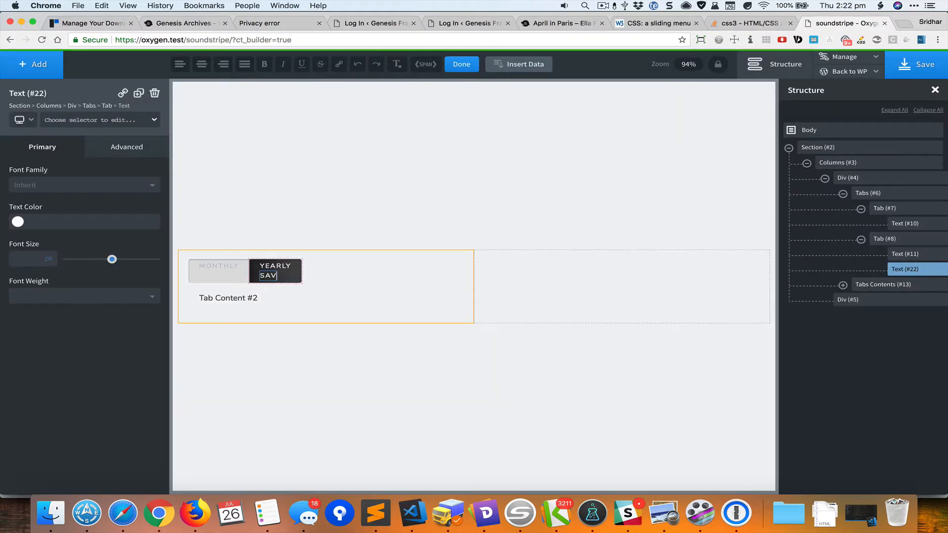
pyautogui.write('e 25%')
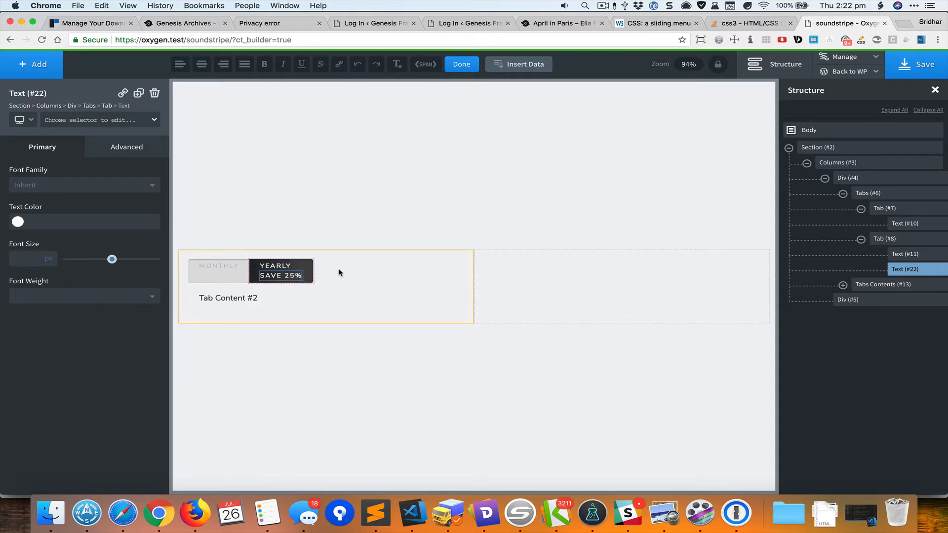
# Step: Set the layout position of the Yearly tab to relative on its ID _tab-8-529
pyautogui.click(306, 264)
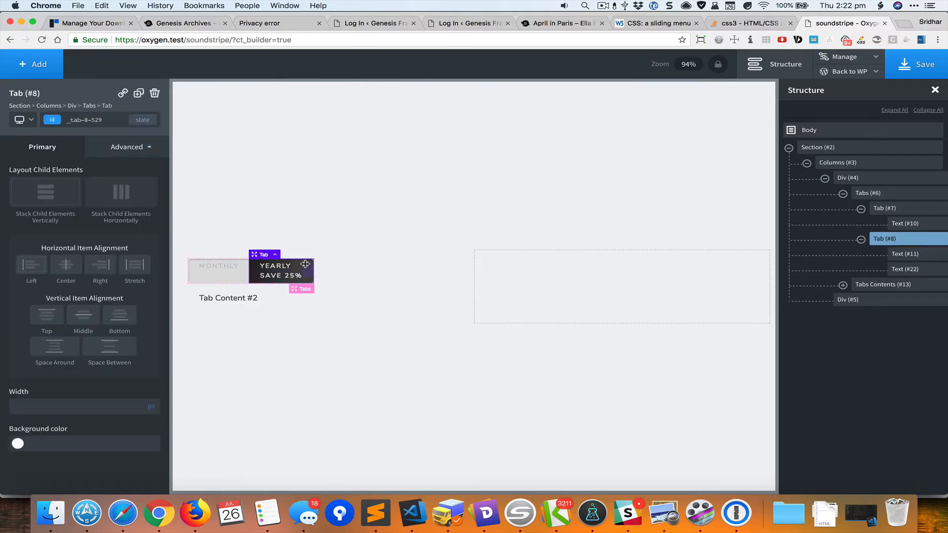
pyautogui.click(125, 147)
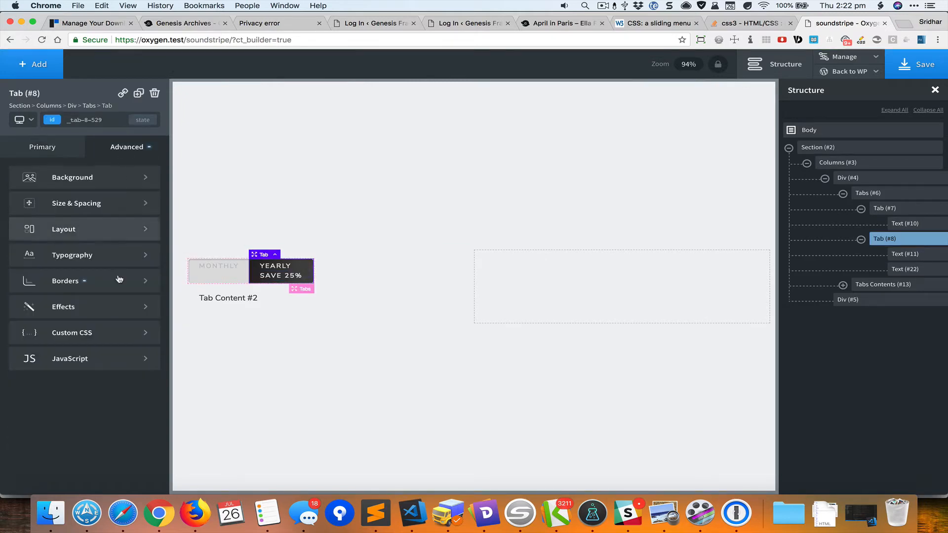
pyautogui.click(112, 229)
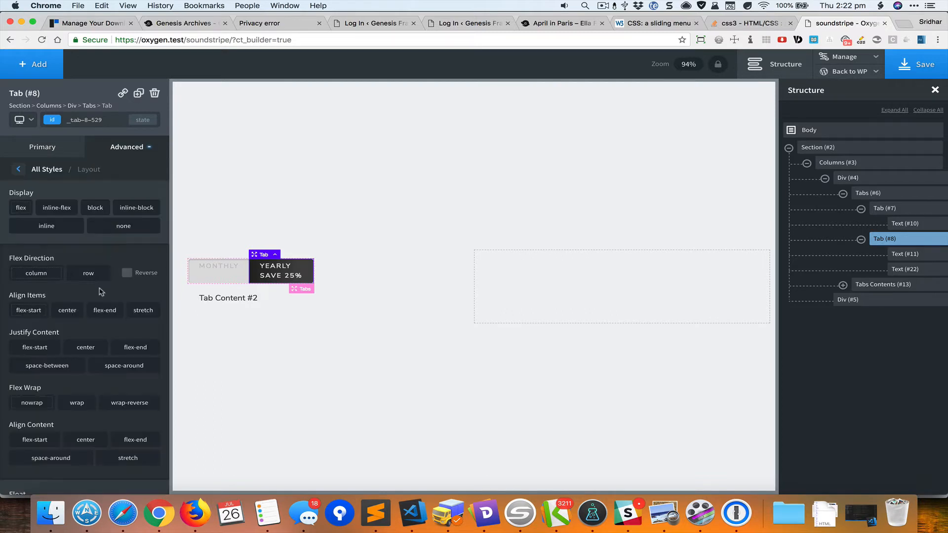
pyautogui.click(106, 356)
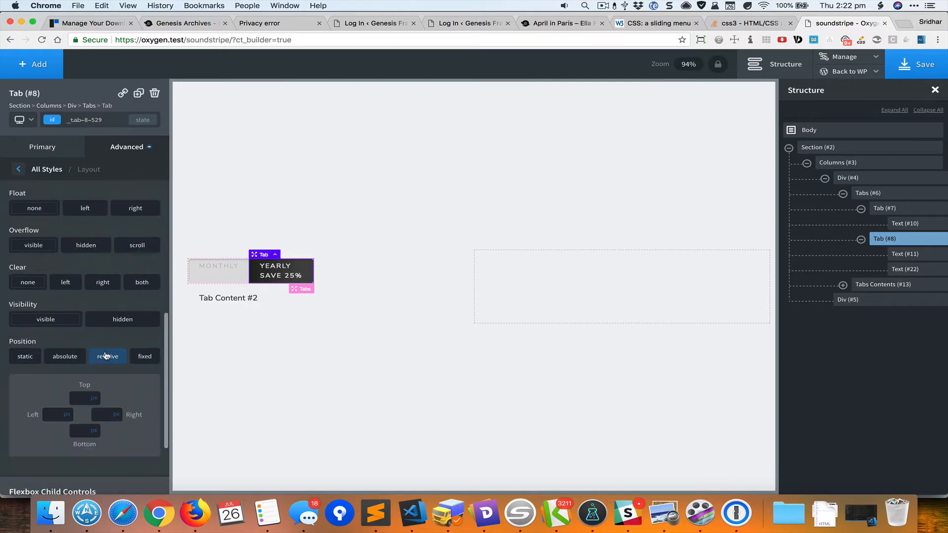
# Step: Set the layout position of the "Save 25%" text to absolute
pyautogui.click(271, 279)
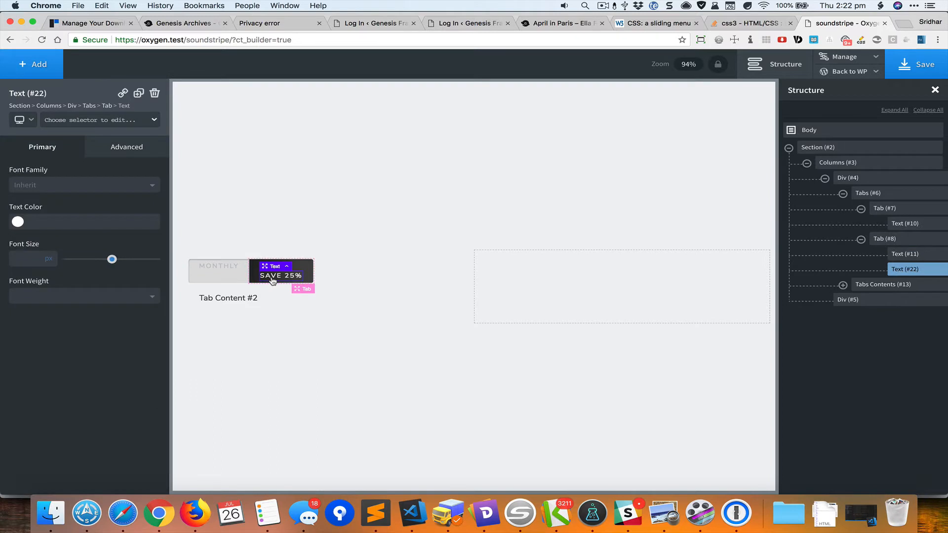
pyautogui.click(149, 154)
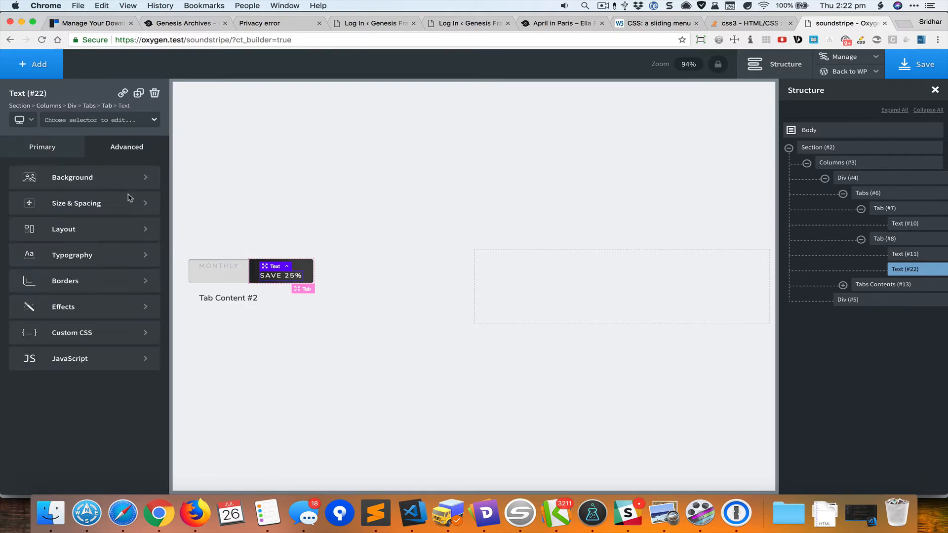
pyautogui.click(108, 235)
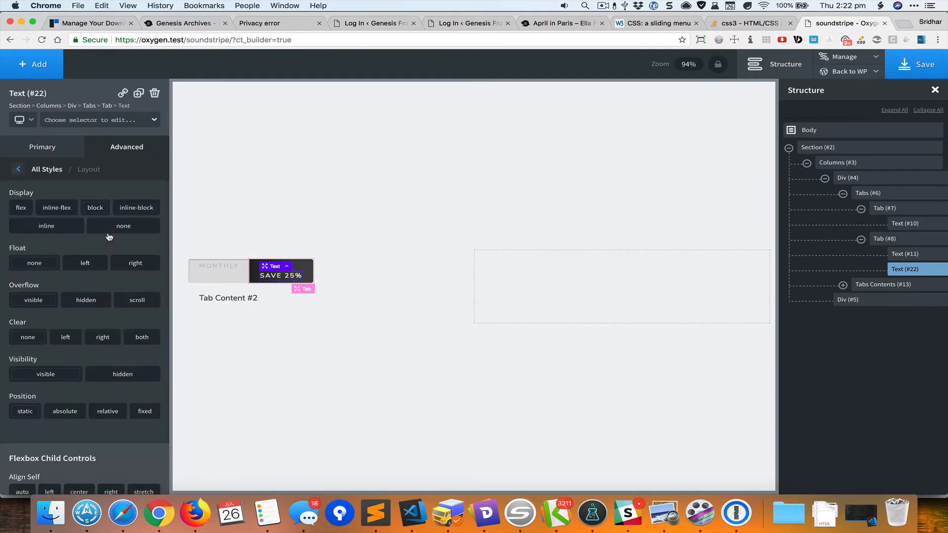
pyautogui.scroll(-3, 101, 359)
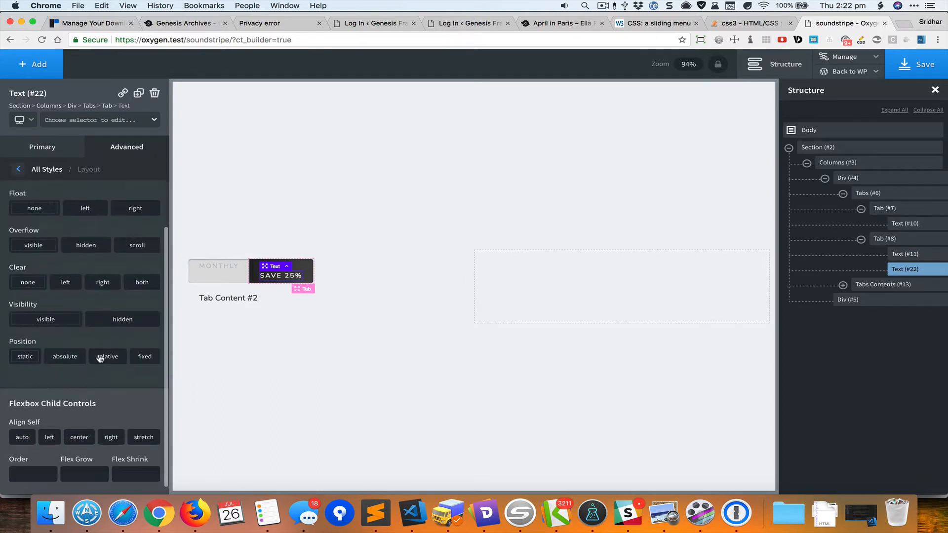
pyautogui.click(68, 356)
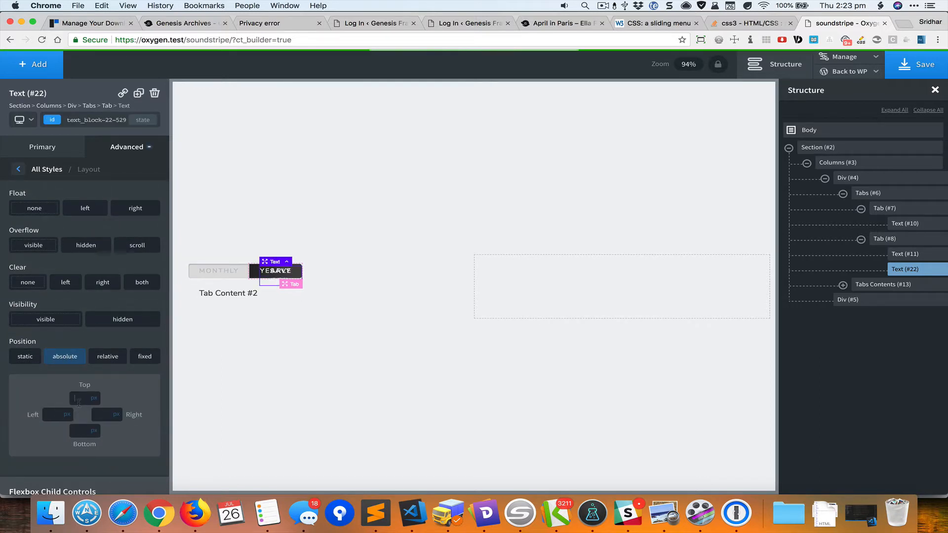
# Step: Raise the "Save 25%" text above the Yearly tab by setting its top offset to -41 px
pyautogui.write('-15')
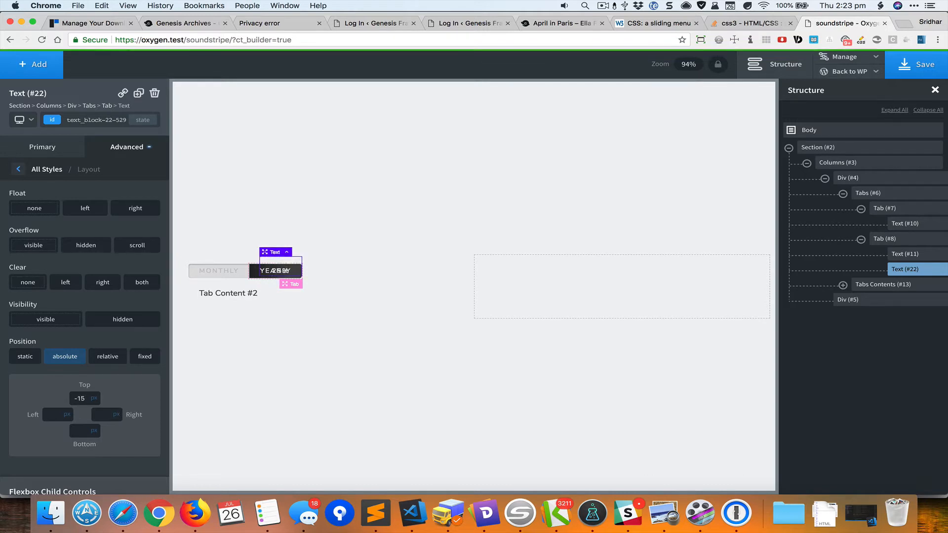
pyautogui.press('Down')
pyautogui.press('Down')
pyautogui.press('Down')
pyautogui.press('Down')
pyautogui.press('Down')
pyautogui.press('Down')
pyautogui.press('Down')
pyautogui.press('Down')
pyautogui.press('Down')
pyautogui.press('Down')
pyautogui.press('Down')
pyautogui.press('Down')
pyautogui.press('Down')
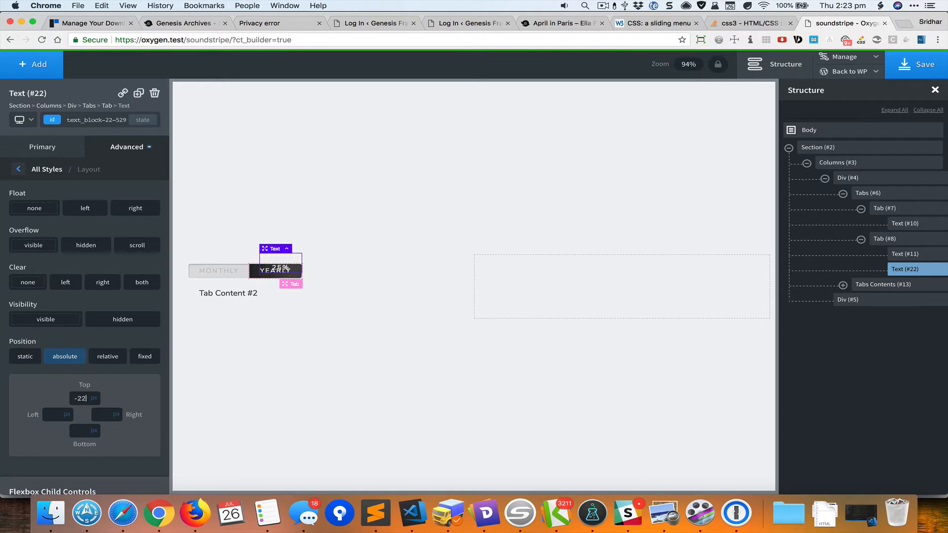
pyautogui.press('Down')
pyautogui.press('Down')
pyautogui.press('Down')
pyautogui.press('Down')
pyautogui.press('Down')
pyautogui.press('Down')
pyautogui.press('Down')
pyautogui.press('Down')
pyautogui.press('Down')
pyautogui.press('Down')
pyautogui.press('Down')
pyautogui.press('Down')
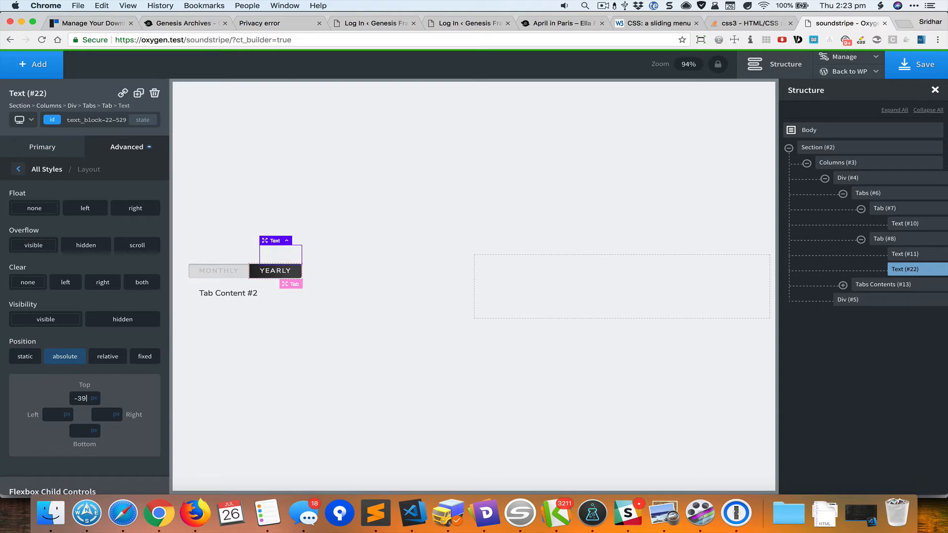
pyautogui.press('Down')
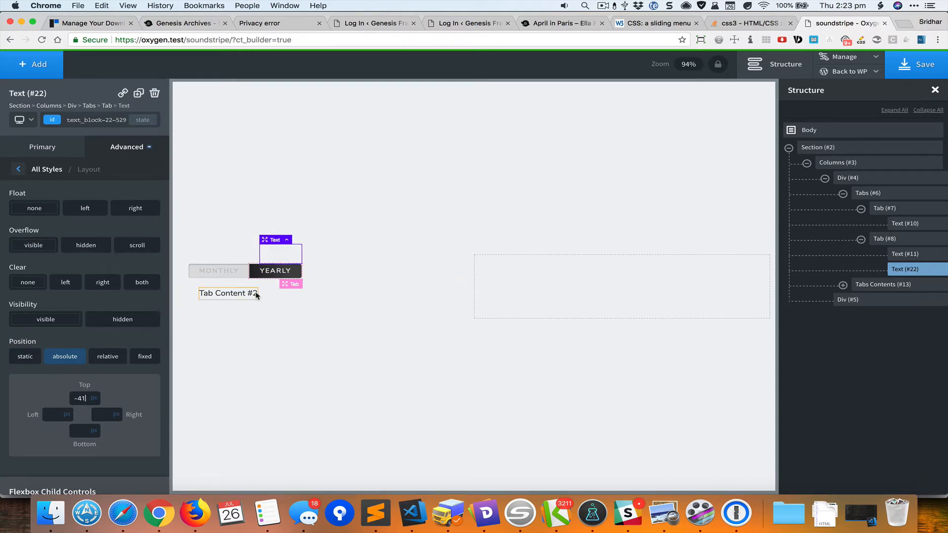
# Step: Look up the font details of Soundstripe's "Save 25%" label, copy its color #3dacc9, and return to Oxygen
pyautogui.press('super+grave')
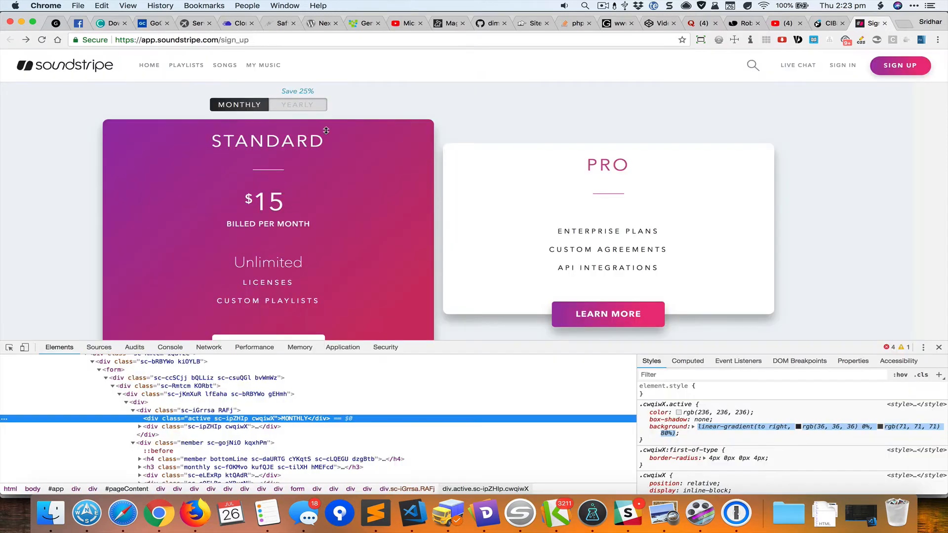
pyautogui.rightClick(304, 92)
pyautogui.moveTo(381, 163)
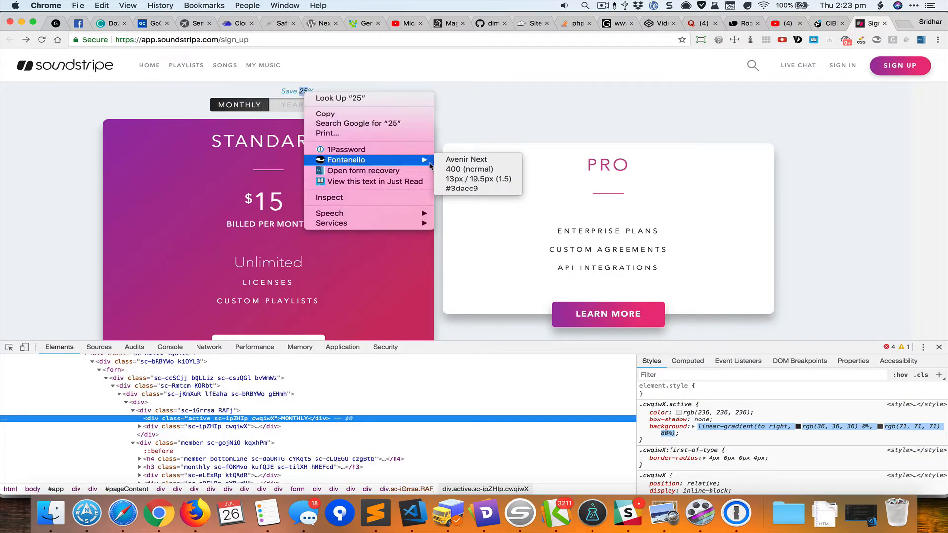
pyautogui.click(468, 188)
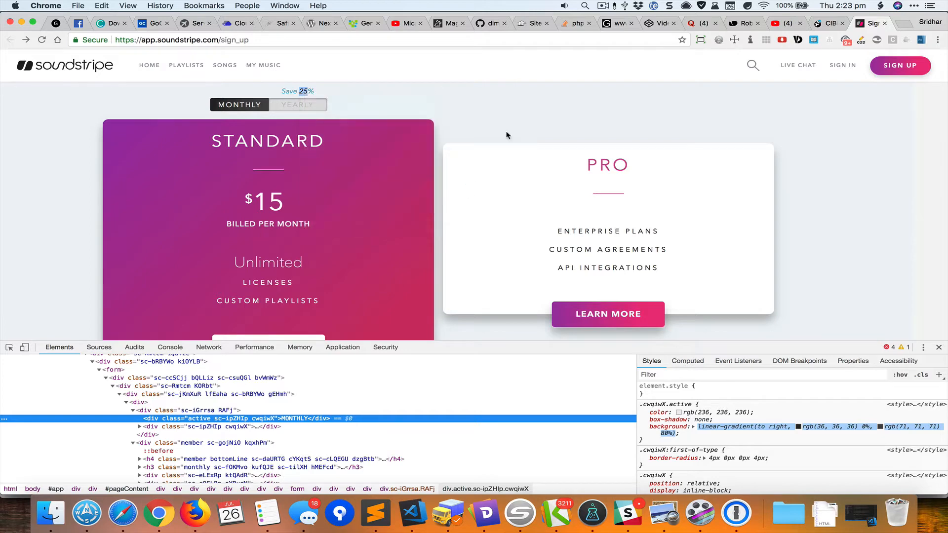
pyautogui.click(527, 108)
pyautogui.press('super+grave')
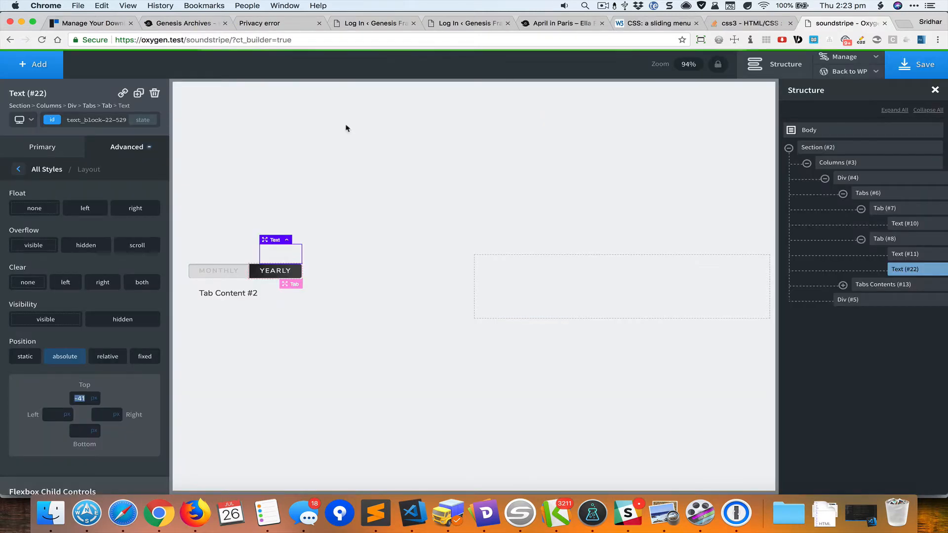
# Step: Set the typography of the "Save 25%" text to font size 13 px and color #3dacc9
pyautogui.click(49, 170)
pyautogui.click(94, 256)
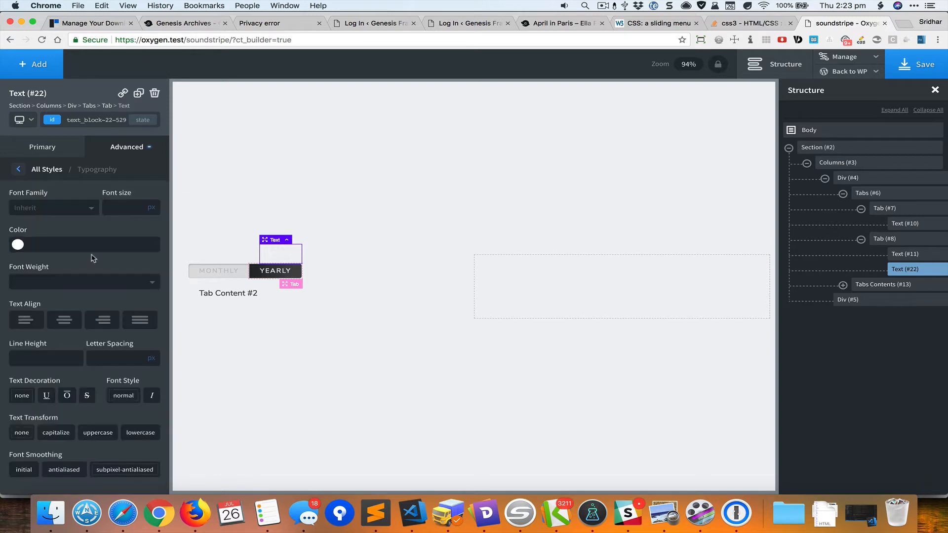
pyautogui.click(131, 208)
pyautogui.write('13')
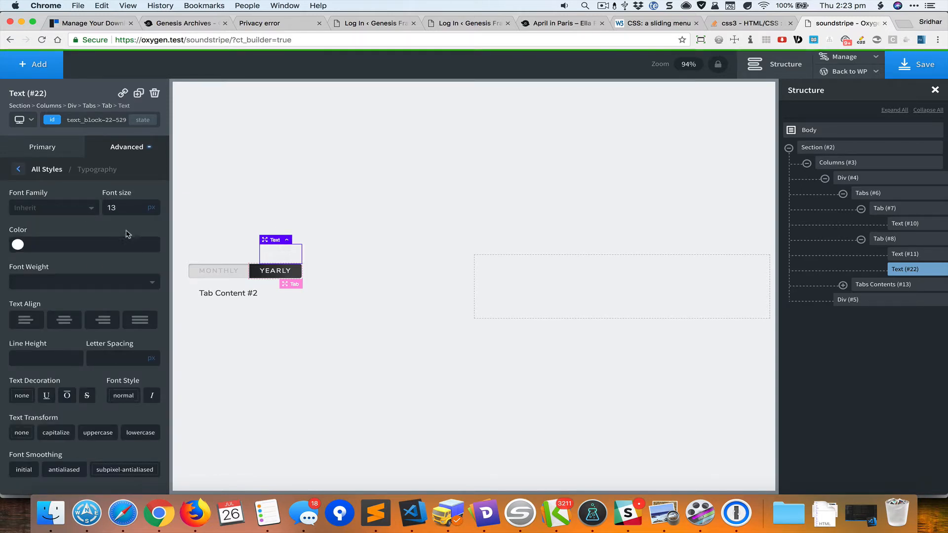
pyautogui.write('#3dacc9')
# Step: Compare the "Save 25%" text with Soundstripe's label and set its text transform to none
pyautogui.press('super+grave')
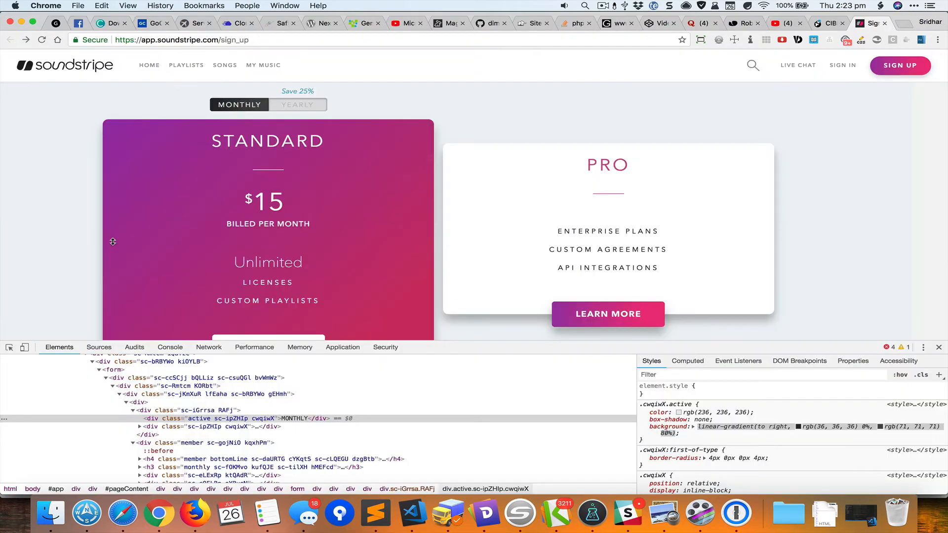
pyautogui.press('super+grave')
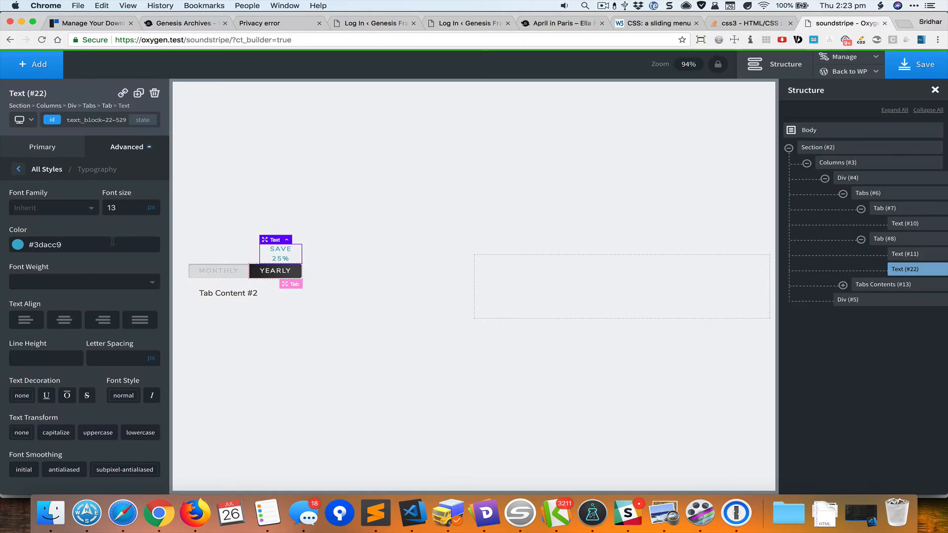
pyautogui.press('super+grave')
pyautogui.press('super+grave')
pyautogui.click(21, 435)
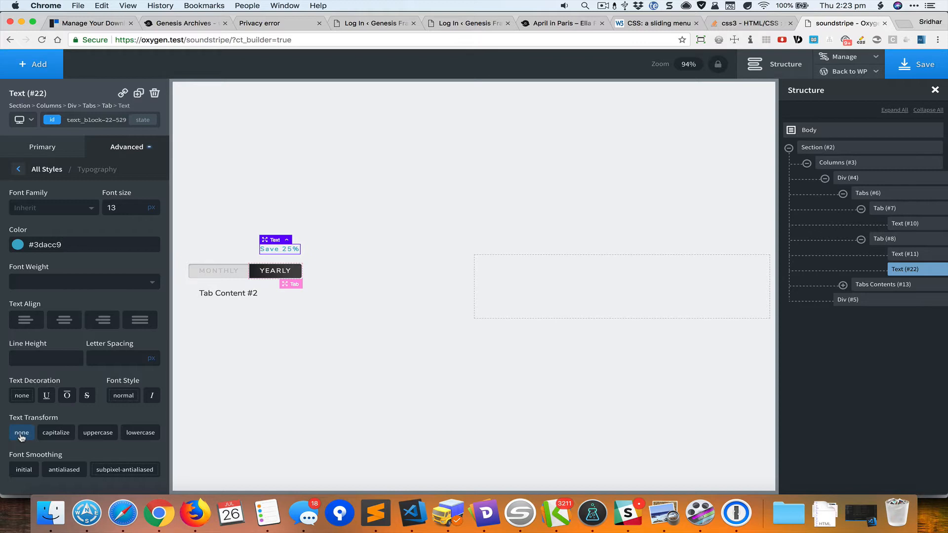
# Step: Lower the "Save 25%" text closer to the Yearly tab by setting its top offset to -28 px, and deselect it
pyautogui.click(55, 170)
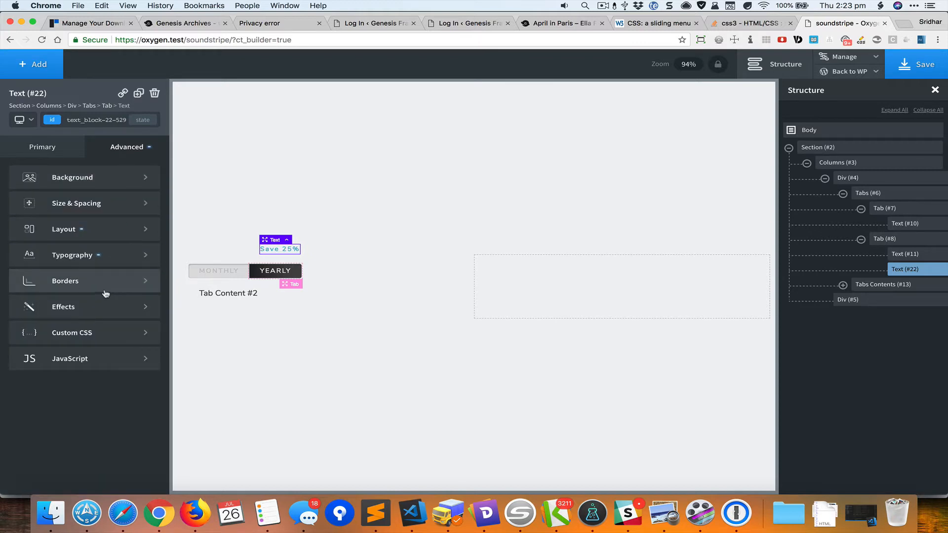
pyautogui.click(122, 237)
pyautogui.scroll(-4, 108, 326)
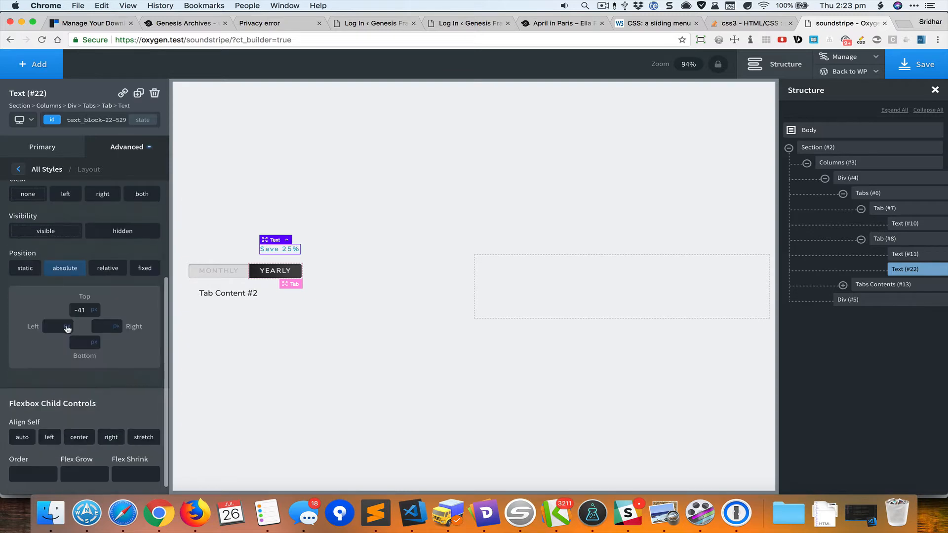
pyautogui.click(75, 310)
pyautogui.press('Up')
pyautogui.press('Up')
pyautogui.press('Up')
pyautogui.press('Up')
pyautogui.press('Up')
pyautogui.press('Up')
pyautogui.press('Up')
pyautogui.press('Up')
pyautogui.press('Up')
pyautogui.press('Up')
pyautogui.press('Up')
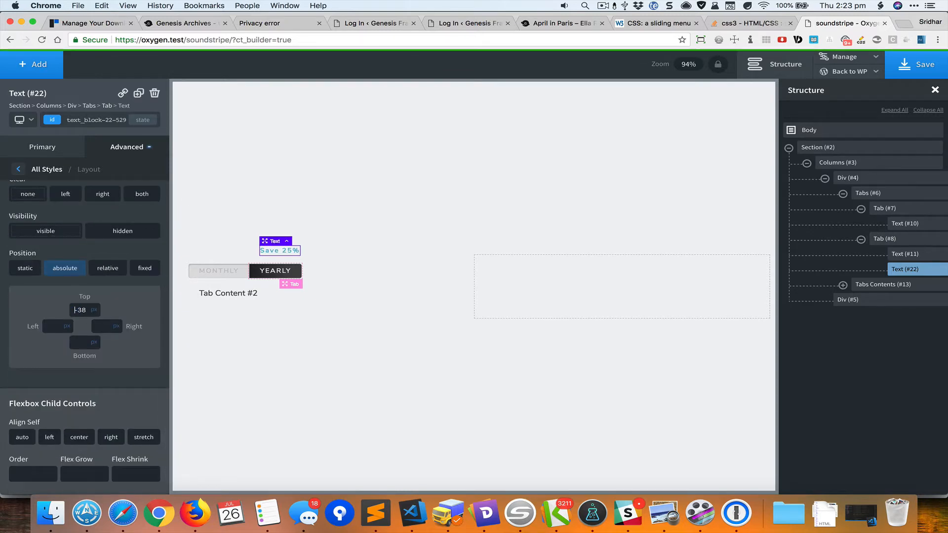
pyautogui.press('super+grave')
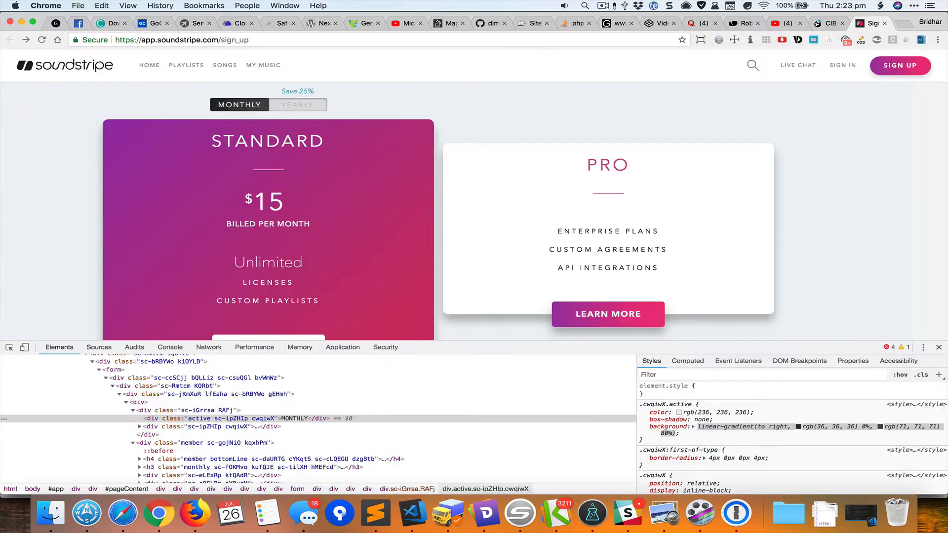
pyautogui.press('super+grave')
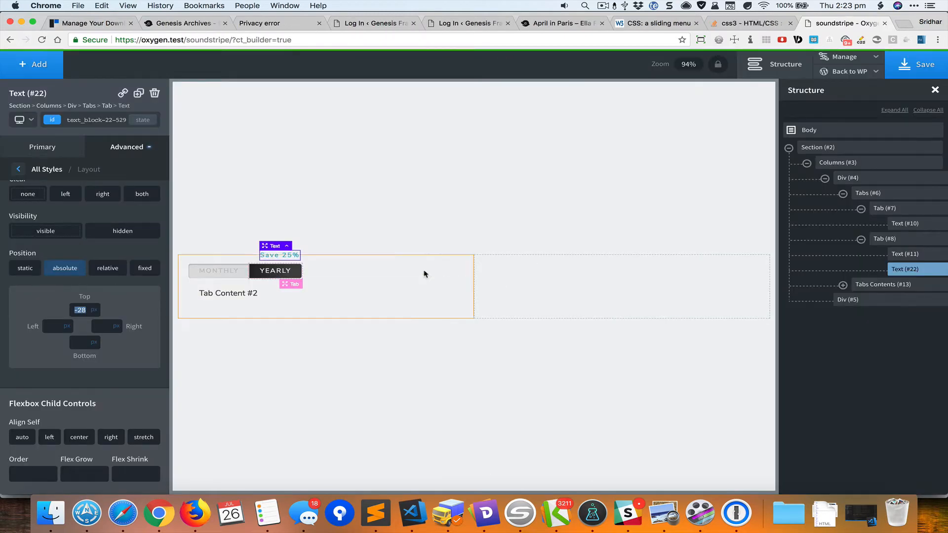
pyautogui.click(401, 272)
pyautogui.click(417, 209)
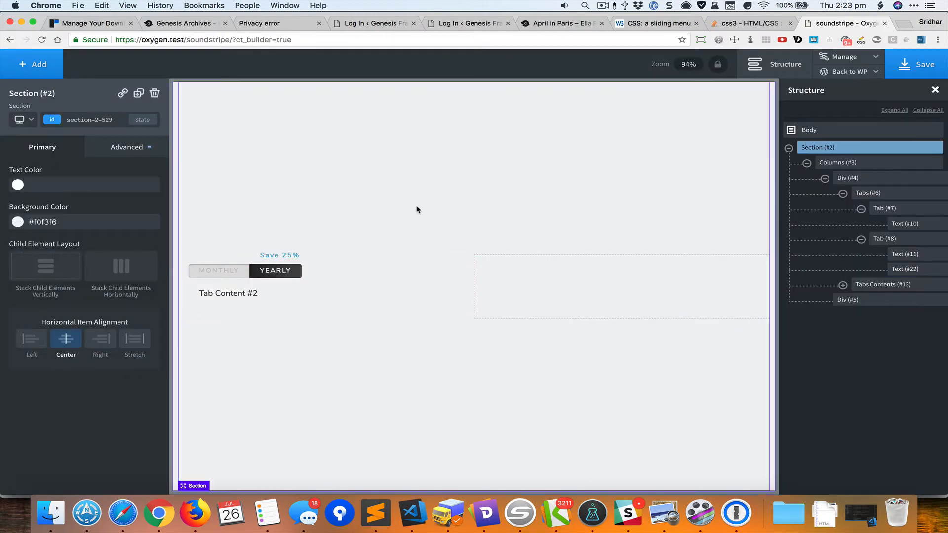
# Step: Compare with Soundstripe's label again and set the font style of the "Save 25%" text to italic
pyautogui.press('super+grave')
pyautogui.press('super+grave')
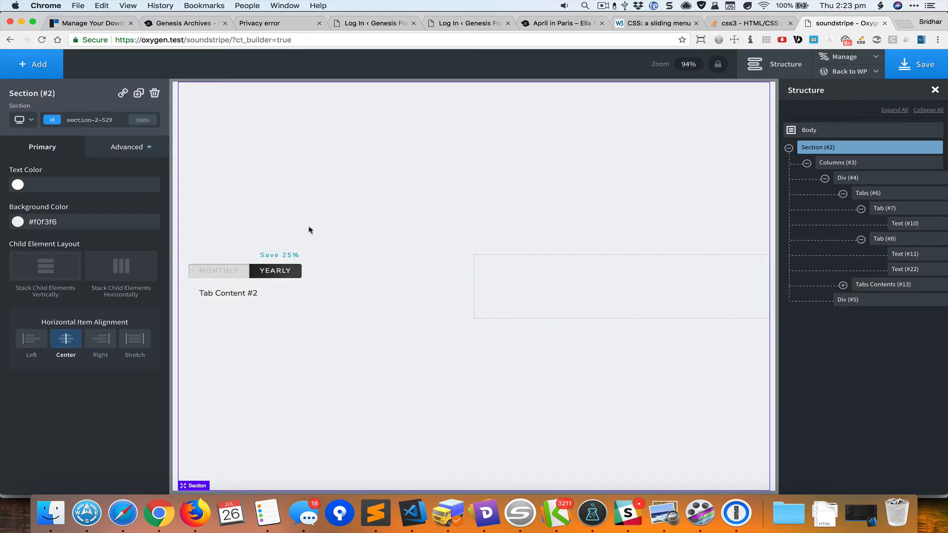
pyautogui.click(267, 260)
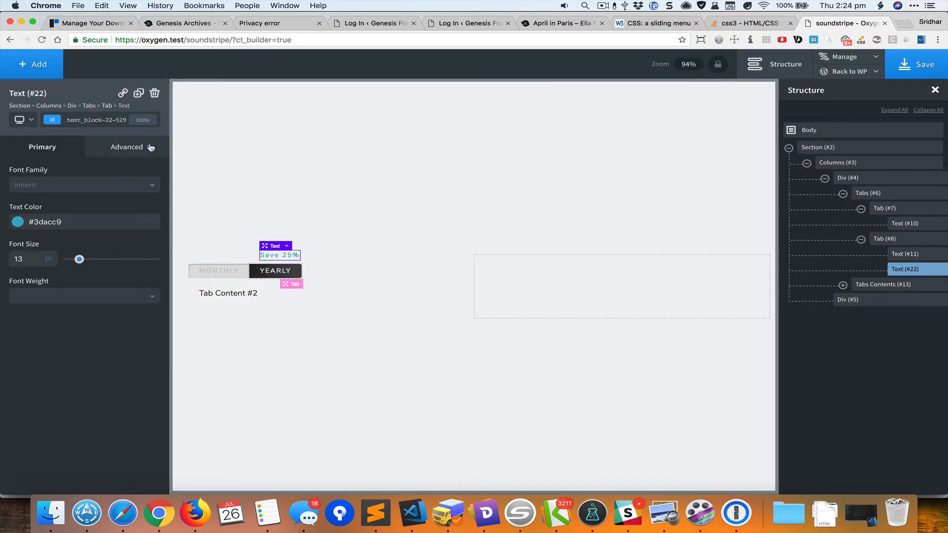
pyautogui.click(143, 147)
pyautogui.click(121, 259)
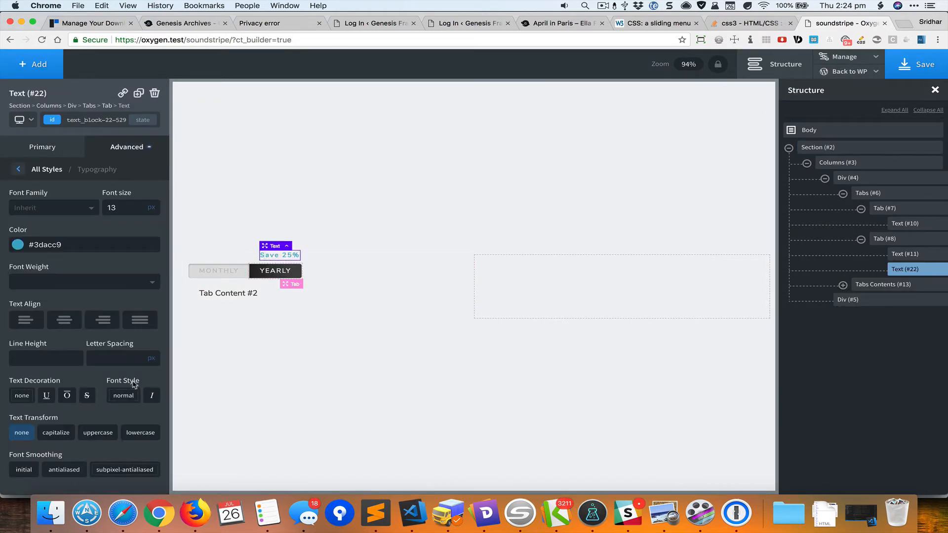
pyautogui.click(149, 397)
# Step: Save the page and shift the "Save 25%" text slightly left by adjusting its left offset in the layout settings
pyautogui.click(47, 169)
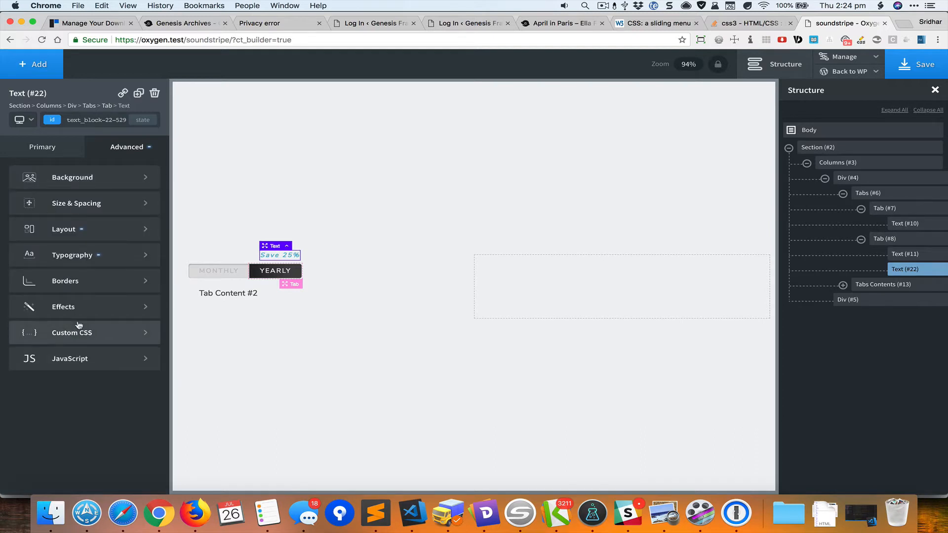
pyautogui.click(115, 231)
pyautogui.scroll(-3, 89, 365)
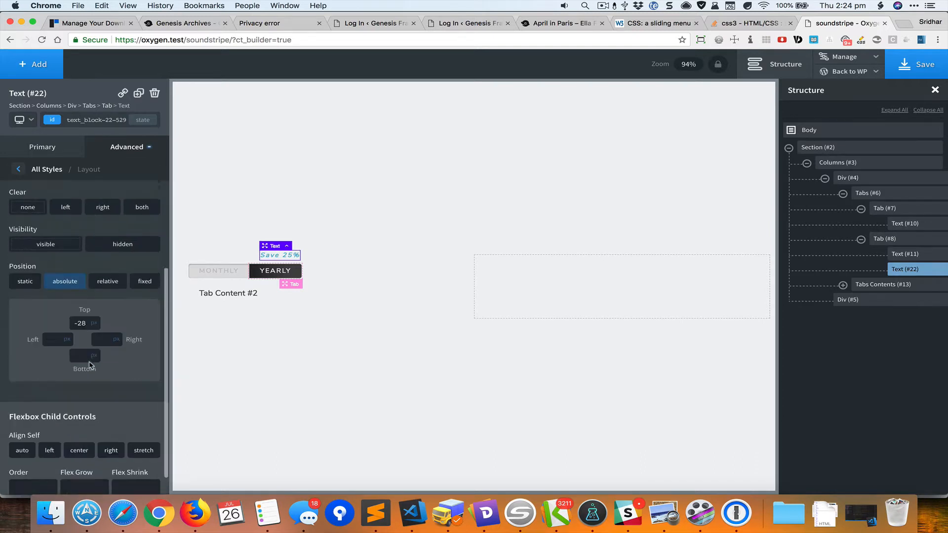
pyautogui.press('super+s')
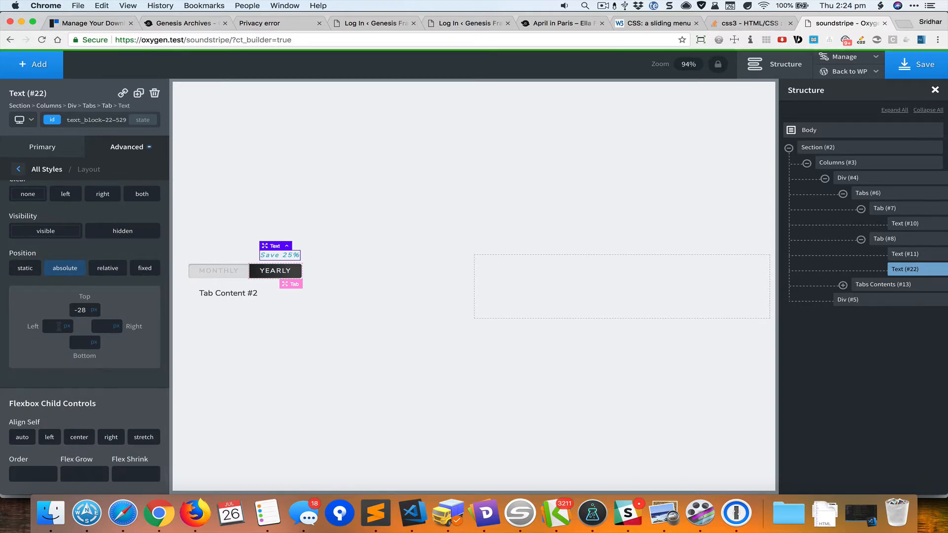
pyautogui.click(58, 326)
pyautogui.write('4')
pyautogui.press('Up')
pyautogui.press('Up')
pyautogui.press('Up')
pyautogui.press('Up')
pyautogui.press('Up')
pyautogui.press('Up')
pyautogui.press('Up')
pyautogui.press('Up')
pyautogui.press('Up')
pyautogui.press('Up')
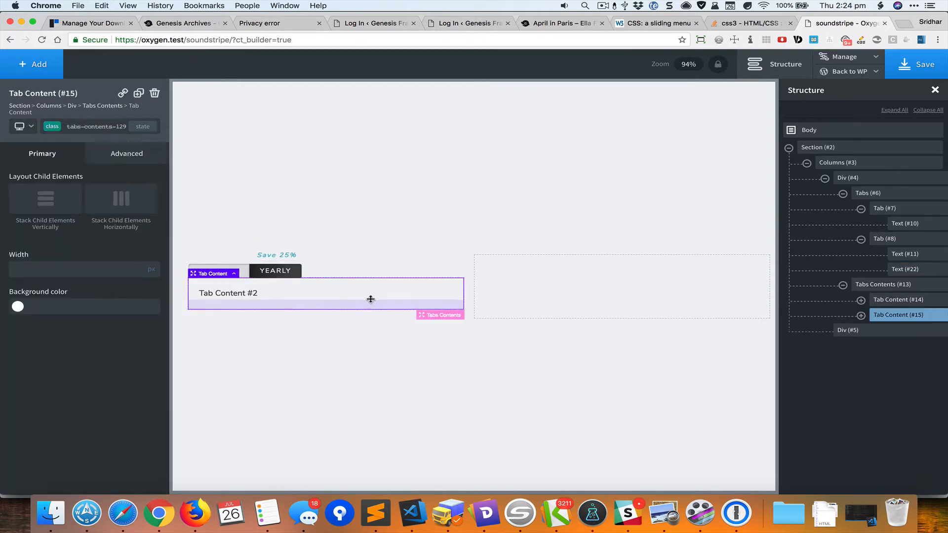
pyautogui.click(370, 299)
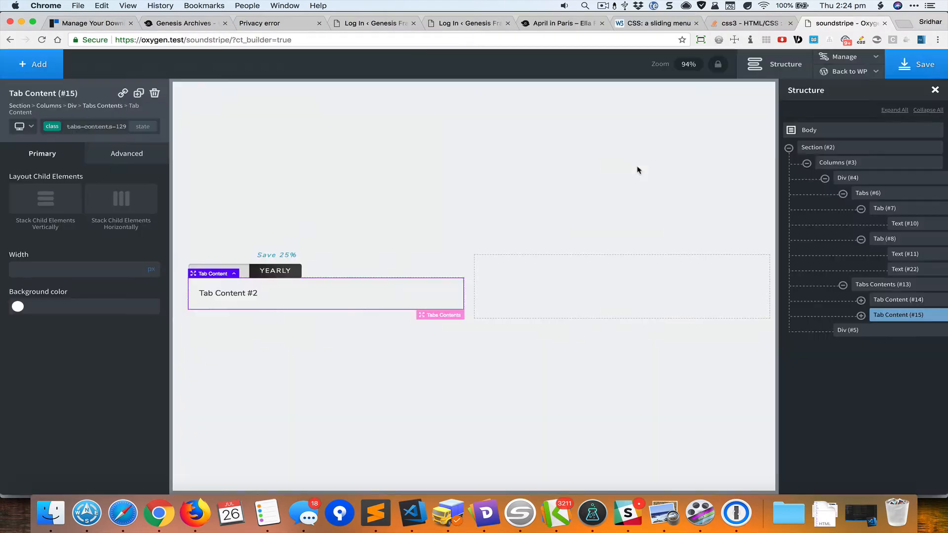
# Step: Activate the Monthly tab, review Soundstripe's pricing card, and add a Div inside the Monthly tab's content (Tab Content #14)
pyautogui.click(244, 267)
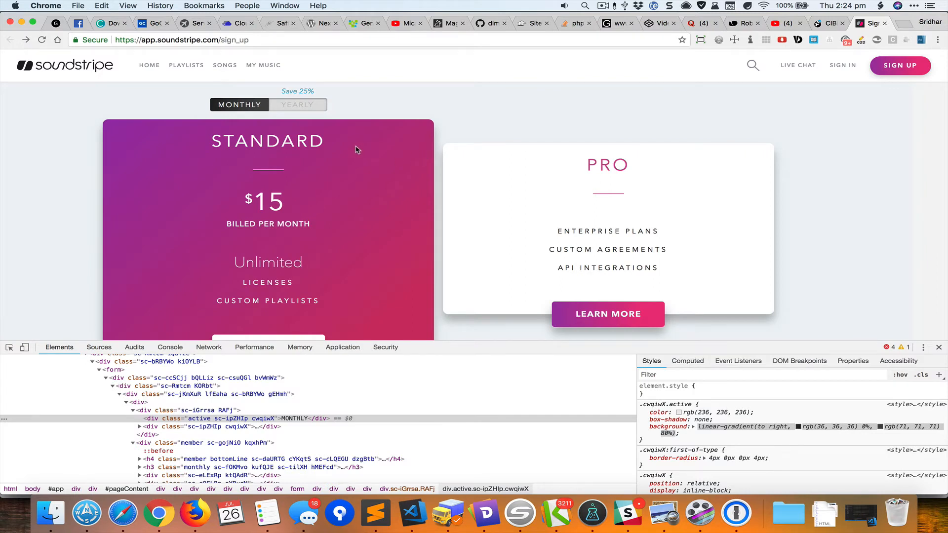
pyautogui.scroll(-3, 408, 141)
pyautogui.scroll(3, 407, 140)
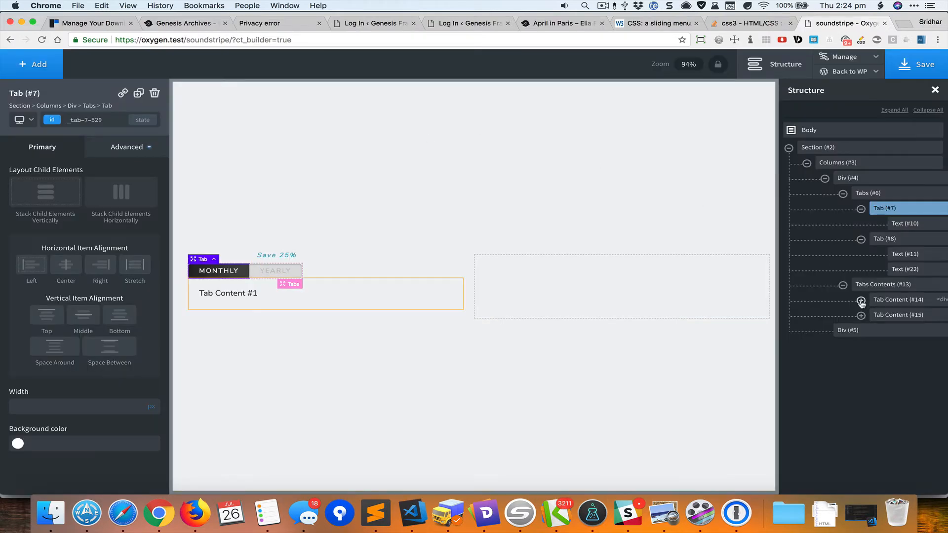
pyautogui.click(861, 300)
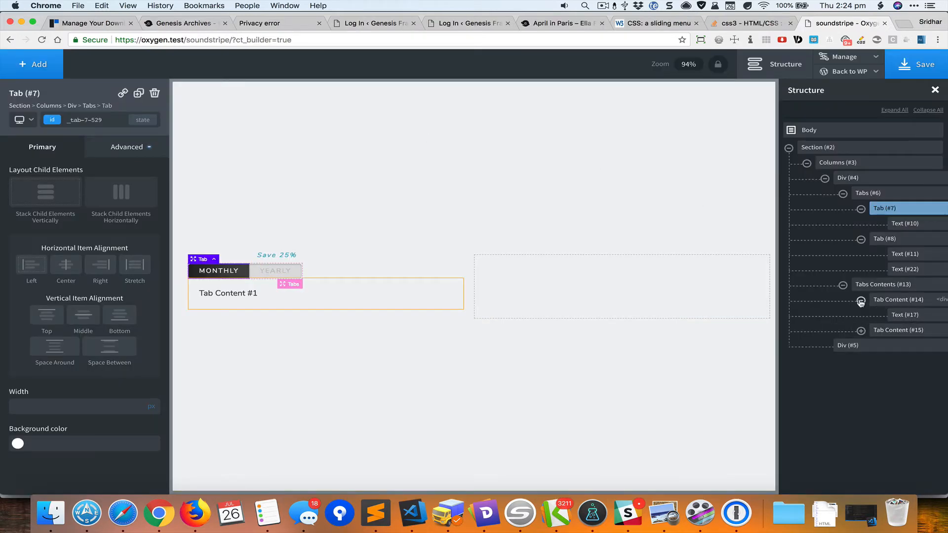
pyautogui.click(891, 301)
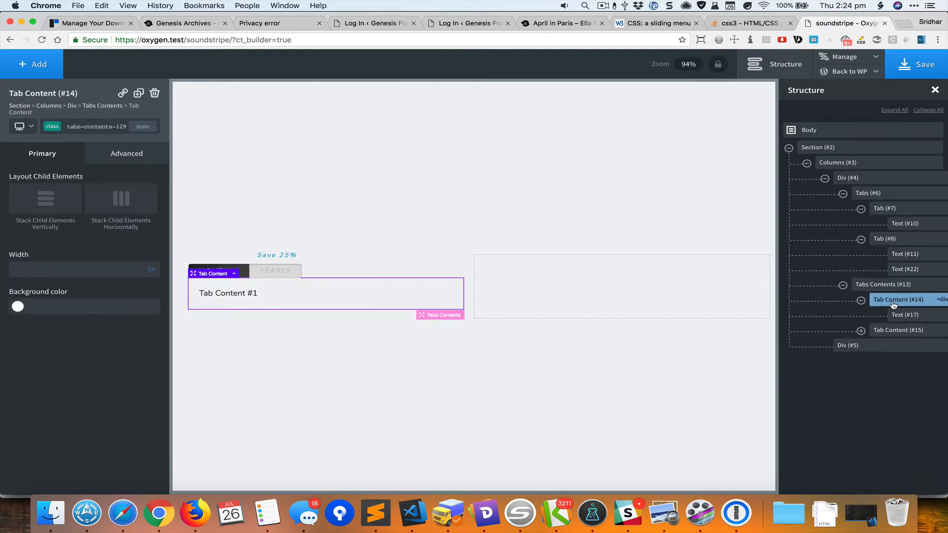
pyautogui.click(42, 68)
pyautogui.click(130, 132)
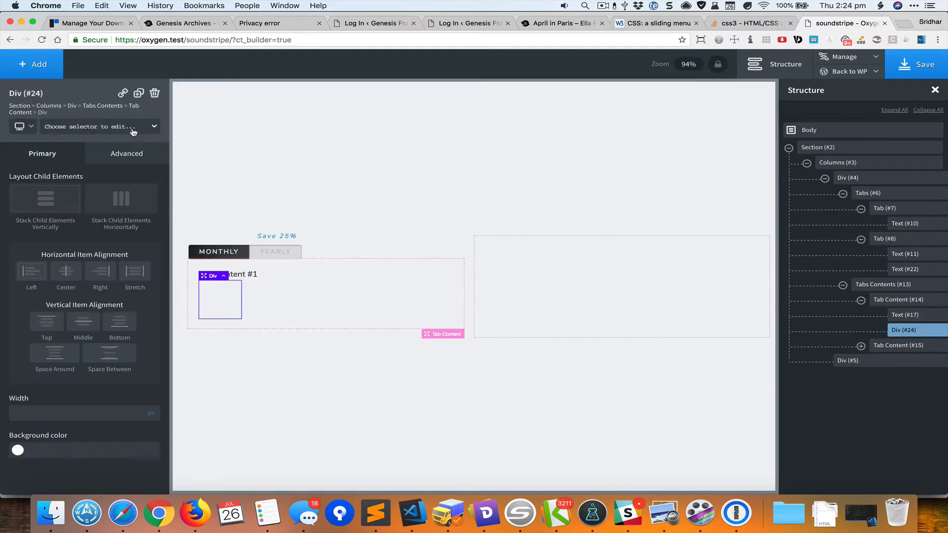
# Step: Set the width of the new Div in the Monthly tab's content to 100%
pyautogui.press('super+grave')
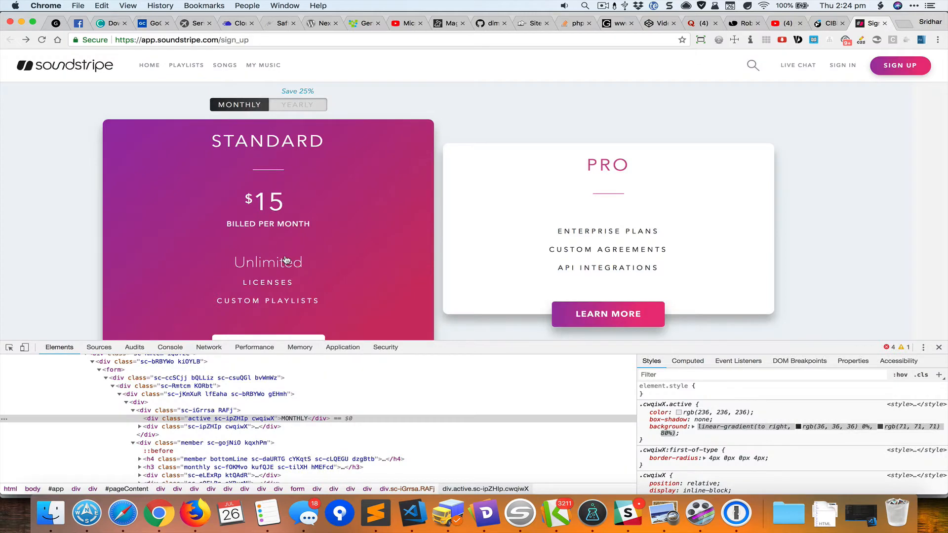
pyautogui.press('super+grave')
pyautogui.click(67, 412)
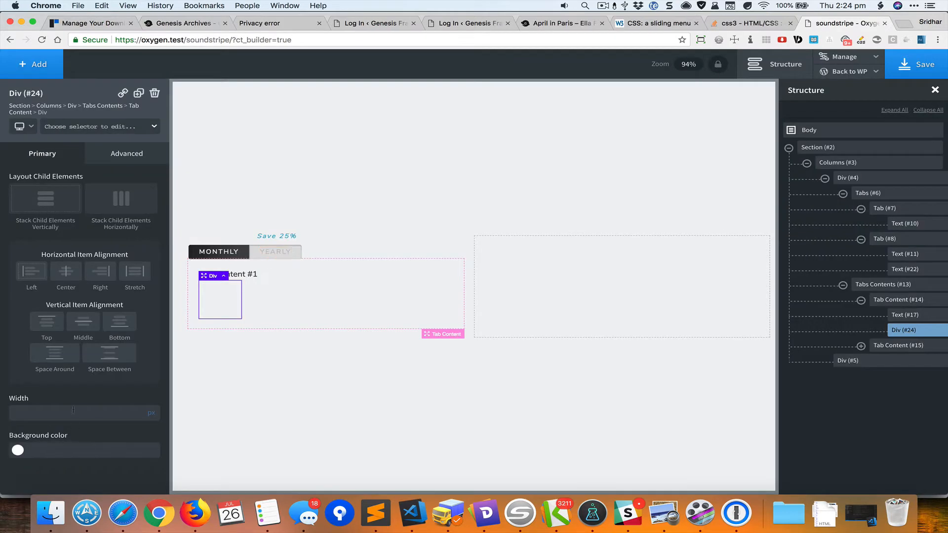
pyautogui.write('100')
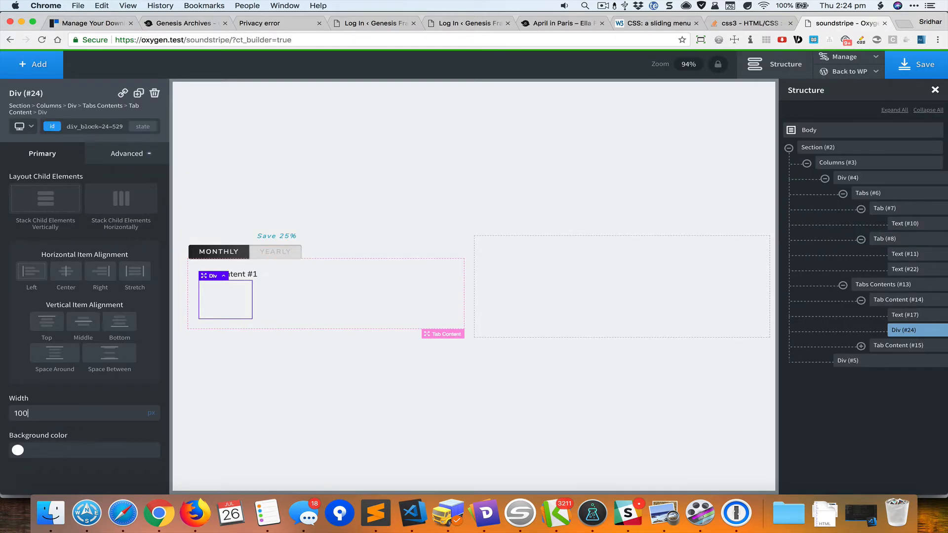
pyautogui.click(155, 409)
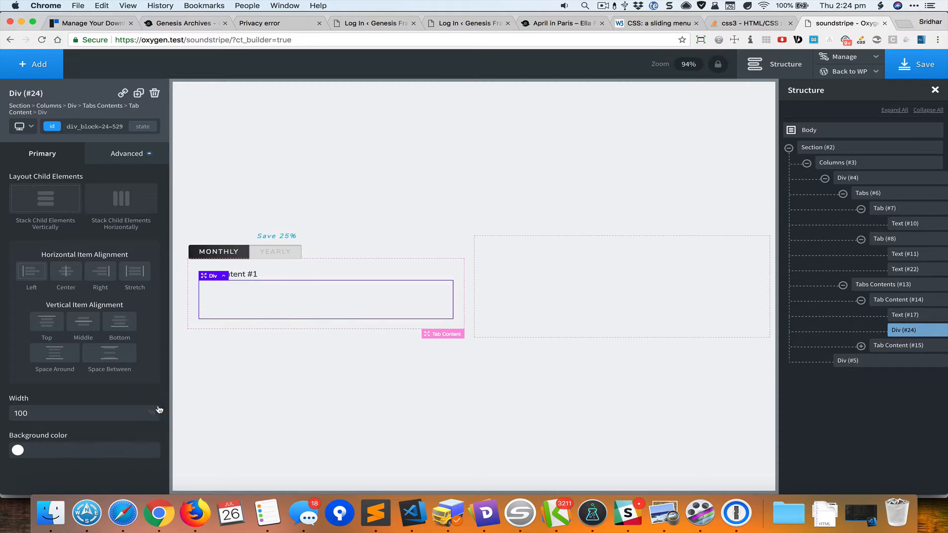
# Step: Inspect Soundstripe's Standard card and copy its background value linear-gradient(135deg, rgb(154, 46, 169) 2%, rgb(203, 48, 102) 87%)
pyautogui.press('super+grave')
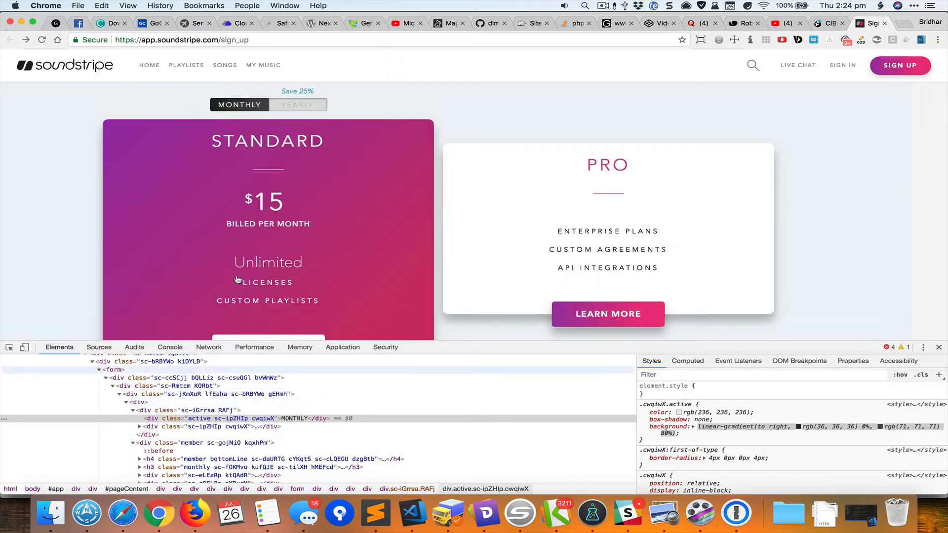
pyautogui.click(9, 348)
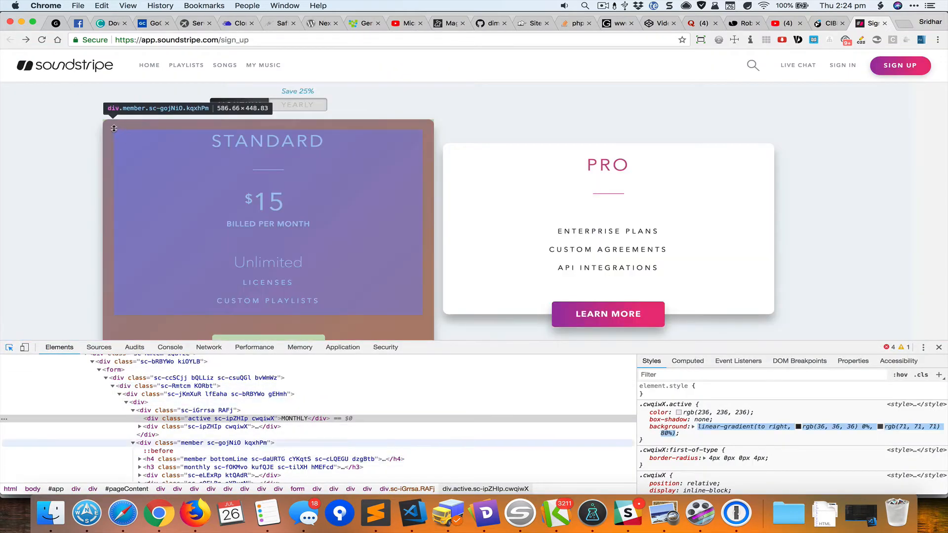
pyautogui.click(118, 198)
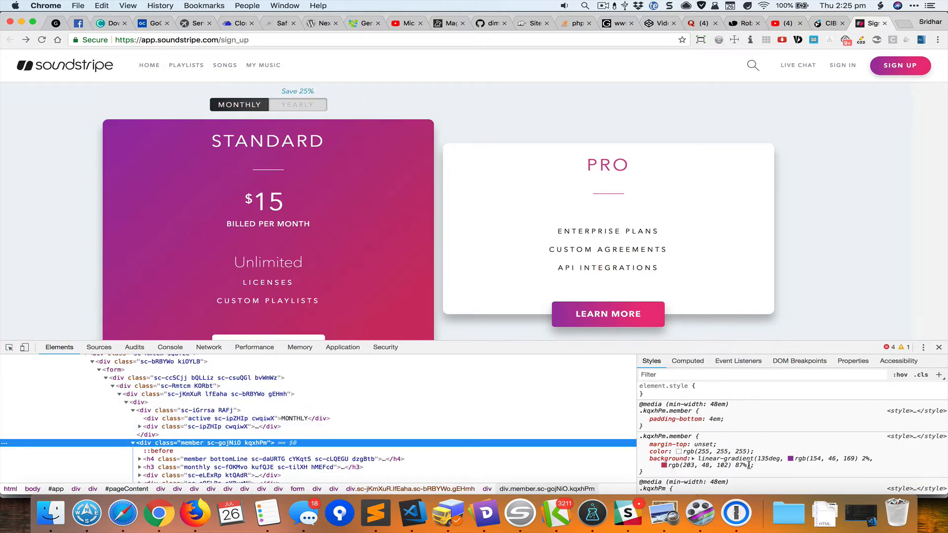
pyautogui.moveTo(698, 459); pyautogui.dragTo(747, 465)
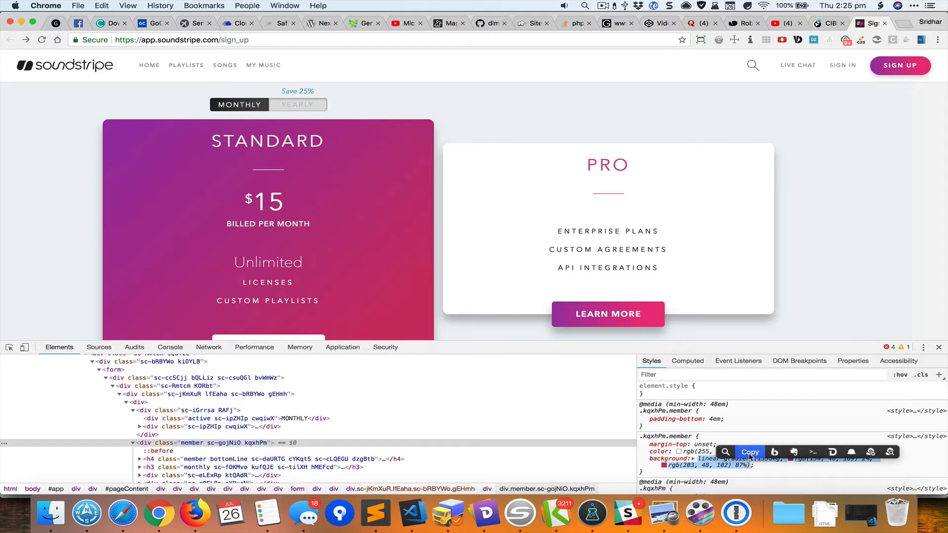
pyautogui.click(750, 455)
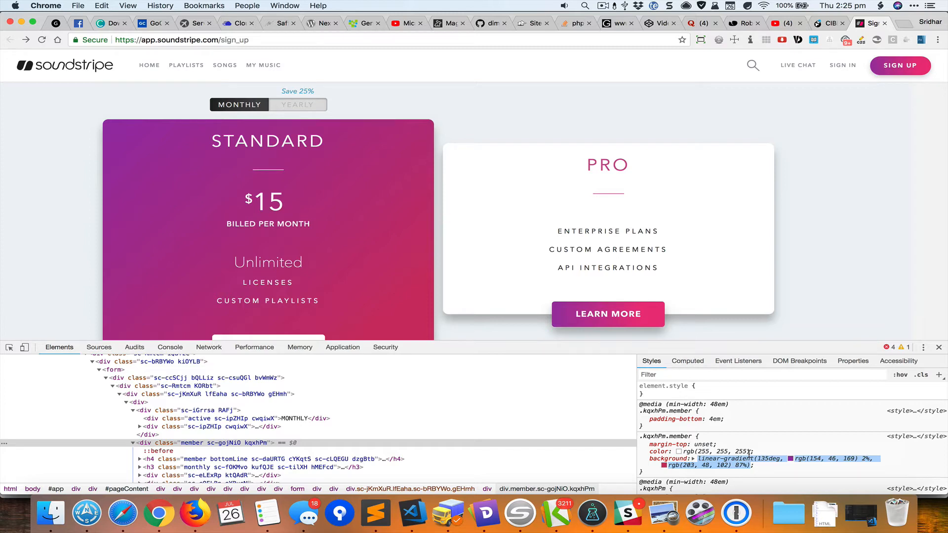
# Step: Switch to the Oxygen builder and give the Monthly tab's Div custom CSS: background: linear-gradient(135deg, rgb(154, 46, 169) 2%, rgb(203, 48, 102) 87%);
pyautogui.press('super+grave')
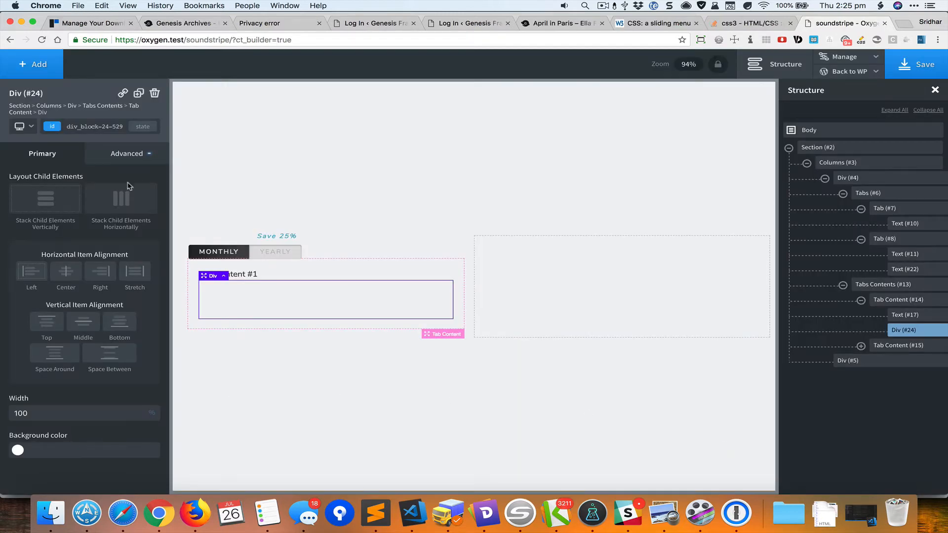
pyautogui.click(129, 154)
pyautogui.click(89, 332)
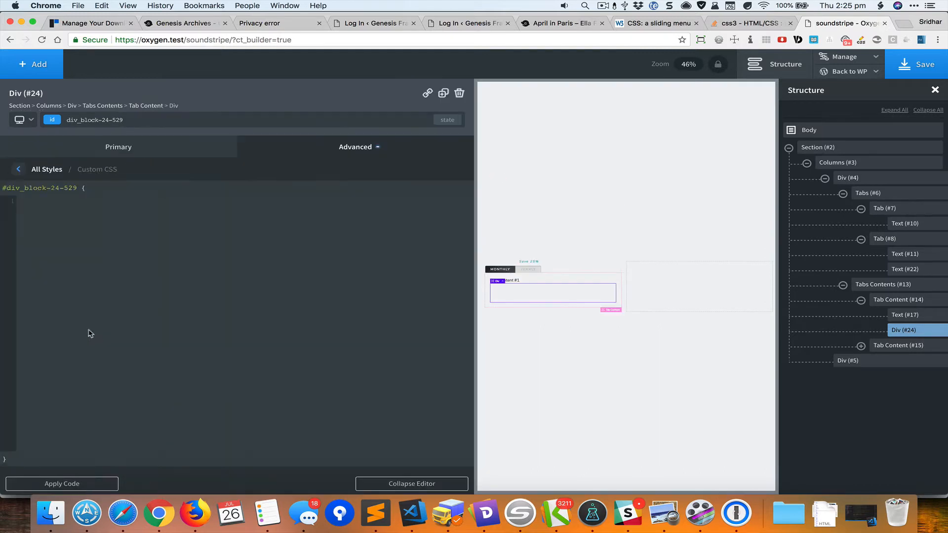
pyautogui.write('ba')
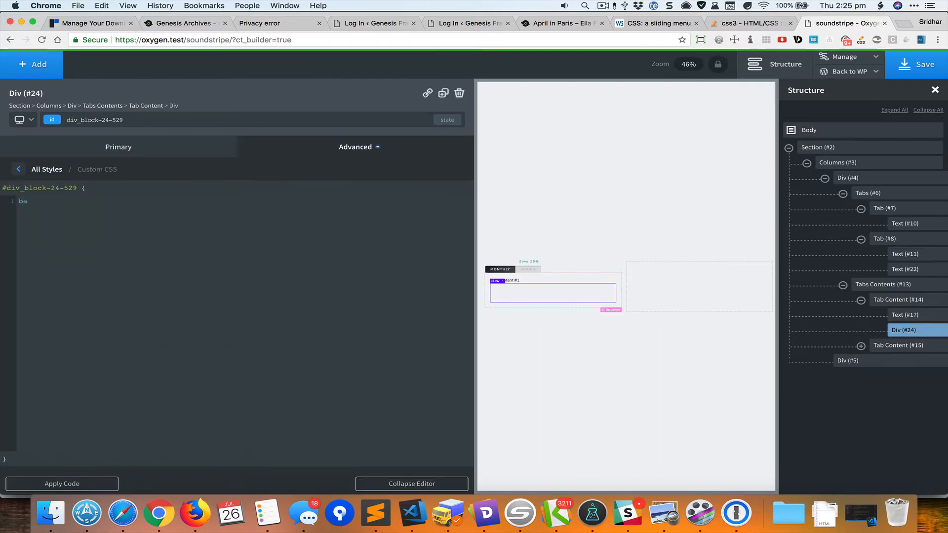
pyautogui.write('ckground:')
pyautogui.press('super+v')
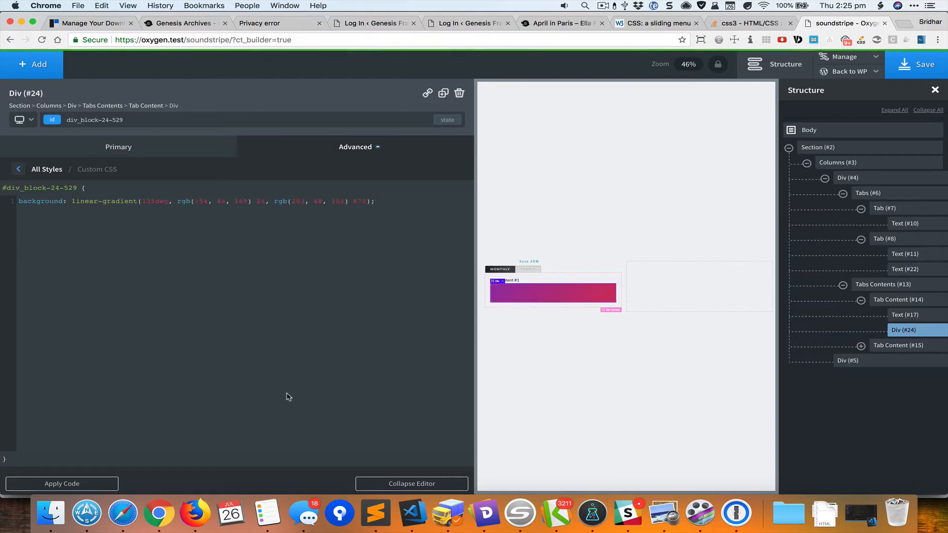
pyautogui.click(412, 483)
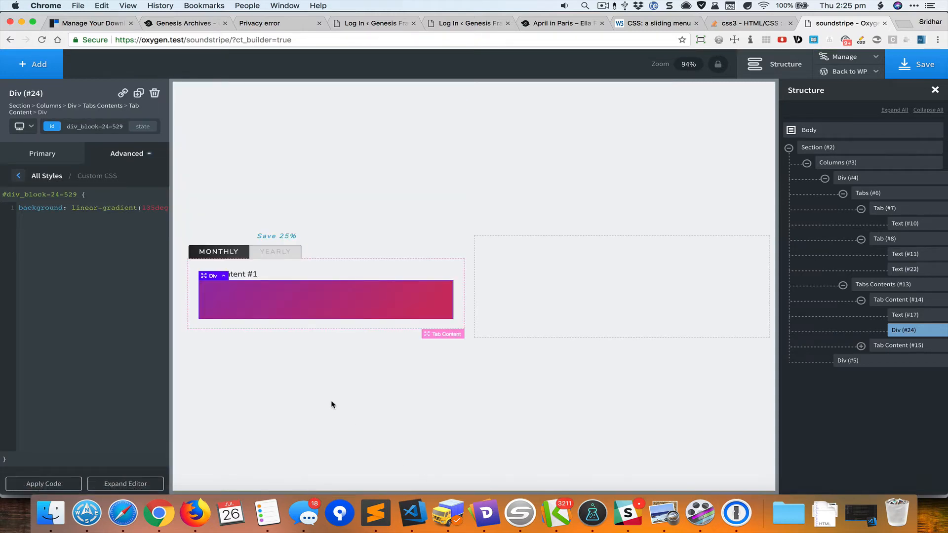
# Step: Match the gradient Div's padding to Soundstripe's Standard card: 20 px at the top and sides, 64 px at the bottom
pyautogui.press('super+grave')
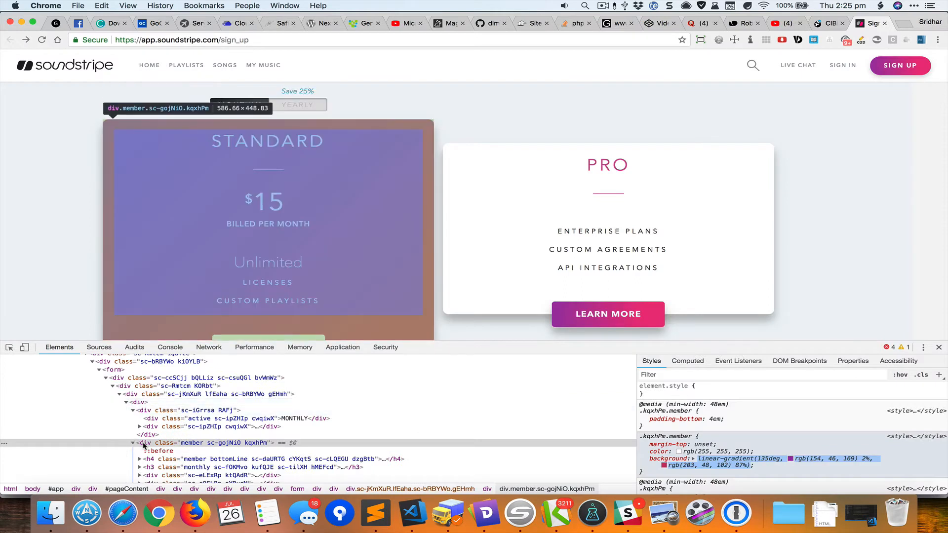
pyautogui.click(687, 361)
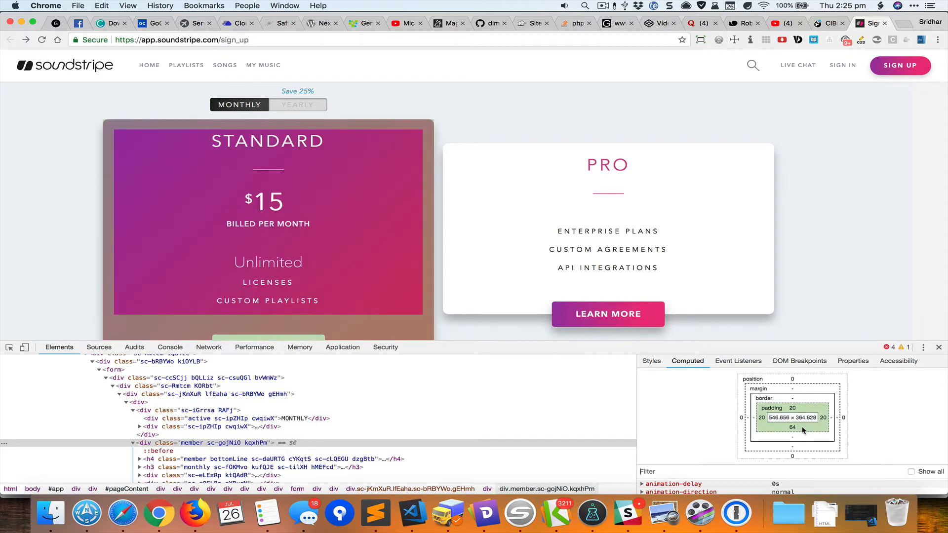
pyautogui.press('super+grave')
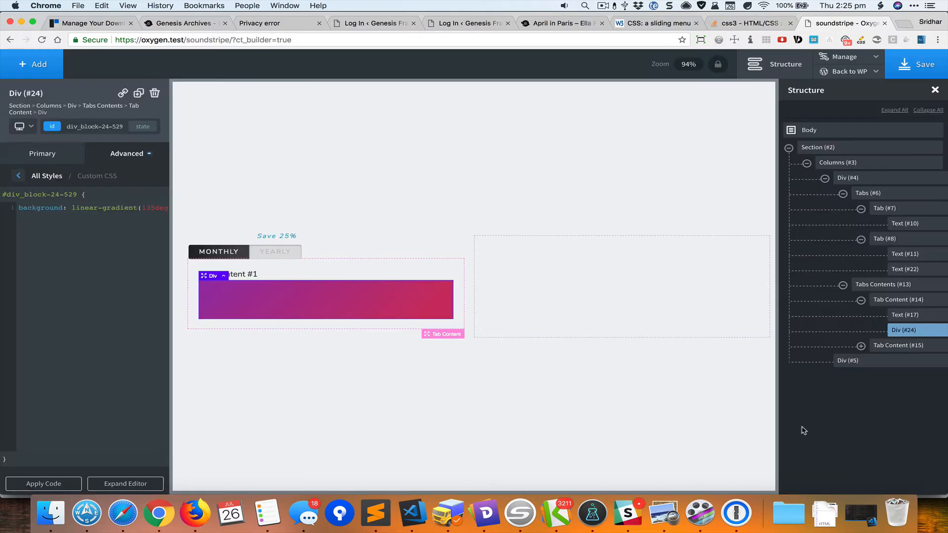
pyautogui.click(48, 177)
pyautogui.click(112, 213)
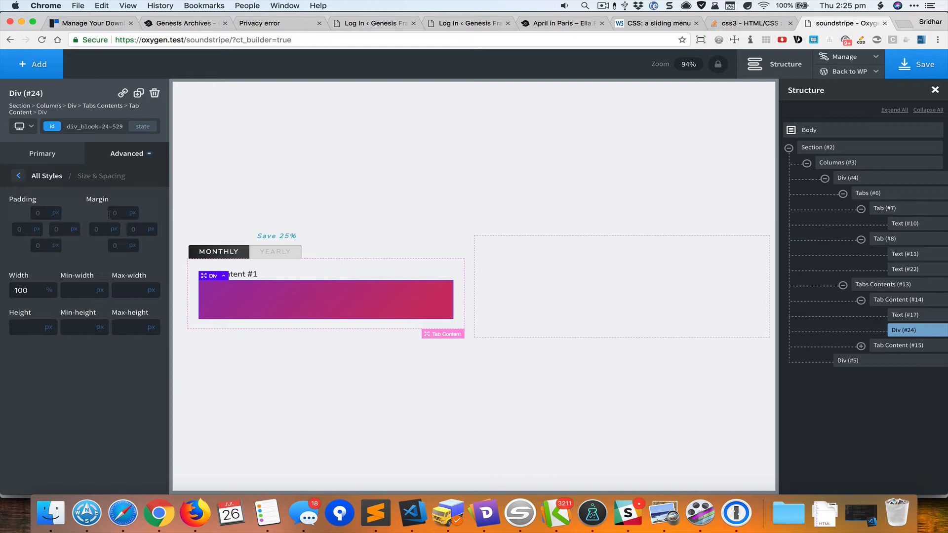
pyautogui.click(45, 213)
pyautogui.write('20')
pyautogui.click(45, 258)
pyautogui.doubleClick(44, 246)
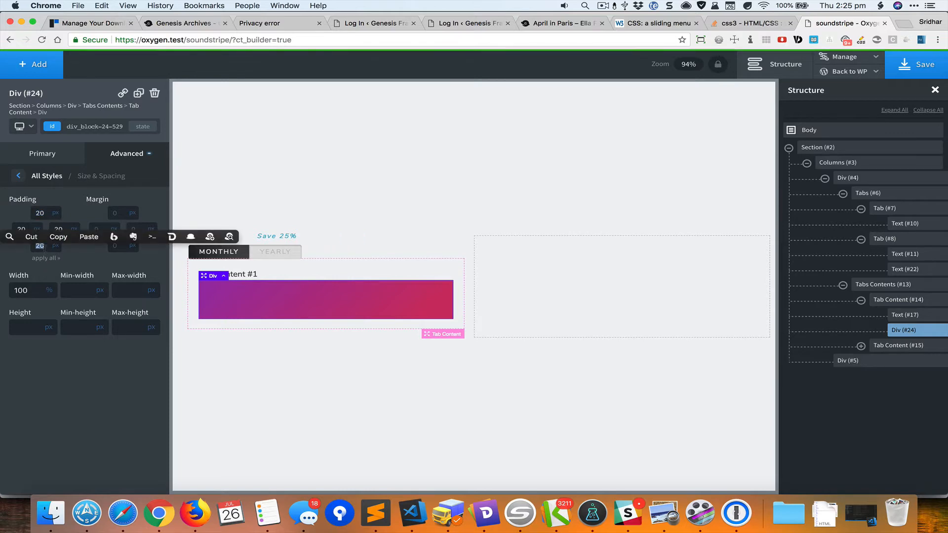
pyautogui.write('64')
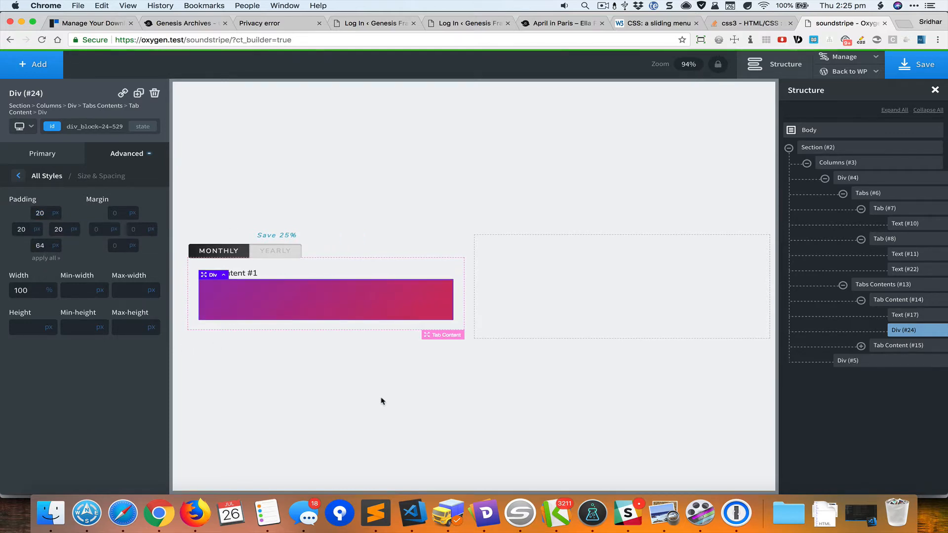
# Step: Compare the card's corners with Soundstripe's Standard card and set the gradient Div's border radius to 10 px
pyautogui.press('super+grave')
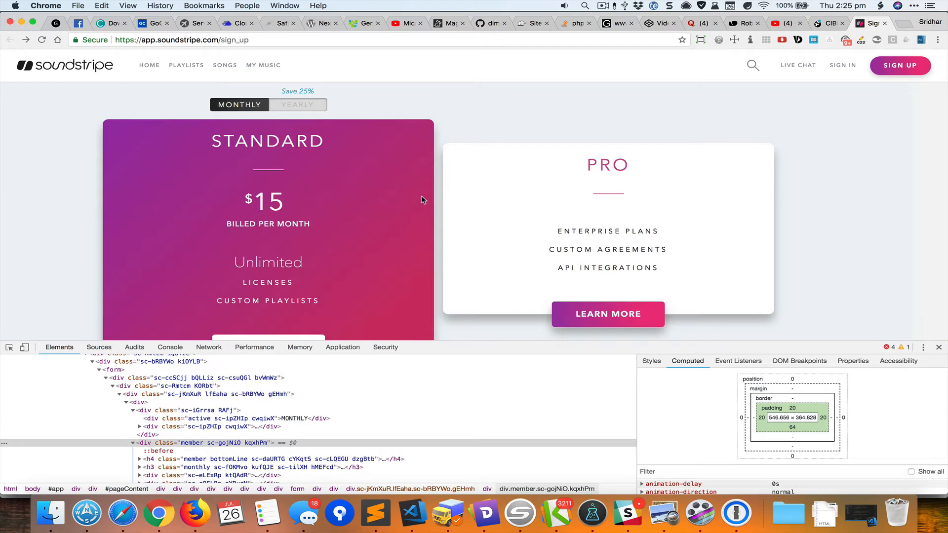
pyautogui.press('super+grave')
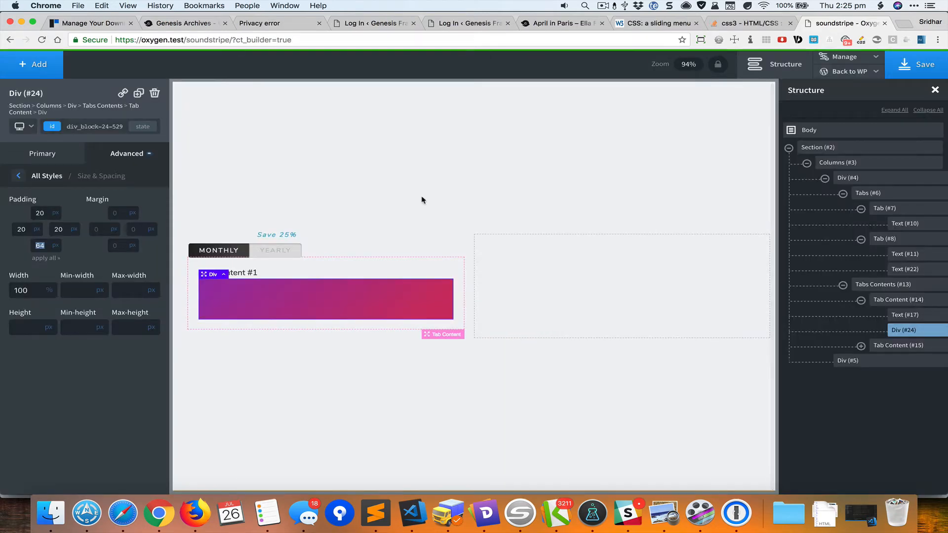
pyautogui.press('super+grave')
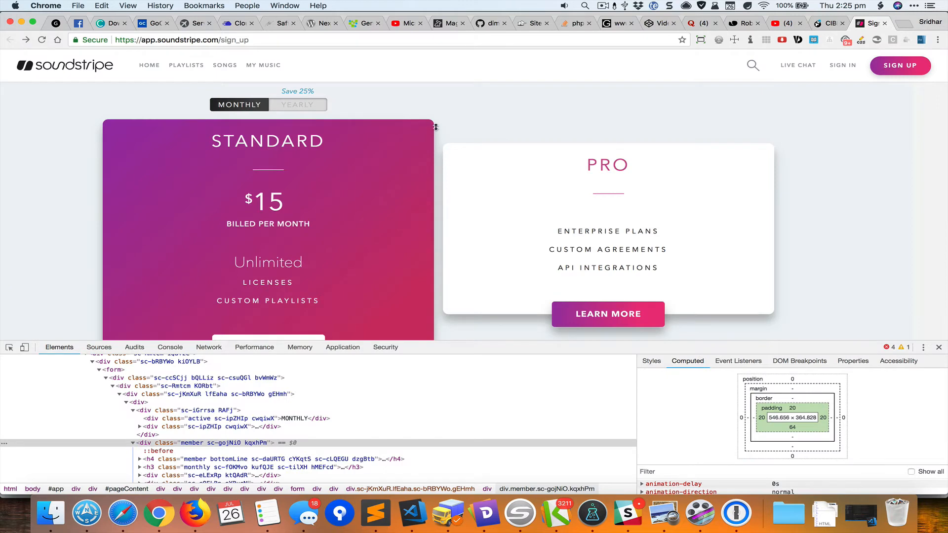
pyautogui.press('super+grave')
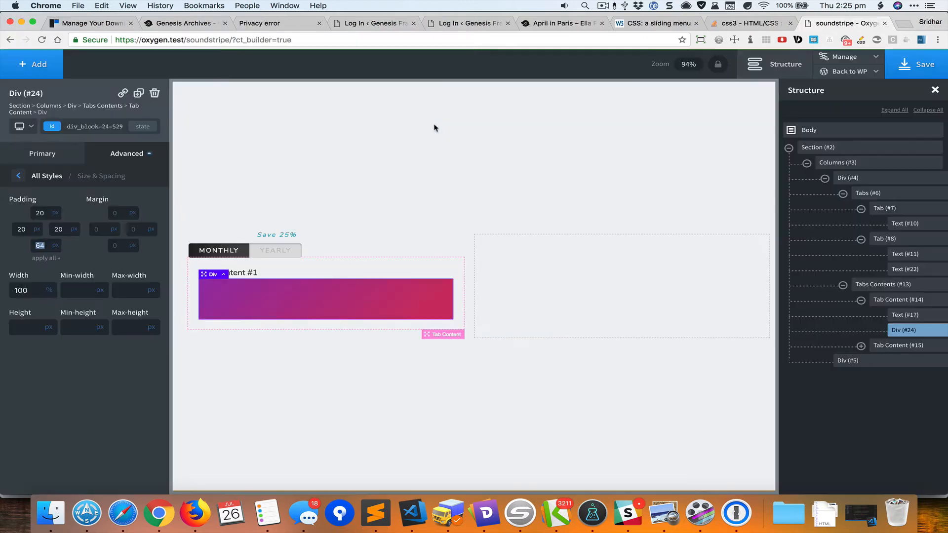
pyautogui.click(53, 180)
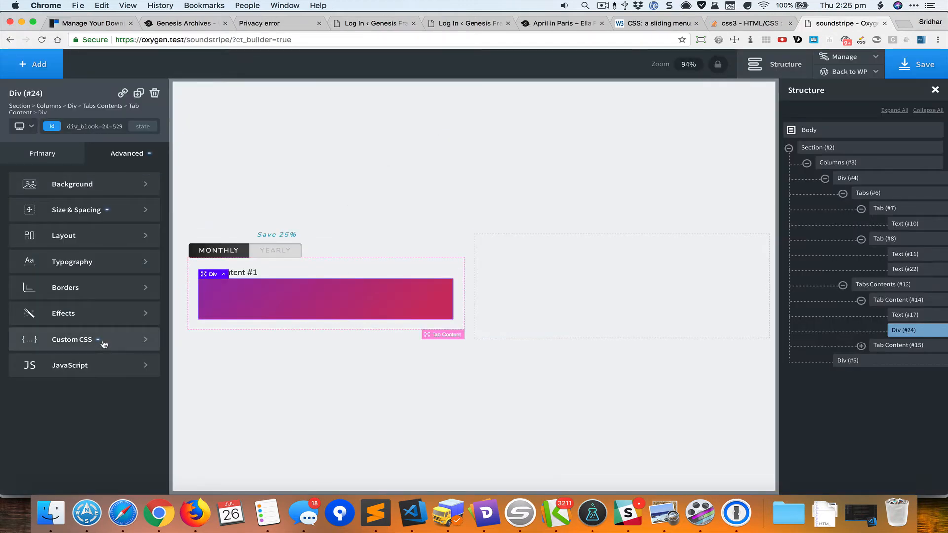
pyautogui.click(105, 296)
pyautogui.click(60, 352)
pyautogui.write('10')
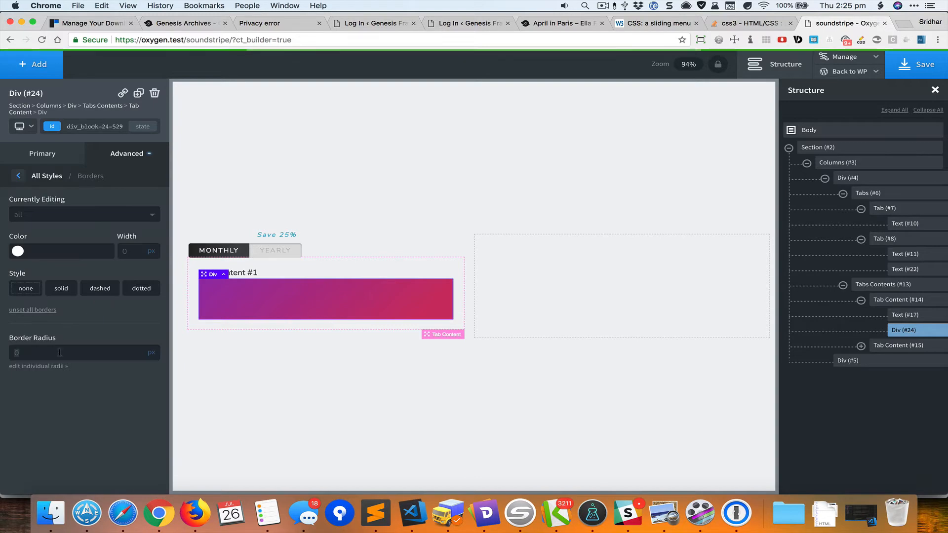
pyautogui.click(318, 467)
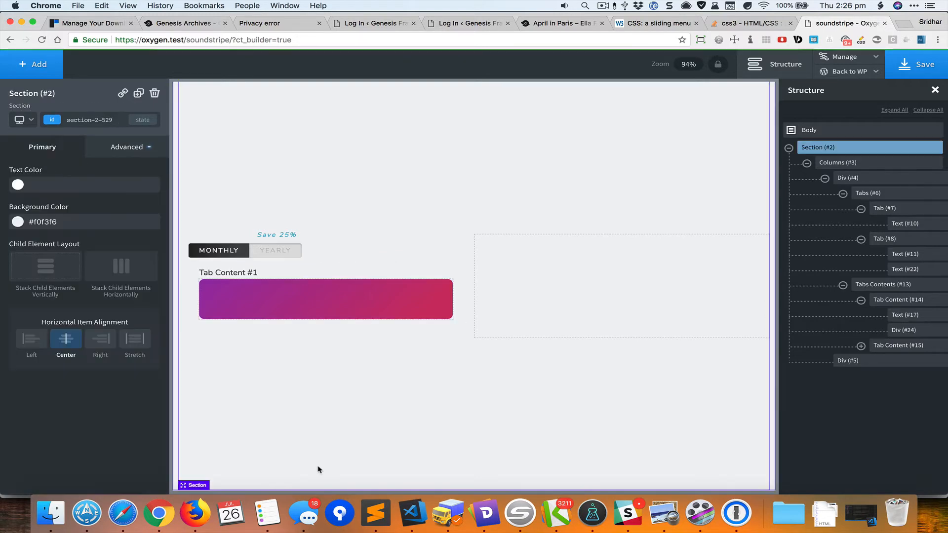
# Step: Examine the CSS rules of Soundstripe's Standard card and select its box-shadow colour value rgba(0, 0, 0, 0.26)
pyautogui.press('super+grave')
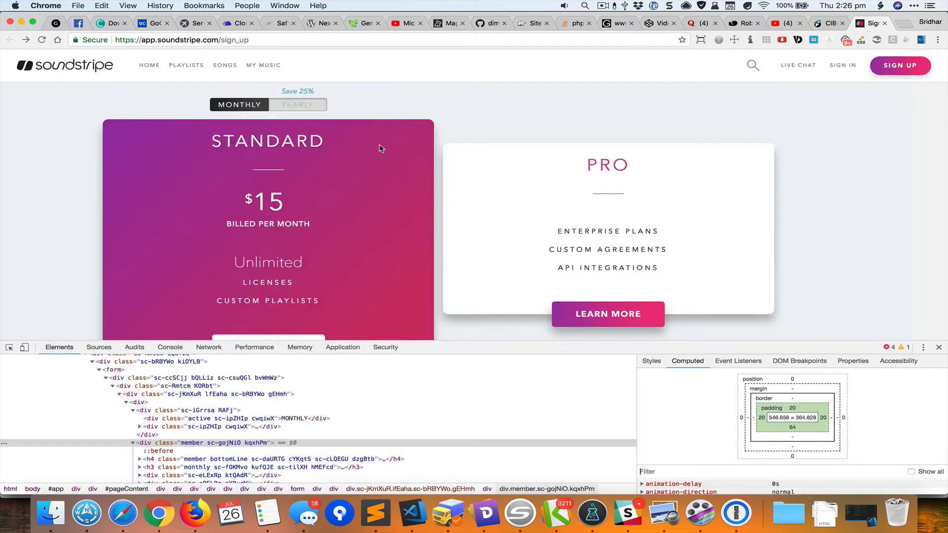
pyautogui.click(649, 361)
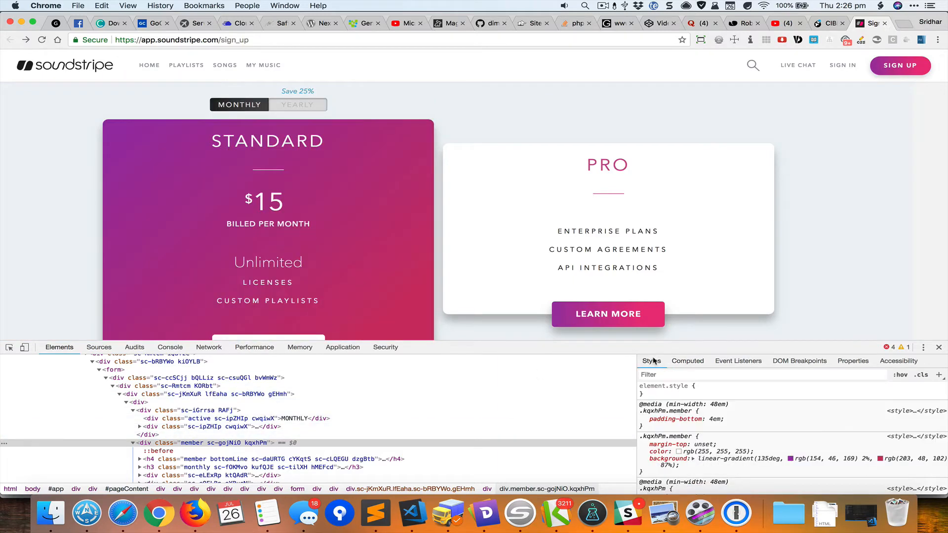
pyautogui.scroll(-3, 711, 417)
pyautogui.scroll(-5, 712, 417)
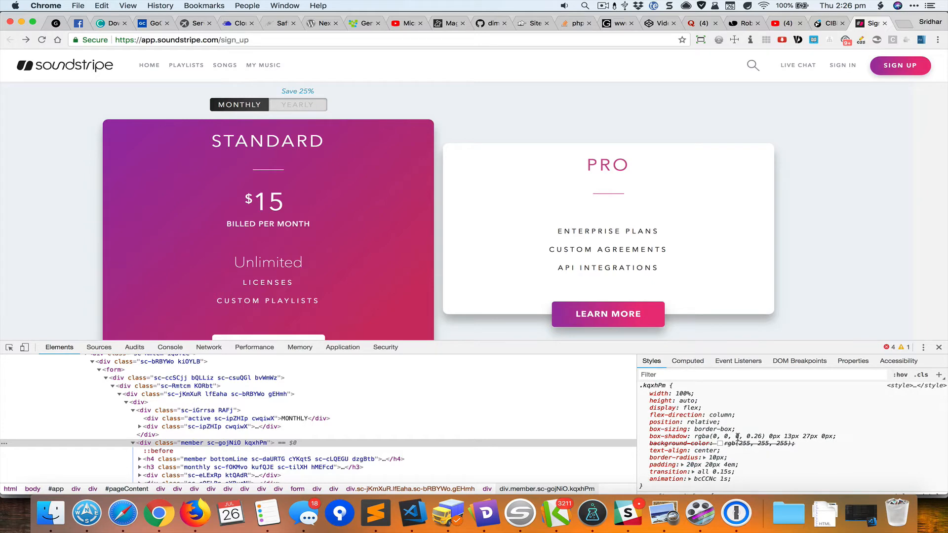
pyautogui.moveTo(695, 437); pyautogui.dragTo(766, 433)
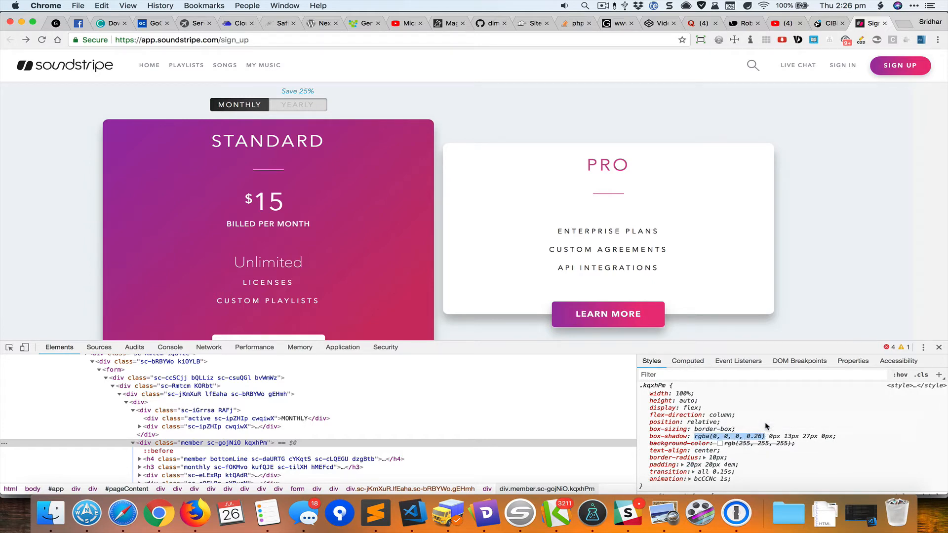
pyautogui.press('super+grave')
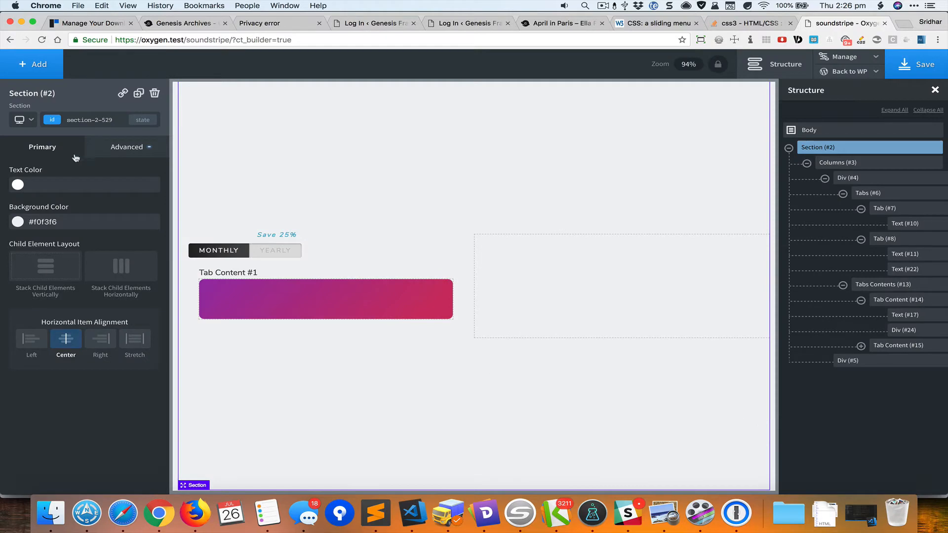
pyautogui.click(123, 143)
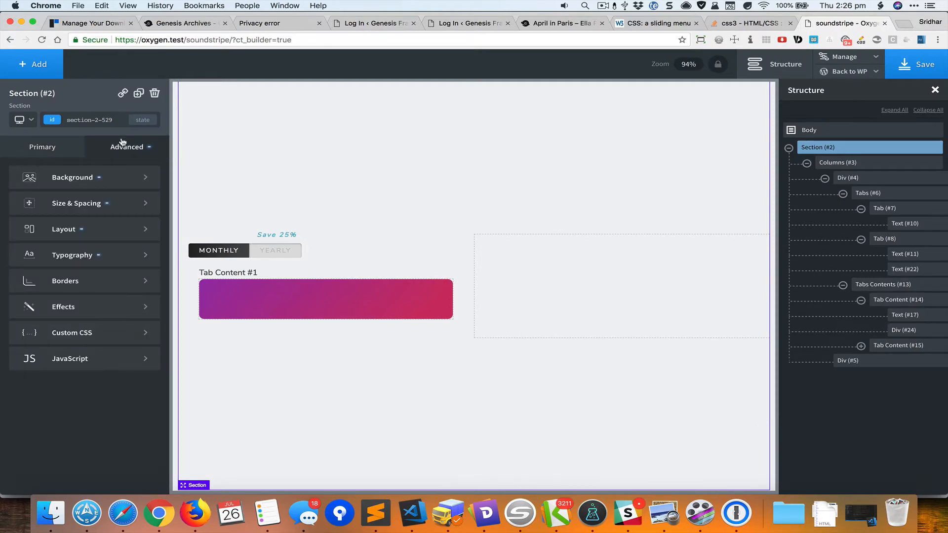
pyautogui.press('super+grave')
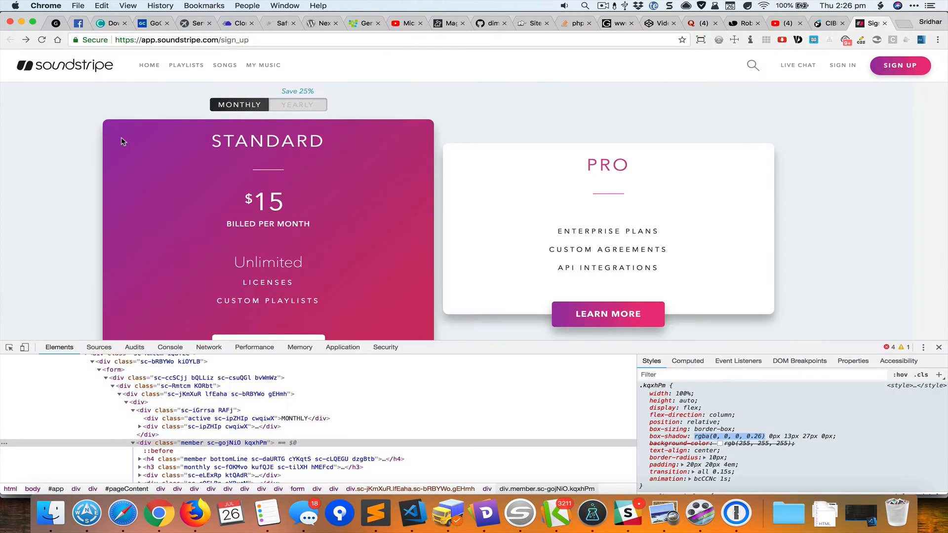
pyautogui.press('super+grave')
pyautogui.press('super+grave')
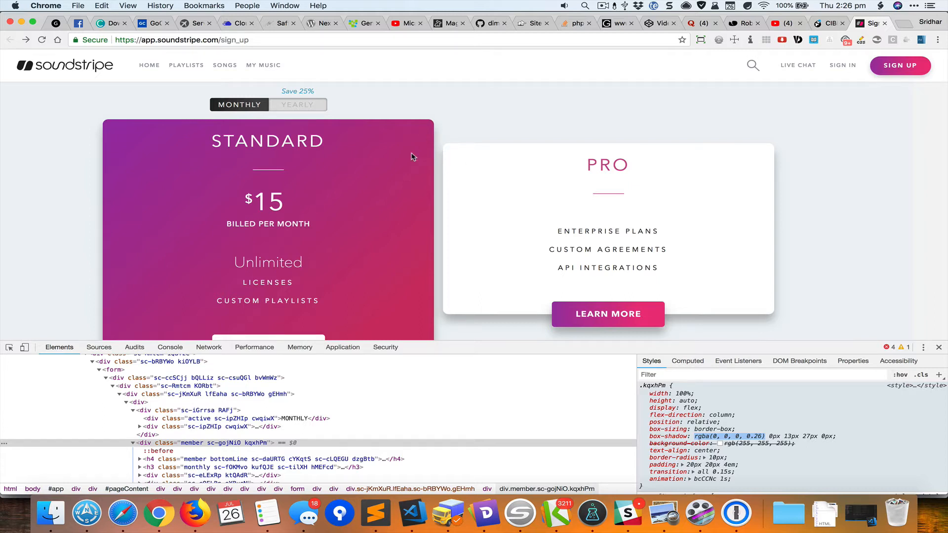
# Step: Select the gradient Div in the Oxygen builder and add the class pricing-box to it
pyautogui.press('super+grave')
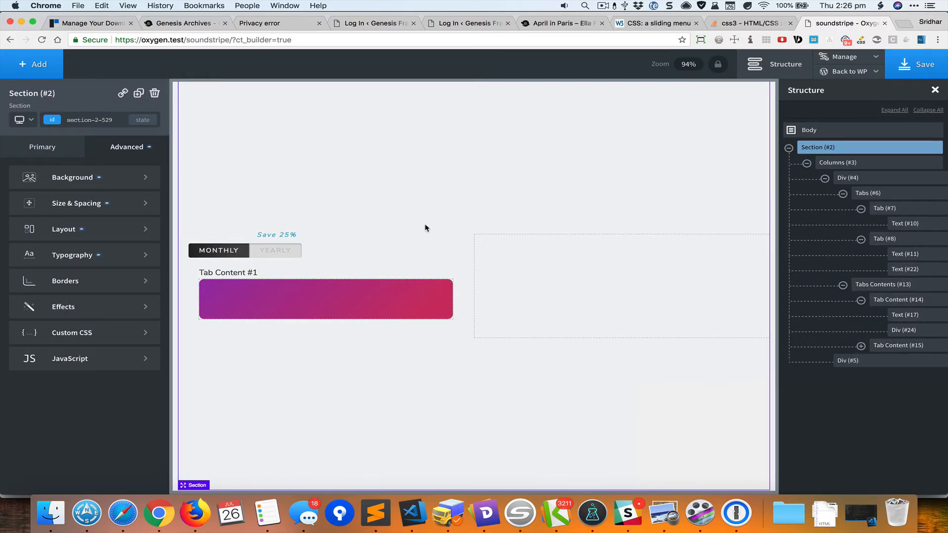
pyautogui.click(440, 300)
pyautogui.click(92, 125)
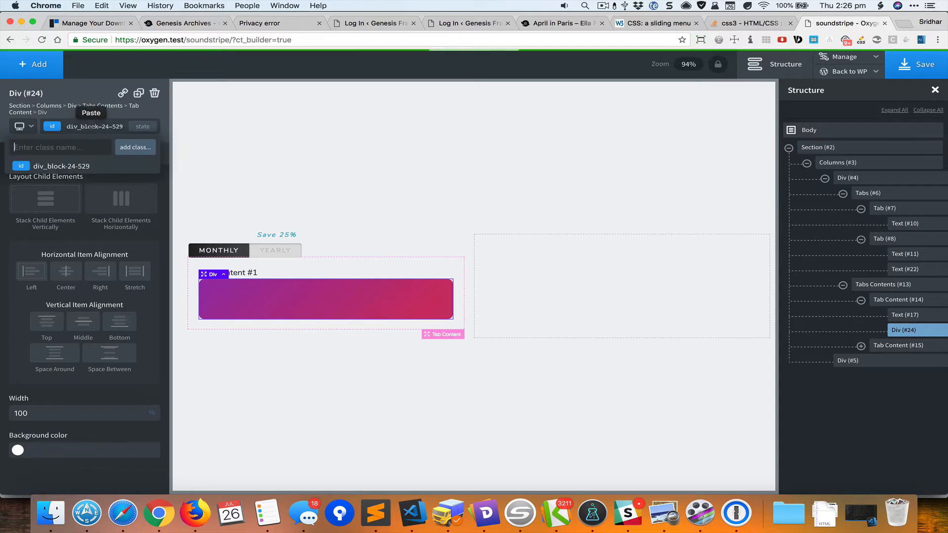
pyautogui.write('pricing')
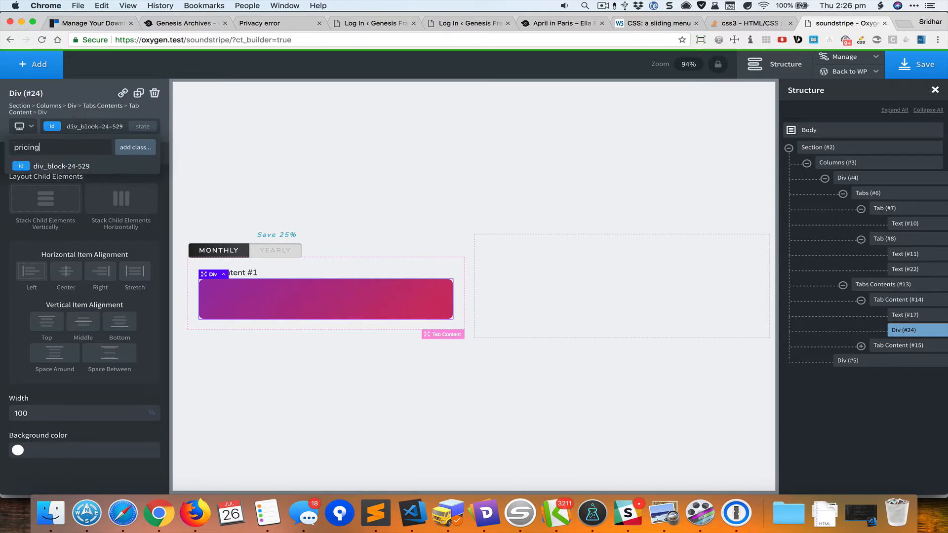
pyautogui.write('-box')
pyautogui.press('Return')
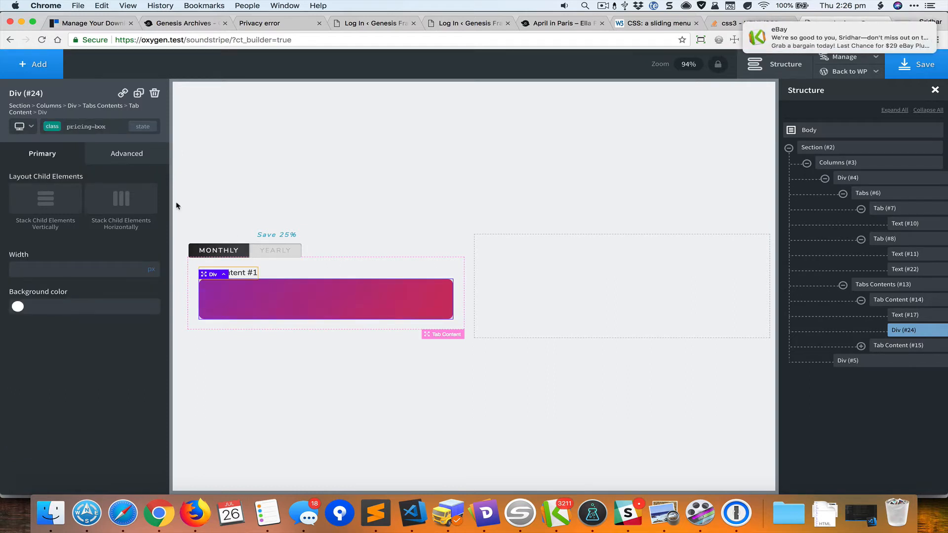
# Step: Switch the gradient Div to its ID-level styles and clear the width set there
pyautogui.click(87, 126)
pyautogui.click(69, 169)
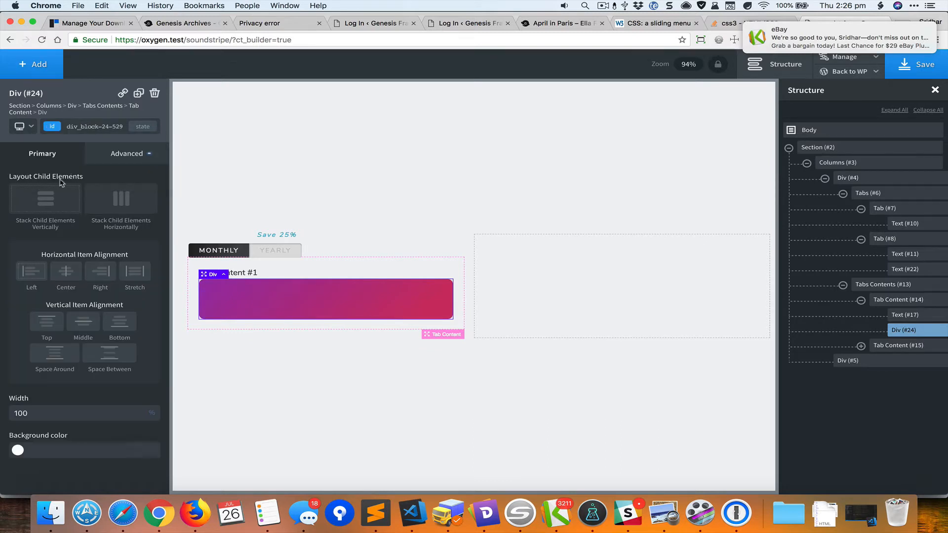
pyautogui.click(128, 154)
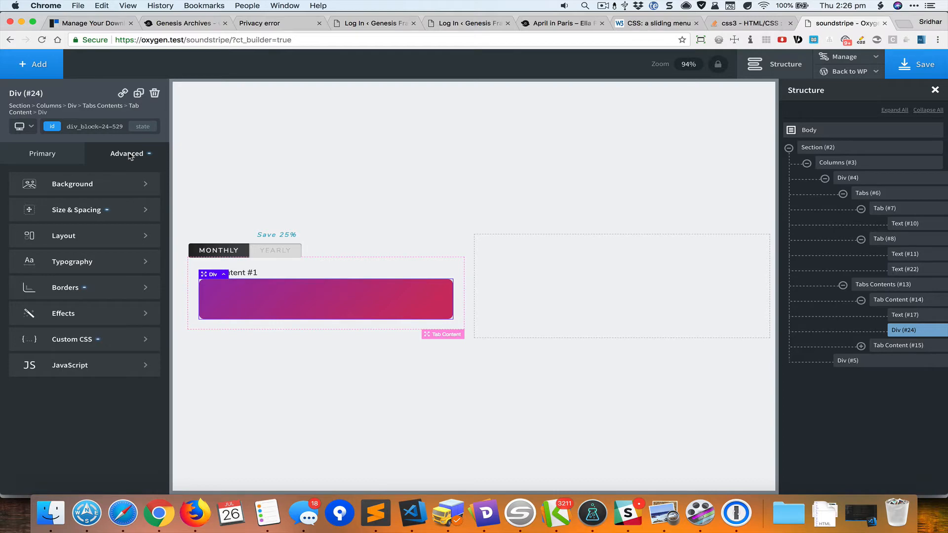
pyautogui.press('super+grave')
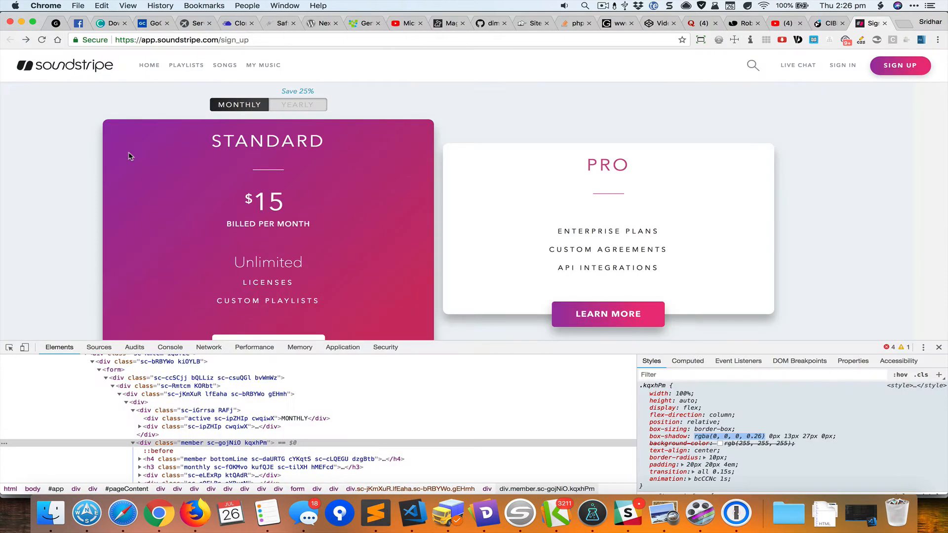
pyautogui.press('super+grave')
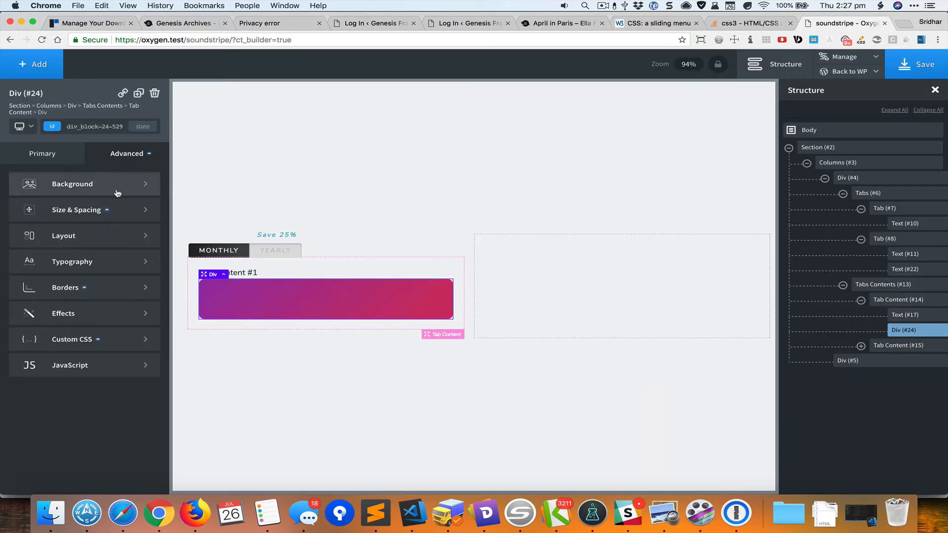
pyautogui.click(62, 161)
pyautogui.doubleClick(63, 416)
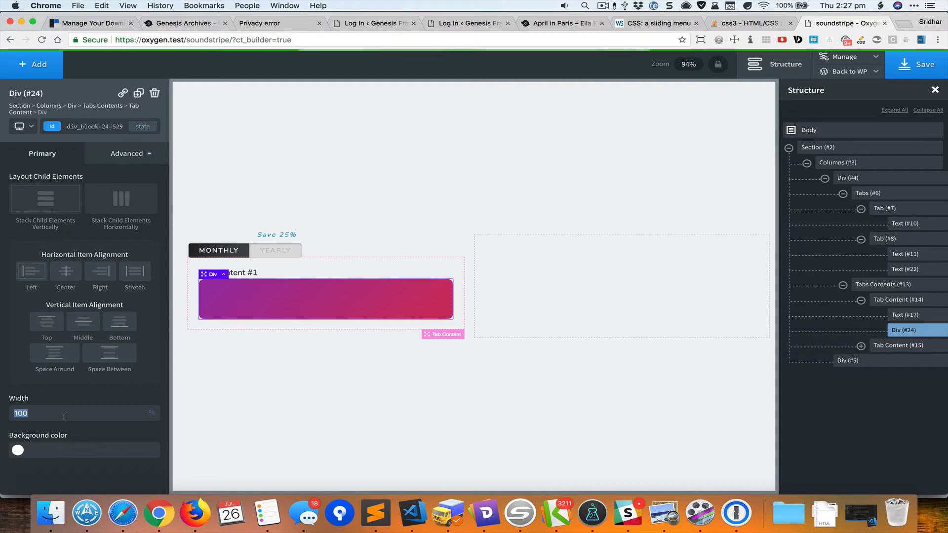
pyautogui.press('BackSpace')
# Step: Clear the border radius from the gradient Div's ID-level styles and check its custom CSS
pyautogui.click(128, 162)
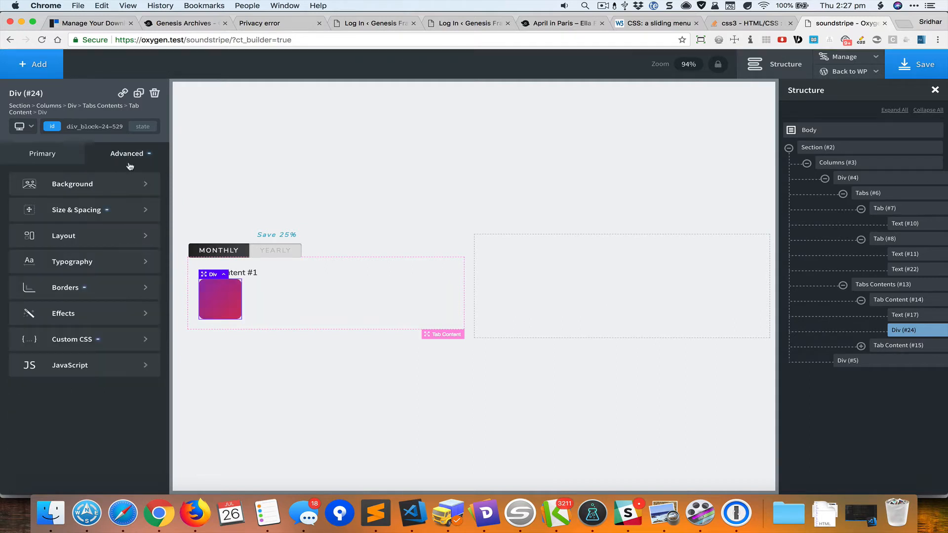
pyautogui.click(94, 296)
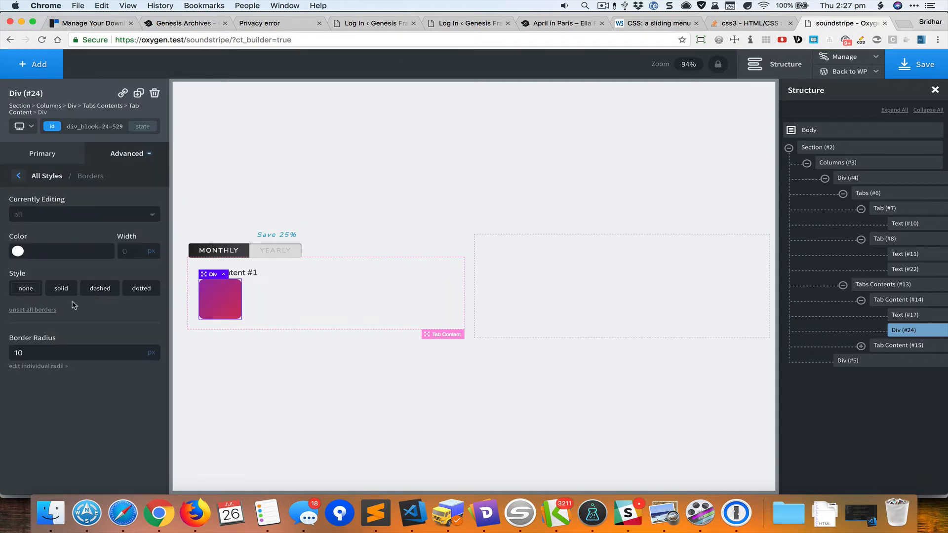
pyautogui.click(49, 352)
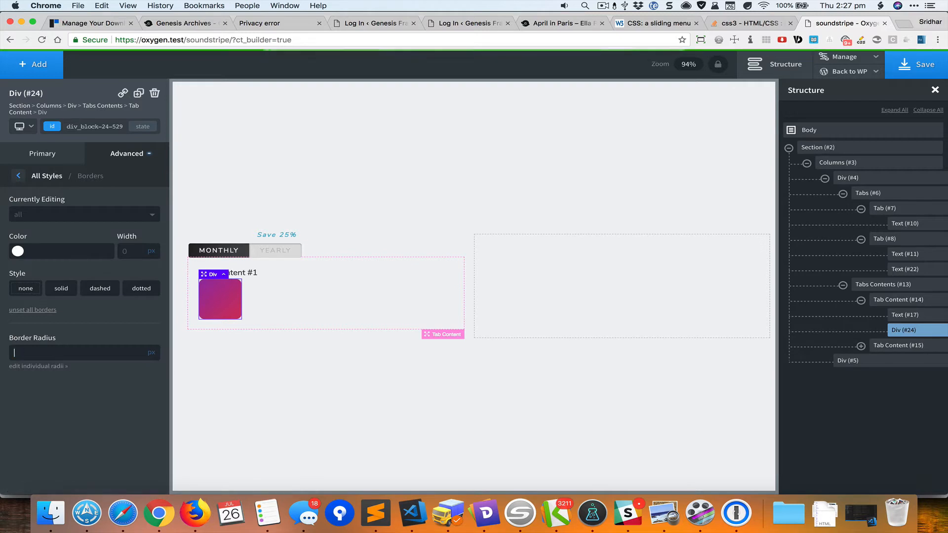
pyautogui.click(44, 176)
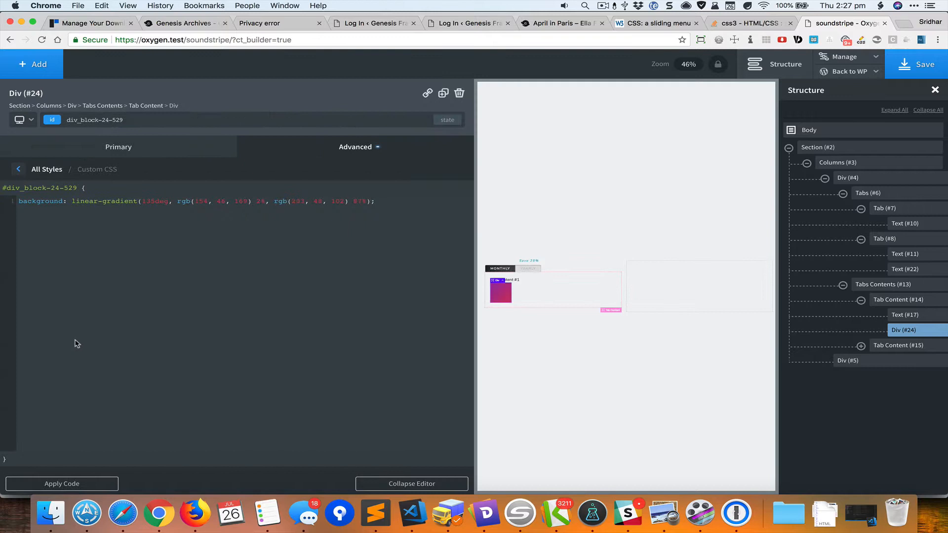
pyautogui.click(55, 170)
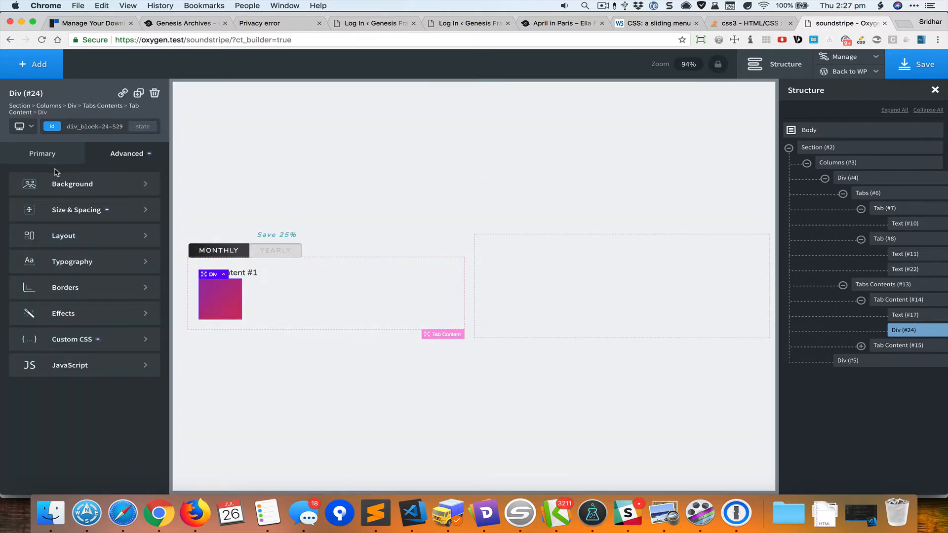
# Step: Clear all four padding values from the gradient Div's ID-level styles
pyautogui.click(101, 208)
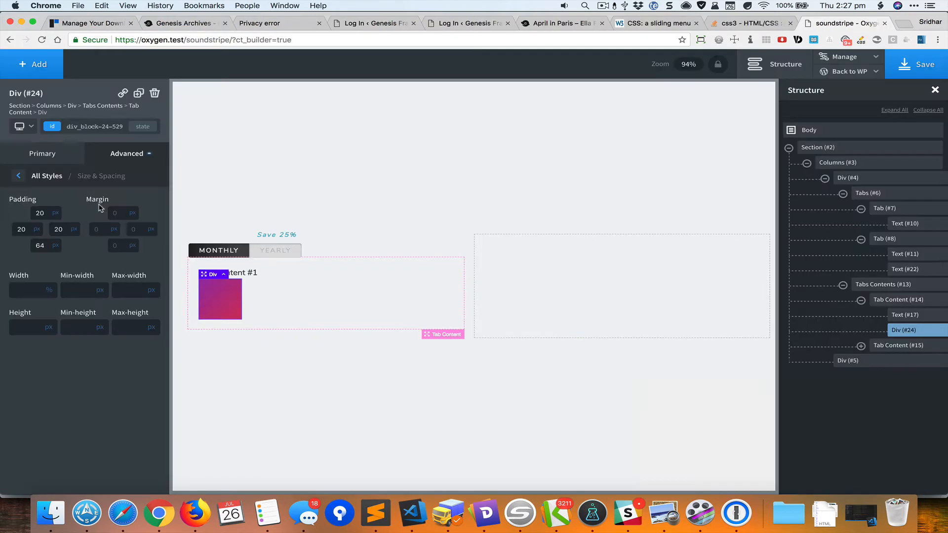
pyautogui.click(40, 213)
pyautogui.write('0')
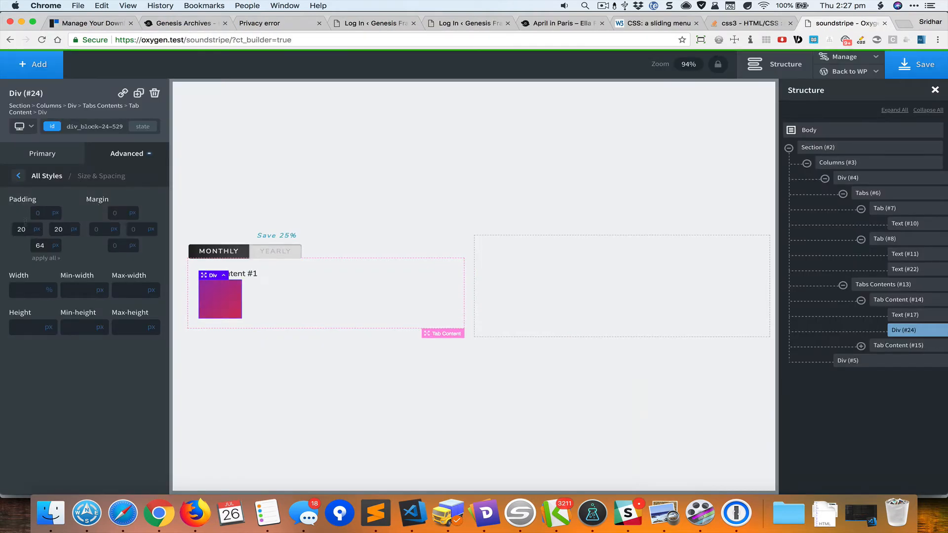
pyautogui.press('BackSpace')
pyautogui.doubleClick(40, 245)
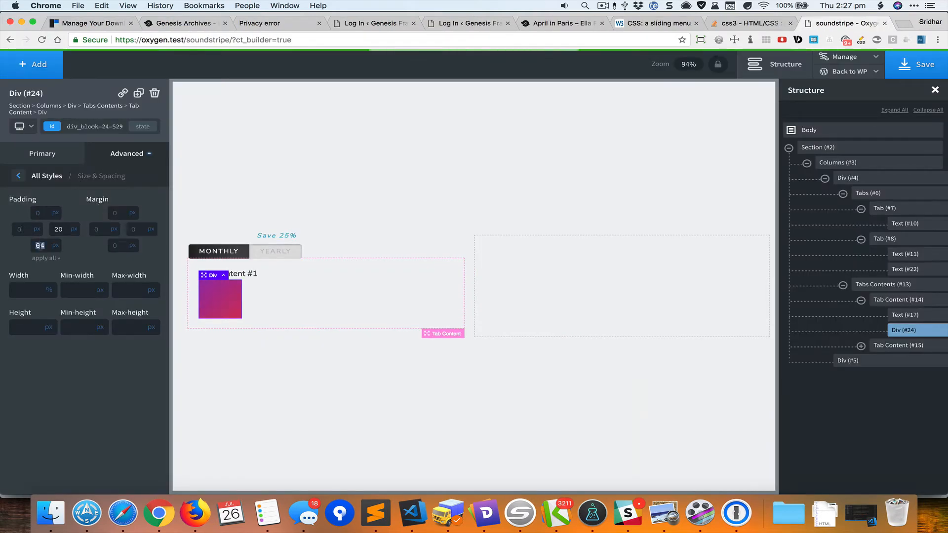
pyautogui.press('BackSpace')
pyautogui.doubleClick(59, 230)
pyautogui.press('BackSpace')
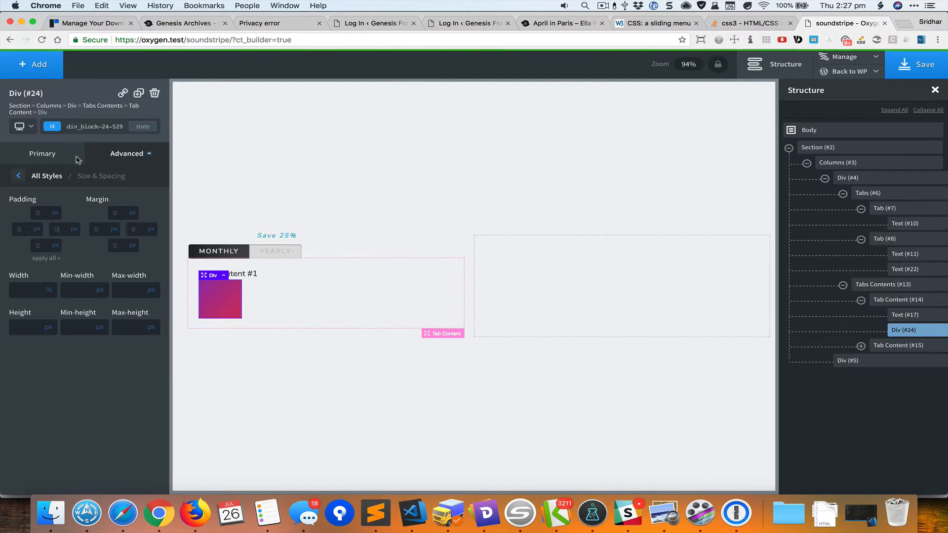
# Step: Give the pricing-box class 20 px padding at the top and sides and 64 px at the bottom
pyautogui.click(99, 127)
pyautogui.click(69, 184)
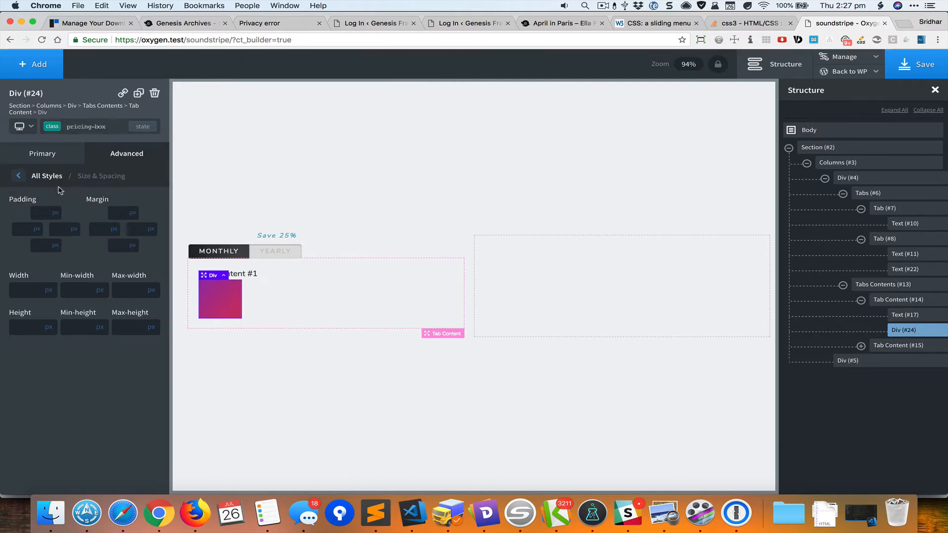
pyautogui.write('20')
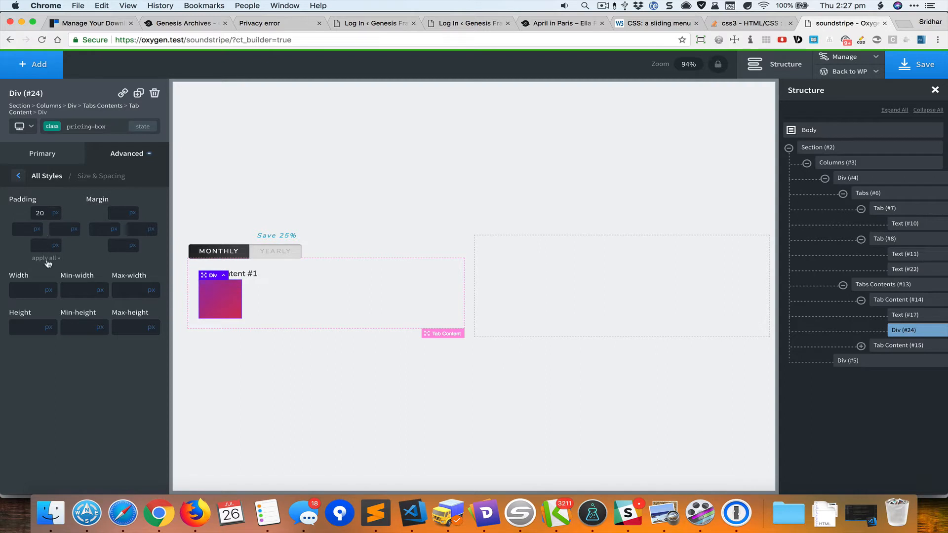
pyautogui.click(47, 258)
pyautogui.doubleClick(40, 246)
pyautogui.write('64')
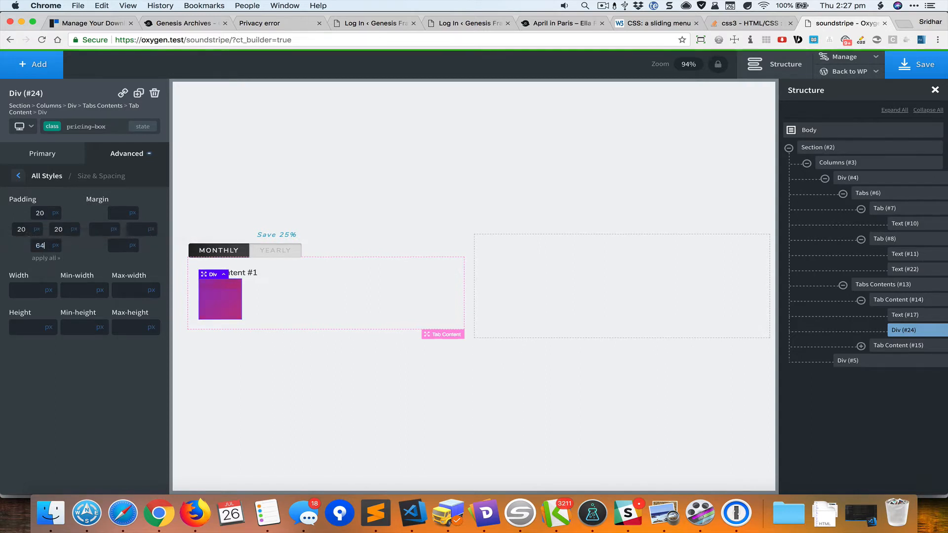
# Step: Set the pricing-box class's border radius to 10 px
pyautogui.click(60, 176)
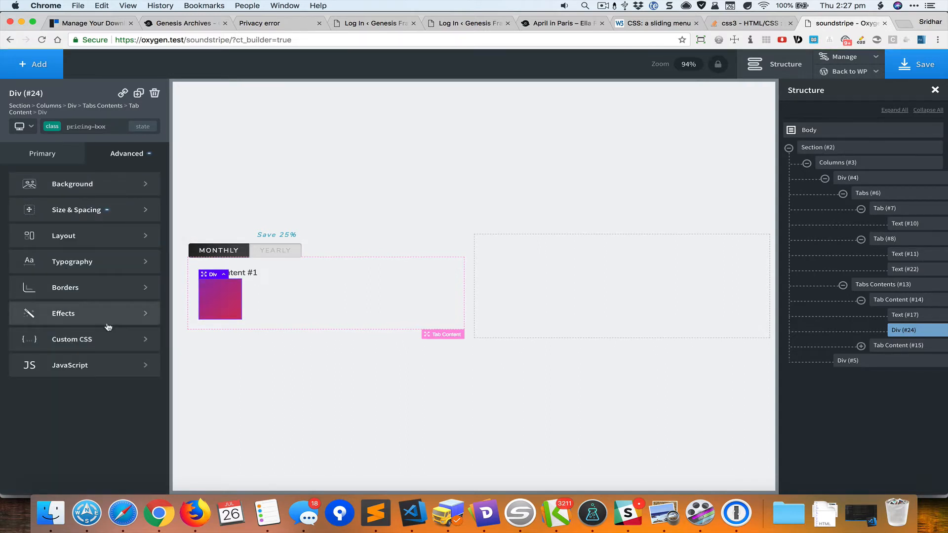
pyautogui.click(110, 291)
pyautogui.write('1')
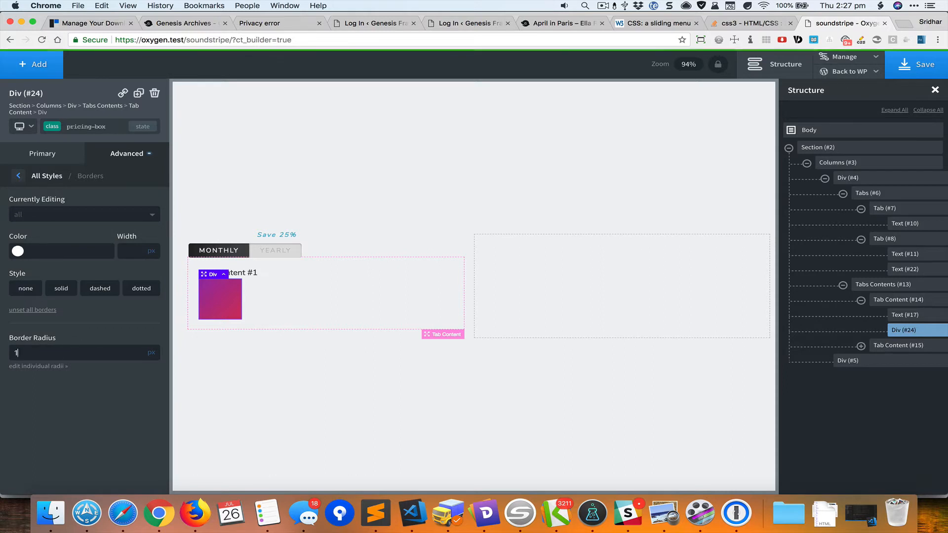
pyautogui.write('0')
# Step: Set the pricing-box class's width to 100%
pyautogui.click(52, 159)
pyautogui.click(43, 310)
pyautogui.click(61, 274)
pyautogui.write('100')
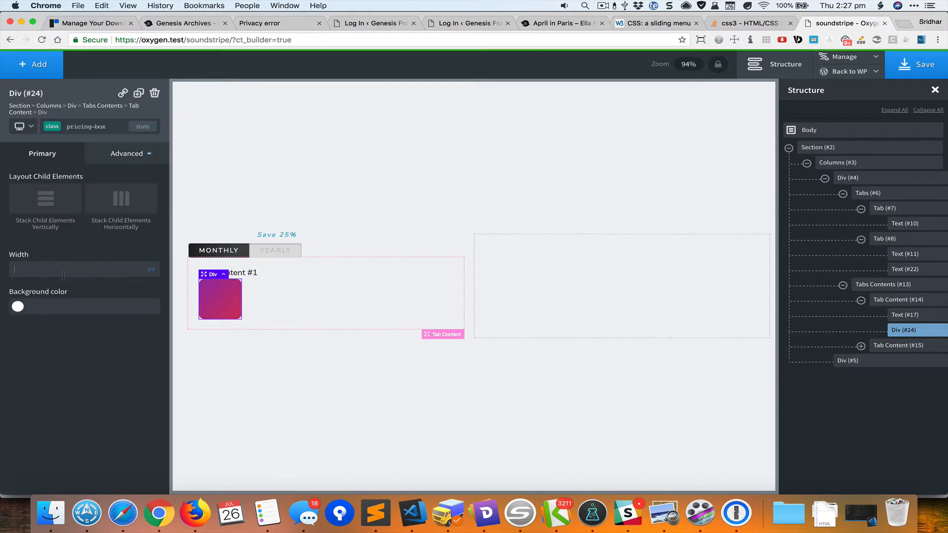
pyautogui.click(152, 270)
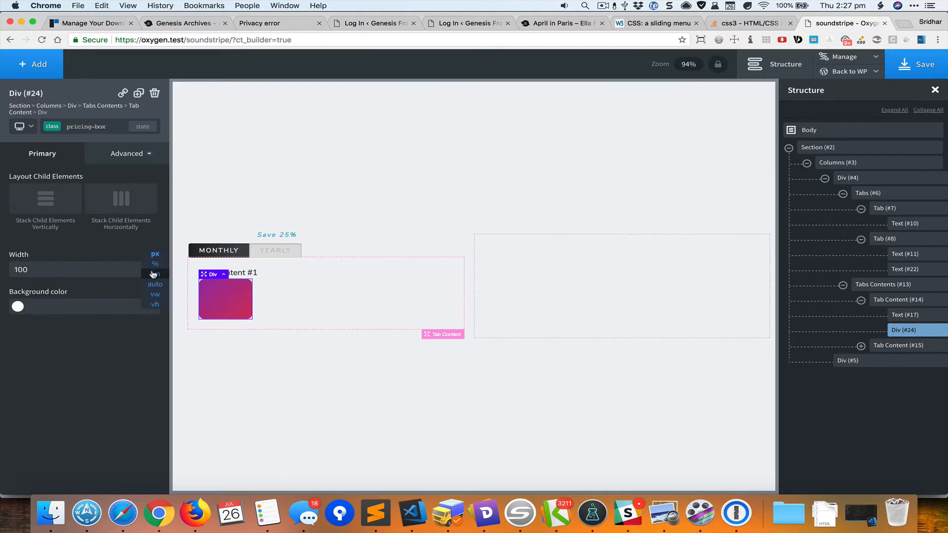
pyautogui.click(155, 268)
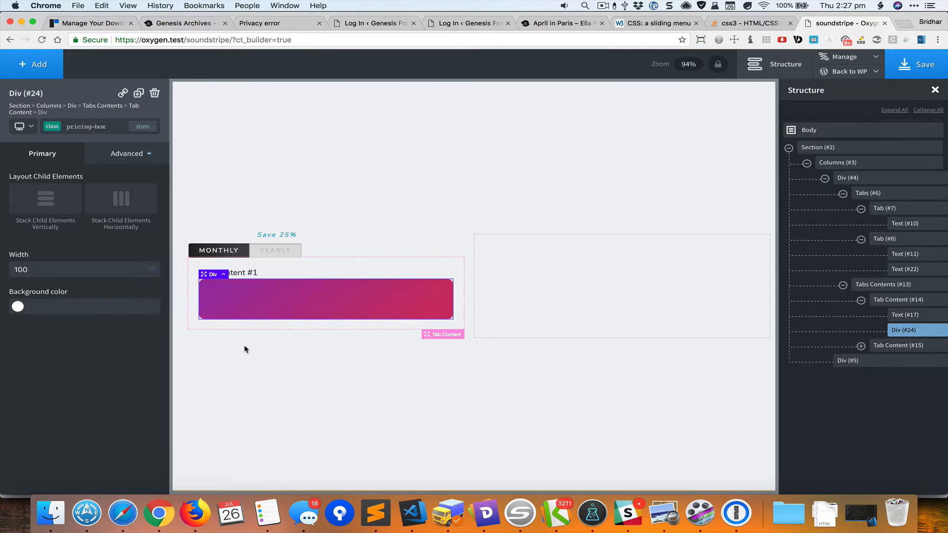
# Step: Compare with Soundstripe's Standard card and set the gradient Div's ID-level text colour to white #ffffff
pyautogui.press('super+grave')
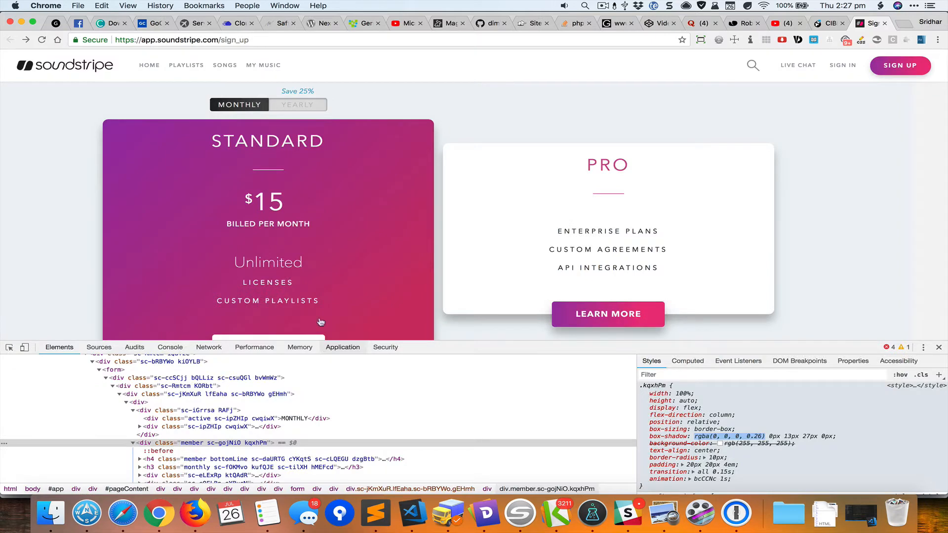
pyautogui.press('super+grave')
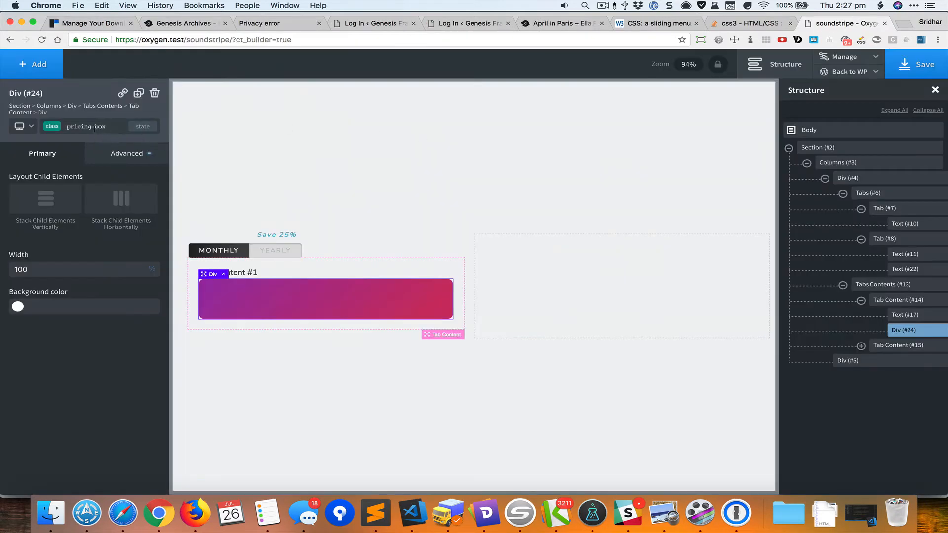
pyautogui.click(87, 126)
pyautogui.click(65, 166)
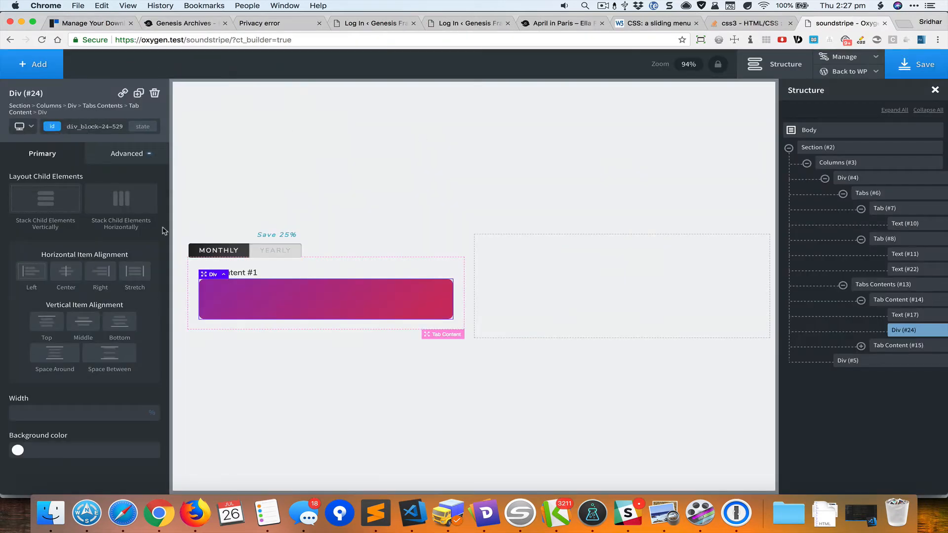
pyautogui.click(144, 155)
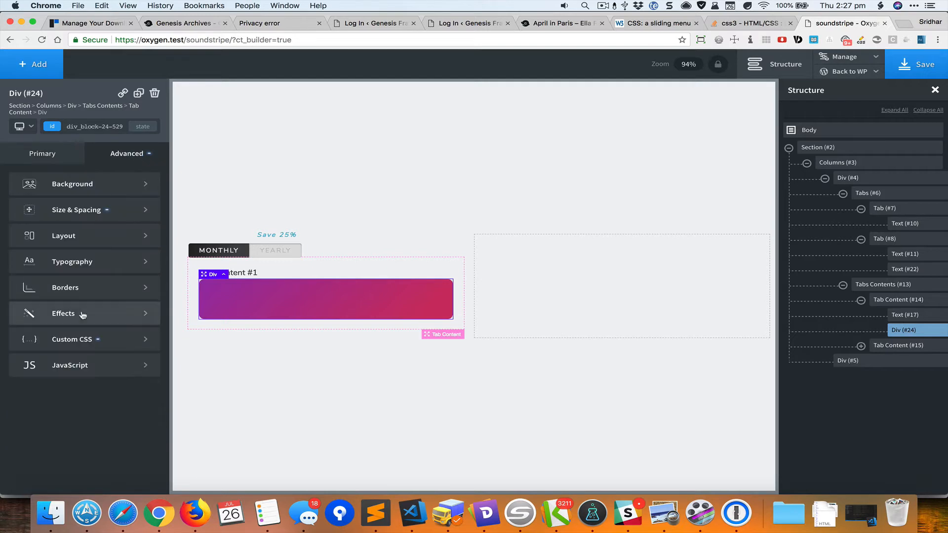
pyautogui.click(102, 265)
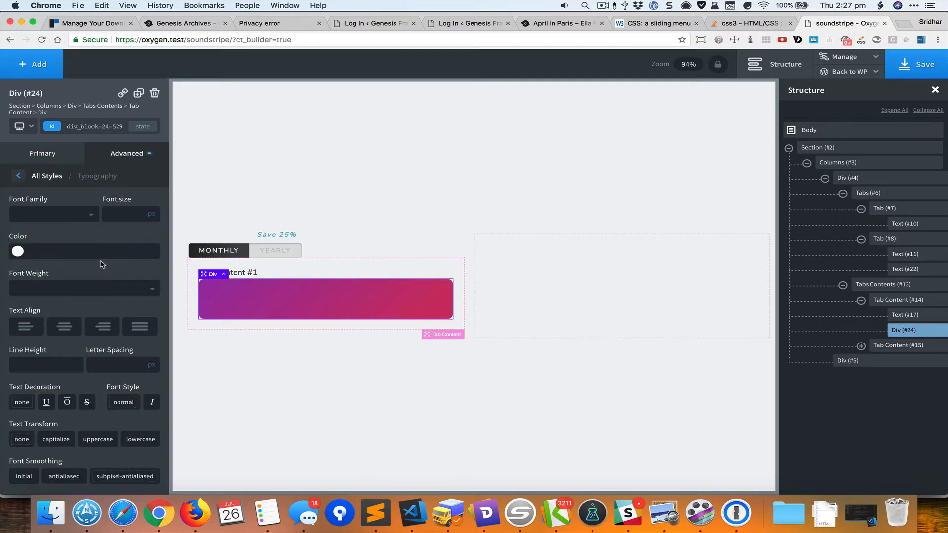
pyautogui.click(20, 252)
pyautogui.click(30, 343)
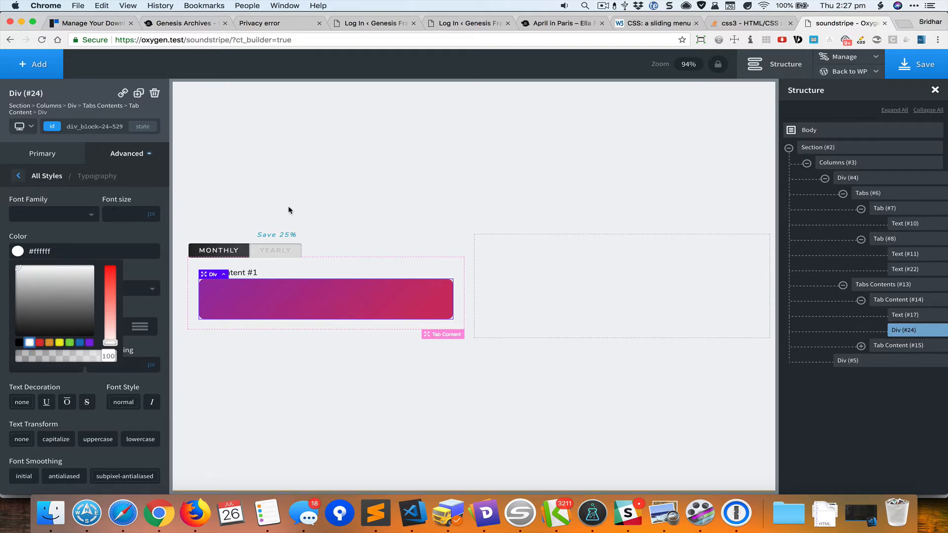
# Step: Move the Tab Content #1 text into the gradient Div and centre the Div's child elements horizontally
pyautogui.press('super+grave')
pyautogui.press('super+grave')
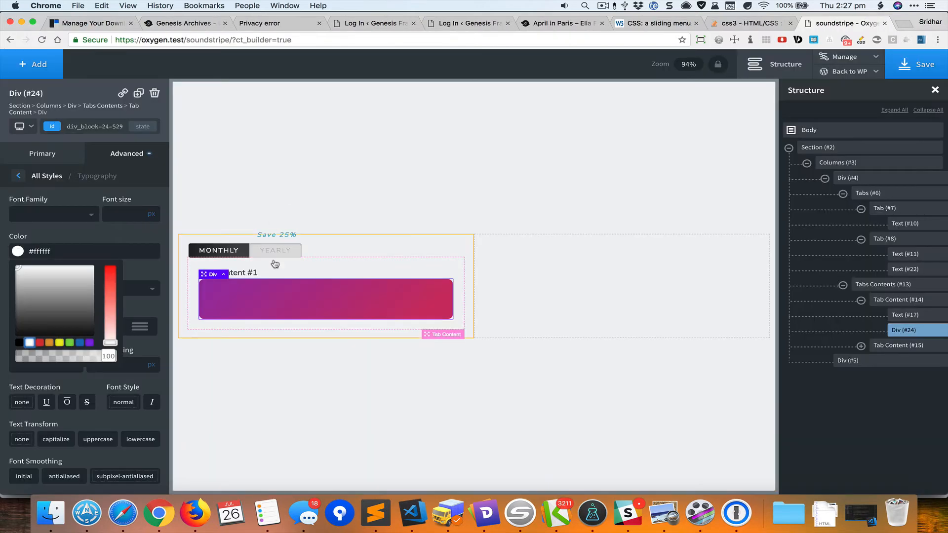
pyautogui.moveTo(251, 273); pyautogui.dragTo(258, 291)
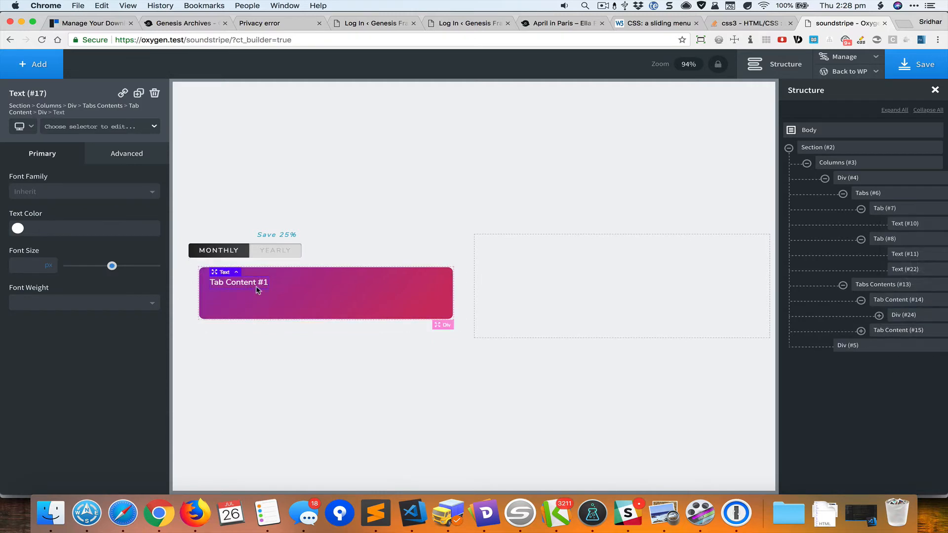
pyautogui.press('super+grave')
pyautogui.press('super+grave')
pyautogui.click(446, 327)
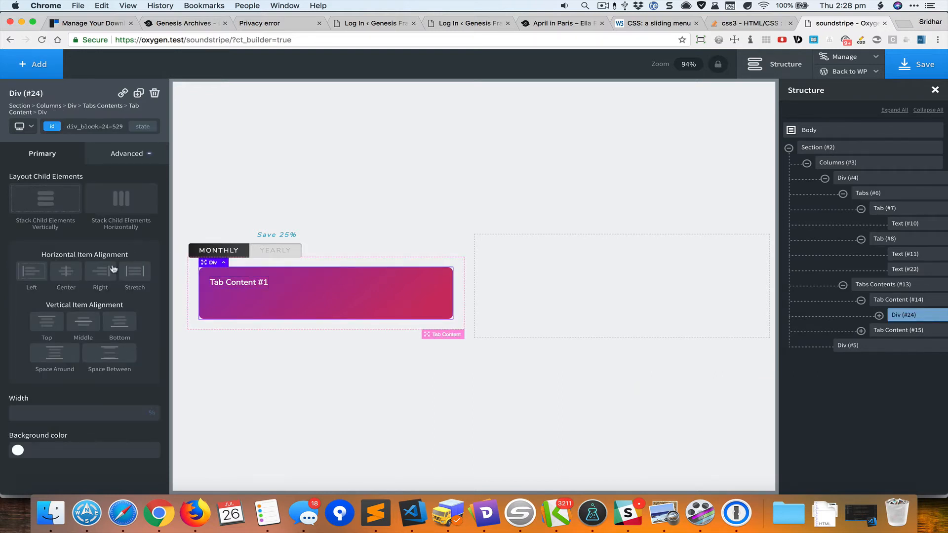
pyautogui.click(66, 273)
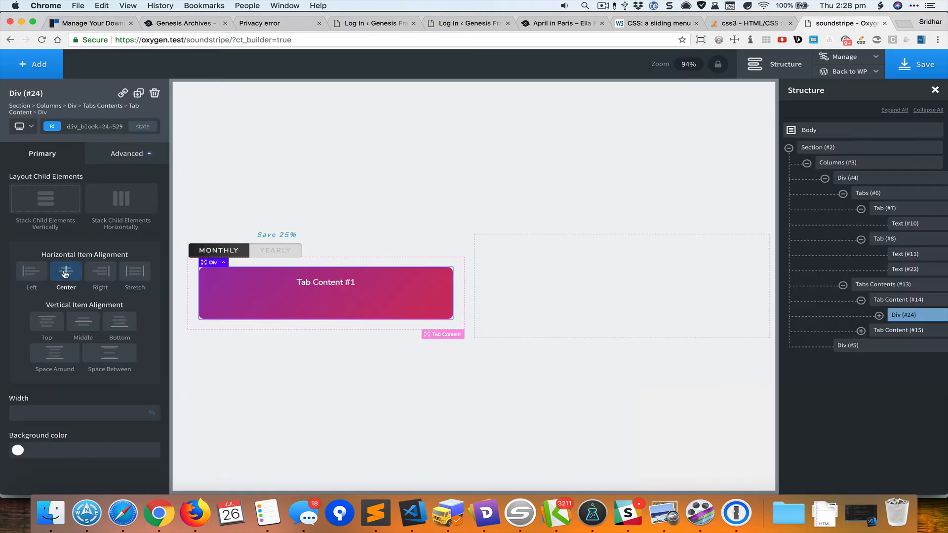
# Step: Add a Heading reading STANDARD, copied from Soundstripe's card, inside the gradient Div above the Tab Content #1 text
pyautogui.click(36, 69)
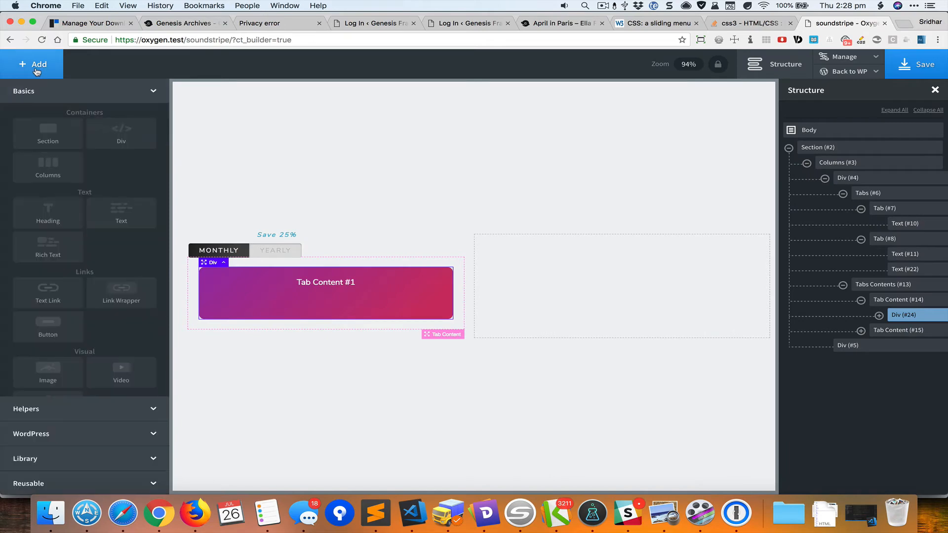
pyautogui.click(45, 211)
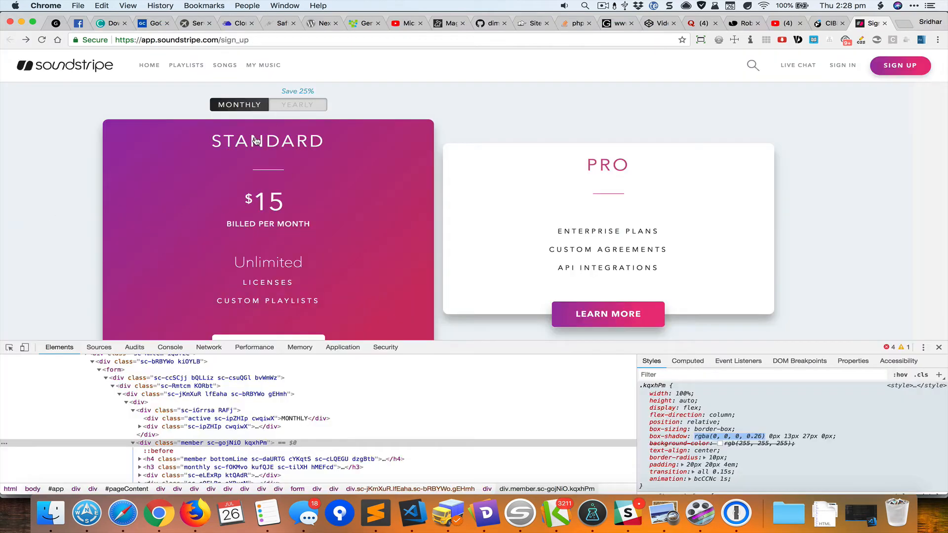
pyautogui.doubleClick(256, 141)
pyautogui.press('super+c')
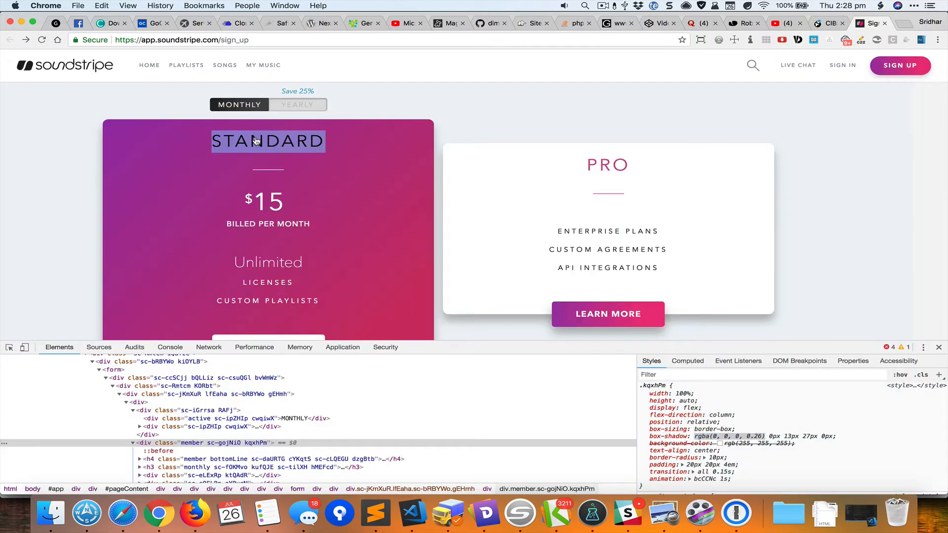
pyautogui.press('super+grave')
pyautogui.doubleClick(324, 217)
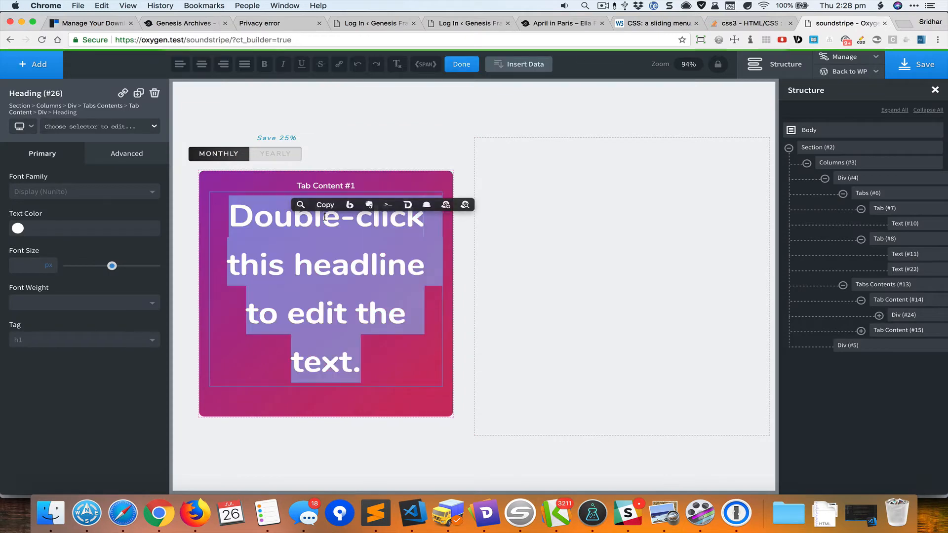
pyautogui.press('super+v')
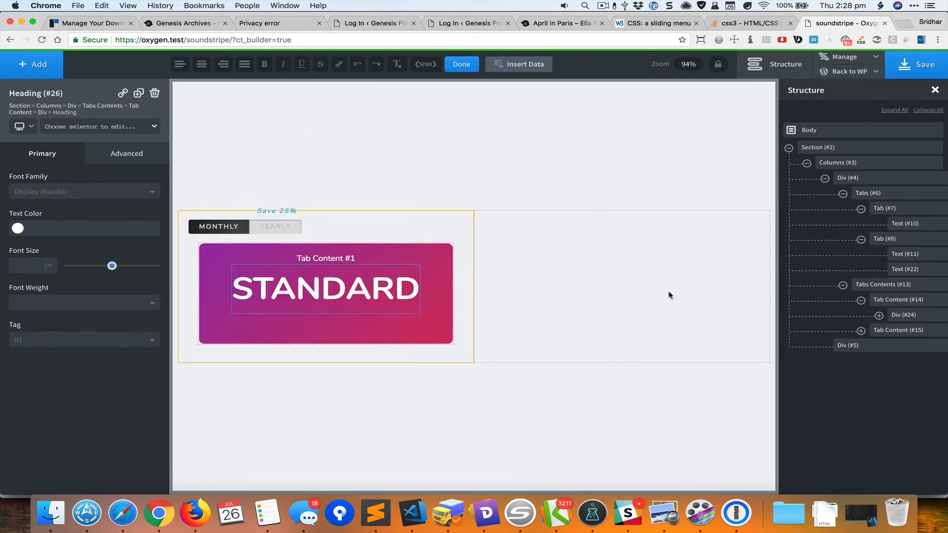
pyautogui.click(878, 316)
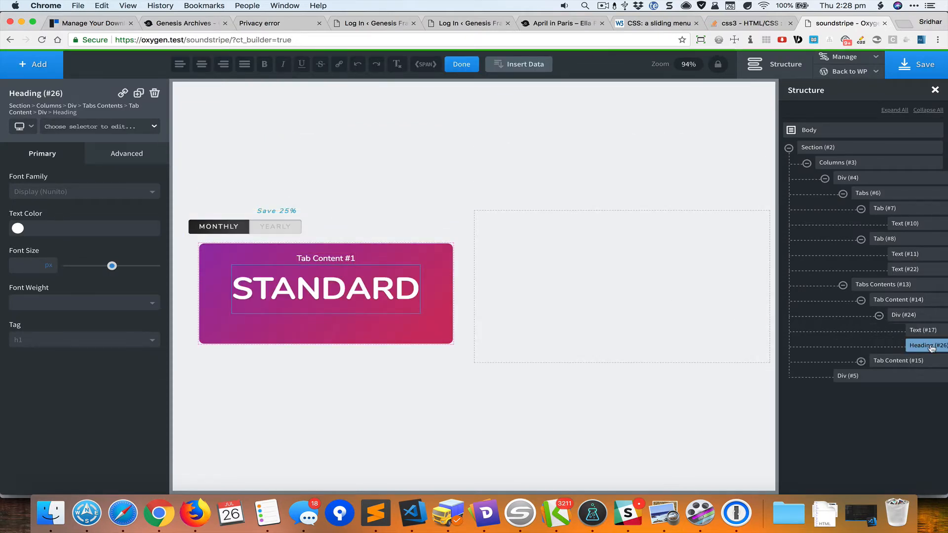
pyautogui.moveTo(921, 345); pyautogui.dragTo(931, 328)
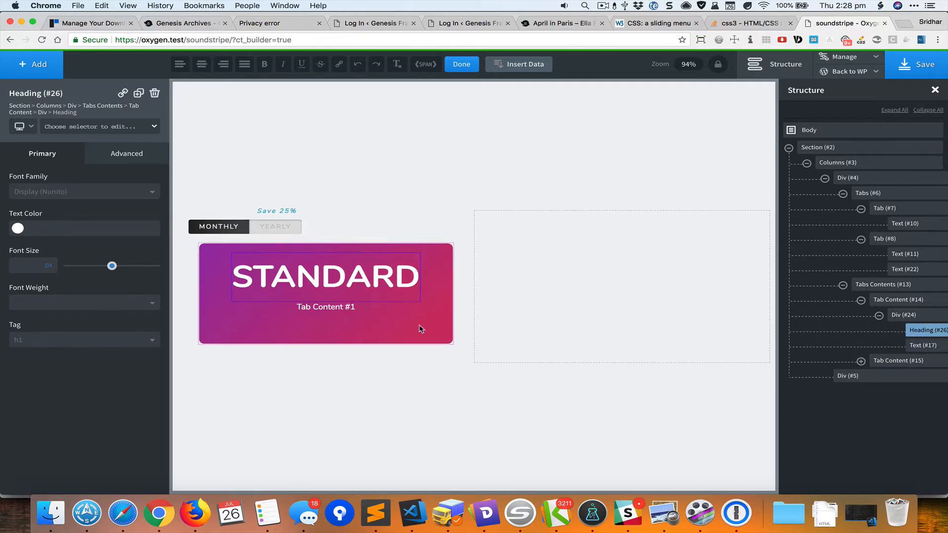
# Step: Check the font of Soundstripe's STANDARD title and set the heading's font size to 32 px, weight to 400 and tag to h2
pyautogui.press('super+grave')
pyautogui.rightClick(307, 139)
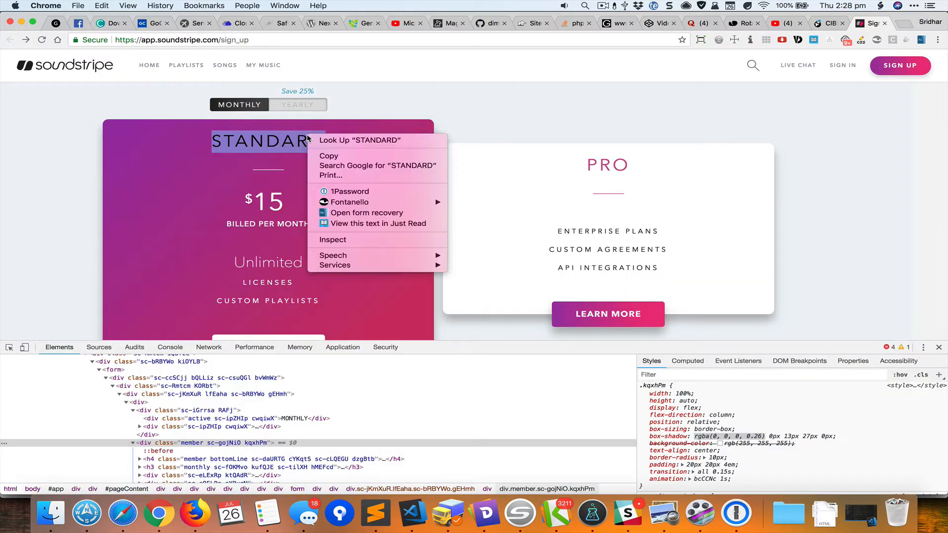
pyautogui.moveTo(395, 206)
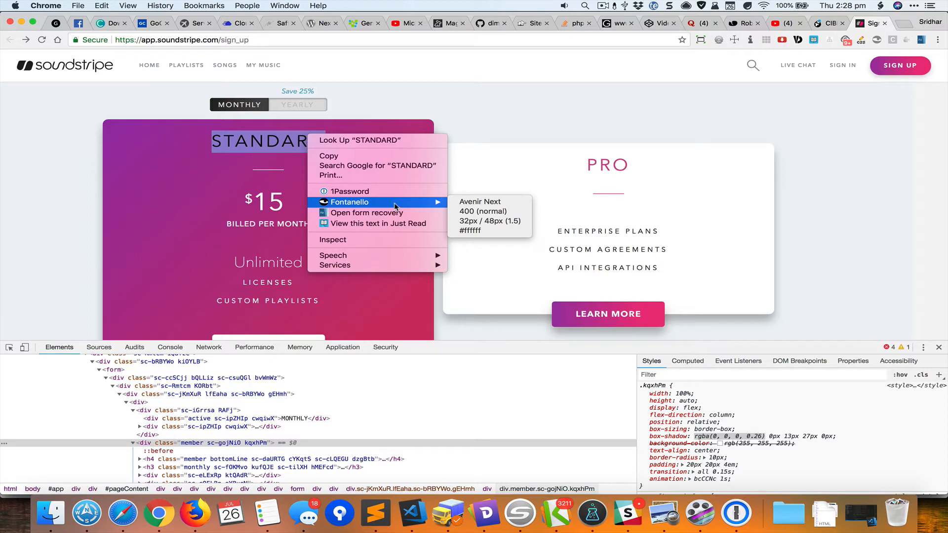
pyautogui.click(504, 143)
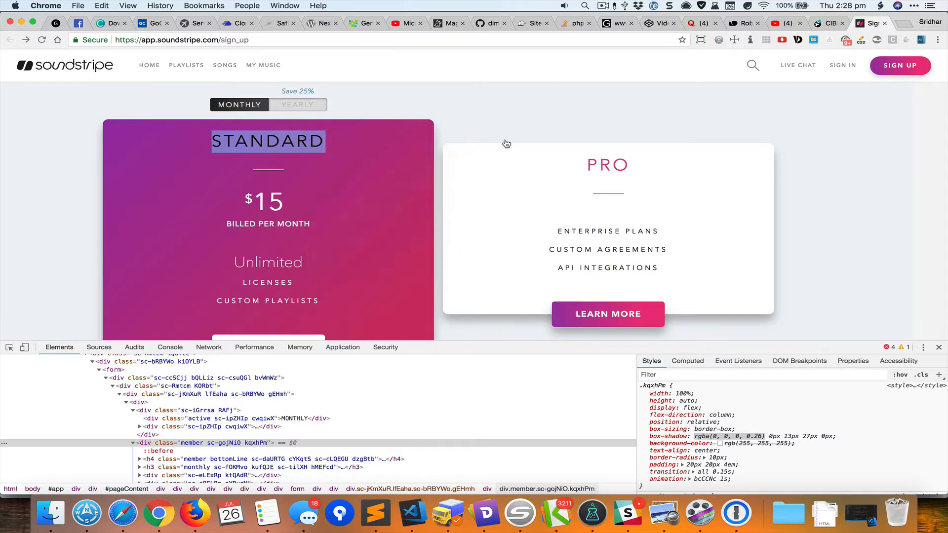
pyautogui.press('super+grave')
pyautogui.click(49, 273)
pyautogui.write('32')
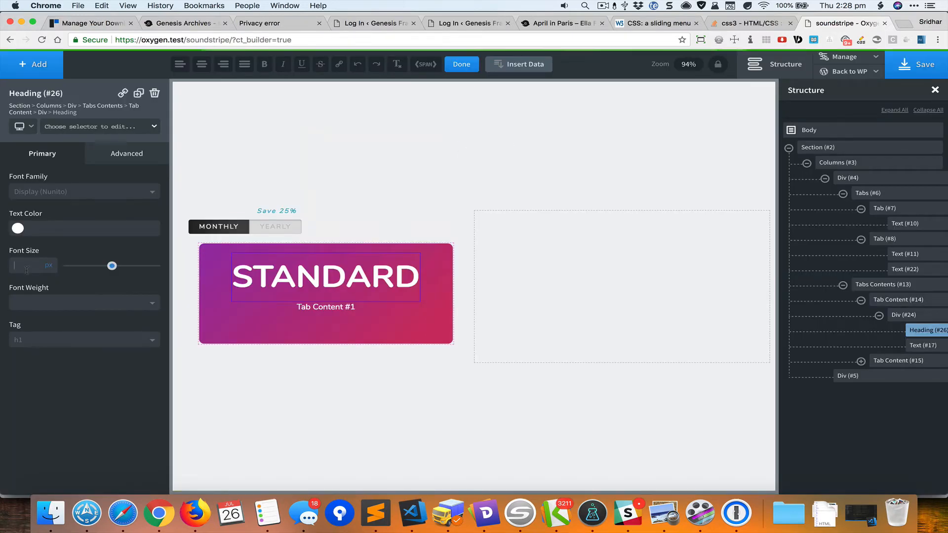
pyautogui.click(33, 305)
pyautogui.click(32, 378)
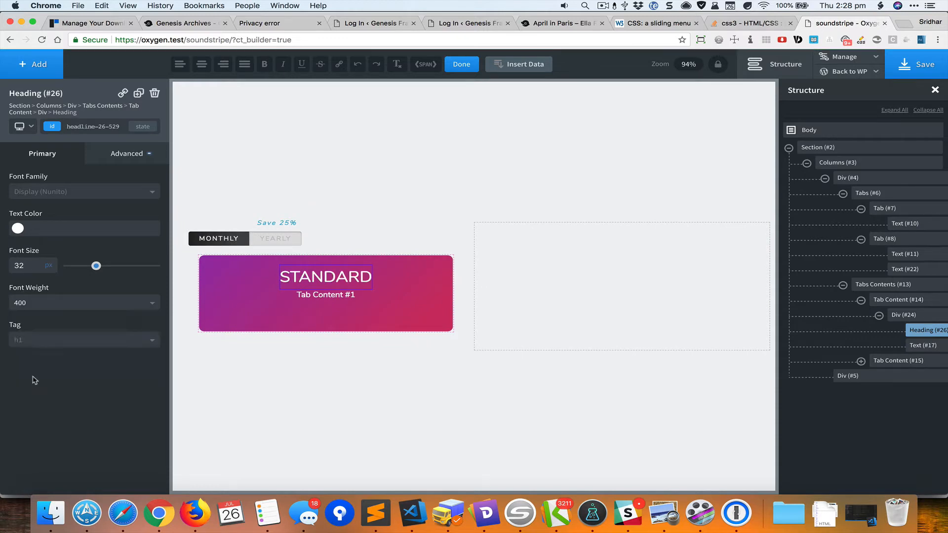
pyautogui.click(82, 342)
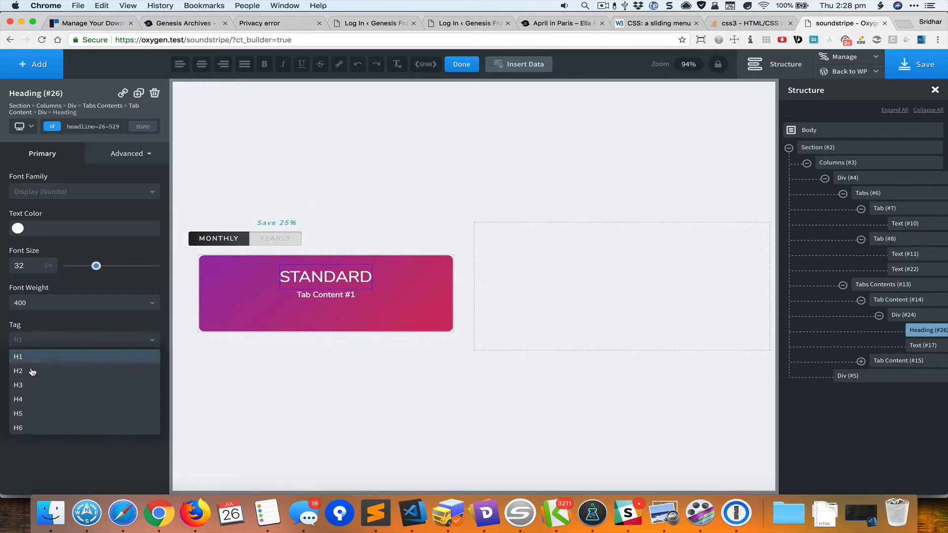
pyautogui.click(31, 371)
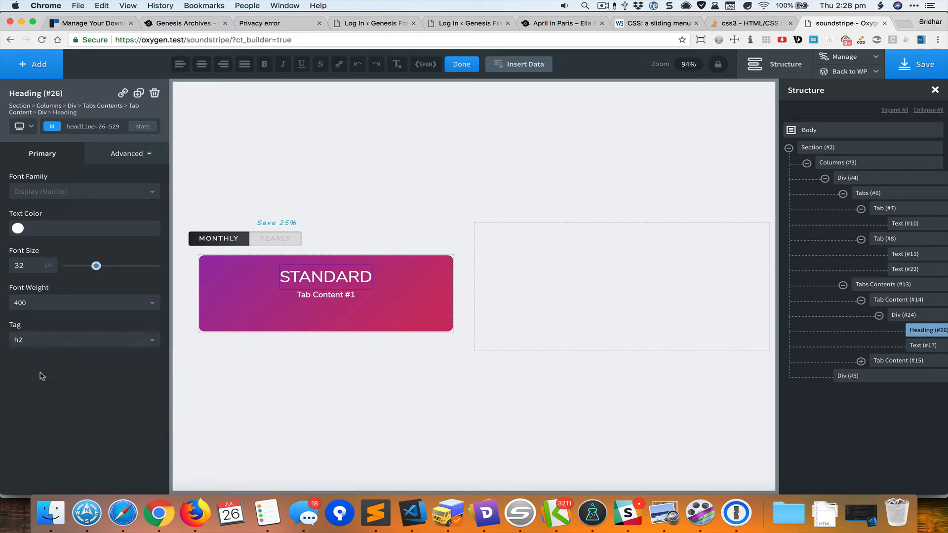
# Step: Increase the STANDARD heading's bottom margin to about 33 px and compare the spacing with Soundstripe's card
pyautogui.click(403, 193)
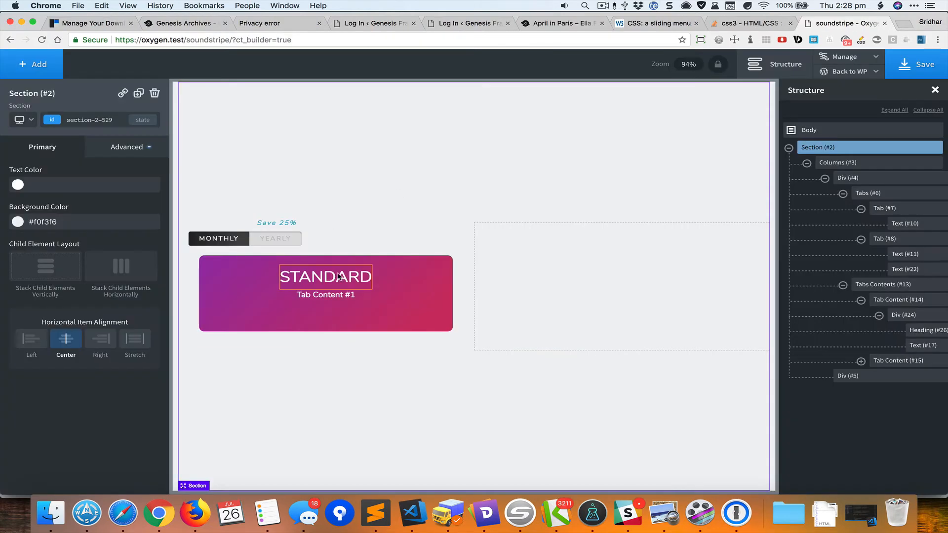
pyautogui.click(342, 276)
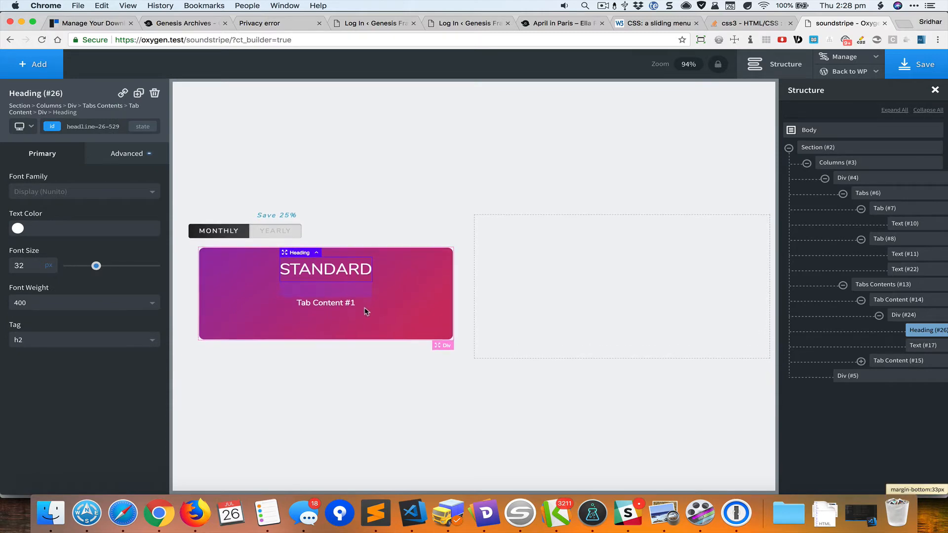
pyautogui.click(335, 386)
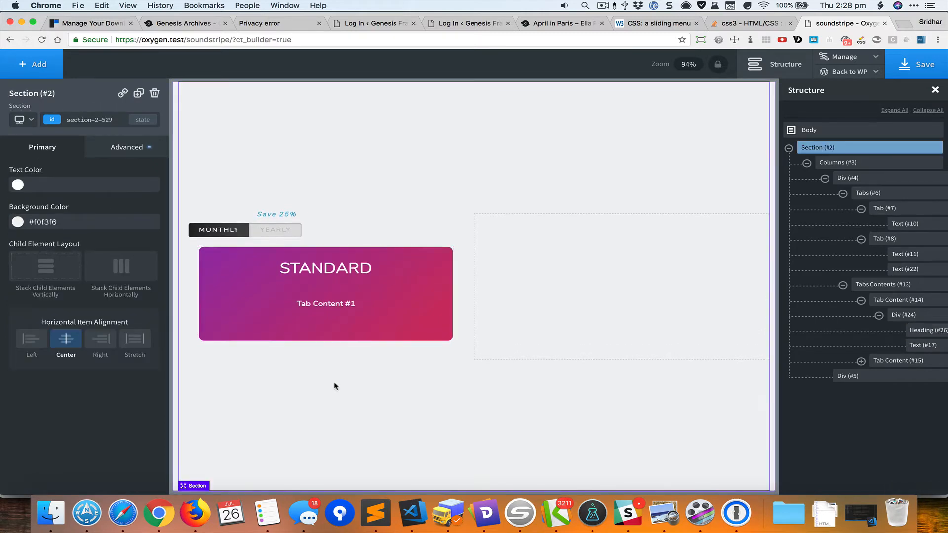
pyautogui.press('super+grave')
pyautogui.press('super+grave')
# Step: Set the STANDARD heading's letter spacing to 2 px at ID level
pyautogui.click(346, 263)
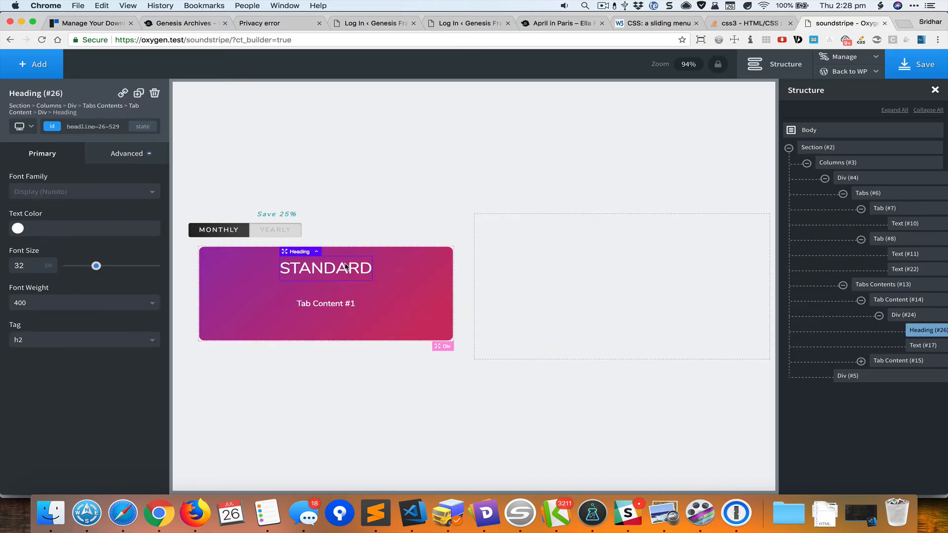
pyautogui.click(144, 154)
pyautogui.click(107, 263)
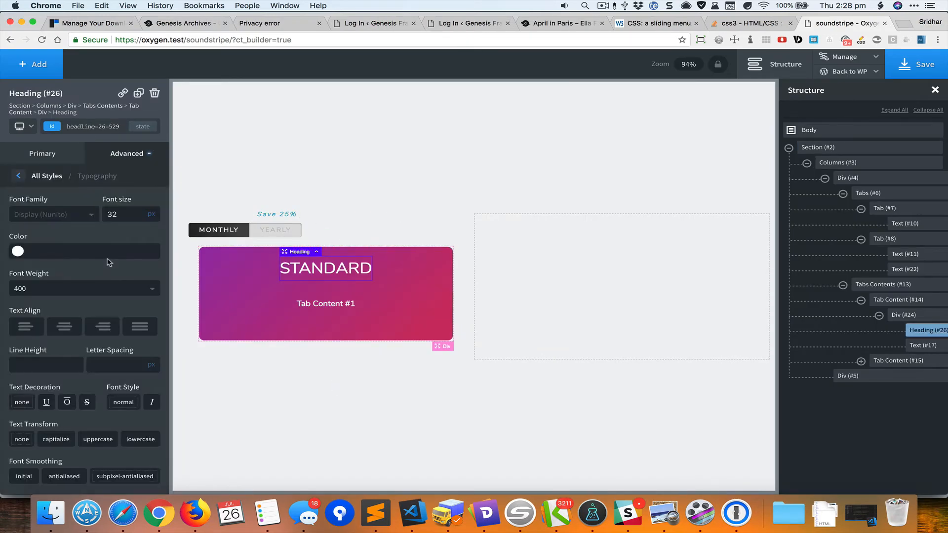
pyautogui.click(114, 365)
pyautogui.write('2')
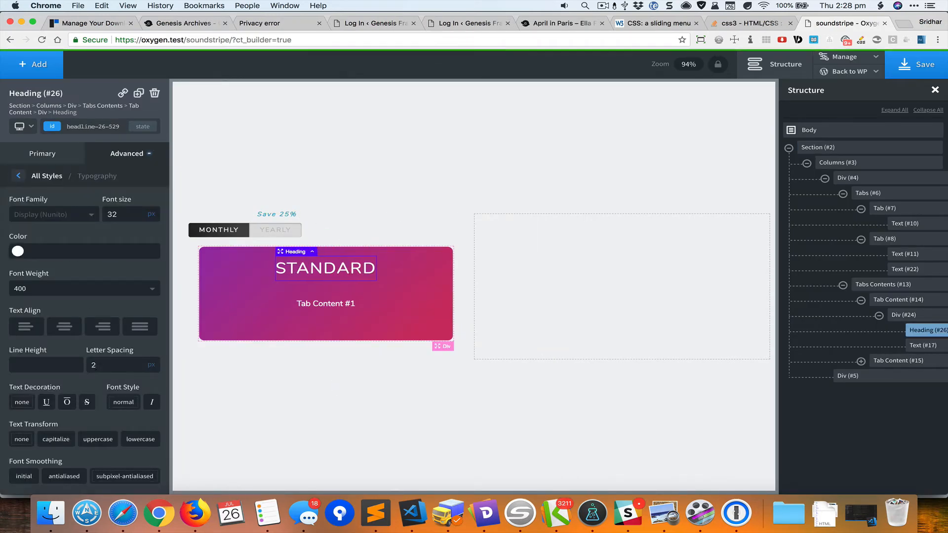
# Step: Compare with Soundstripe's STANDARD title and set the heading's letter spacing to 3 px
pyautogui.press('super+grave')
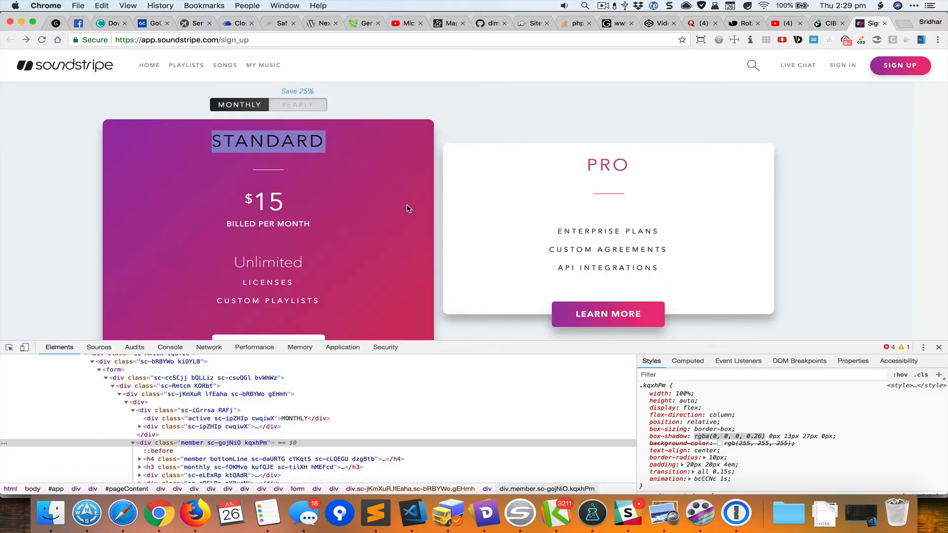
pyautogui.press('super+grave')
pyautogui.press('super+grave')
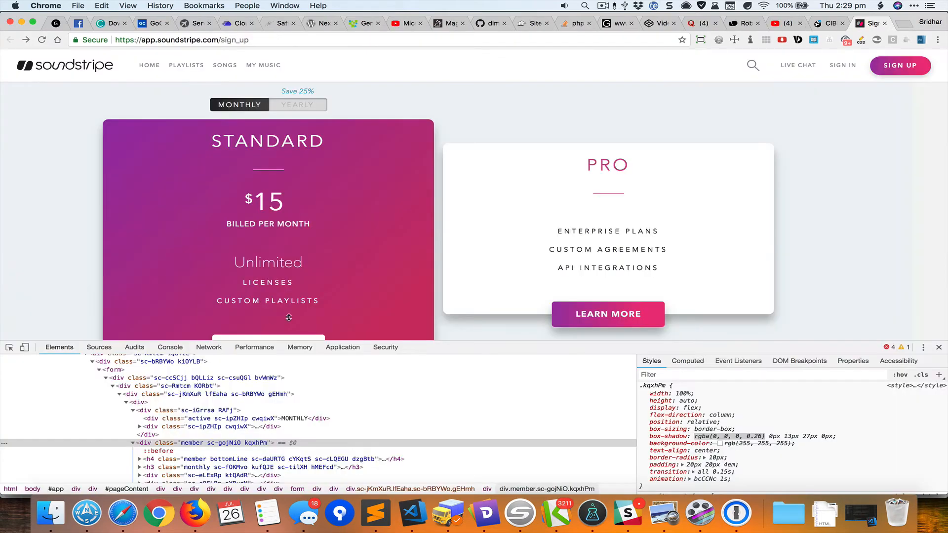
pyautogui.press('super+grave')
pyautogui.press('super+a')
pyautogui.write('3')
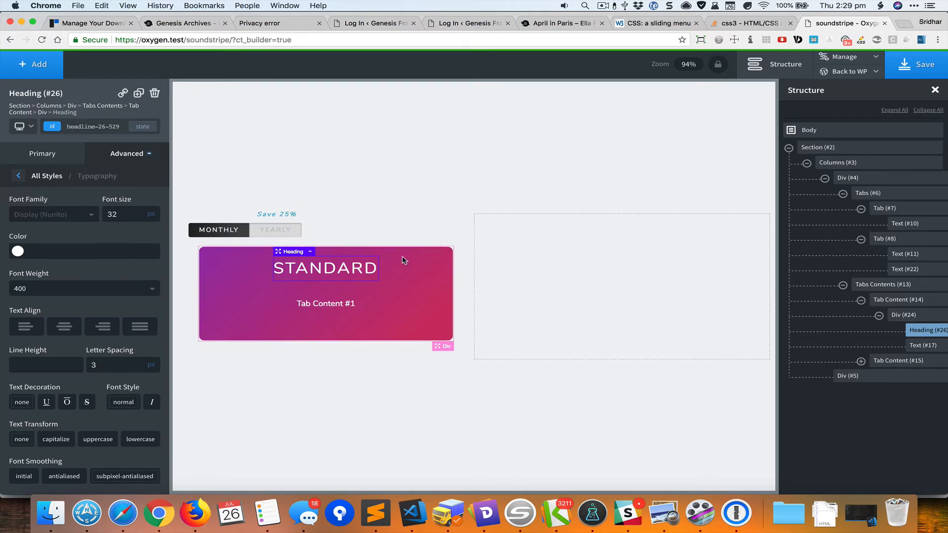
# Step: Inspect the ::before pseudo-element and its styles that draw the divider line under Soundstripe's STANDARD title
pyautogui.press('super+grave')
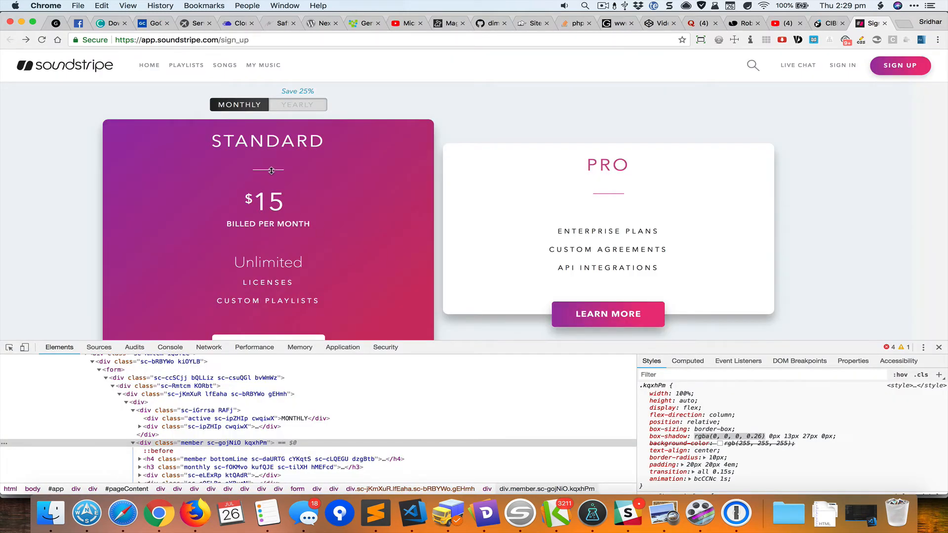
pyautogui.click(9, 348)
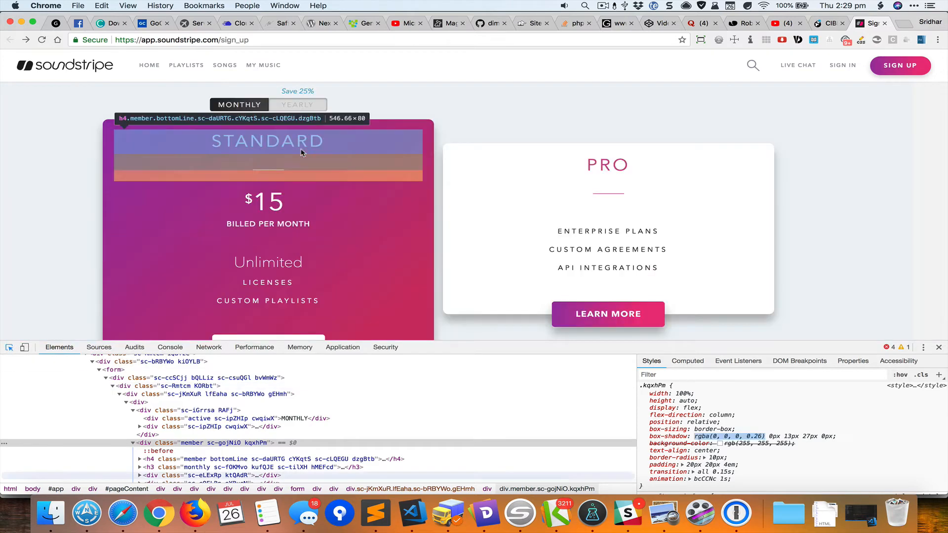
pyautogui.click(282, 162)
pyautogui.scroll(-1, 150, 433)
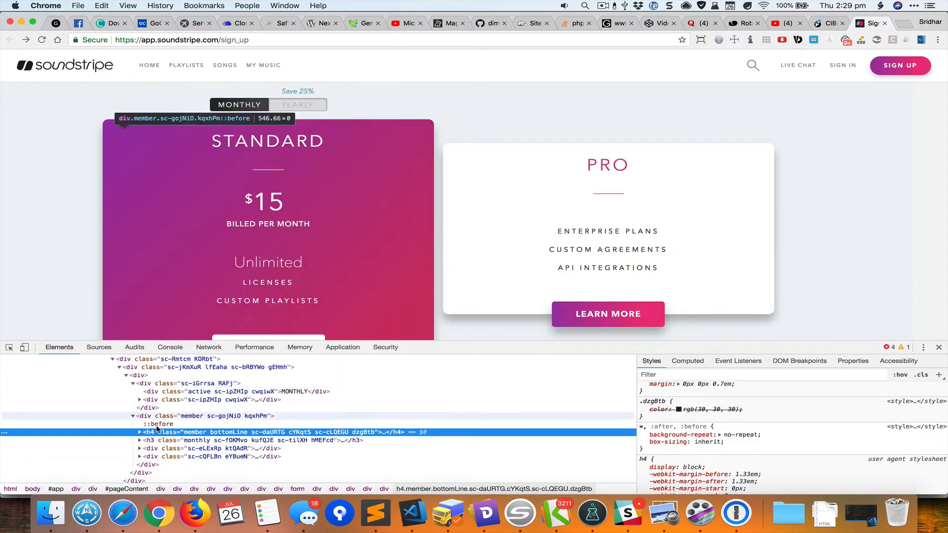
pyautogui.click(140, 433)
pyautogui.click(157, 441)
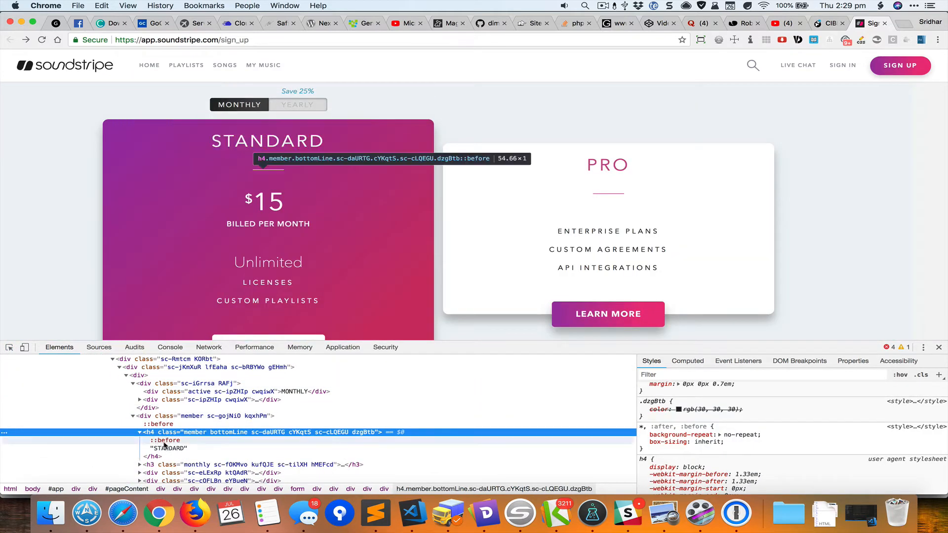
pyautogui.scroll(5, 769, 404)
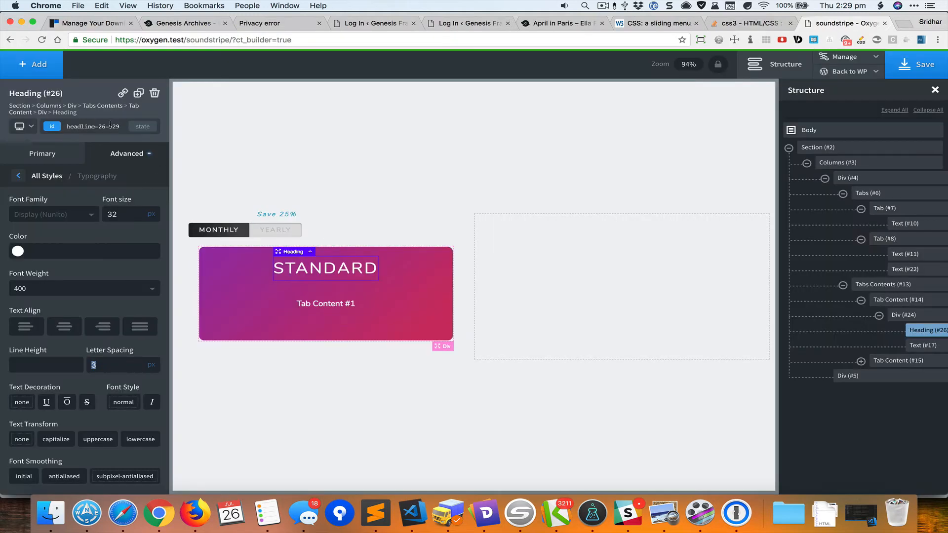
# Step: Add the class my-price-heading to the STANDARD heading
pyautogui.click(110, 125)
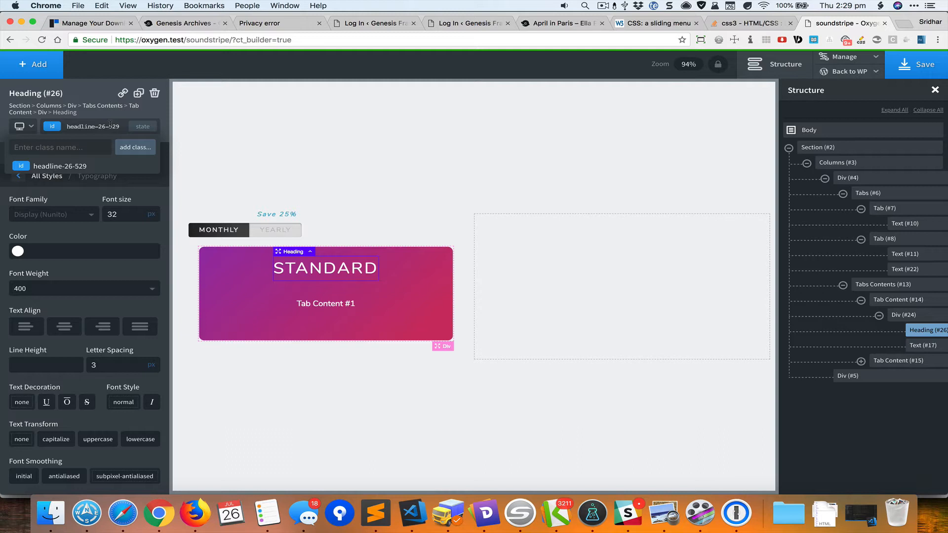
pyautogui.write('my-price-heading')
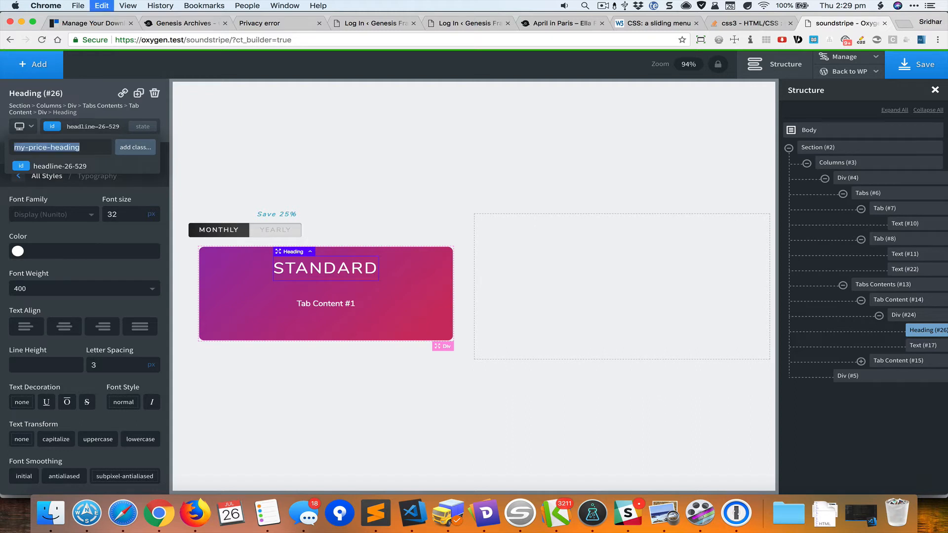
pyautogui.press('Return')
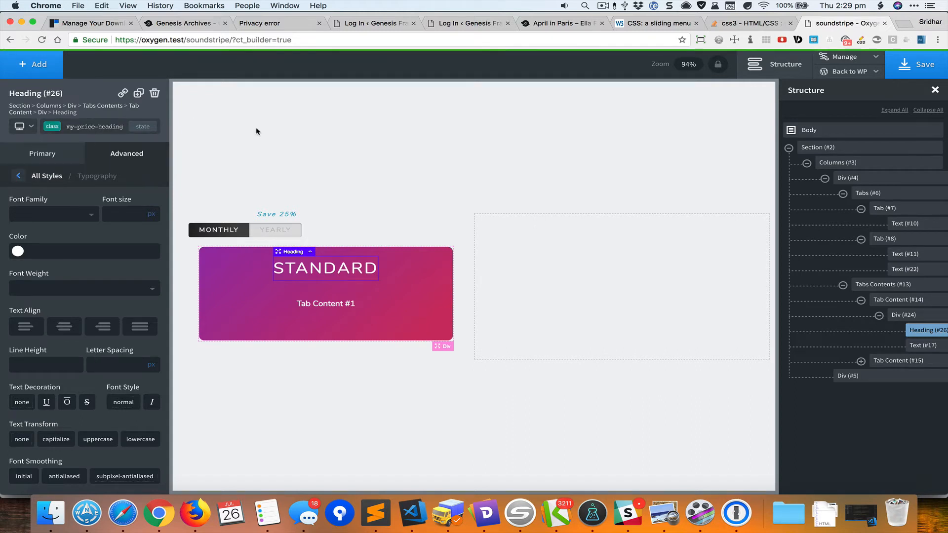
# Step: Add a Code Block directly under Body and comment out its default PHP echo "hello world!" line
pyautogui.click(826, 130)
pyautogui.click(48, 72)
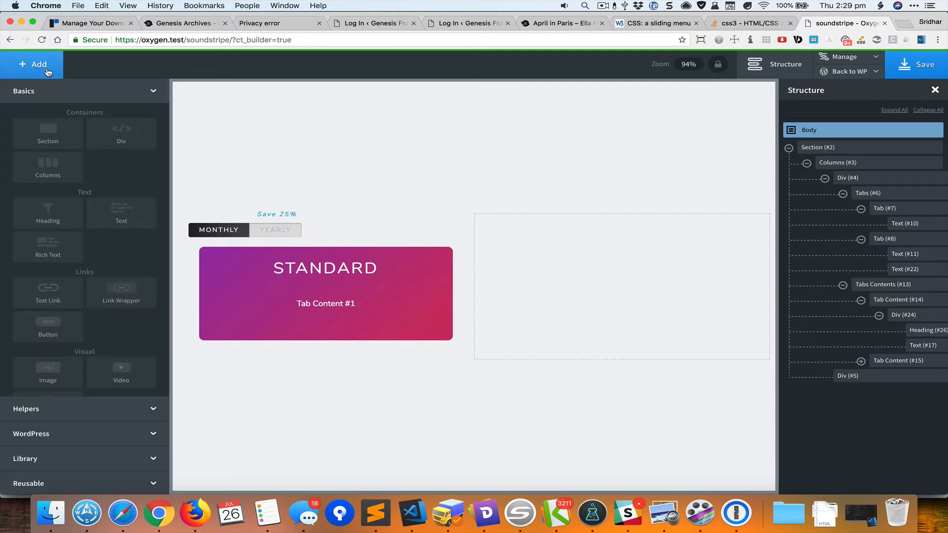
pyautogui.click(61, 372)
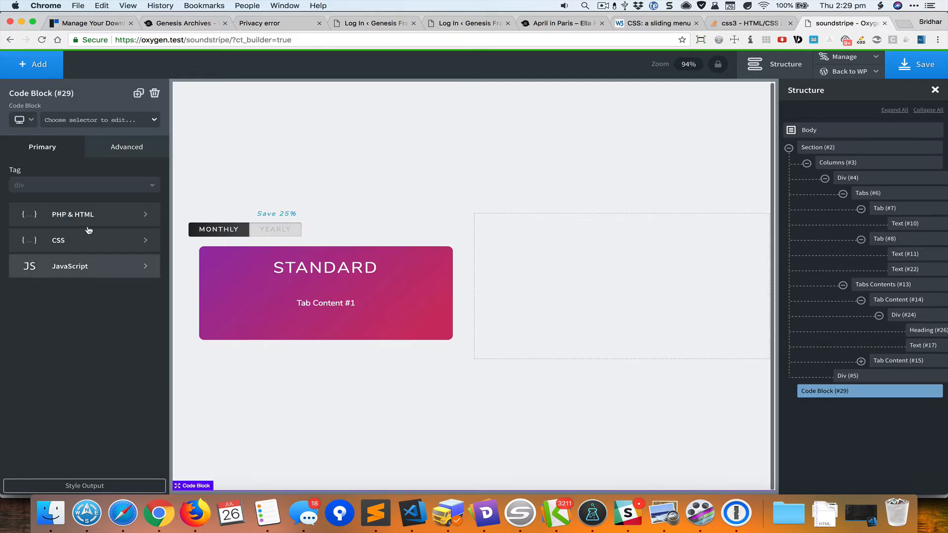
pyautogui.click(81, 217)
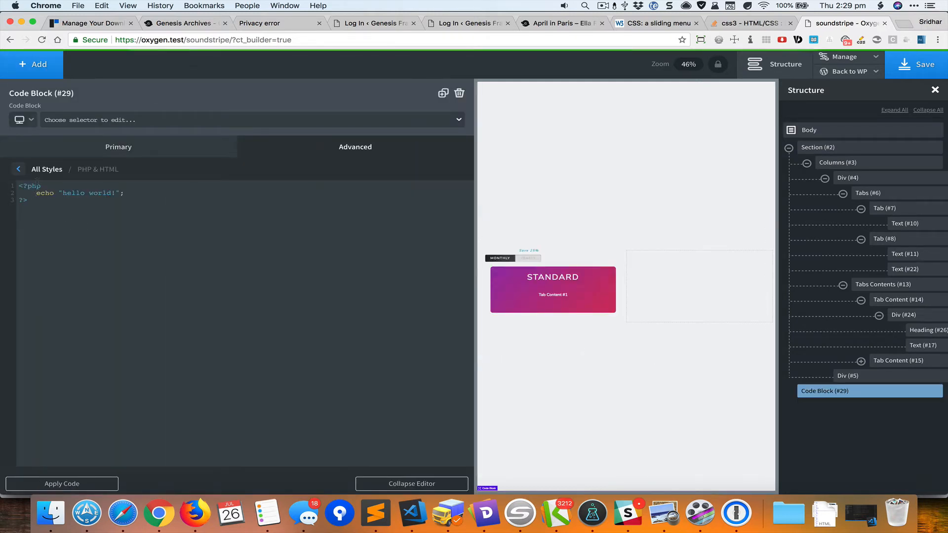
pyautogui.write('//')
pyautogui.click(139, 144)
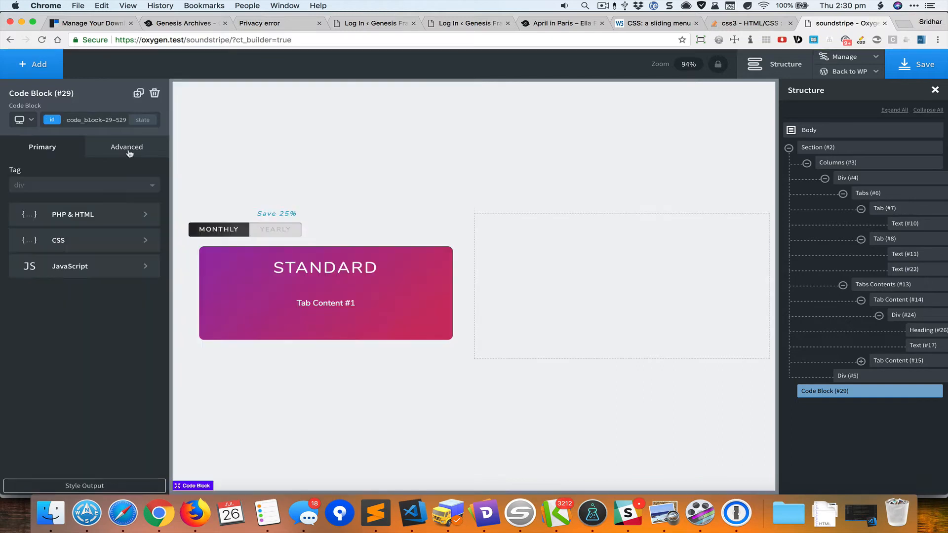
# Step: Start an empty .my-price-heading::after rule in the Code Block's CSS
pyautogui.click(124, 239)
pyautogui.write('.my-price-heading')
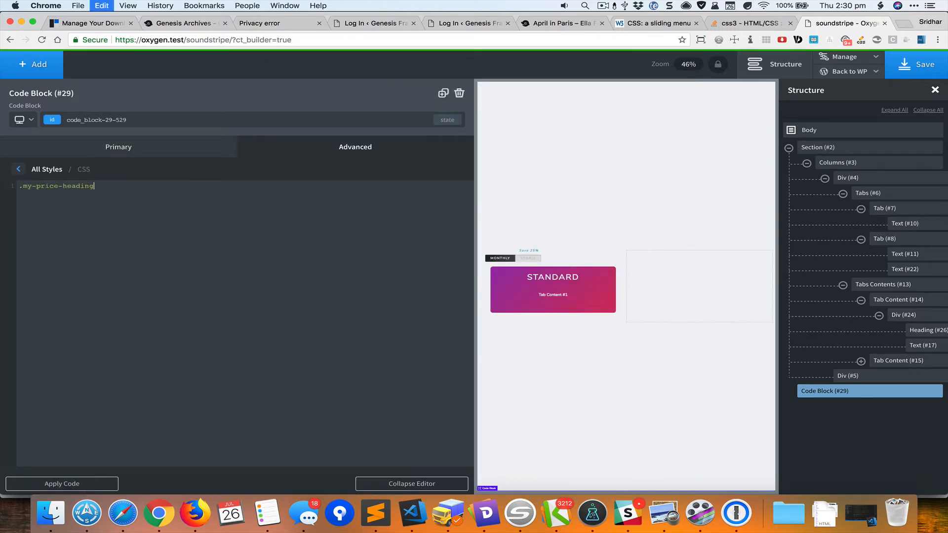
pyautogui.write('::afe')
pyautogui.press('Up')
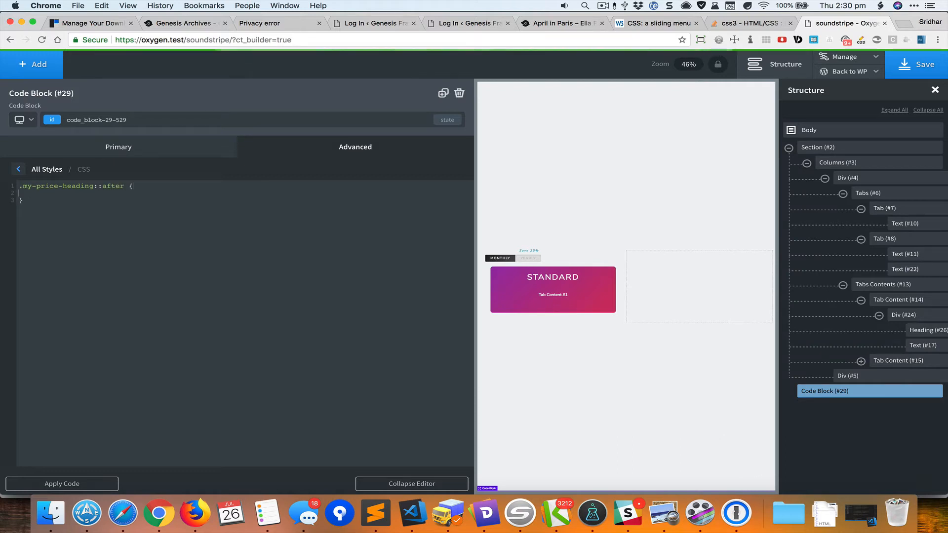
pyautogui.press('Tab')
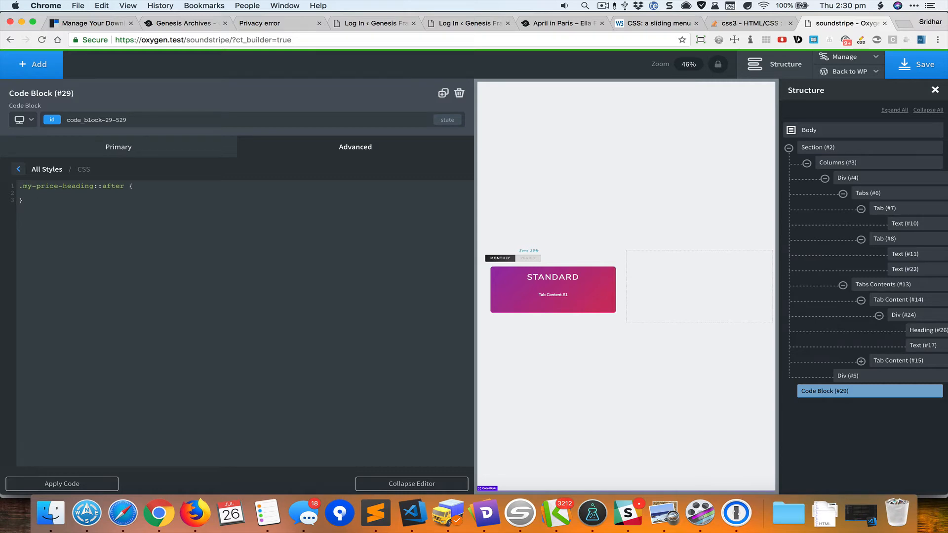
# Step: Copy the ::before declarations of Soundstripe's STANDARD divider line and paste them into the .my-price-heading::after rule
pyautogui.press('super+grave')
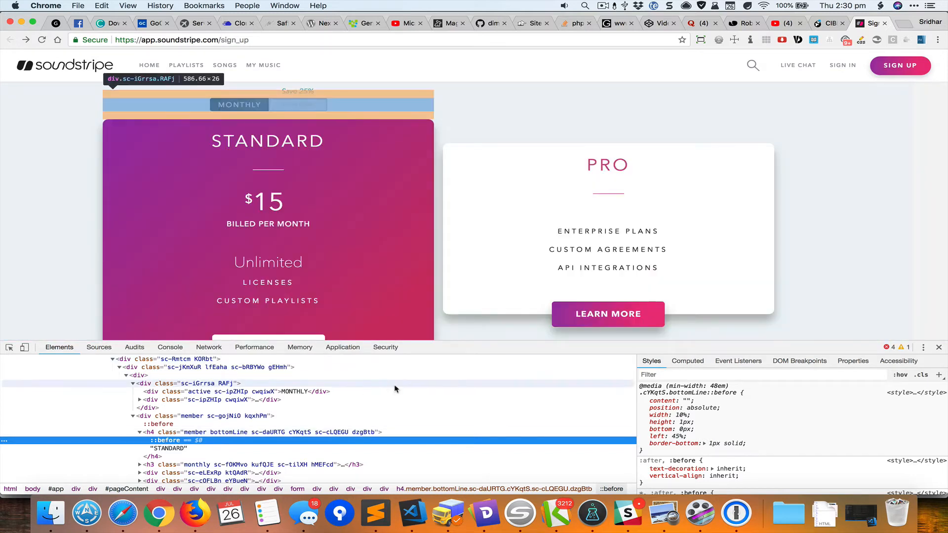
pyautogui.moveTo(651, 398); pyautogui.dragTo(754, 446)
pyautogui.press('super+c')
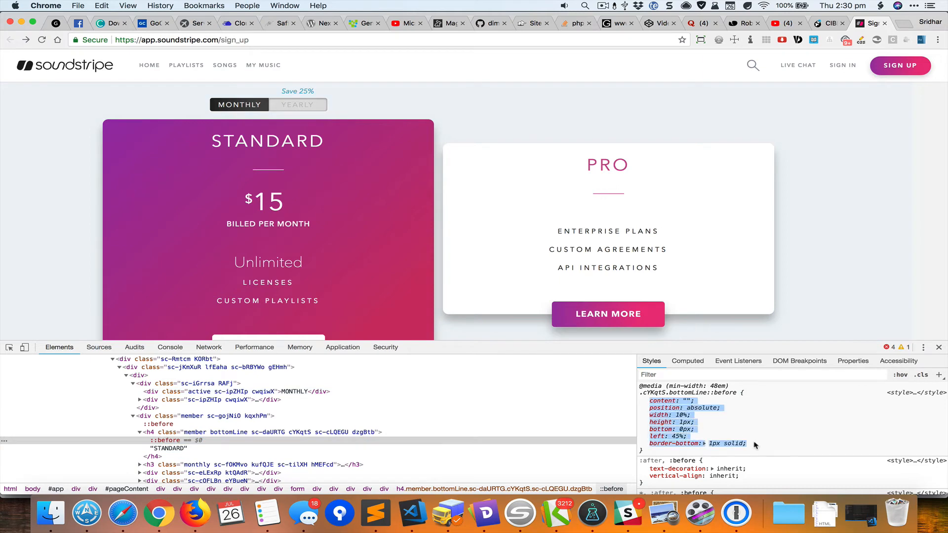
pyautogui.press('super+grave')
pyautogui.press('super+v')
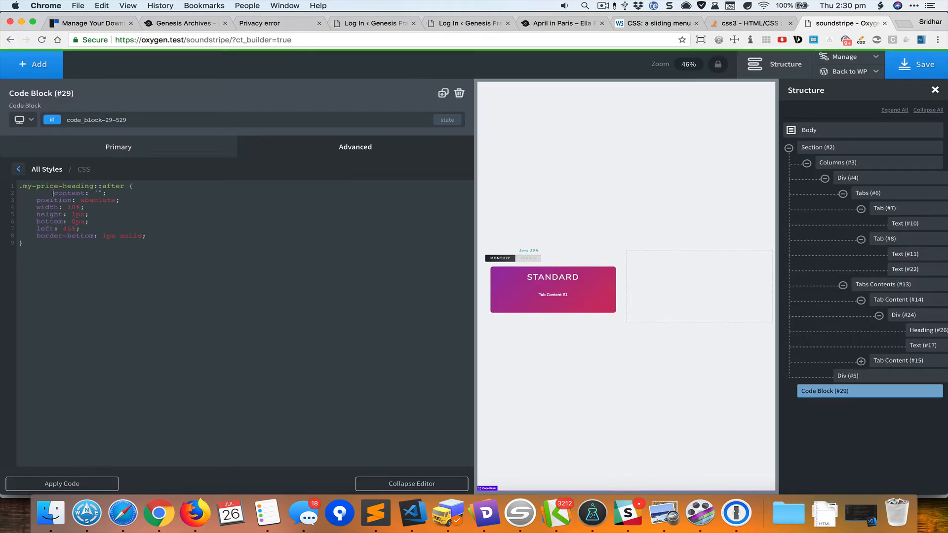
# Step: Align the pasted content declaration and set the ::after rule's bottom to 0 and left to 50%
pyautogui.press('BackSpace')
pyautogui.press('BackSpace')
pyautogui.press('BackSpace')
pyautogui.press('BackSpace')
pyautogui.press('Return')
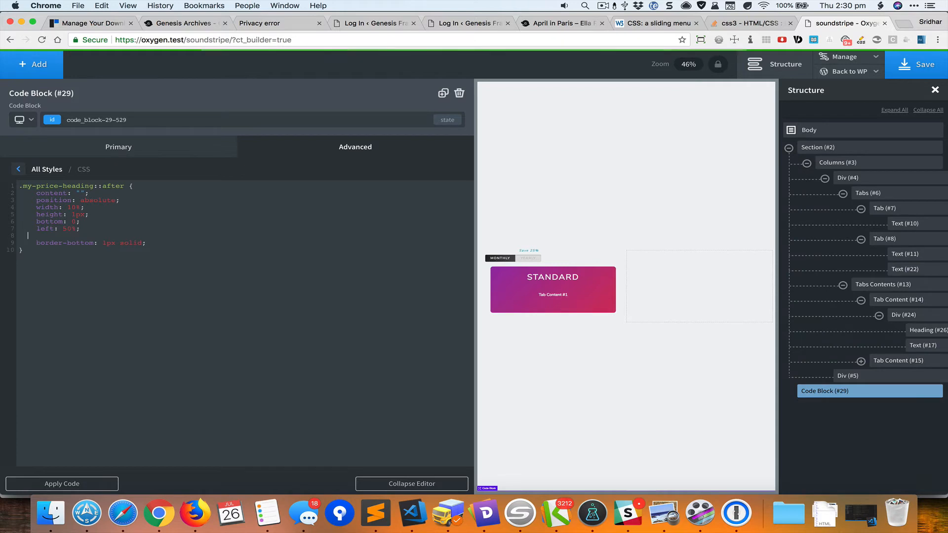
# Step: Insert the absolute-centering snippet below the left declaration, keeping only its -webkit-transform and transform lines
pyautogui.hotkey('ctrl', 'shift', 's')
pyautogui.press('Return')
pyautogui.write('position: absolute; top: 50%; left: 50%; -webkit-transform: translate(-50%, -50%); transform: translate(-50%, -50%);')
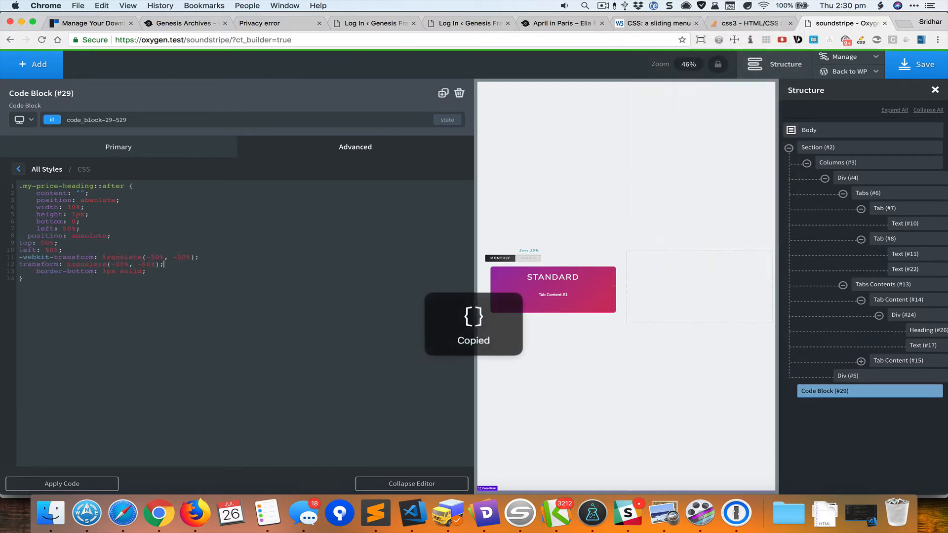
pyautogui.press('super+Left')
pyautogui.hotkey('shift', 'Down')
pyautogui.hotkey('shift', 'Down')
pyautogui.hotkey('shift', 'Down')
pyautogui.press('BackSpace')
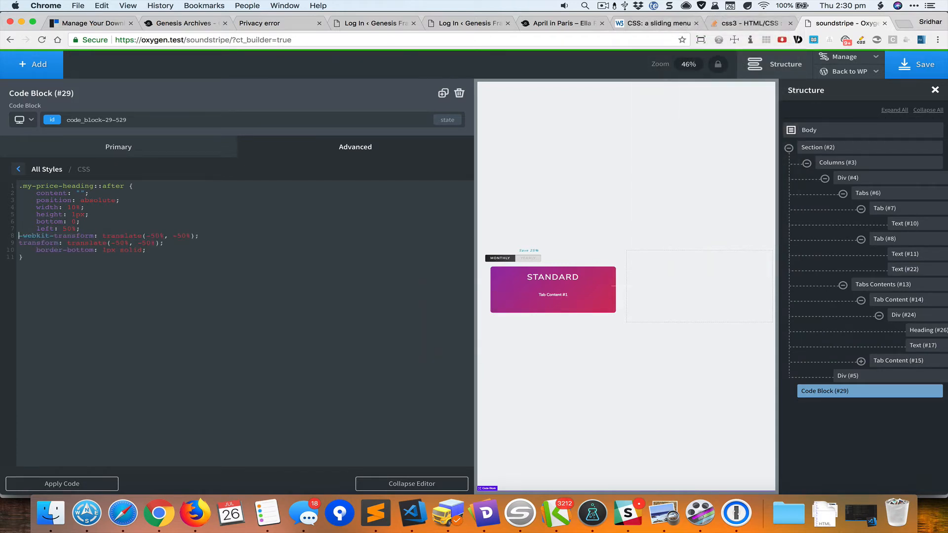
# Step: Indent the two transform declarations, set both to translate(-50%, 0), and collapse the code editor
pyautogui.press('Tab')
pyautogui.press('Down')
pyautogui.press('Right')
pyautogui.moveTo(20, 236); pyautogui.dragTo(170, 243)
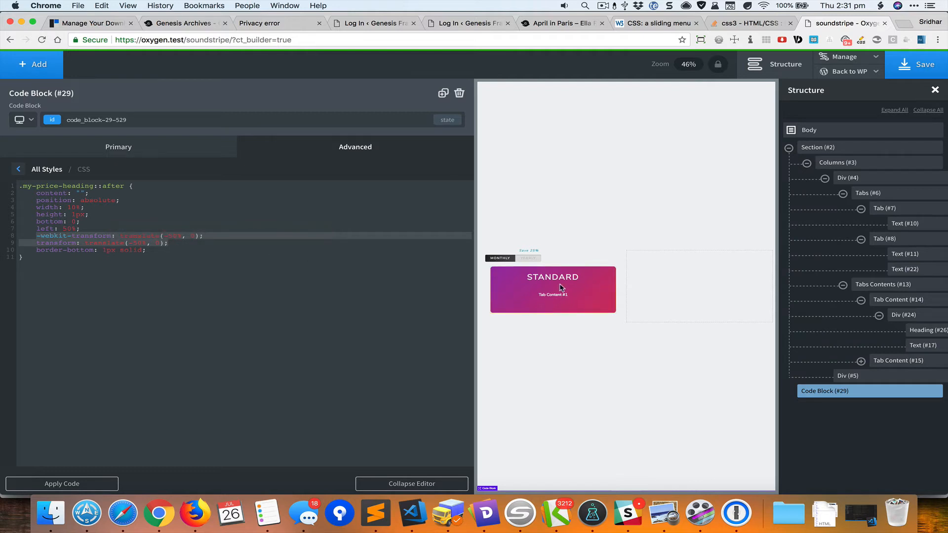
pyautogui.click(166, 243)
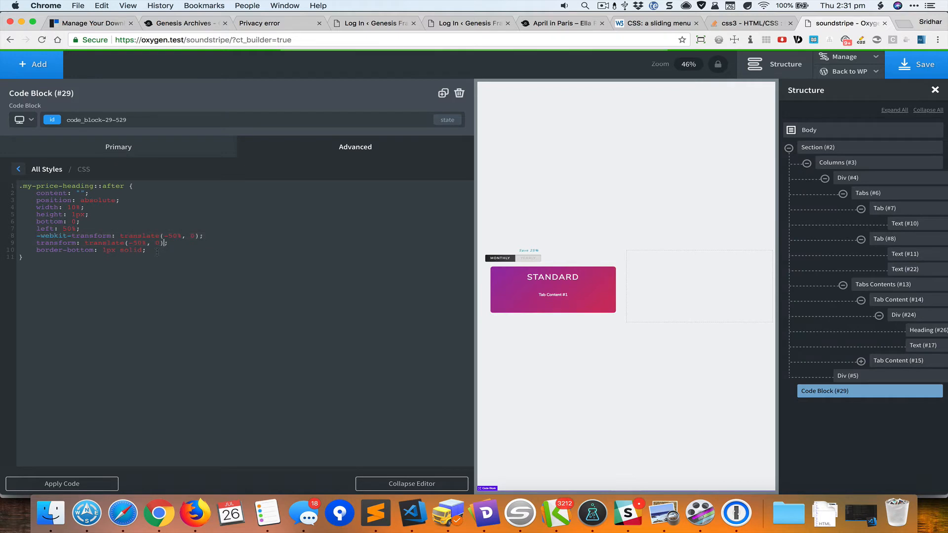
pyautogui.click(143, 250)
pyautogui.click(411, 483)
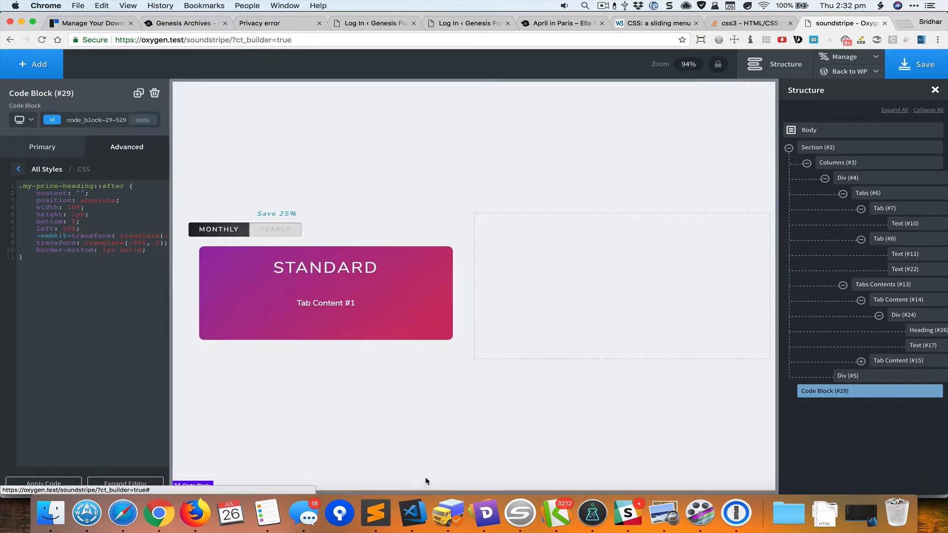
# Step: Set the STANDARD heading's position to relative
pyautogui.click(311, 273)
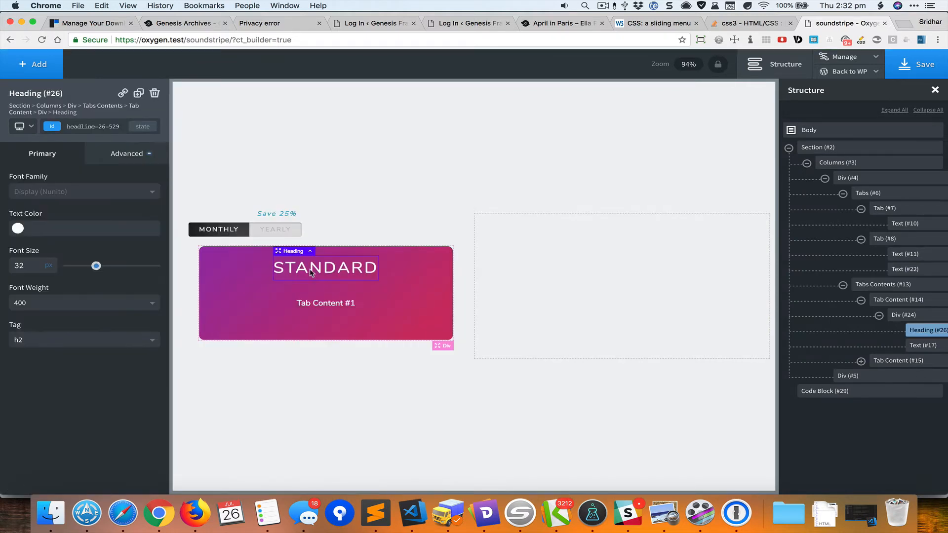
pyautogui.click(144, 157)
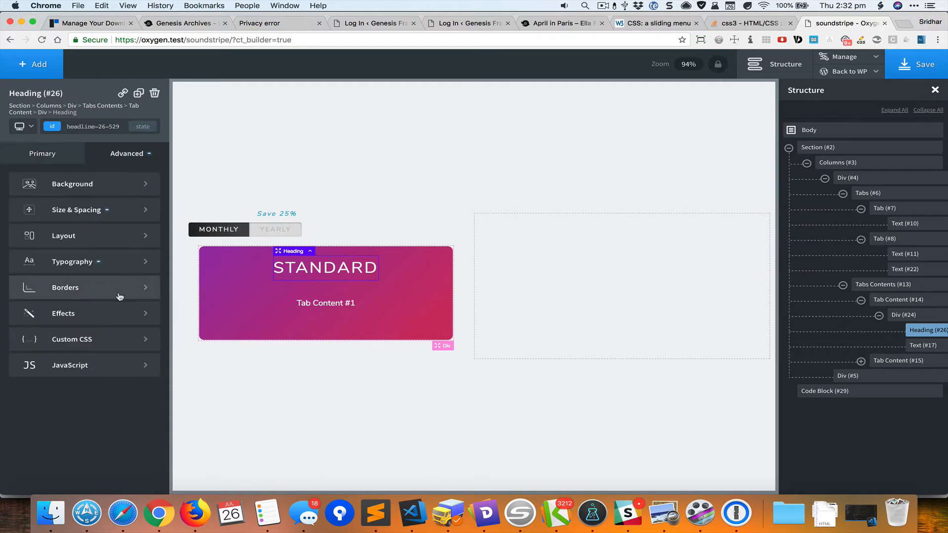
pyautogui.click(135, 216)
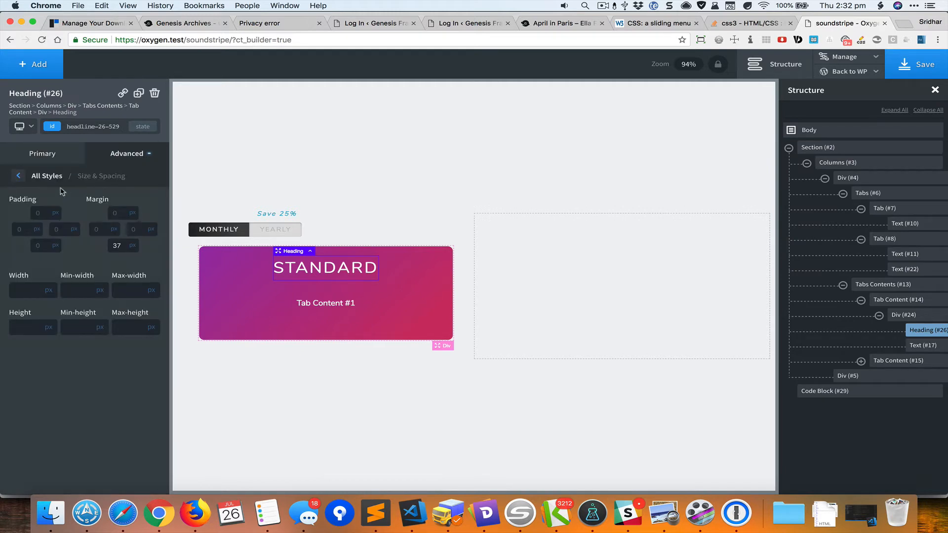
pyautogui.click(42, 179)
pyautogui.click(79, 236)
pyautogui.scroll(-3, 88, 349)
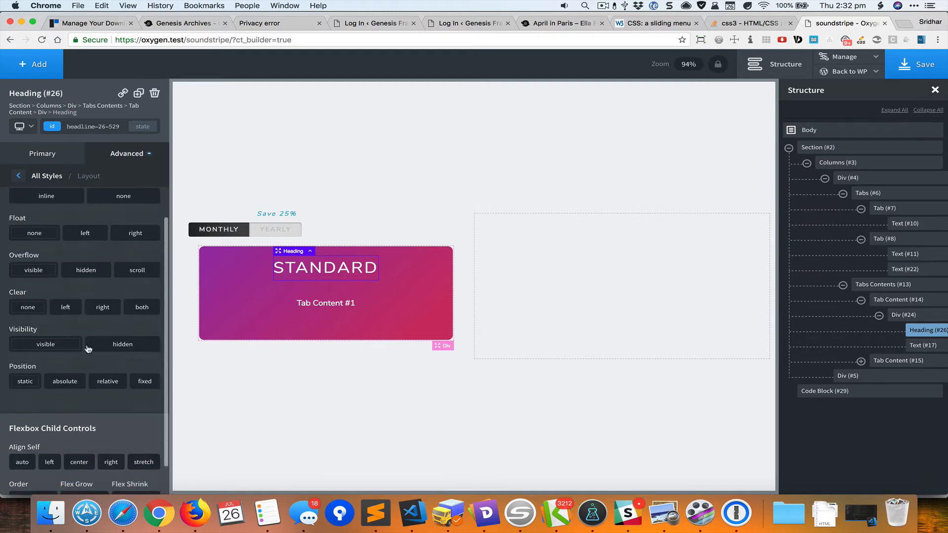
pyautogui.click(105, 356)
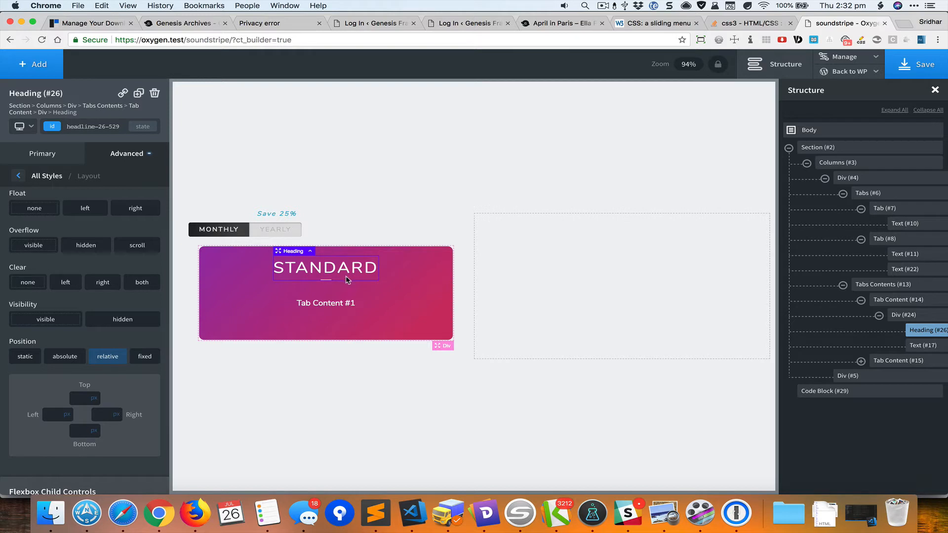
pyautogui.moveTo(347, 277); pyautogui.dragTo(347, 280)
# Step: Compare with Soundstripe's STANDARD title and set the heading's bottom padding to 30 px
pyautogui.click(47, 178)
pyautogui.click(50, 200)
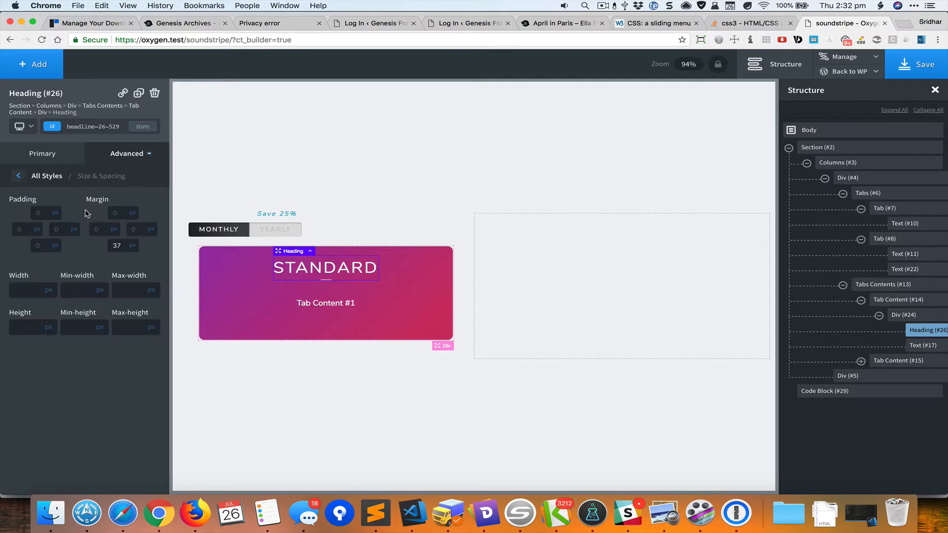
pyautogui.click(37, 246)
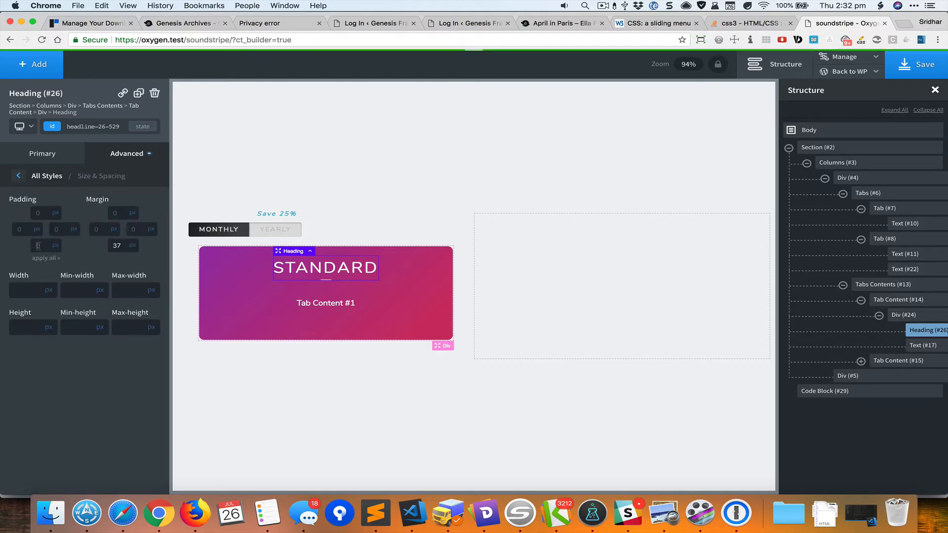
pyautogui.write('40')
pyautogui.press('super+grave')
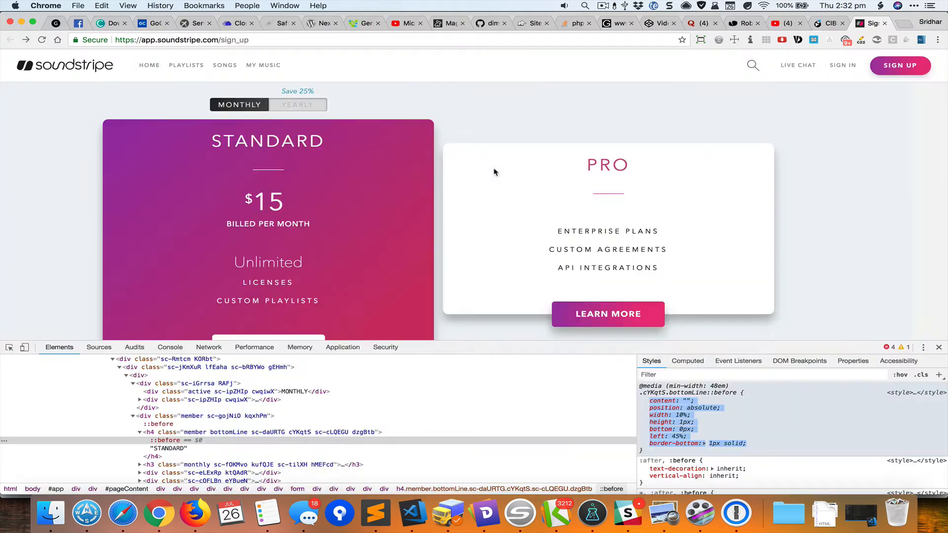
pyautogui.press('super+grave')
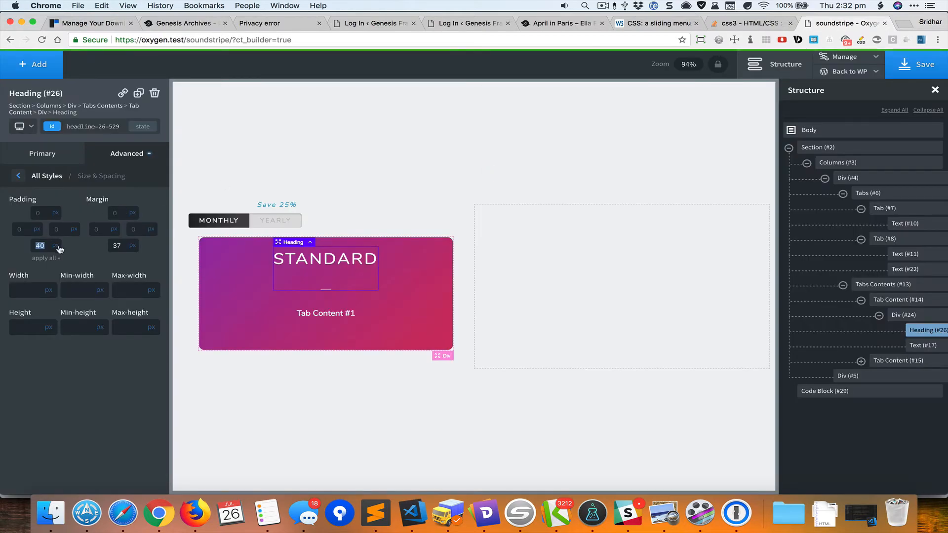
pyautogui.press('super+grave')
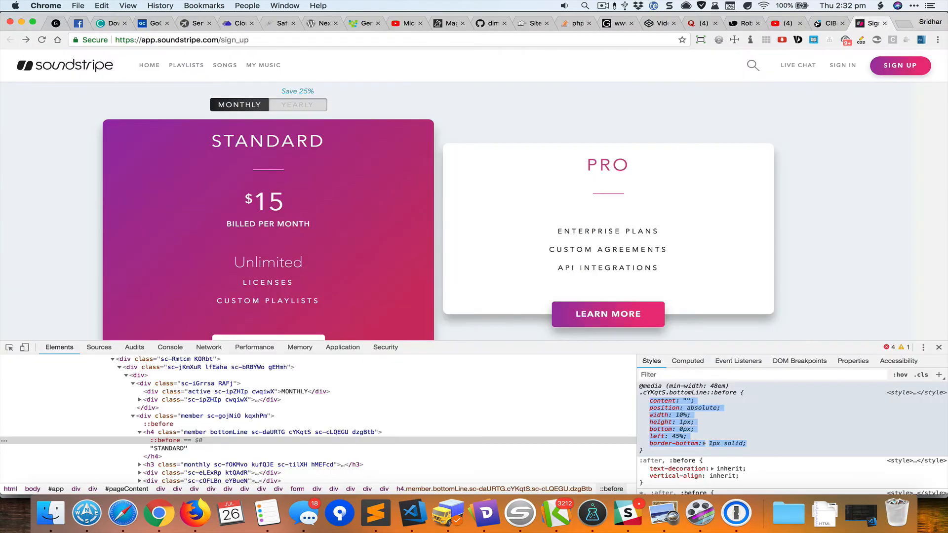
pyautogui.press('super+grave')
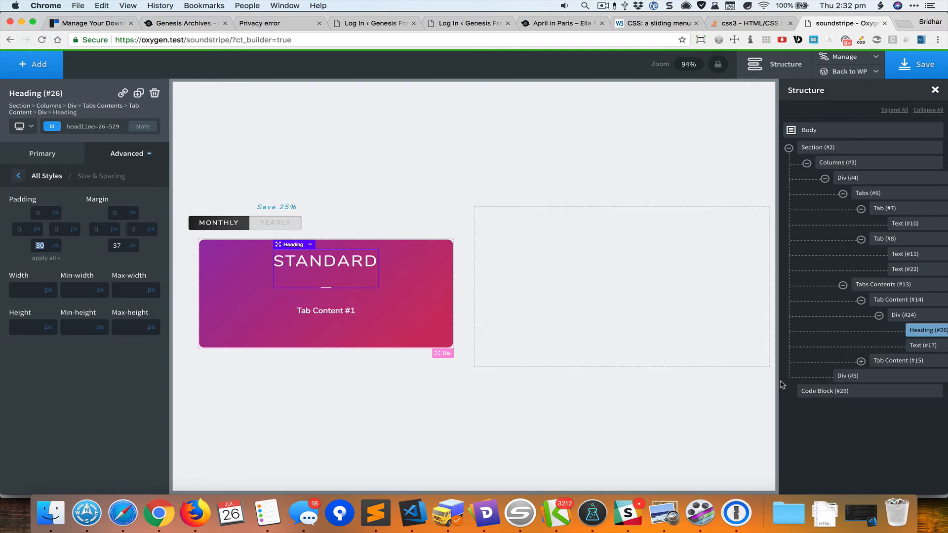
# Step: Check the computed width of Soundstripe's divider line and set the .my-price-heading::after width to 55px in the Code Block's CSS
pyautogui.click(820, 391)
pyautogui.click(117, 242)
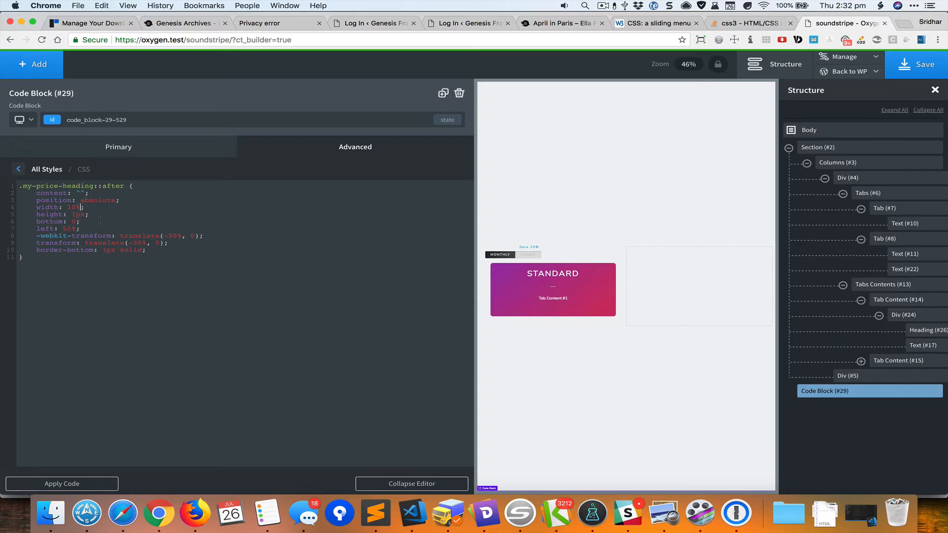
pyautogui.press('super+grave')
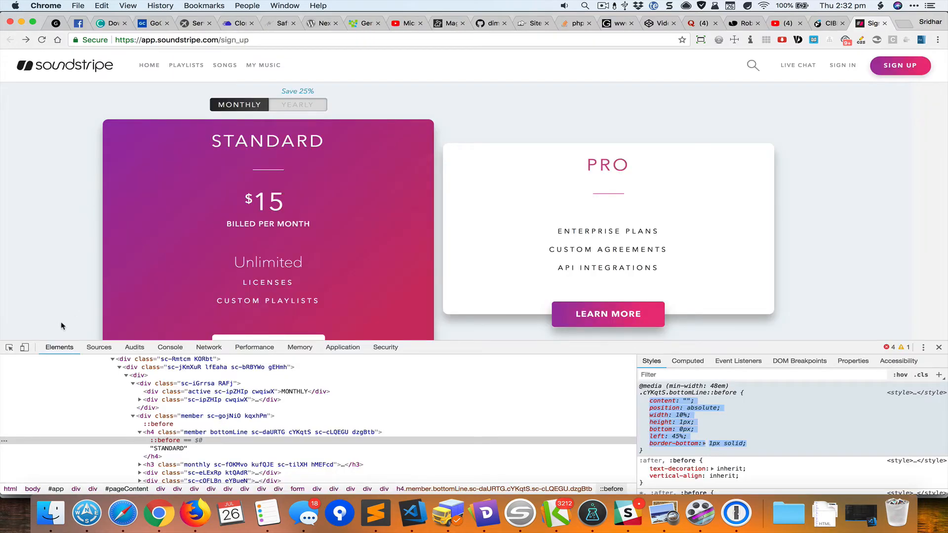
pyautogui.click(687, 361)
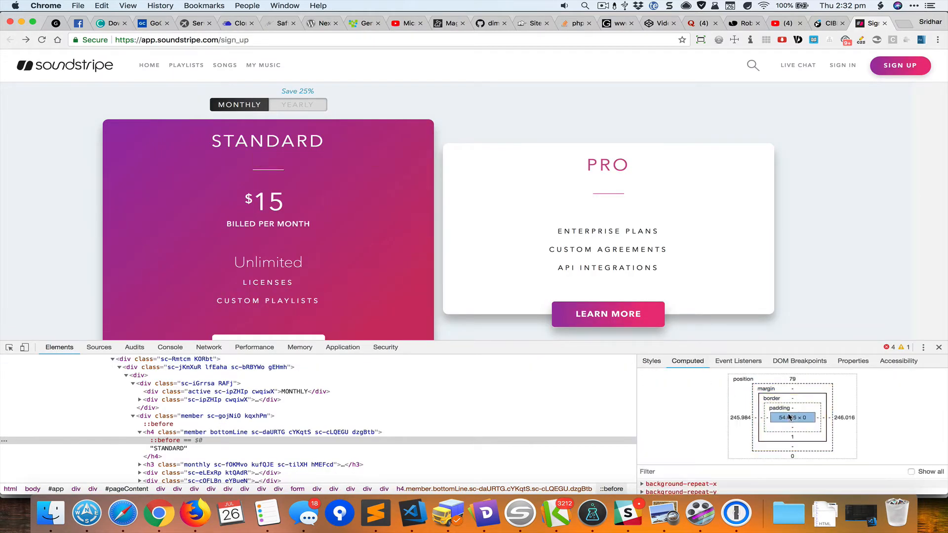
pyautogui.press('super+grave')
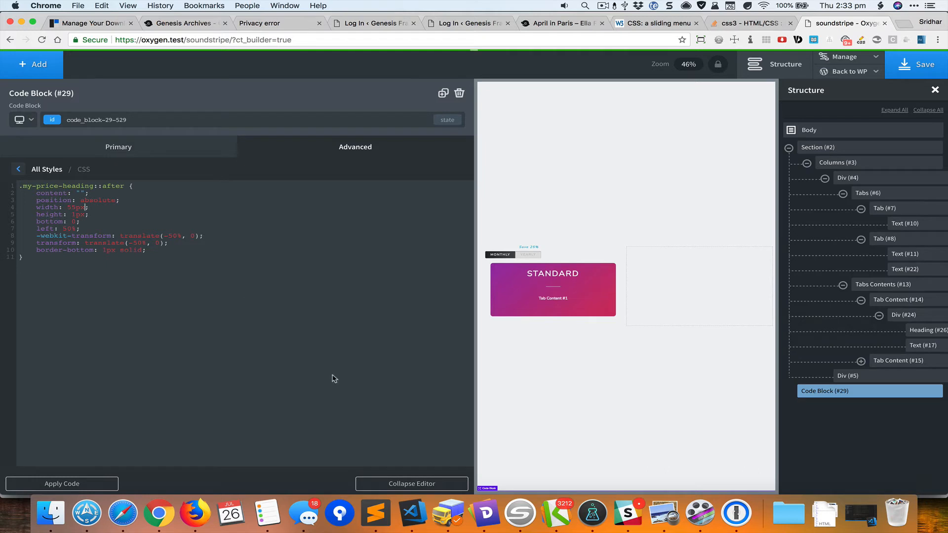
pyautogui.click(449, 485)
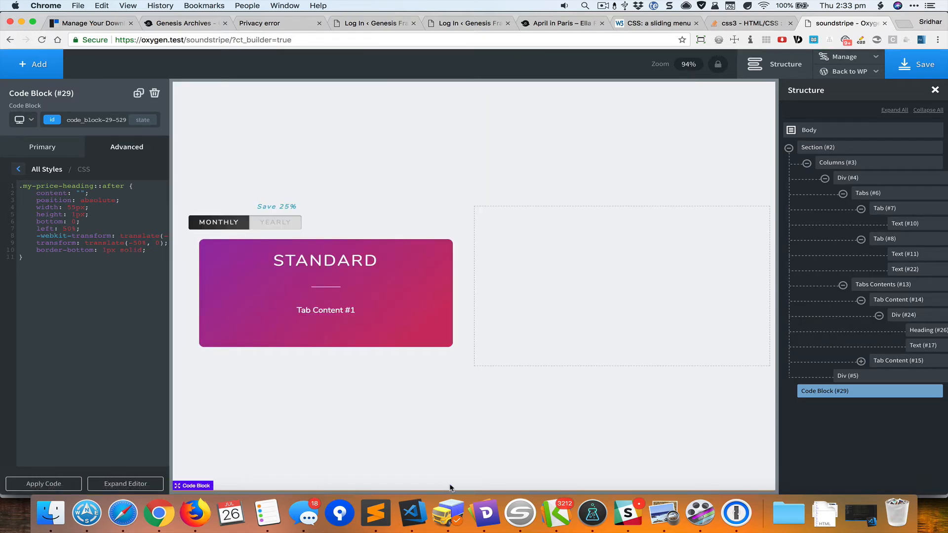
pyautogui.press('super+grave')
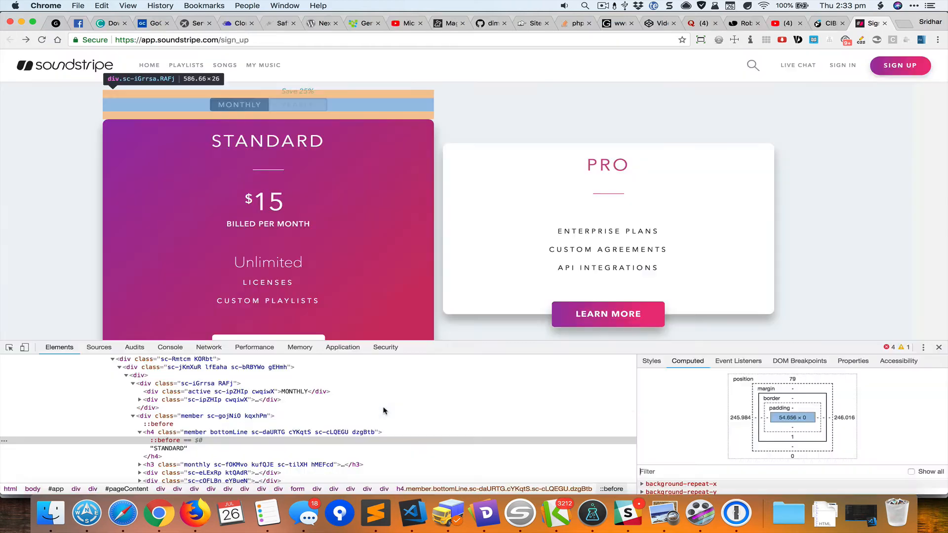
pyautogui.press('super+grave')
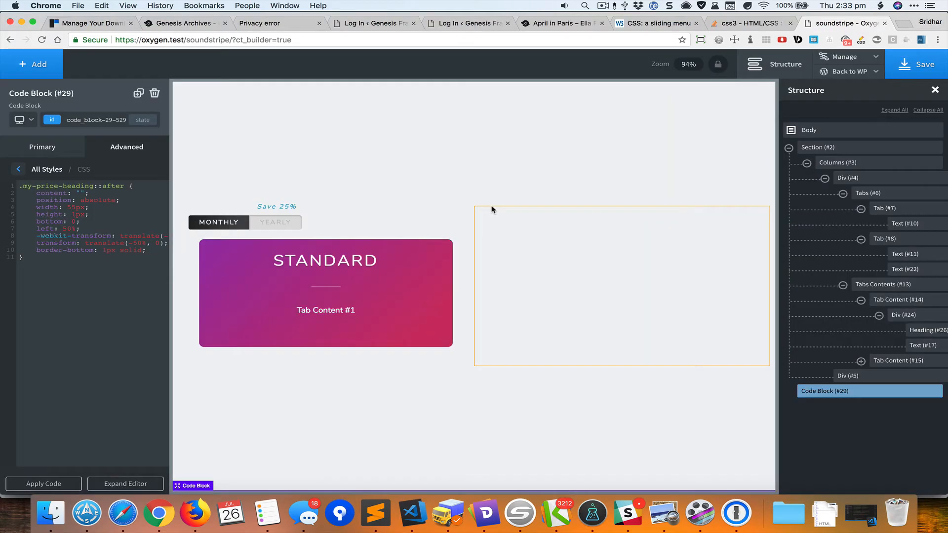
# Step: Replace the Tab Content #1 text in the Standard card with $15, using Soundstripe's price as reference
pyautogui.press('super+grave')
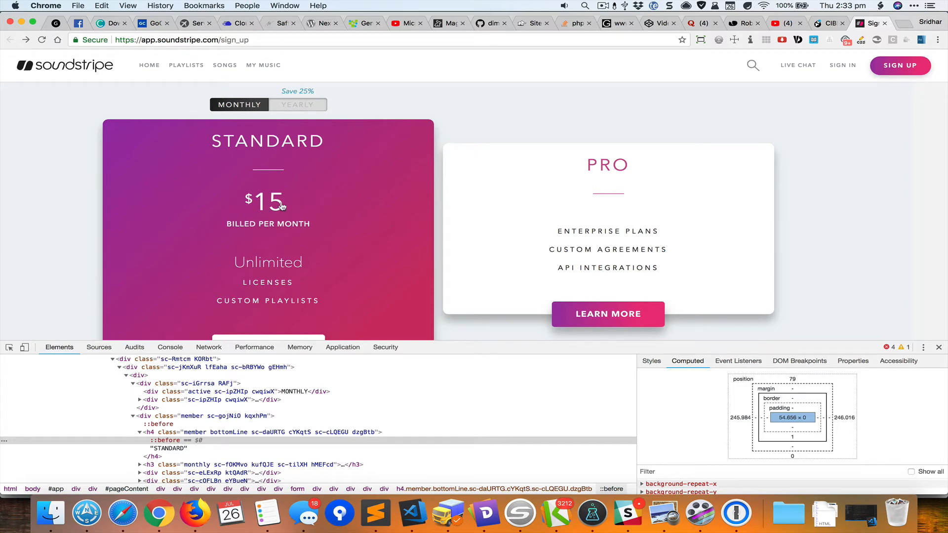
pyautogui.press('super+grave')
pyautogui.doubleClick(343, 311)
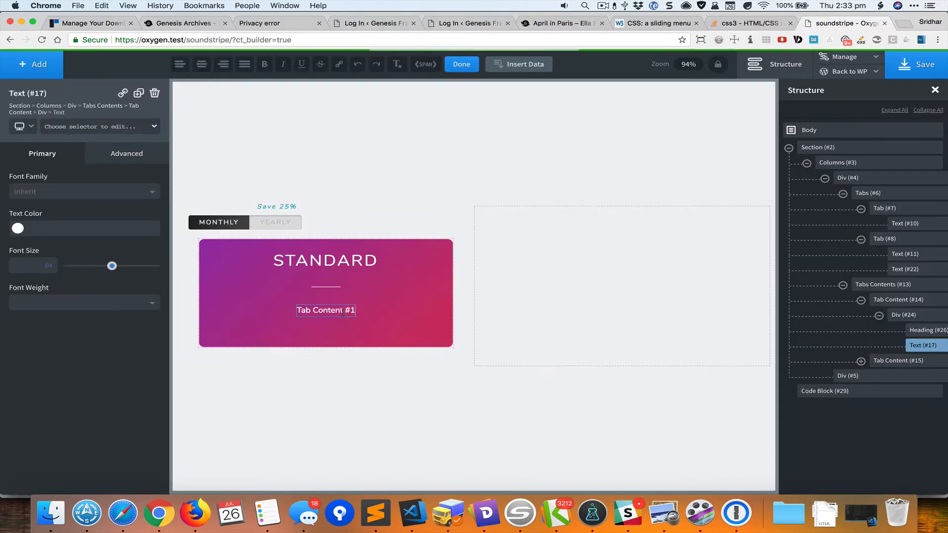
pyautogui.press('super+a')
pyautogui.write('$15')
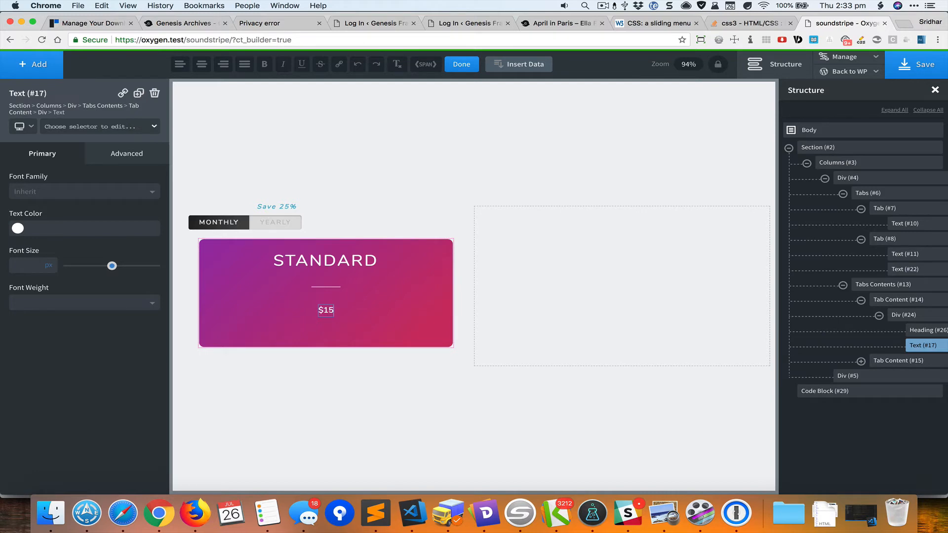
pyautogui.press('super+grave')
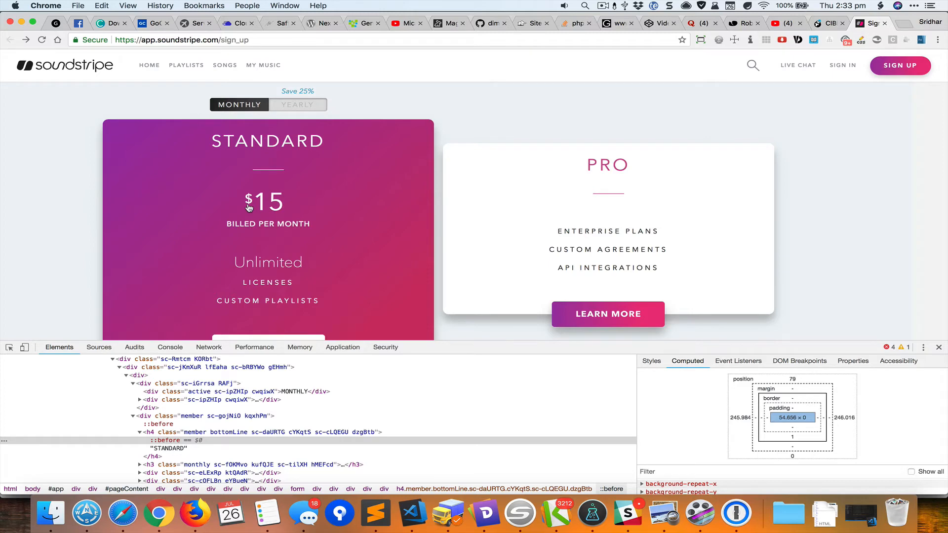
pyautogui.press('super+grave')
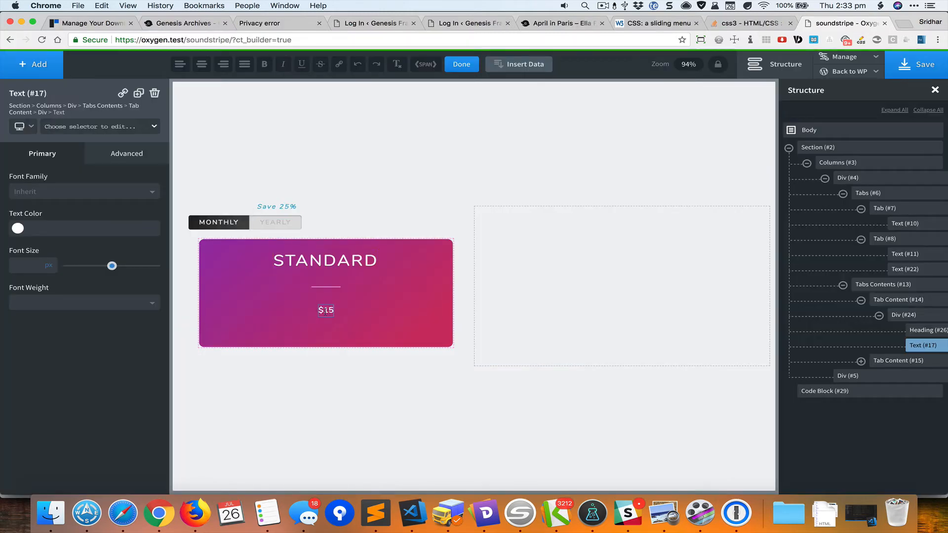
# Step: Wrap the $ sign and the 15 of the Standard card's price in two separate spans
pyautogui.moveTo(325, 310); pyautogui.dragTo(318, 310)
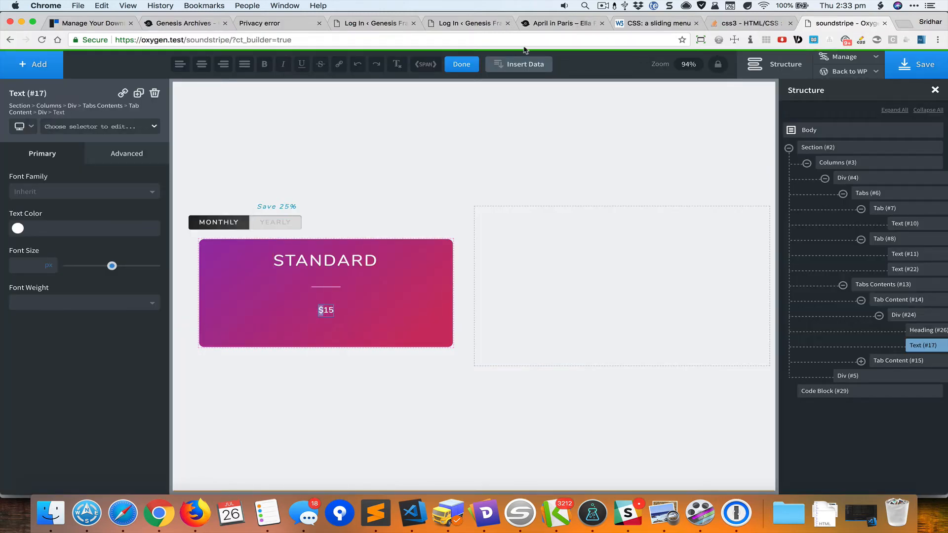
pyautogui.click(425, 65)
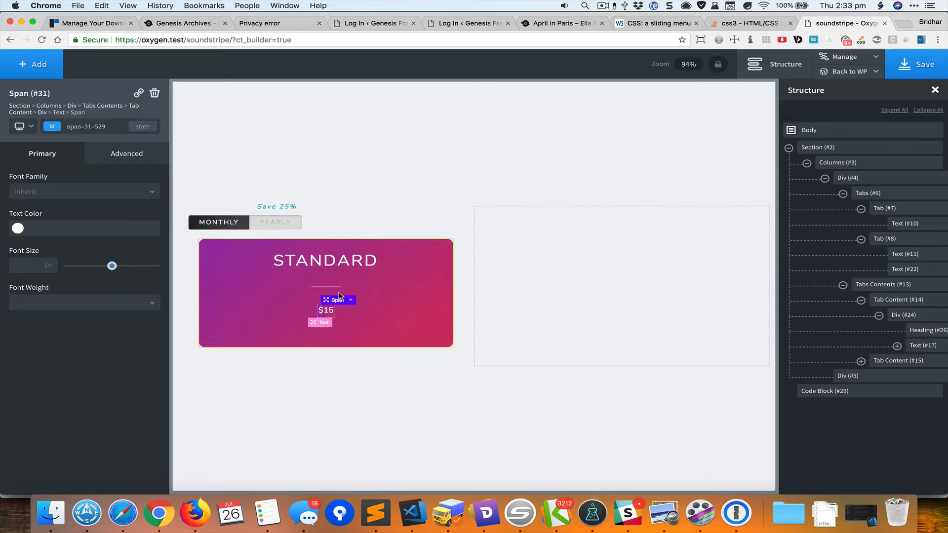
pyautogui.doubleClick(330, 311)
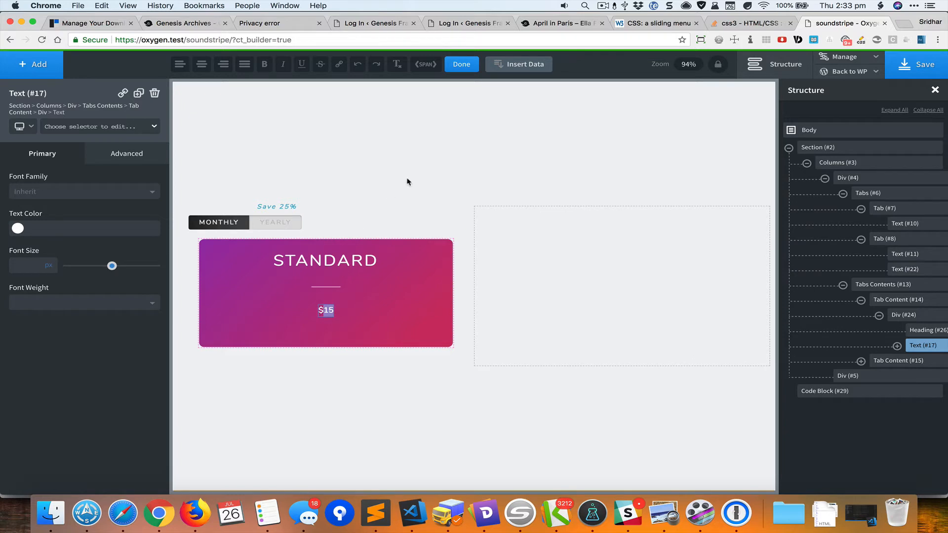
pyautogui.click(430, 65)
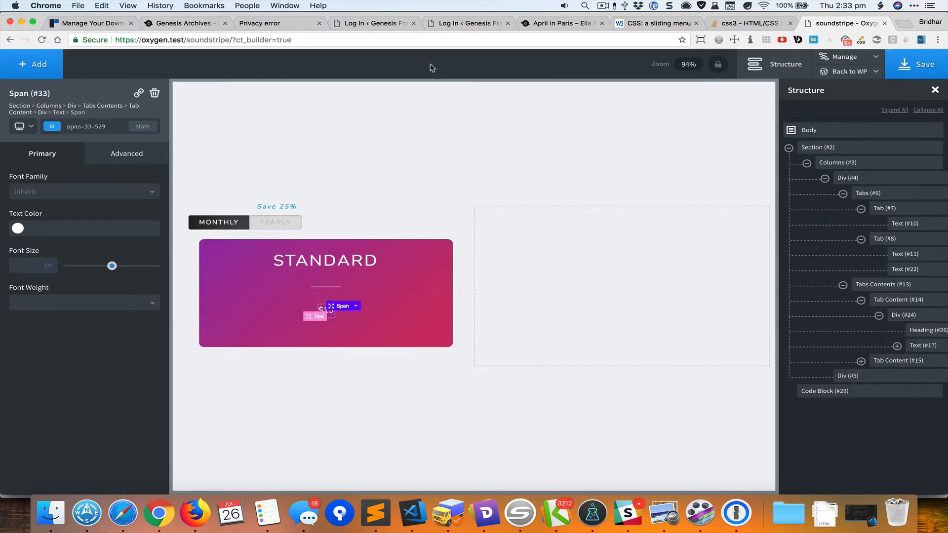
# Step: Check the font size of the 15 in Soundstripe's price and set the 15 span's font size to 48 px
pyautogui.click(897, 346)
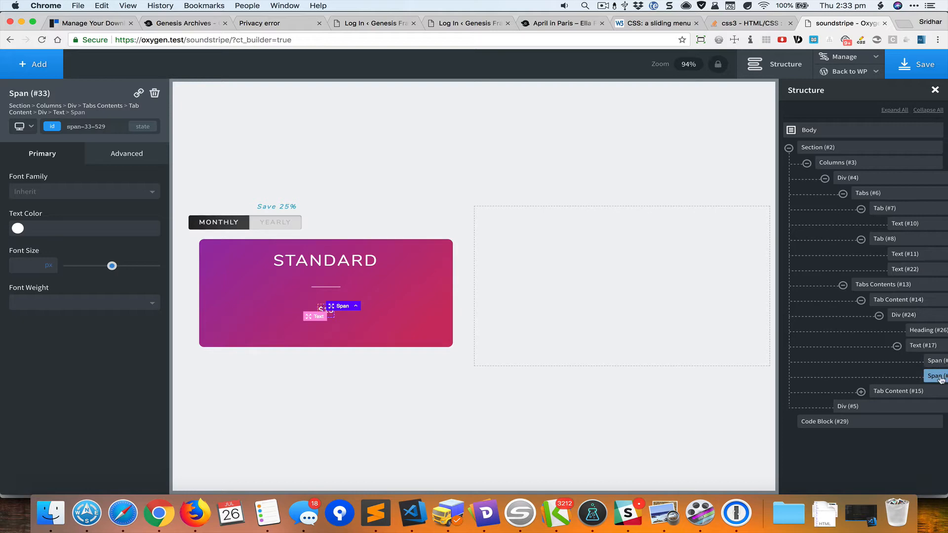
pyautogui.press('super+grave')
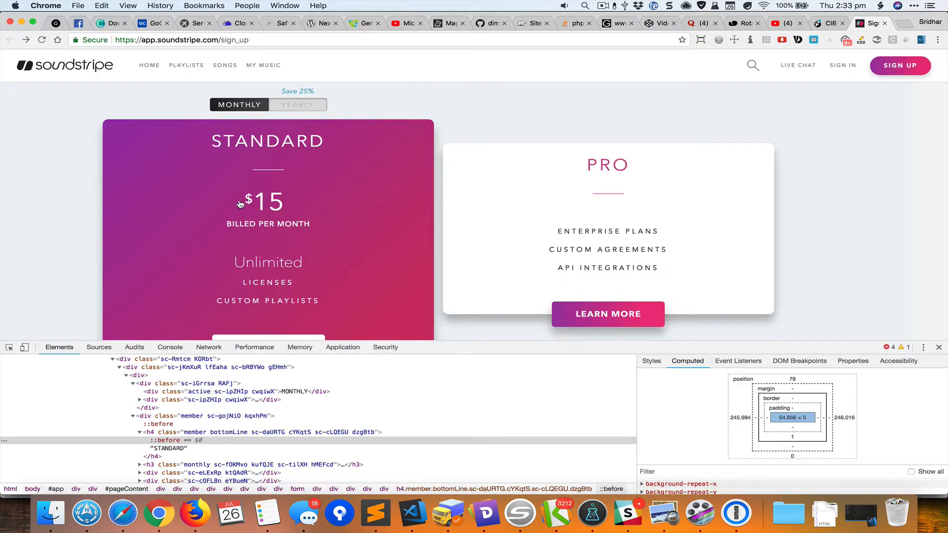
pyautogui.rightClick(274, 202)
pyautogui.moveTo(367, 267)
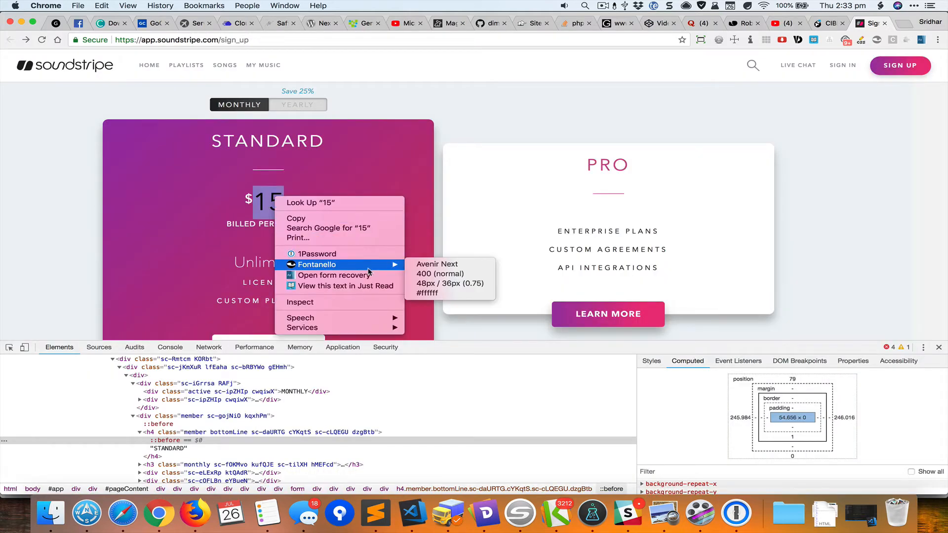
pyautogui.click(478, 177)
pyautogui.press('super+grave')
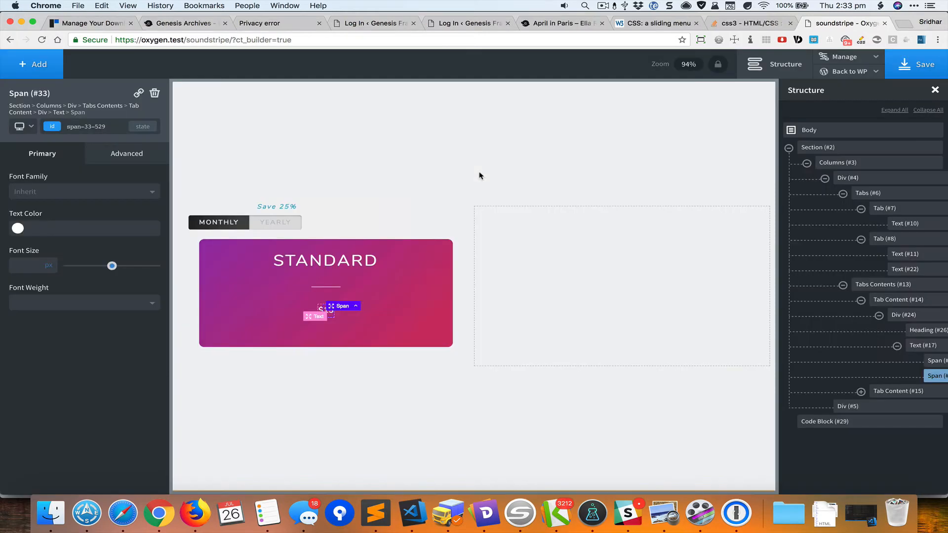
pyautogui.click(22, 267)
pyautogui.write('48')
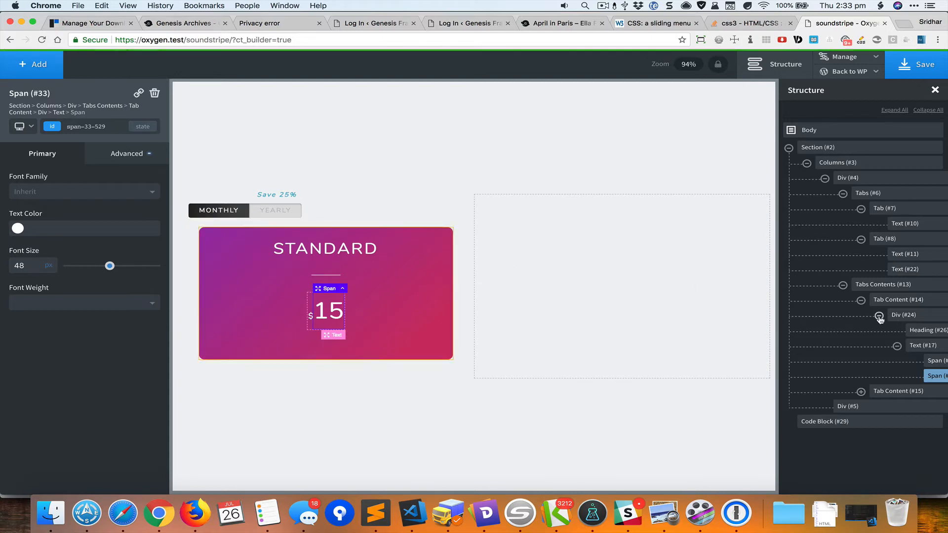
# Step: Check the font size of Soundstripe's $ sign and set the $ span's font size to 24 px
pyautogui.click(935, 361)
pyautogui.press('super+grave')
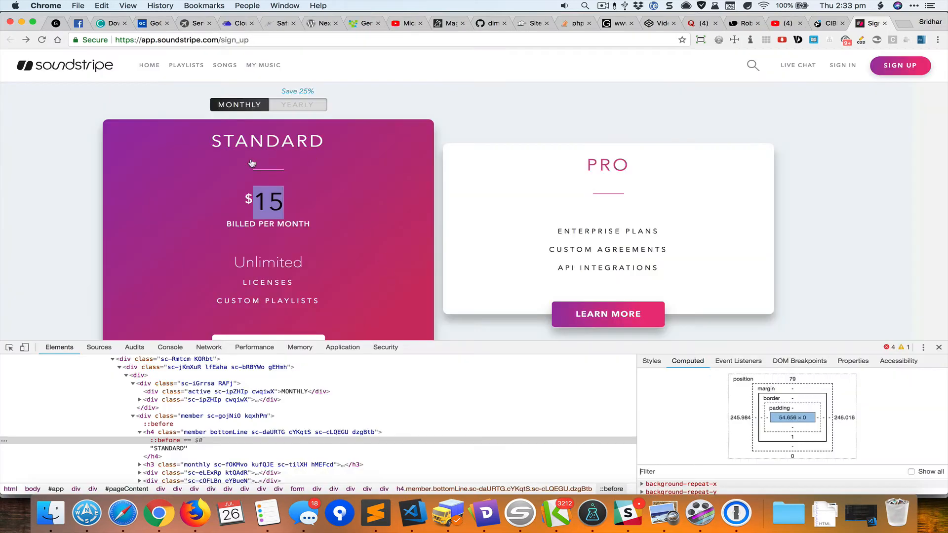
pyautogui.rightClick(248, 200)
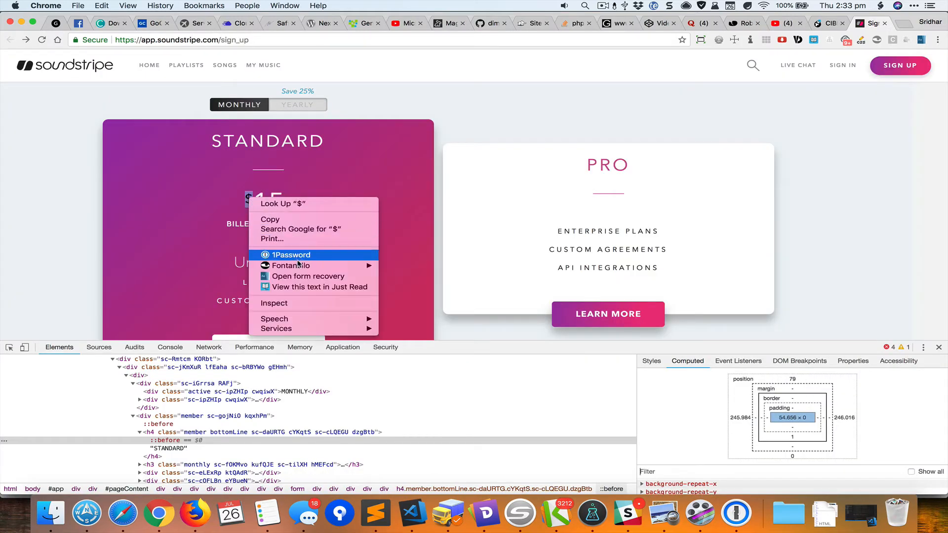
pyautogui.moveTo(299, 265)
pyautogui.press('super+grave')
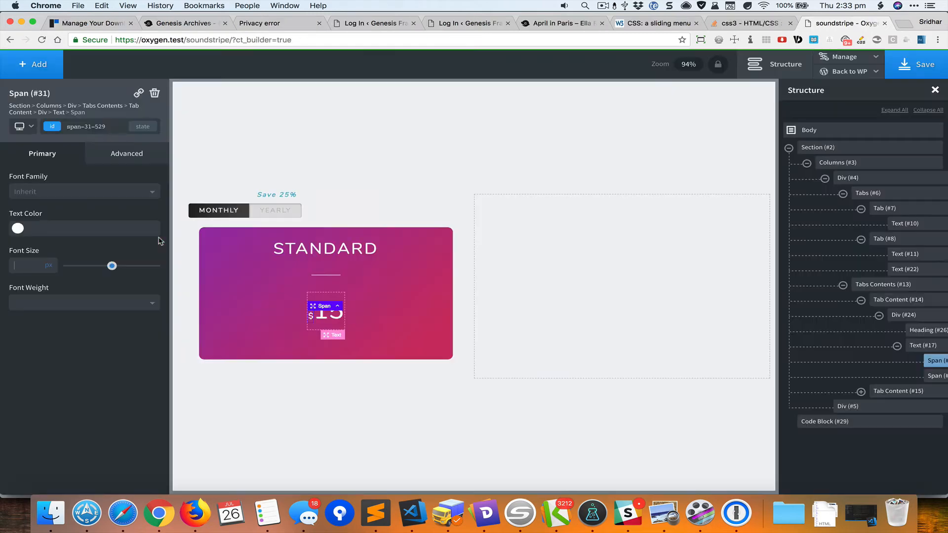
pyautogui.write('24')
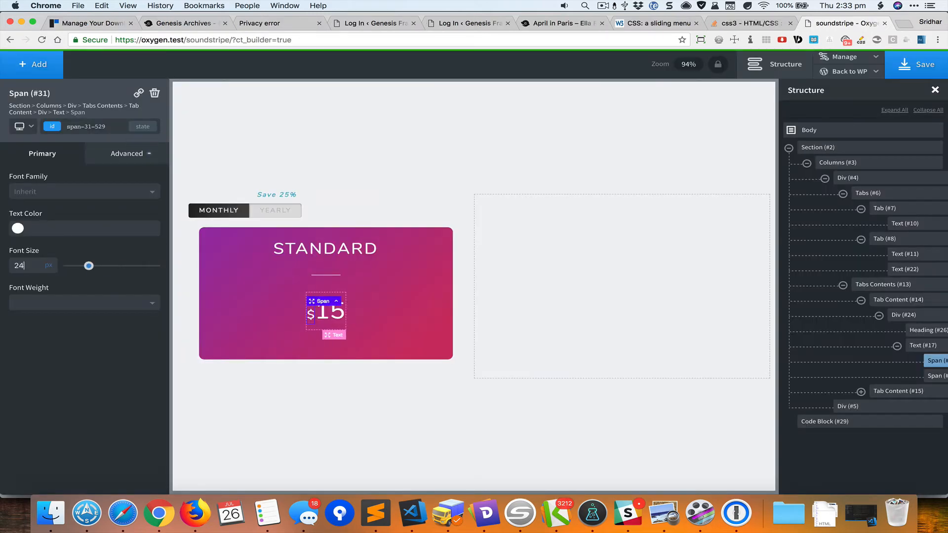
# Step: Set the display of the text element containing both price spans to flex
pyautogui.click(921, 345)
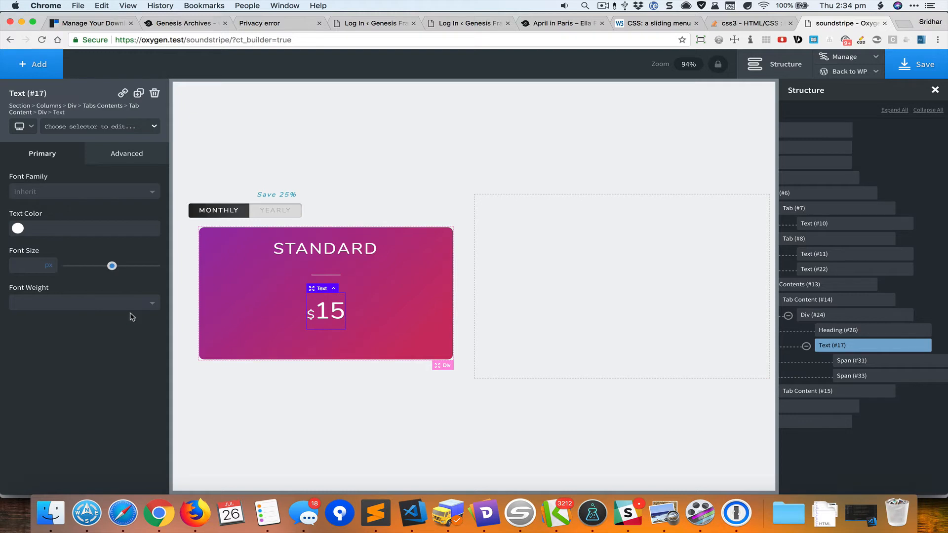
pyautogui.click(129, 163)
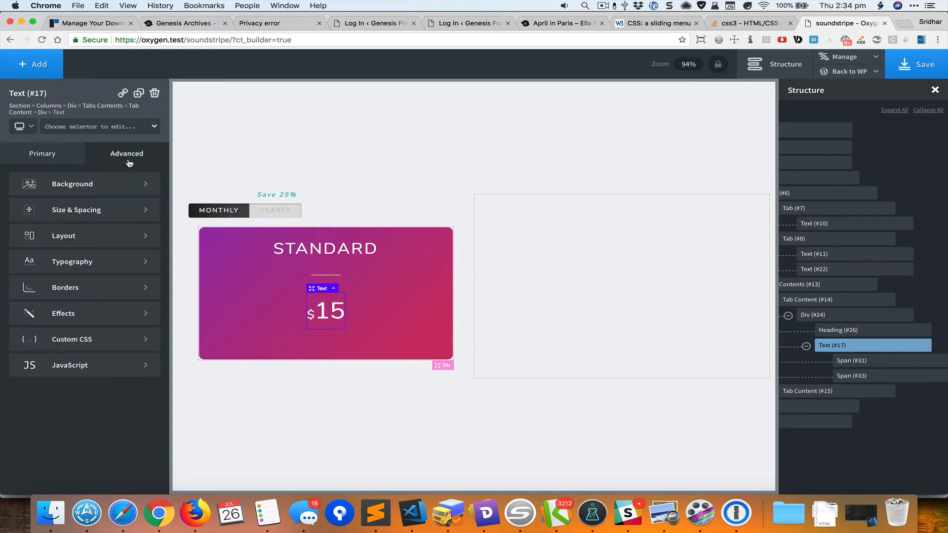
pyautogui.click(85, 241)
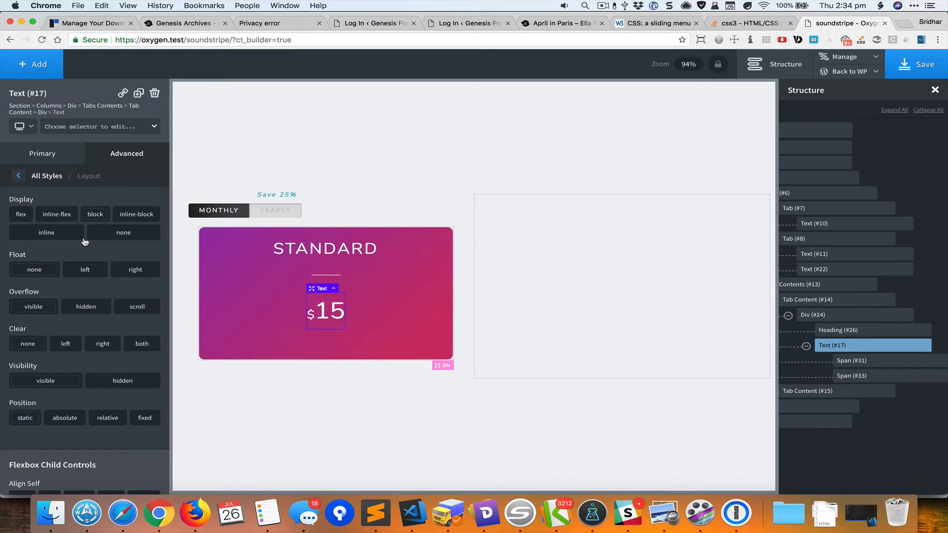
pyautogui.click(21, 214)
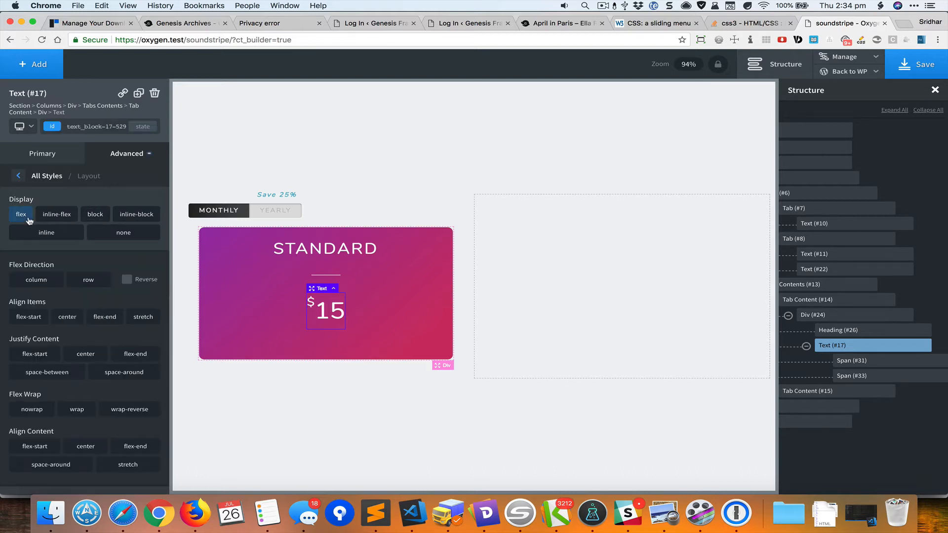
# Step: Set the line height of the 15 span to 1
pyautogui.click(333, 312)
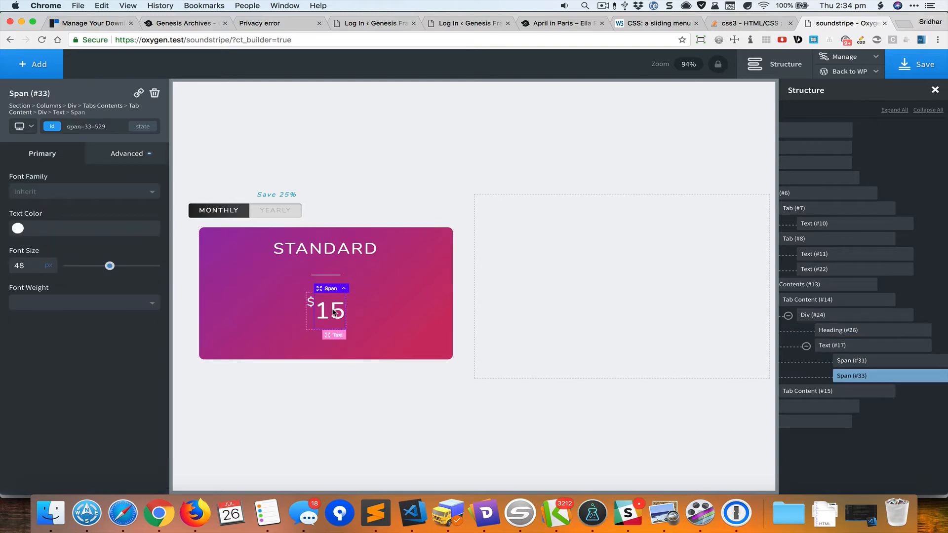
pyautogui.click(127, 154)
pyautogui.click(98, 262)
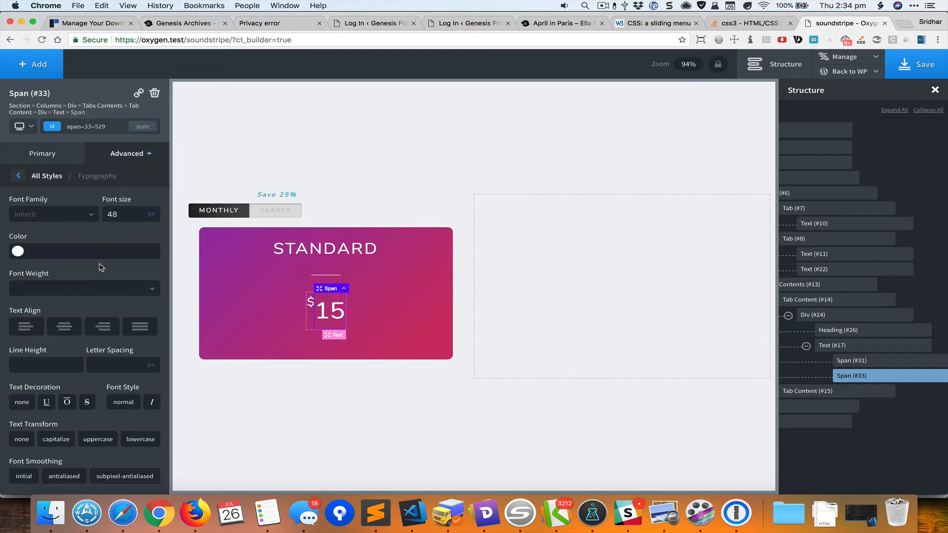
pyautogui.click(51, 364)
pyautogui.write('1')
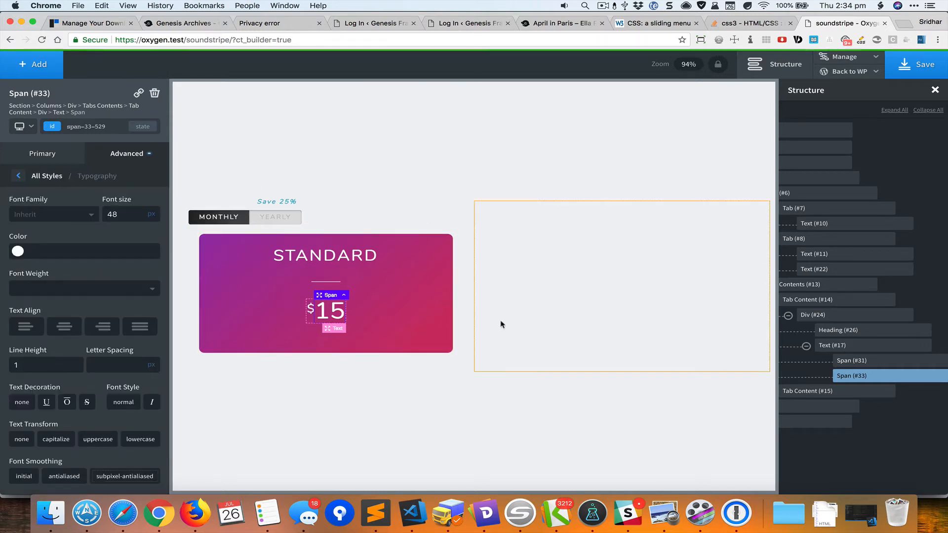
# Step: Compare the spacing above the price with Soundstripe's Standard card and increase the STANDARD heading's bottom margin
pyautogui.click(856, 361)
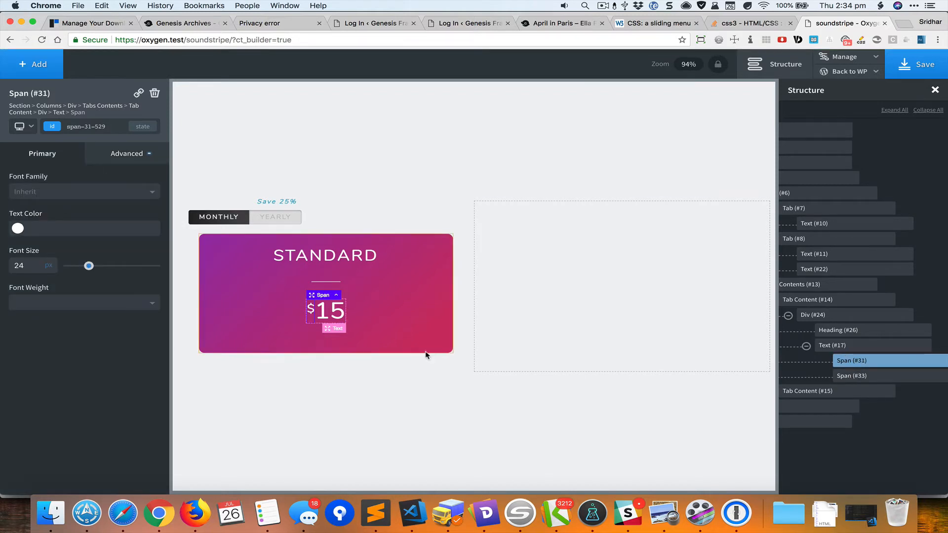
pyautogui.click(845, 347)
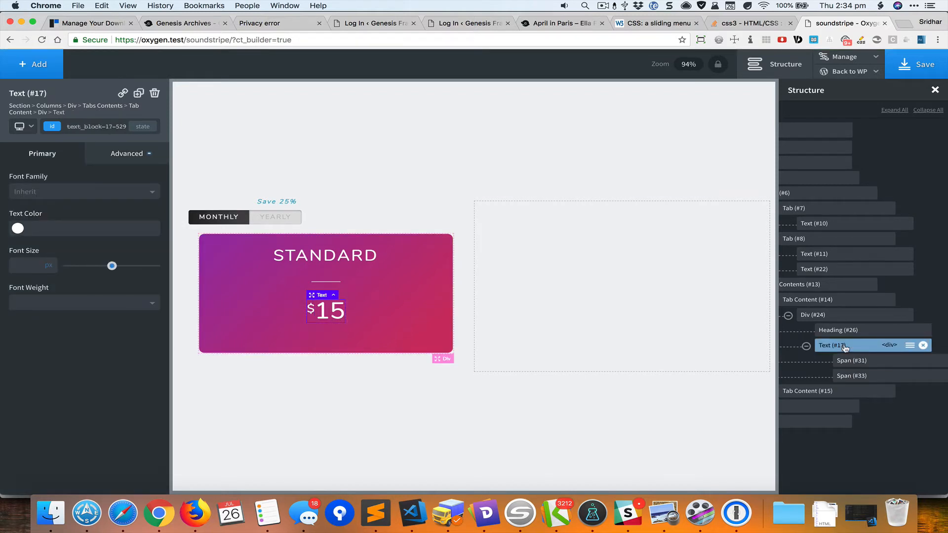
pyautogui.click(379, 315)
pyautogui.press('super+grave')
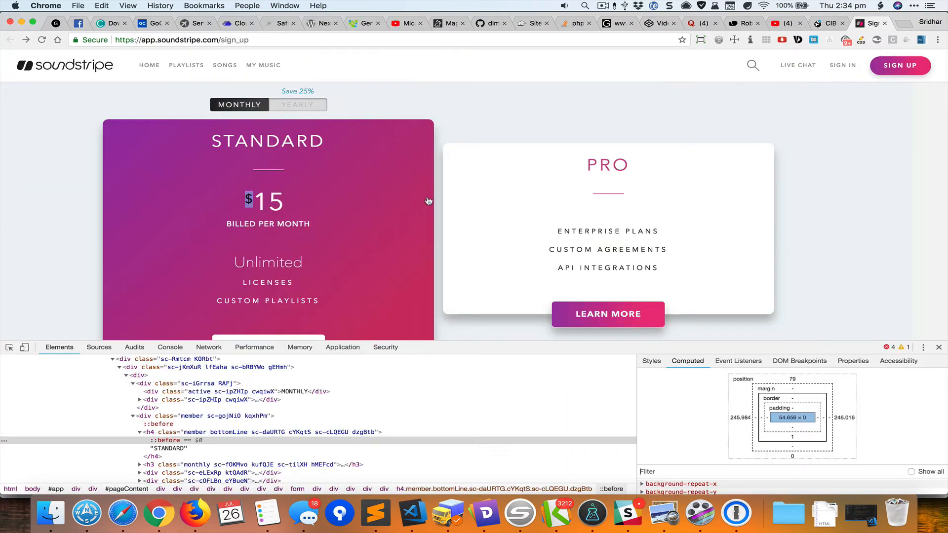
pyautogui.press('super+grave')
pyautogui.press('super+grave')
pyautogui.press('super+grave')
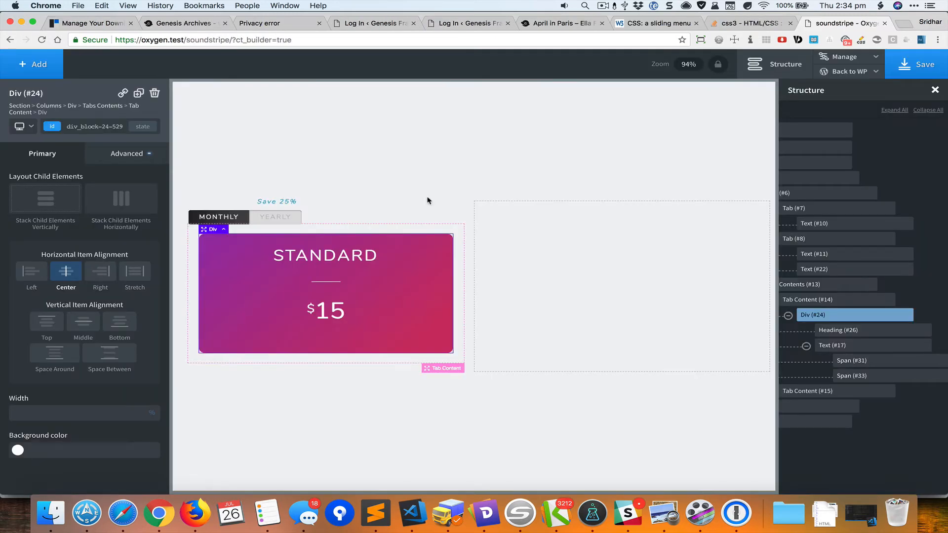
pyautogui.click(349, 270)
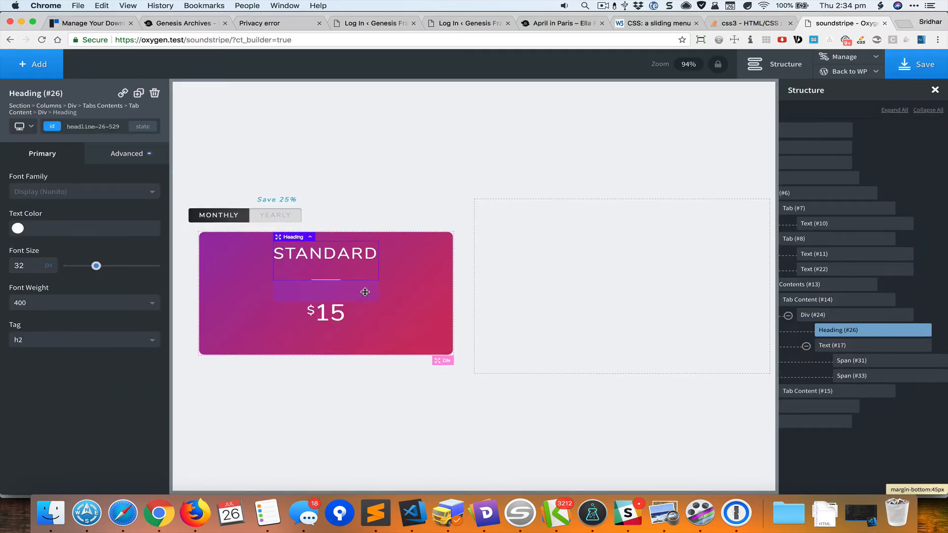
# Step: Add a text element to the Standard pricing card's div, below the $15 price, reading "Billed per month"
pyautogui.click(400, 293)
pyautogui.press('super+grave')
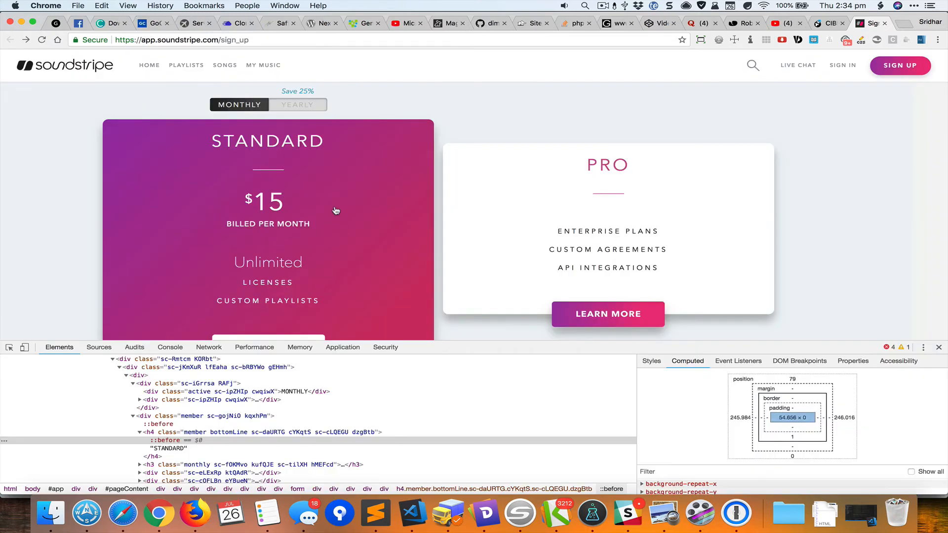
pyautogui.press('super+grave')
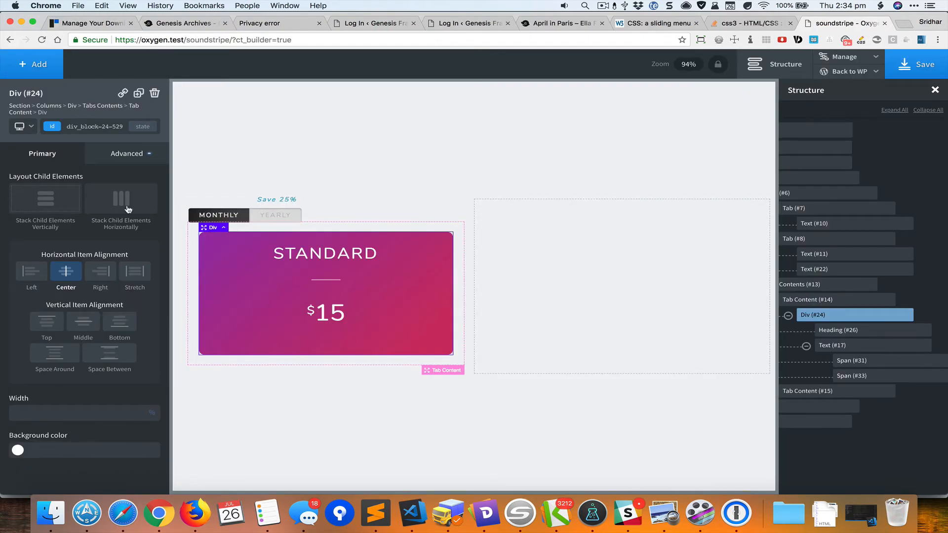
pyautogui.click(33, 64)
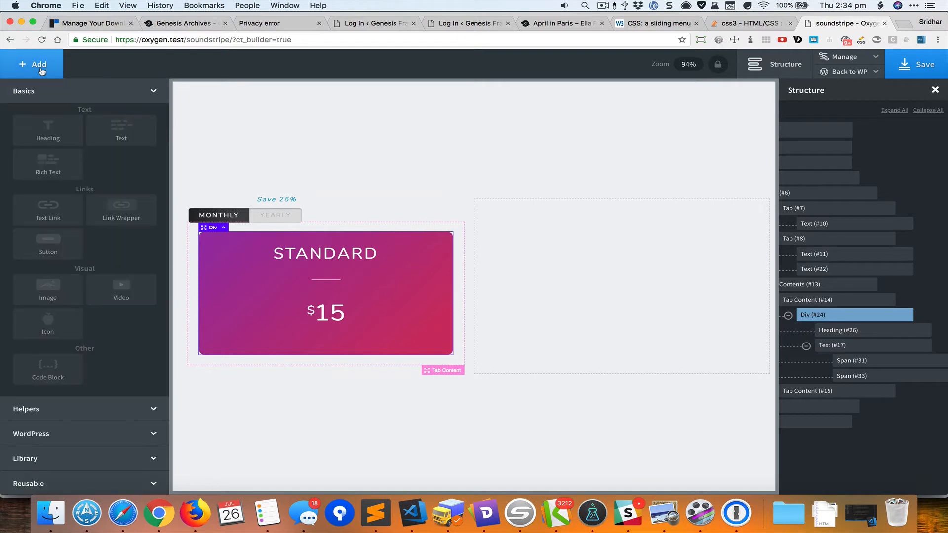
pyautogui.click(120, 134)
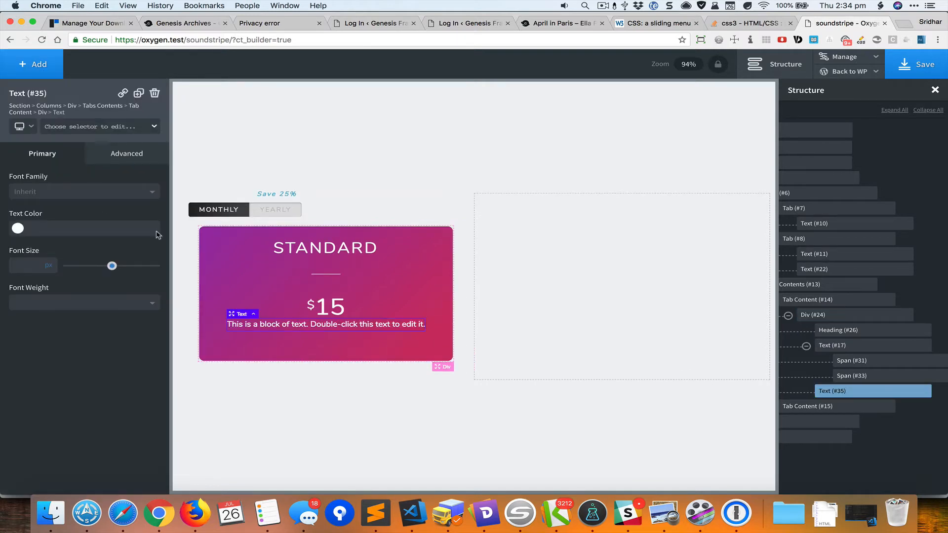
pyautogui.doubleClick(363, 324)
pyautogui.write('Billed per month')
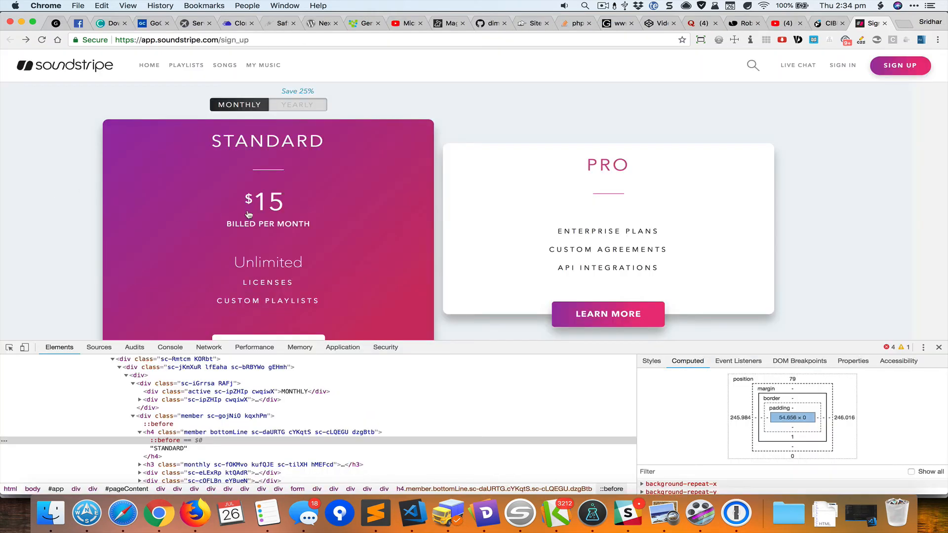
# Step: Check the billing line's font on the Soundstripe page, then set the "Billed per month" text to 14 px and uppercase
pyautogui.rightClick(263, 226)
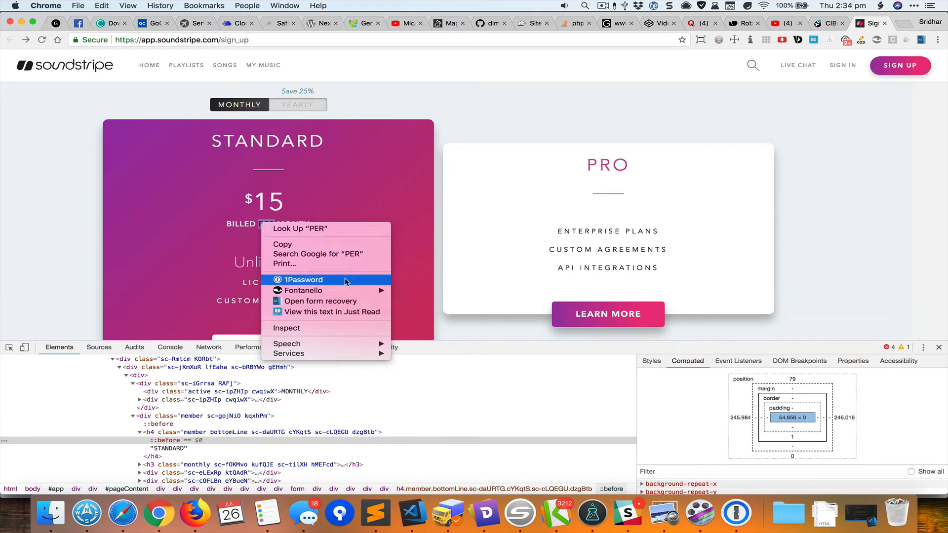
pyautogui.moveTo(346, 292)
pyautogui.click(161, 289)
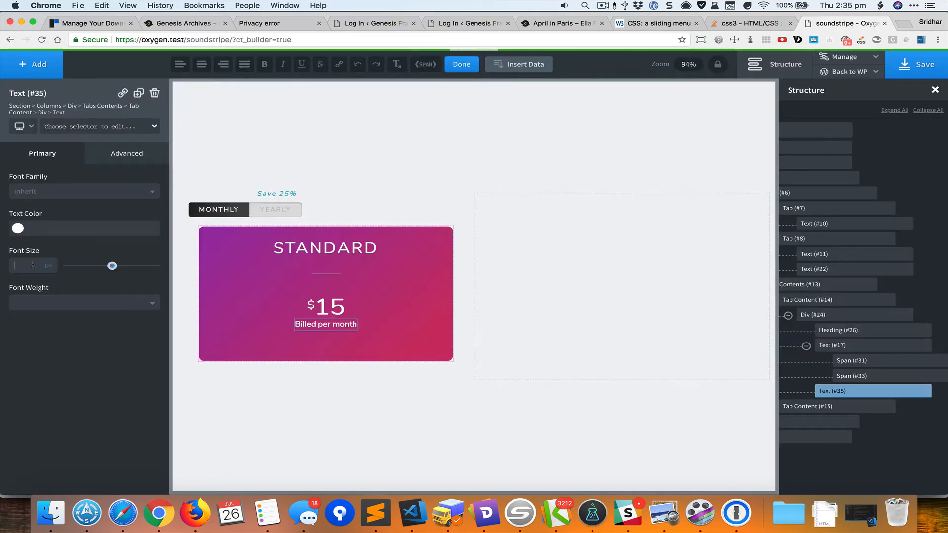
pyautogui.click(25, 266)
pyautogui.write('14')
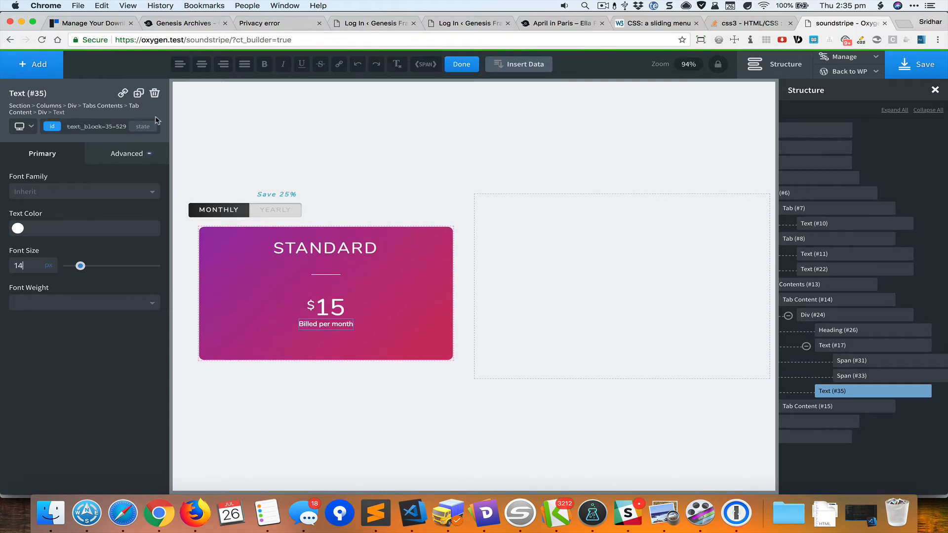
pyautogui.click(126, 154)
pyautogui.click(115, 262)
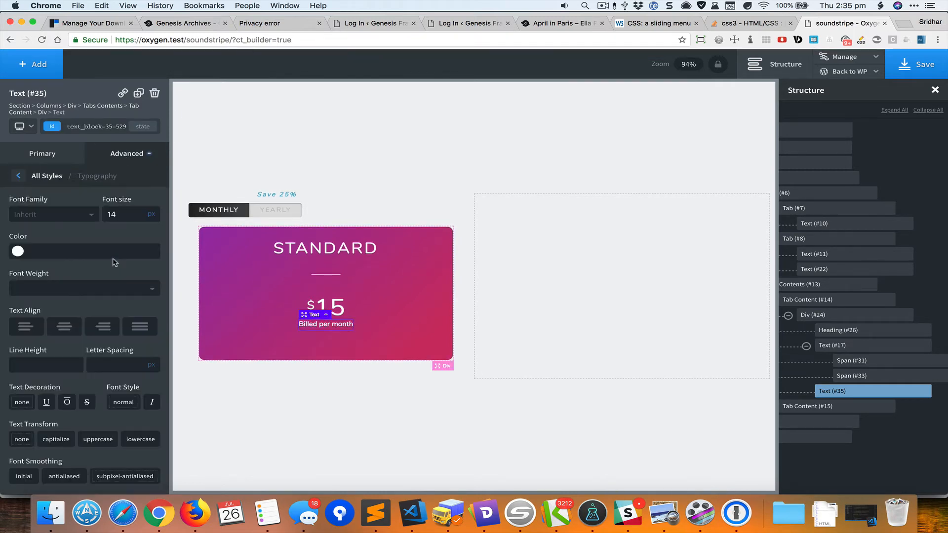
pyautogui.click(100, 440)
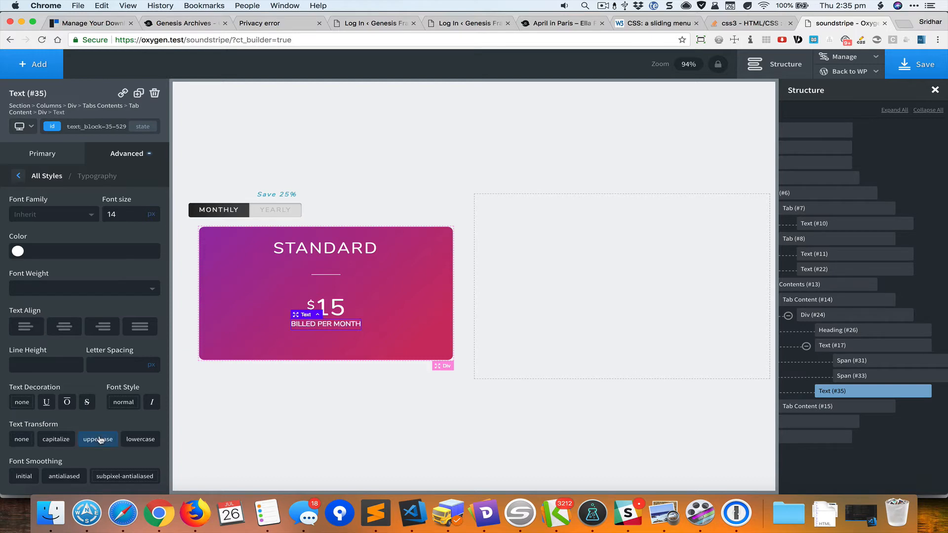
pyautogui.click(326, 318)
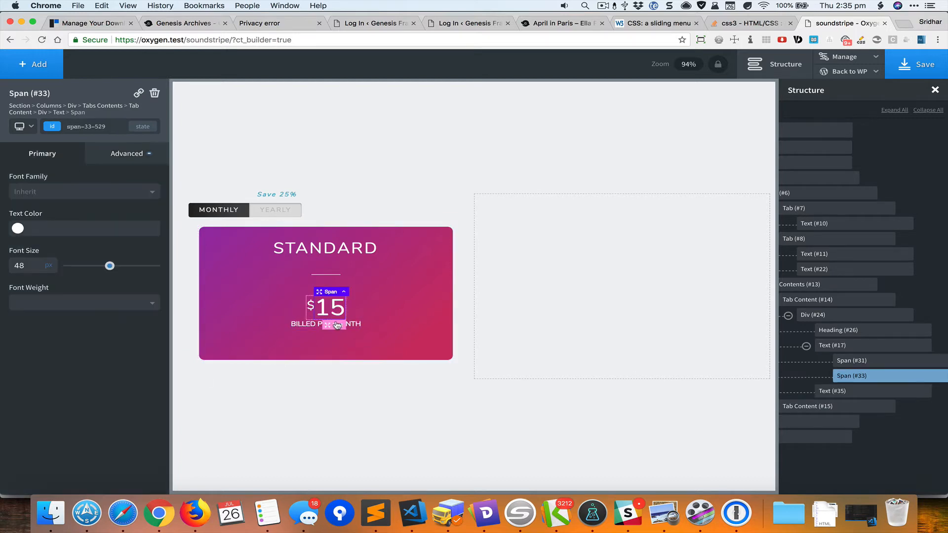
pyautogui.moveTo(315, 321); pyautogui.dragTo(317, 331)
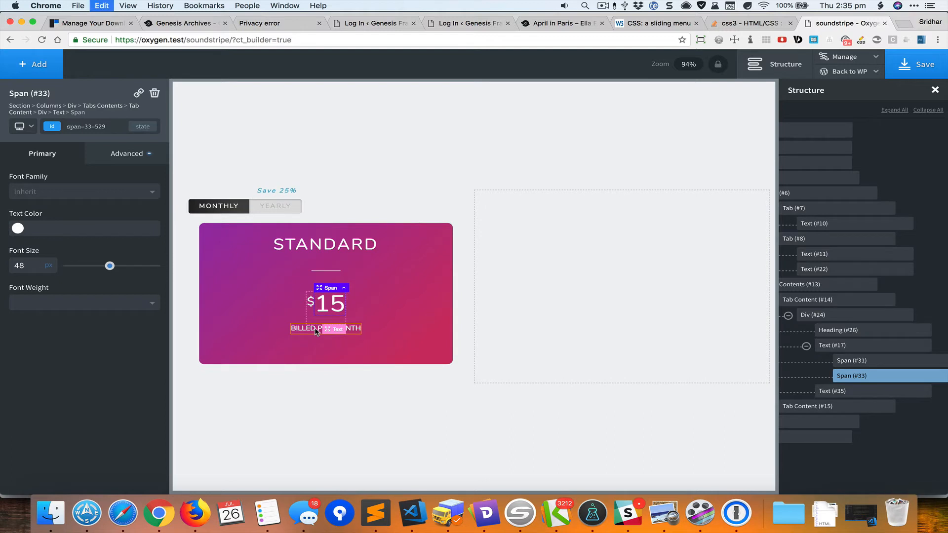
pyautogui.click(140, 159)
pyautogui.click(110, 214)
pyautogui.doubleClick(117, 246)
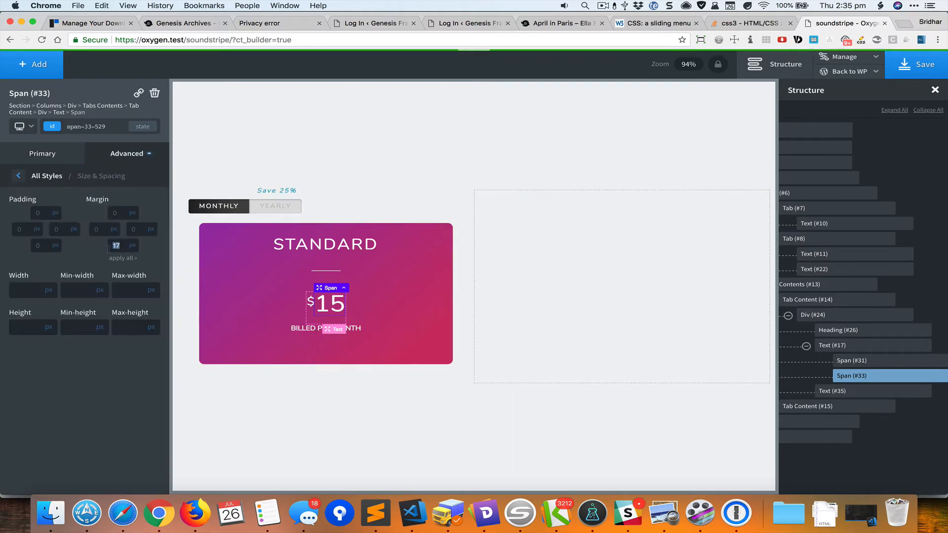
pyautogui.press('BackSpace')
# Step: Set the bottom margin of the text element holding the $15 price to 20 px
pyautogui.click(885, 348)
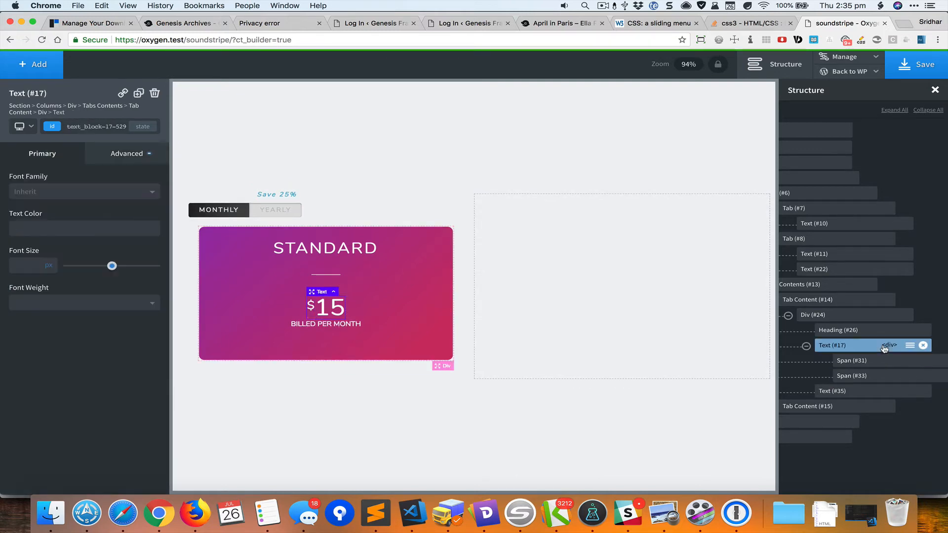
pyautogui.click(127, 159)
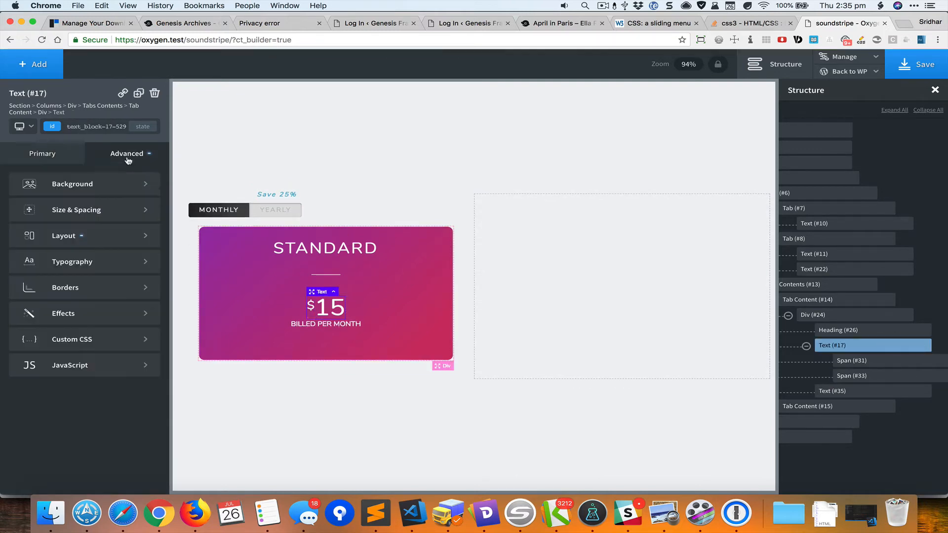
pyautogui.click(117, 217)
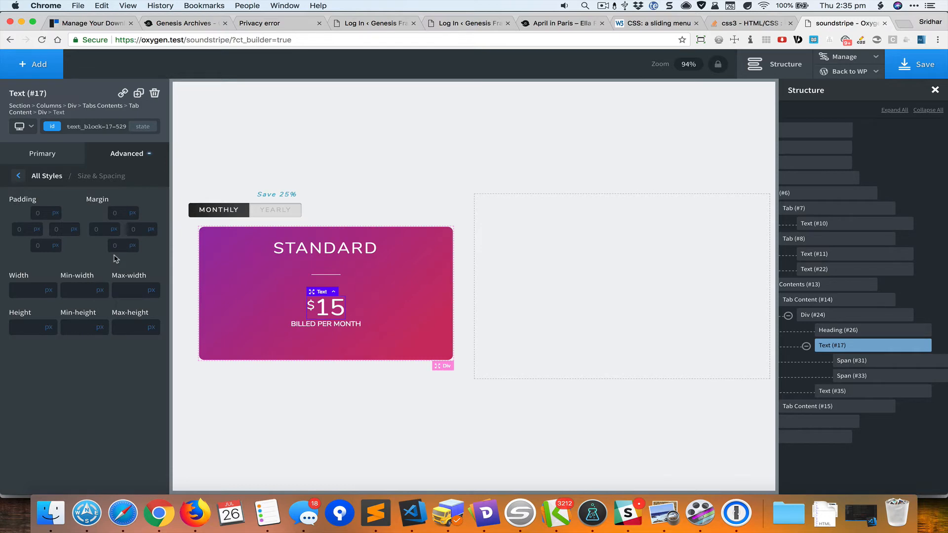
pyautogui.click(118, 247)
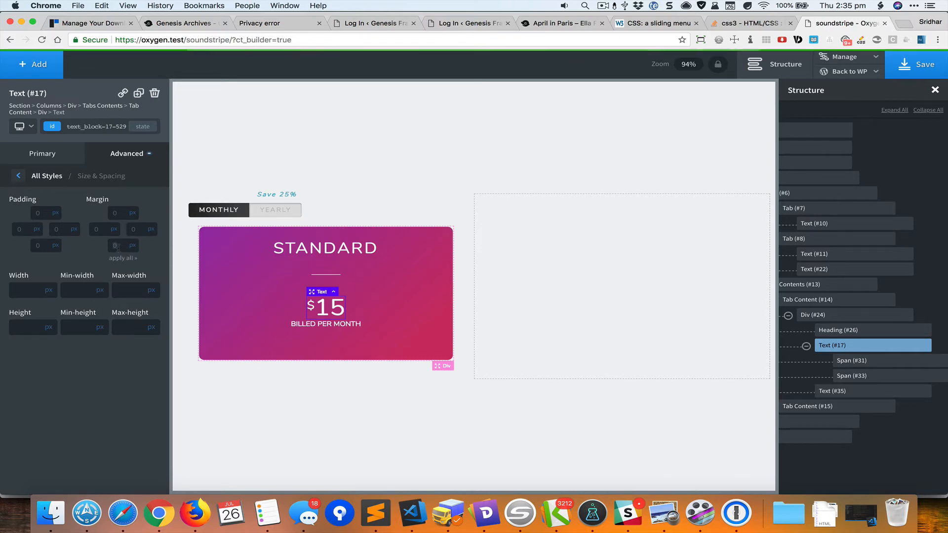
pyautogui.write('20')
pyautogui.click(404, 280)
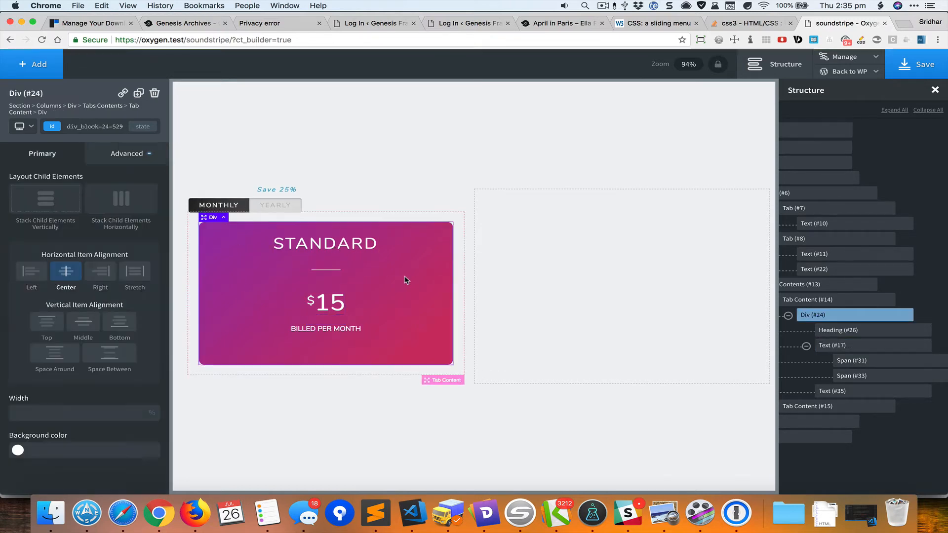
# Step: Compare the card with the Soundstripe page and set the "Billed per month" text's letter spacing to 2 px
pyautogui.press('super+grave')
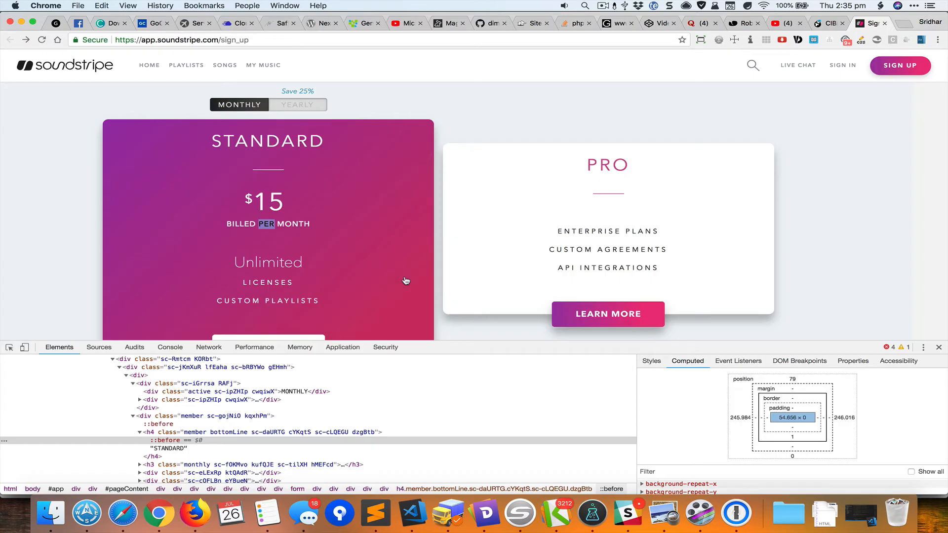
pyautogui.click(370, 231)
pyautogui.press('super+grave')
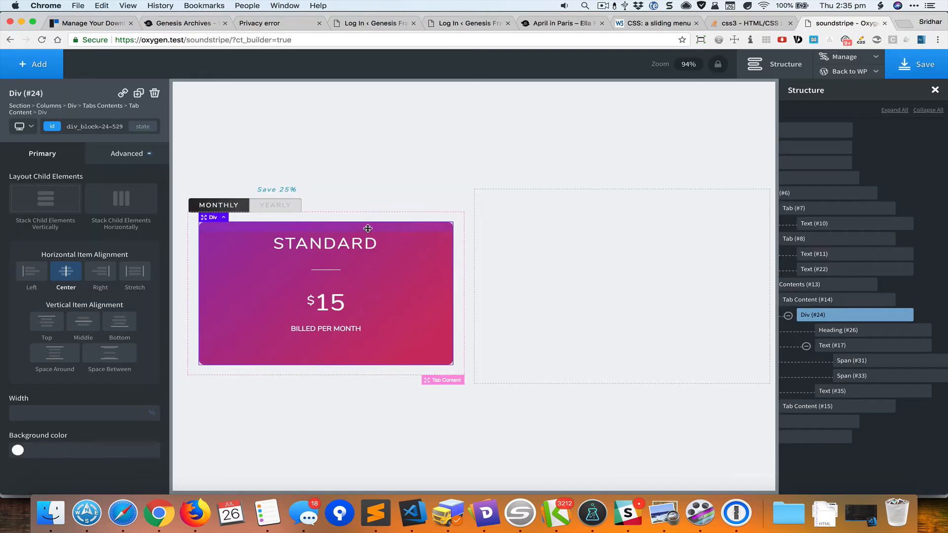
pyautogui.click(348, 329)
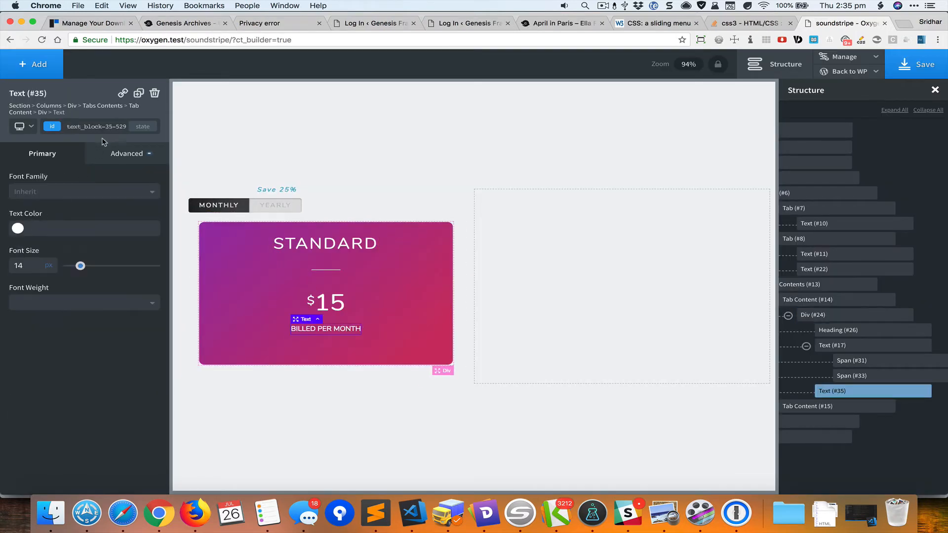
pyautogui.click(123, 155)
pyautogui.click(133, 266)
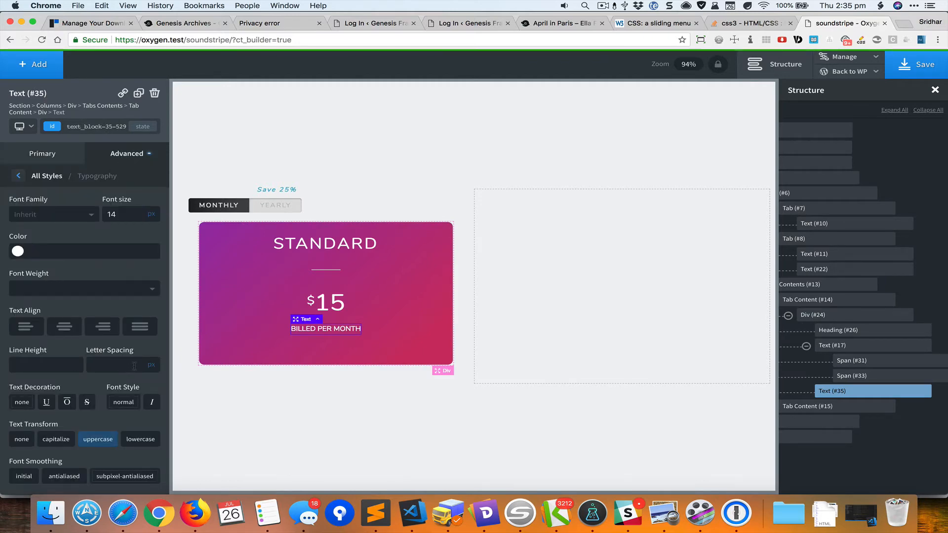
pyautogui.write('22')
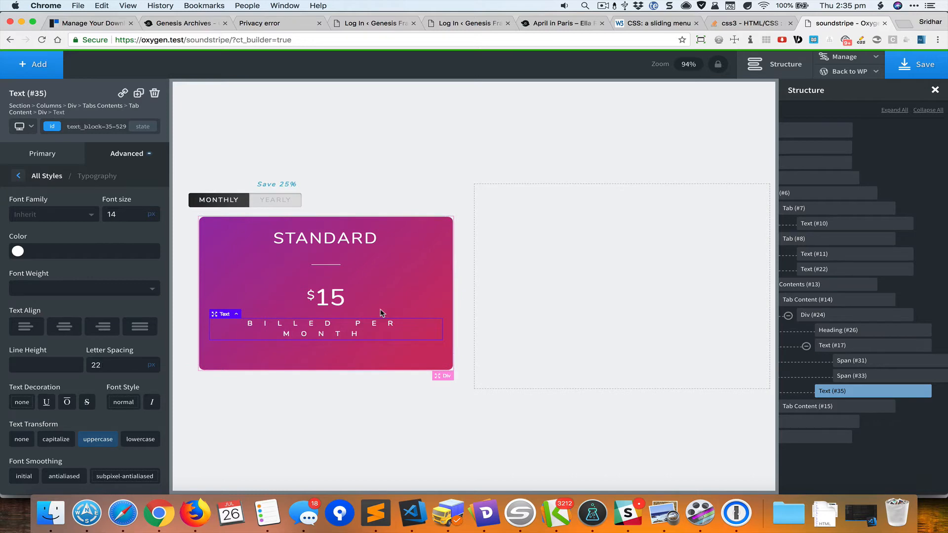
pyautogui.press('BackSpace')
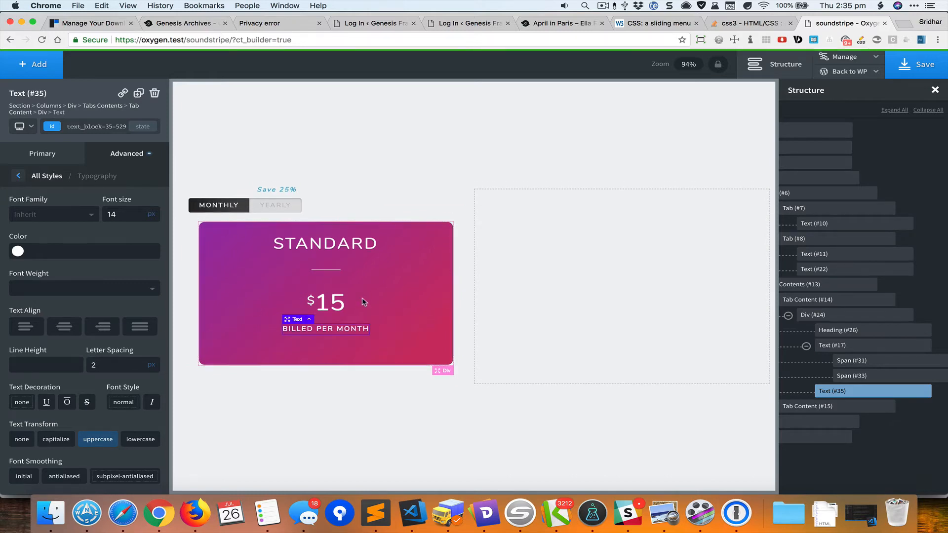
# Step: Compare the spacing with the Soundstripe page and set the $15 price text element's bottom margin to 16 px
pyautogui.press('super+grave')
pyautogui.press('super+grave')
pyautogui.click(330, 307)
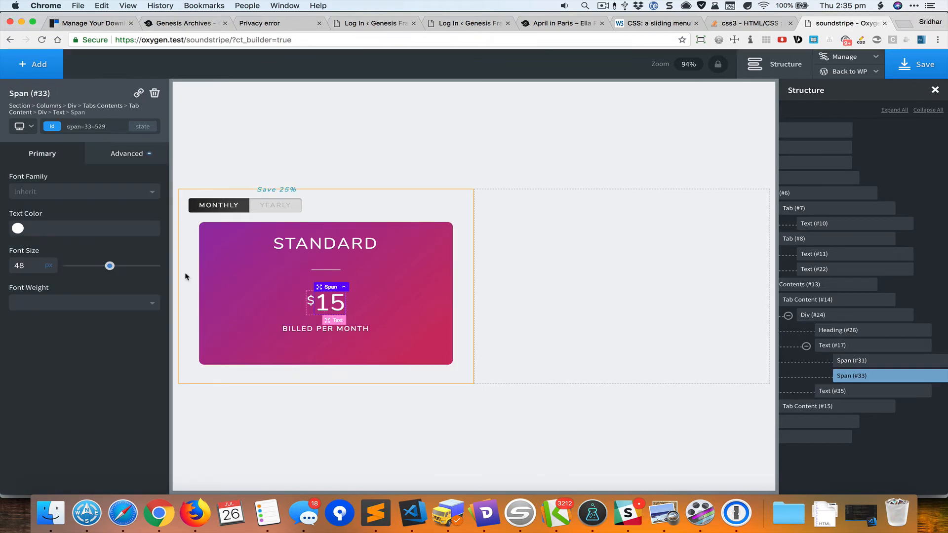
pyautogui.click(124, 154)
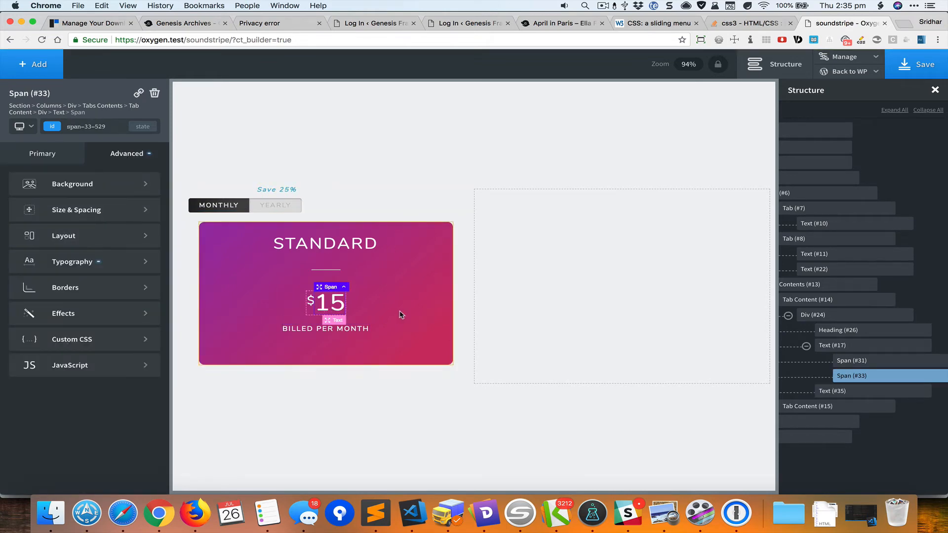
pyautogui.click(336, 322)
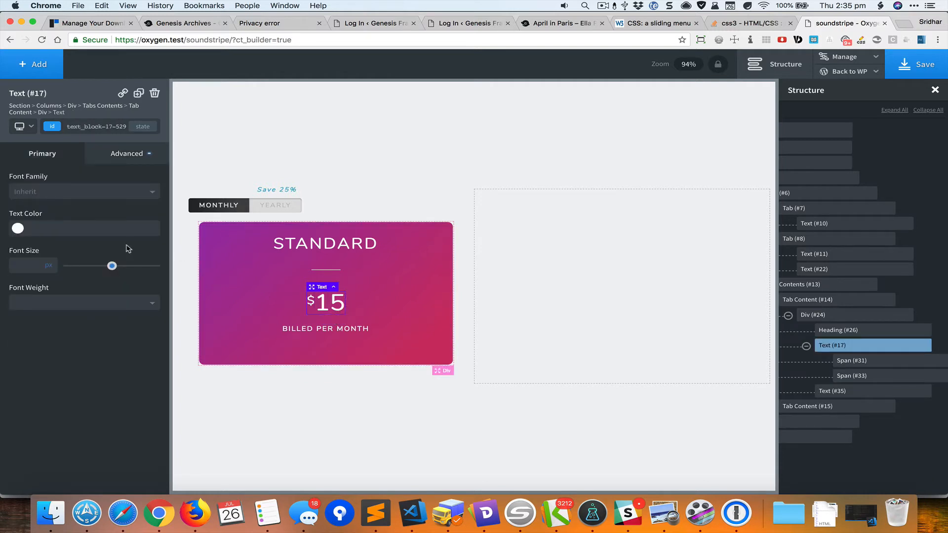
pyautogui.click(136, 150)
pyautogui.click(109, 210)
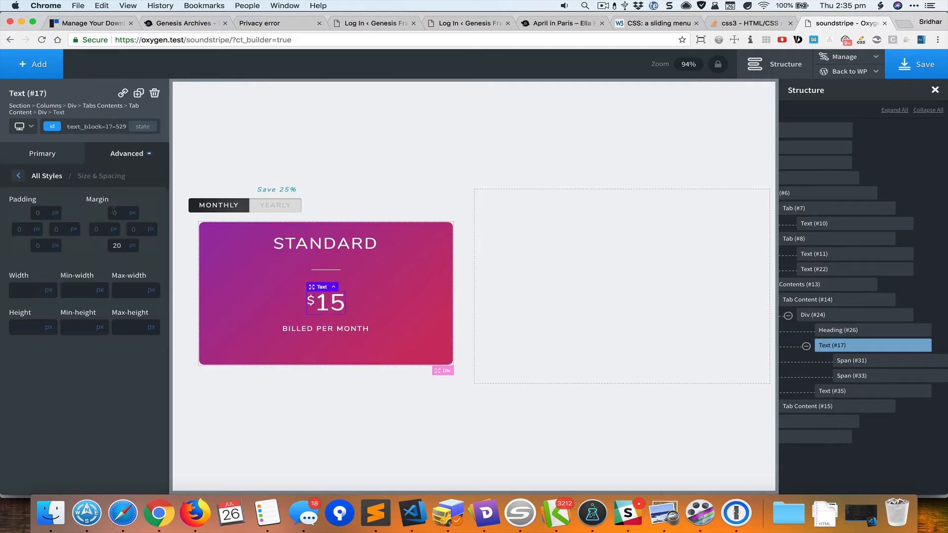
pyautogui.doubleClick(116, 245)
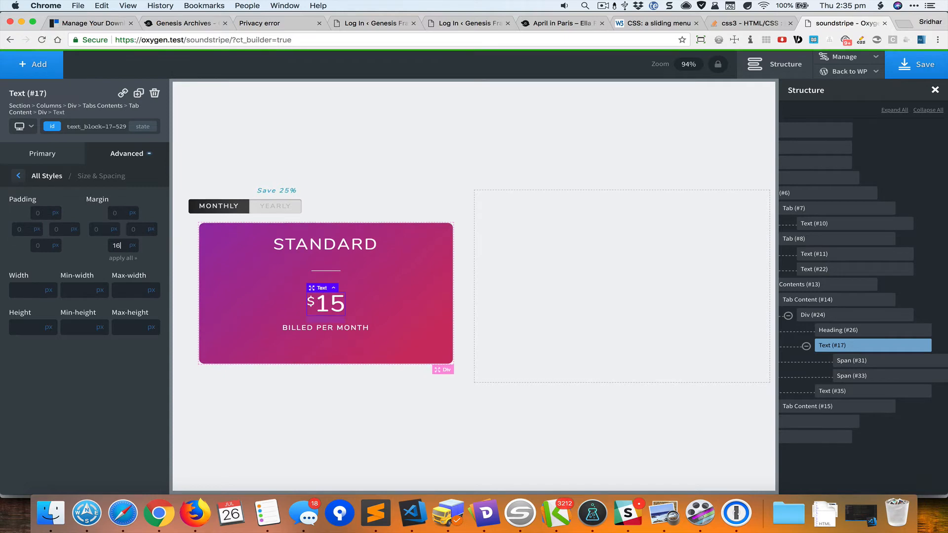
pyautogui.click(422, 329)
# Step: Check the billing line's font on the Soundstripe page and set the "Billed per month" text's font weight to 500
pyautogui.press('super+grave')
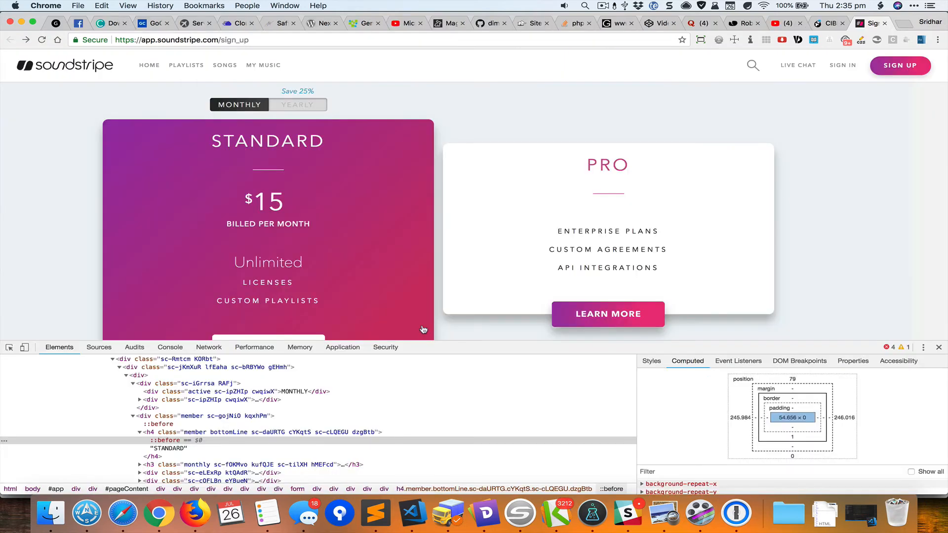
pyautogui.scroll(-1, 299, 194)
pyautogui.press('super+grave')
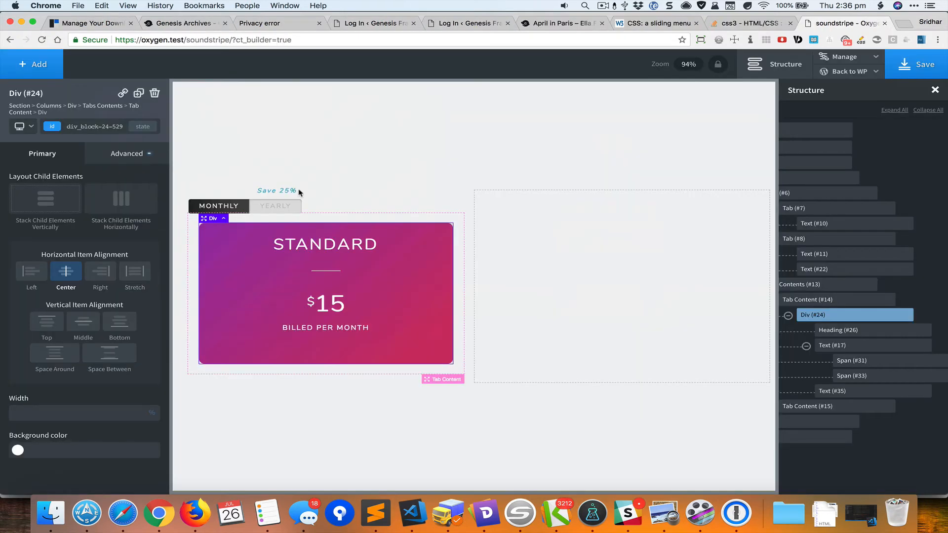
pyautogui.press('super+grave')
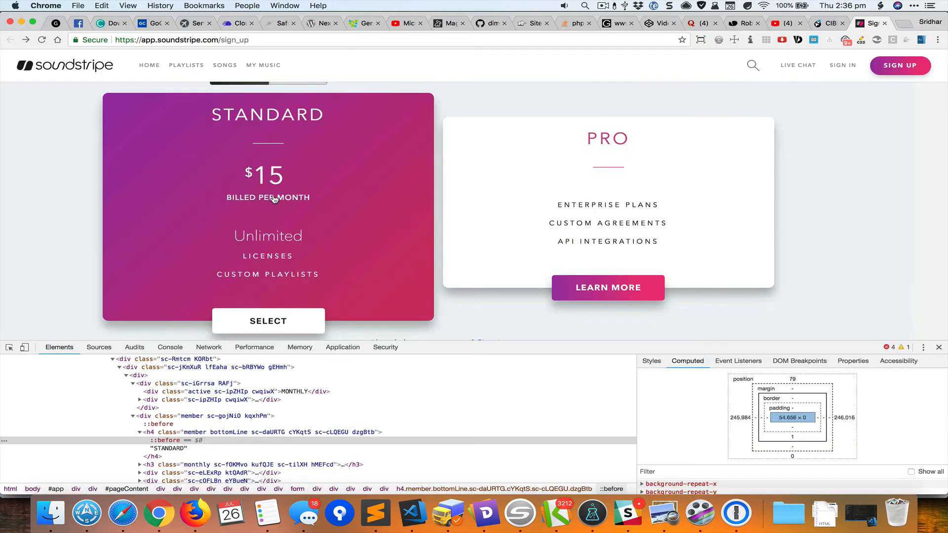
pyautogui.rightClick(274, 196)
pyautogui.moveTo(335, 239)
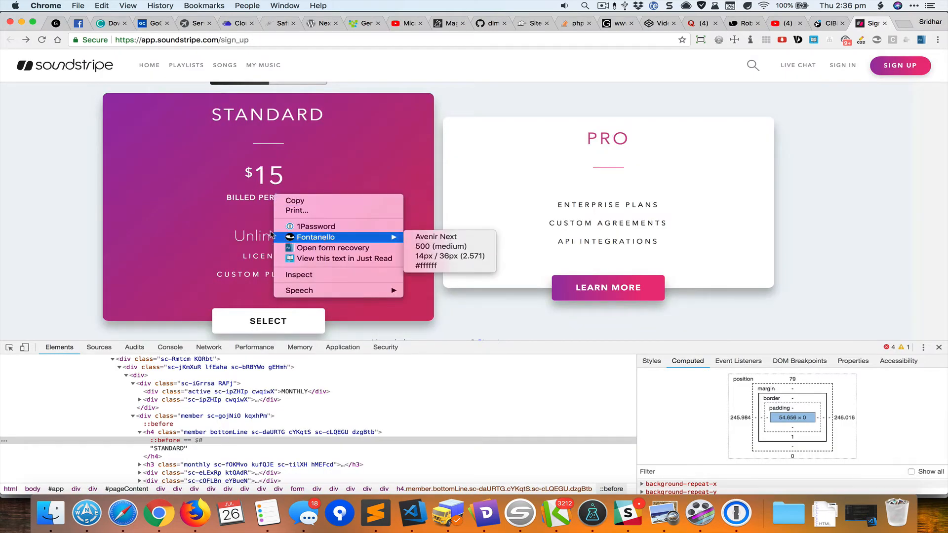
pyautogui.press('super+grave')
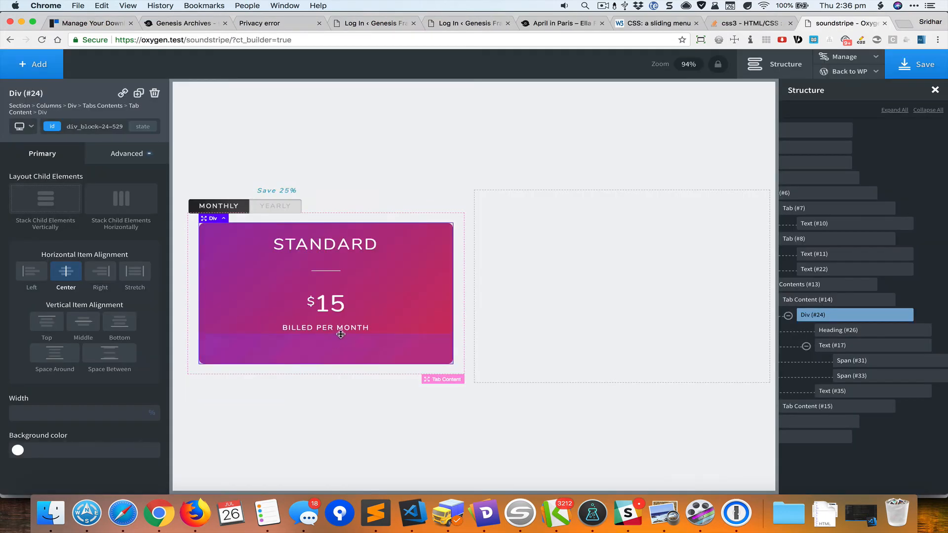
pyautogui.click(340, 330)
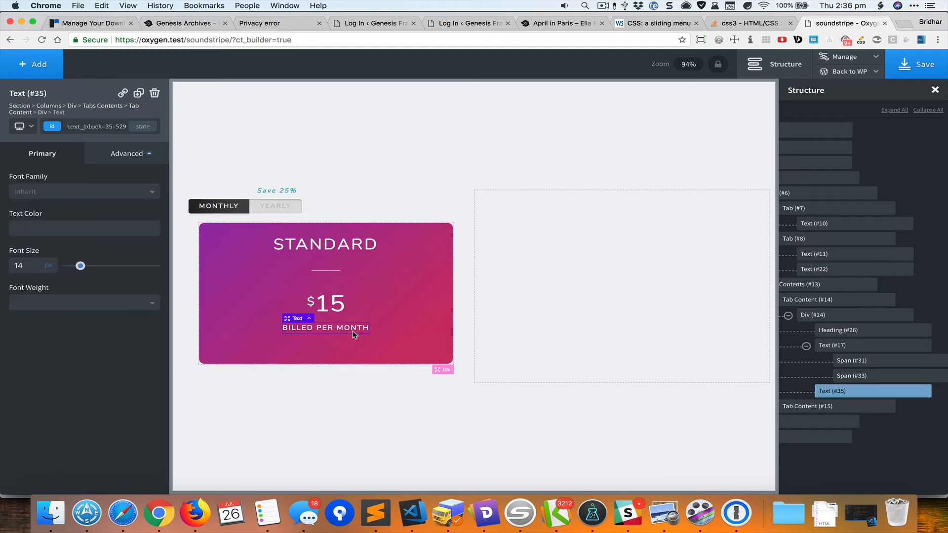
pyautogui.click(59, 302)
pyautogui.click(57, 384)
pyautogui.click(224, 322)
# Step: Add a text element reading "Unlimited" below the "Billed per month" line in the Standard card
pyautogui.press('super+grave')
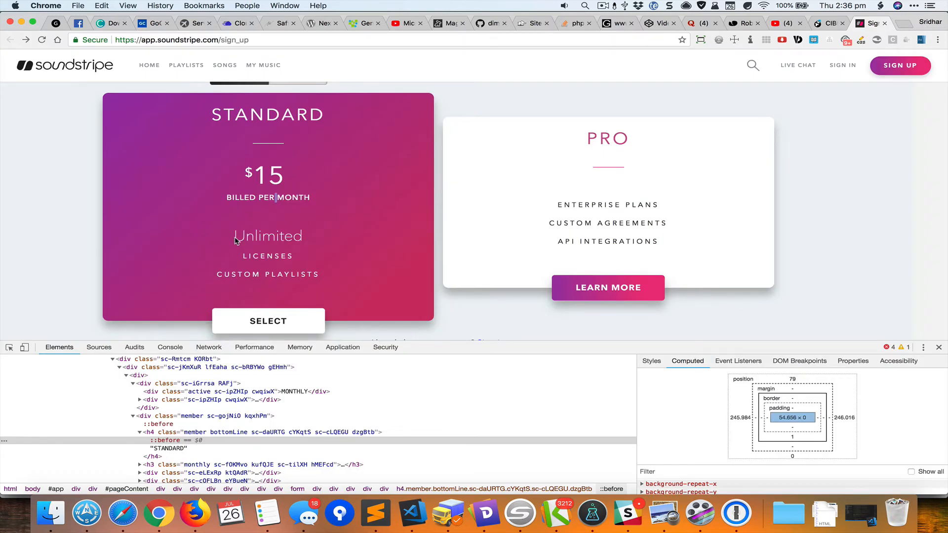
pyautogui.press('super+grave')
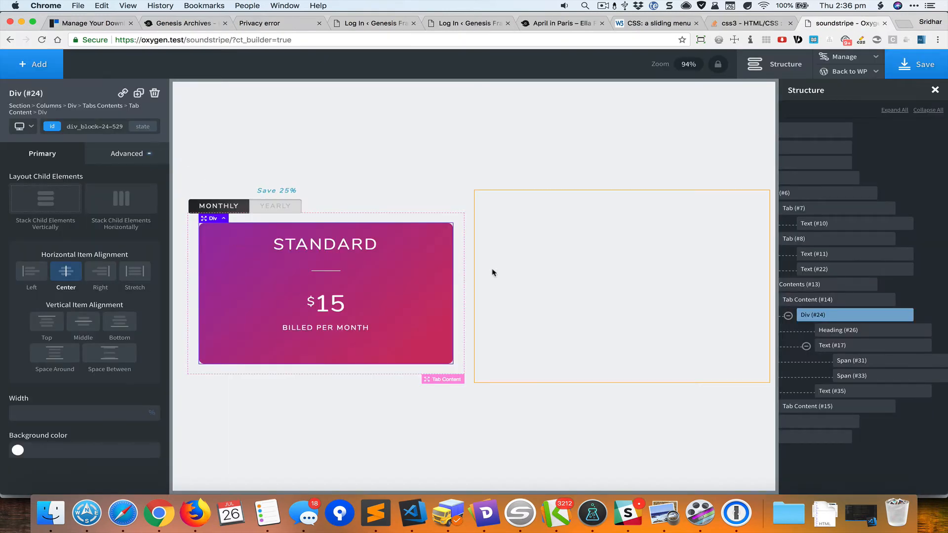
pyautogui.click(31, 65)
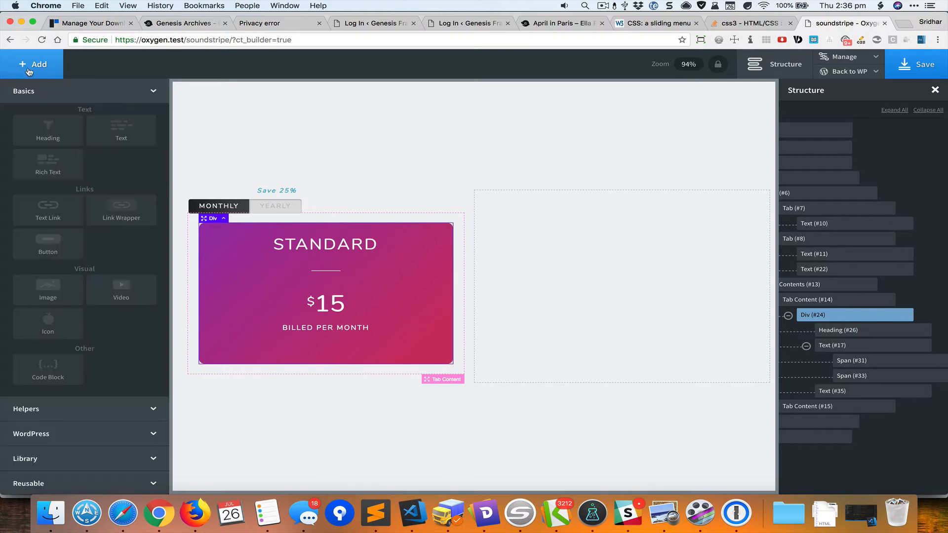
pyautogui.click(138, 140)
pyautogui.doubleClick(385, 339)
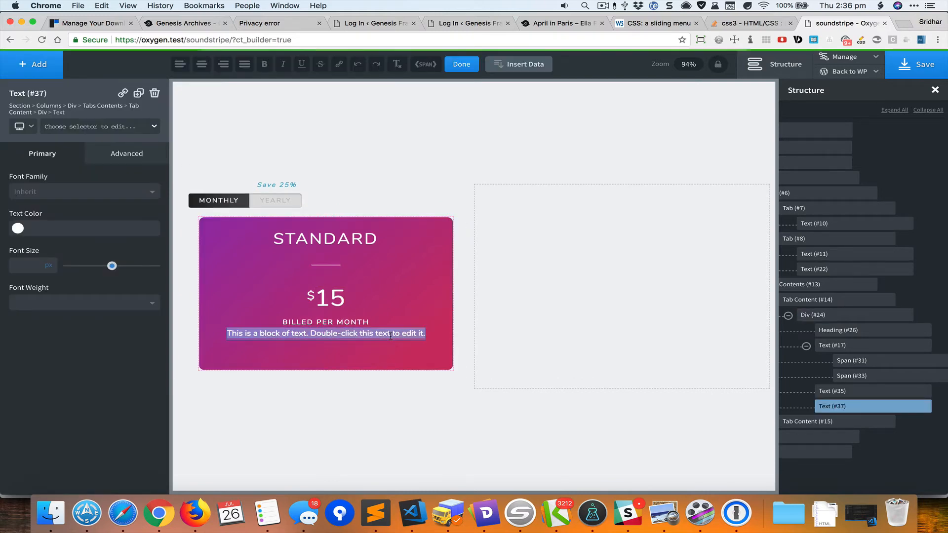
pyautogui.write('Unlimited')
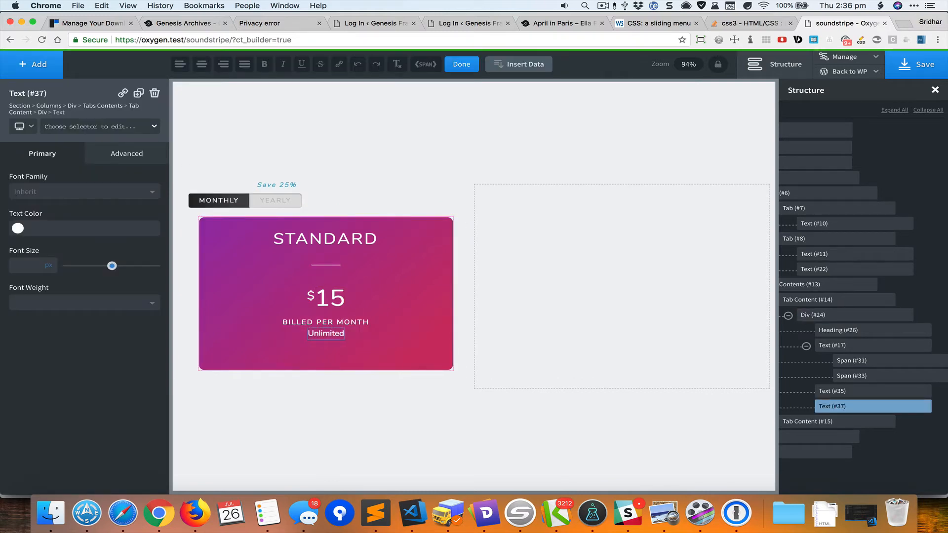
# Step: Compare the gap with the Soundstripe page and set the "Billed per month" text's bottom margin to 48 px
pyautogui.click(356, 325)
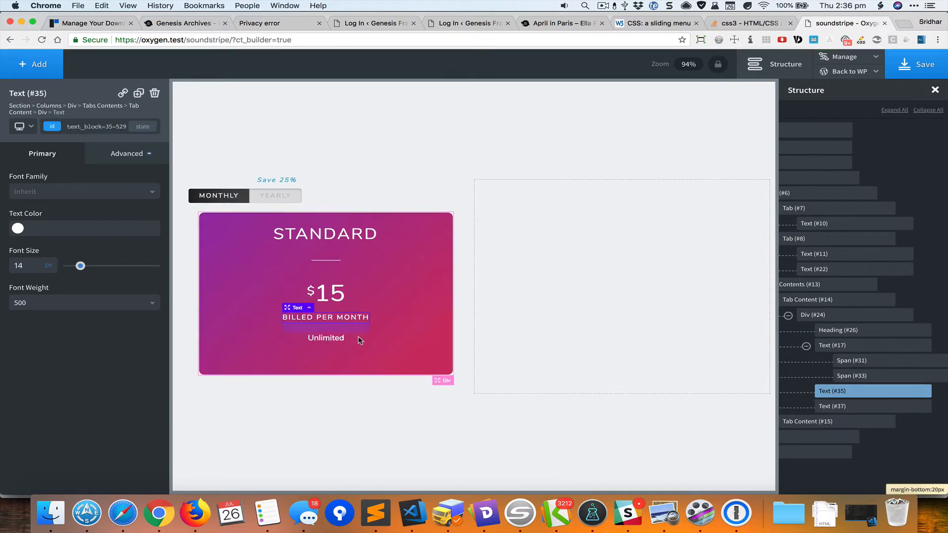
pyautogui.click(396, 340)
pyautogui.press('super+grave')
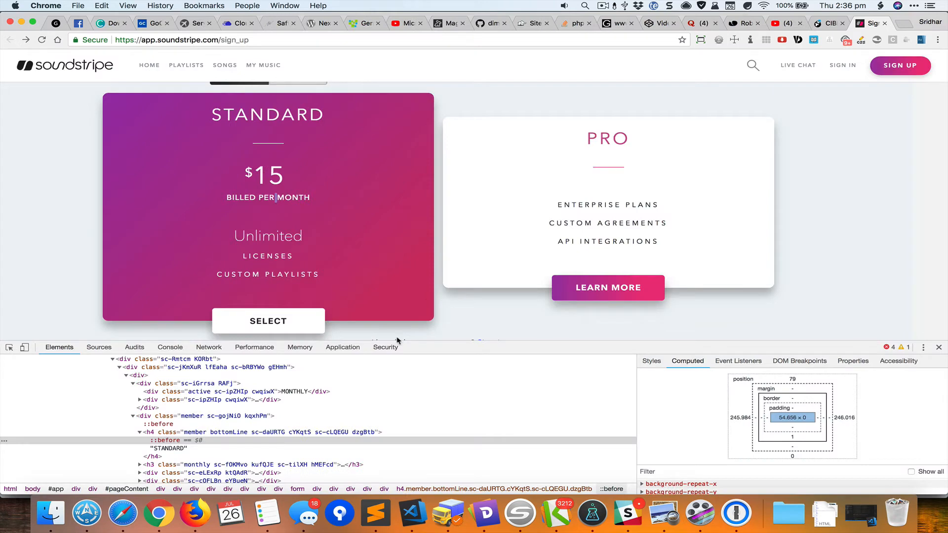
pyautogui.press('super+grave')
pyautogui.click(338, 323)
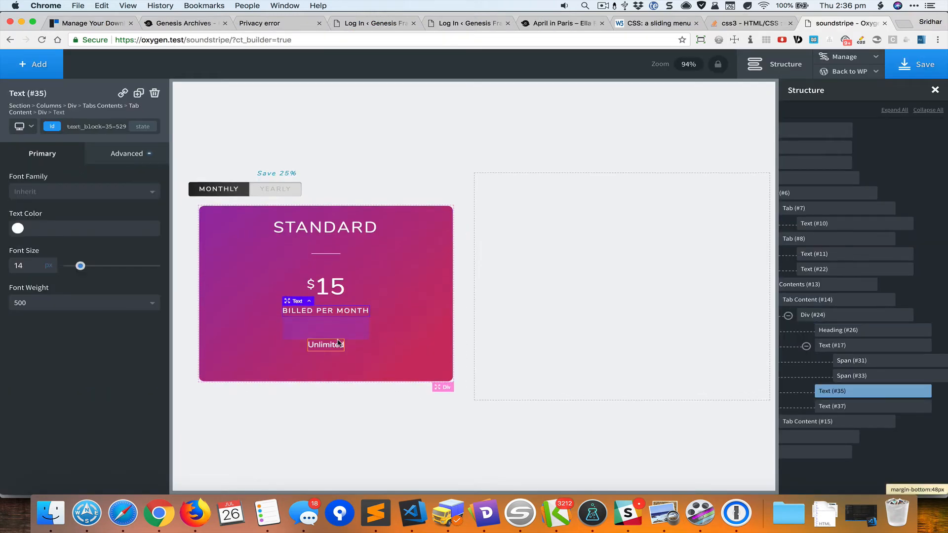
pyautogui.click(405, 334)
# Step: Check the font of "Unlimited" on the Soundstripe page, then set the "Unlimited" text to 28 px with font weight 100
pyautogui.press('super+grave')
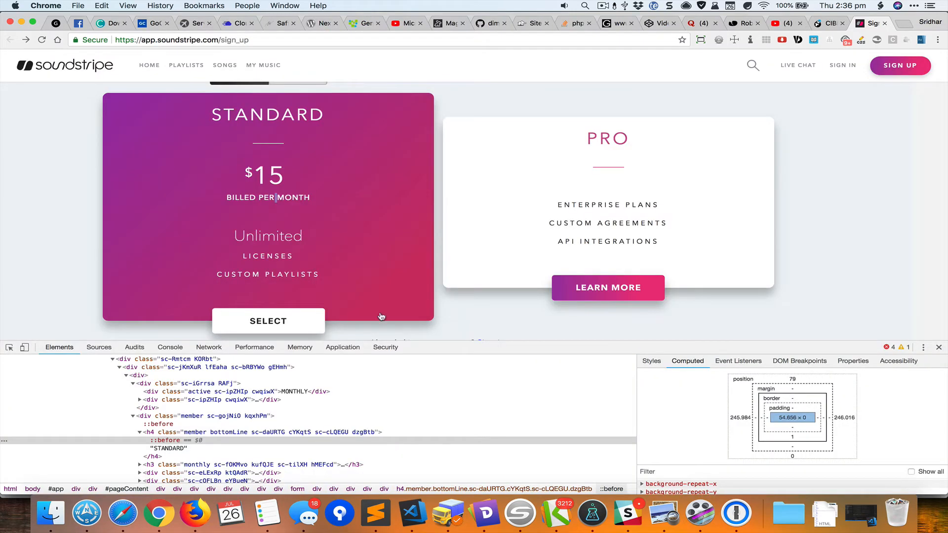
pyautogui.rightClick(281, 237)
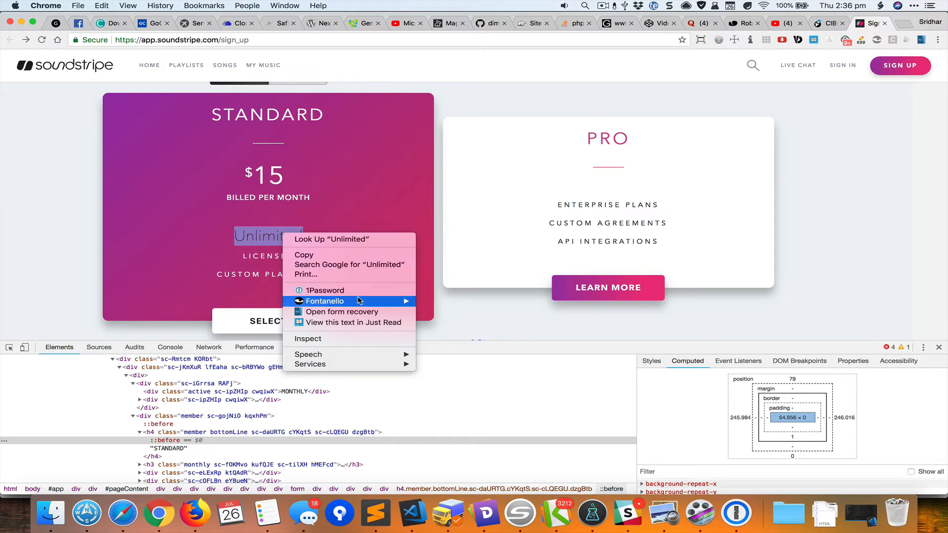
pyautogui.moveTo(359, 301)
pyautogui.click(203, 284)
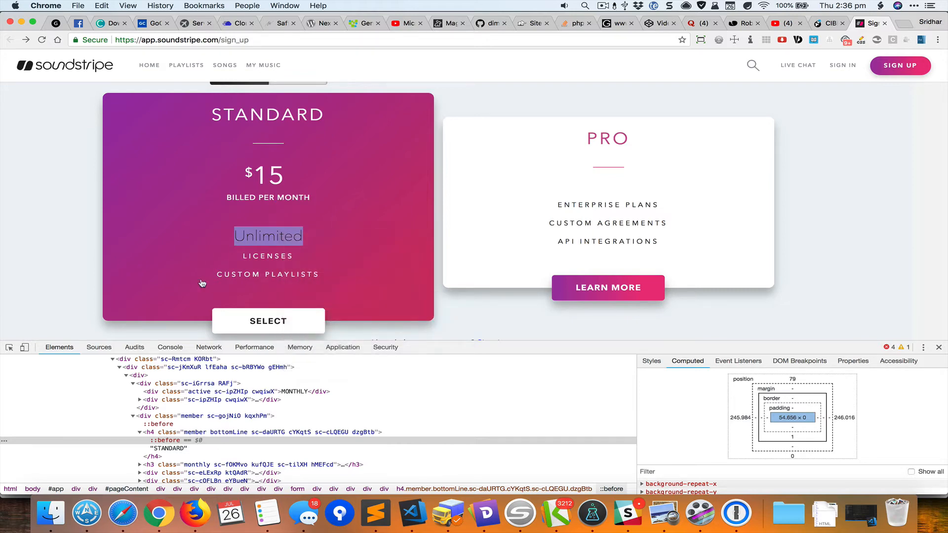
pyautogui.press('super+grave')
pyautogui.click(332, 344)
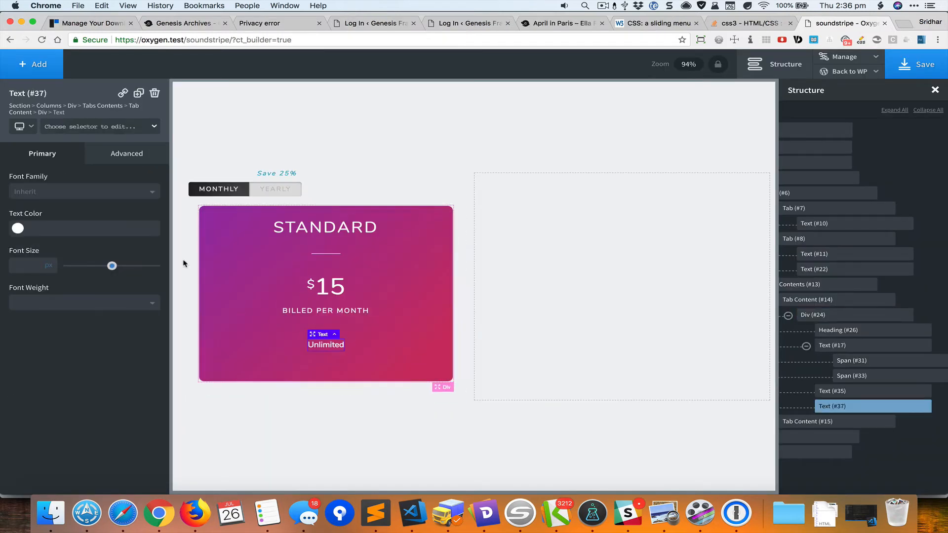
pyautogui.click(32, 267)
pyautogui.write('8')
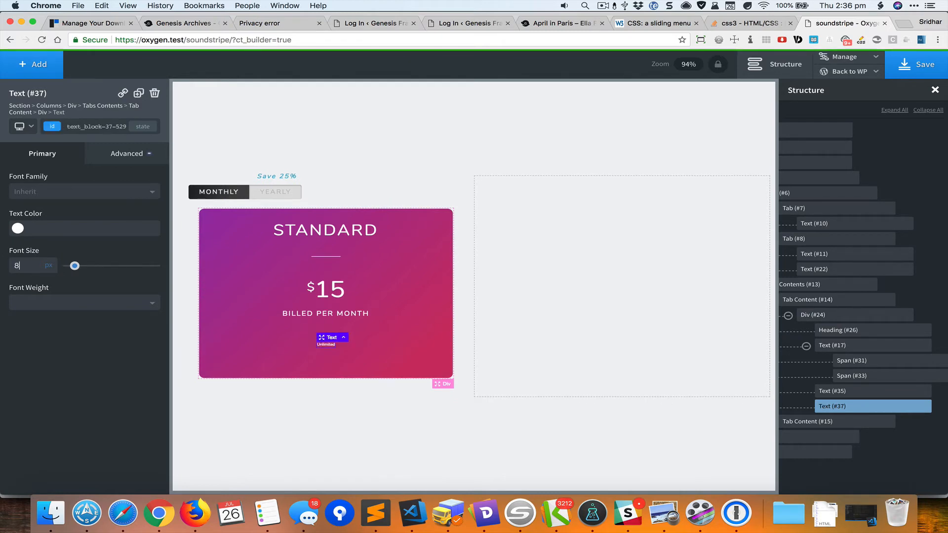
pyautogui.click(53, 303)
pyautogui.click(54, 339)
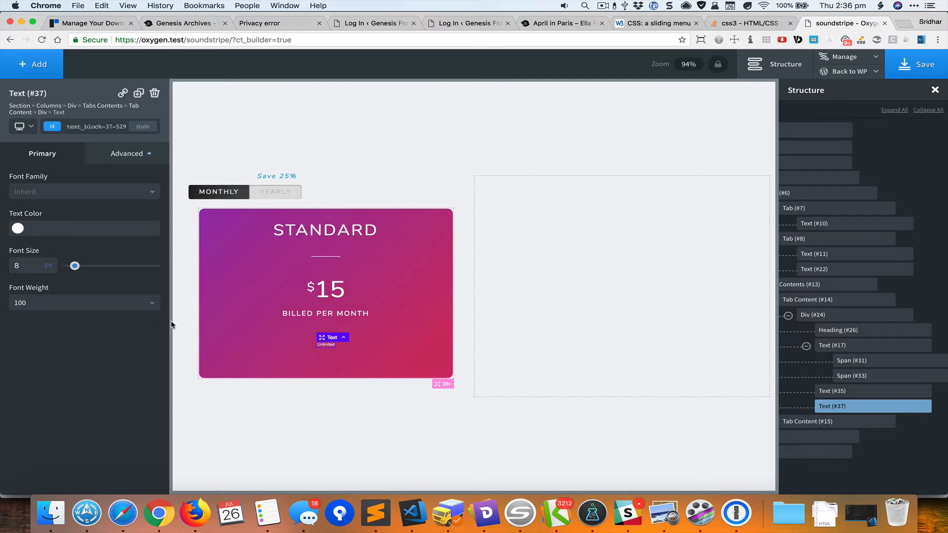
pyautogui.click(15, 266)
pyautogui.write('2')
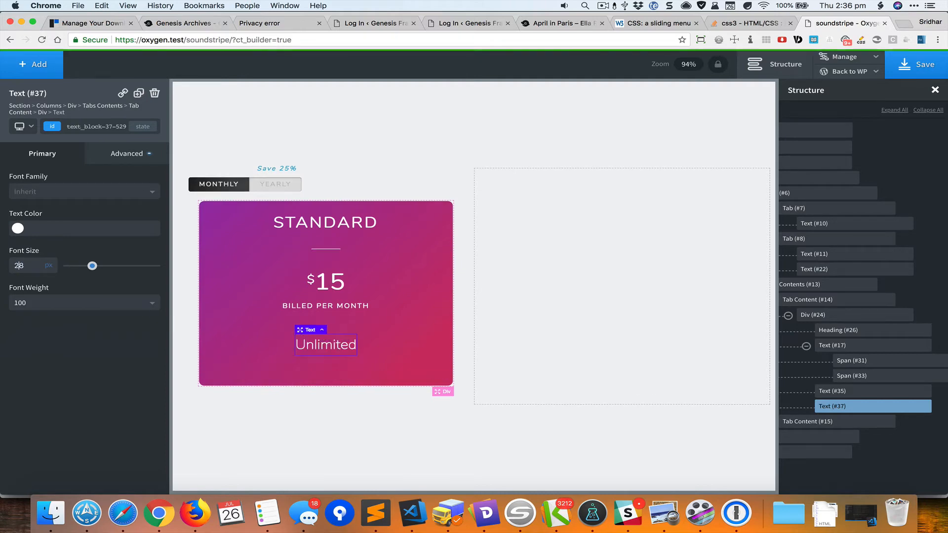
# Step: Compare the card with the Soundstripe page, then duplicate the "Billed per month" text and move the copy below "Unlimited"
pyautogui.press('super+grave')
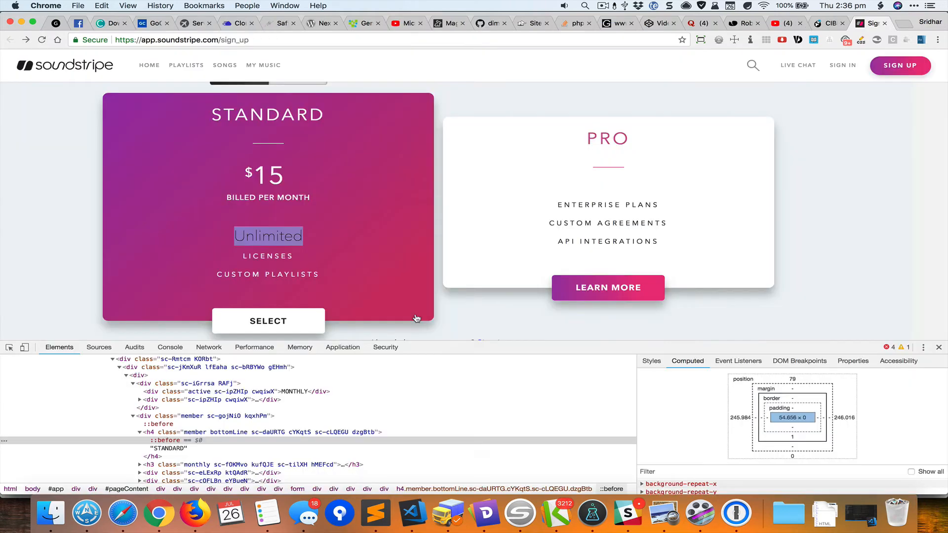
pyautogui.click(377, 252)
pyautogui.press('super+grave')
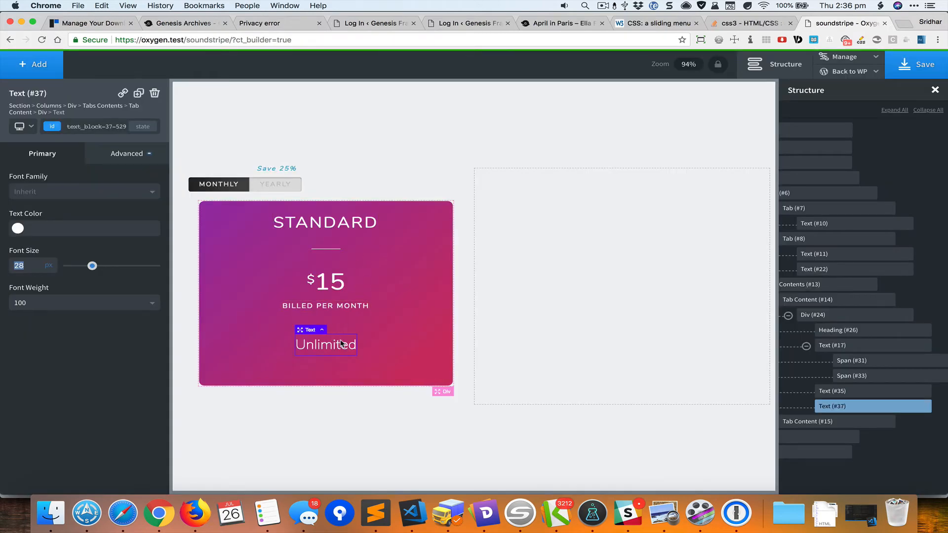
pyautogui.click(368, 312)
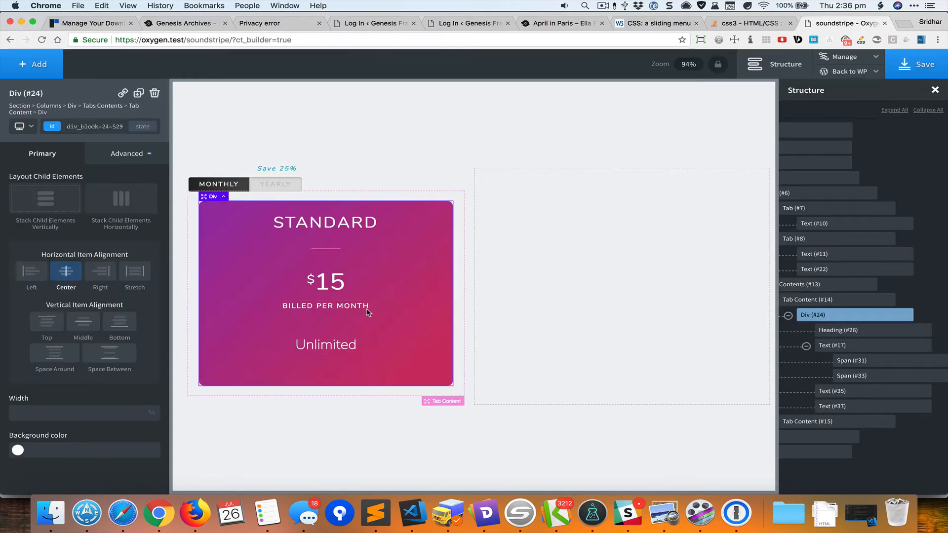
pyautogui.click(365, 312)
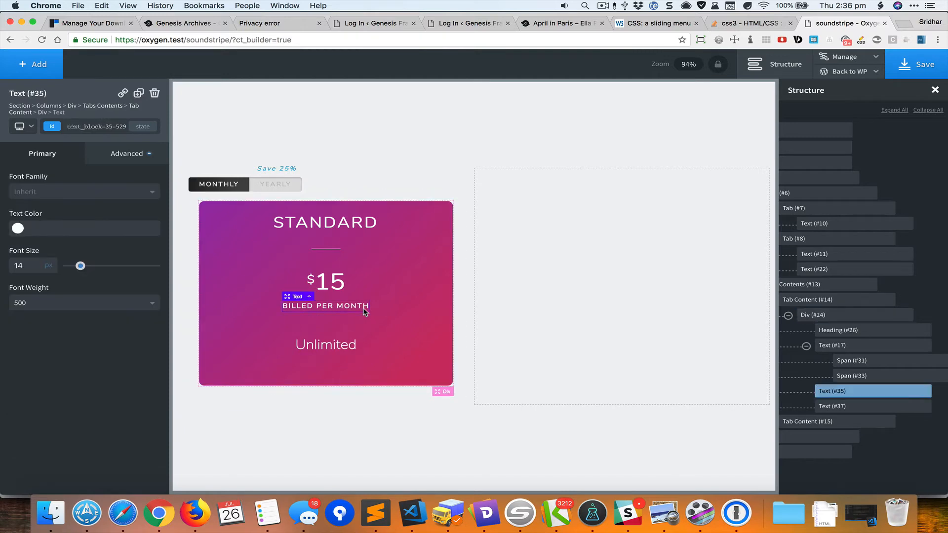
pyautogui.click(138, 92)
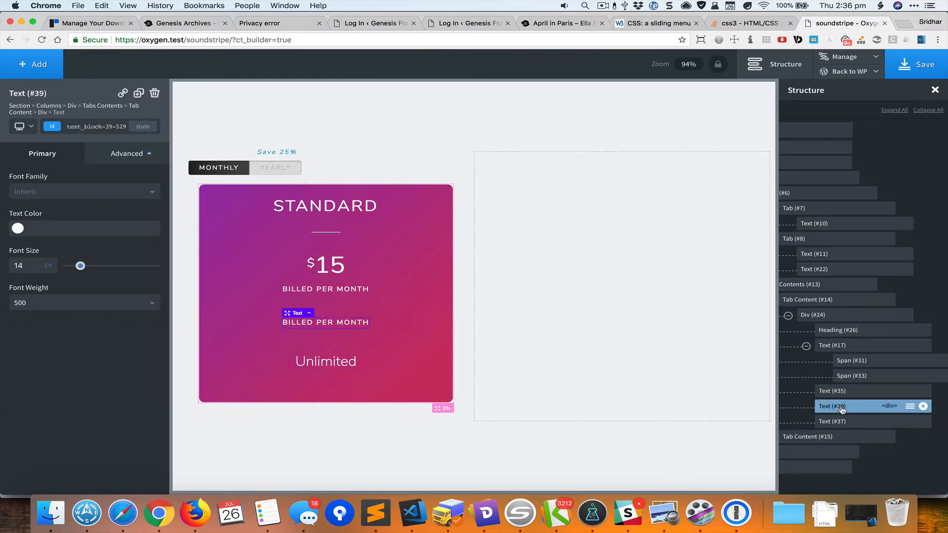
pyautogui.moveTo(842, 410); pyautogui.dragTo(857, 427)
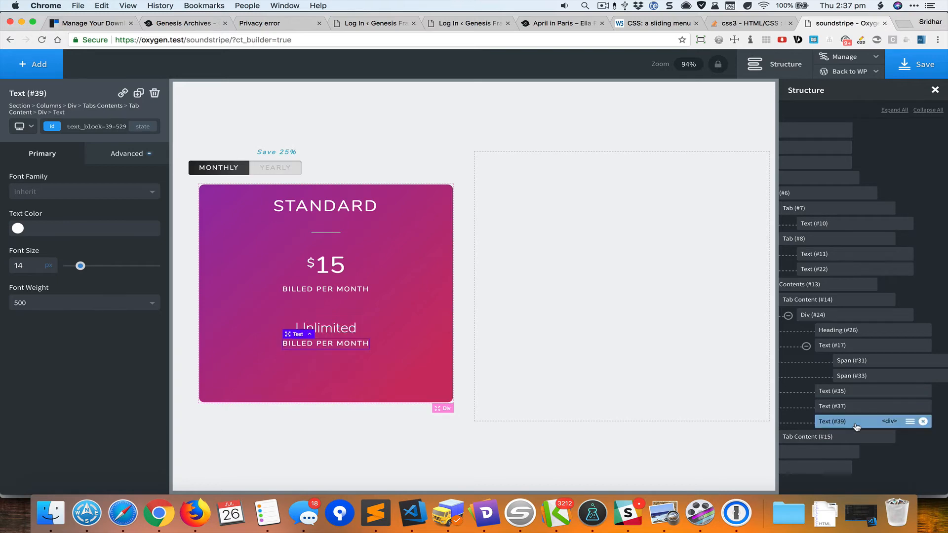
# Step: Replace the wording of the copied billing line below "Unlimited" with "Licenses"
pyautogui.hotkey('ctrl', 'Tab')
pyautogui.hotkey('ctrl', 'shift', 'Tab')
pyautogui.doubleClick(311, 344)
pyautogui.write('Li')
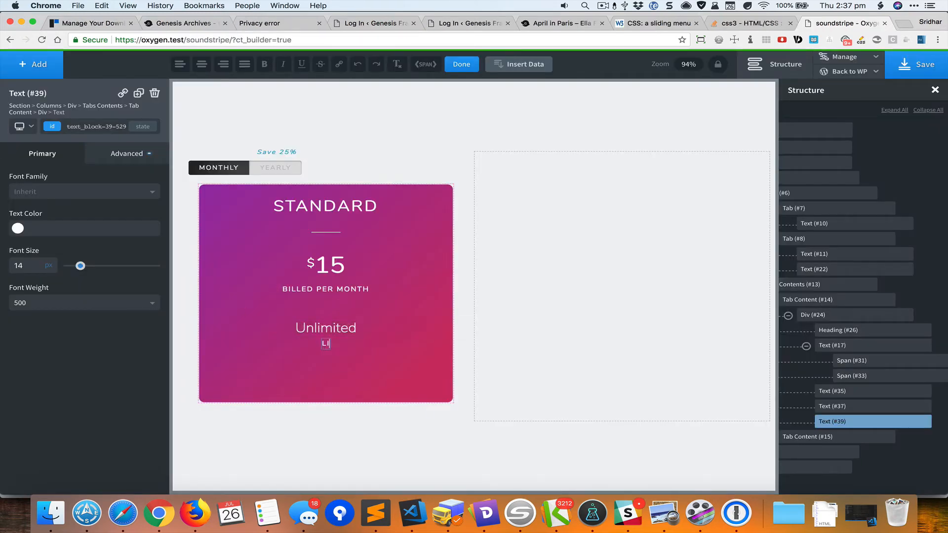
pyautogui.write('censes')
# Step: Compare the spacing with the Soundstripe page and slightly increase the bottom margin of the "Unlimited" text
pyautogui.click(352, 336)
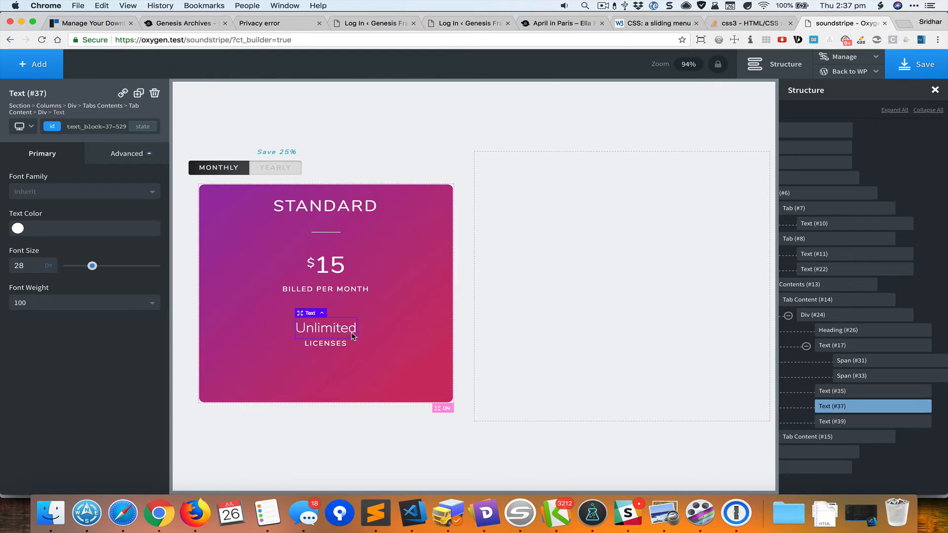
pyautogui.click(398, 354)
pyautogui.press('super+grave')
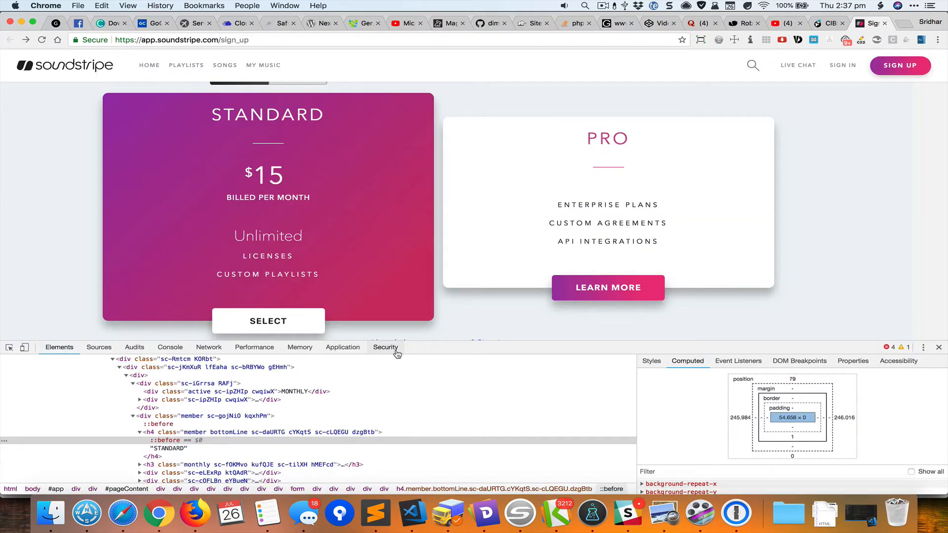
pyautogui.press('super+grave')
pyautogui.press('super+grave')
pyautogui.press('super+grave')
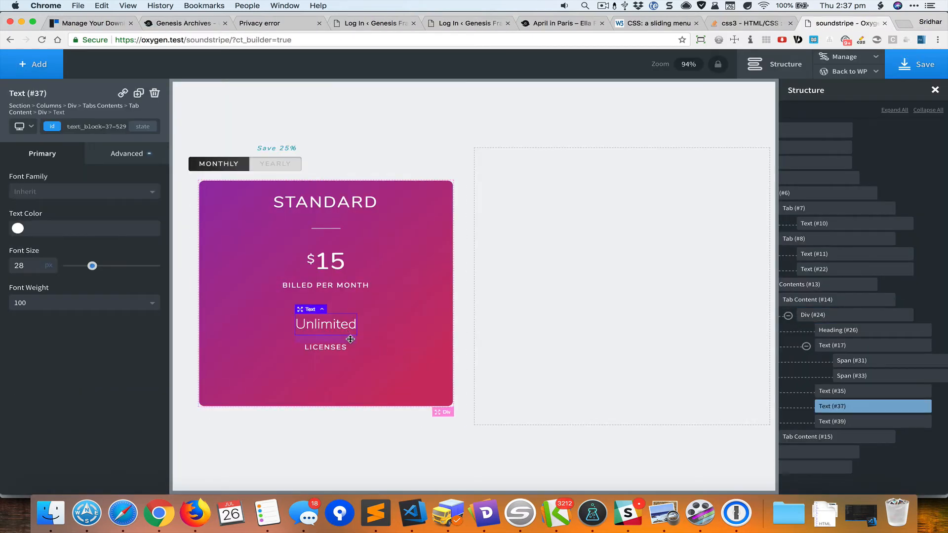
pyautogui.click(380, 349)
pyautogui.press('super+grave')
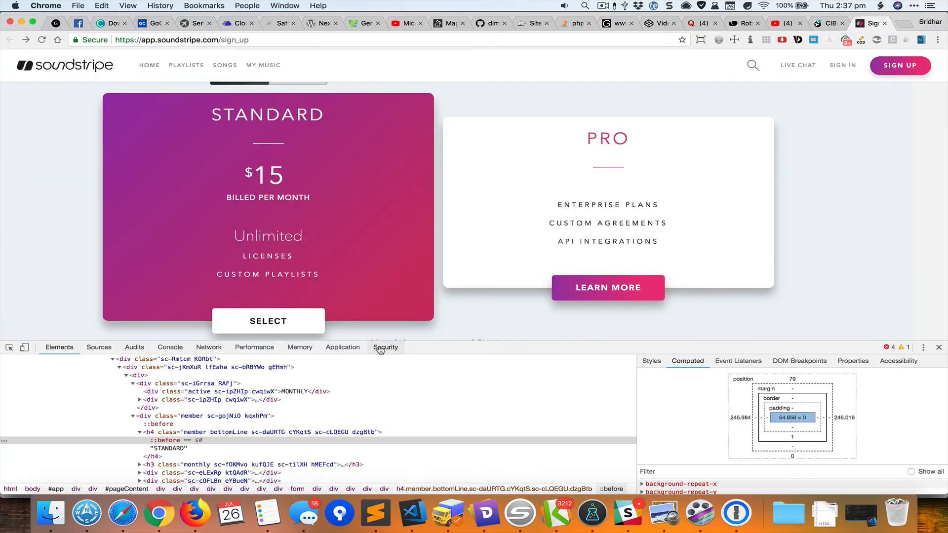
pyautogui.press('super+grave')
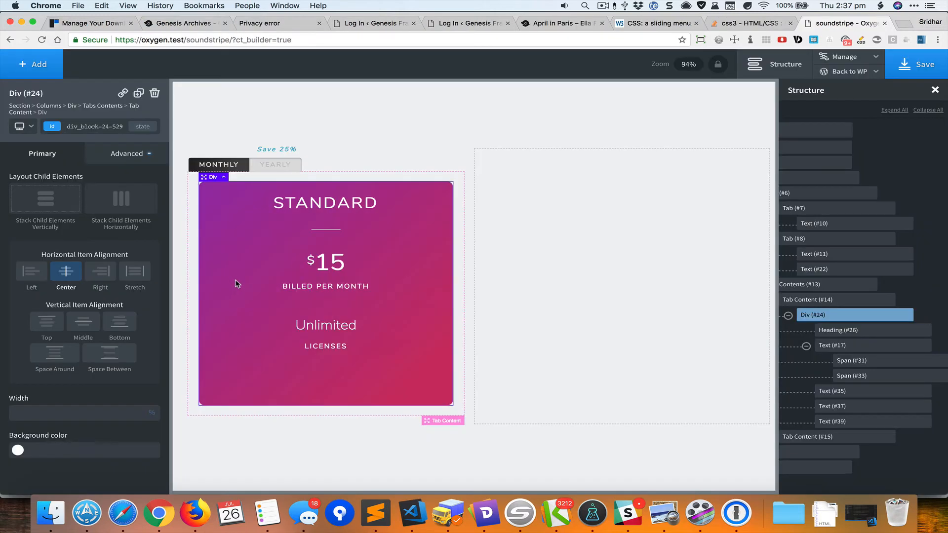
# Step: Duplicate the "Licenses" text and replace the wording of the copy below it with "CUSTOM PLAYLISTS"
pyautogui.click(325, 346)
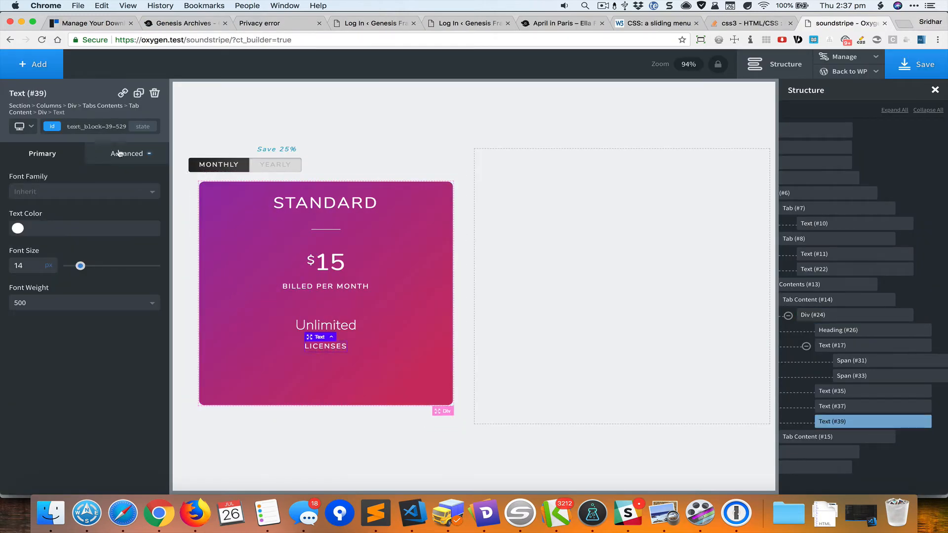
pyautogui.click(138, 93)
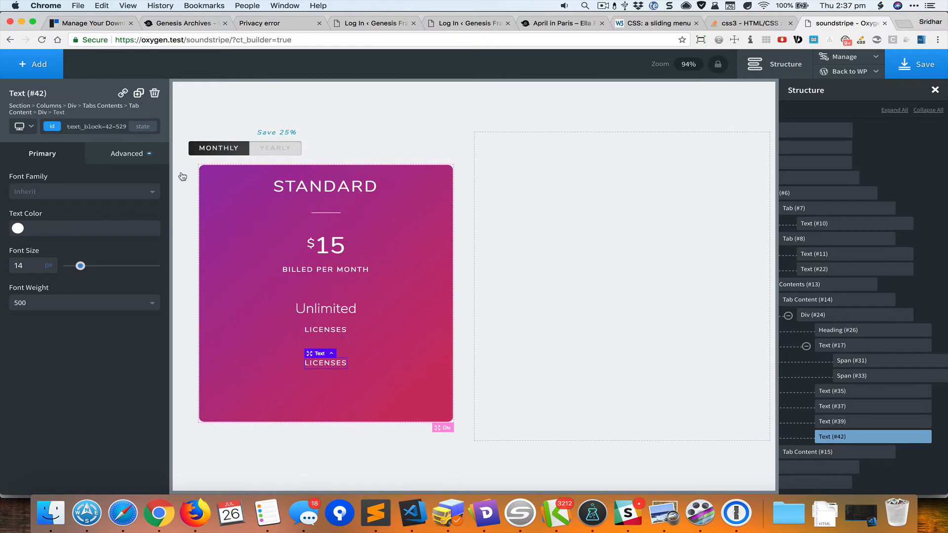
pyautogui.doubleClick(334, 364)
pyautogui.write('CUSTOM PL')
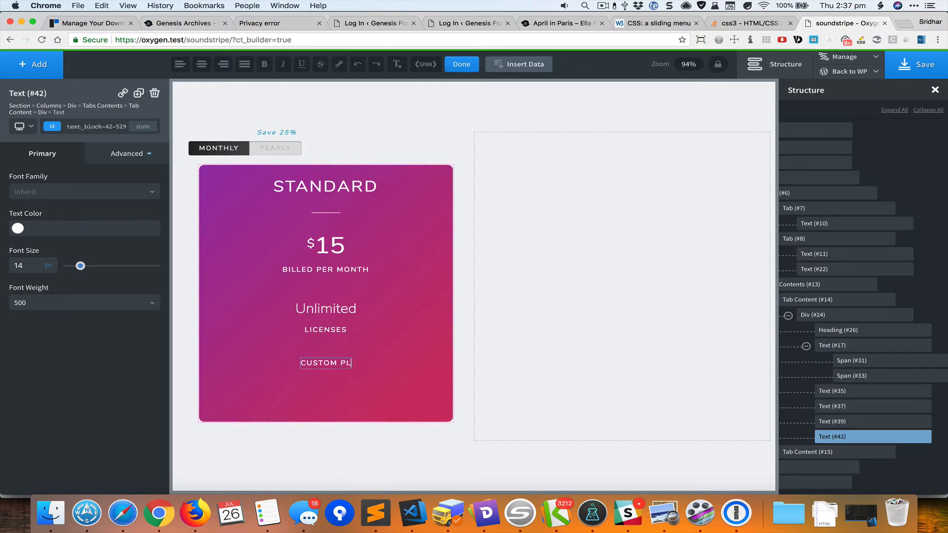
pyautogui.write('AYLISTS')
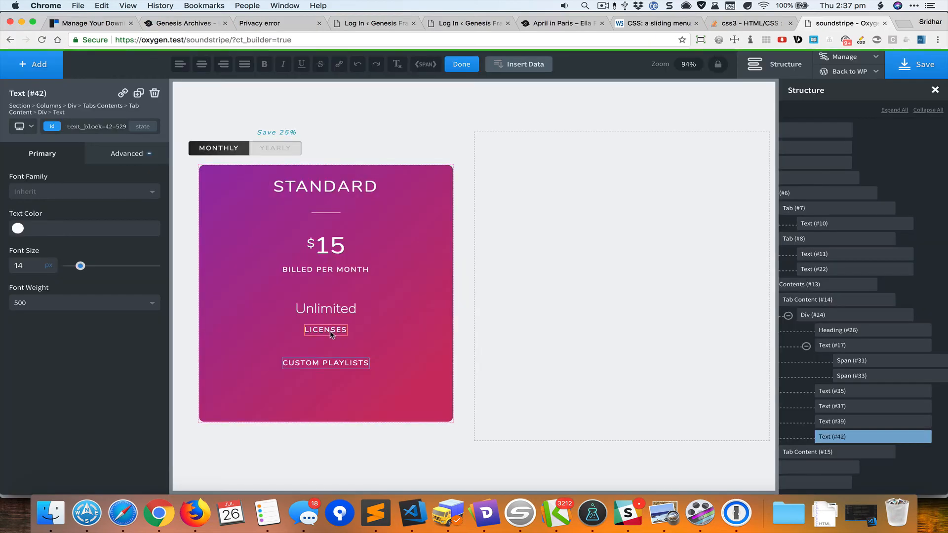
# Step: Reduce the bottom margin of the "Licenses" text to about 29 px
pyautogui.click(330, 335)
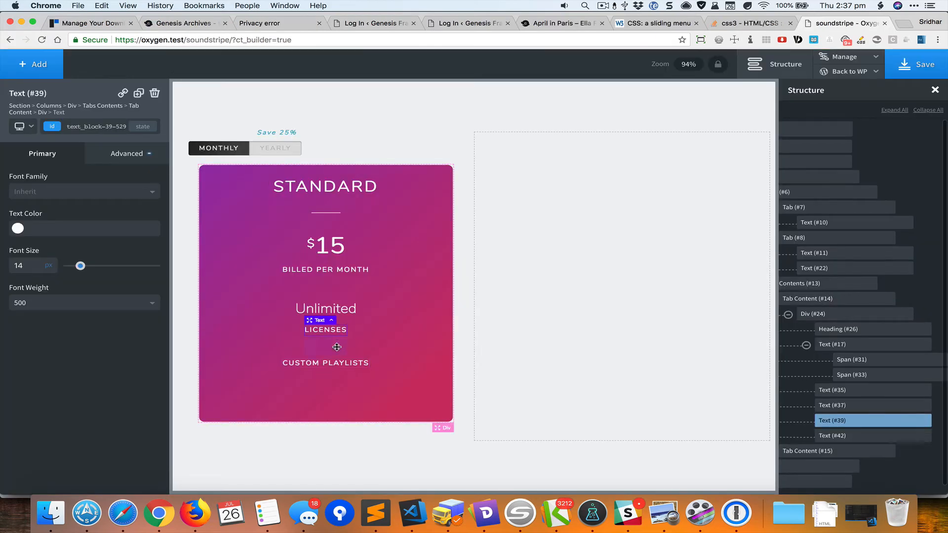
pyautogui.moveTo(338, 349); pyautogui.dragTo(337, 339)
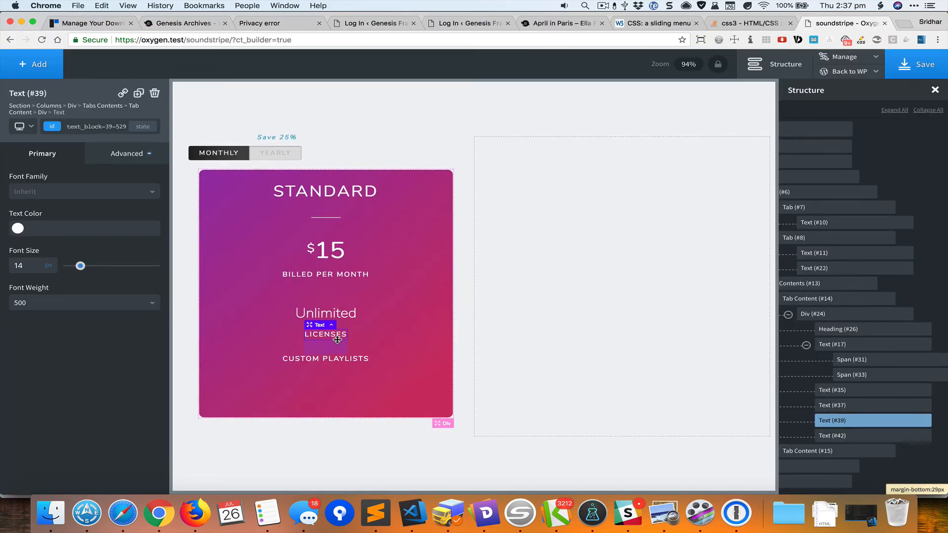
pyautogui.click(416, 343)
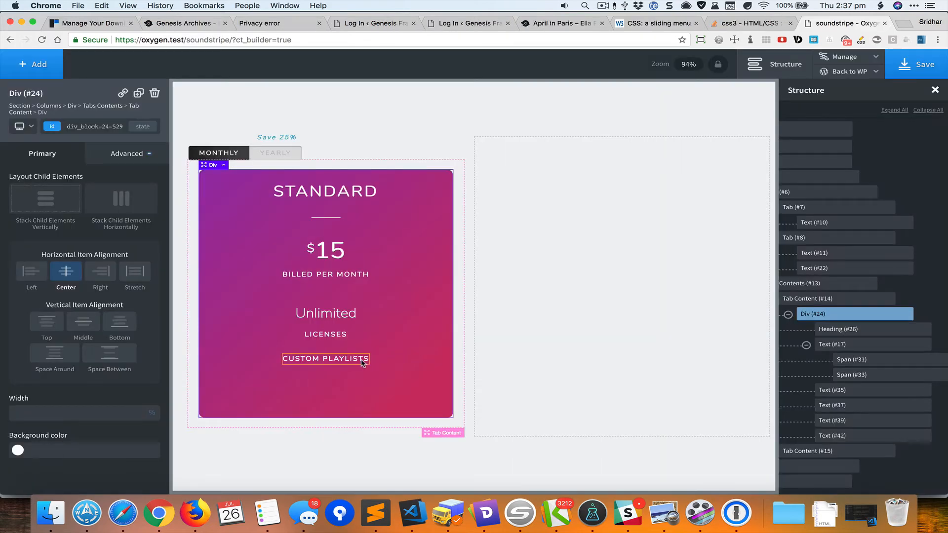
# Step: Set the letter spacing of the "Custom Playlists" text to 3 px
pyautogui.click(364, 363)
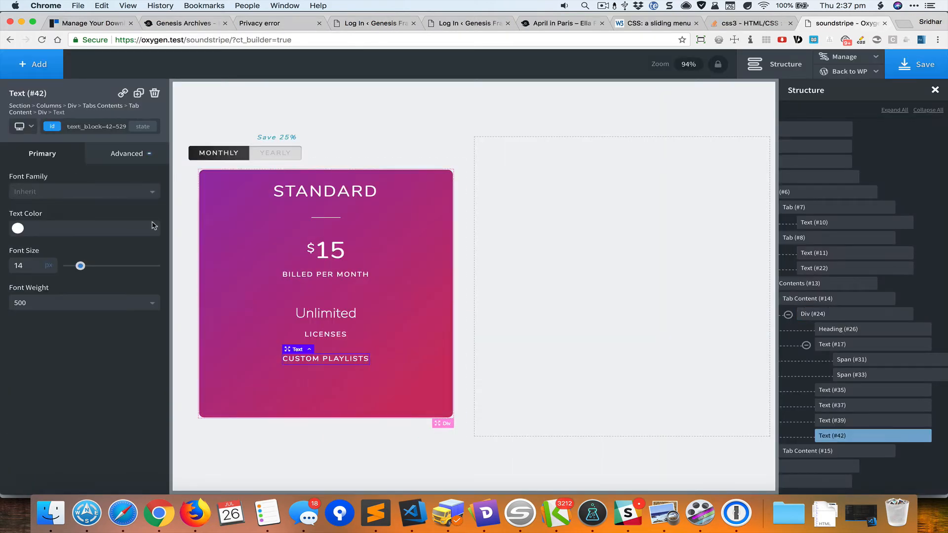
pyautogui.click(138, 155)
pyautogui.click(108, 271)
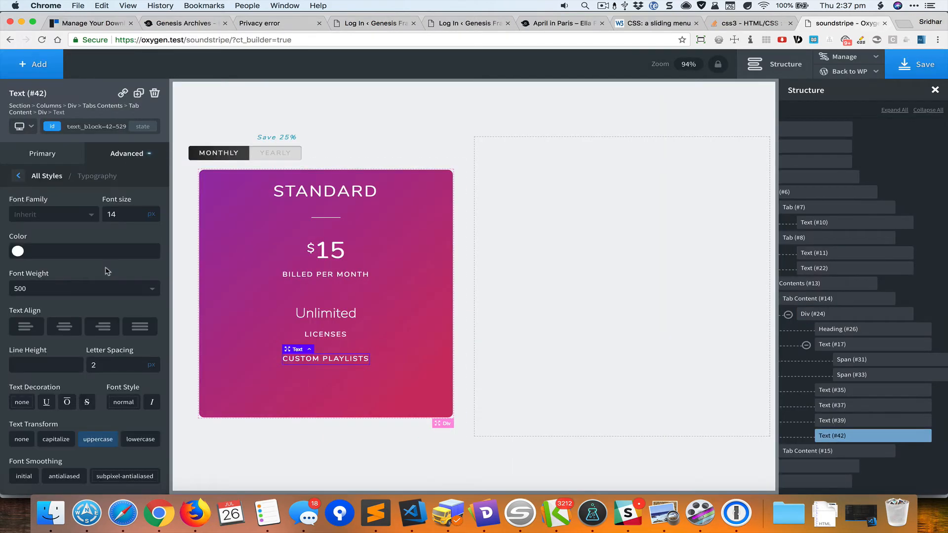
pyautogui.doubleClick(116, 367)
pyautogui.write('3')
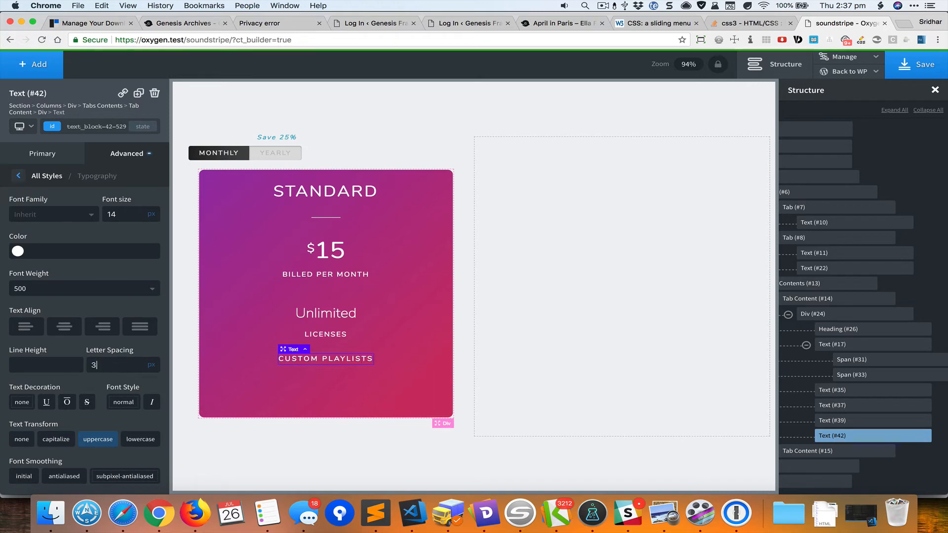
pyautogui.click(240, 412)
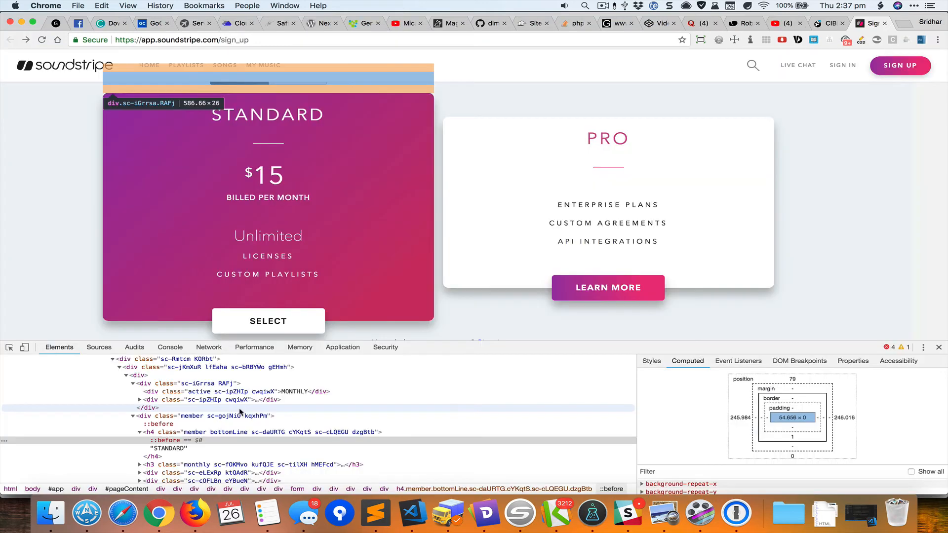
# Step: Compare the card with the Soundstripe page, then set the pricing-box class of the card's div to relative position
pyautogui.scroll(1, 419, 243)
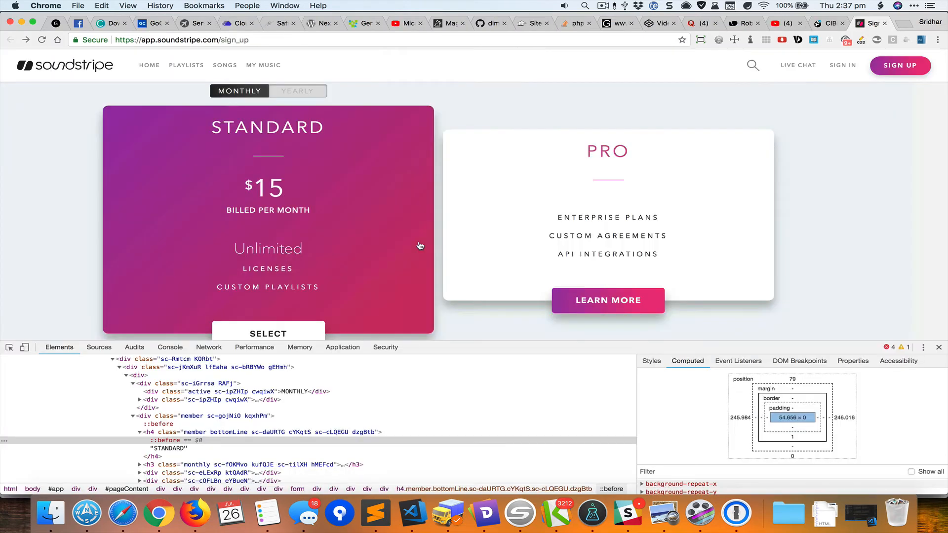
pyautogui.scroll(-2, 419, 245)
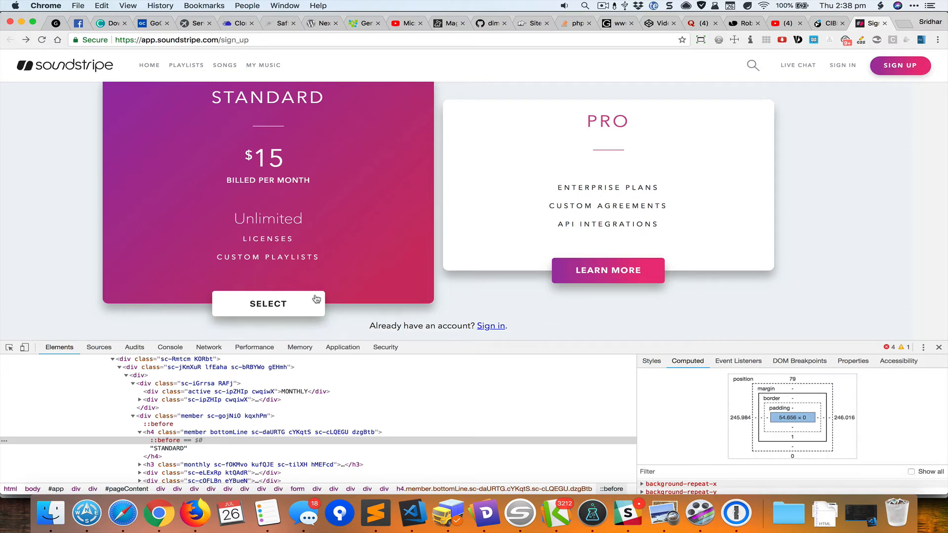
pyautogui.press('super+grave')
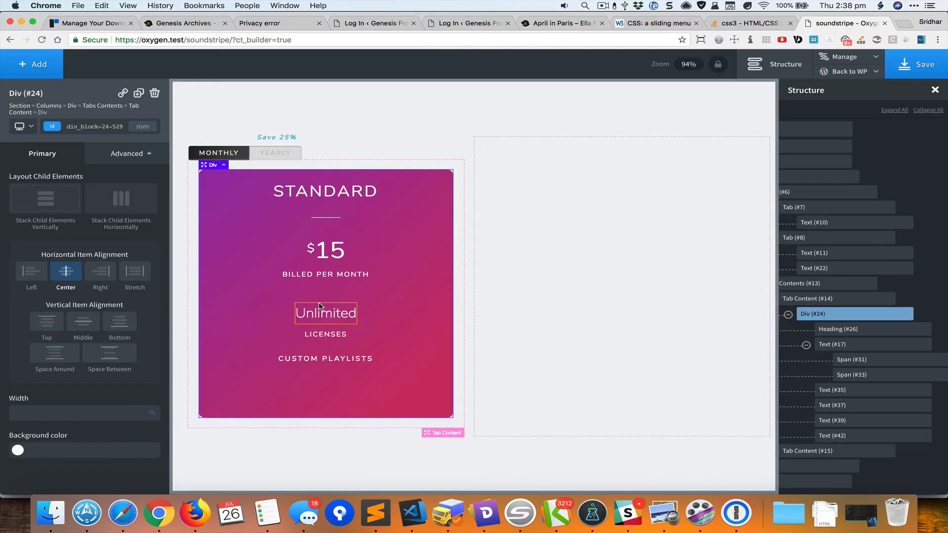
pyautogui.click(126, 152)
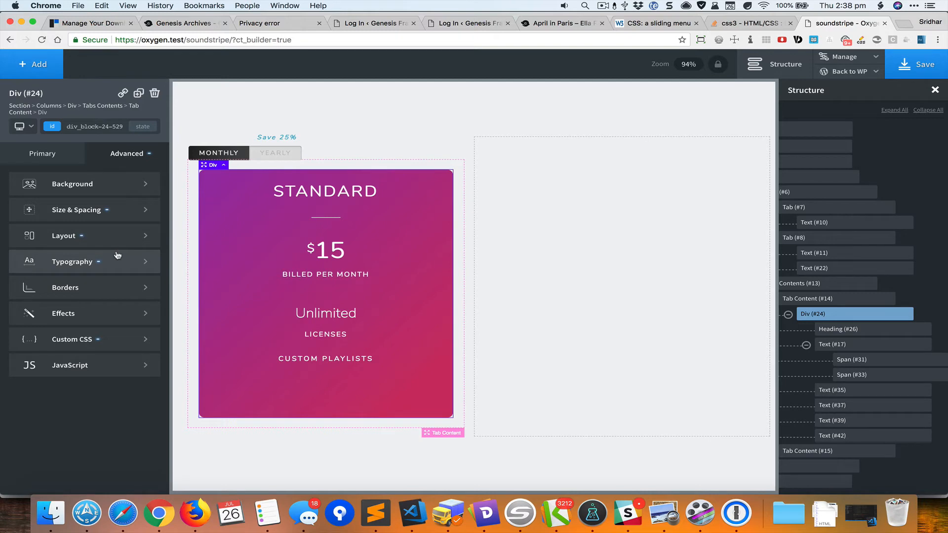
pyautogui.click(83, 127)
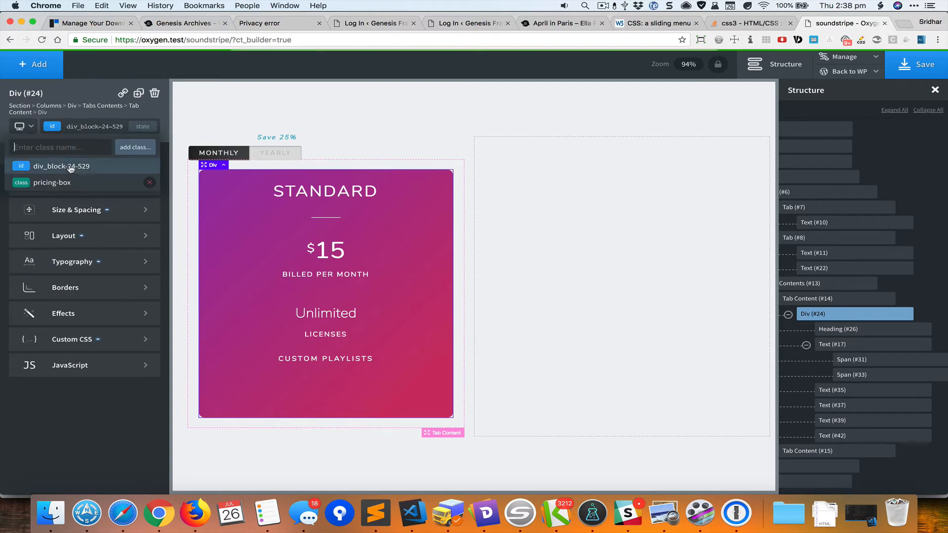
pyautogui.click(66, 183)
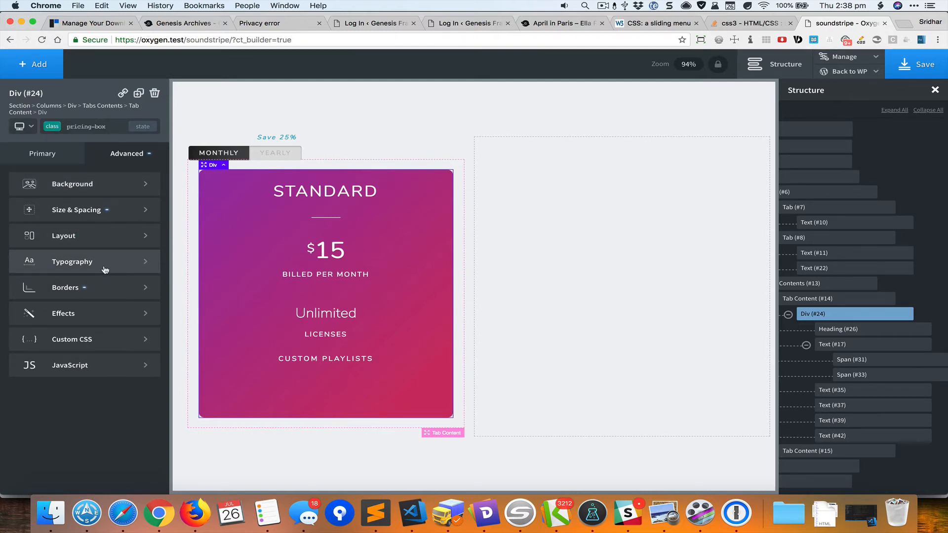
pyautogui.click(112, 244)
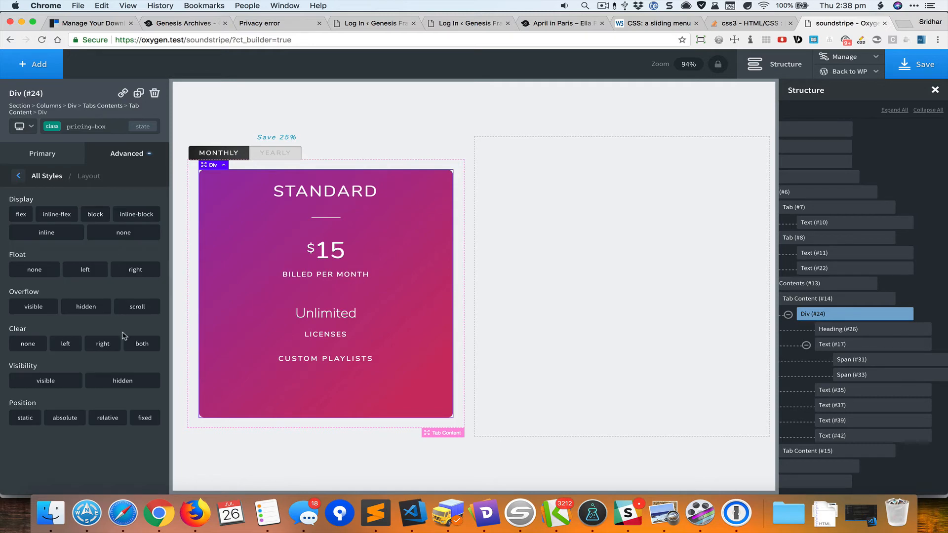
pyautogui.click(113, 418)
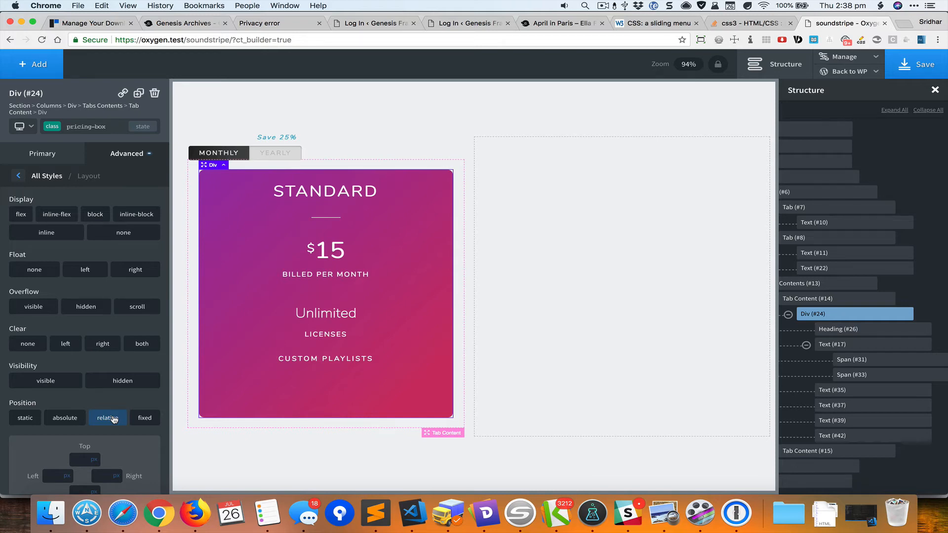
# Step: Add a button below "Custom Playlists" in the card and label it "Select"
pyautogui.click(40, 68)
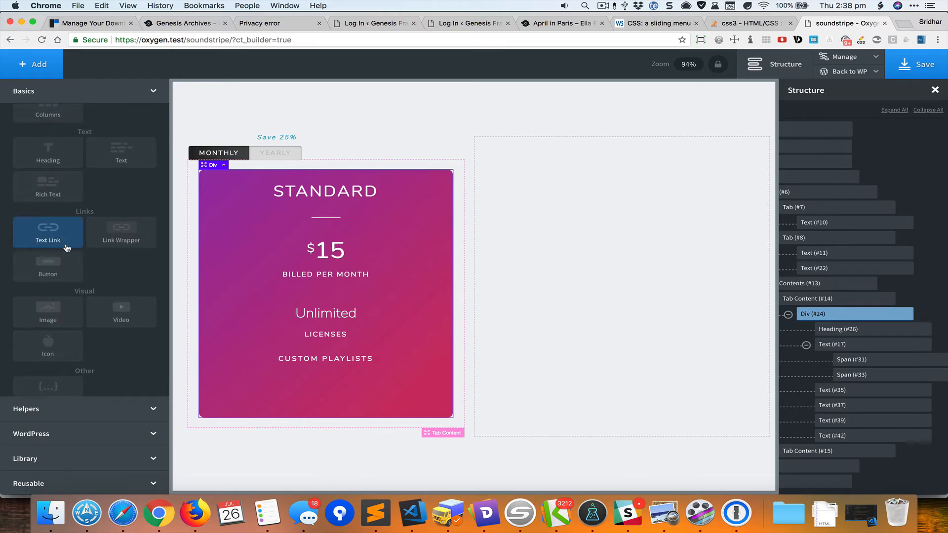
pyautogui.click(52, 249)
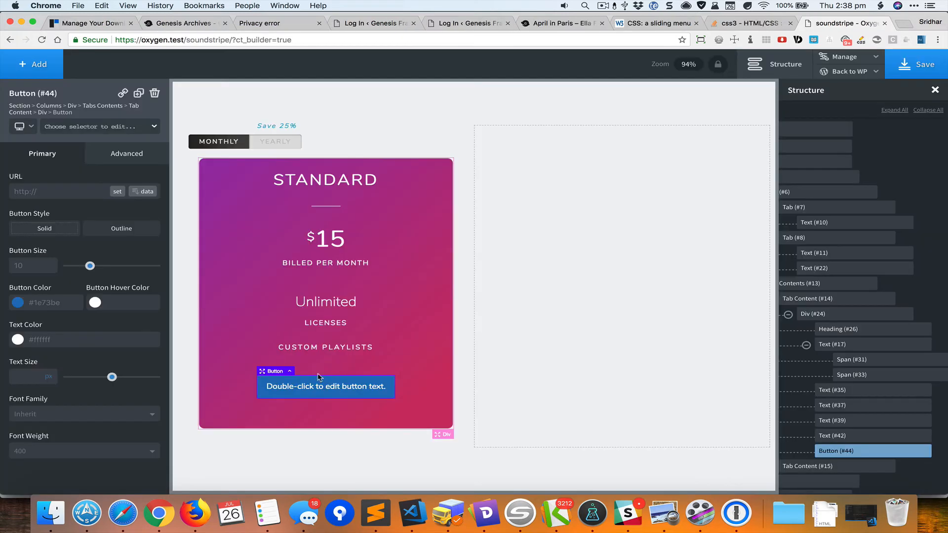
pyautogui.doubleClick(318, 378)
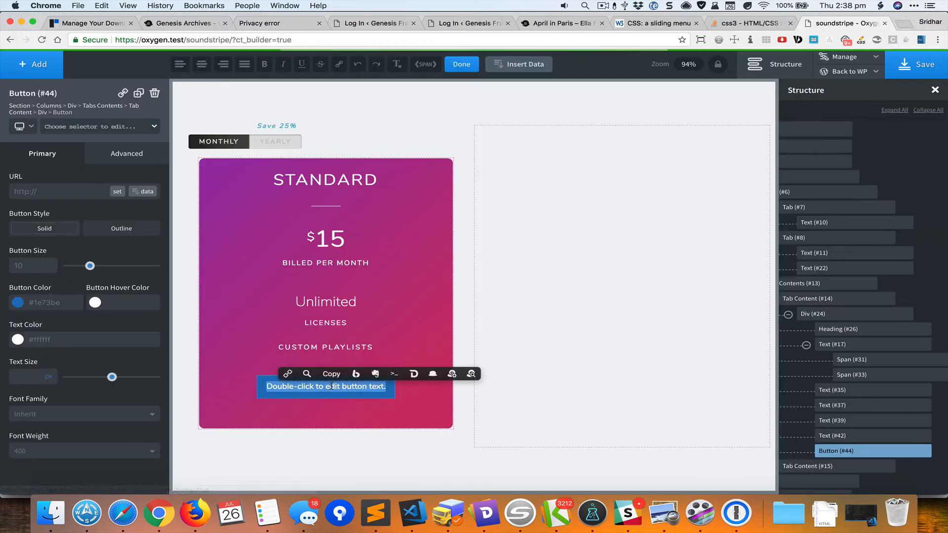
pyautogui.write('Select')
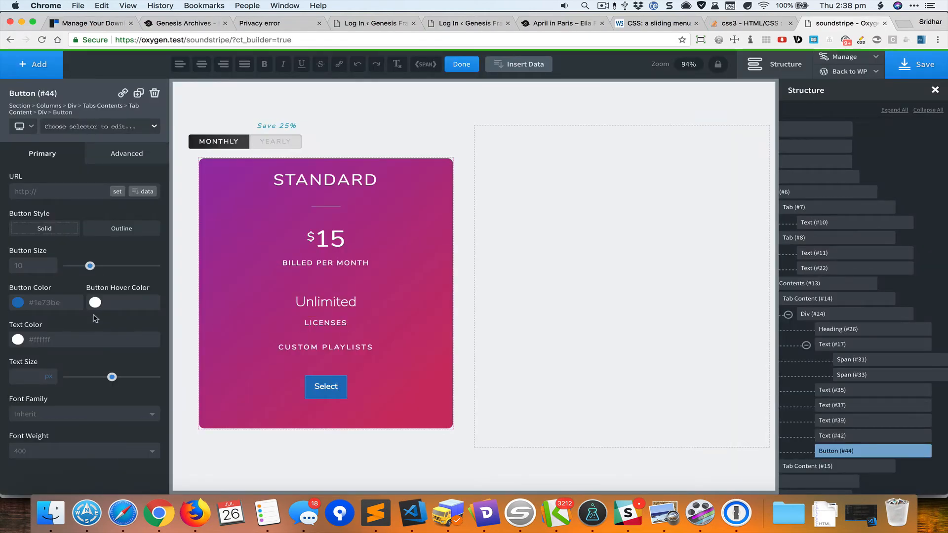
# Step: Set the "Select" button's color to white (#ffffff) and its text color to black (#000000)
pyautogui.click(18, 303)
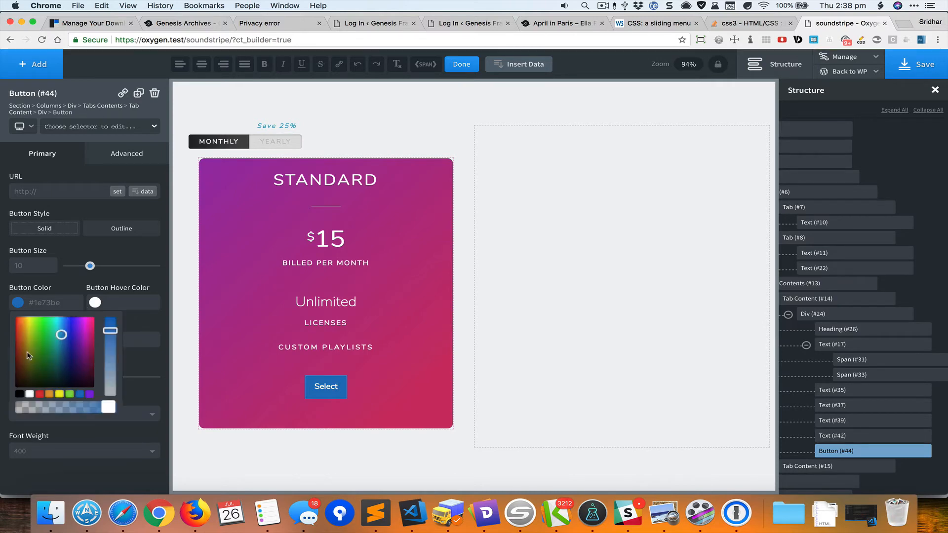
pyautogui.click(29, 394)
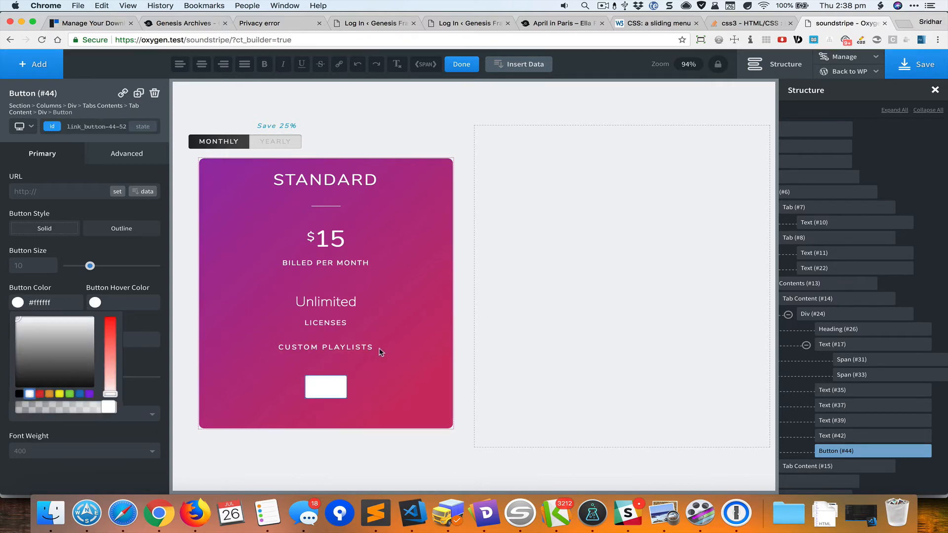
pyautogui.press('super+grave')
pyautogui.press('super+grave')
pyautogui.click(152, 330)
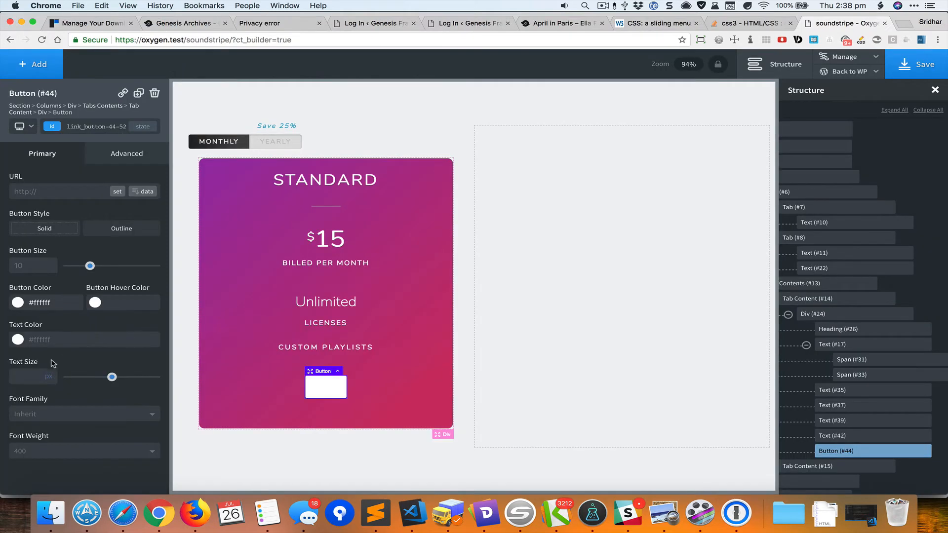
pyautogui.click(18, 340)
pyautogui.click(19, 431)
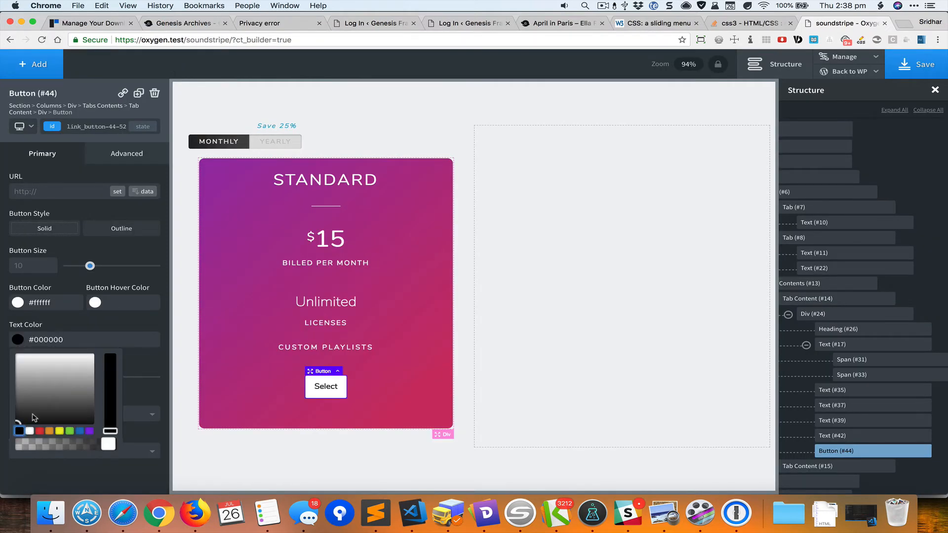
pyautogui.click(136, 317)
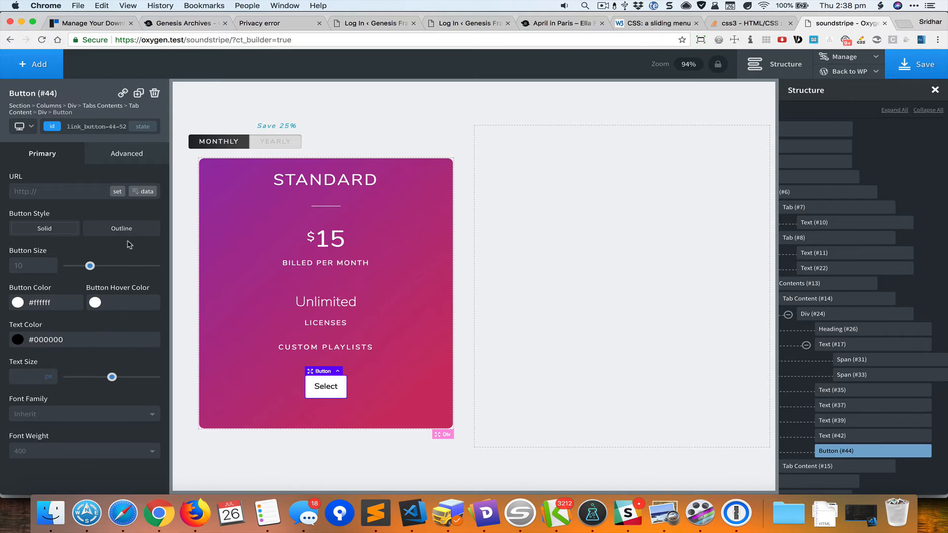
# Step: Set the "Select" button's text transform to uppercase
pyautogui.click(135, 153)
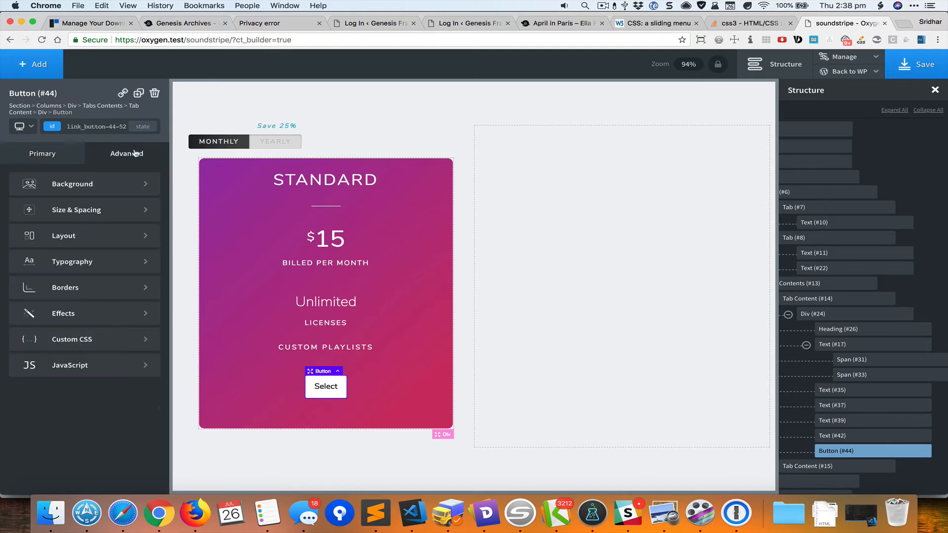
pyautogui.click(102, 267)
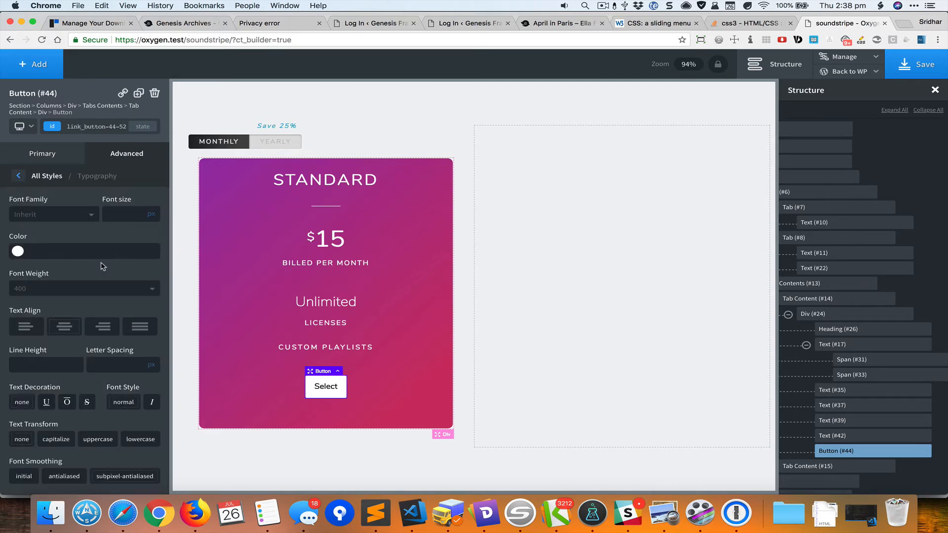
pyautogui.click(97, 442)
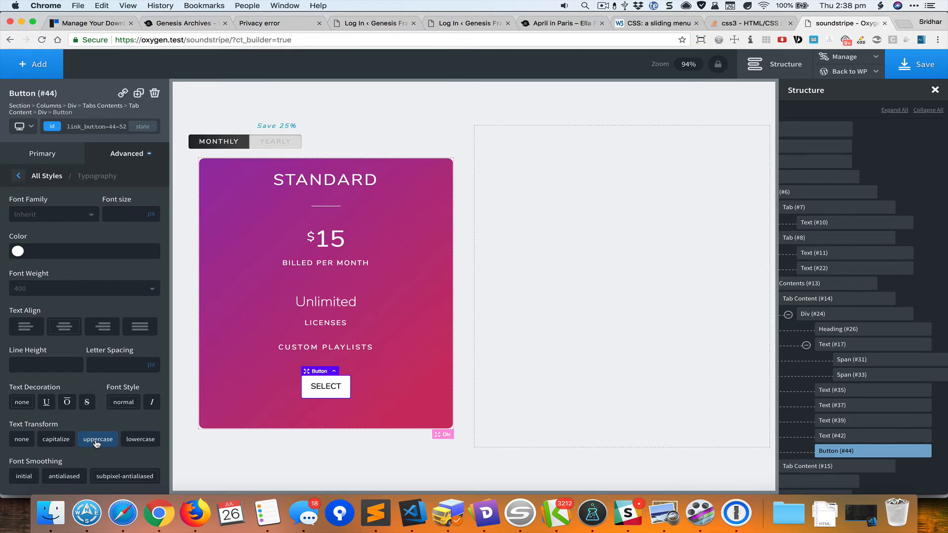
# Step: Compare the button with the Soundstripe page and check the font details of its "SELECT" button
pyautogui.press('super+grave')
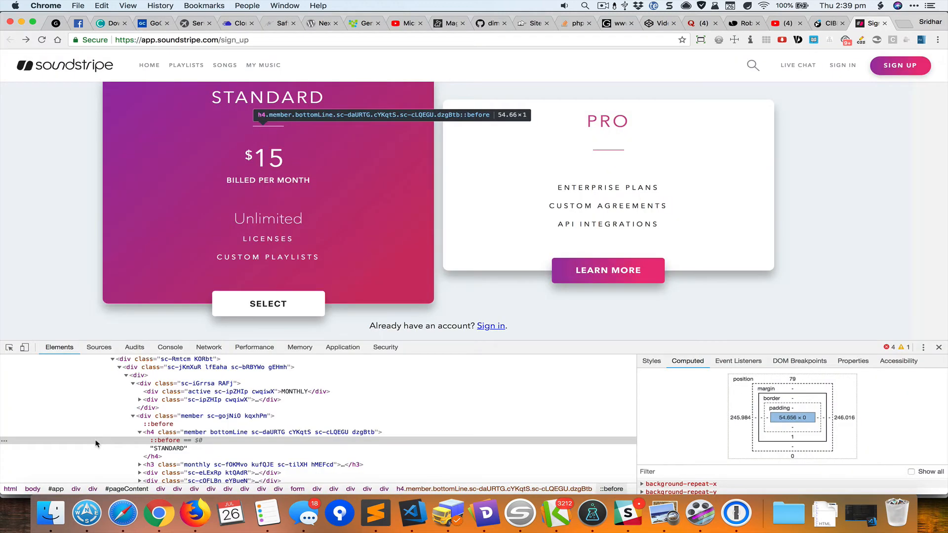
pyautogui.press('super+grave')
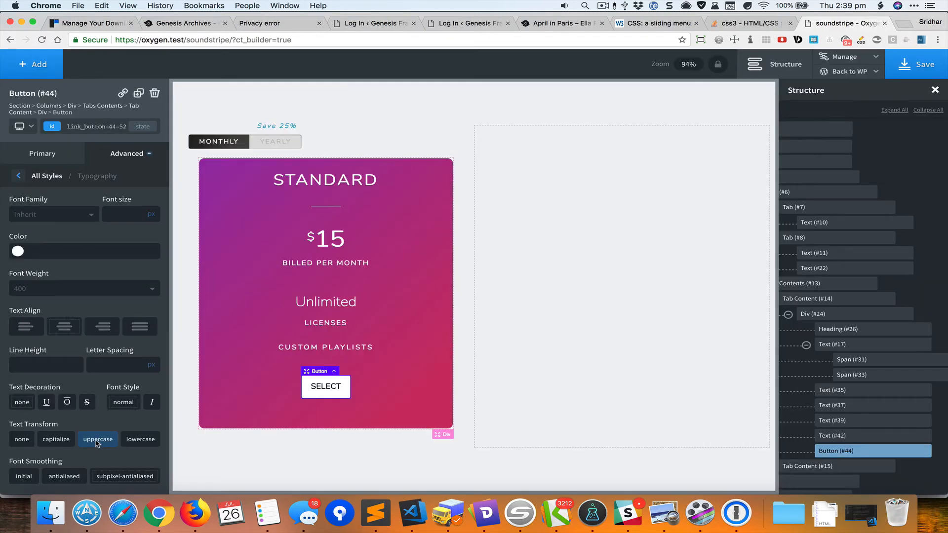
pyautogui.press('super+grave')
pyautogui.rightClick(268, 304)
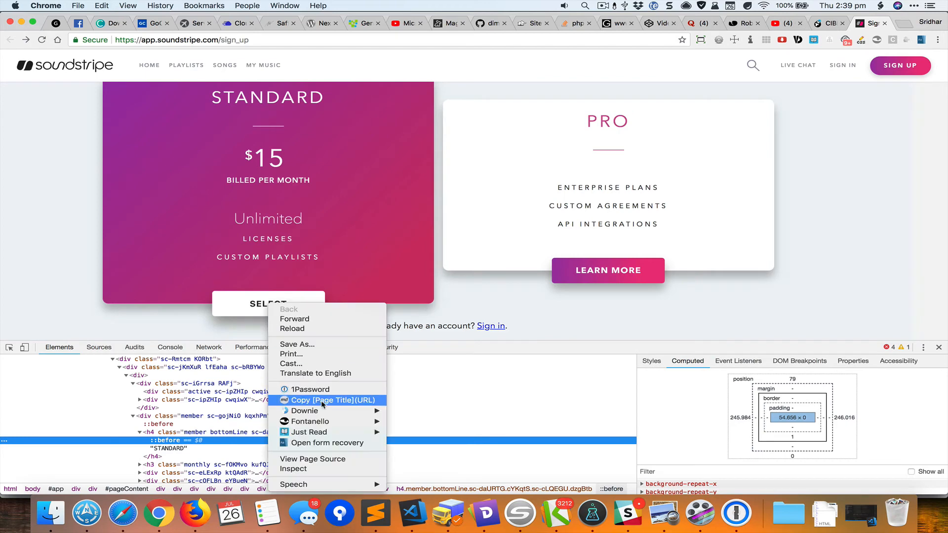
pyautogui.moveTo(333, 421)
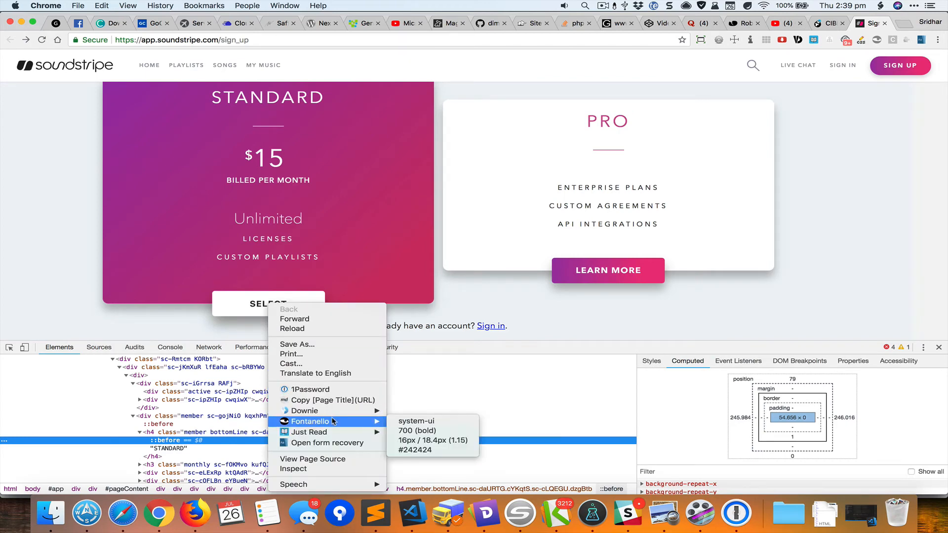
# Step: Back in Oxygen, set the "Select" button's font weight to 700 and its letter spacing to 2 px
pyautogui.click(68, 279)
pyautogui.press('super+grave')
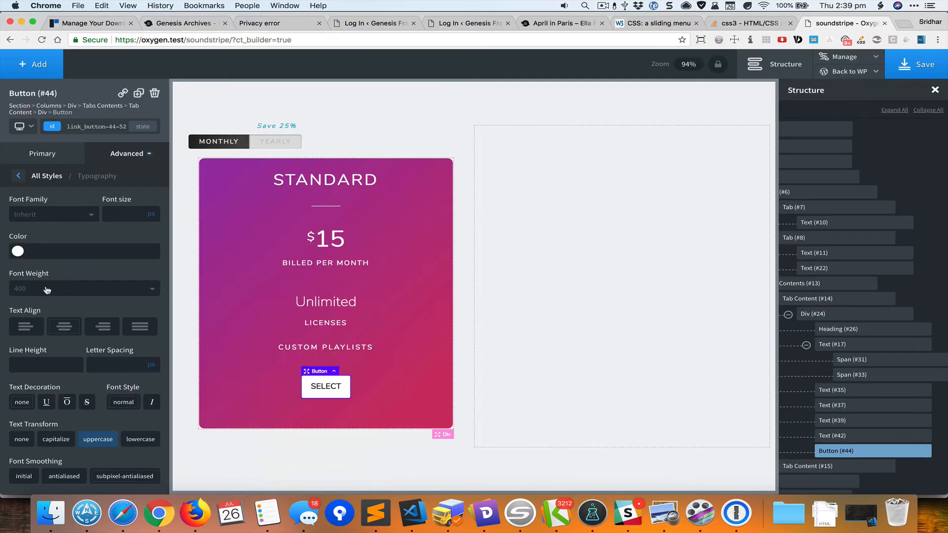
pyautogui.click(47, 290)
pyautogui.click(44, 403)
pyautogui.press('super+grave')
pyautogui.press('super+grave')
pyautogui.press('super+grave')
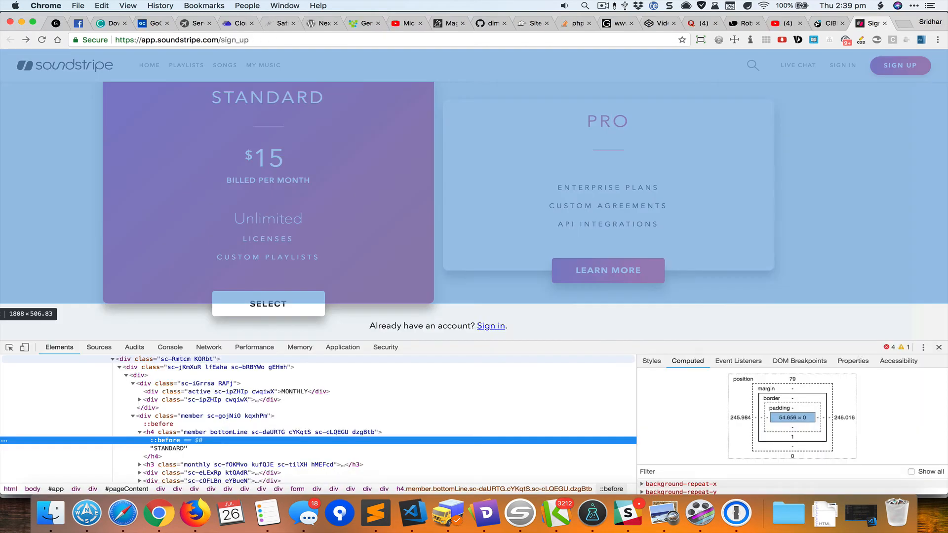
pyautogui.press('super+grave')
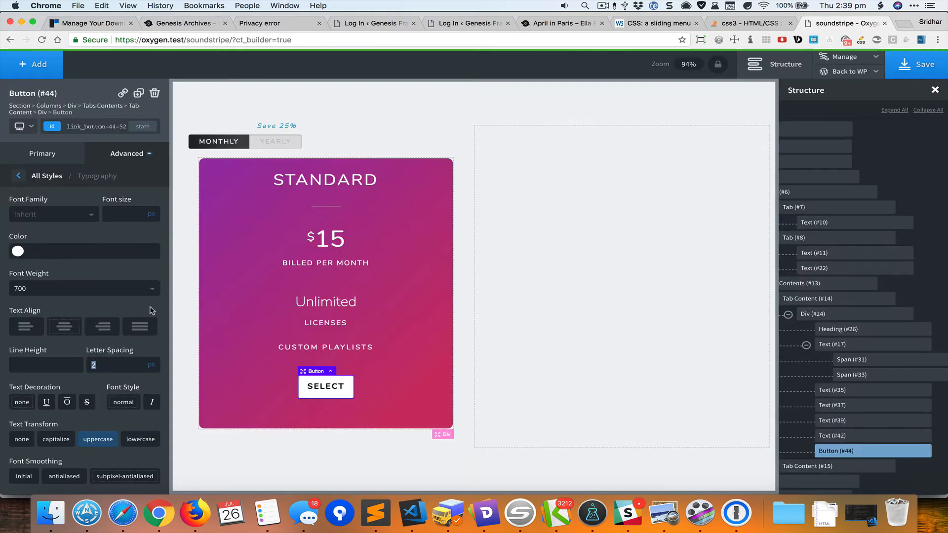
# Step: Copy the text color #242424 from Soundstripe's "SELECT" button and apply it to the "Select" button's typography in Oxygen
pyautogui.press('super+grave')
pyautogui.rightClick(256, 304)
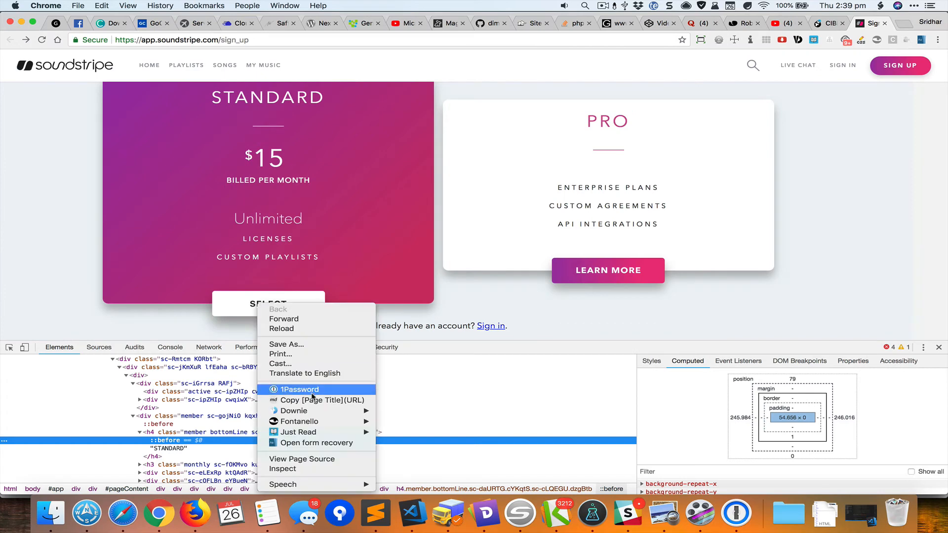
pyautogui.moveTo(313, 423)
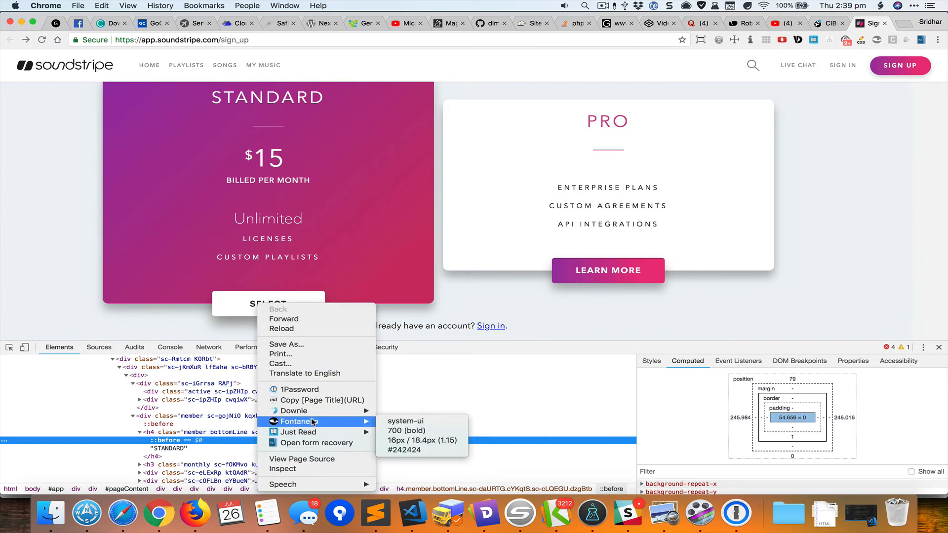
pyautogui.click(419, 450)
pyautogui.press('super+grave')
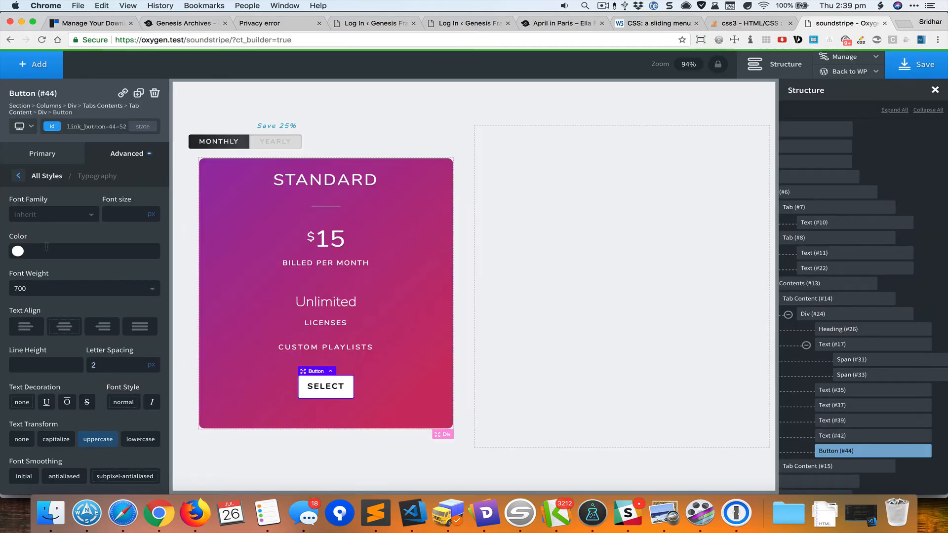
pyautogui.write('#242424')
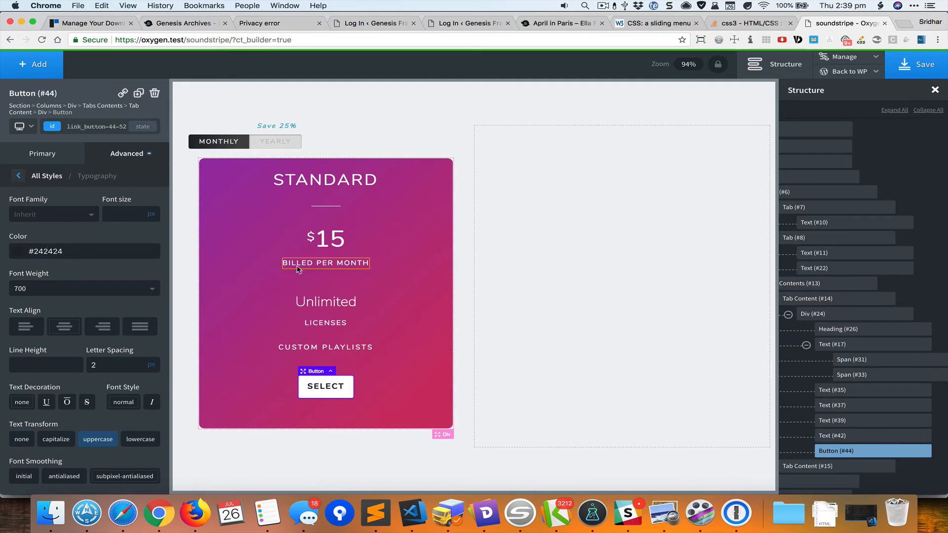
# Step: Set the "Select" button's left and right padding to 40 px and compare its width with the Soundstripe button
pyautogui.click(60, 177)
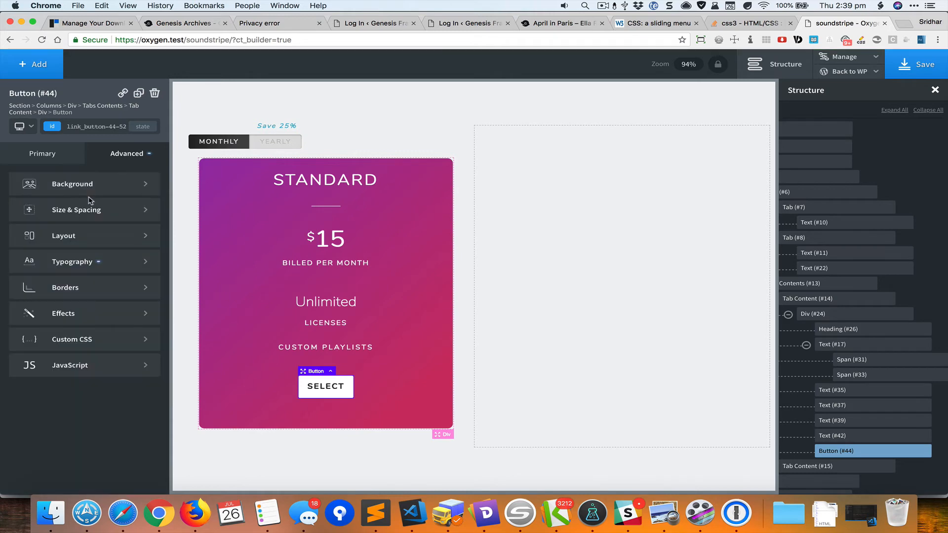
pyautogui.click(88, 211)
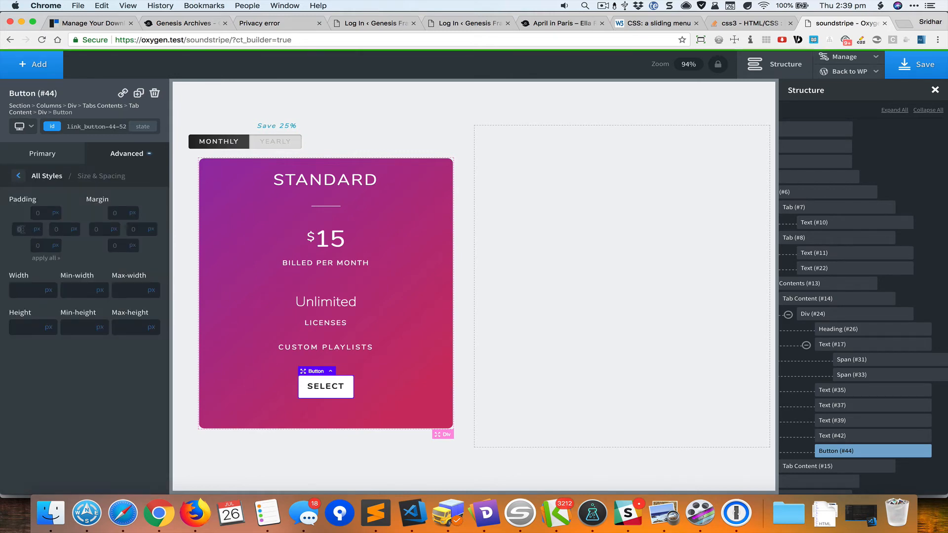
pyautogui.click(20, 229)
pyautogui.write('40')
pyautogui.press('Tab')
pyautogui.write('40')
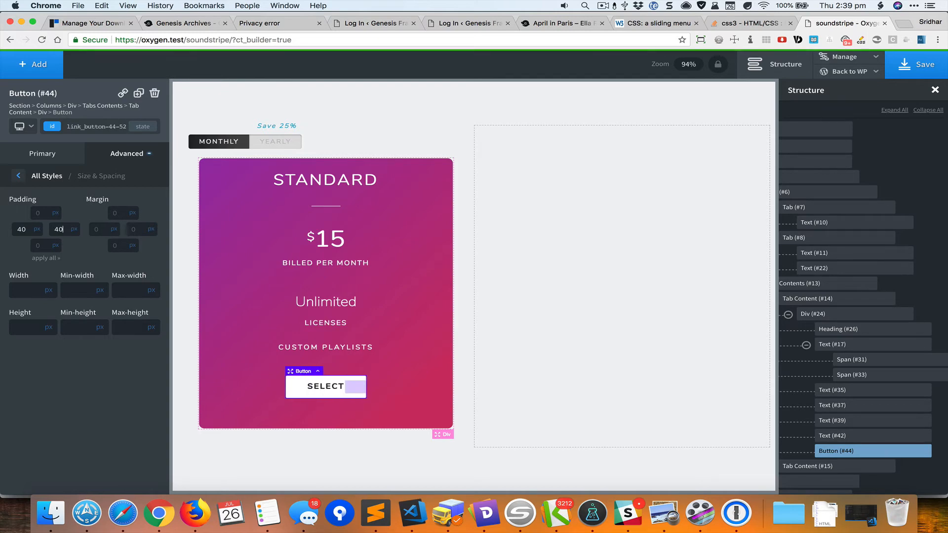
pyautogui.press('super+grave')
pyautogui.press('super+grave')
# Step: Set the "Select" button's left and right padding to 60 px and compare it with the Soundstripe page
pyautogui.write('60')
pyautogui.press('Tab')
pyautogui.write('6')
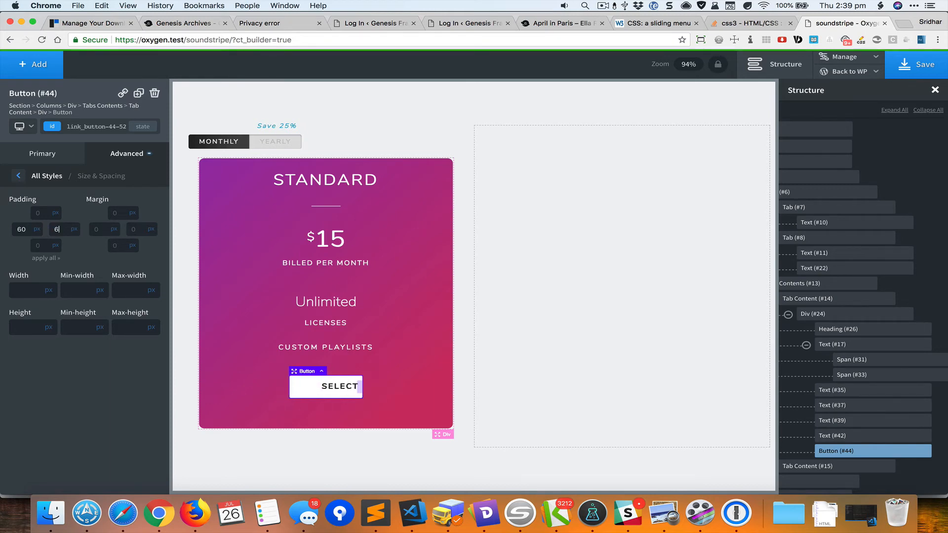
pyautogui.write('0')
pyautogui.press('super+grave')
pyautogui.press('super+grave')
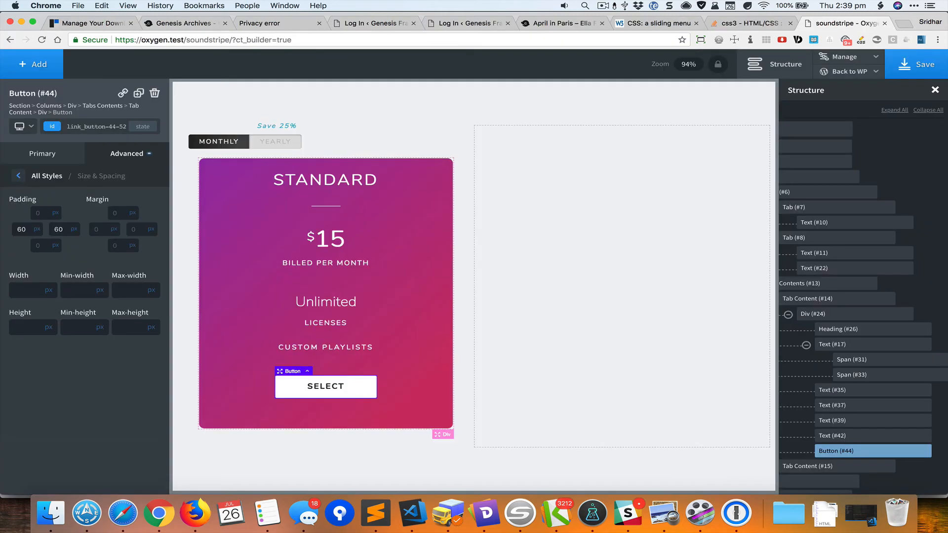
# Step: Inspect the "SELECT" button on the Soundstripe page and examine its CSS rules for padding, shadow and border radius
pyautogui.press('super+grave')
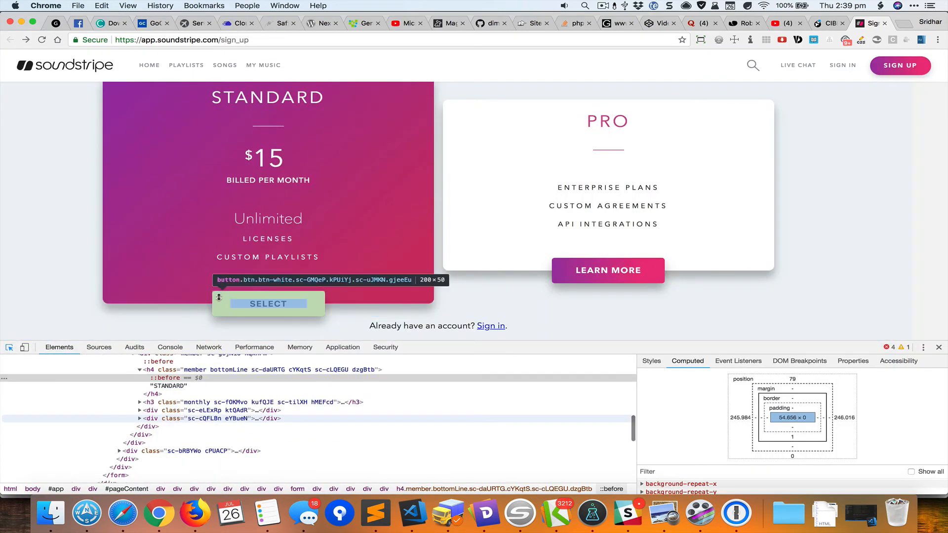
pyautogui.click(269, 303)
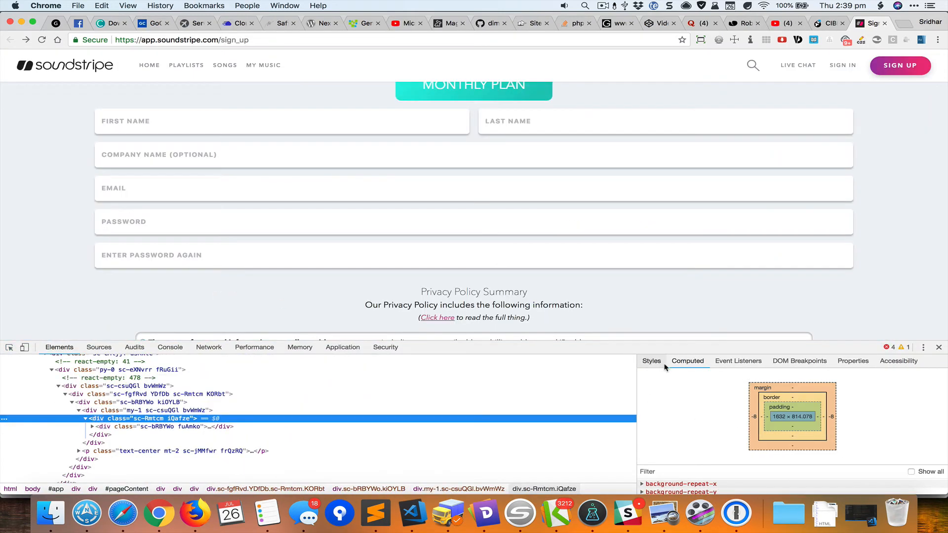
pyautogui.scroll(3, 165, 258)
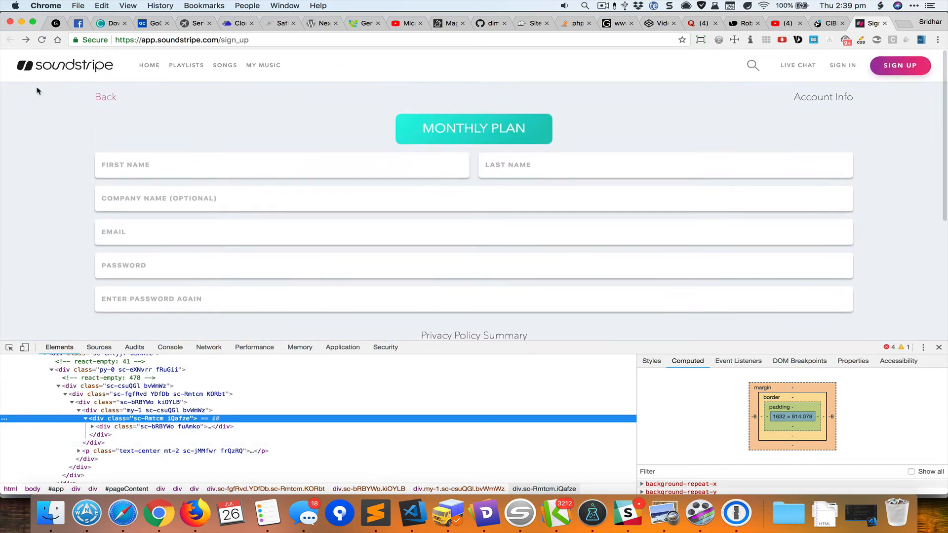
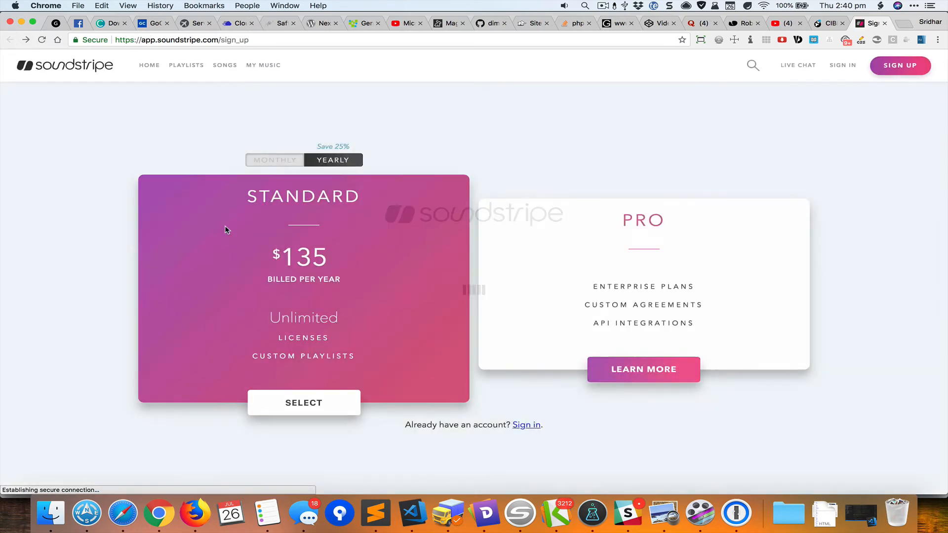
pyautogui.press('super+shift+c')
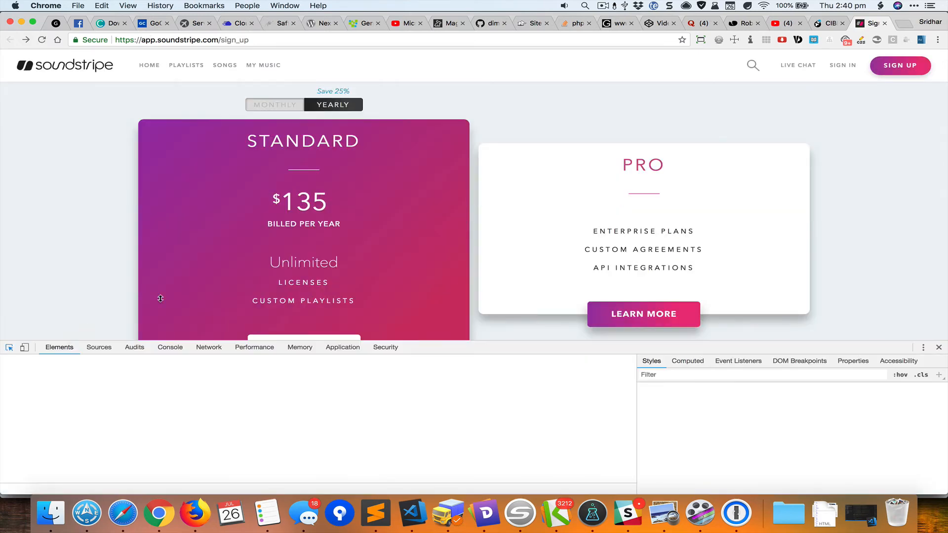
pyautogui.click(332, 296)
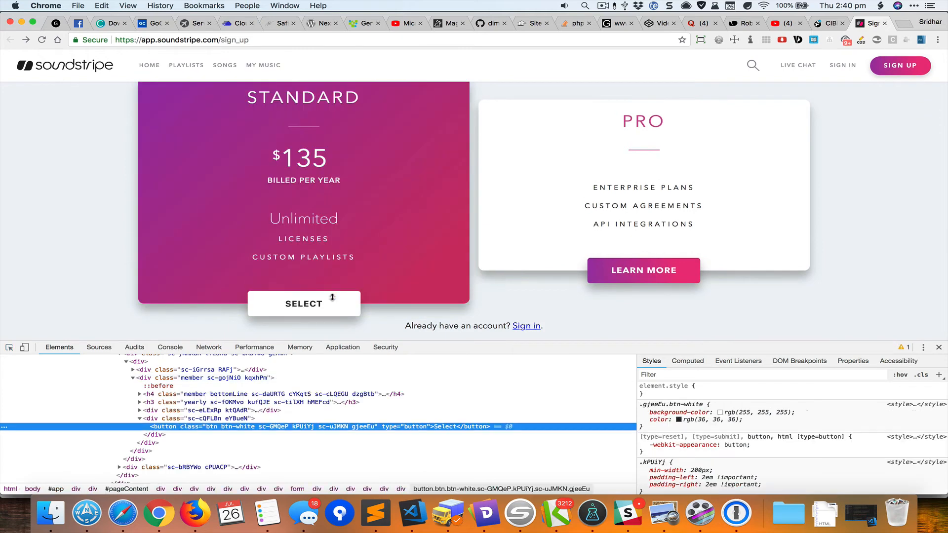
pyautogui.scroll(-3, 732, 434)
pyautogui.scroll(-5, 732, 434)
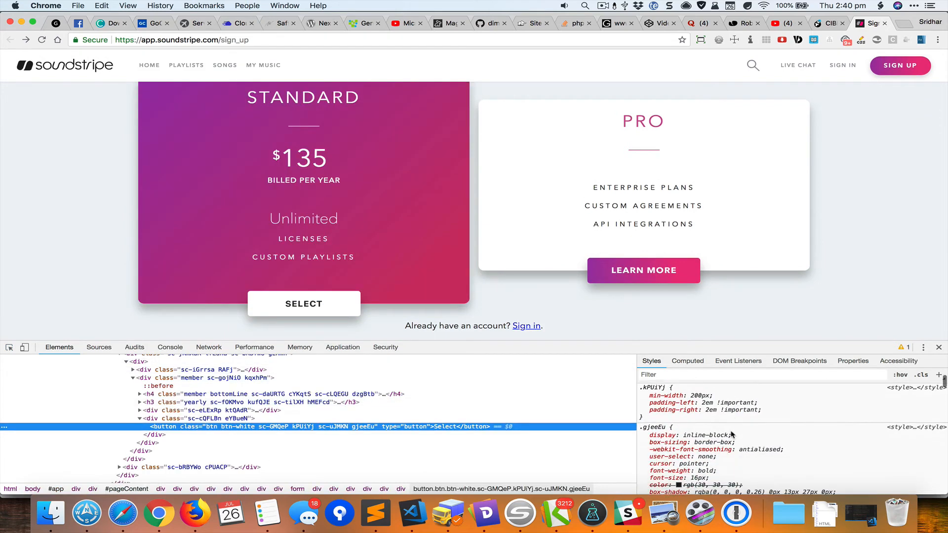
pyautogui.scroll(-4, 731, 431)
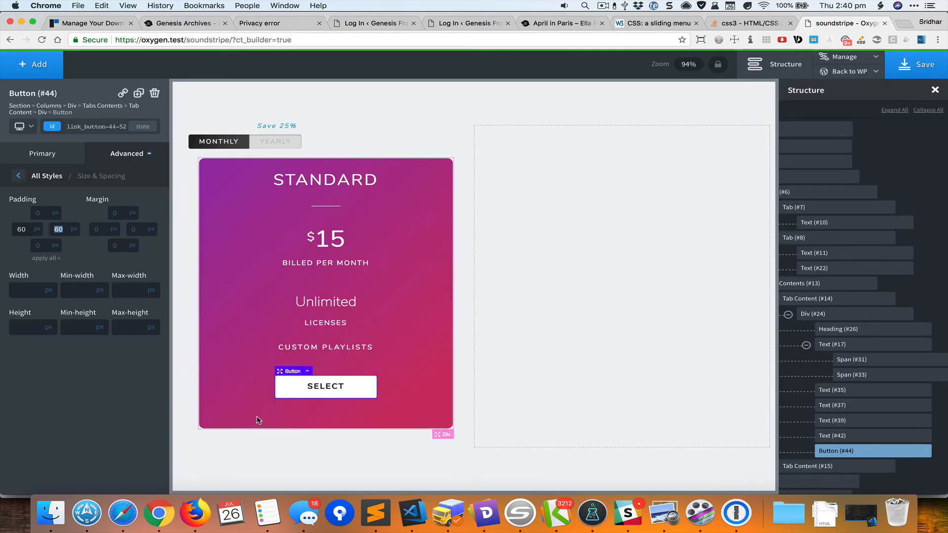
# Step: Give the "Select" button in Oxygen a border radius of 5 px
pyautogui.click(52, 177)
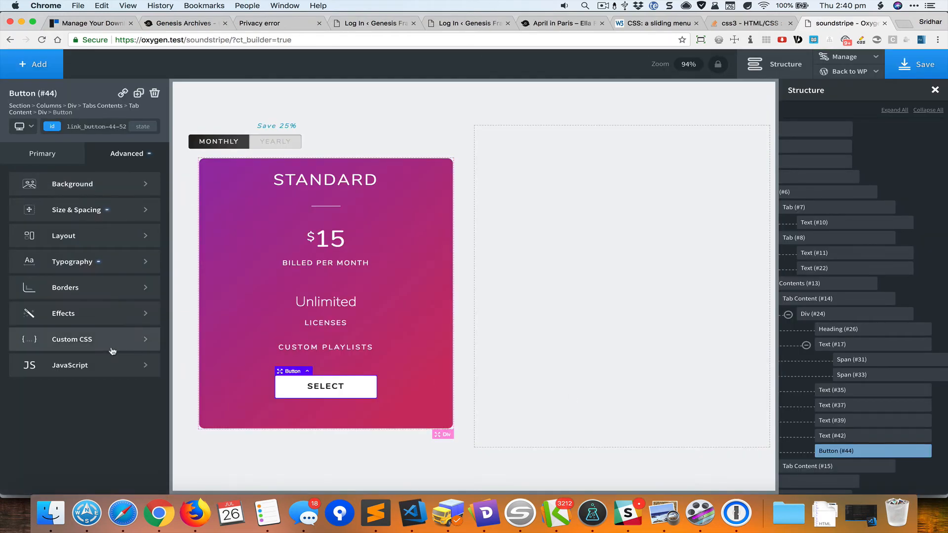
pyautogui.click(114, 287)
pyautogui.click(79, 353)
pyautogui.write('5')
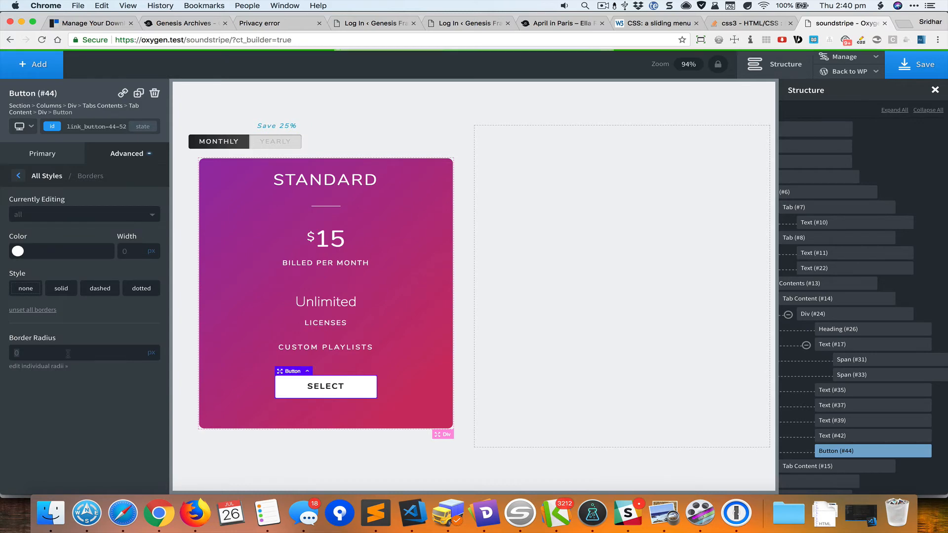
pyautogui.click(418, 334)
# Step: Inspect the Standard card on the Soundstripe page and copy its box-shadow color rgba(0, 0, 0, 0.26)
pyautogui.press('super+grave')
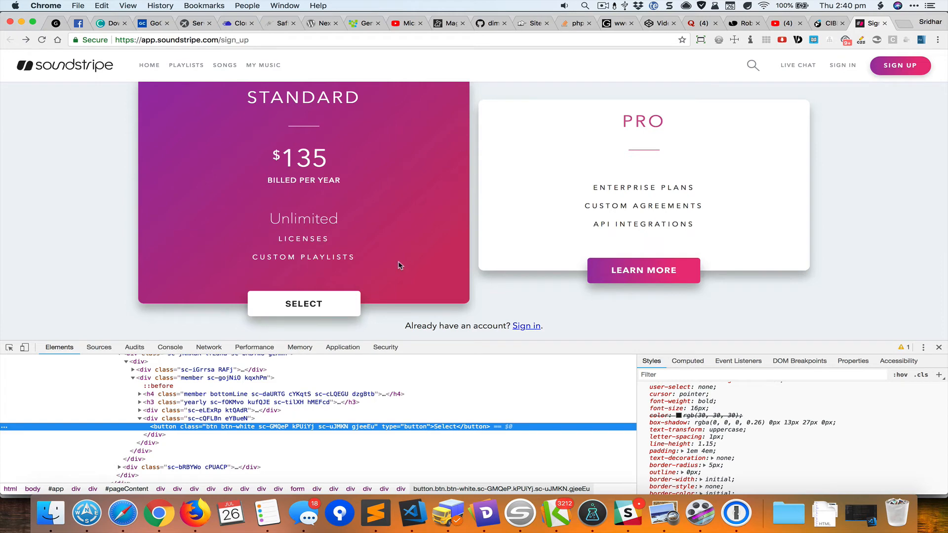
pyautogui.press('super+grave')
pyautogui.press('super+grave')
pyautogui.click(9, 347)
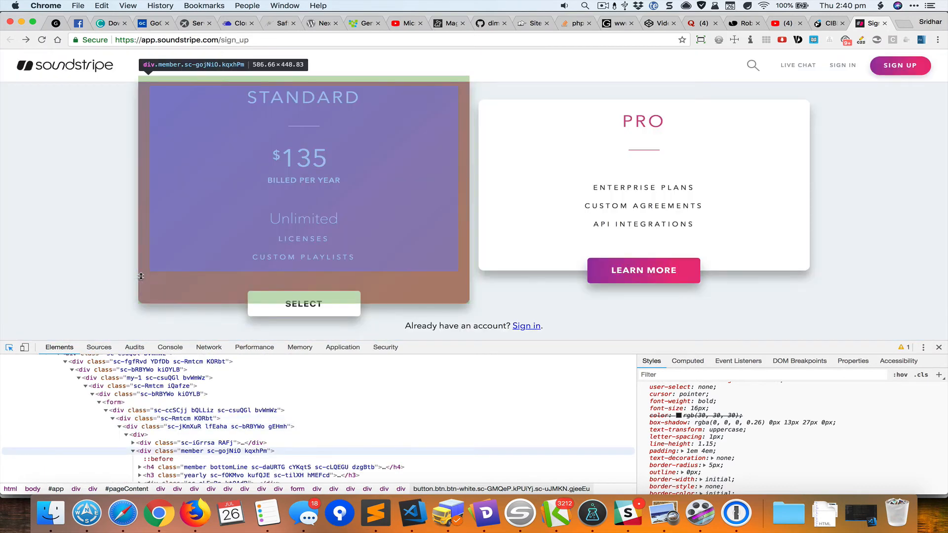
pyautogui.click(148, 277)
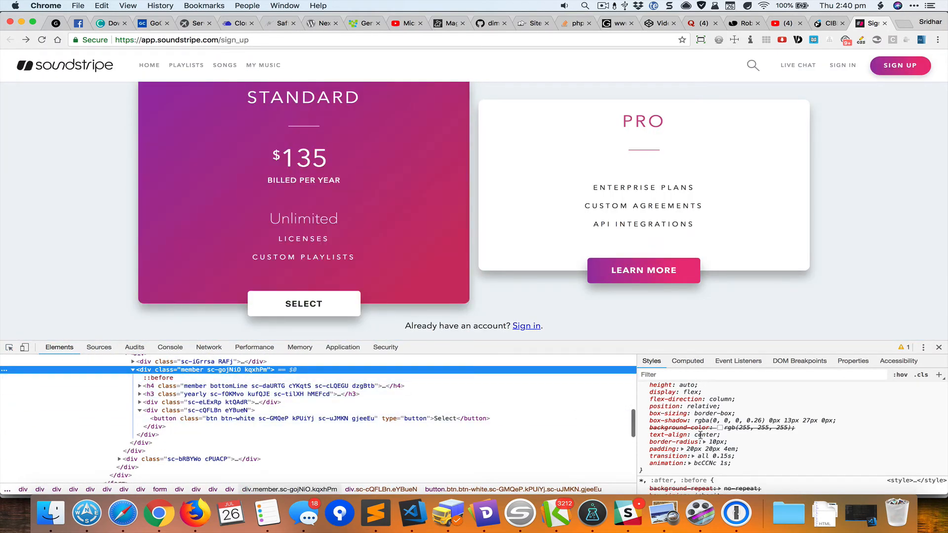
pyautogui.moveTo(696, 420); pyautogui.dragTo(757, 420)
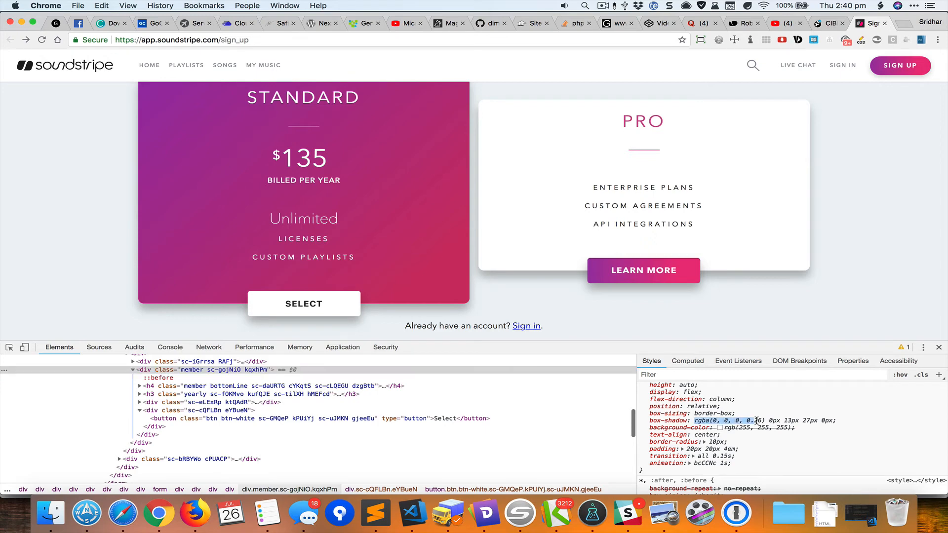
pyautogui.click(765, 411)
# Step: In Oxygen, set the pricing-box div's box shadow color to rgba(0, 0, 0, 0.26)
pyautogui.press('super+grave')
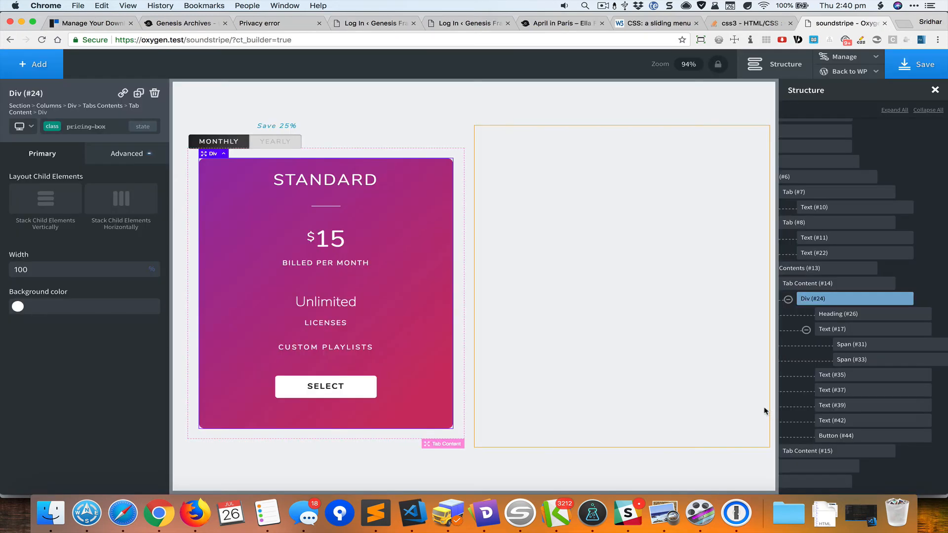
pyautogui.click(113, 154)
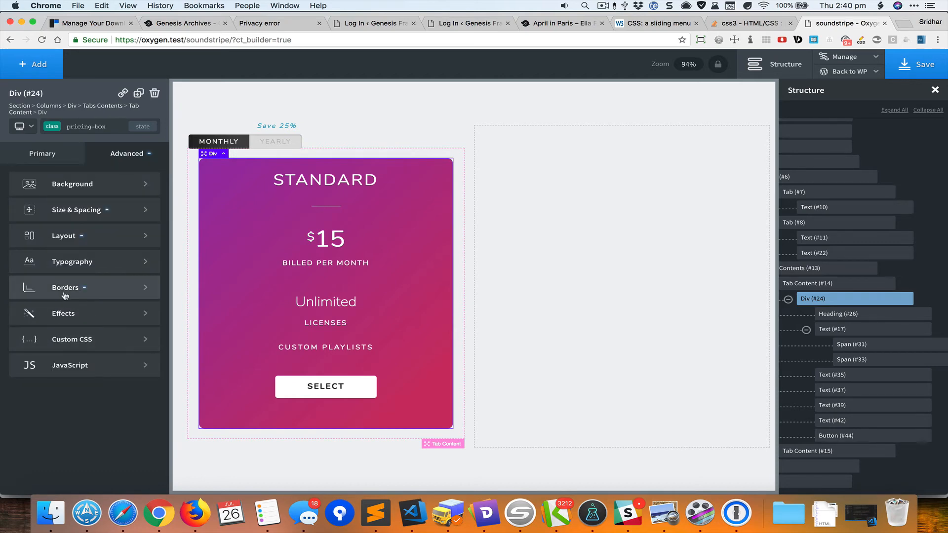
pyautogui.click(63, 313)
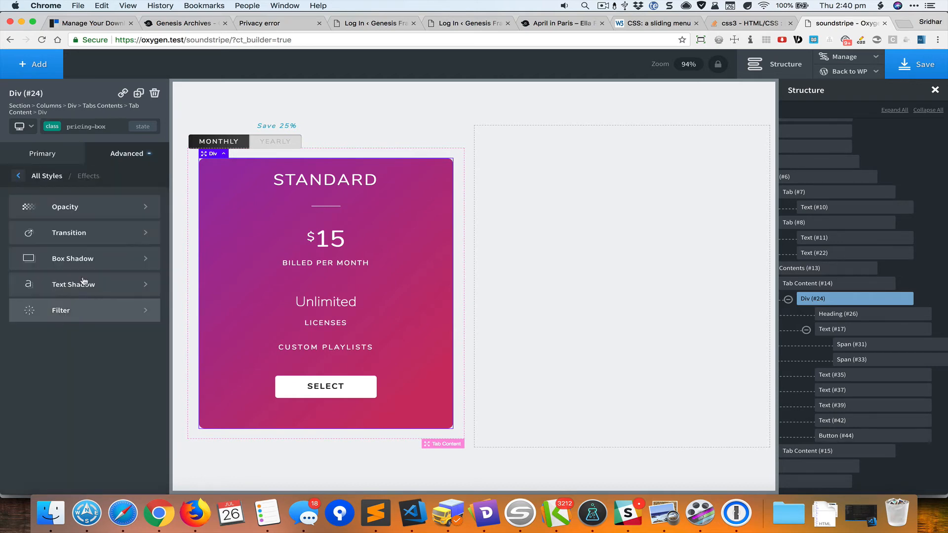
pyautogui.click(110, 255)
pyautogui.rightClick(52, 242)
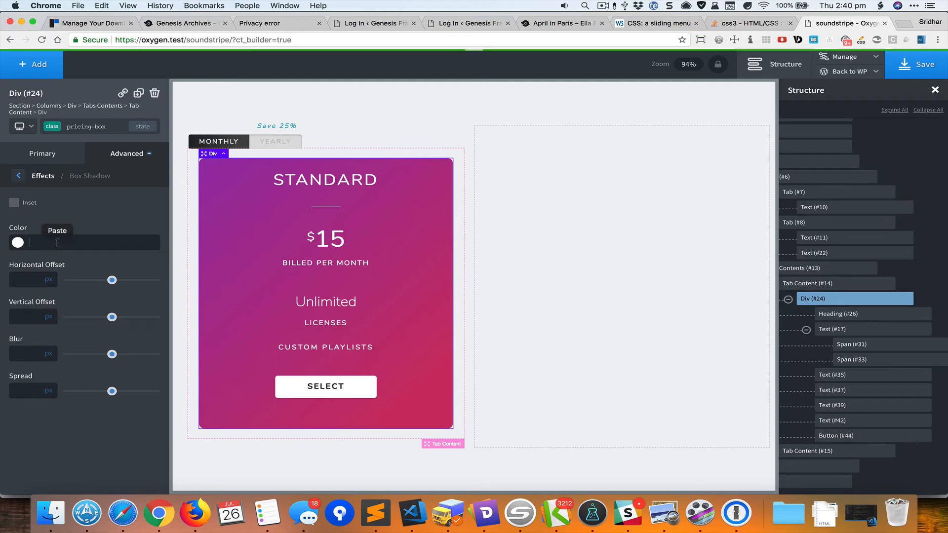
pyautogui.click(55, 230)
# Step: Set the pricing-box shadow's horizontal offset to 0 and vertical offset to 13 px, following the Soundstripe card's box-shadow rule
pyautogui.press('super+grave')
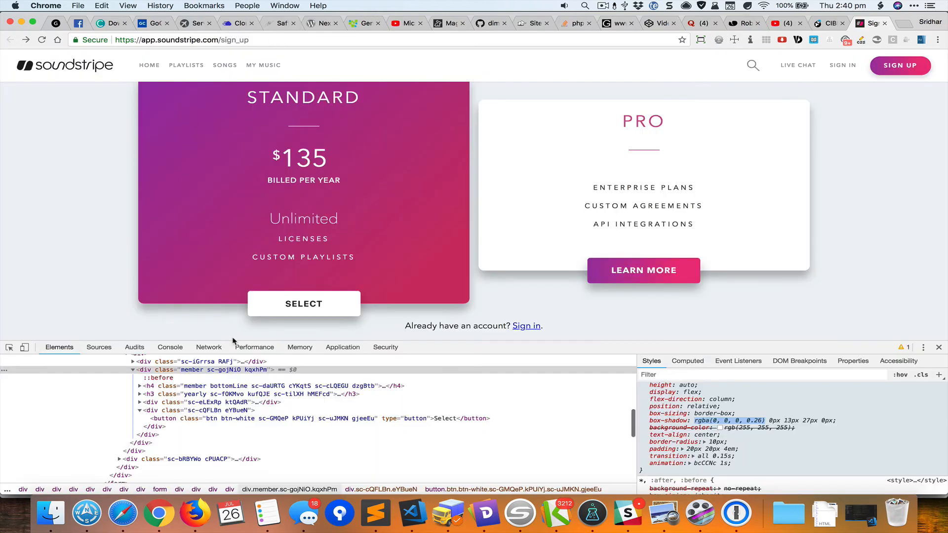
pyautogui.press('super+grave')
pyautogui.click(30, 281)
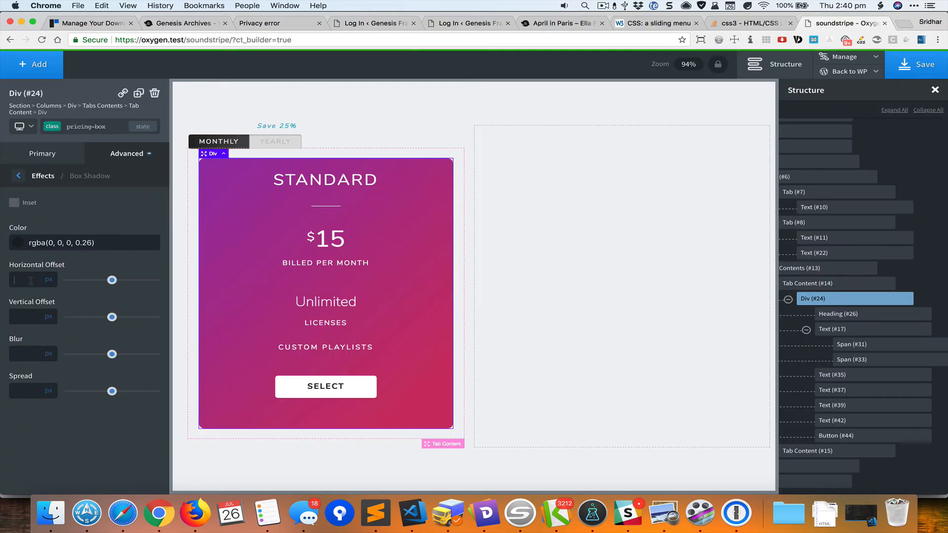
pyautogui.write('0')
pyautogui.press('super+grave')
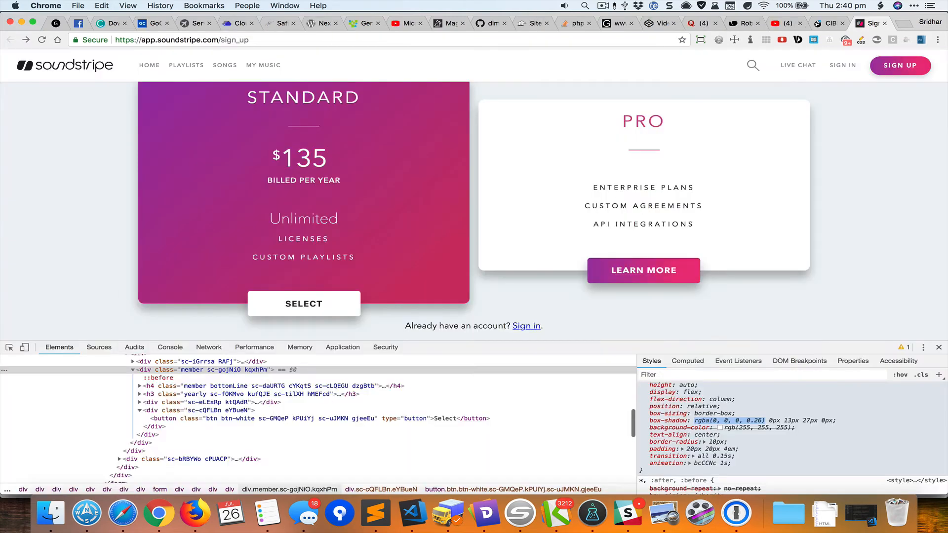
pyautogui.press('super+grave')
pyautogui.press('Tab')
pyautogui.write('1')
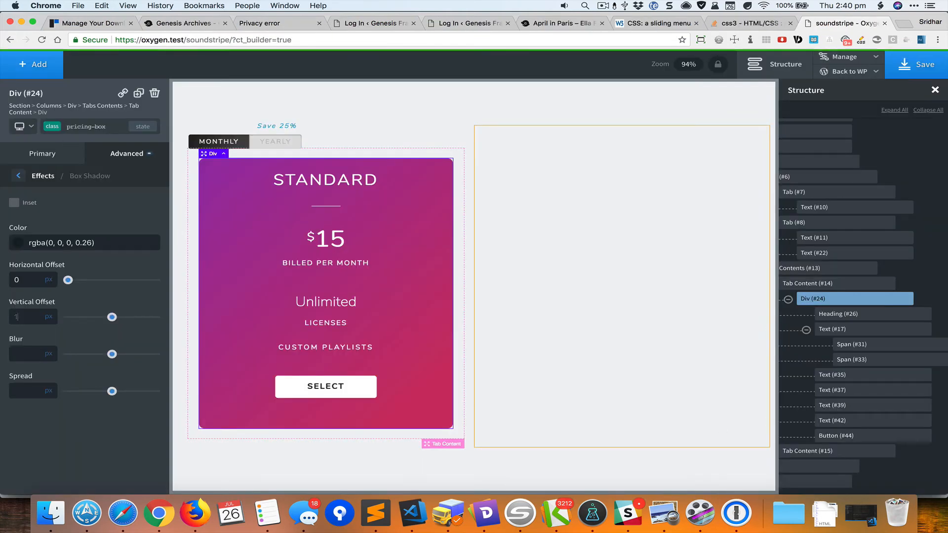
pyautogui.write('3')
pyautogui.press('super+grave')
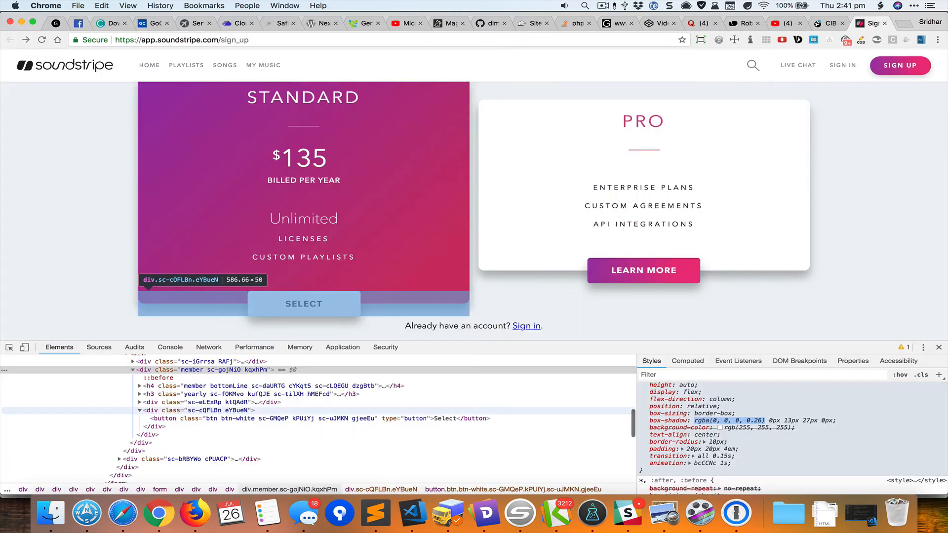
# Step: Back in Oxygen, set the pricing-box shadow's blur to 27 px and its spread to 0
pyautogui.press('super+grave')
pyautogui.press('Tab')
pyautogui.write('27')
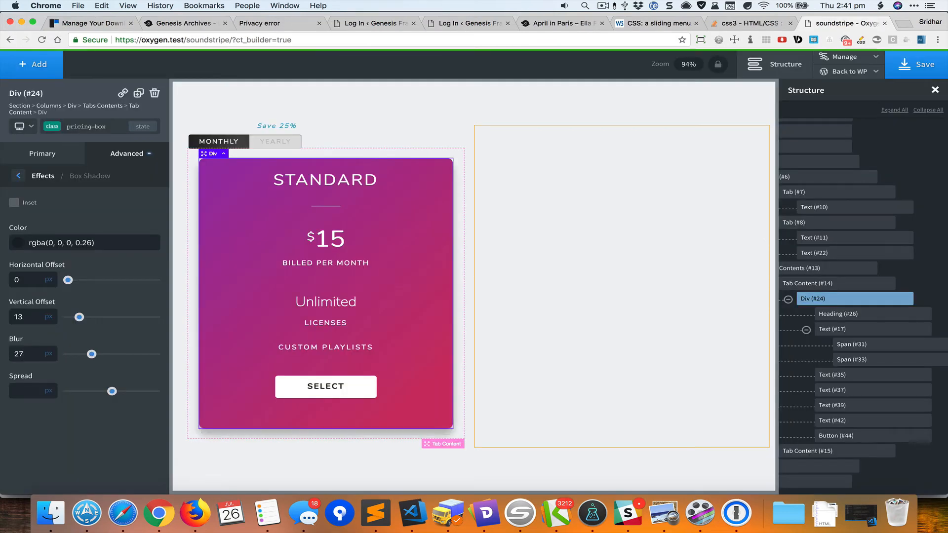
pyautogui.press('Tab')
pyautogui.write('0')
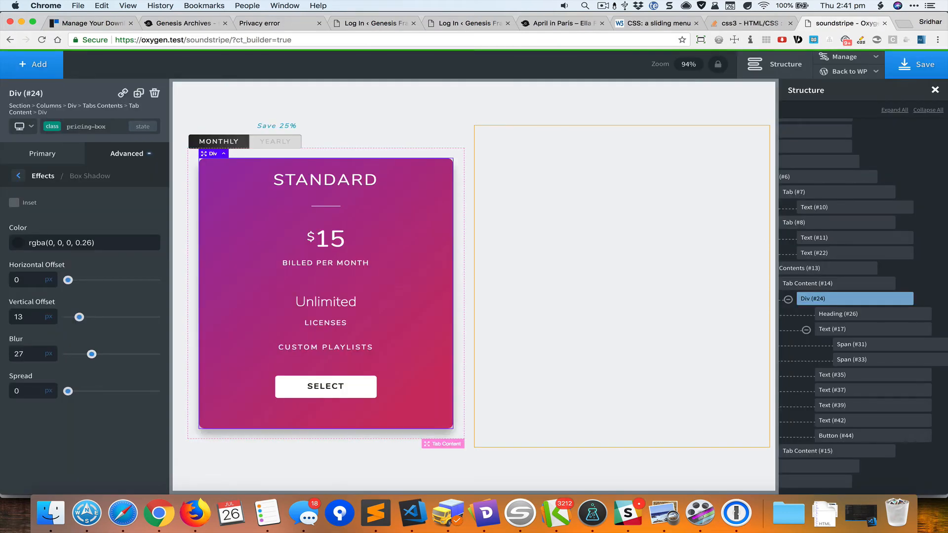
# Step: Give the "Select" button a box shadow with the color rgba(0, 0, 0, 0.26)
pyautogui.click(359, 380)
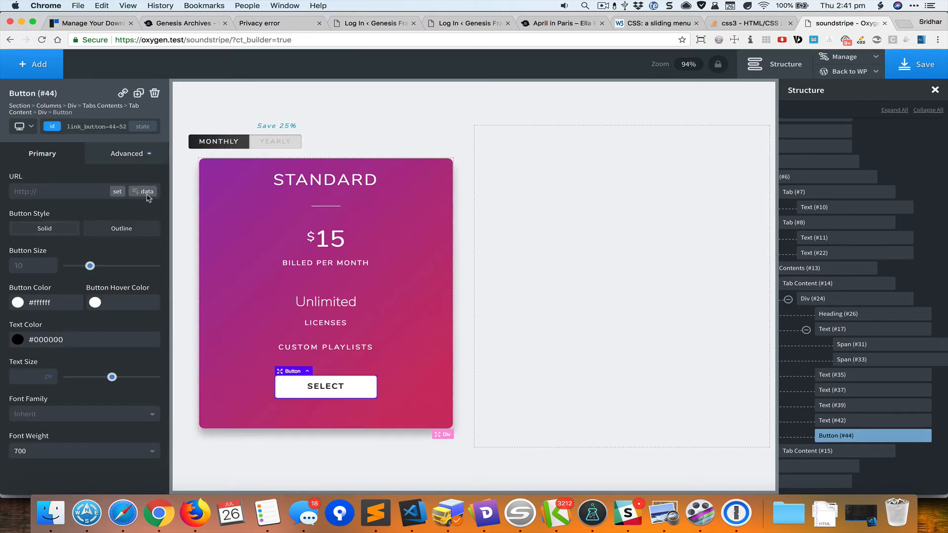
pyautogui.click(149, 155)
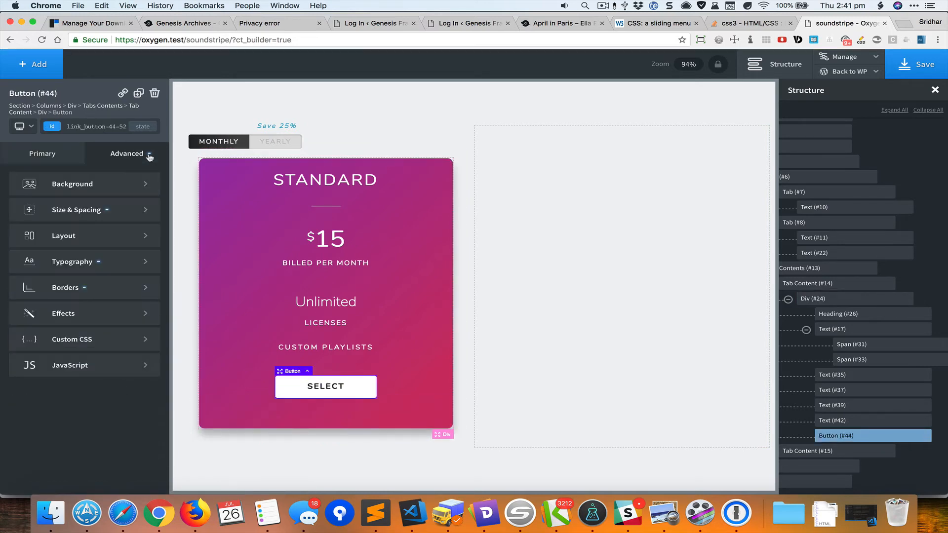
pyautogui.click(95, 312)
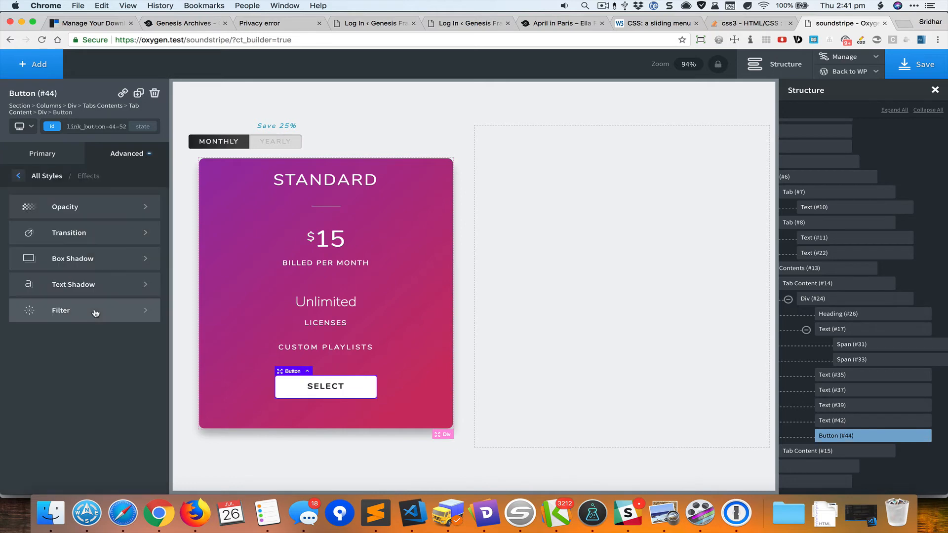
pyautogui.click(110, 258)
pyautogui.click(101, 243)
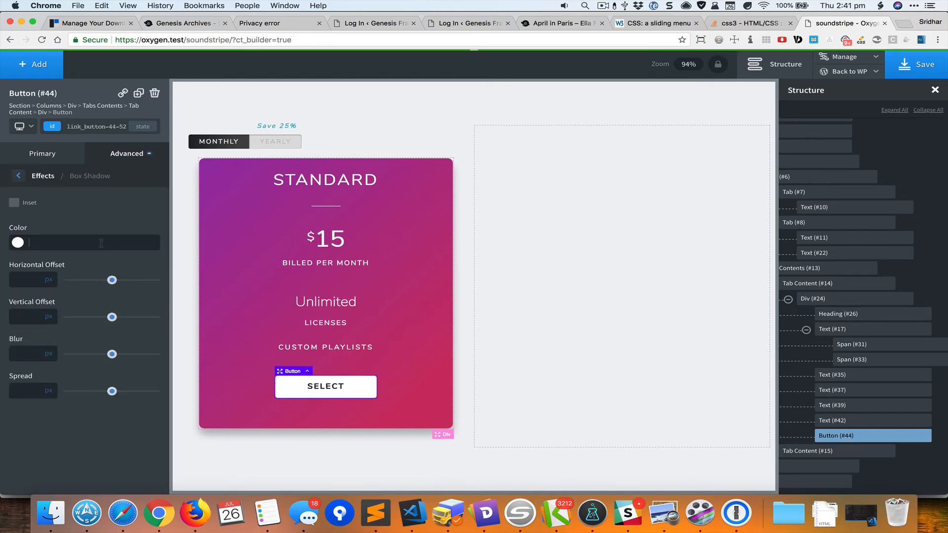
pyautogui.write('rgba(0, 0, 0, 0.26)')
pyautogui.press('Tab')
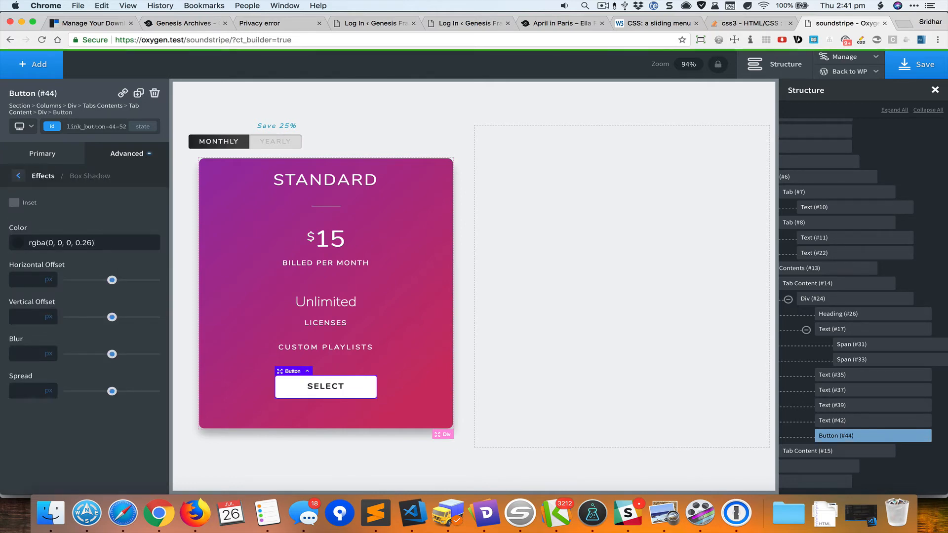
# Step: Set the "Select" button's shadow to horizontal offset 0, vertical offset 13 px, blur 27 px and spread 0
pyautogui.write('0')
pyautogui.press('Tab')
pyautogui.press('Tab')
pyautogui.write('13')
pyautogui.press('Tab')
pyautogui.press('Tab')
pyautogui.write('2')
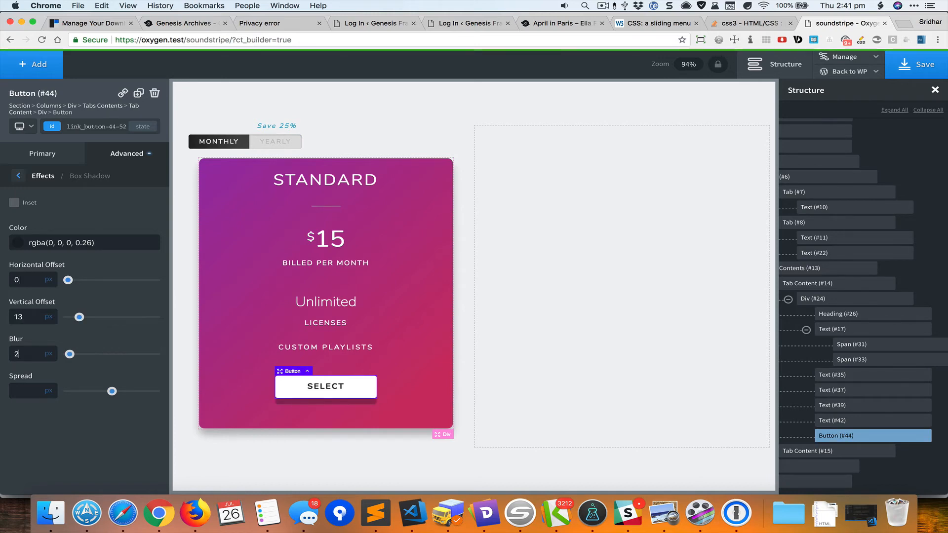
pyautogui.write('7')
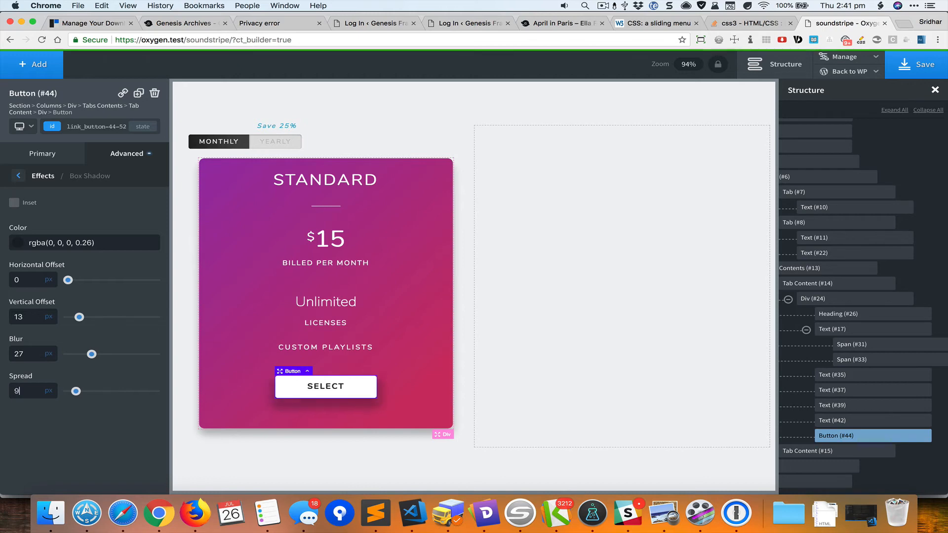
pyautogui.press('Tab')
pyautogui.press('Tab')
pyautogui.write('0')
# Step: Inspect the Standard card's "Select" button on the Soundstripe page and check its box-shadow rule
pyautogui.press('super+grave')
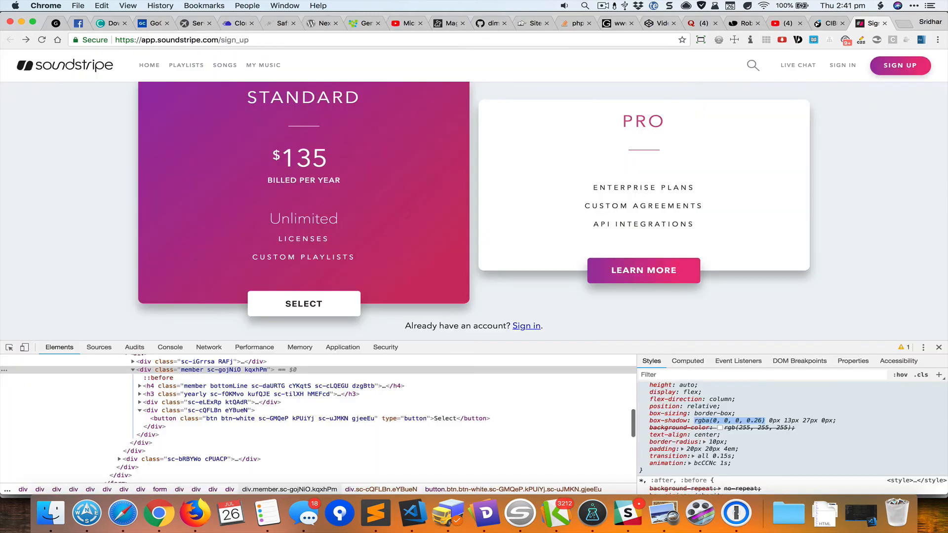
pyautogui.press('super+grave')
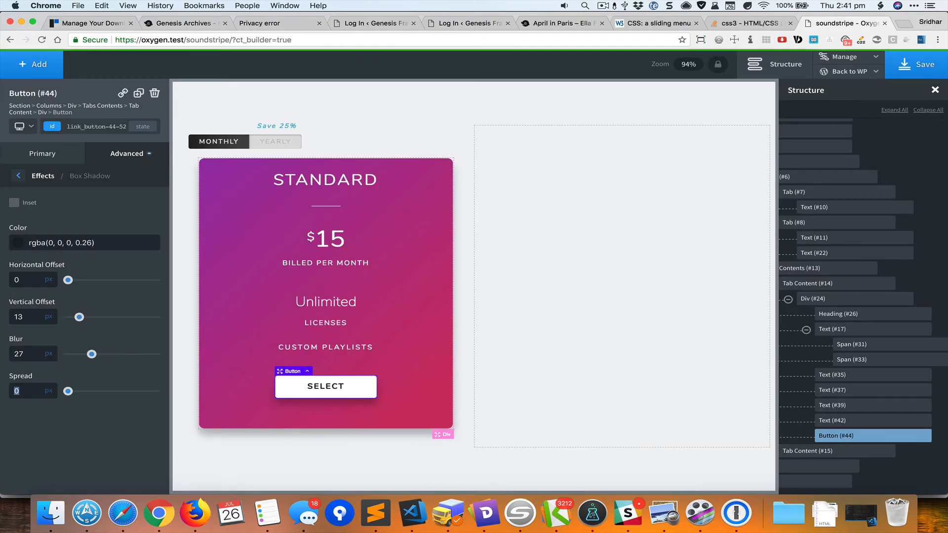
pyautogui.press('super+grave')
pyautogui.click(9, 347)
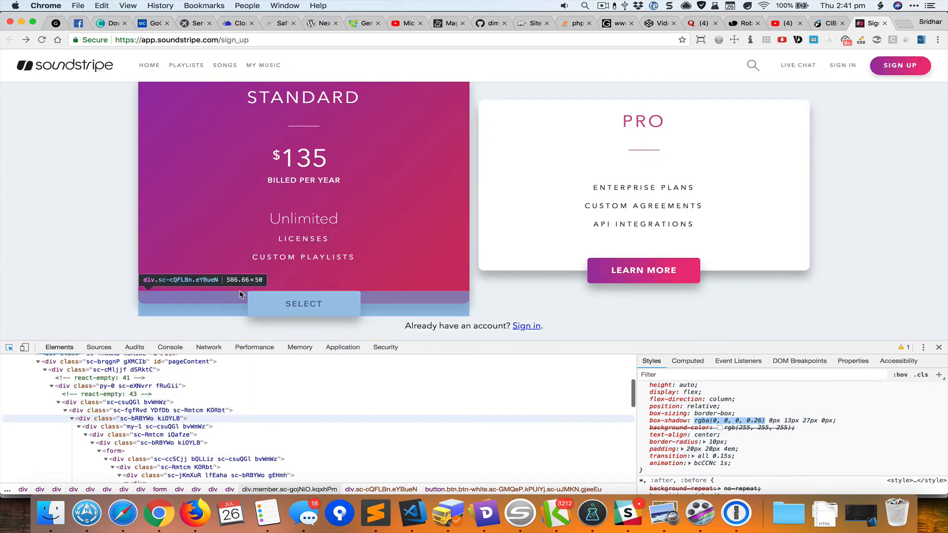
pyautogui.click(256, 296)
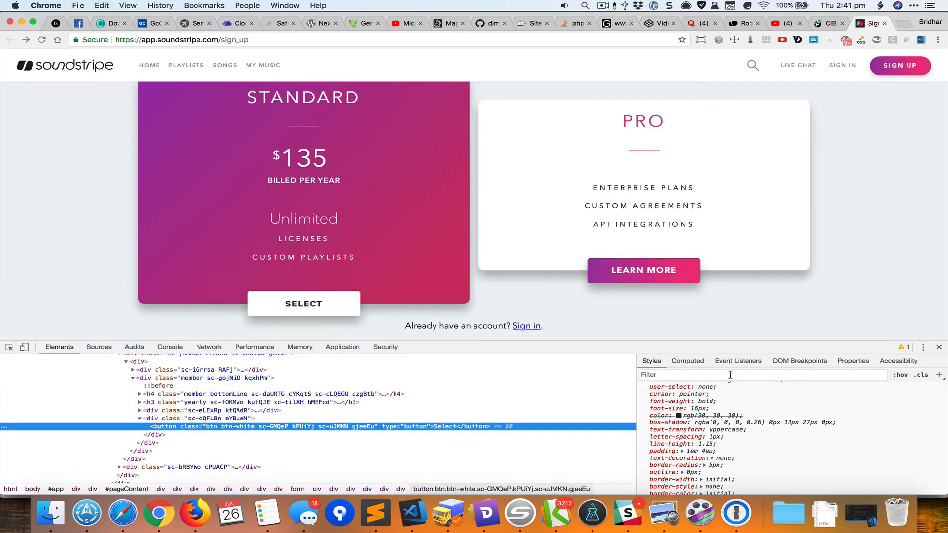
# Step: Return to Oxygen and set the "Select" button's layout position to absolute
pyautogui.press('super+grave')
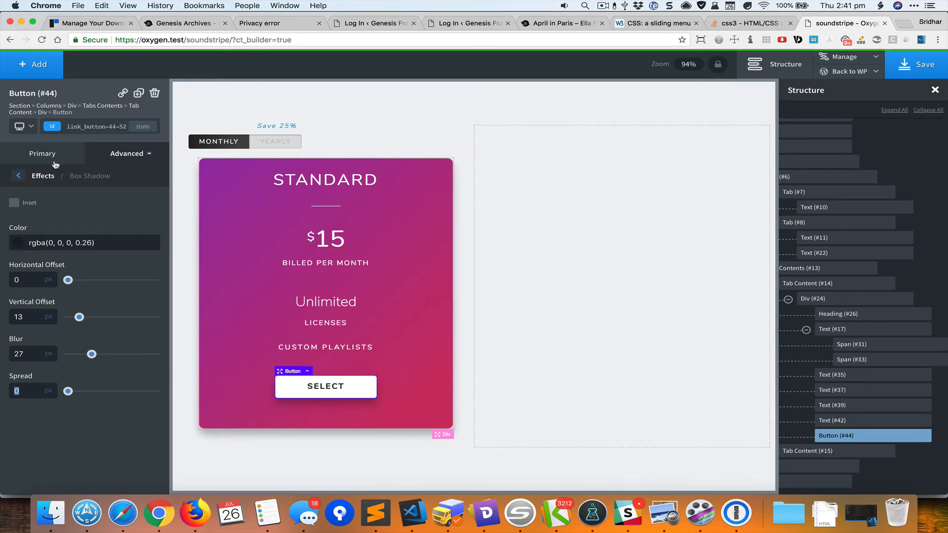
pyautogui.click(50, 176)
pyautogui.click(51, 178)
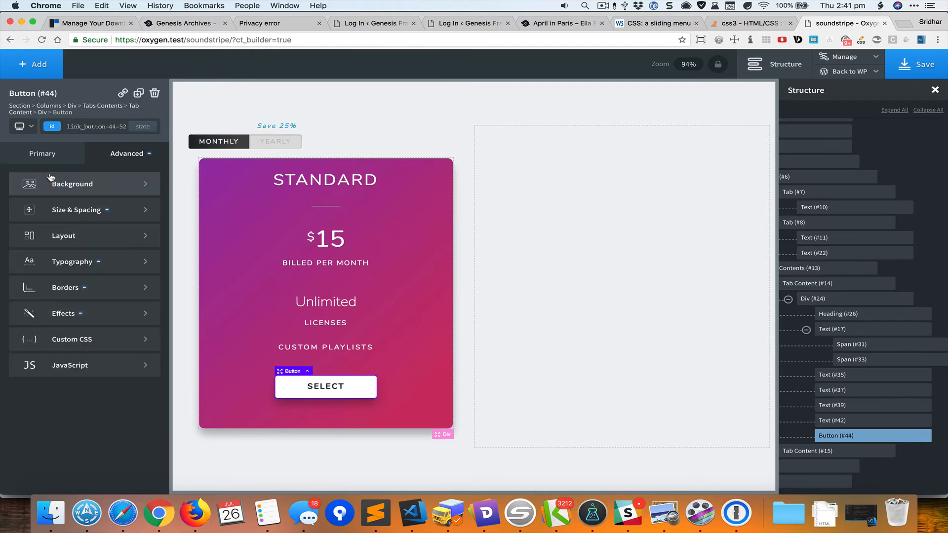
pyautogui.click(105, 242)
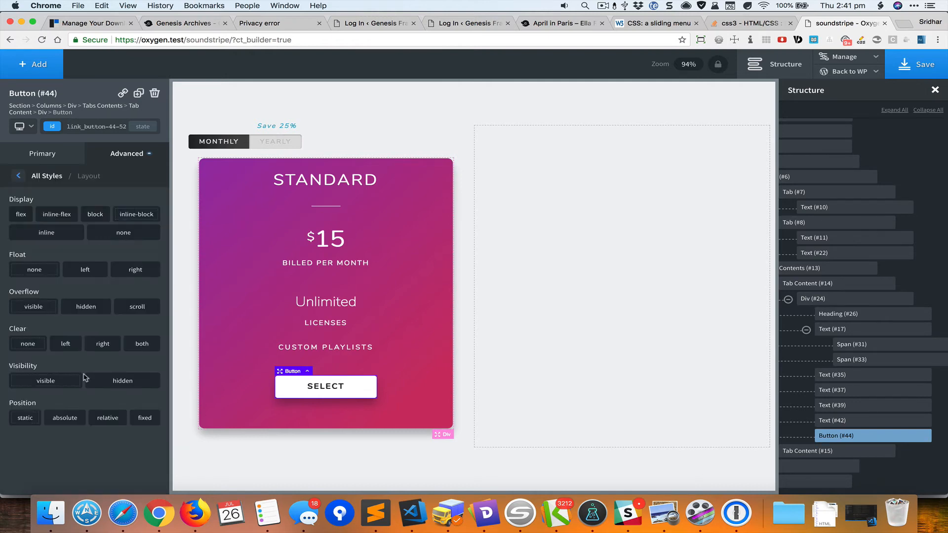
pyautogui.click(65, 420)
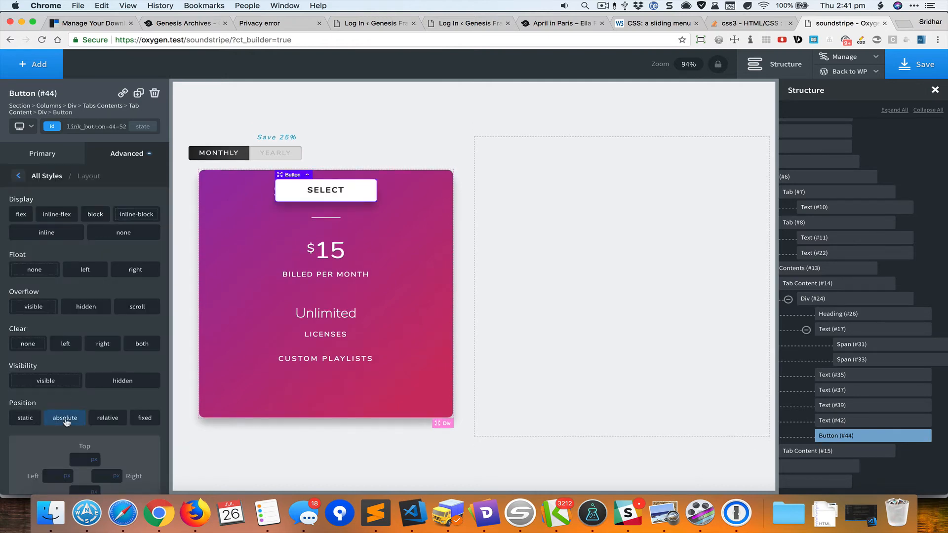
pyautogui.scroll(-2, 66, 421)
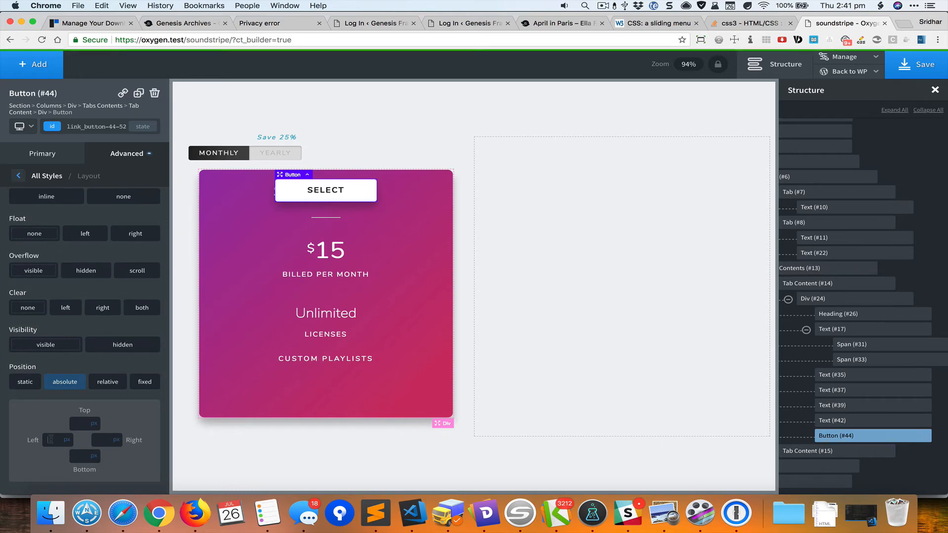
# Step: Set the "Select" button's bottom offset to -19 px so it overhangs the card's lower edge, and compare it with the Soundstripe card
pyautogui.click(85, 457)
pyautogui.write('0')
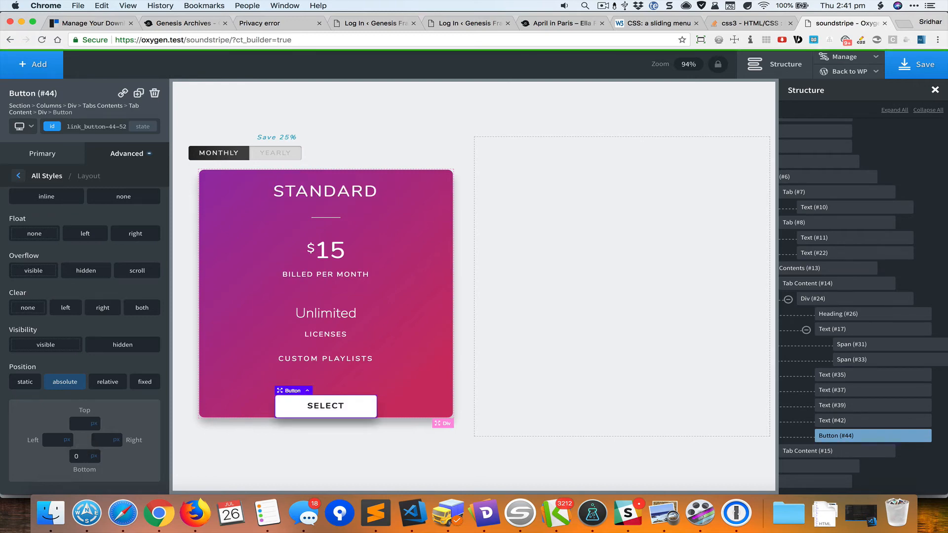
pyautogui.write('1')
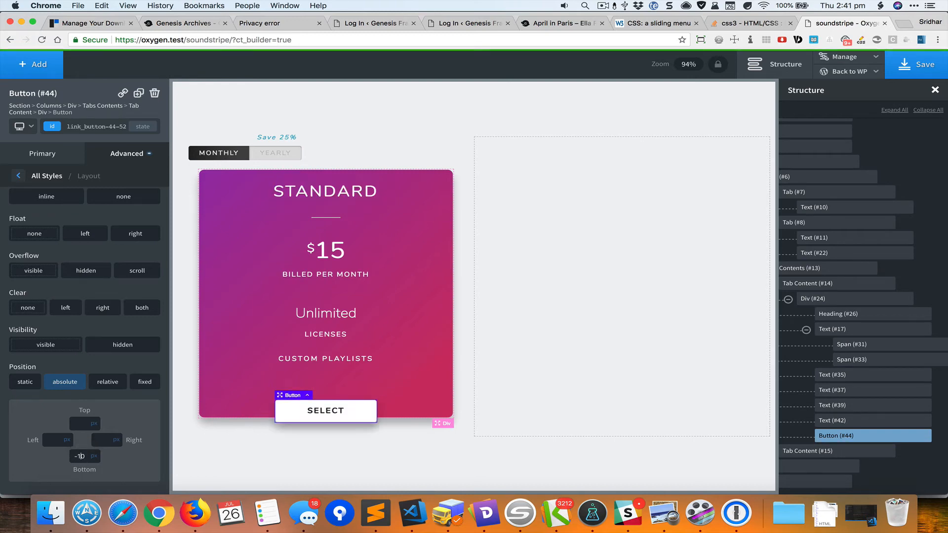
pyautogui.press('Up')
pyautogui.press('Up')
pyautogui.press('Down')
pyautogui.press('Down')
pyautogui.press('Down')
pyautogui.press('Down')
pyautogui.press('Down')
pyautogui.press('Down')
pyautogui.press('Down')
pyautogui.press('Down')
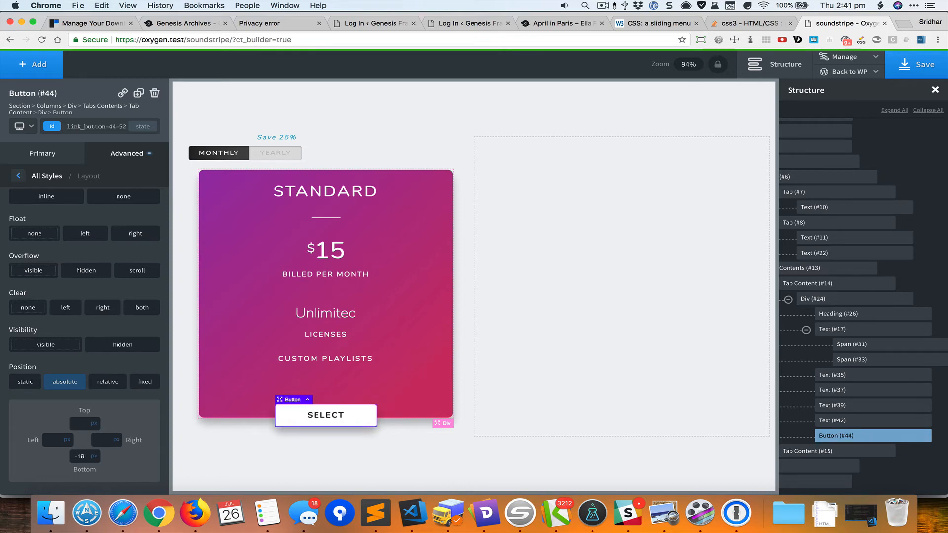
pyautogui.click(456, 317)
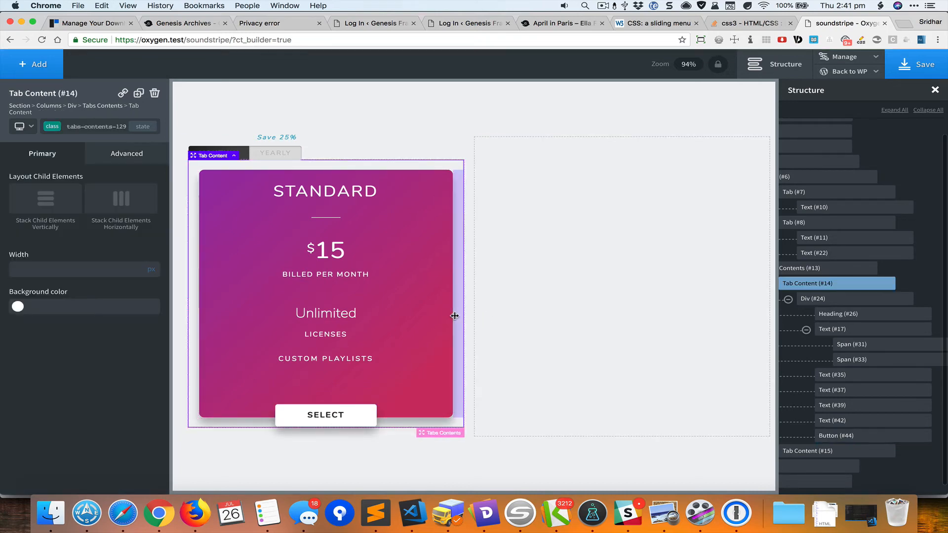
pyautogui.click(561, 276)
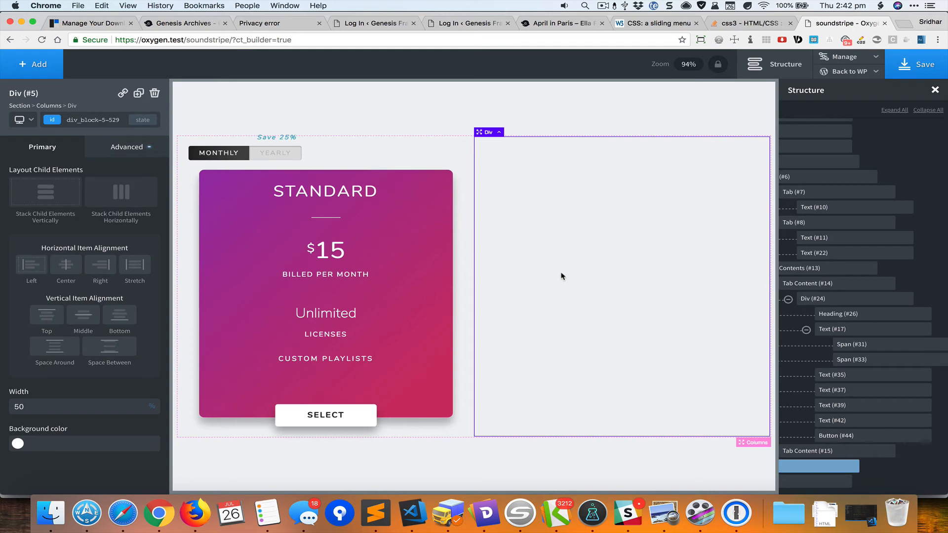
pyautogui.press('super+grave')
pyautogui.press('super+grave')
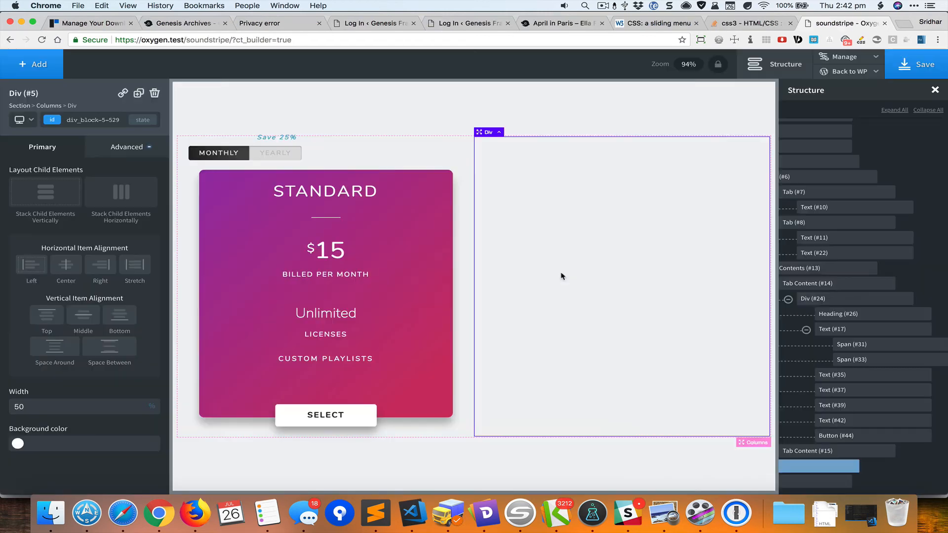
# Step: Set the "Select" button's top and bottom padding to 14 px and compare its height with the Soundstripe button
pyautogui.click(348, 413)
pyautogui.click(140, 154)
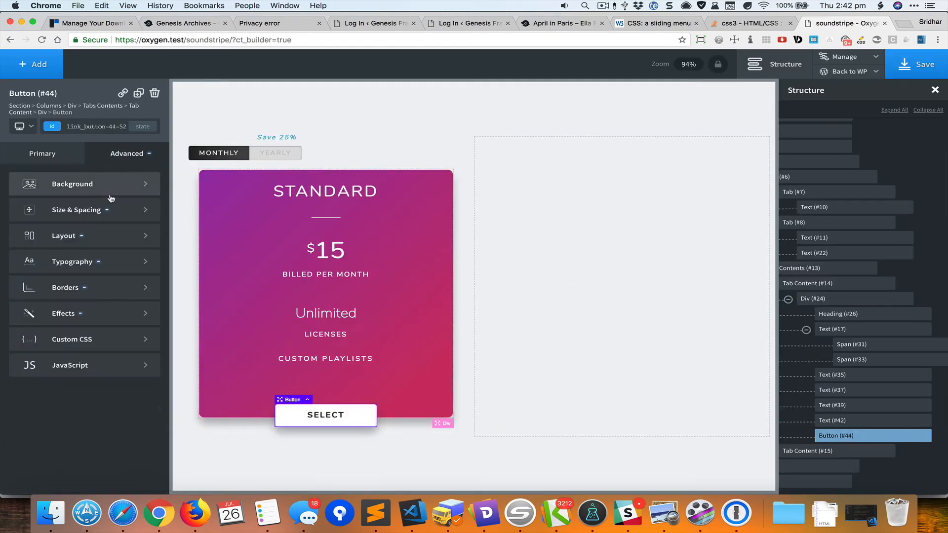
pyautogui.click(134, 212)
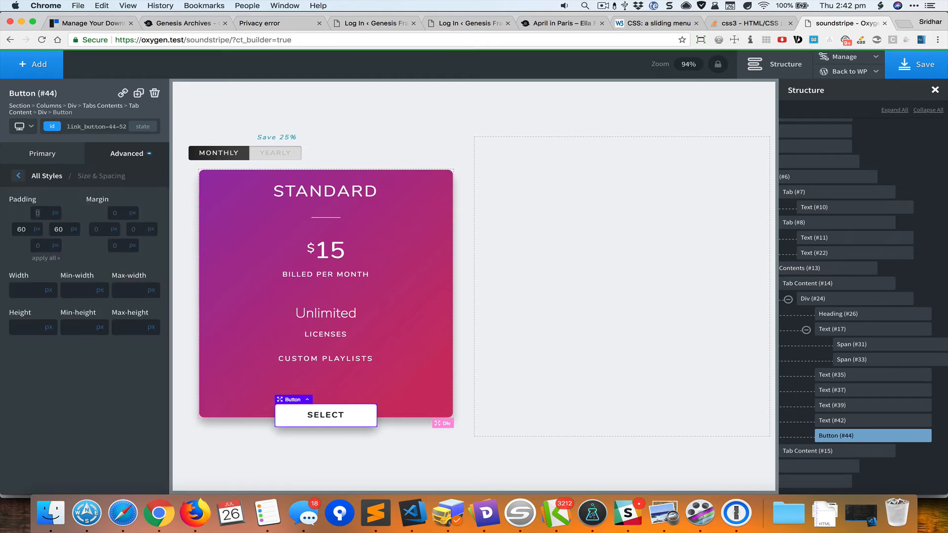
pyautogui.click(44, 212)
pyautogui.write('15')
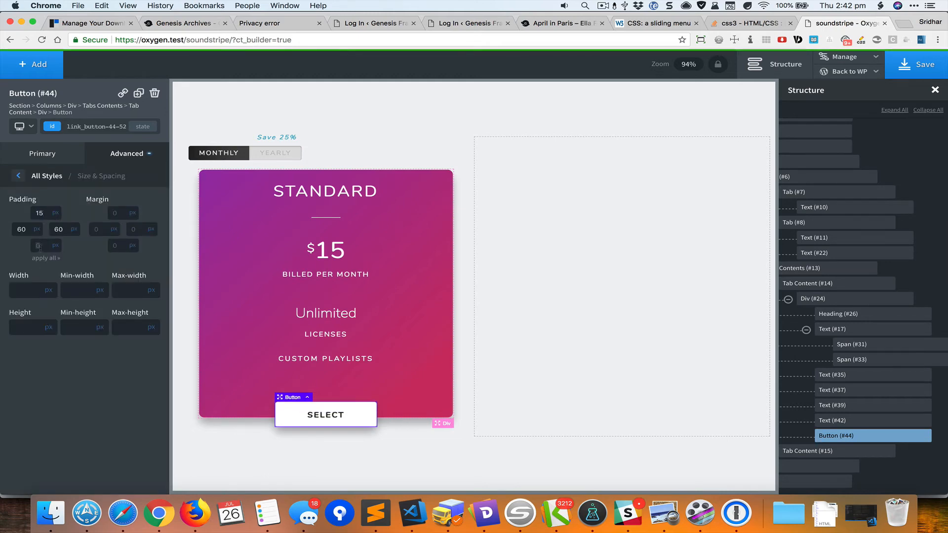
pyautogui.click(39, 245)
pyautogui.write('15')
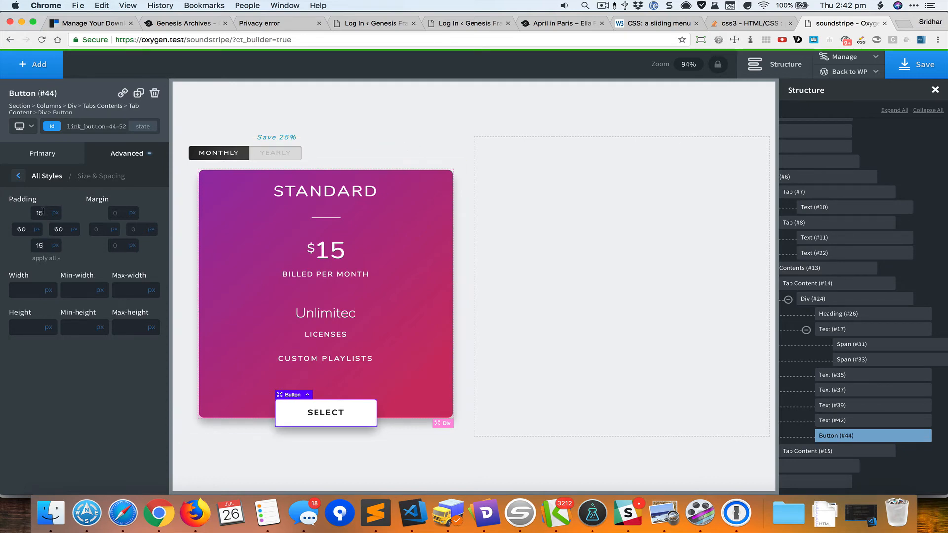
pyautogui.press('BackSpace')
pyautogui.write('4')
pyautogui.doubleClick(43, 213)
pyautogui.write('14')
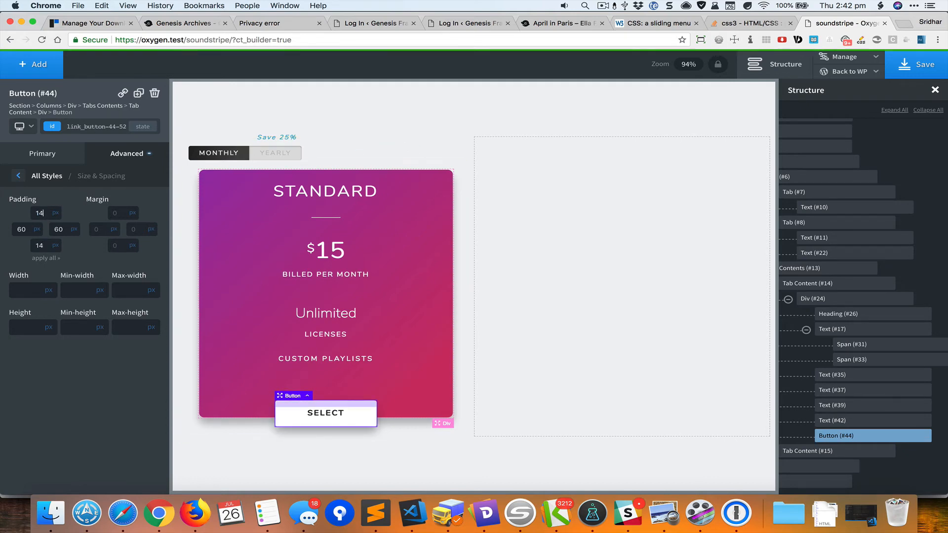
pyautogui.click(502, 245)
pyautogui.press('super+grave')
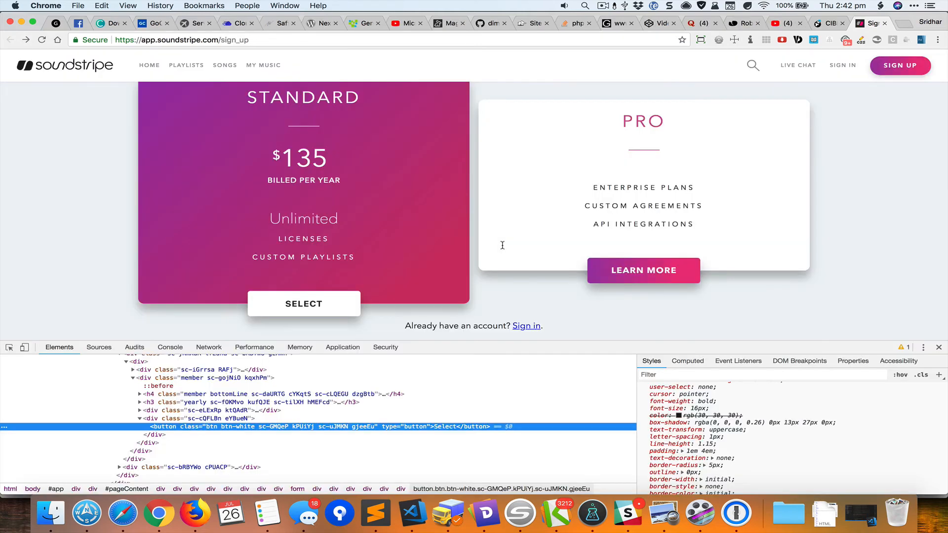
pyautogui.press('super+grave')
# Step: Set the "Select" button's left and right padding to 64 px
pyautogui.click(351, 410)
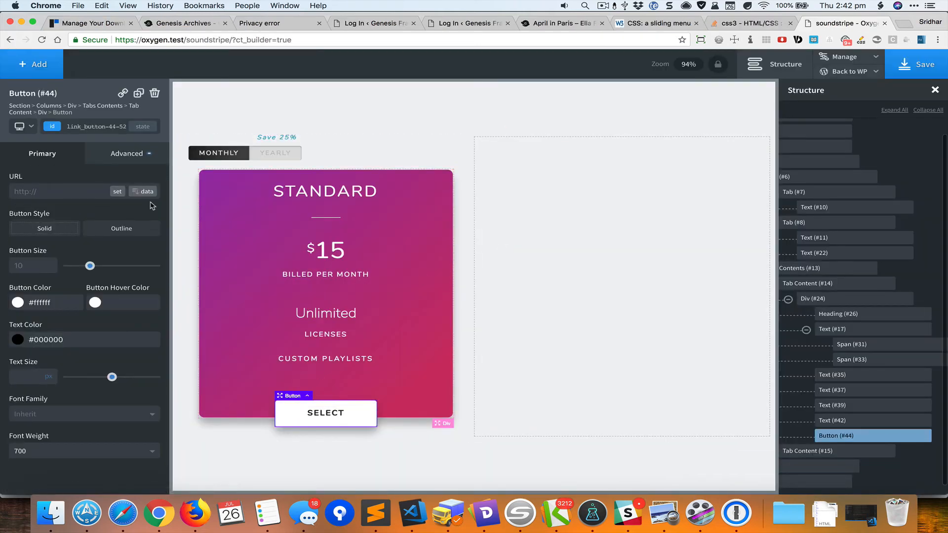
pyautogui.click(129, 154)
pyautogui.click(118, 205)
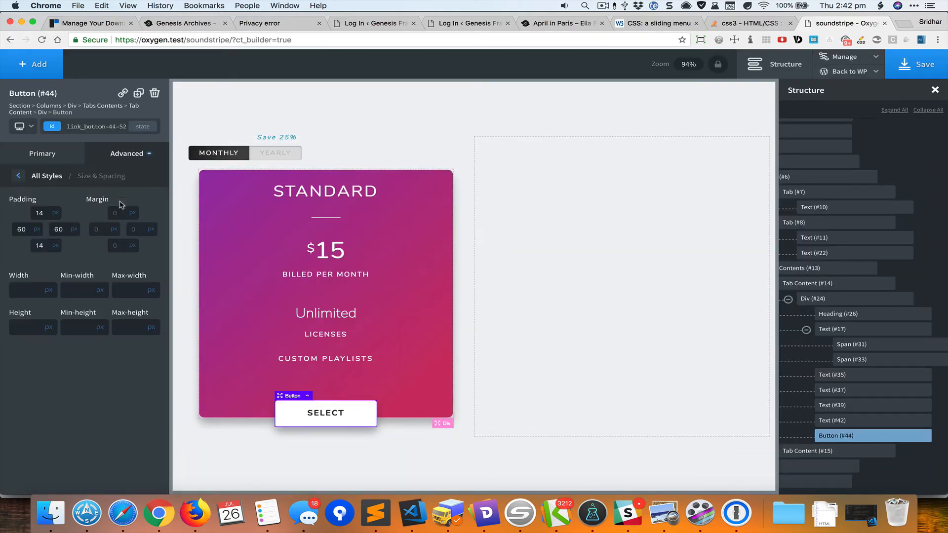
pyautogui.doubleClick(21, 230)
pyautogui.write('63')
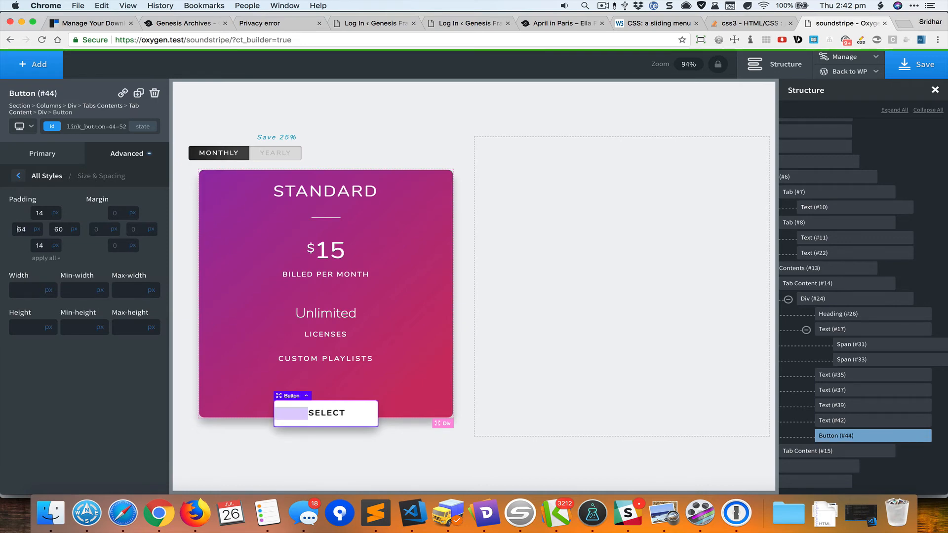
pyautogui.doubleClick(57, 229)
pyautogui.write('62')
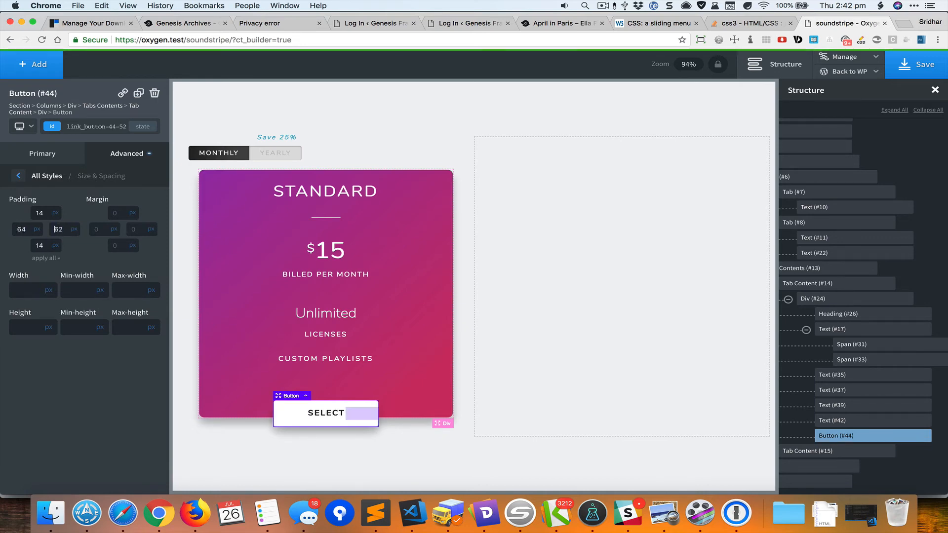
pyautogui.press('BackSpace')
pyautogui.write('4')
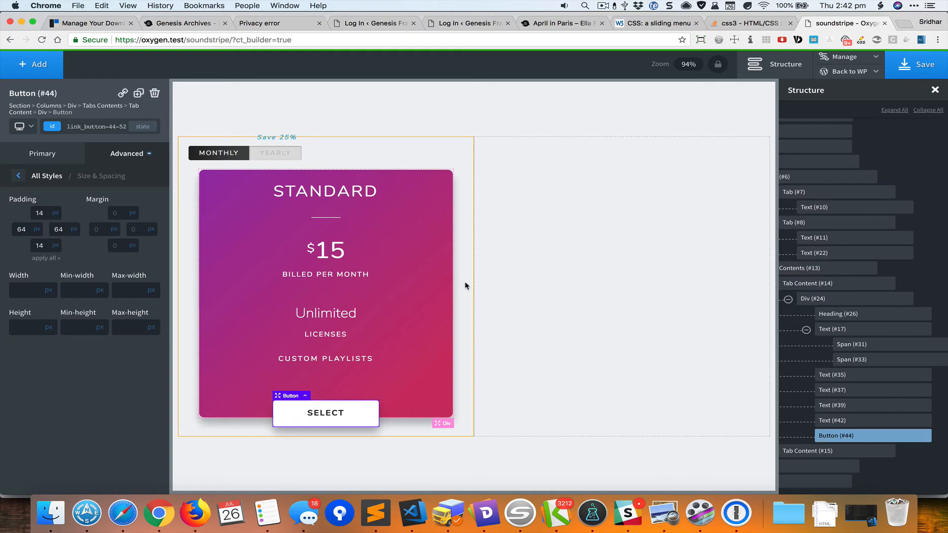
# Step: Switch to the Soundstripe page, force the hover state on its "Select" button, and copy the hover box shadow's colour value
pyautogui.press('super+grave')
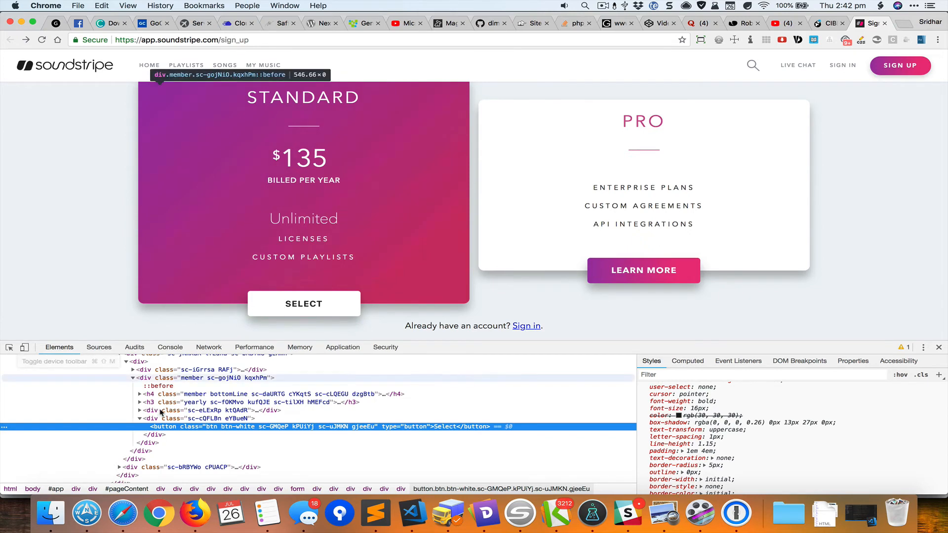
pyautogui.scroll(5, 839, 410)
pyautogui.click(901, 376)
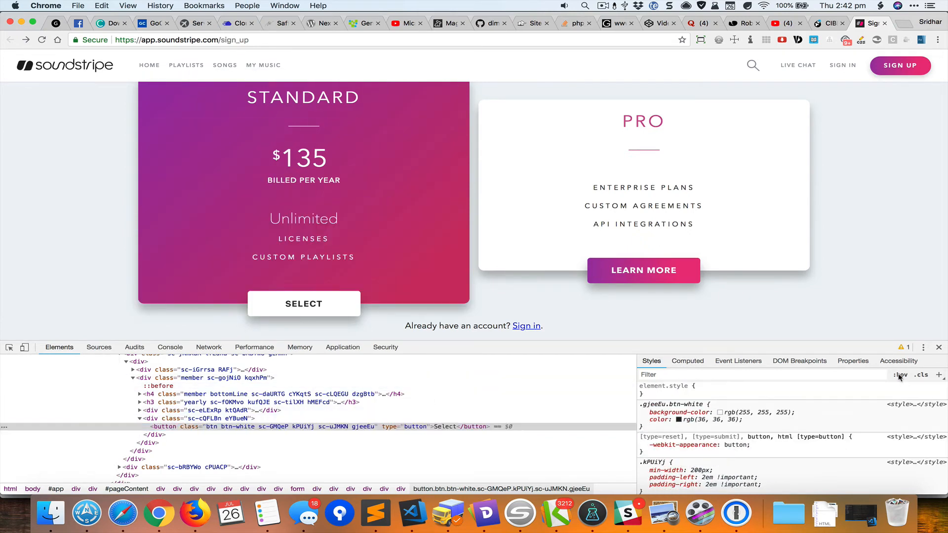
pyautogui.click(827, 400)
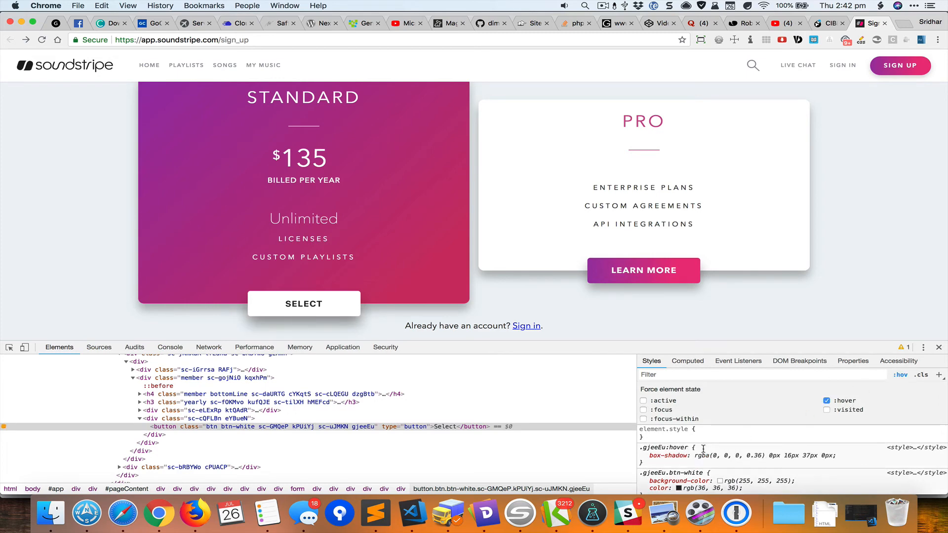
pyautogui.moveTo(695, 454); pyautogui.dragTo(769, 454)
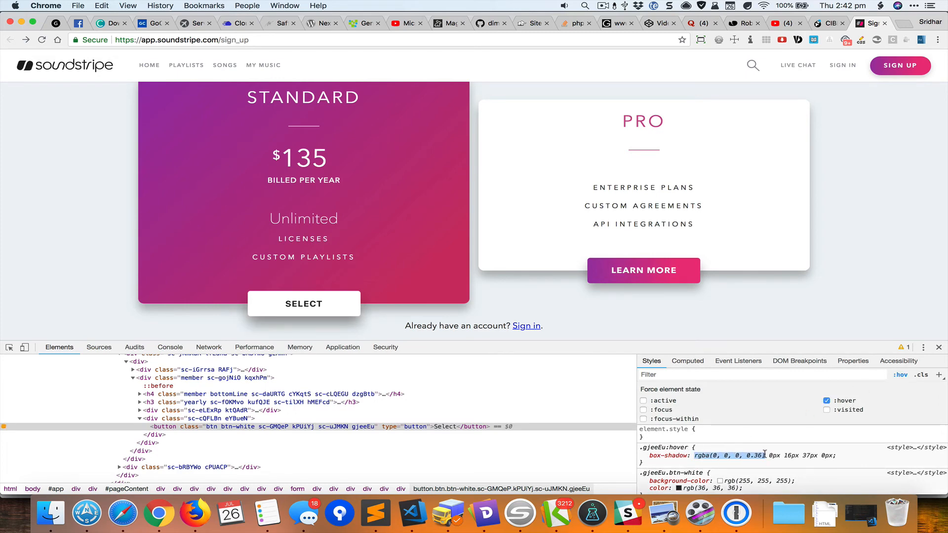
pyautogui.click(764, 445)
# Step: Return to Oxygen and set the "Select" button's hover-state box shadow colour to rgba(0, 0, 0, 0.36)
pyautogui.press('super+grave')
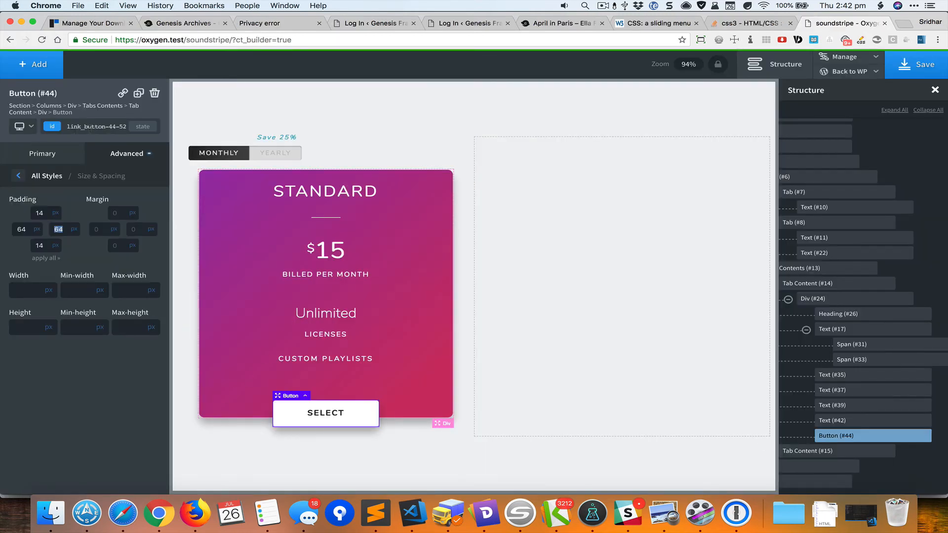
pyautogui.click(143, 126)
pyautogui.click(43, 156)
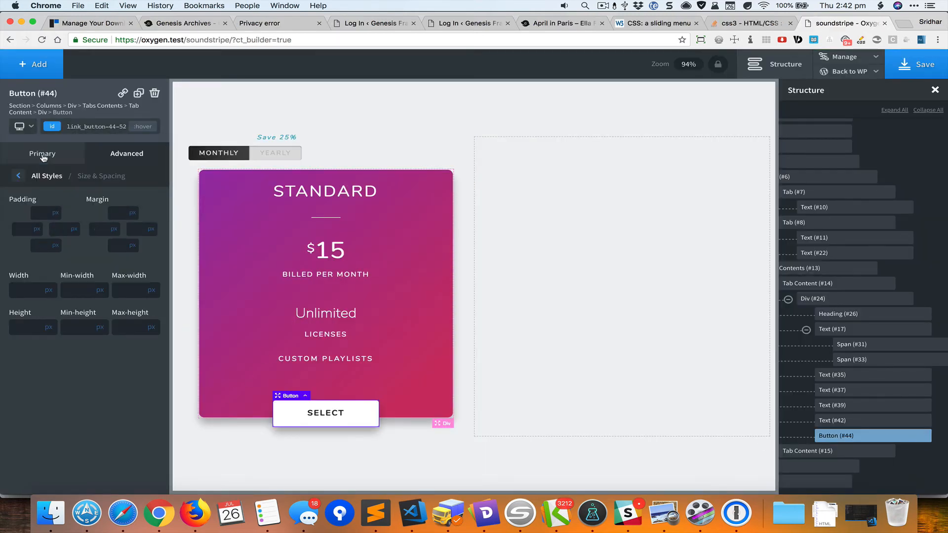
pyautogui.click(48, 178)
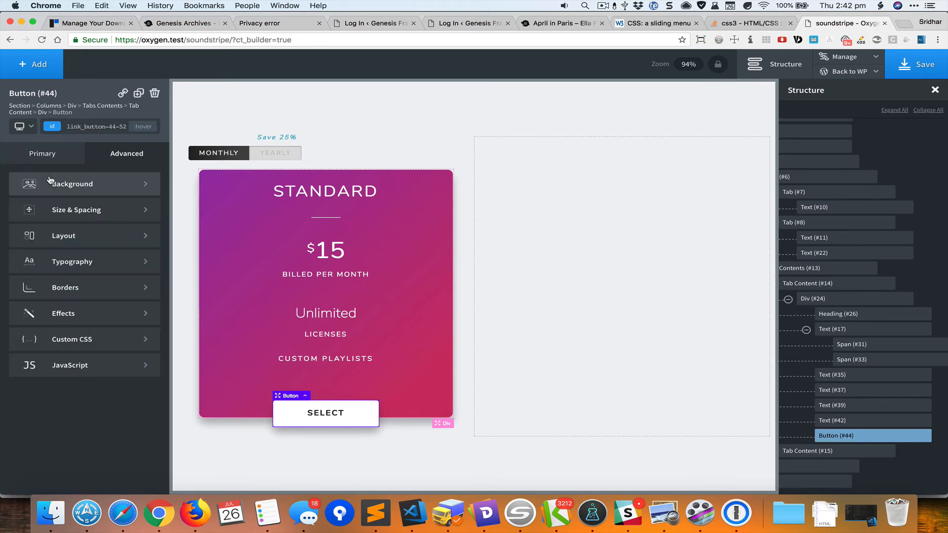
pyautogui.click(93, 315)
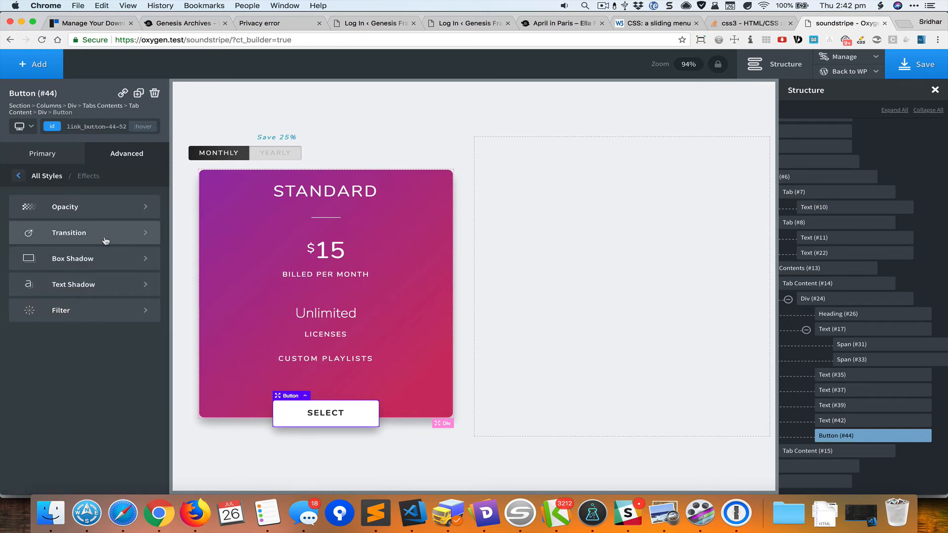
pyautogui.click(99, 263)
pyautogui.click(69, 242)
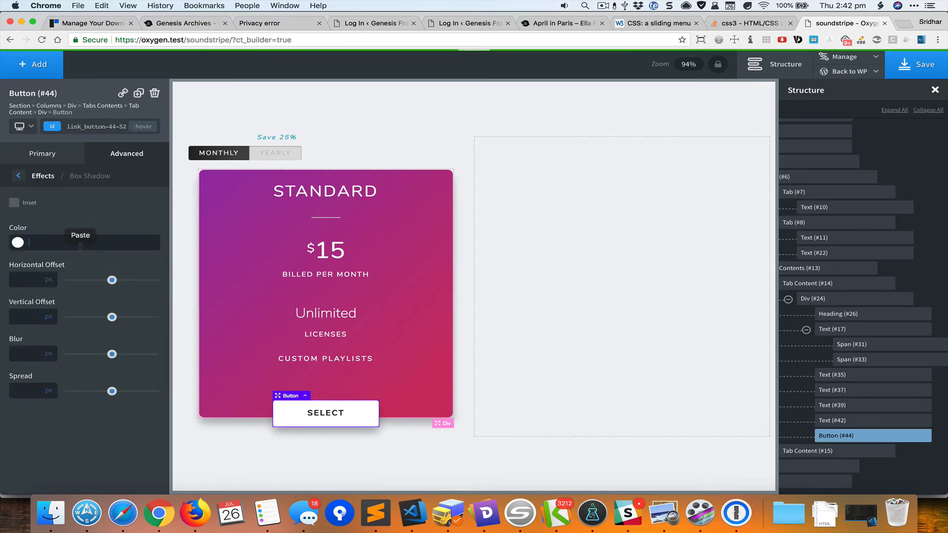
pyautogui.press('super+v')
# Step: Give the "Select" button's hover shadow a horizontal offset of 0, vertical offset of 16 px, blur of 37 px and spread of 0
pyautogui.press('super+grave')
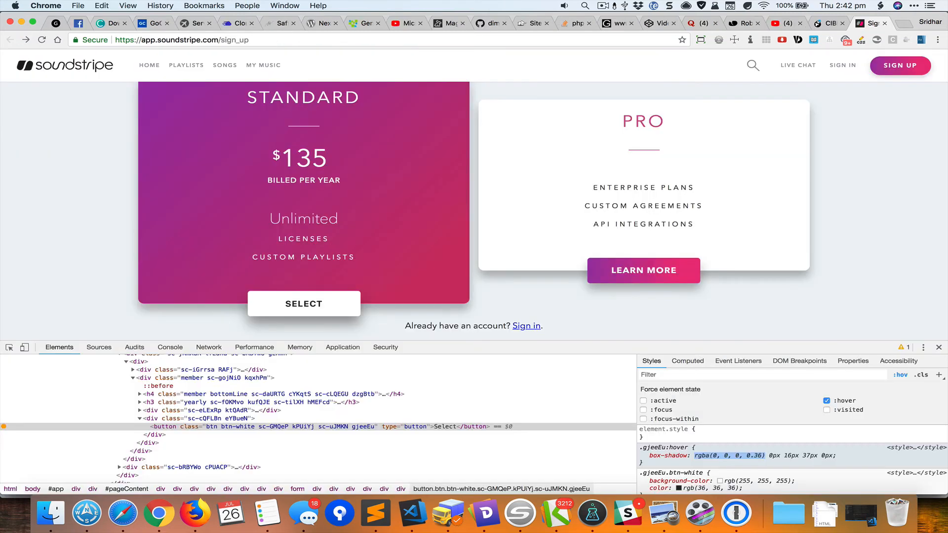
pyautogui.press('super+grave')
pyautogui.press('Tab')
pyautogui.write('0')
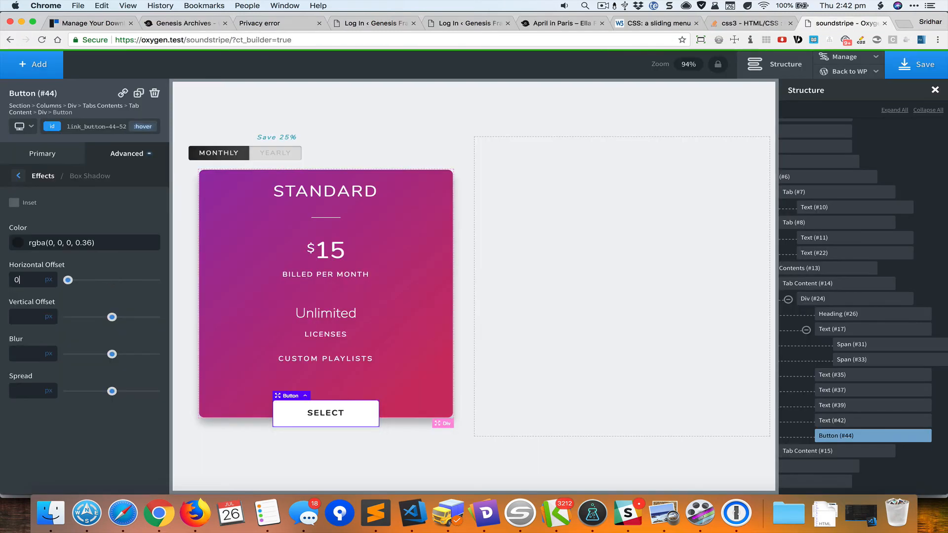
pyautogui.press('Tab')
pyautogui.write('16')
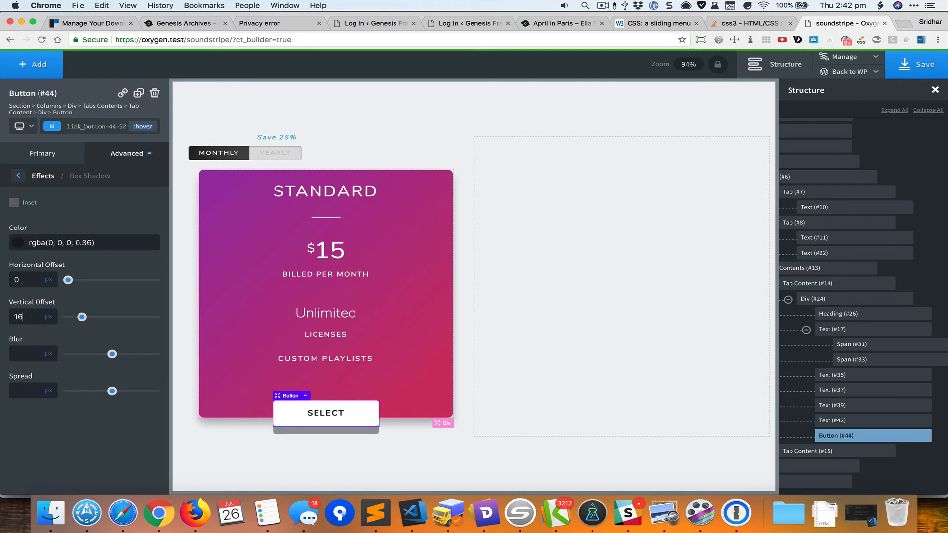
pyautogui.press('Tab')
pyautogui.press('super+grave')
pyautogui.press('super+grave')
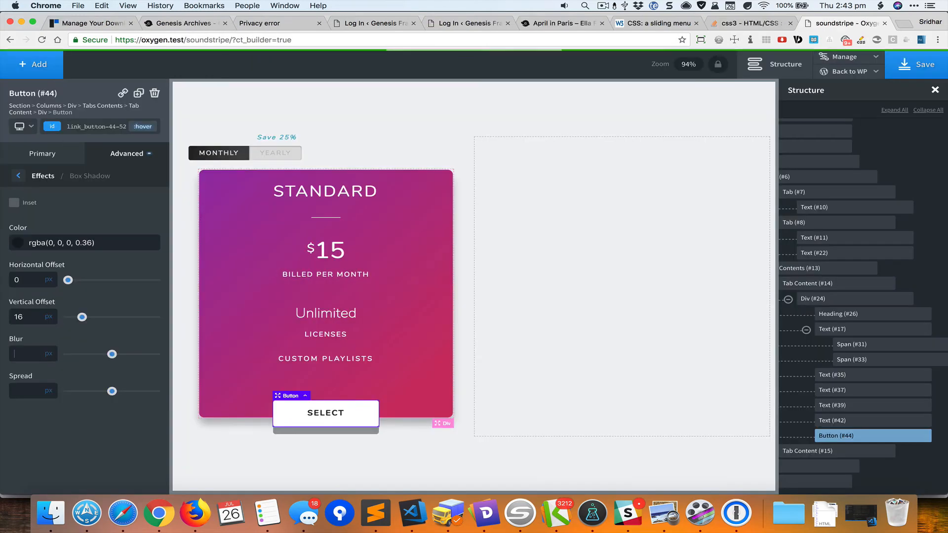
pyautogui.write('37')
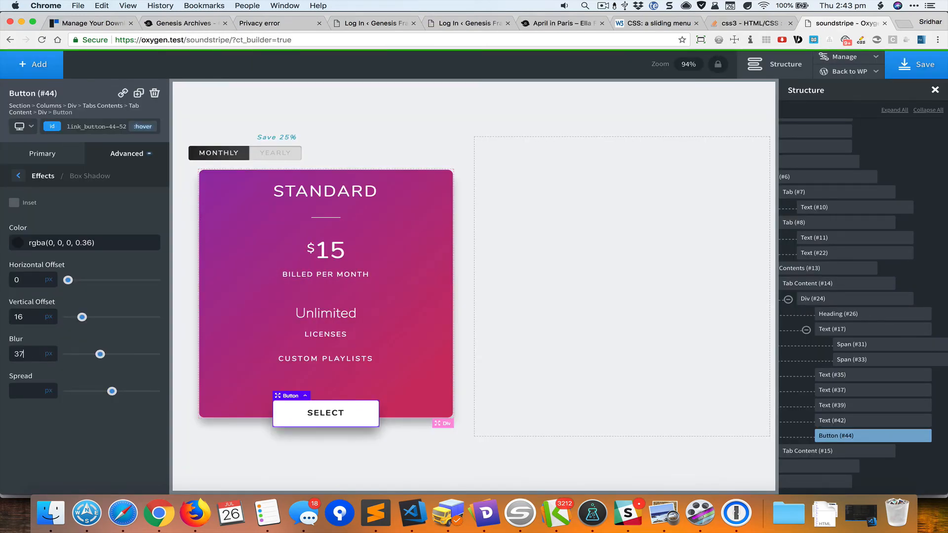
pyautogui.press('Tab')
pyautogui.write('0')
pyautogui.click(630, 237)
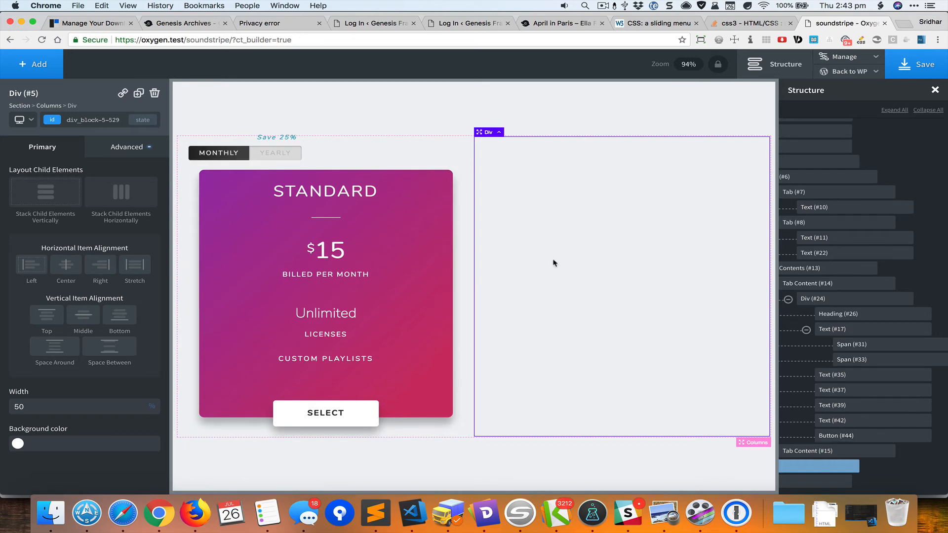
# Step: Switch to the Soundstripe page, close its developer tools, and compare its pricing cards with the Oxygen layout
pyautogui.press('super+grave')
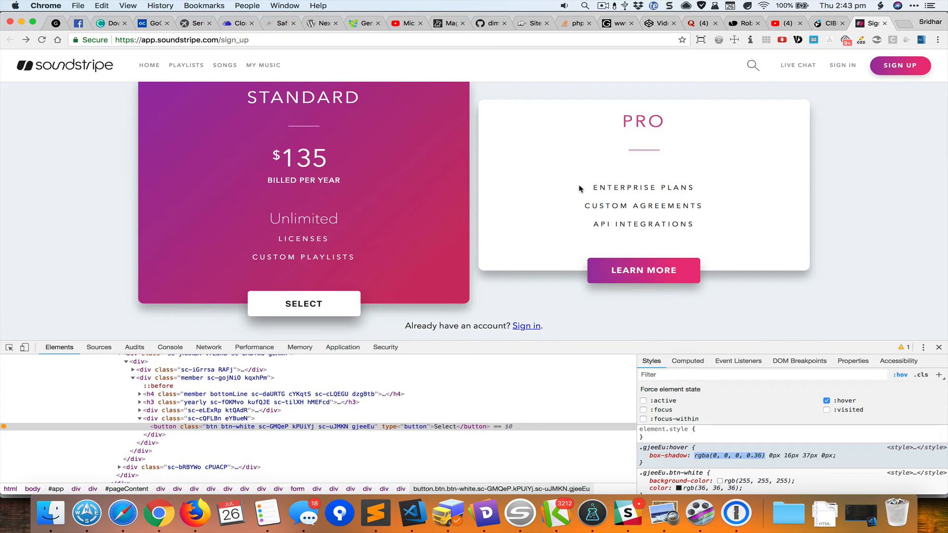
pyautogui.press('super+alt+i')
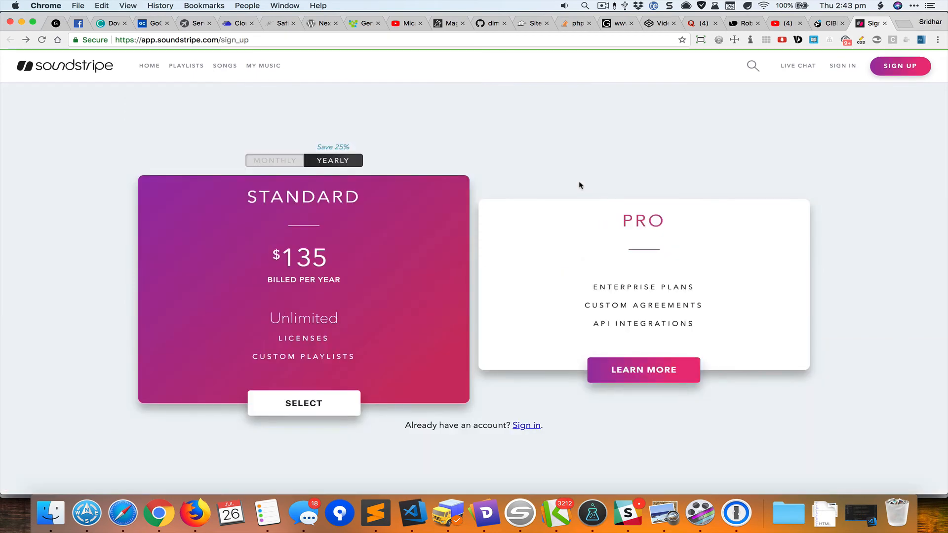
pyautogui.press('super+grave')
pyautogui.press('super+grave')
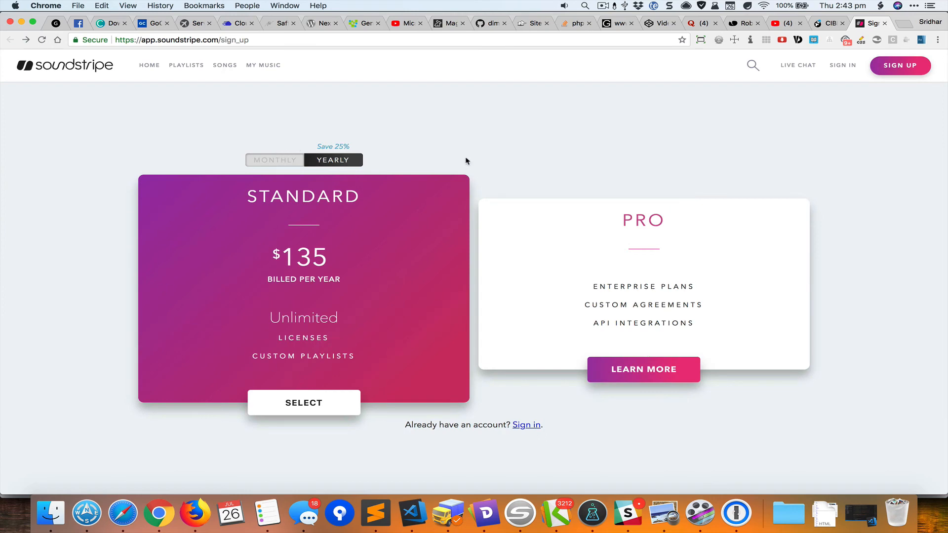
# Step: Collapse the structure tree in Oxygen and centre the child elements of the first column, Div (#4), horizontally
pyautogui.press('super+grave')
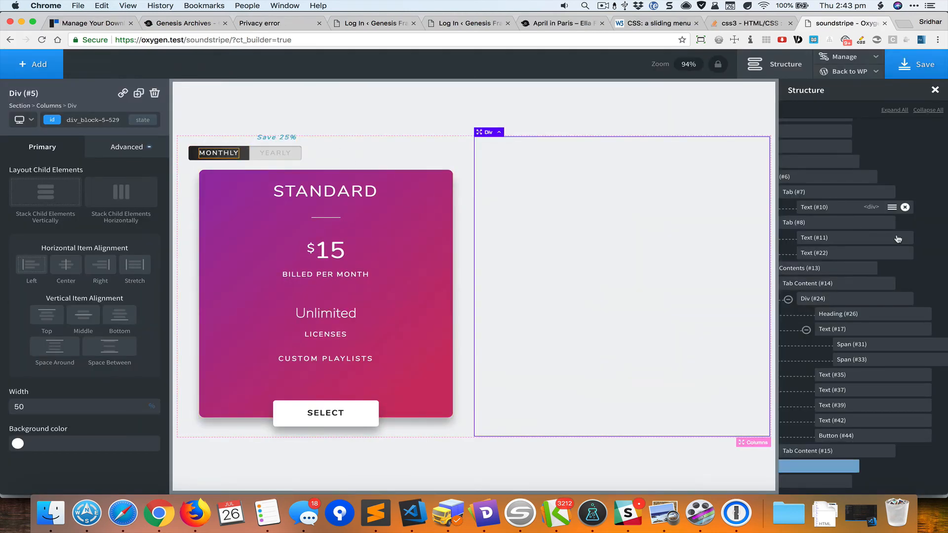
pyautogui.hscroll(-3, 850, 275)
pyautogui.scroll(1, 851, 276)
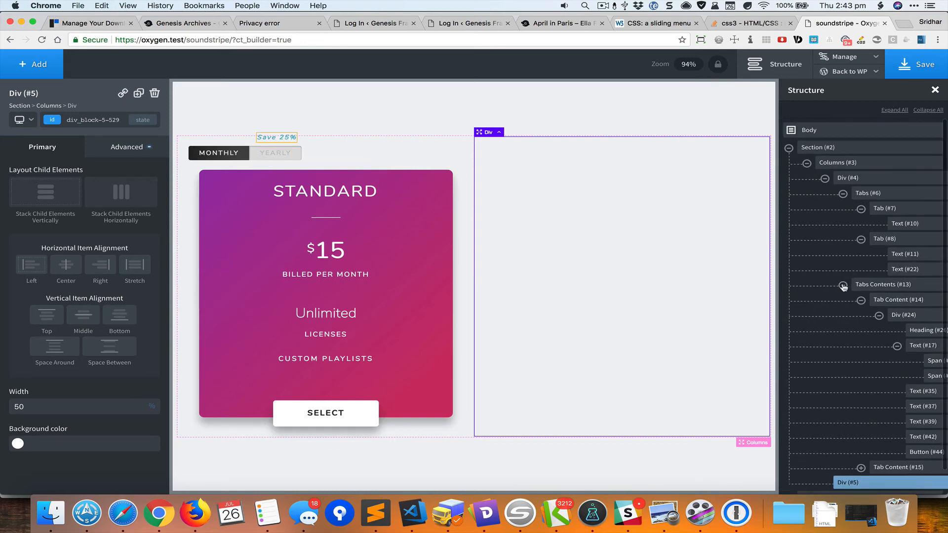
pyautogui.click(843, 285)
pyautogui.click(825, 179)
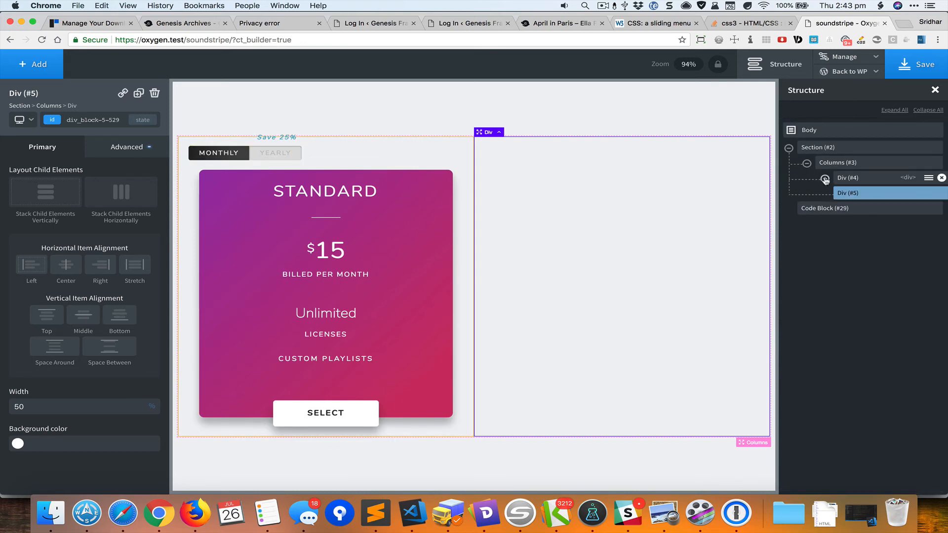
pyautogui.click(845, 179)
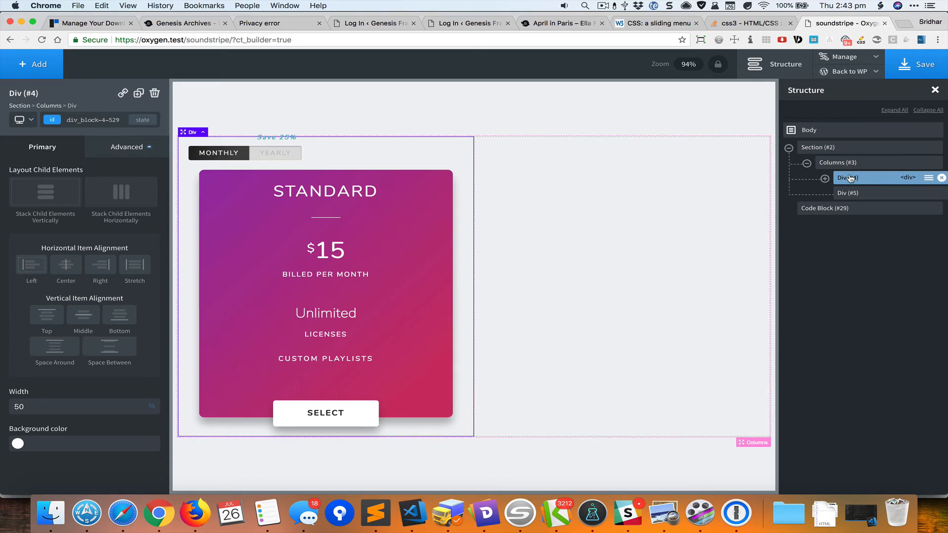
pyautogui.press('super+grave')
pyautogui.press('super+grave')
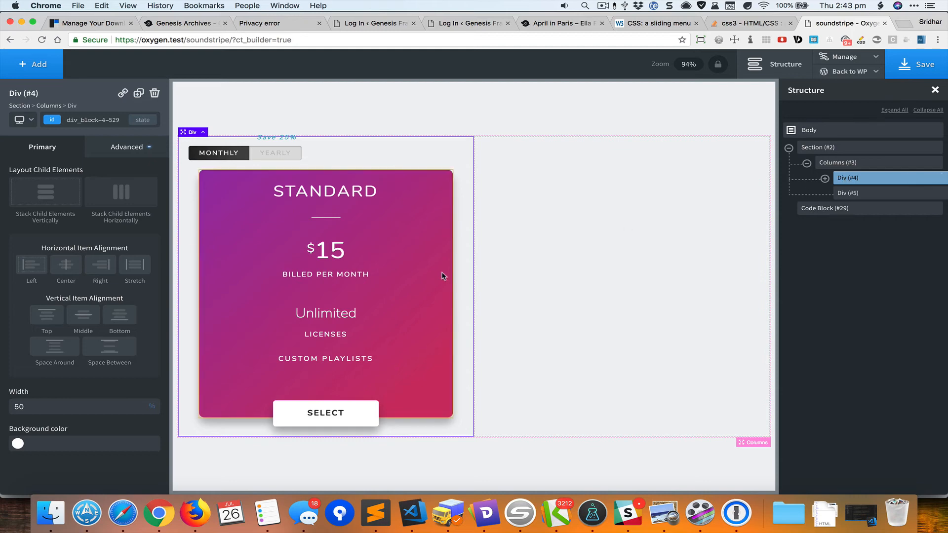
pyautogui.click(66, 267)
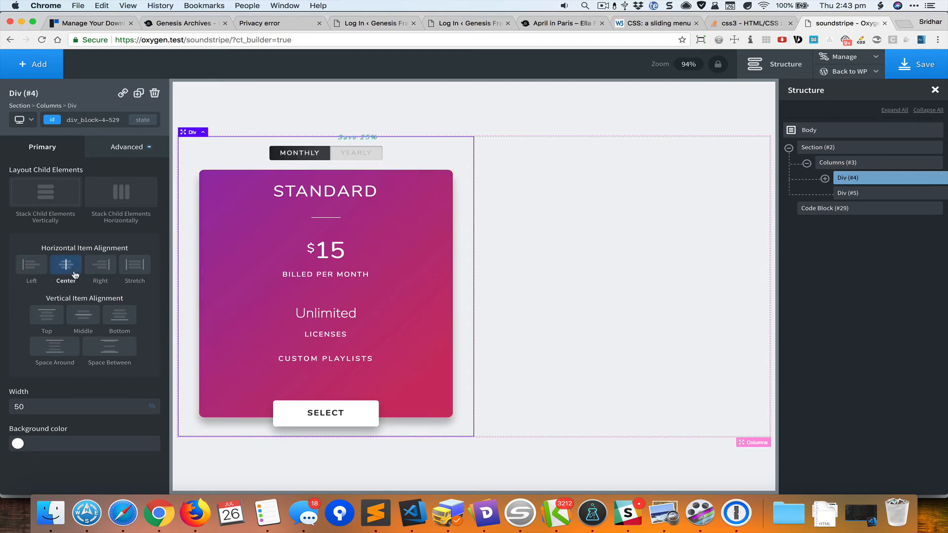
pyautogui.press('super+grave')
pyautogui.press('super+grave')
# Step: Centre the child elements of the empty second column, Div (#5), horizontally and compare the layout with the Soundstripe page
pyautogui.click(921, 195)
pyautogui.click(69, 265)
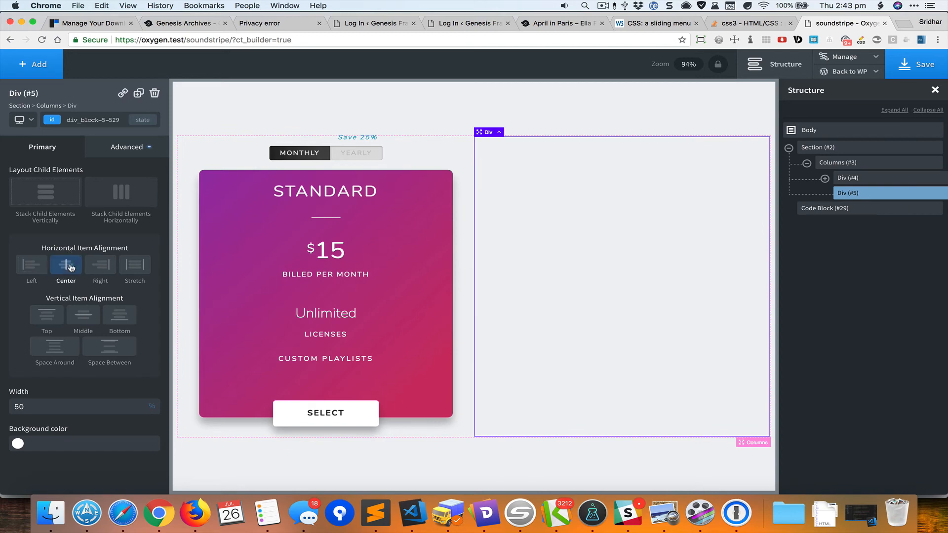
pyautogui.press('super+grave')
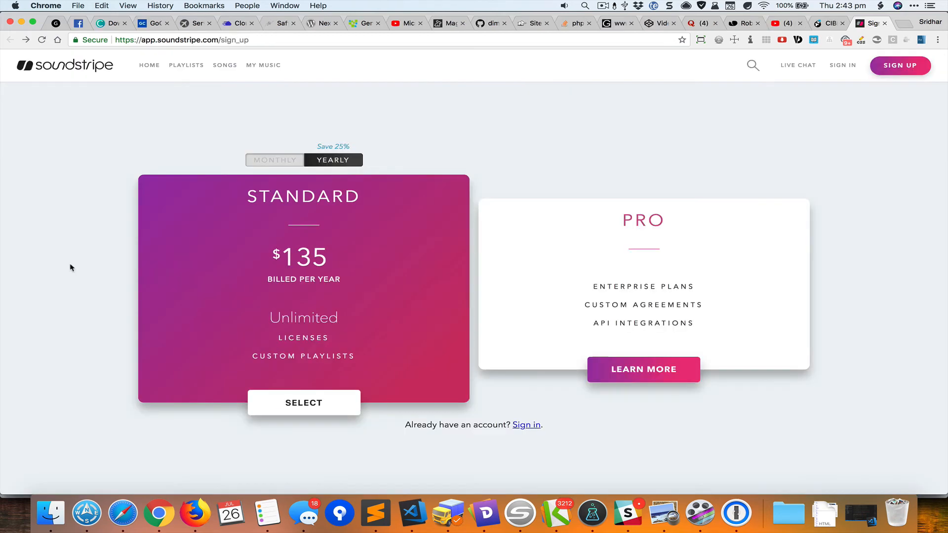
pyautogui.press('super+grave')
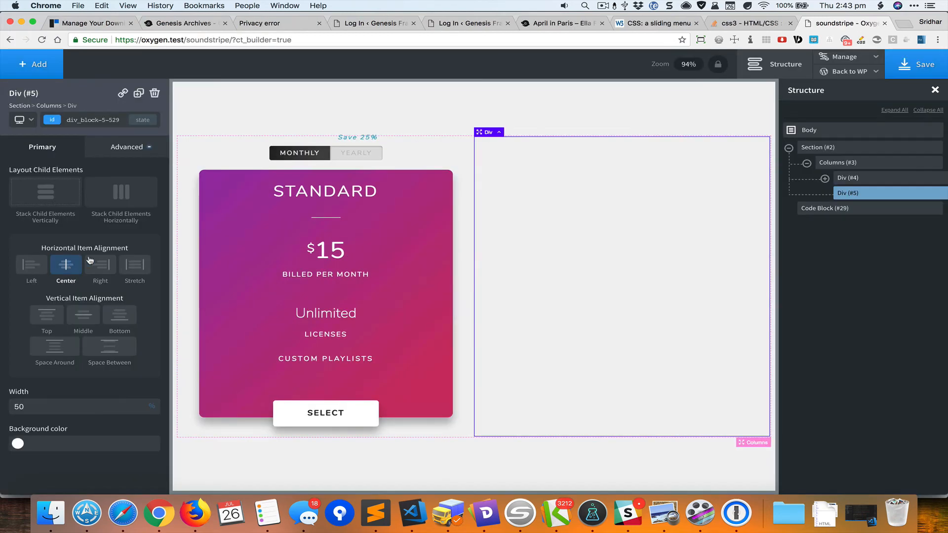
pyautogui.click(847, 179)
pyautogui.click(824, 179)
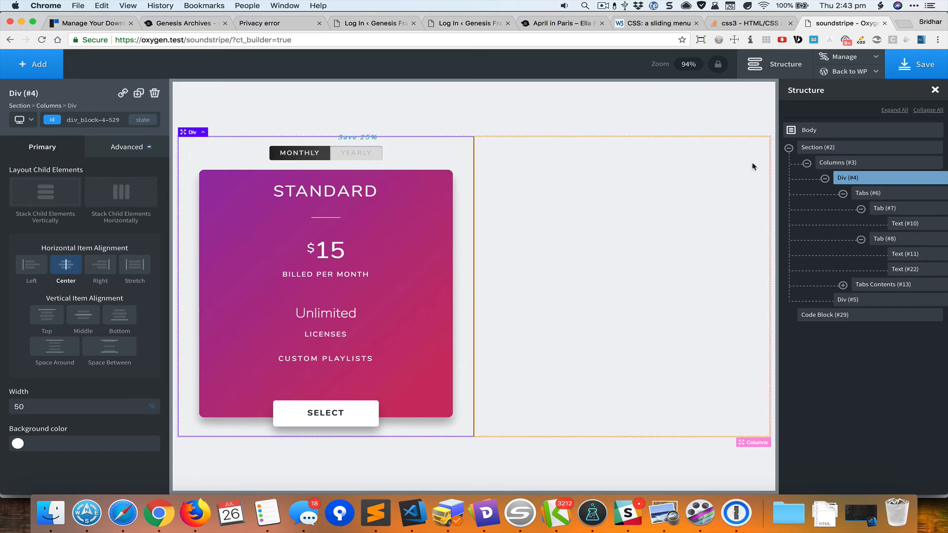
pyautogui.click(825, 178)
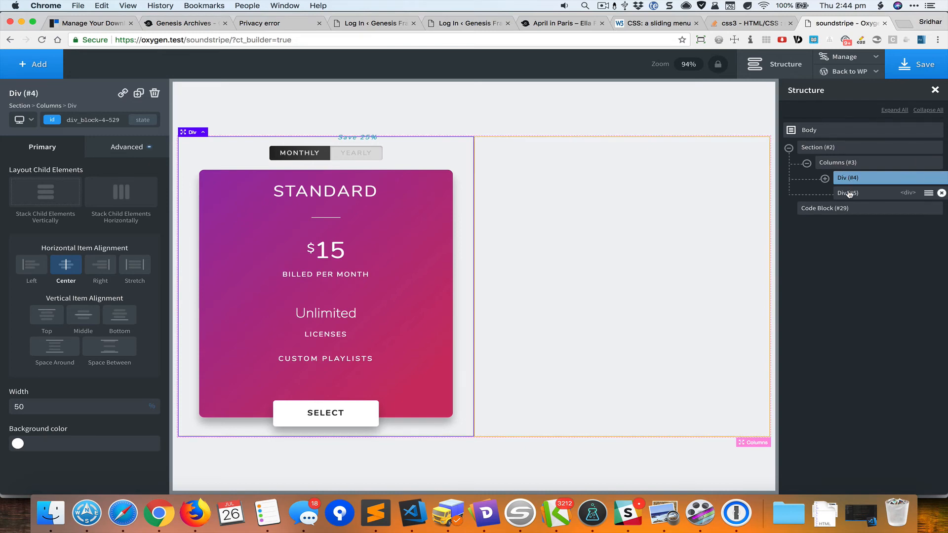
pyautogui.click(846, 192)
# Step: Set the top, left and bottom padding of the first column, Div (#4), to 0 px
pyautogui.click(845, 179)
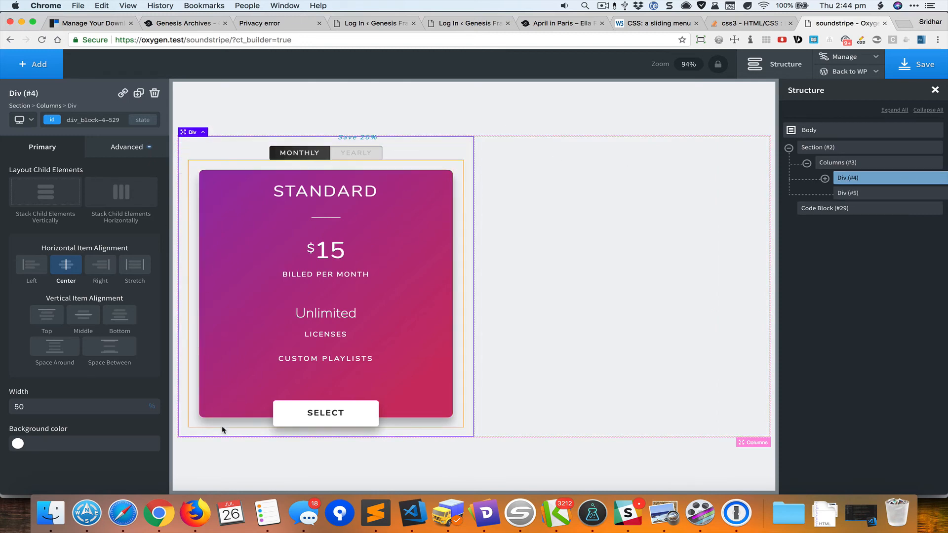
pyautogui.click(117, 152)
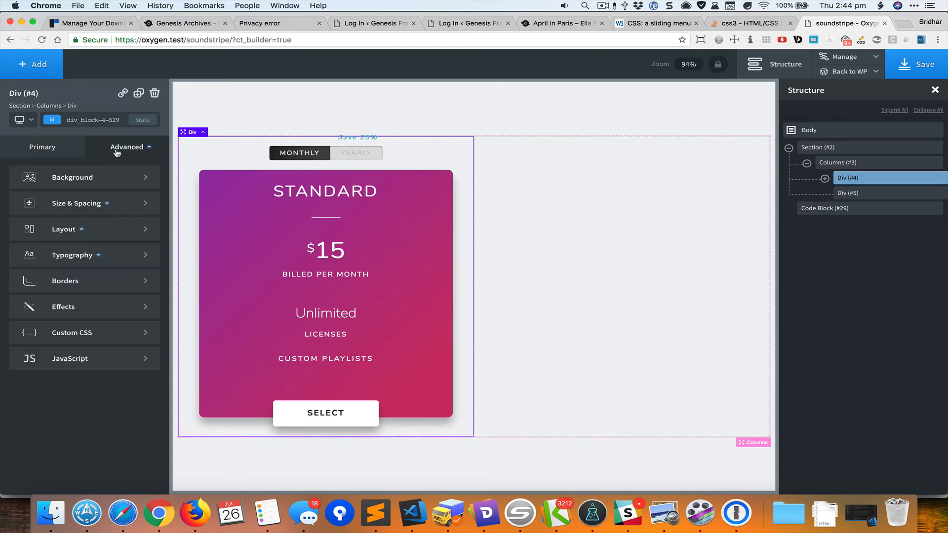
pyautogui.click(106, 200)
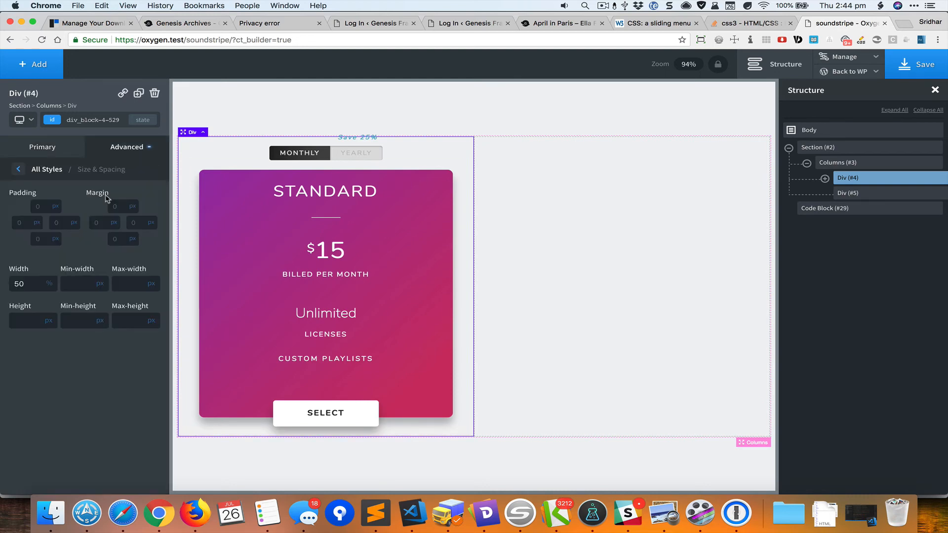
pyautogui.click(40, 206)
pyautogui.write('0')
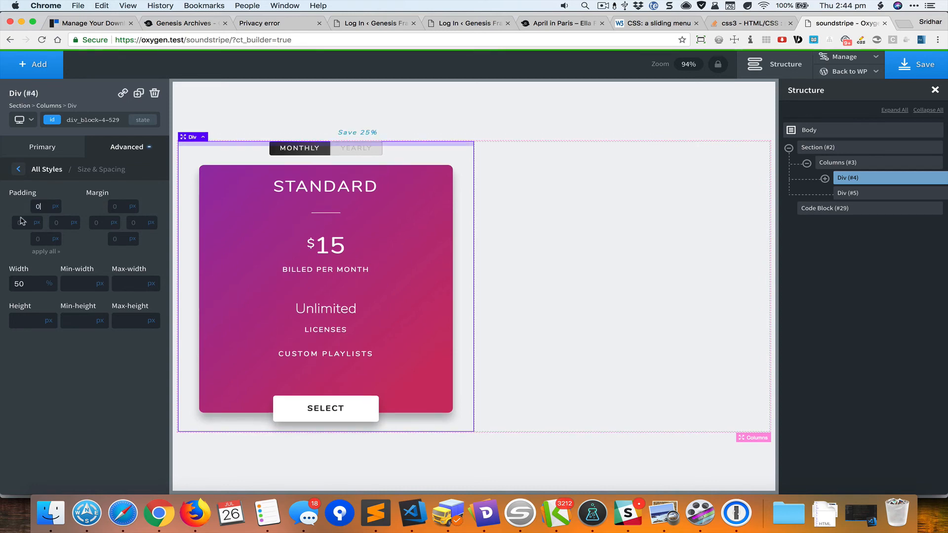
pyautogui.click(22, 222)
pyautogui.write('0')
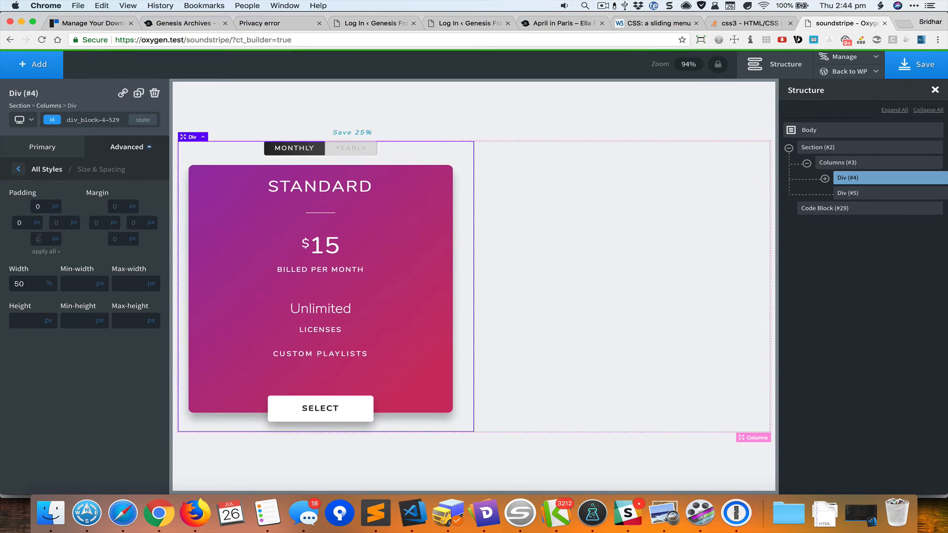
pyautogui.click(38, 238)
pyautogui.write('0')
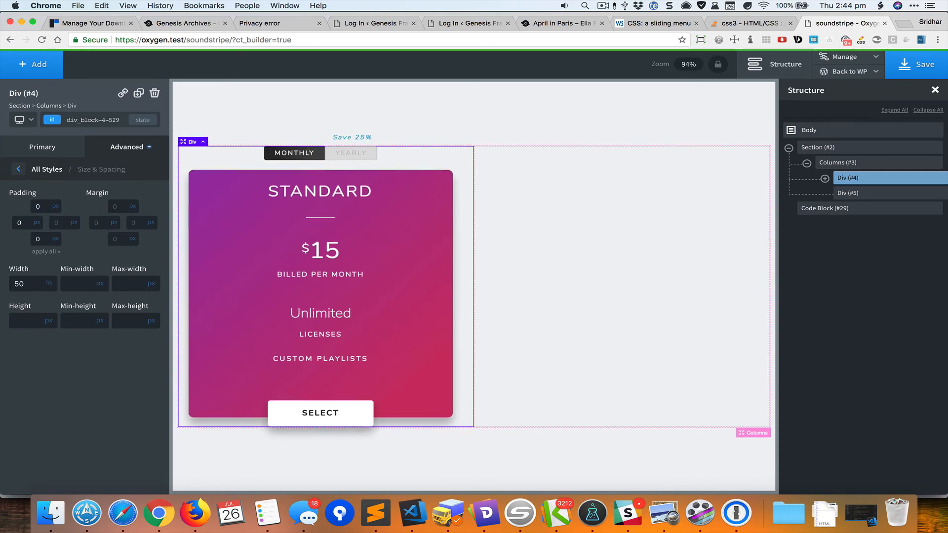
# Step: Set the top, right and bottom padding of the empty second column, Div (#5), to 0 px
pyautogui.click(861, 193)
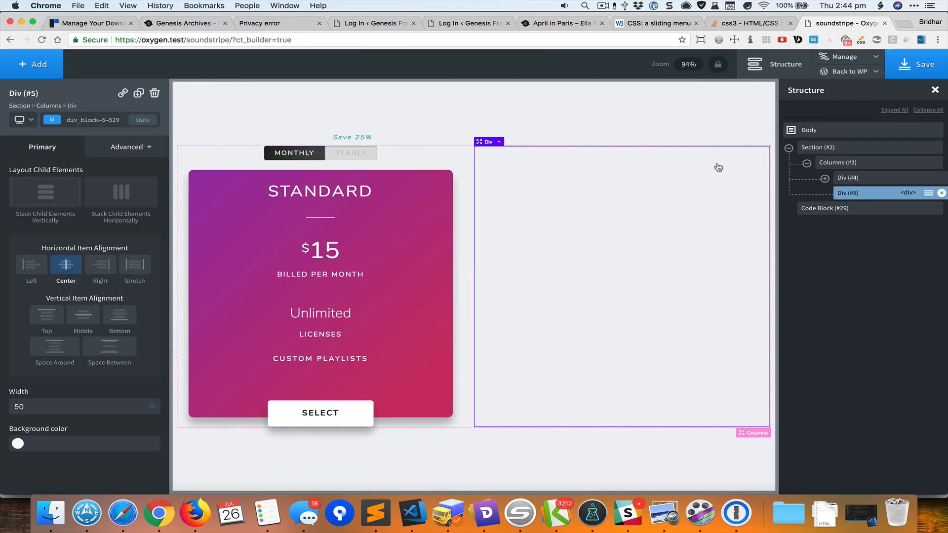
pyautogui.click(123, 154)
pyautogui.click(110, 201)
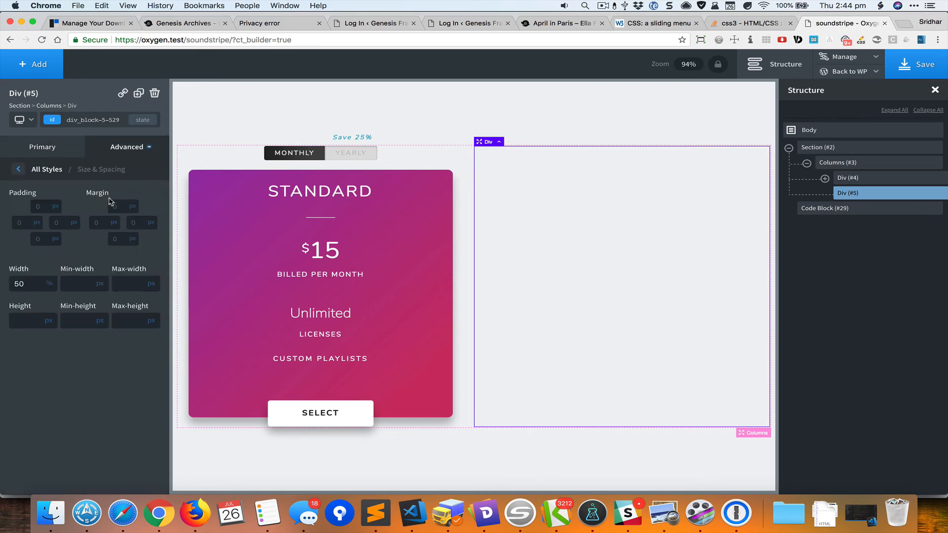
pyautogui.click(38, 207)
pyautogui.write('0')
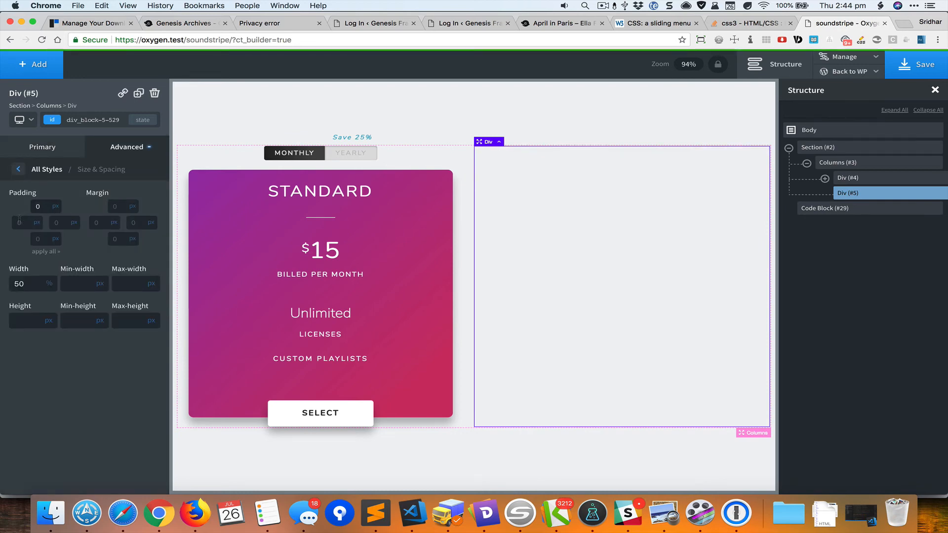
pyautogui.click(53, 222)
pyautogui.write('0')
pyautogui.click(42, 236)
pyautogui.write('0')
# Step: Set the left, right and bottom padding of the Monthly tab's content container, Tab Content (#14), to 0 px
pyautogui.click(842, 178)
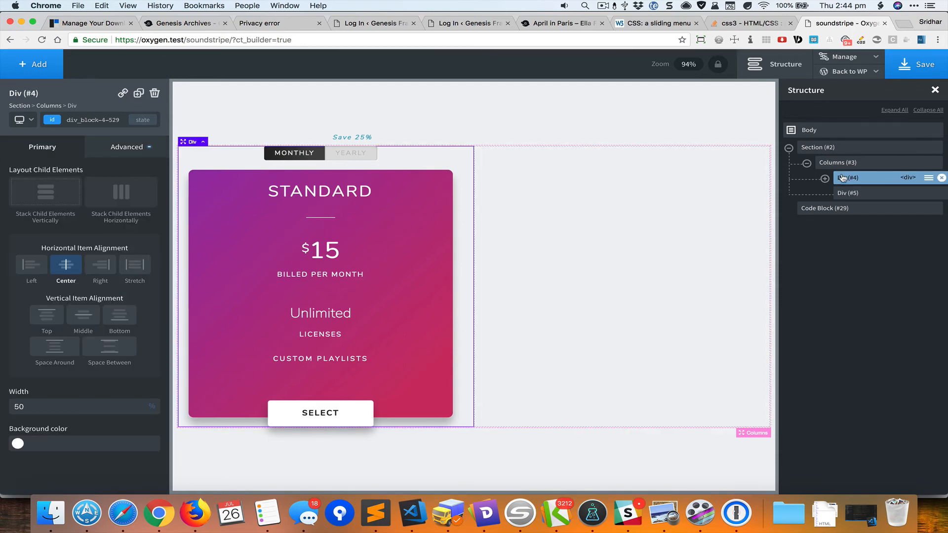
pyautogui.click(825, 178)
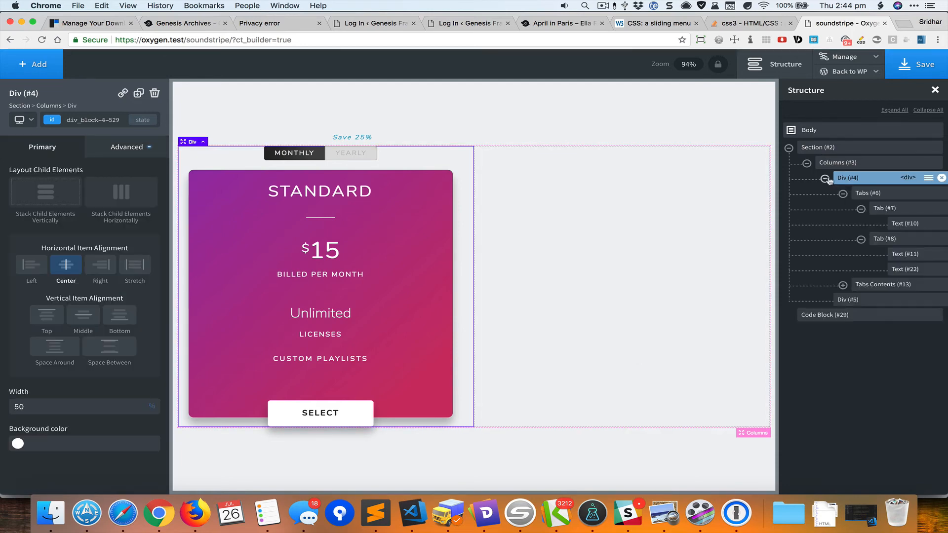
pyautogui.click(864, 197)
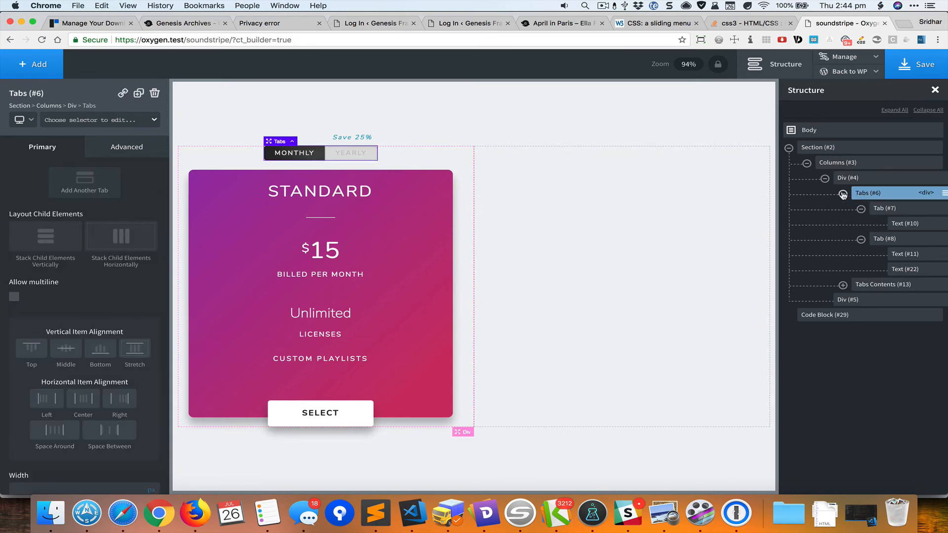
pyautogui.click(459, 217)
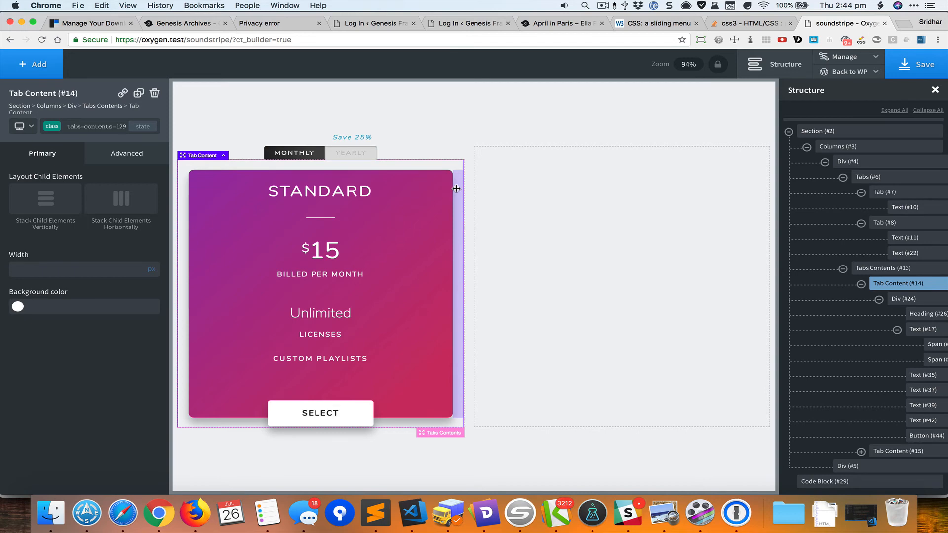
pyautogui.click(114, 155)
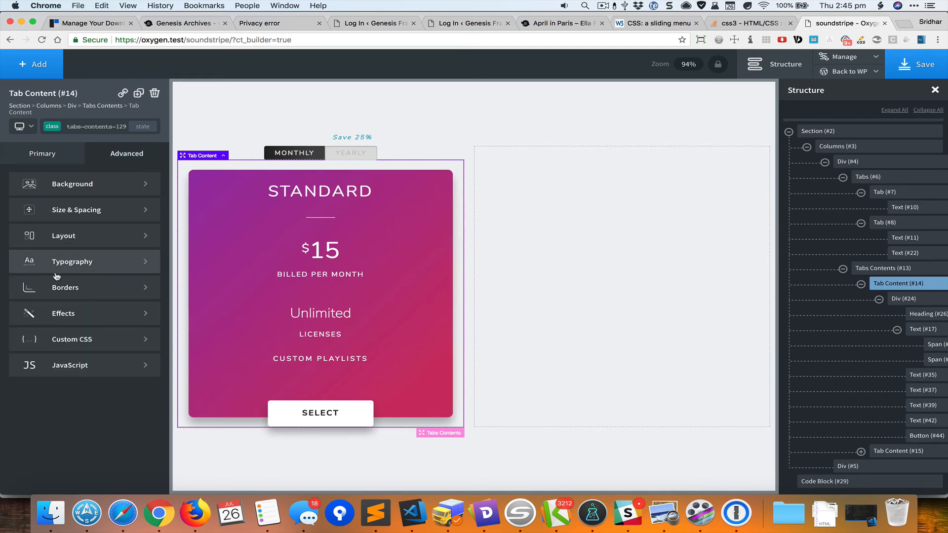
pyautogui.click(120, 212)
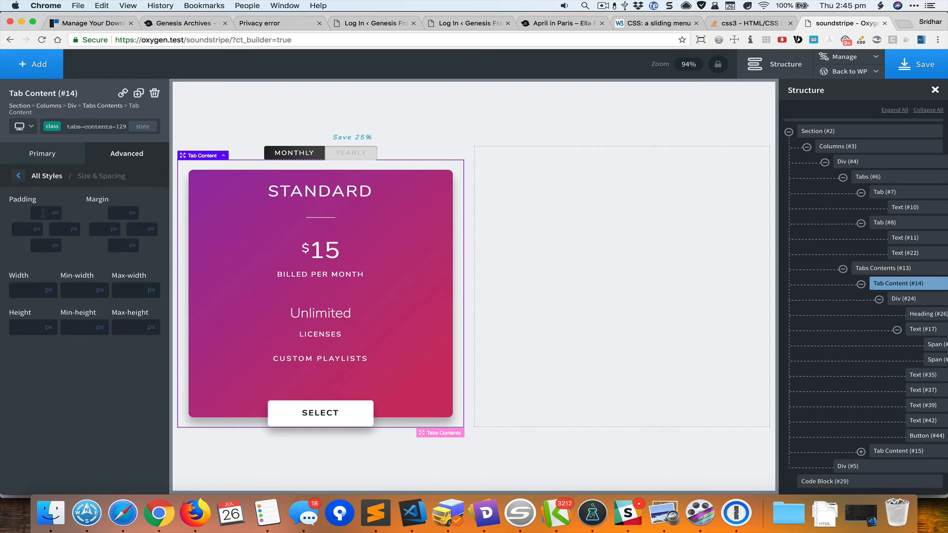
pyautogui.click(34, 229)
pyautogui.write('0')
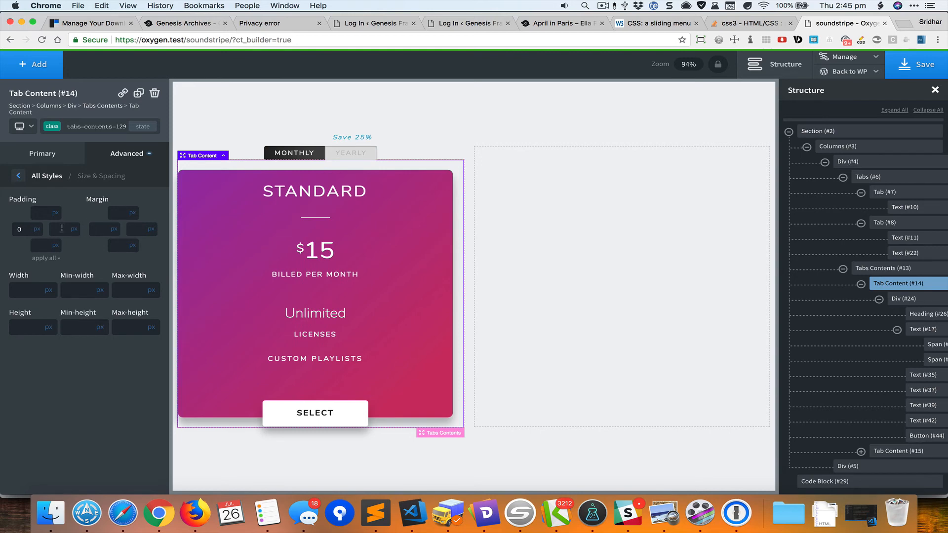
pyautogui.click(62, 228)
pyautogui.write('0')
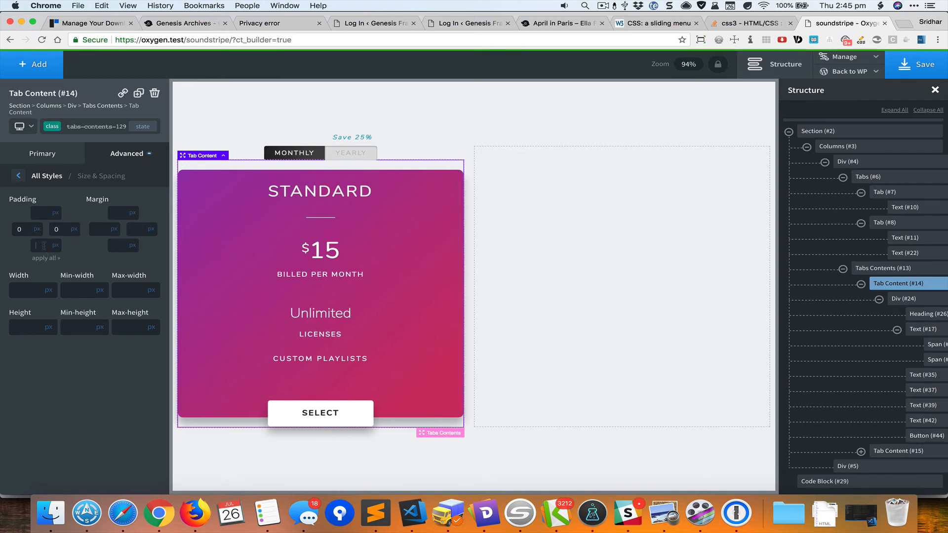
pyautogui.write('0')
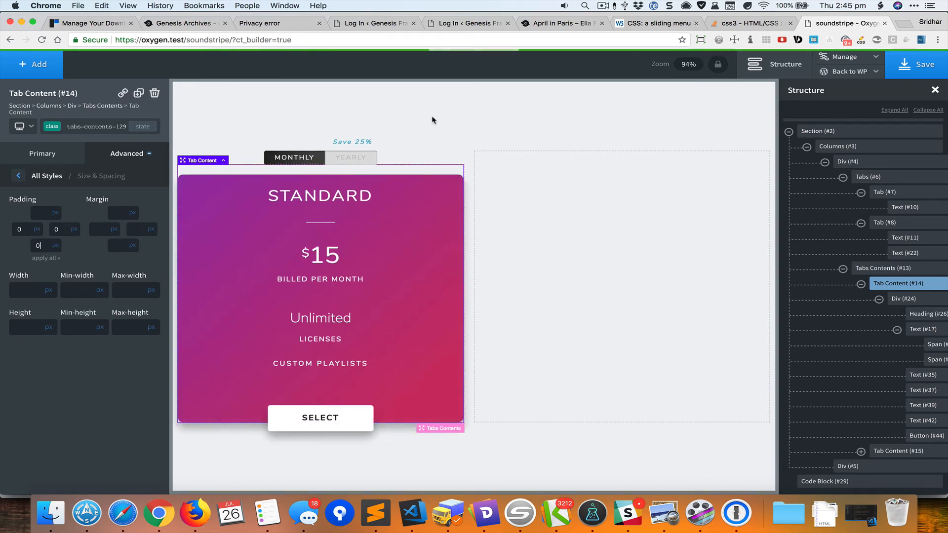
pyautogui.click(486, 117)
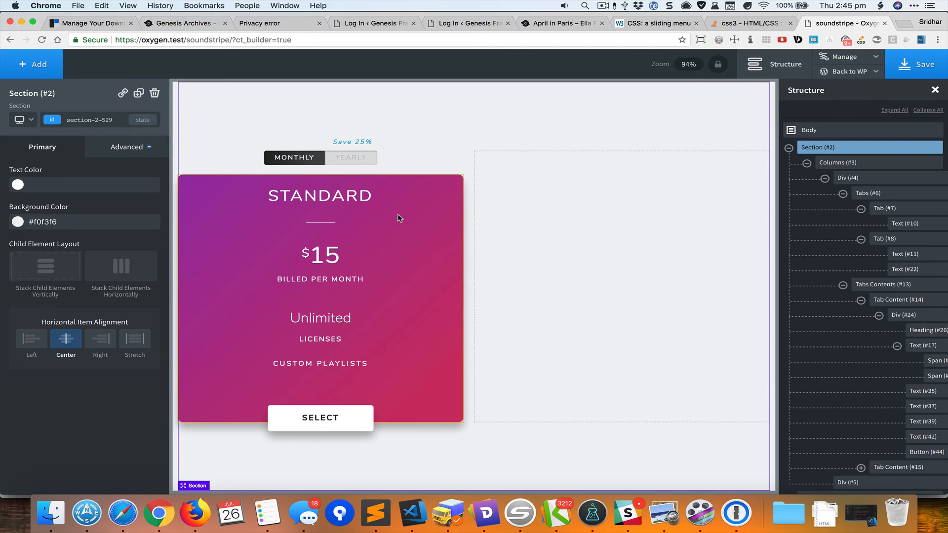
# Step: Compare the Standard card's Monthly and Yearly views on the Soundstripe page, and return to the Oxygen builder
pyautogui.press('super+grave')
pyautogui.press('super+grave')
pyautogui.press('super+grave')
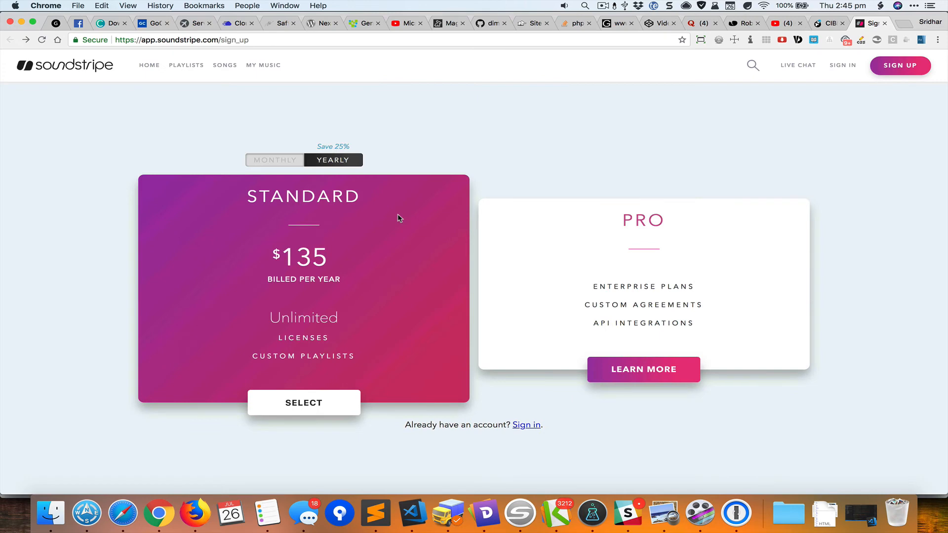
pyautogui.click(267, 164)
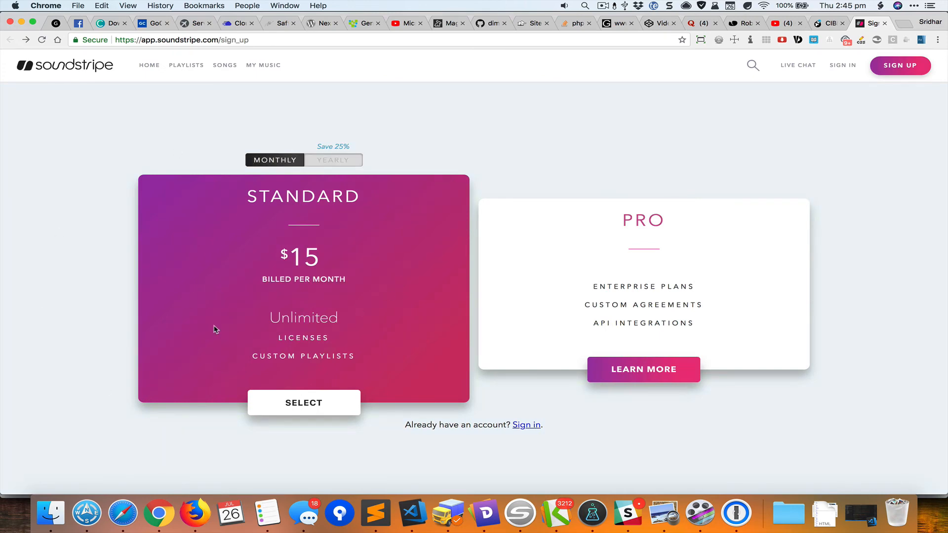
pyautogui.click(345, 159)
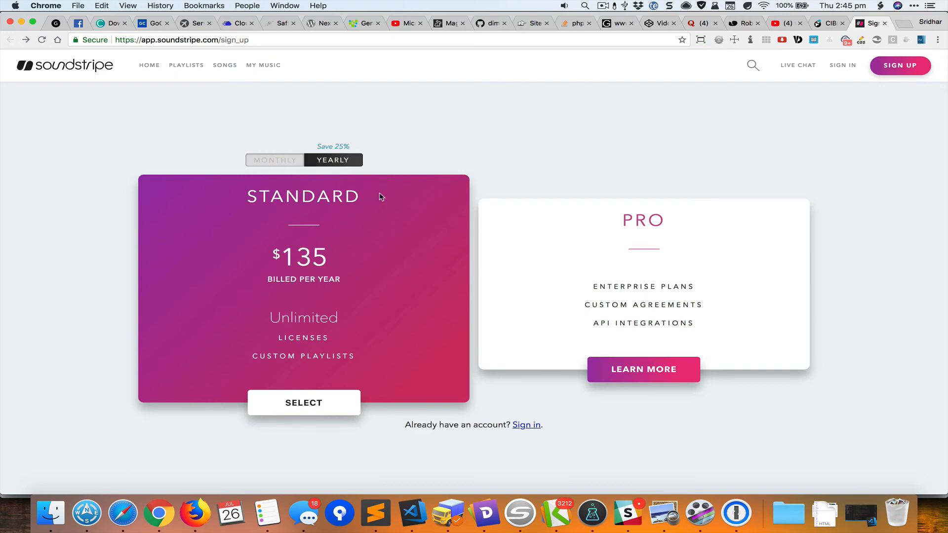
pyautogui.press('super+grave')
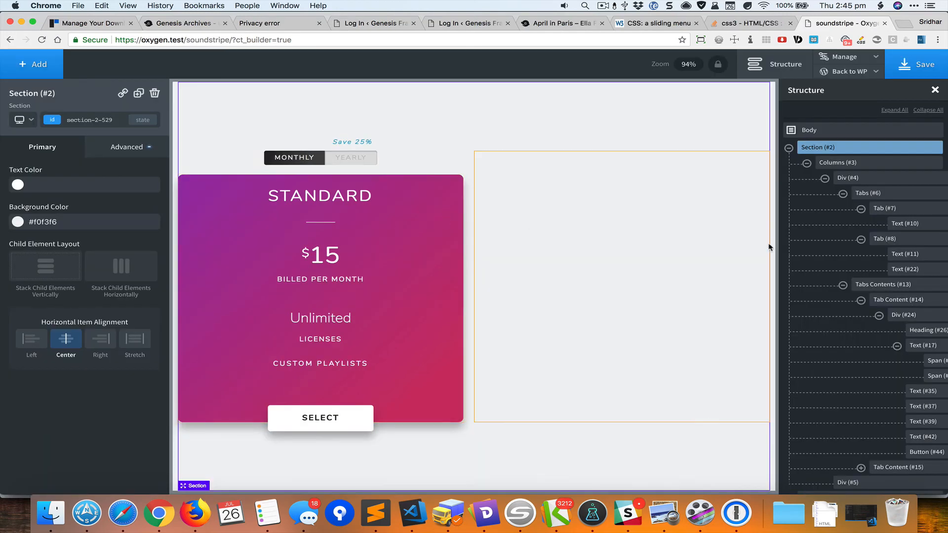
# Step: Duplicate the Standard pricing box, Div (#24), and move the copy into the Yearly tab's content, Tab Content (#15)
pyautogui.click(843, 193)
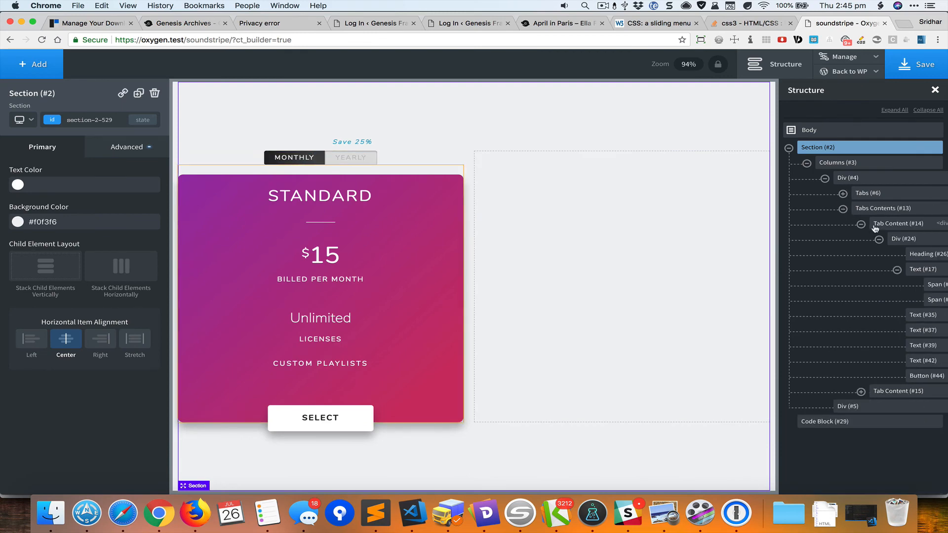
pyautogui.click(879, 239)
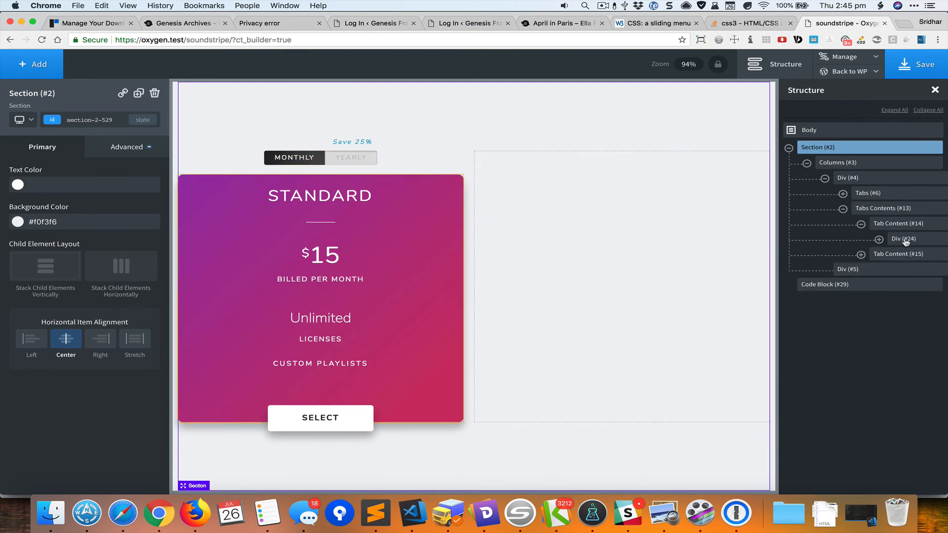
pyautogui.click(904, 241)
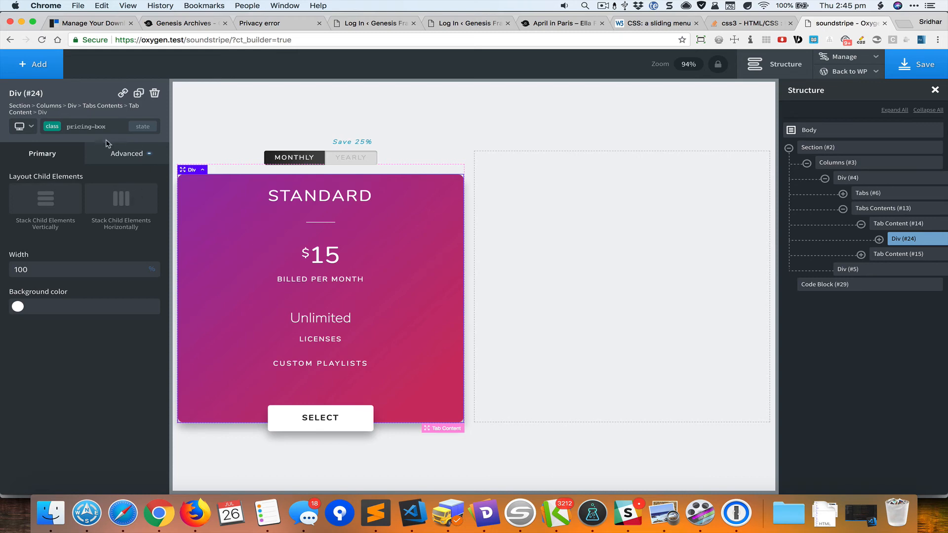
pyautogui.click(139, 94)
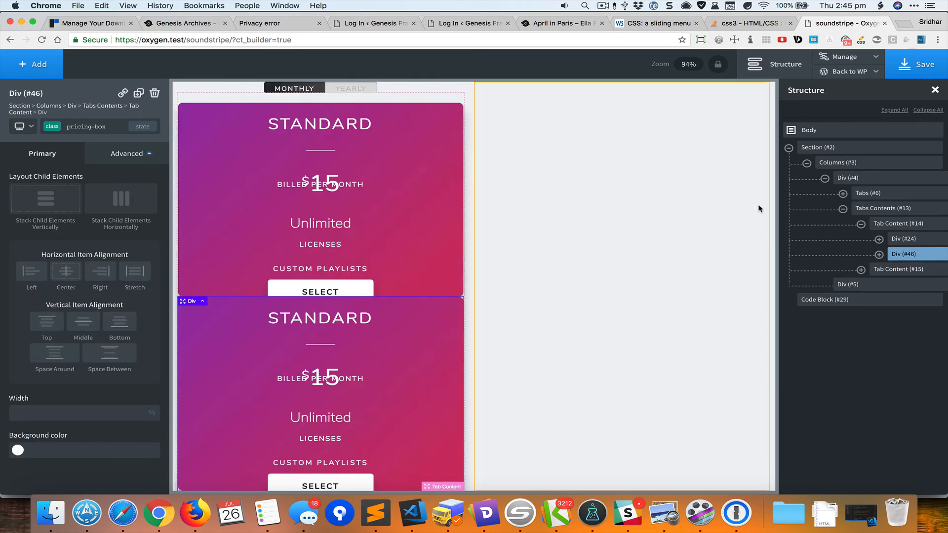
pyautogui.click(861, 270)
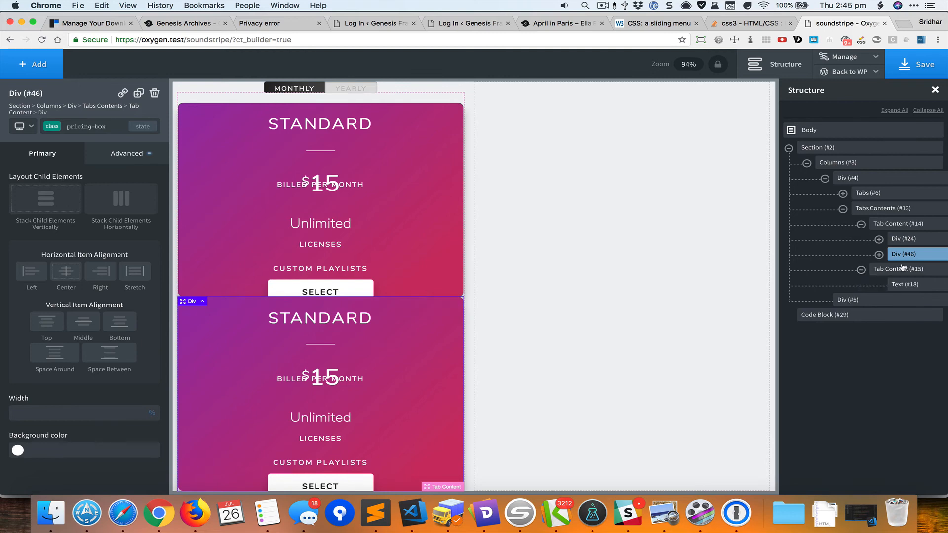
pyautogui.moveTo(904, 256); pyautogui.dragTo(904, 279)
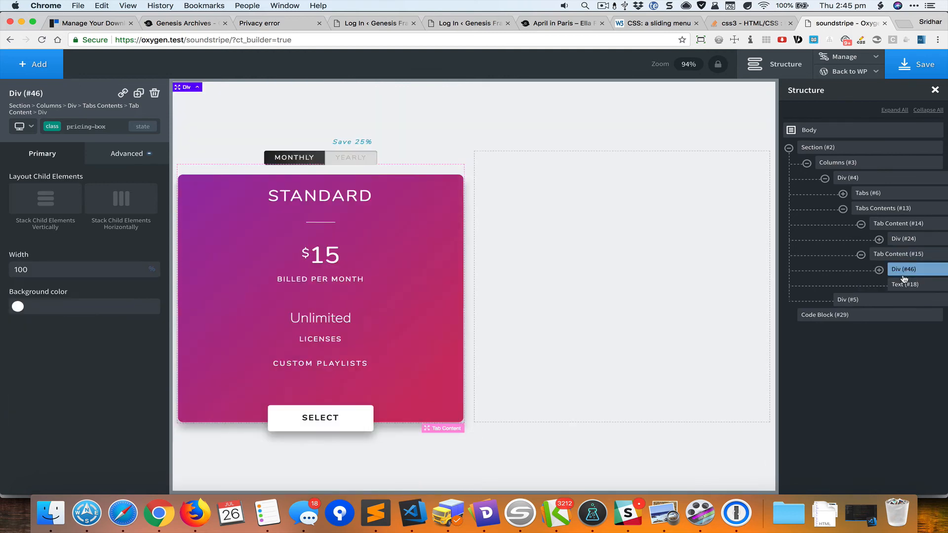
# Step: Show the Yearly tab and delete its placeholder text "Tab Content #2"
pyautogui.click(370, 165)
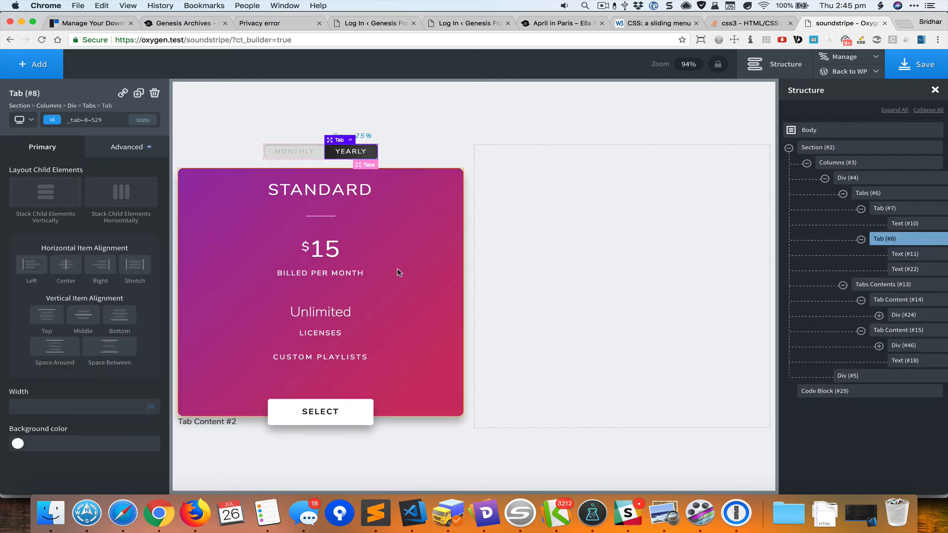
pyautogui.click(902, 361)
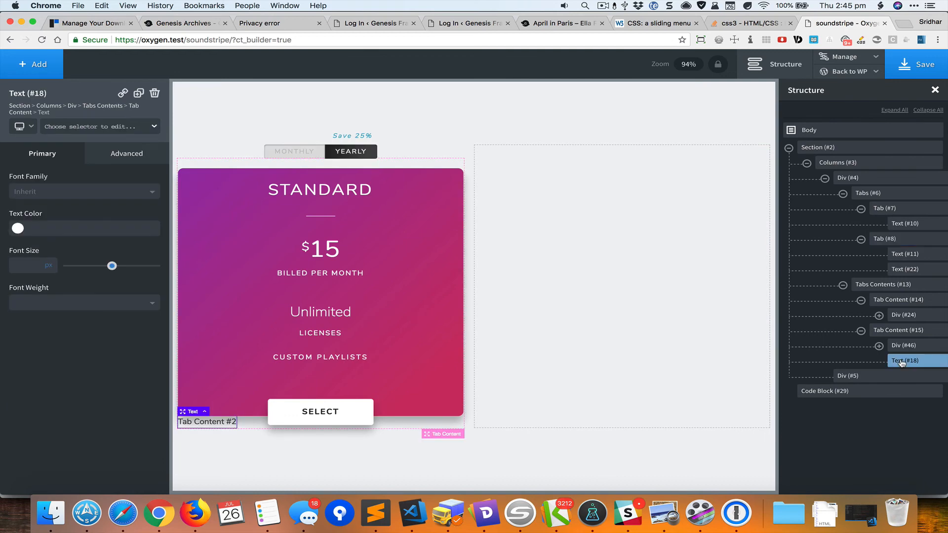
pyautogui.click(155, 94)
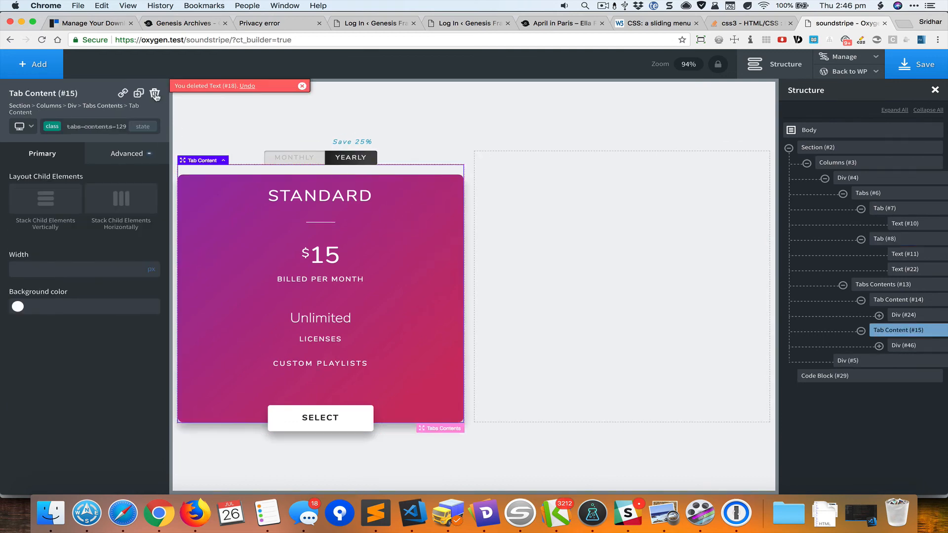
# Step: Change the price on the Yearly tab's Standard card to 135
pyautogui.click(328, 263)
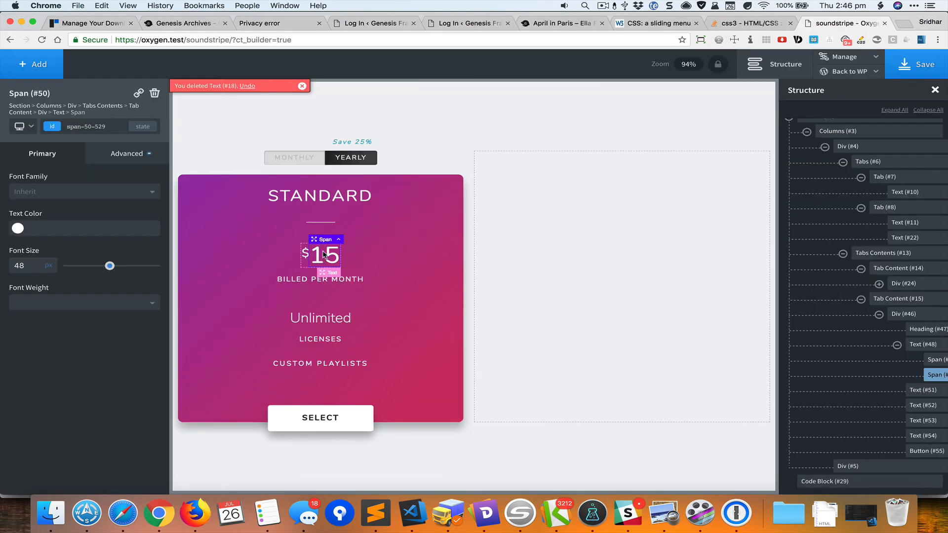
pyautogui.doubleClick(324, 255)
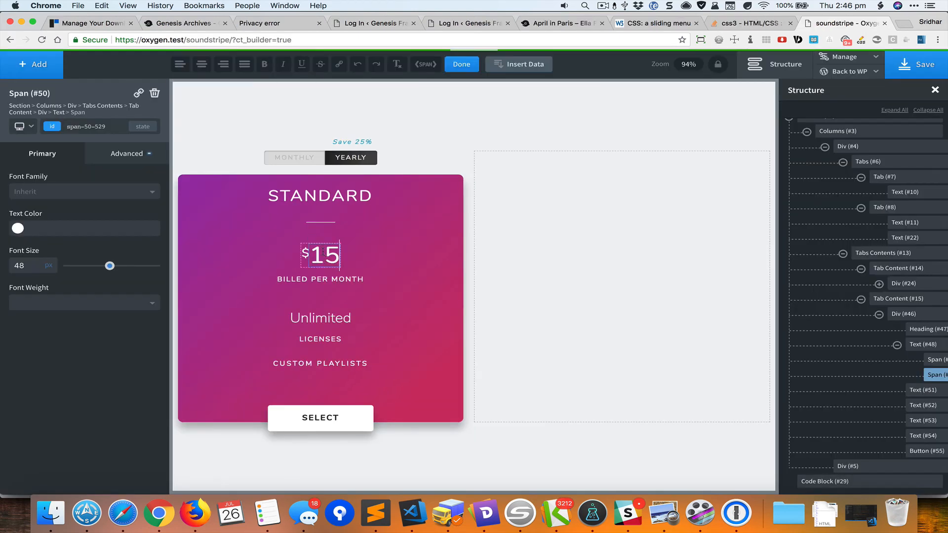
pyautogui.click(324, 253)
pyautogui.write('3')
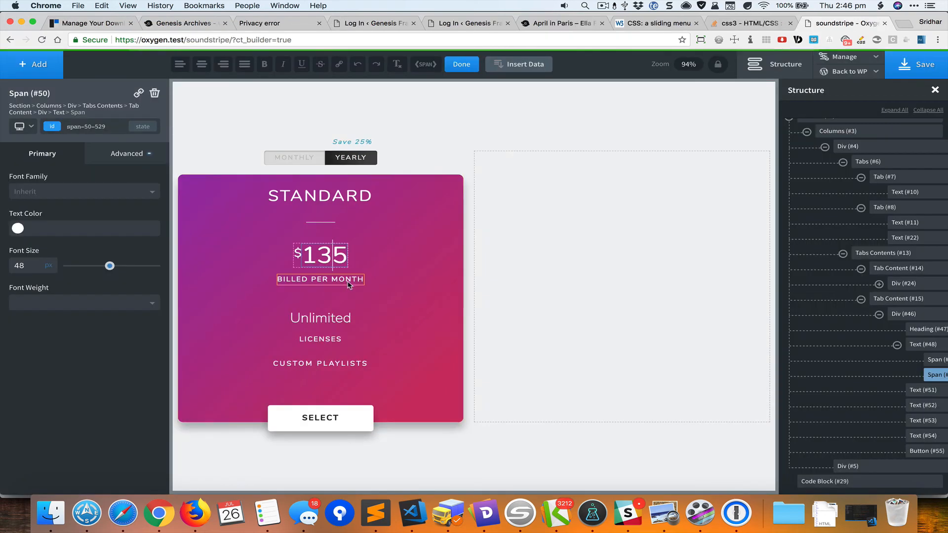
# Step: Change the billing text under the Yearly price to "BILLED PER YEAR"
pyautogui.doubleClick(350, 281)
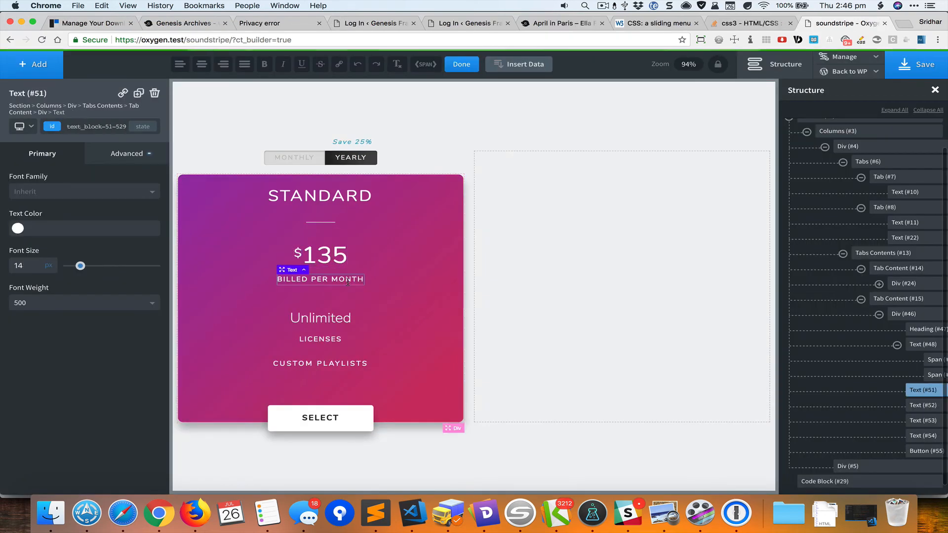
pyautogui.press('BackSpace')
pyautogui.press('BackSpace')
pyautogui.press('BackSpace')
pyautogui.press('BackSpace')
pyautogui.press('BackSpace')
pyautogui.write('YEAR')
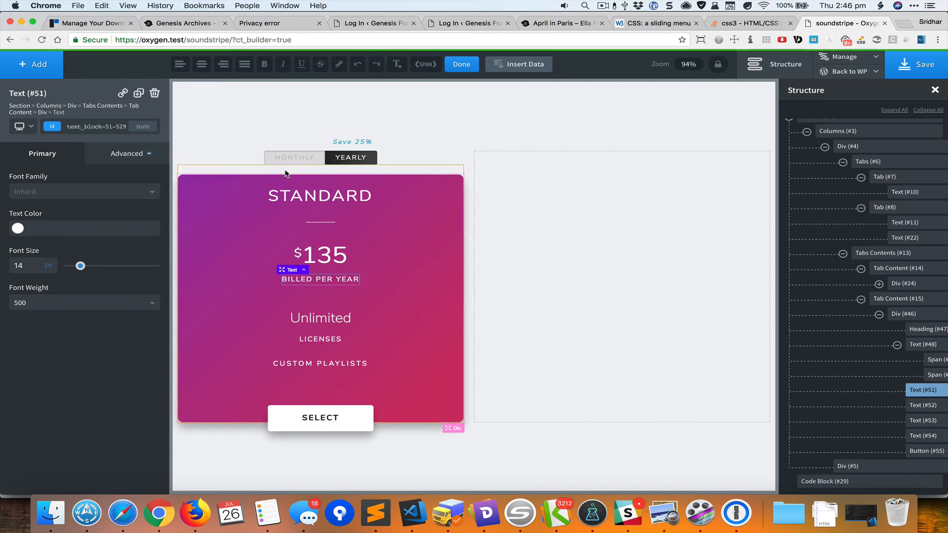
# Step: Check the Monthly and Yearly tabs in the builder and save the page
pyautogui.click(272, 157)
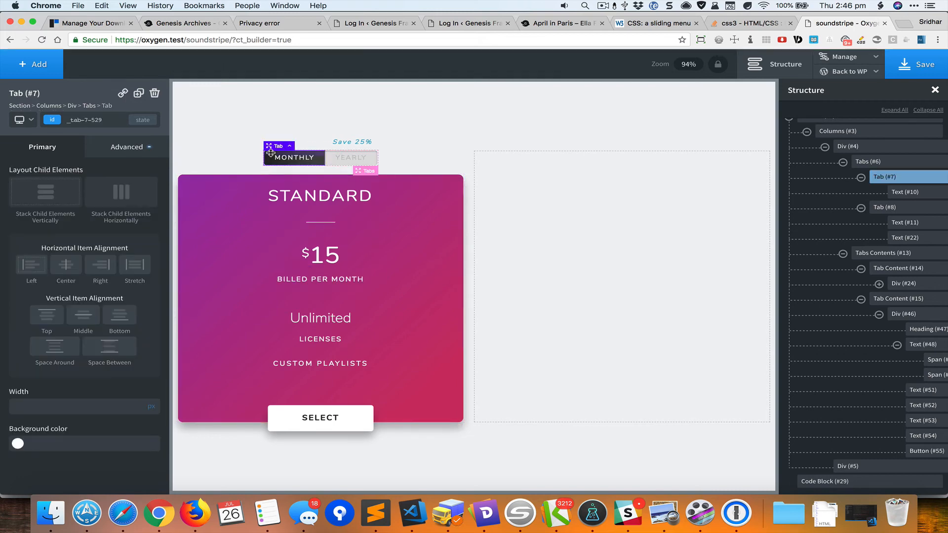
pyautogui.click(335, 154)
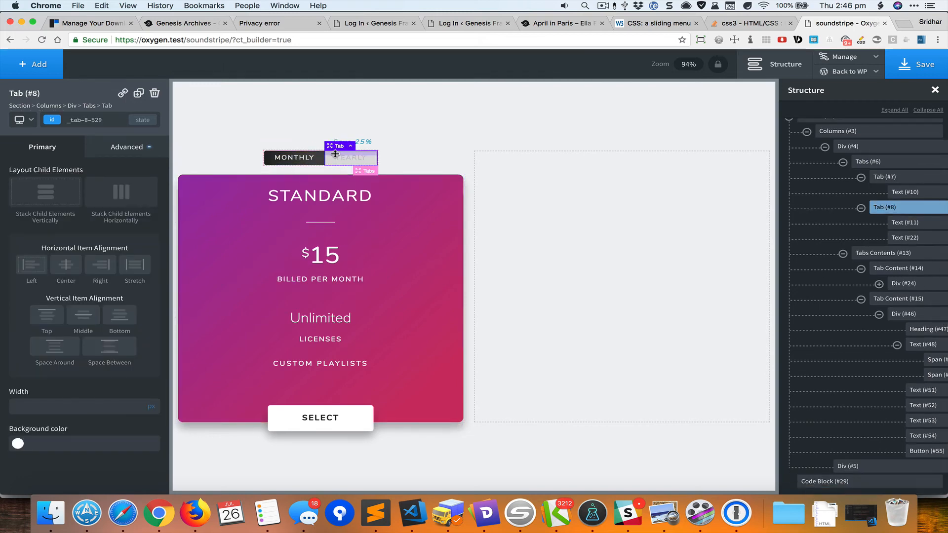
pyautogui.press('super+grave')
pyautogui.press('super+grave')
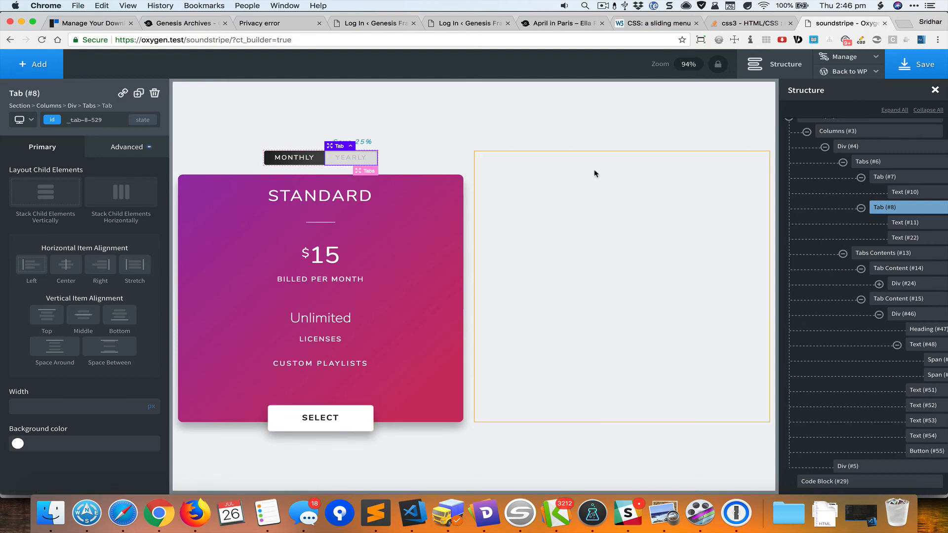
pyautogui.click(907, 66)
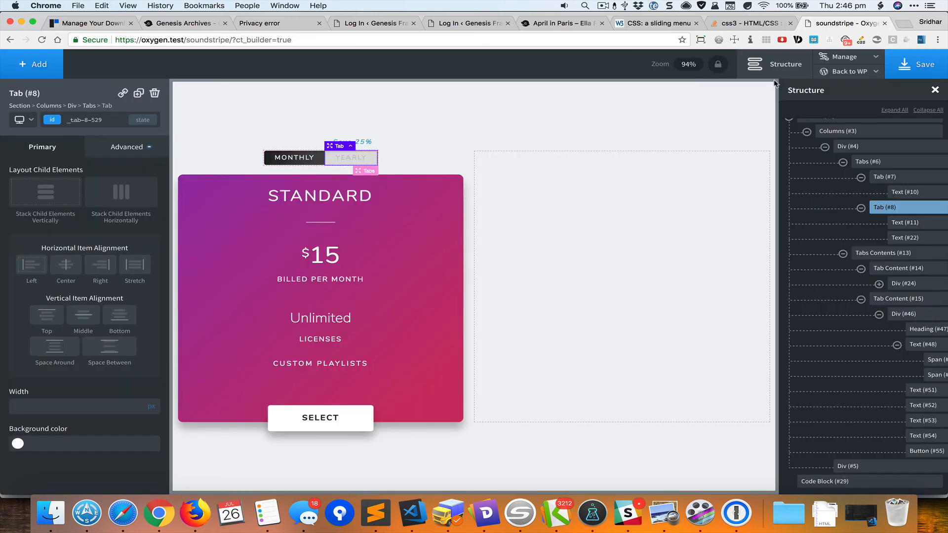
# Step: Open the page's frontend in a new browser tab and check how the Monthly and Yearly tabs switch
pyautogui.moveTo(842, 71)
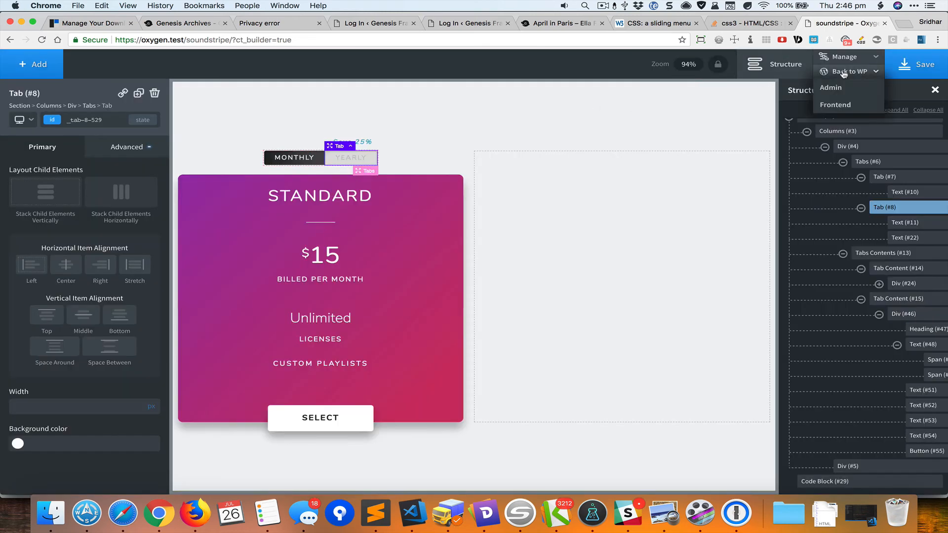
pyautogui.rightClick(832, 105)
pyautogui.click(805, 106)
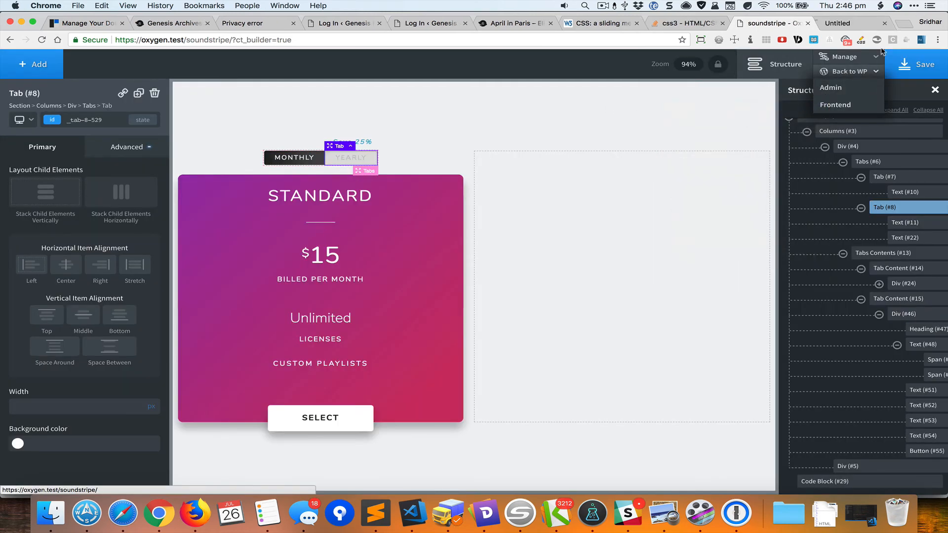
pyautogui.press('super+alt+Right')
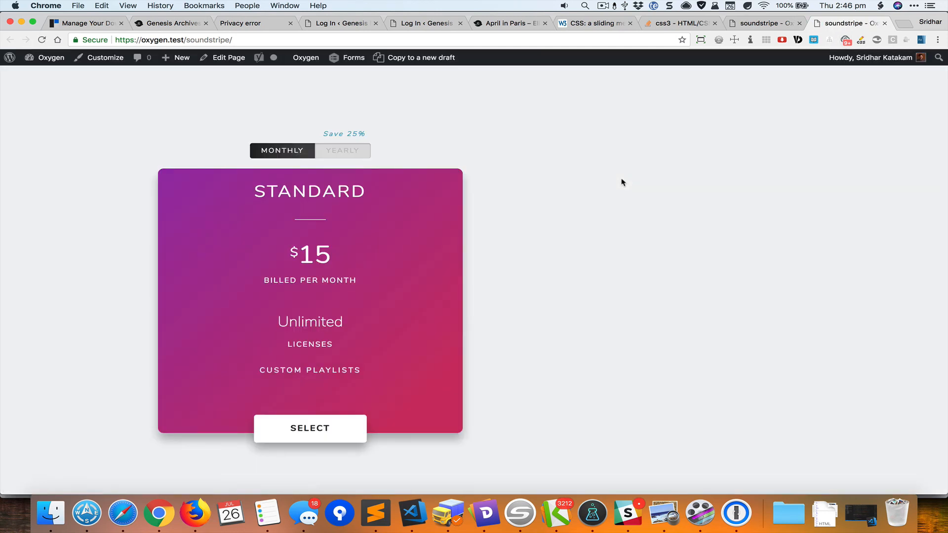
pyautogui.click(334, 152)
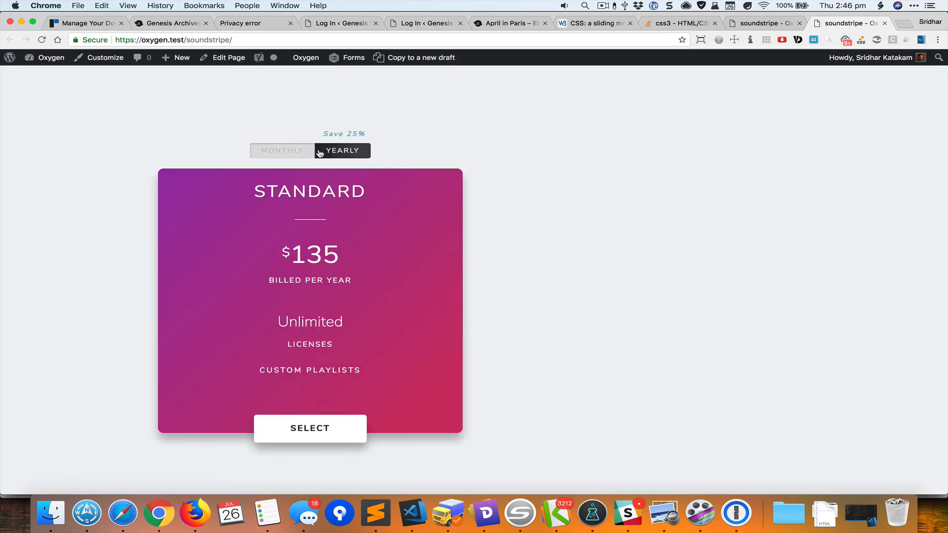
pyautogui.click(291, 154)
pyautogui.click(348, 153)
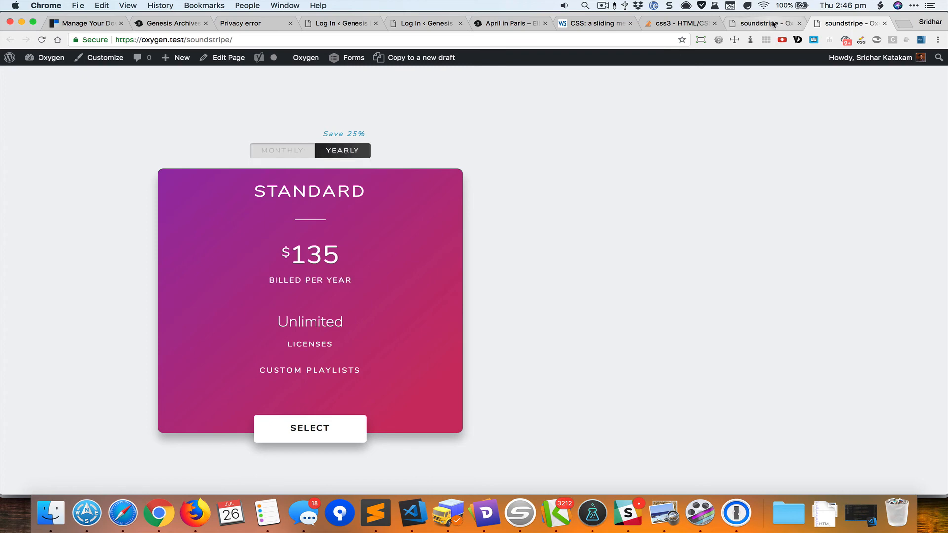
pyautogui.press('super+alt+Left')
# Step: Add the class "pricing-box" to the empty second column div, using the Soundstripe Pro card as reference
pyautogui.press('super+grave')
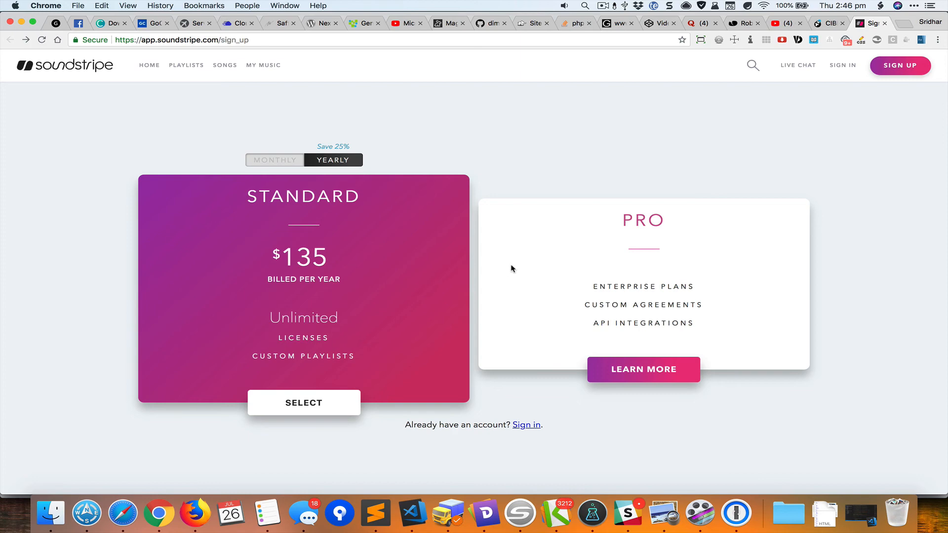
pyautogui.press('super+grave')
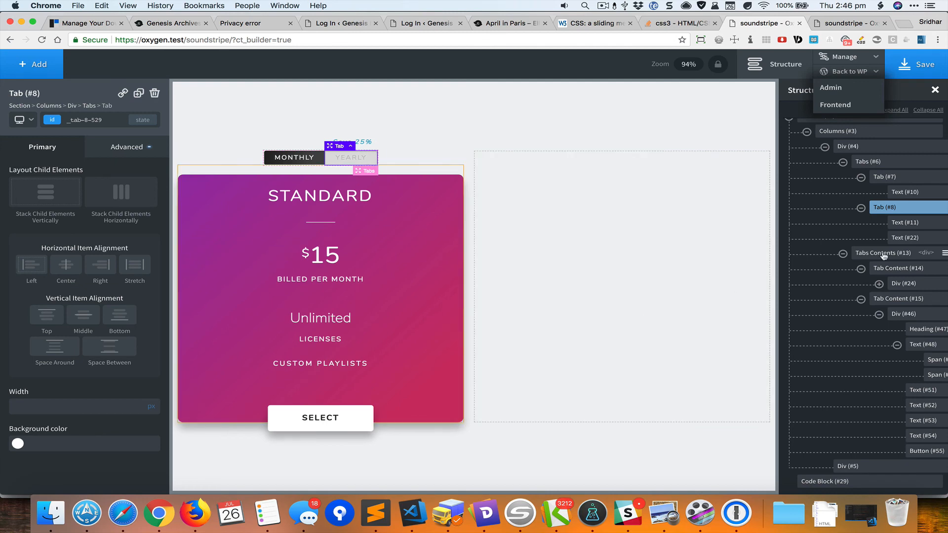
pyautogui.click(842, 467)
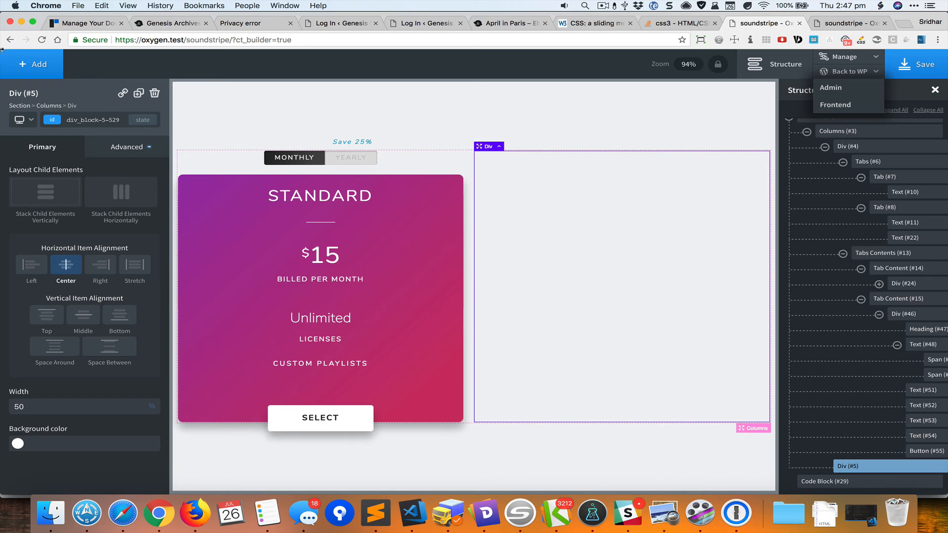
pyautogui.click(437, 189)
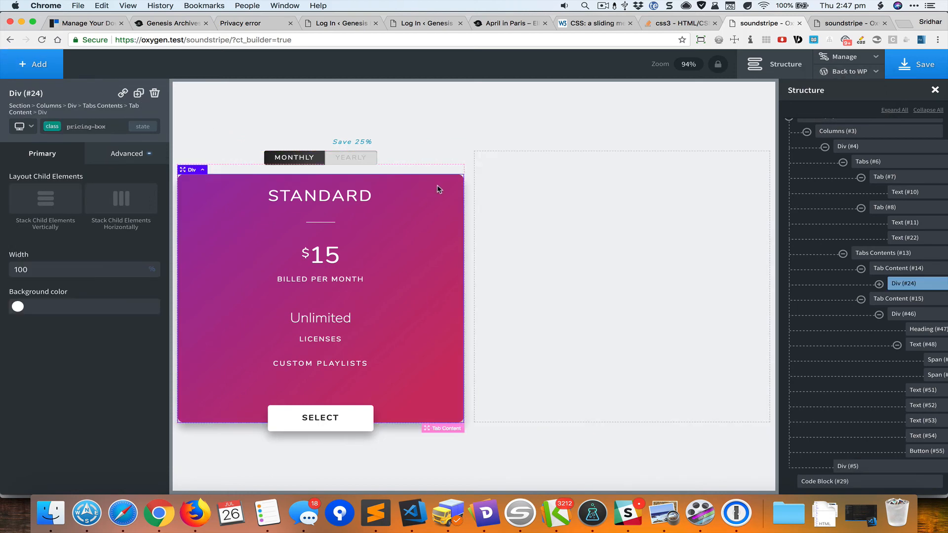
pyautogui.click(519, 167)
pyautogui.click(106, 120)
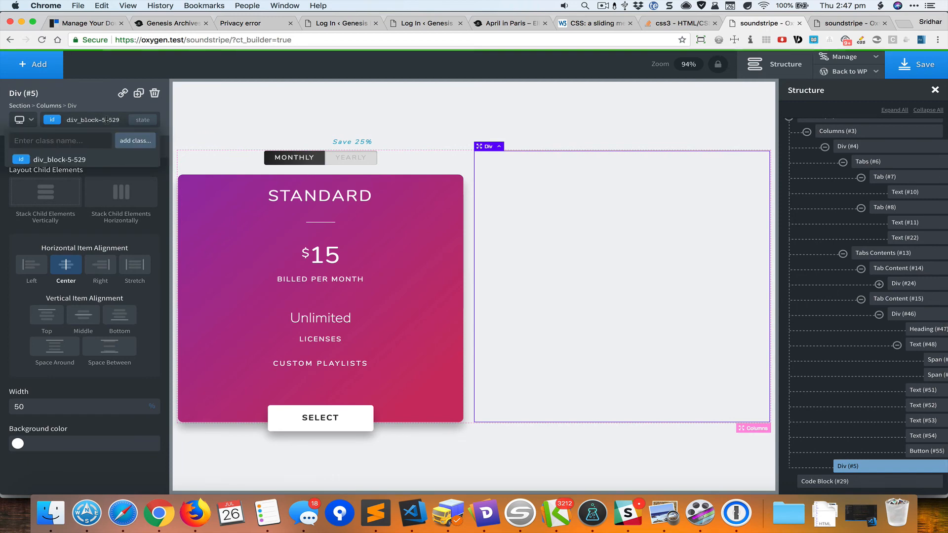
pyautogui.write('pricing-')
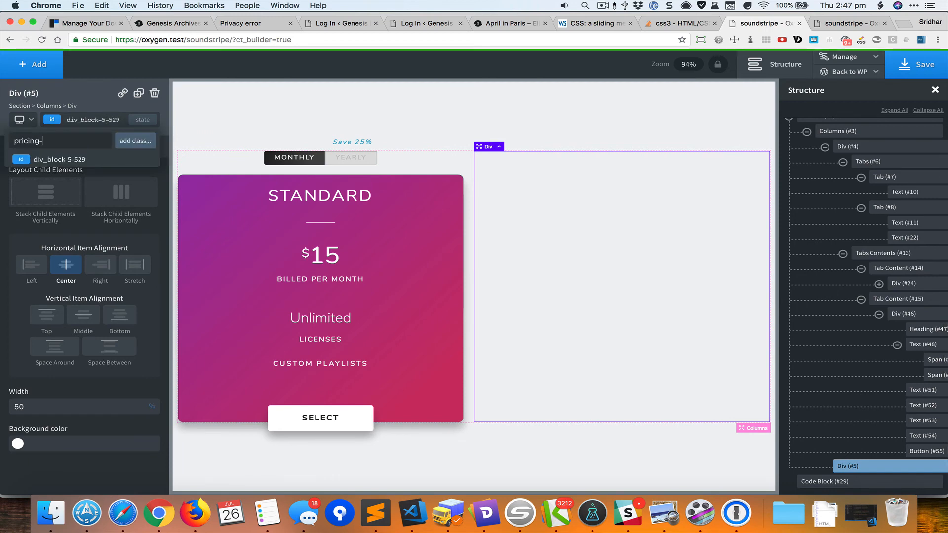
pyautogui.write('box')
pyautogui.press('Return')
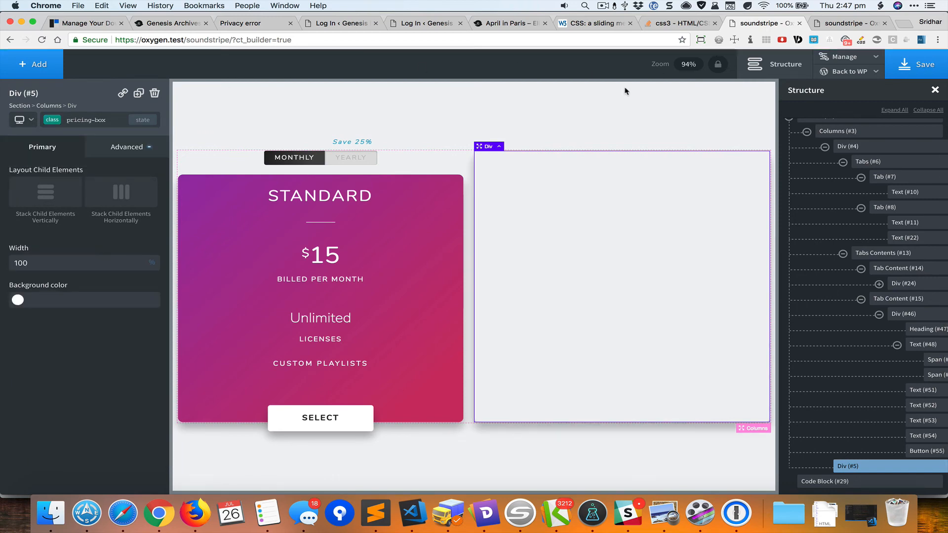
pyautogui.click(582, 119)
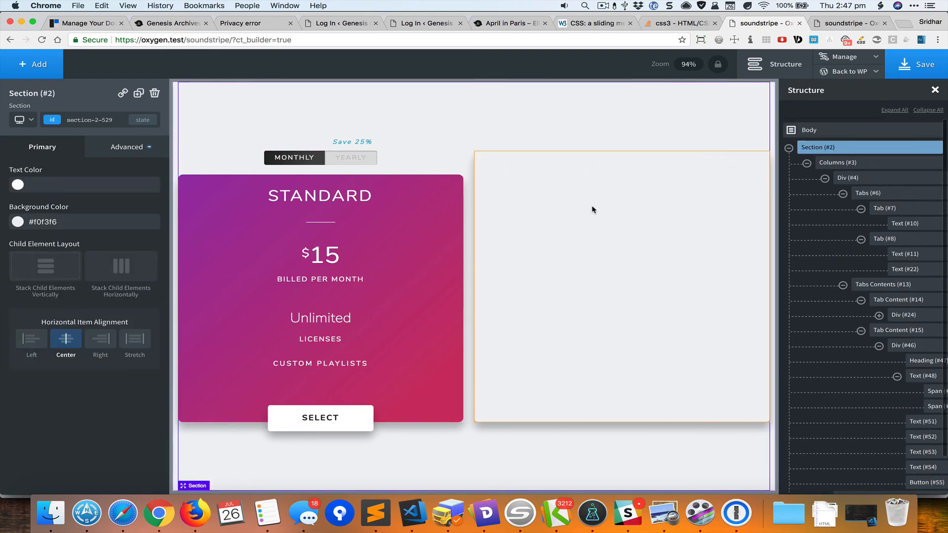
# Step: Set the second column div's background color to white (#ffffff) on its own ID instead of the shared class
pyautogui.click(408, 364)
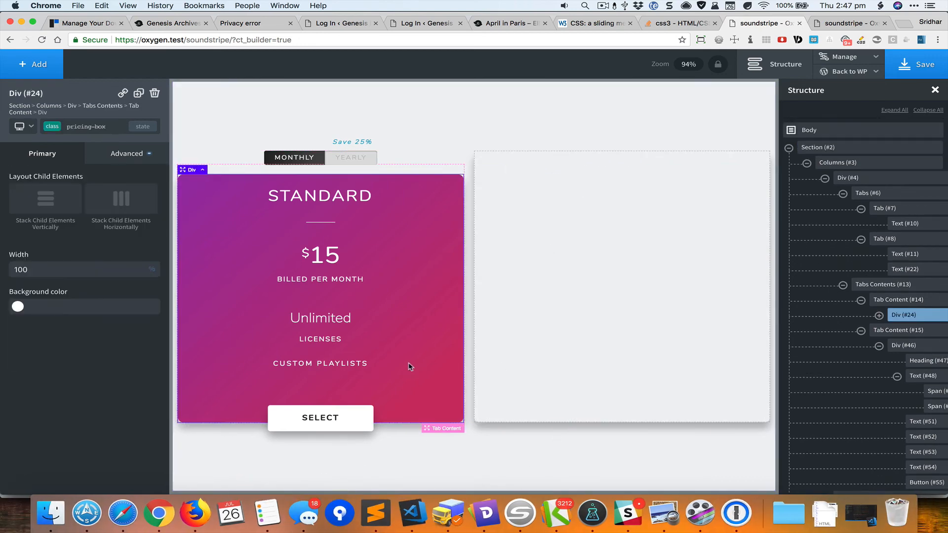
pyautogui.click(529, 269)
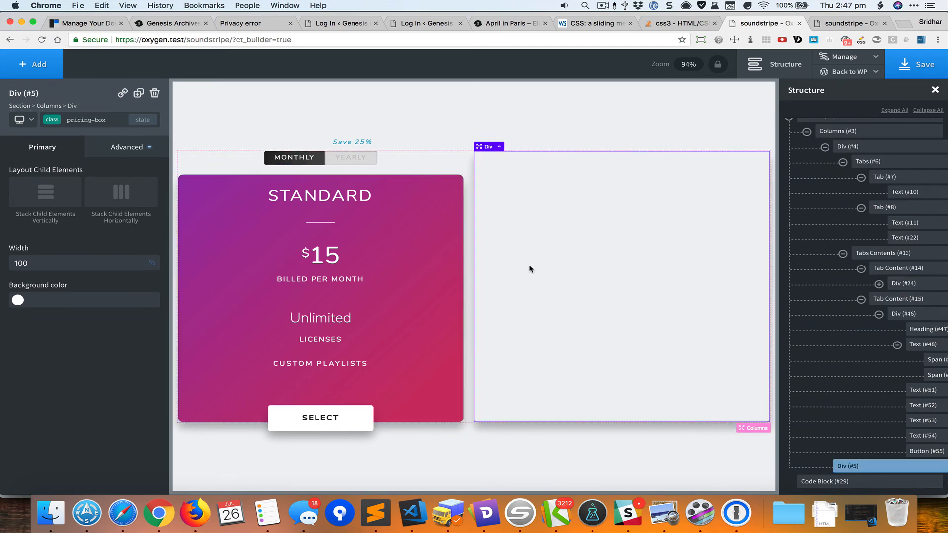
pyautogui.press('super+grave')
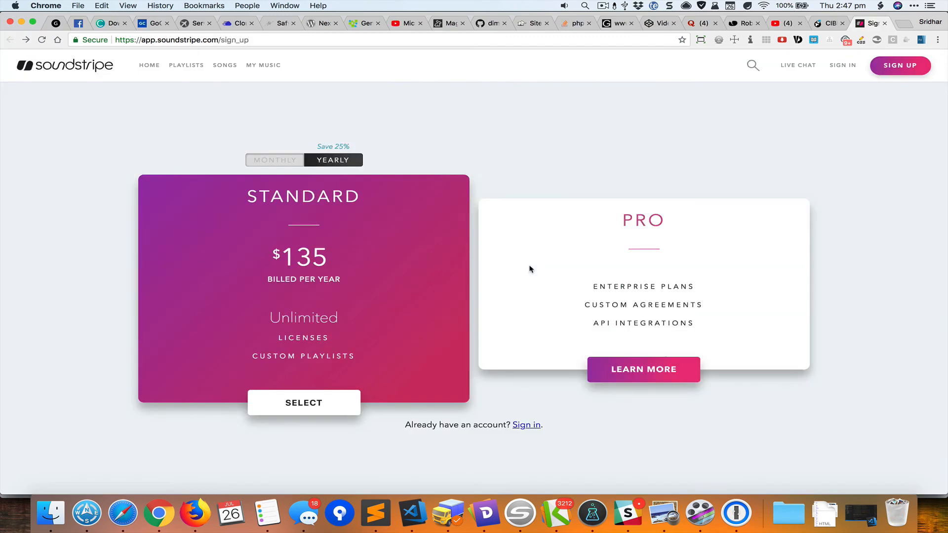
pyautogui.press('super+grave')
pyautogui.press('super+grave')
pyautogui.press('super+grave')
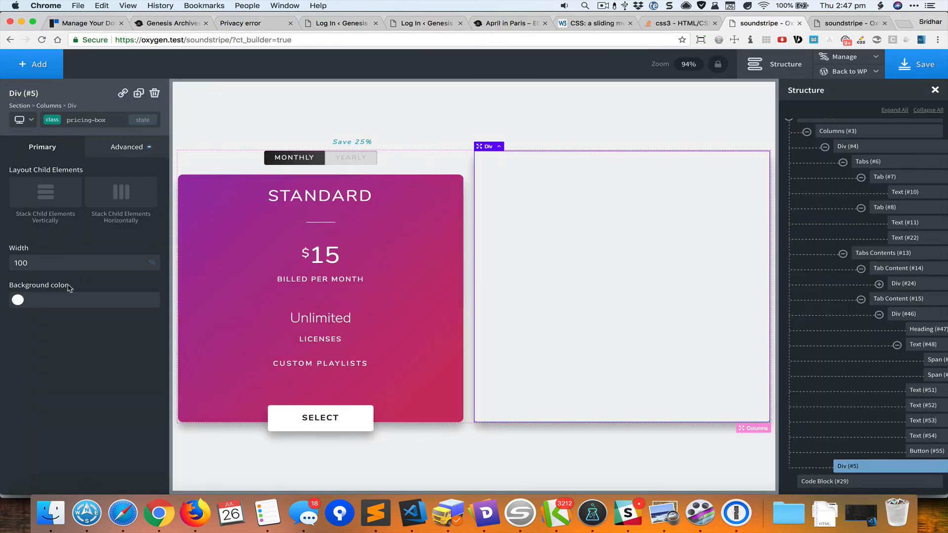
pyautogui.click(87, 117)
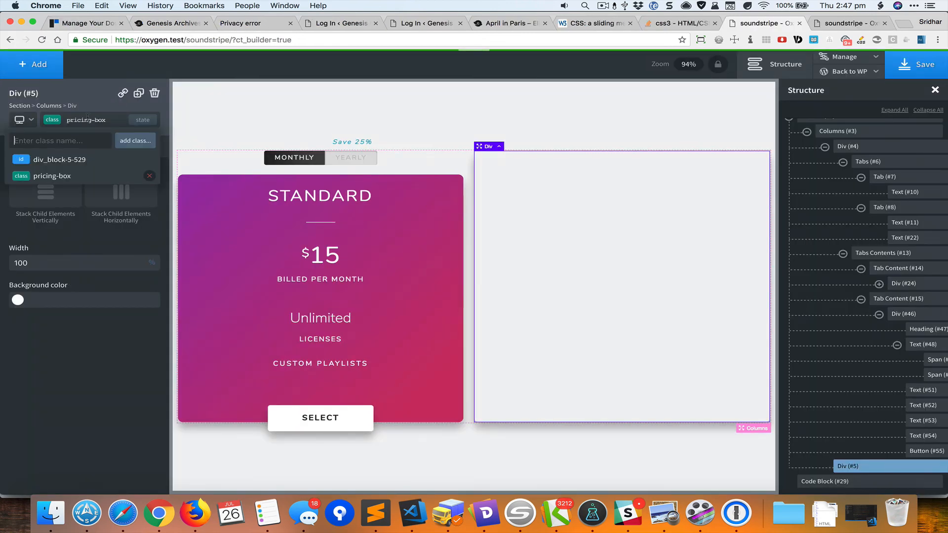
pyautogui.click(73, 160)
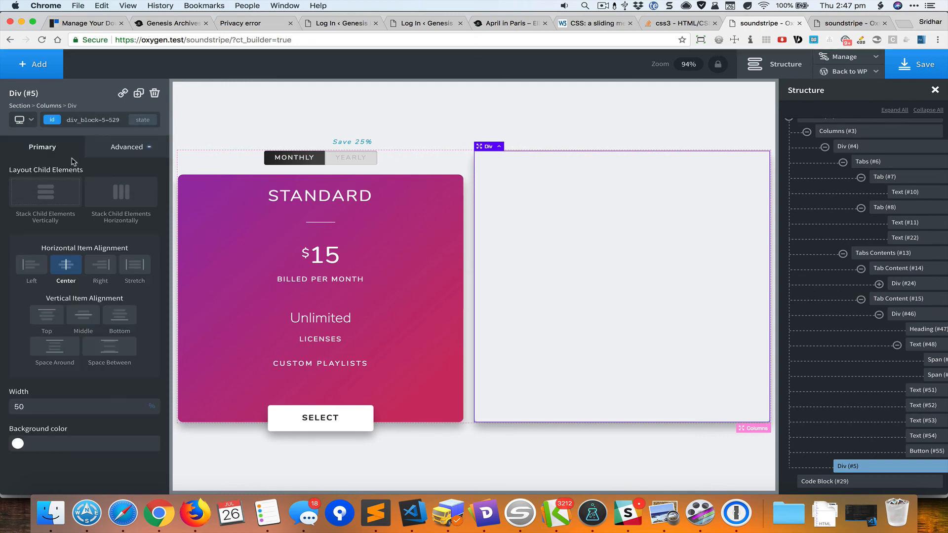
pyautogui.click(18, 447)
pyautogui.scroll(-3, 39, 467)
pyautogui.click(29, 472)
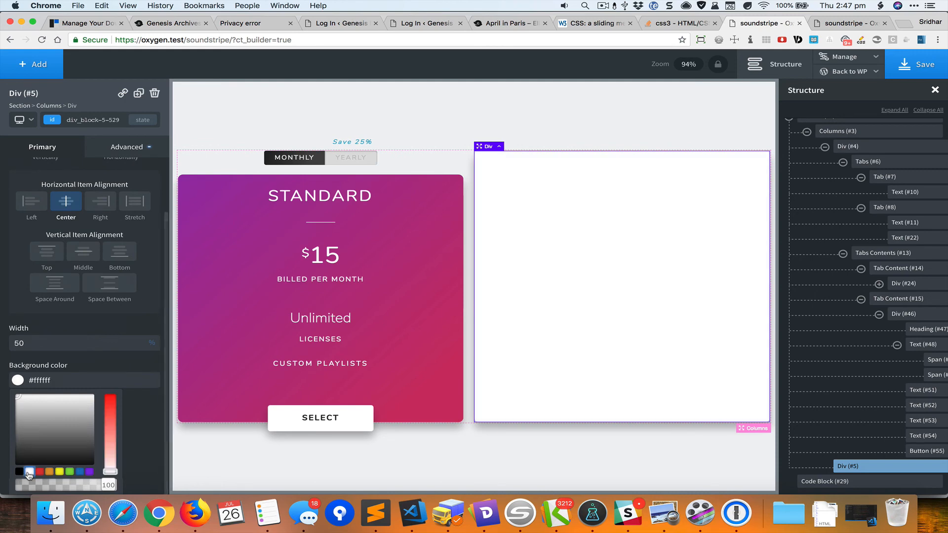
pyautogui.click(459, 458)
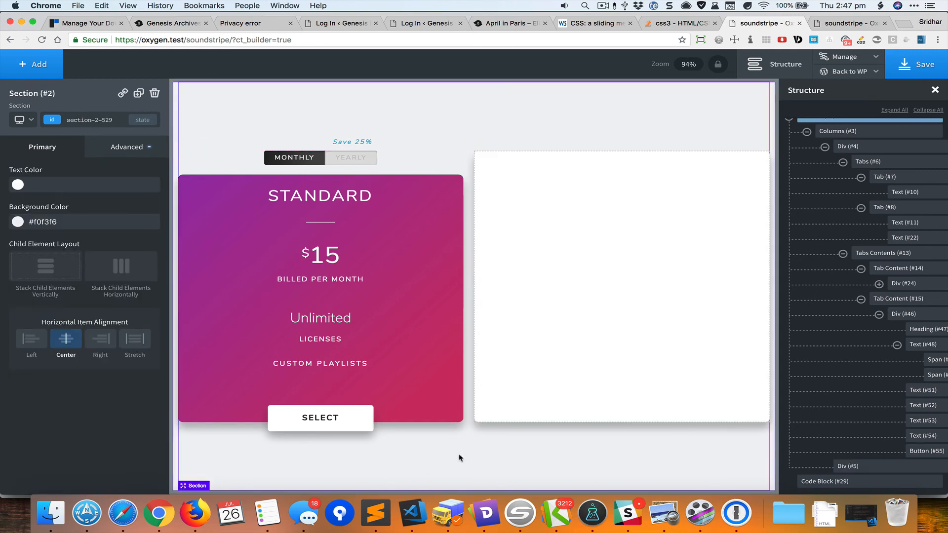
# Step: Duplicate the Monthly card's STANDARD heading and move the copy into the white second column
pyautogui.press('super+grave')
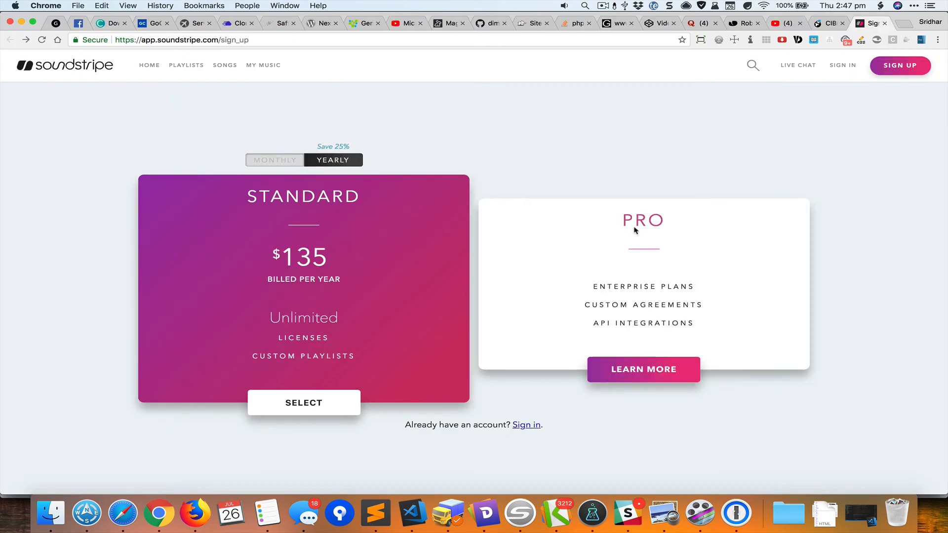
pyautogui.press('super+grave')
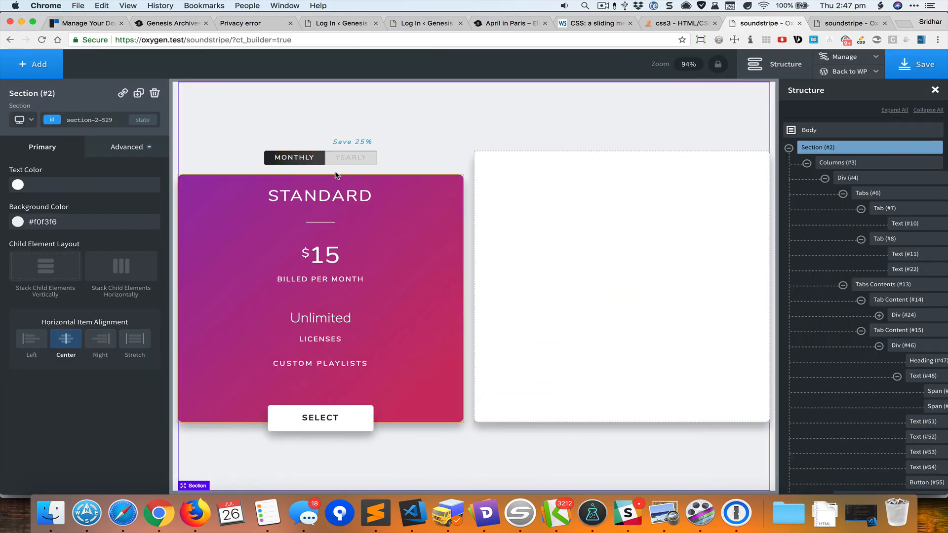
pyautogui.click(321, 200)
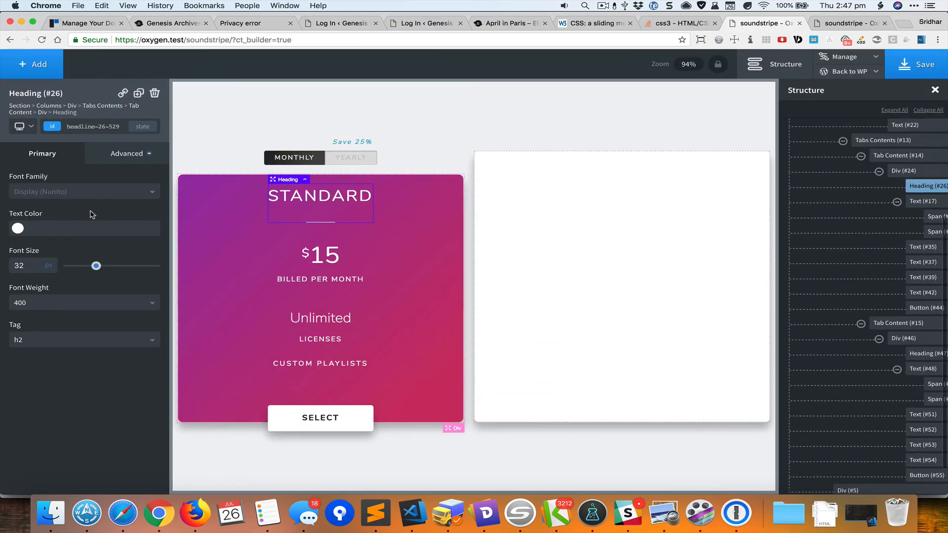
pyautogui.click(137, 95)
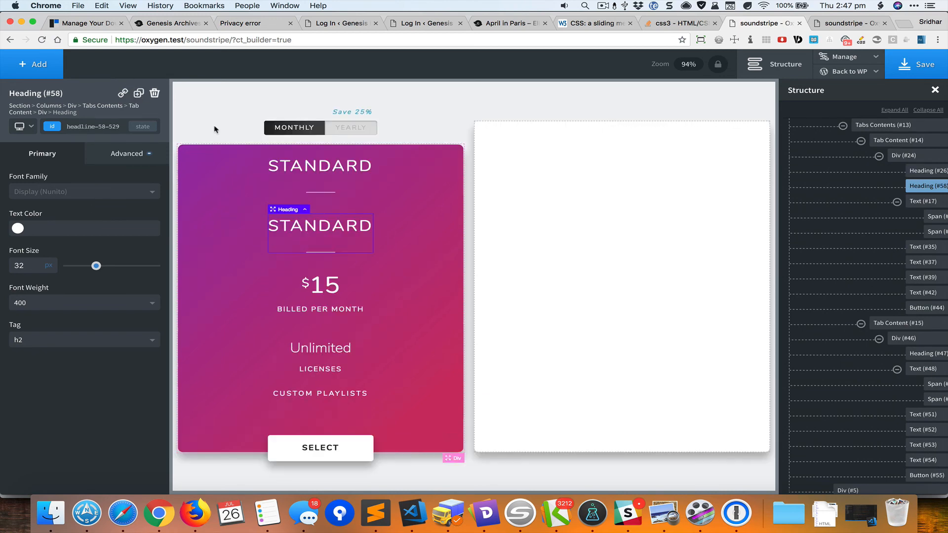
pyautogui.moveTo(272, 210); pyautogui.dragTo(550, 168)
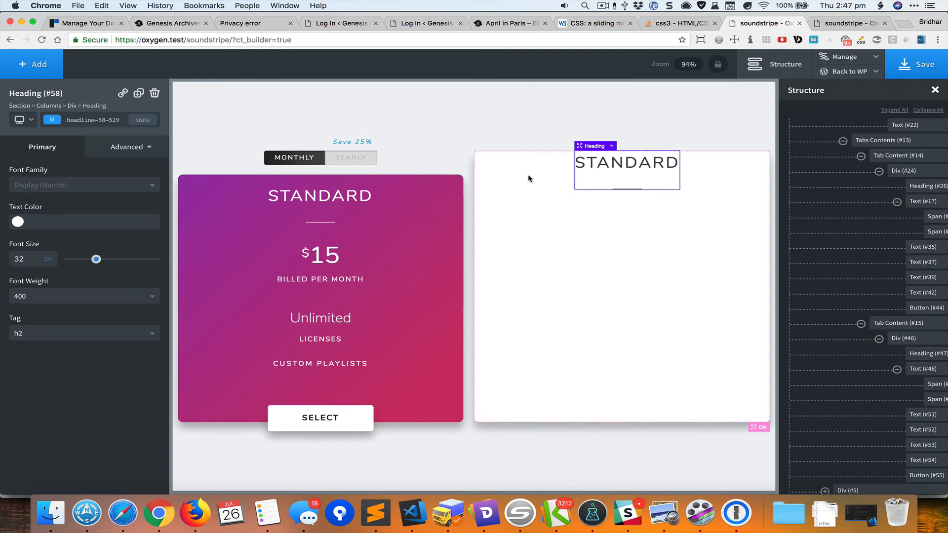
# Step: Check the padding set by the pricing-box class on the Standard card
pyautogui.click(511, 174)
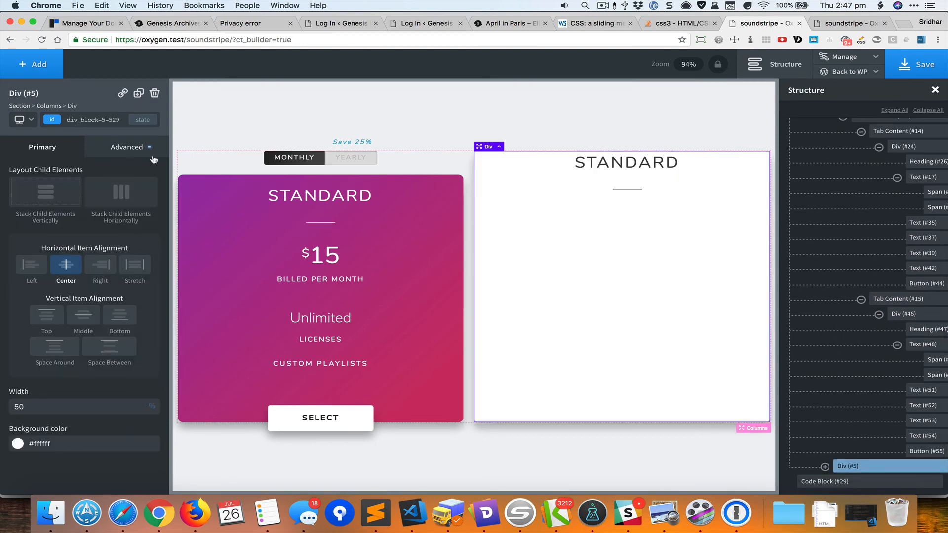
pyautogui.click(237, 189)
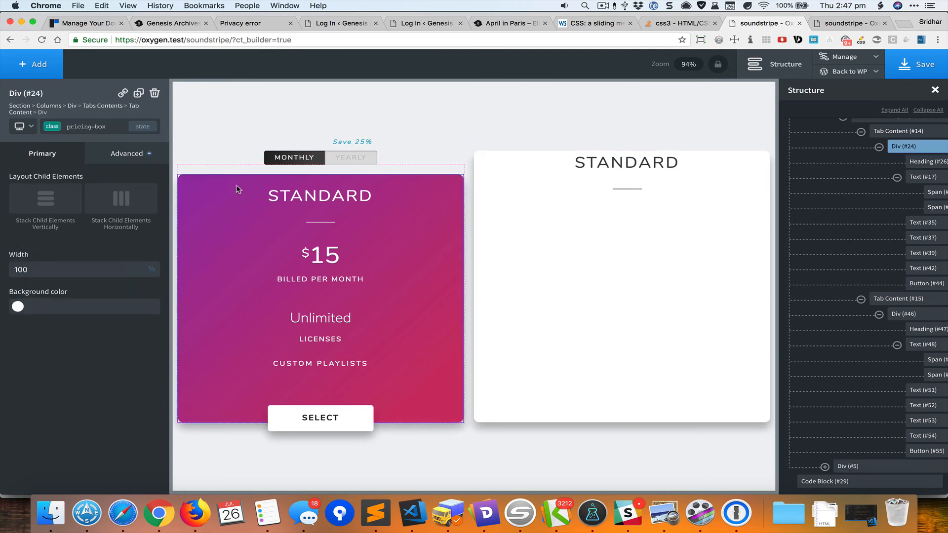
pyautogui.click(115, 156)
pyautogui.click(97, 211)
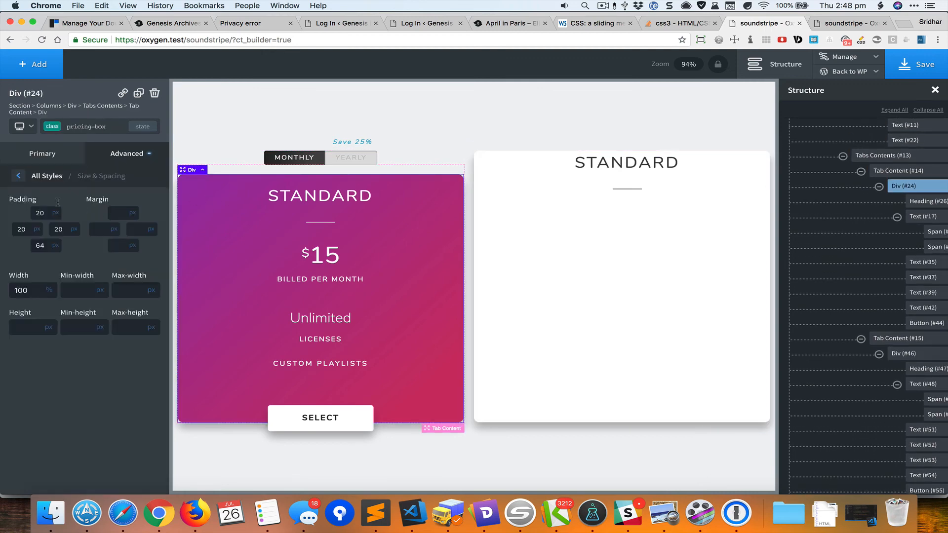
# Step: Clear the top, right and bottom padding values set on the white second column div's own ID
pyautogui.click(507, 165)
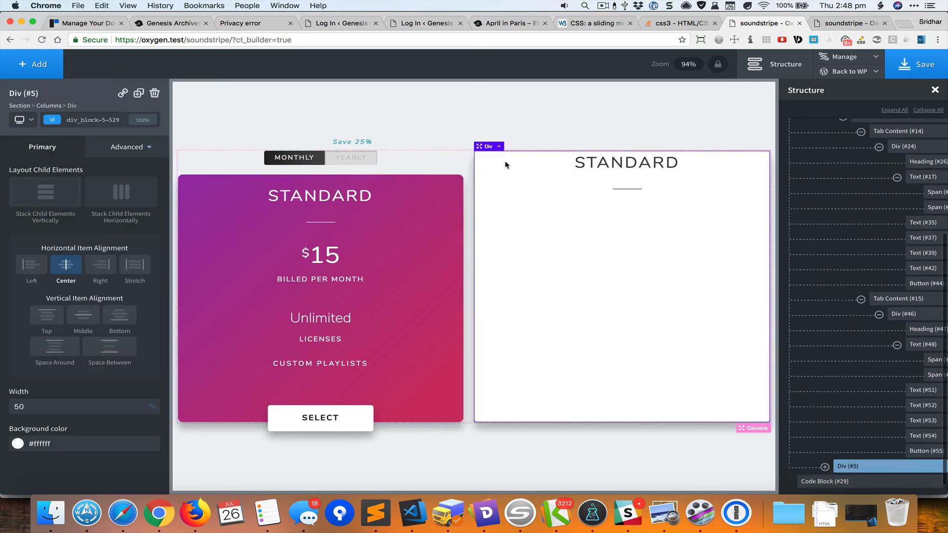
pyautogui.click(124, 120)
pyautogui.click(73, 174)
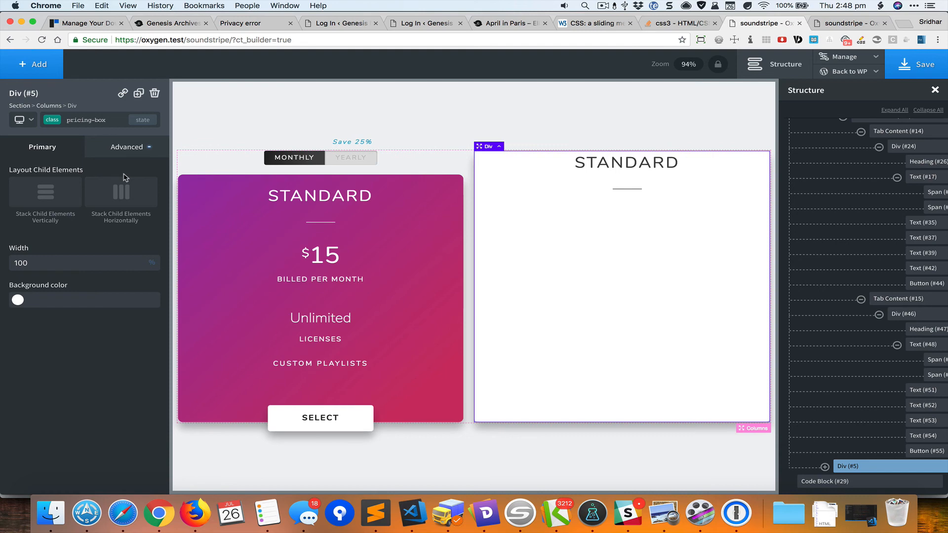
pyautogui.click(94, 120)
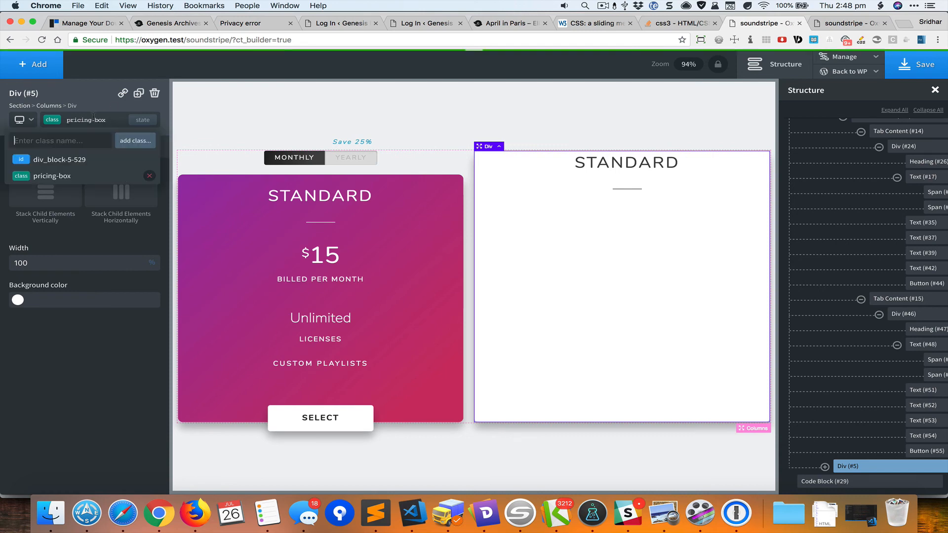
pyautogui.click(74, 160)
pyautogui.click(128, 151)
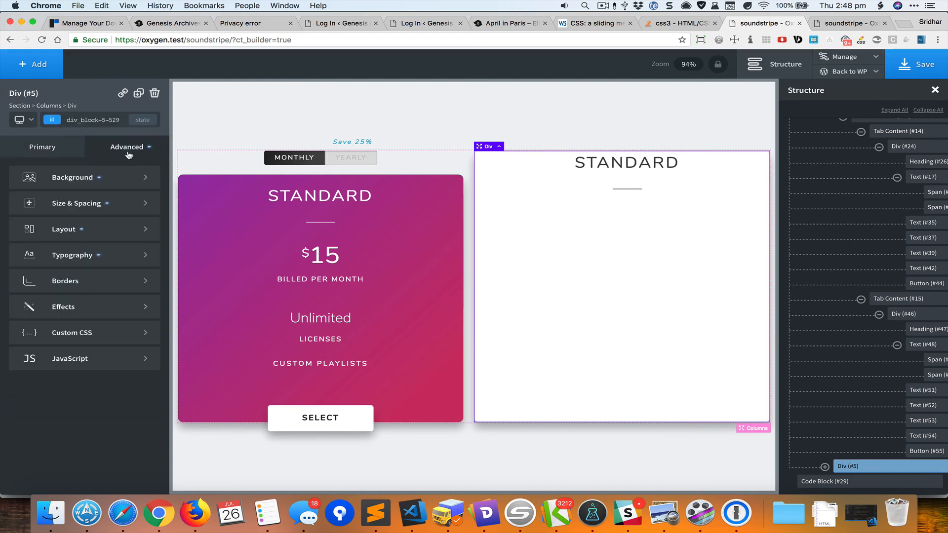
pyautogui.click(97, 208)
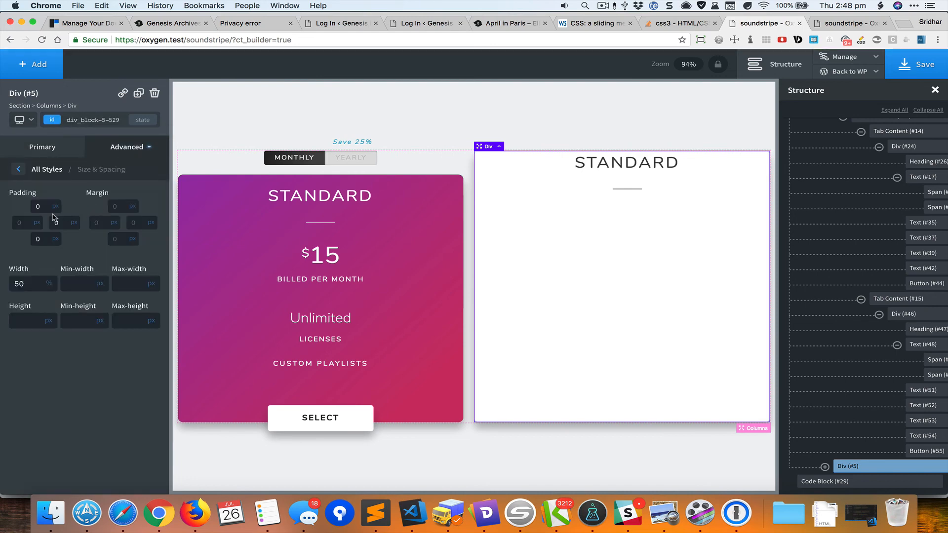
pyautogui.doubleClick(38, 206)
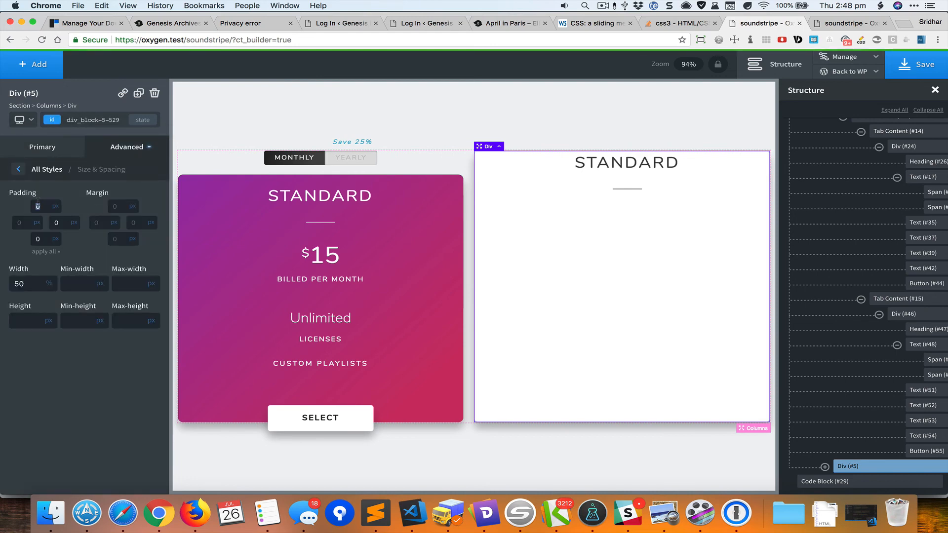
pyautogui.press('BackSpace')
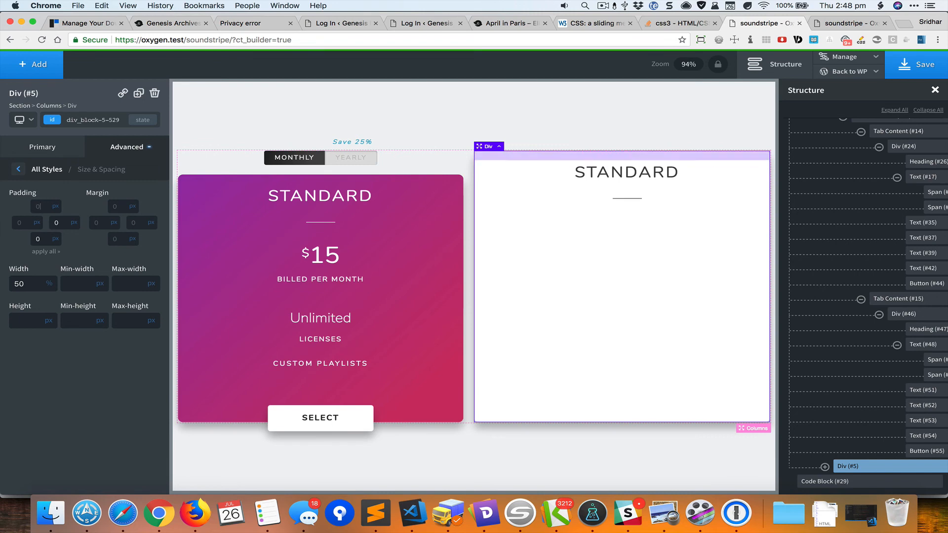
pyautogui.doubleClick(57, 223)
pyautogui.press('BackSpace')
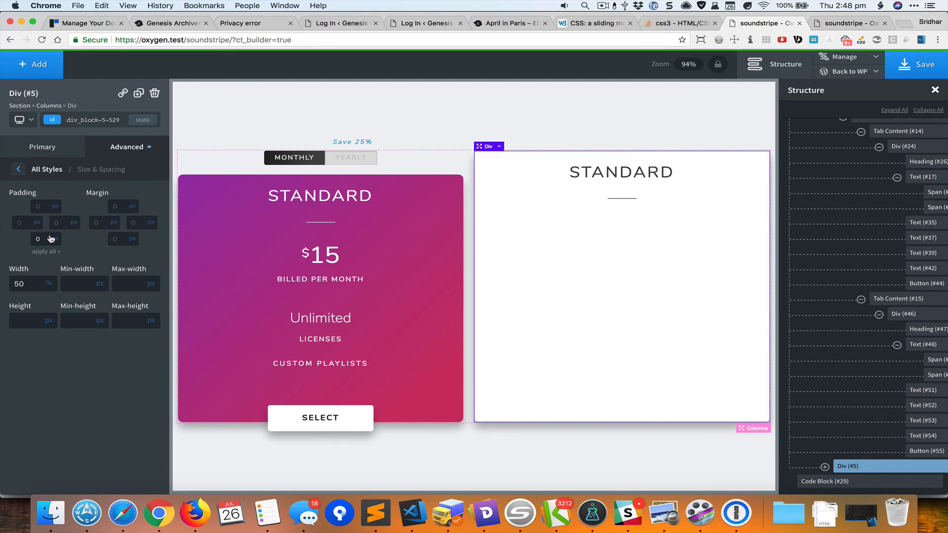
pyautogui.doubleClick(38, 239)
pyautogui.press('BackSpace')
# Step: Change the white card's heading text to "Pro" and set its text transform to uppercase
pyautogui.press('super+grave')
pyautogui.press('super+grave')
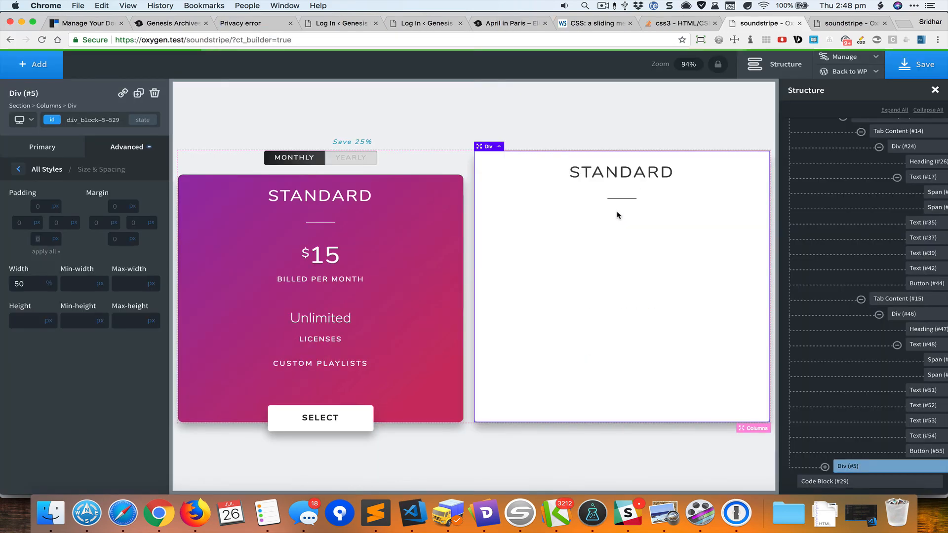
pyautogui.doubleClick(638, 183)
pyautogui.write('Pro')
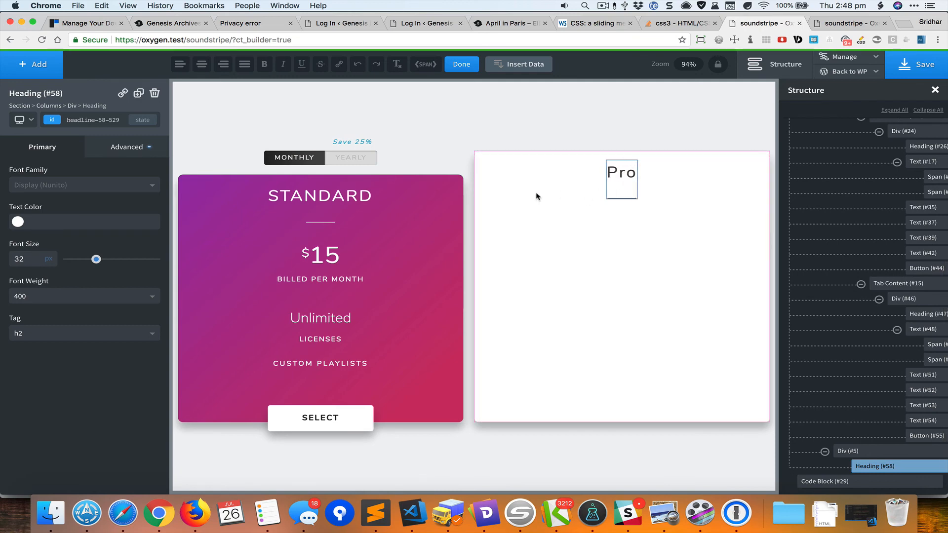
pyautogui.click(131, 148)
pyautogui.click(117, 262)
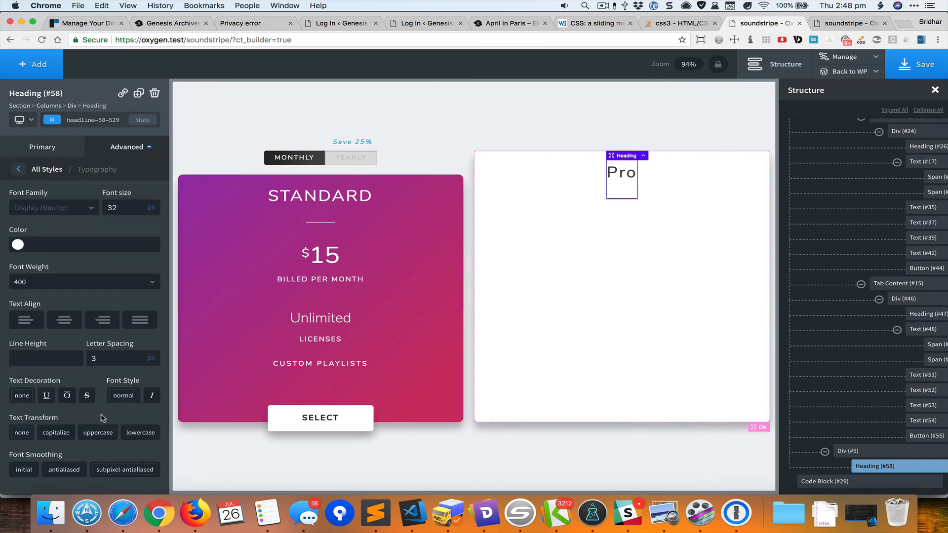
pyautogui.click(99, 433)
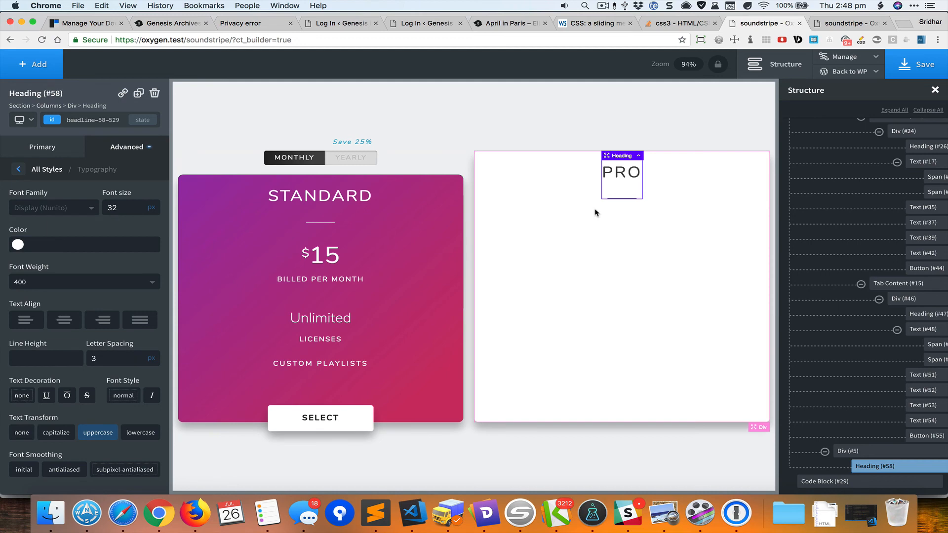
# Step: Look up the PRO heading's color on the Soundstripe page with Fontanello and apply #cc488e to the white card's heading
pyautogui.press('super+grave')
pyautogui.rightClick(639, 220)
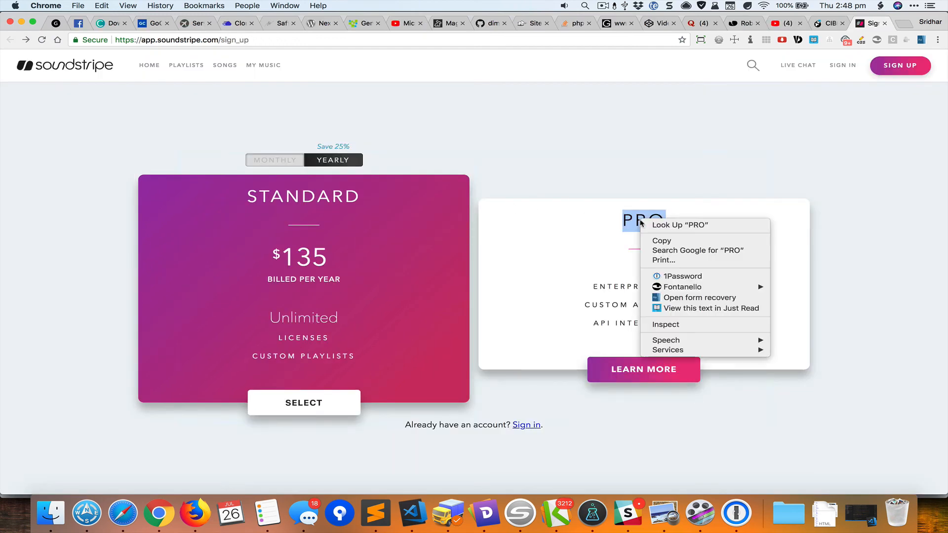
pyautogui.moveTo(699, 290)
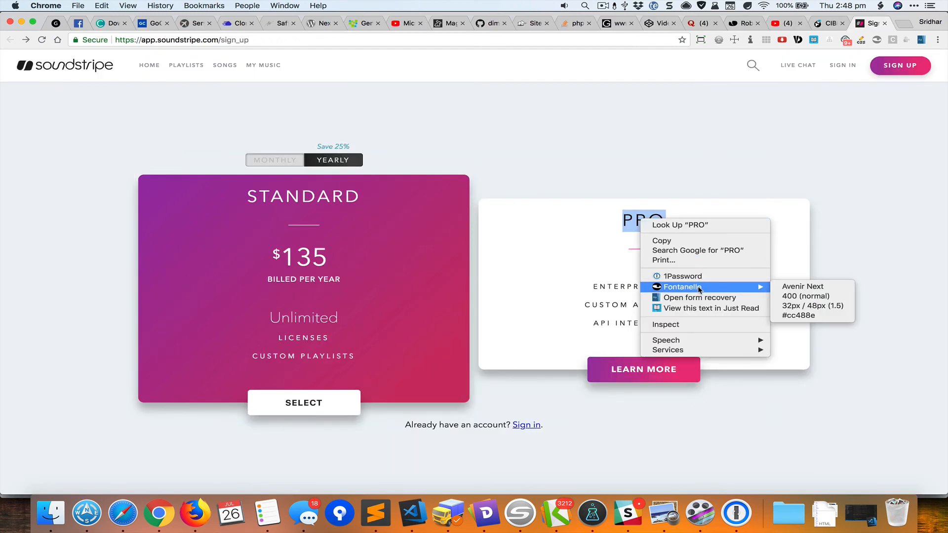
pyautogui.click(812, 317)
pyautogui.press('super+grave')
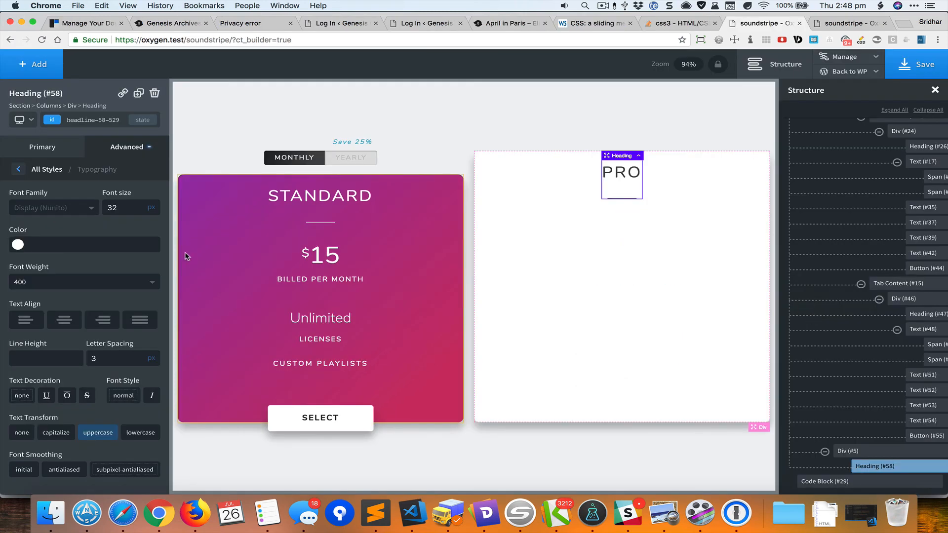
pyautogui.click(44, 243)
pyautogui.write('#cc488e')
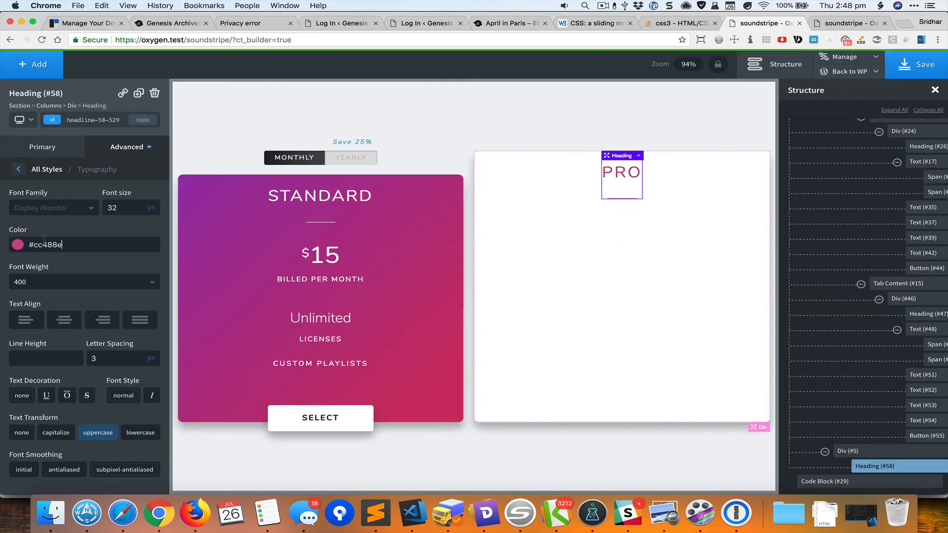
pyautogui.click(567, 242)
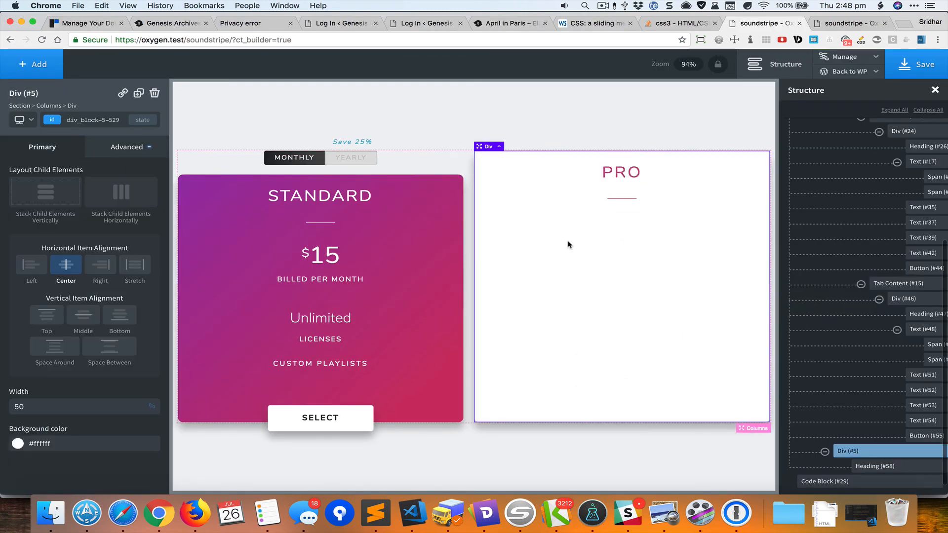
# Step: Duplicate the Monthly card's LICENSES text and move the copy below the PRO heading in the white card
pyautogui.press('super+grave')
pyautogui.press('super+r')
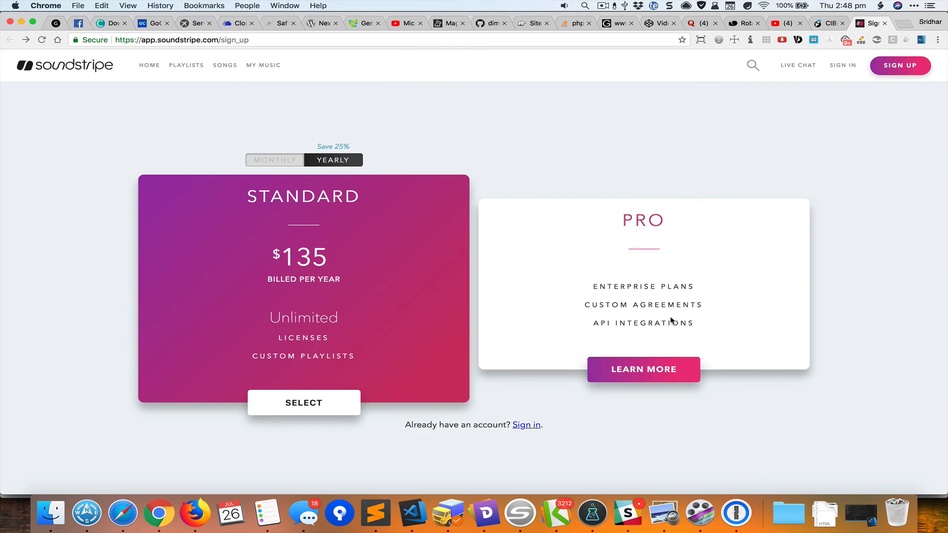
pyautogui.press('super+grave')
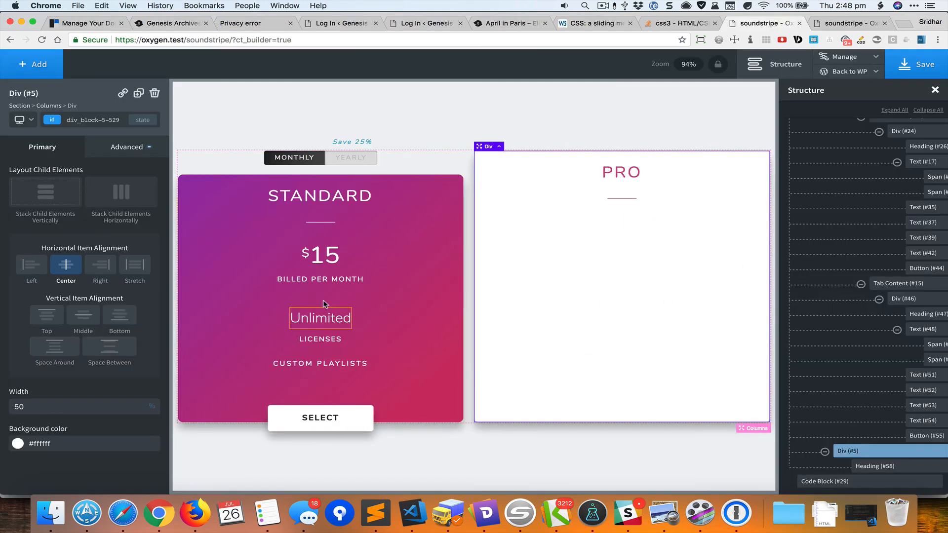
pyautogui.press('super+grave')
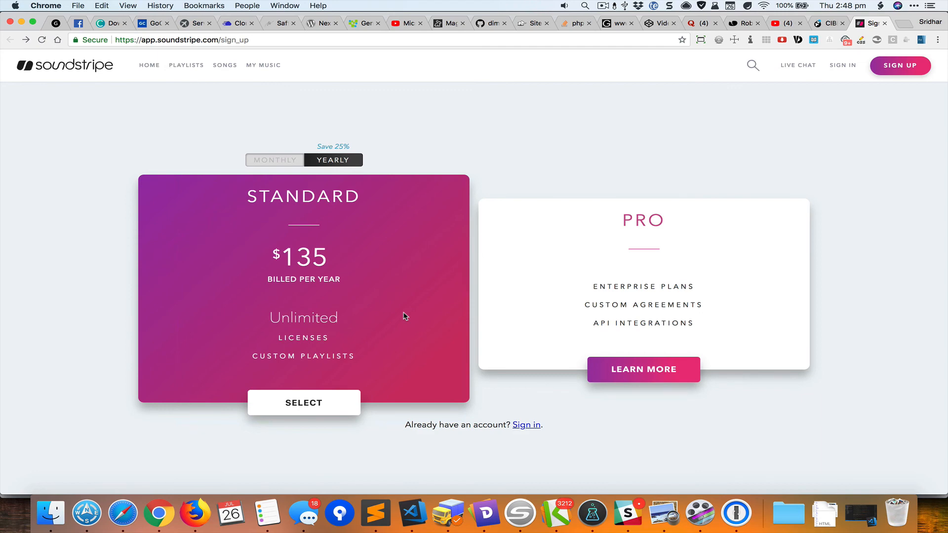
pyautogui.press('super+grave')
pyautogui.click(320, 338)
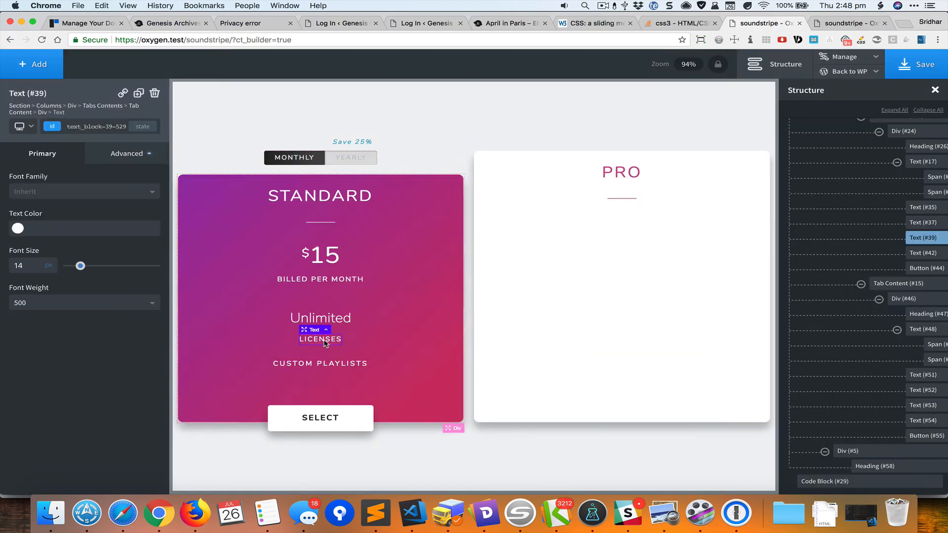
pyautogui.click(139, 93)
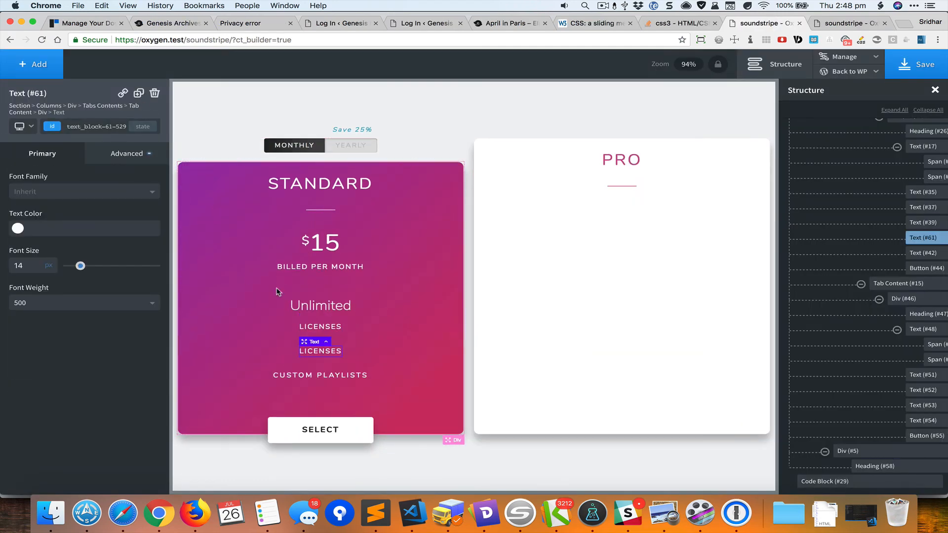
pyautogui.moveTo(305, 342); pyautogui.dragTo(606, 206)
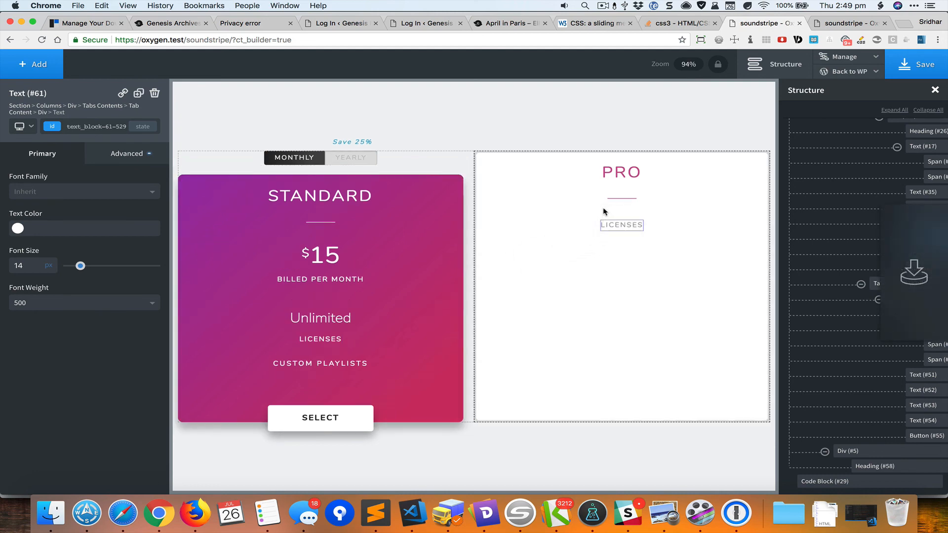
# Step: Replace the copied LICENSES text in the white card with "ENTERPRISE PLANS" copied from the Soundstripe page
pyautogui.press('super+grave')
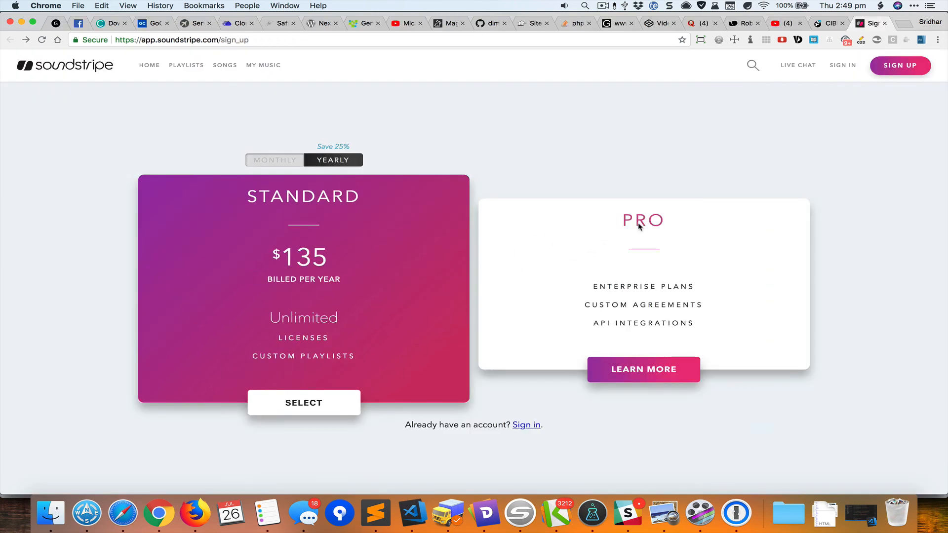
pyautogui.moveTo(594, 289); pyautogui.dragTo(693, 288)
pyautogui.press('super+c')
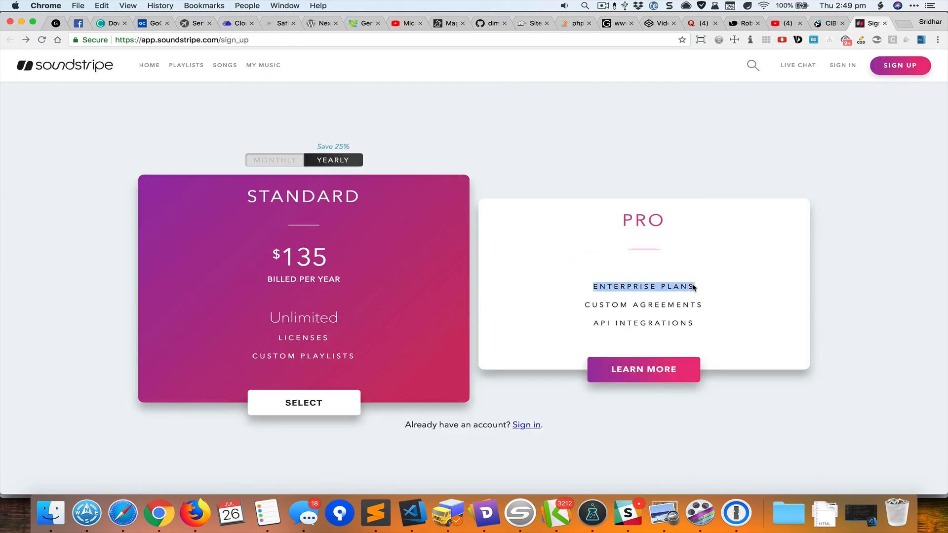
pyautogui.press('super+grave')
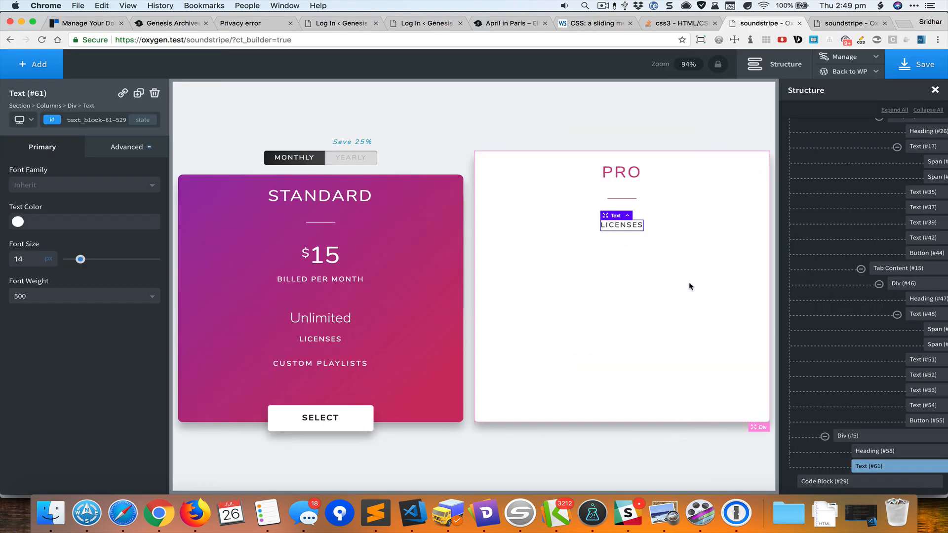
pyautogui.doubleClick(620, 227)
pyautogui.press('super+v')
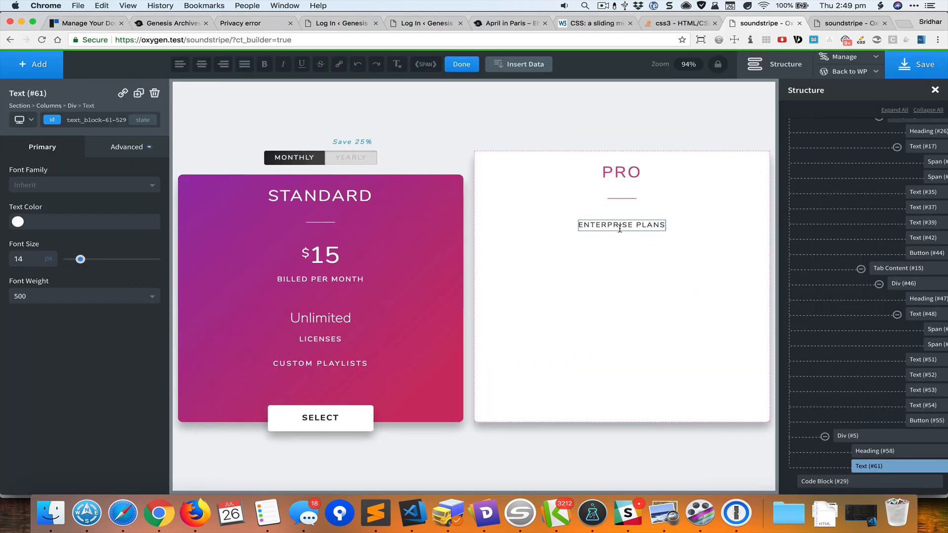
# Step: Duplicate the ENTERPRISE PLANS text twice and change the second line to "CUSTOM AGREEMENTS" from the Soundstripe page
pyautogui.click(138, 94)
pyautogui.click(139, 94)
pyautogui.press('super+grave')
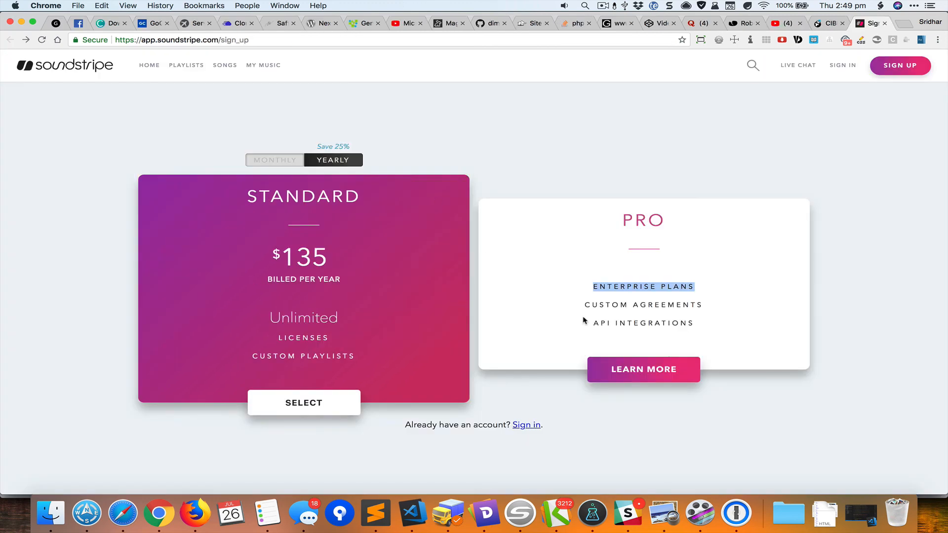
pyautogui.moveTo(584, 307); pyautogui.dragTo(700, 304)
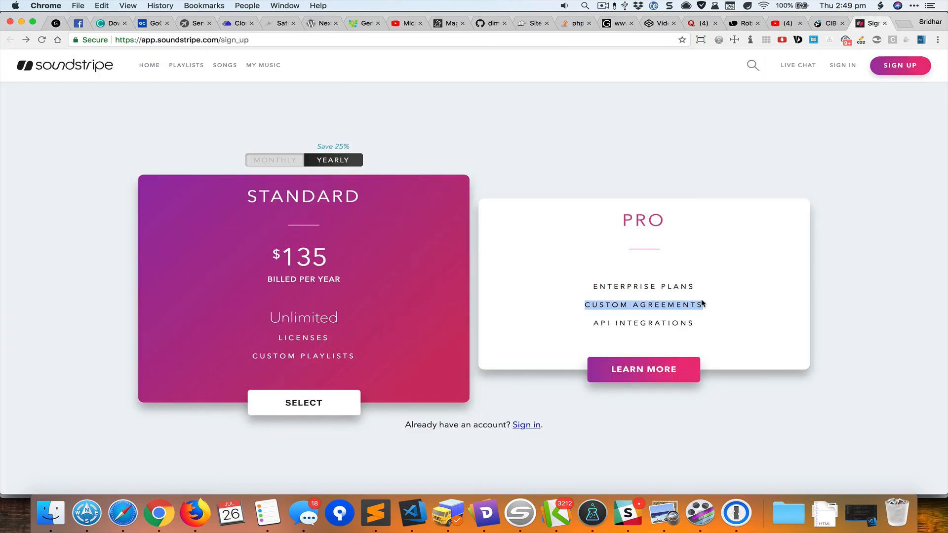
pyautogui.press('super+grave')
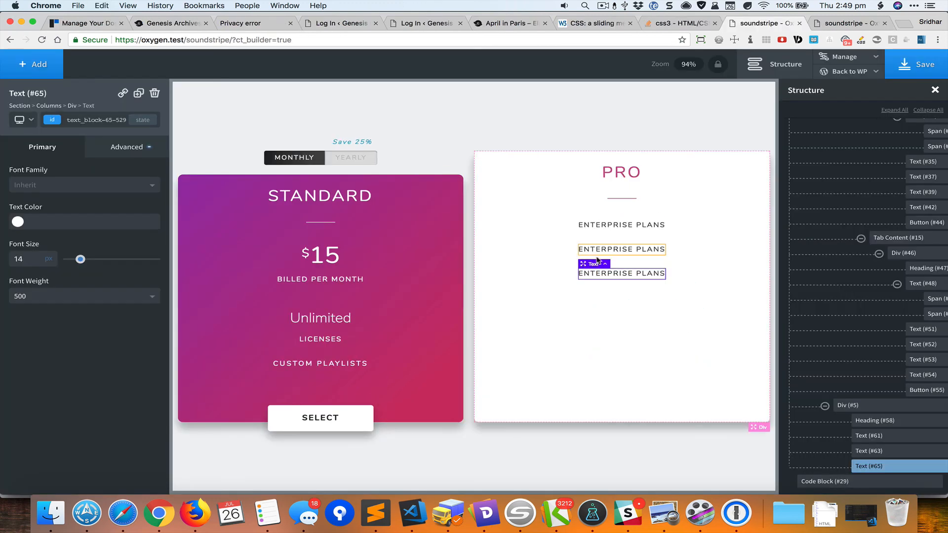
pyautogui.doubleClick(633, 251)
pyautogui.write('CUSTOM AGREEMENTS')
# Step: Replace the third text line in the Pro card with "API INTEGRATIONS" copied from the Soundstripe page and compare both cards
pyautogui.press('super+grave')
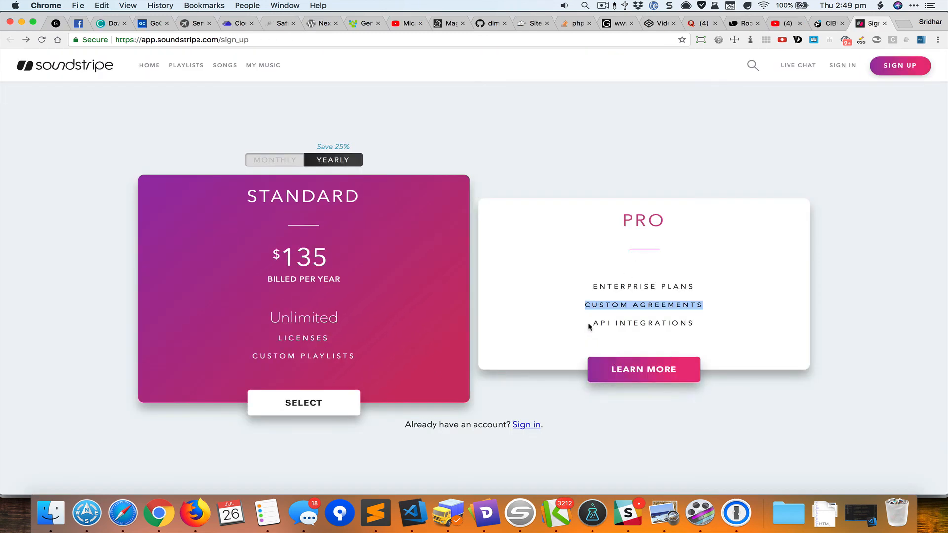
pyautogui.moveTo(591, 325); pyautogui.dragTo(707, 324)
pyautogui.press('super+c')
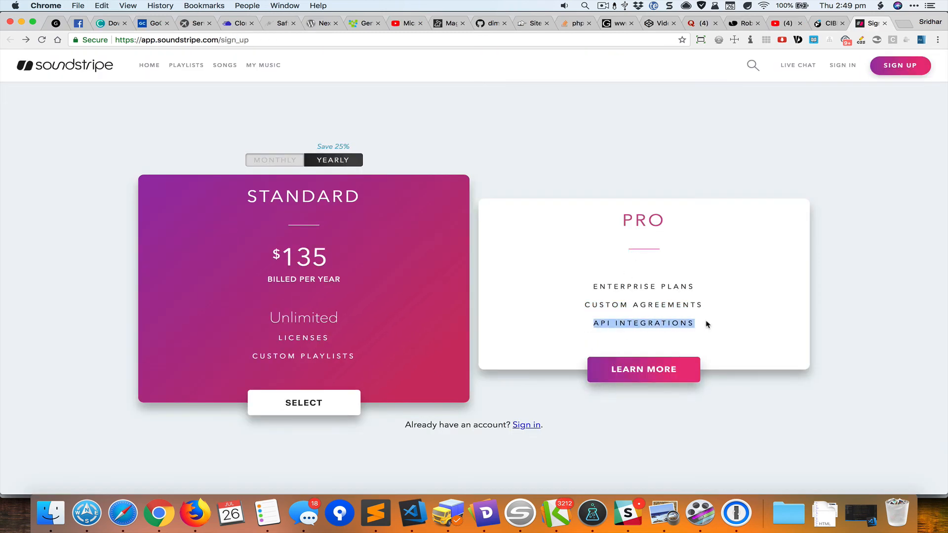
pyautogui.press('super+grave')
pyautogui.doubleClick(647, 275)
pyautogui.press('super+v')
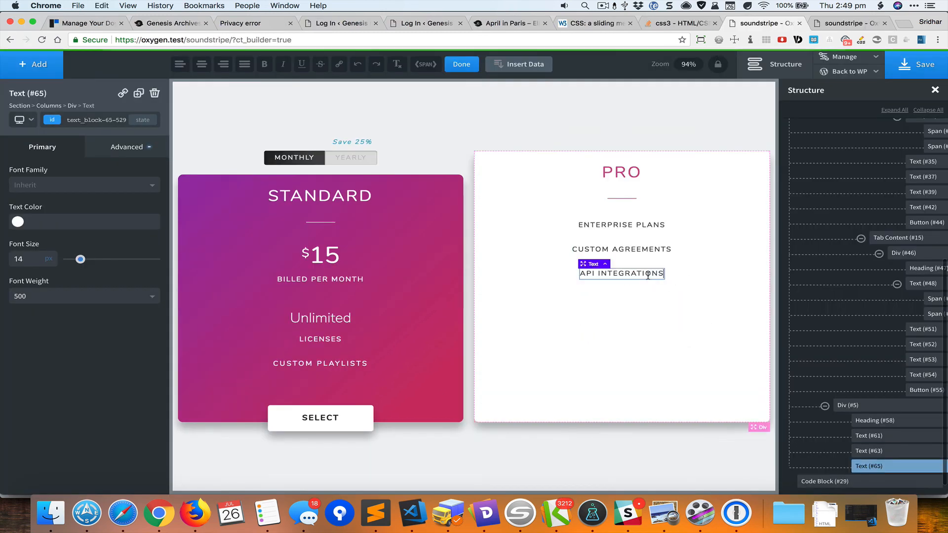
pyautogui.click(647, 334)
pyautogui.press('super+grave')
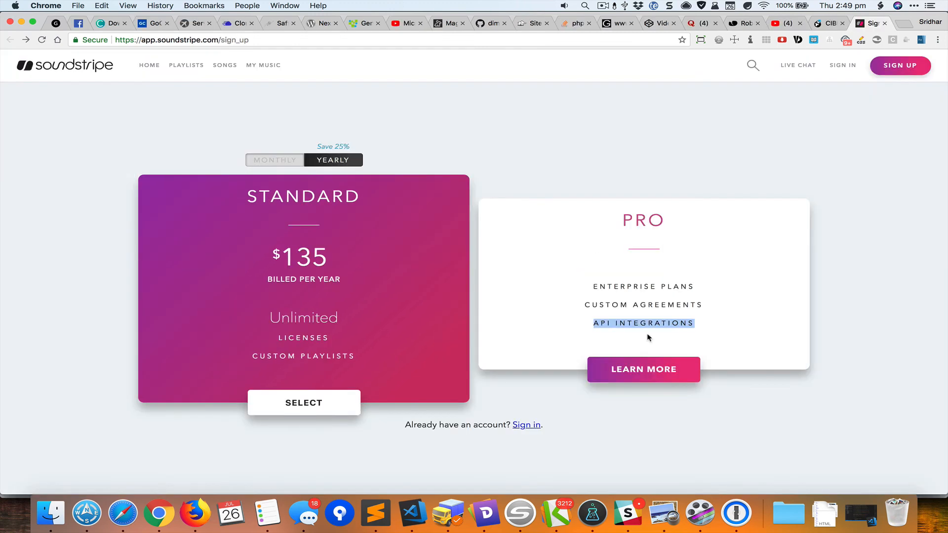
pyautogui.press('super+grave')
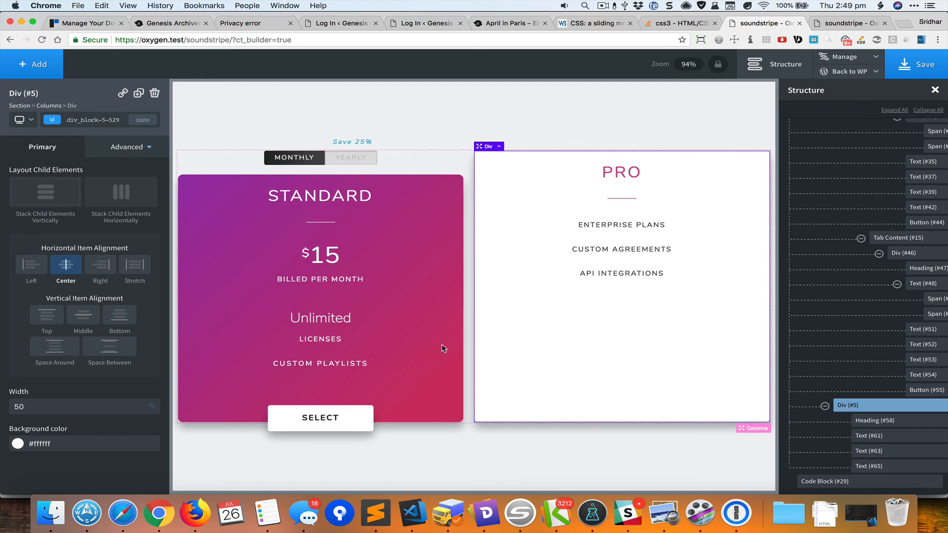
# Step: Duplicate the SELECT button of the Standard Monthly card and move the copy into the white Pro card below the feature lines
pyautogui.click(365, 417)
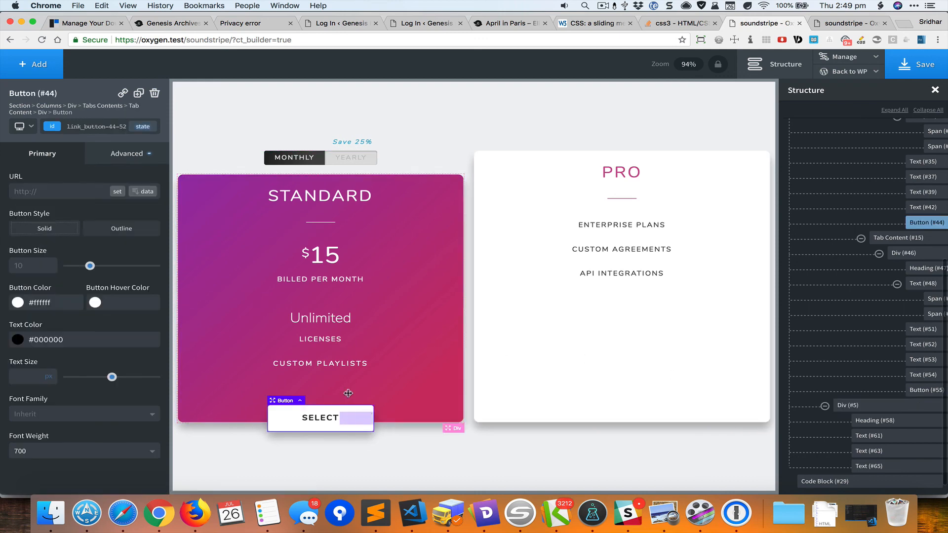
pyautogui.click(138, 93)
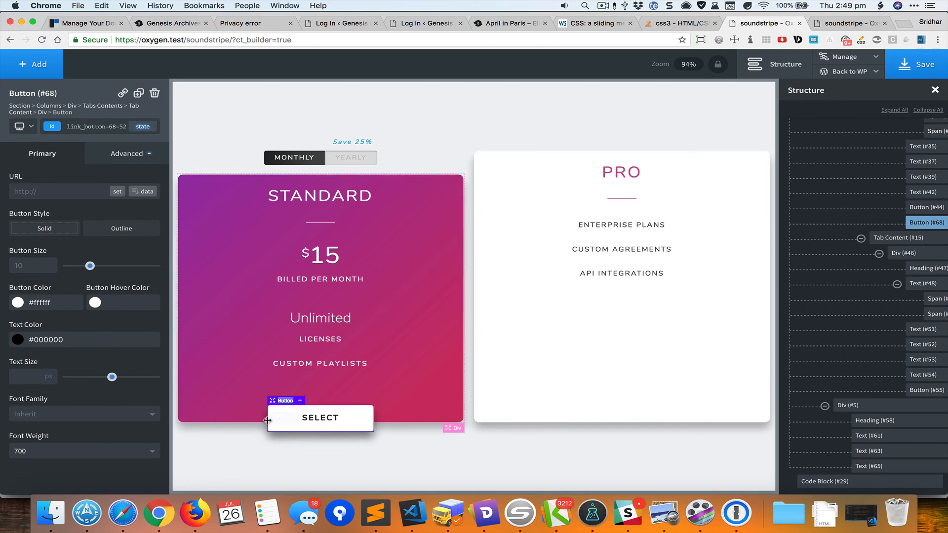
pyautogui.moveTo(271, 401); pyautogui.dragTo(618, 333)
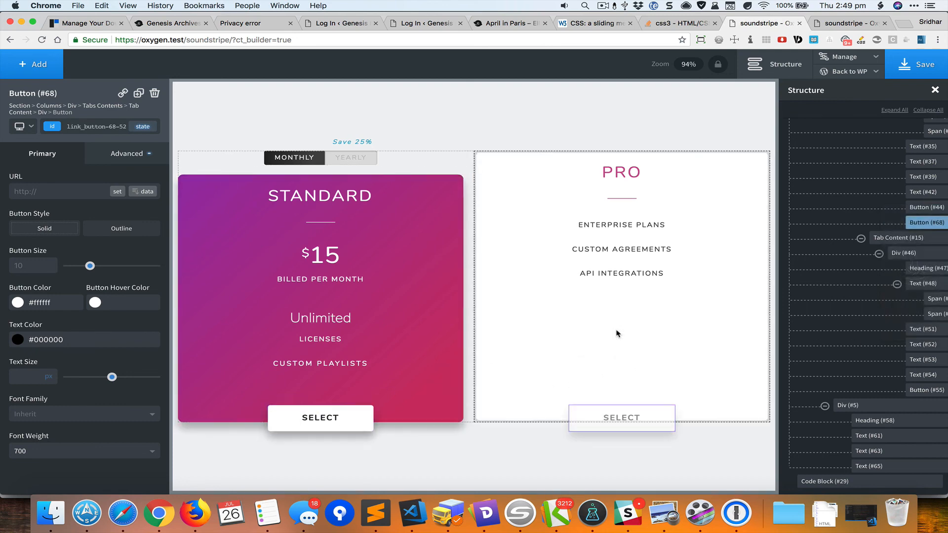
pyautogui.click(673, 364)
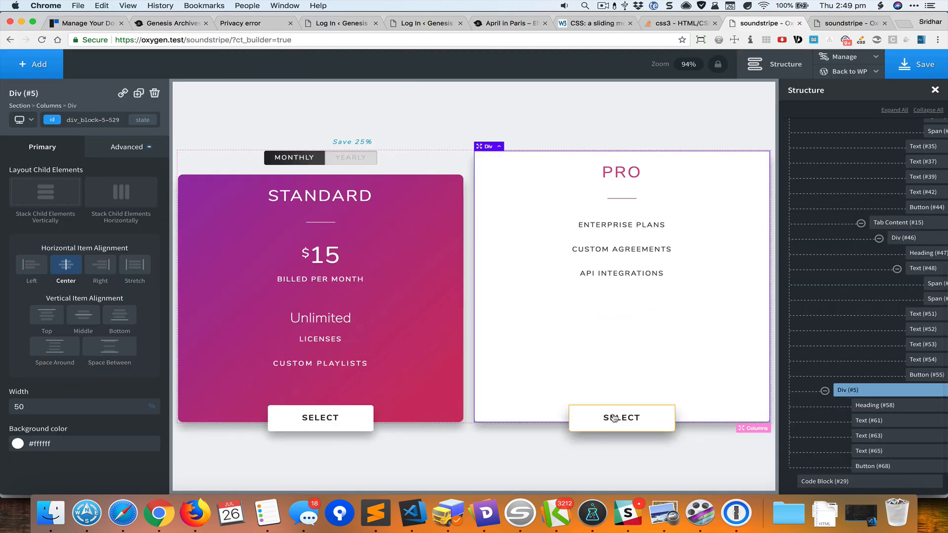
# Step: Change the text of the Pro card's copied button to "LEARN MORE"
pyautogui.moveTo(613, 418)
pyautogui.mouseDown()
pyautogui.moveTo(635, 417)
pyautogui.moveTo(625, 416)
pyautogui.mouseUp()
pyautogui.click(628, 418)
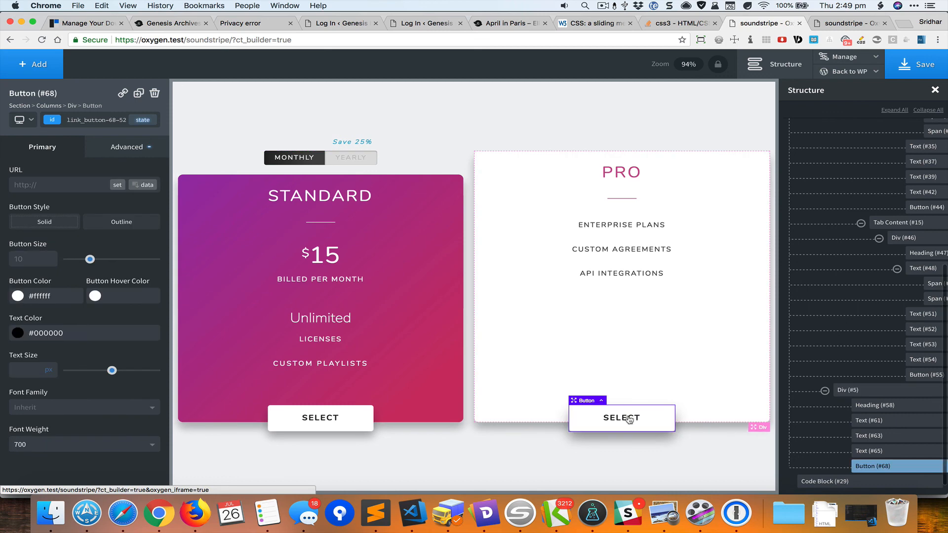
pyautogui.doubleClick(628, 417)
pyautogui.write('LEARN MORE')
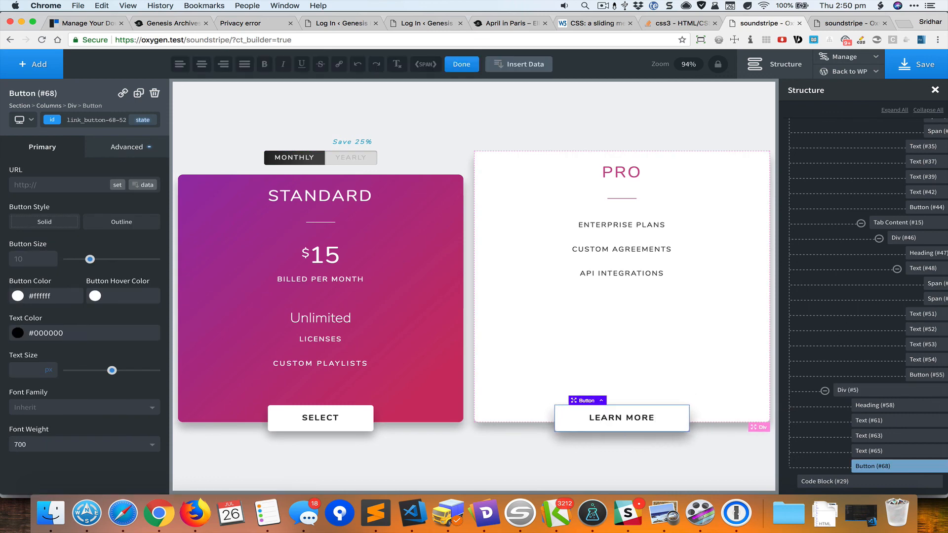
# Step: Inspect the LEARN MORE button on the Soundstripe page and copy the linear-gradient value of its background
pyautogui.press('super+grave')
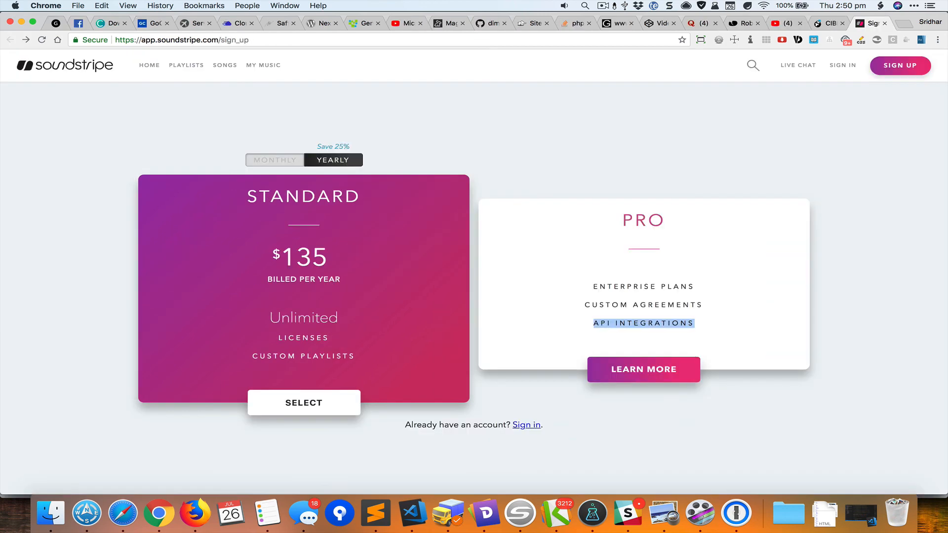
pyautogui.click(766, 396)
pyautogui.press('super+shift+c')
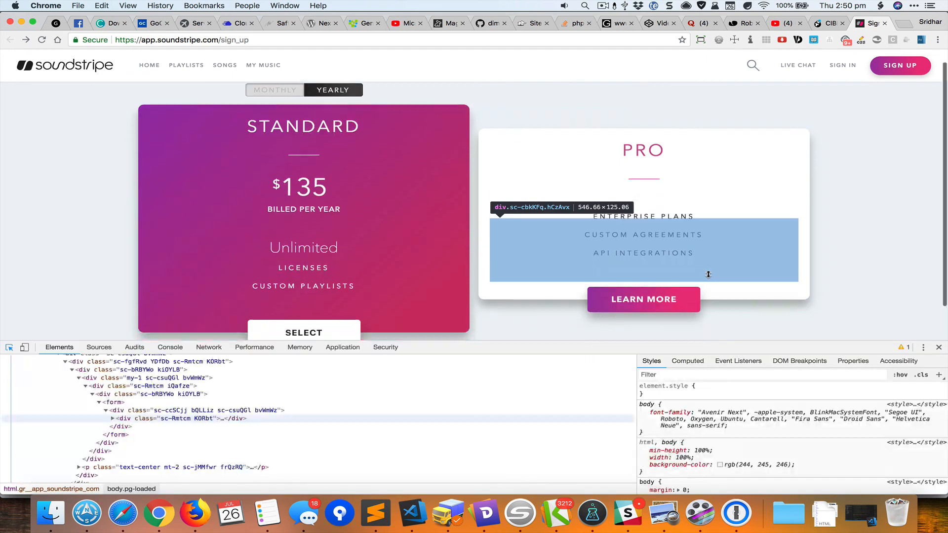
pyautogui.click(695, 296)
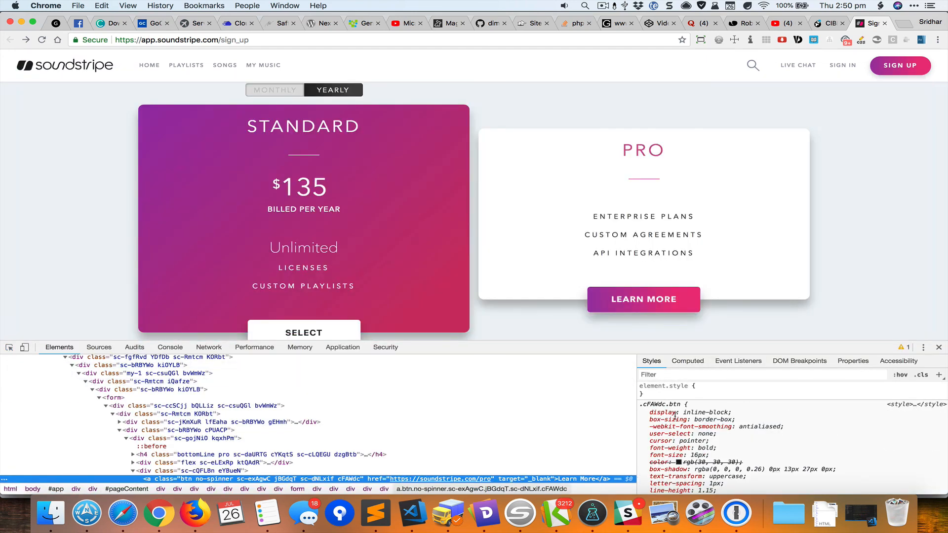
pyautogui.scroll(-5, 683, 410)
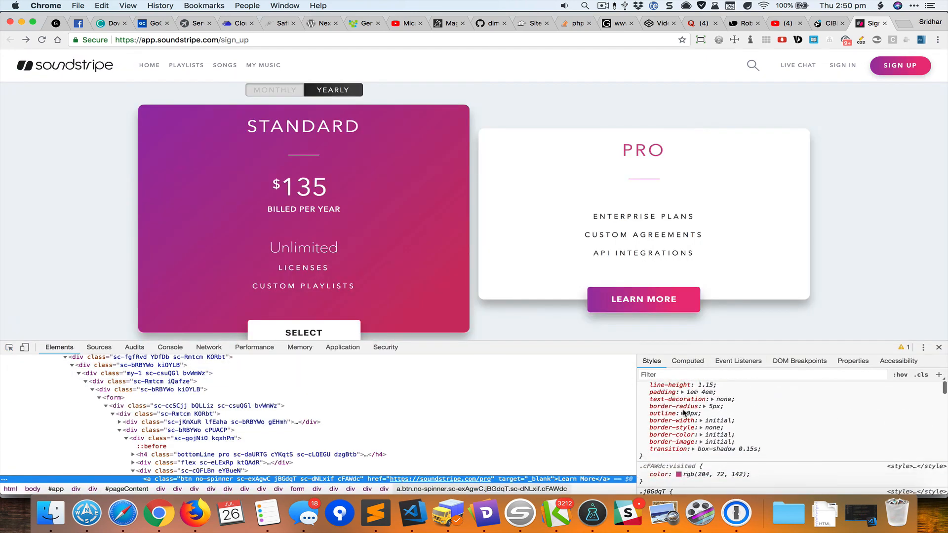
pyautogui.scroll(-3, 687, 409)
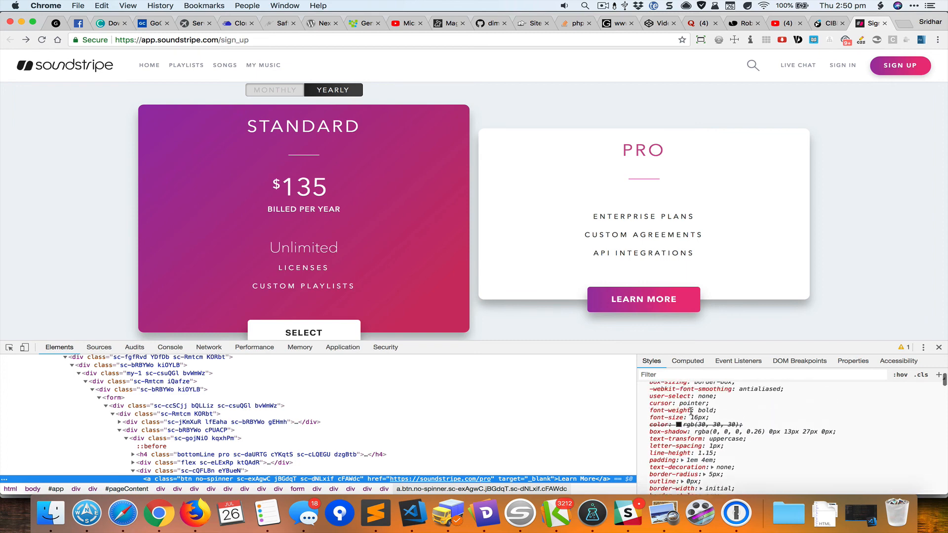
pyautogui.scroll(-3, 692, 411)
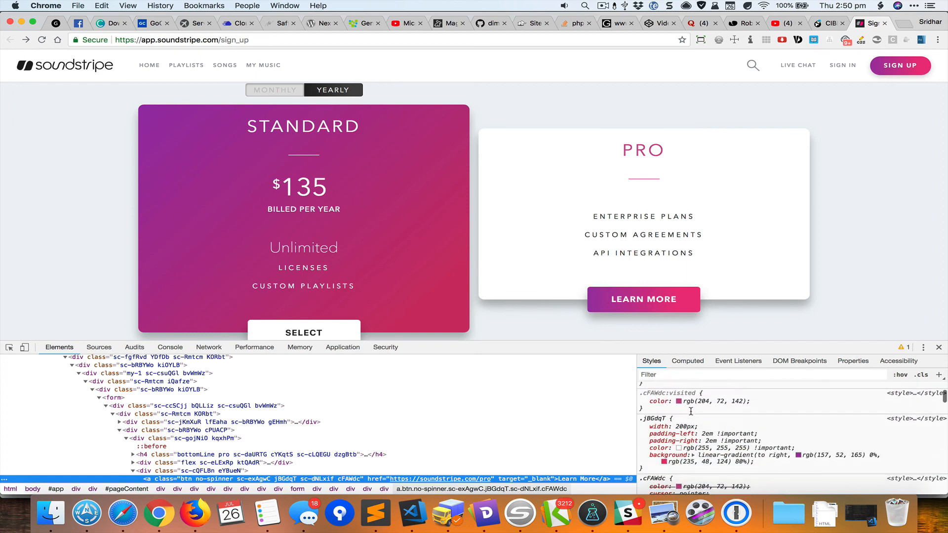
pyautogui.moveTo(699, 440); pyautogui.dragTo(746, 448)
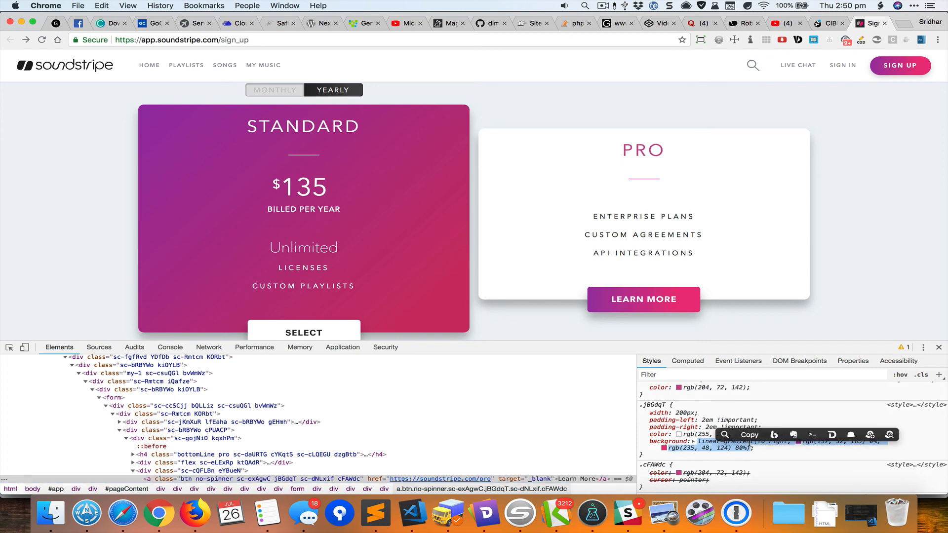
pyautogui.click(750, 437)
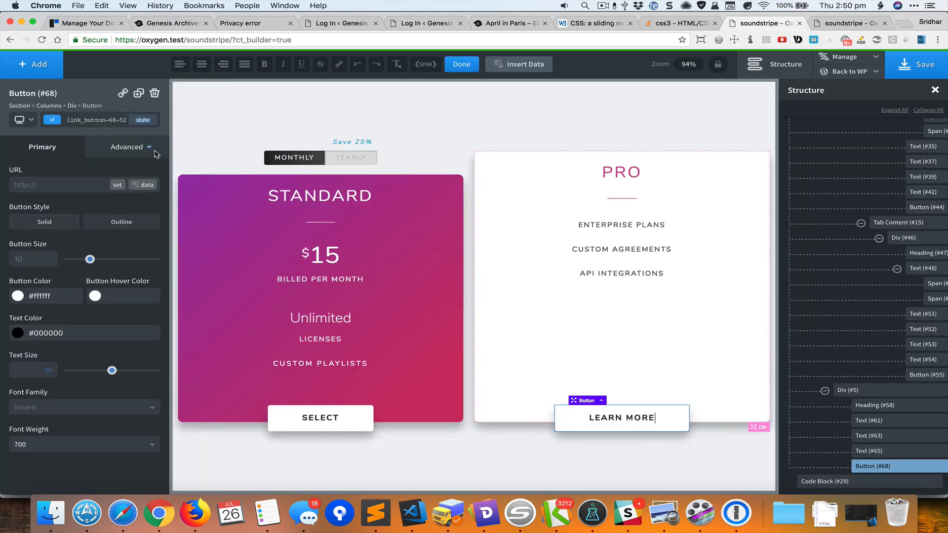
# Step: Add custom CSS "background: linear-gradient(to right, rgb(157, 52, 165) 0%, rgb(235, 48, 124) 80%);" to the Pro card's LEARN MORE button
pyautogui.click(154, 151)
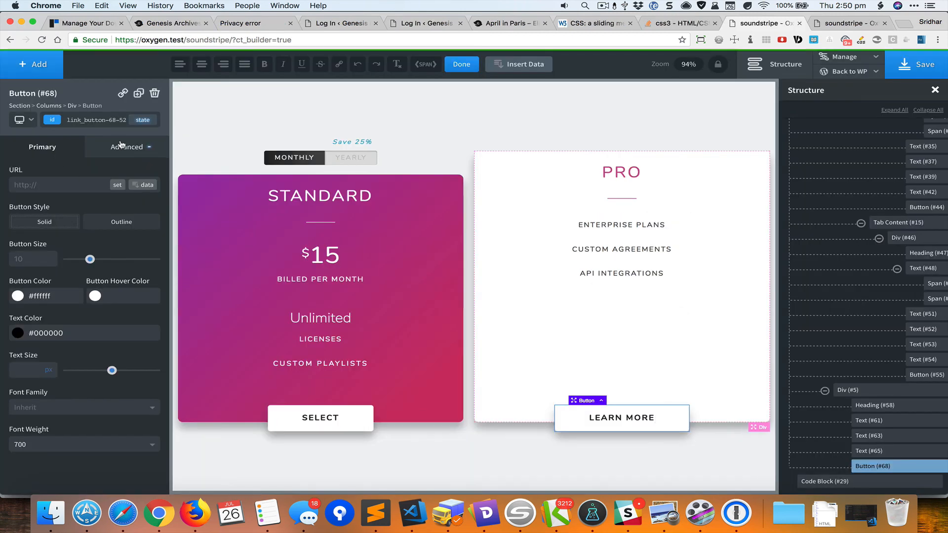
pyautogui.click(126, 330)
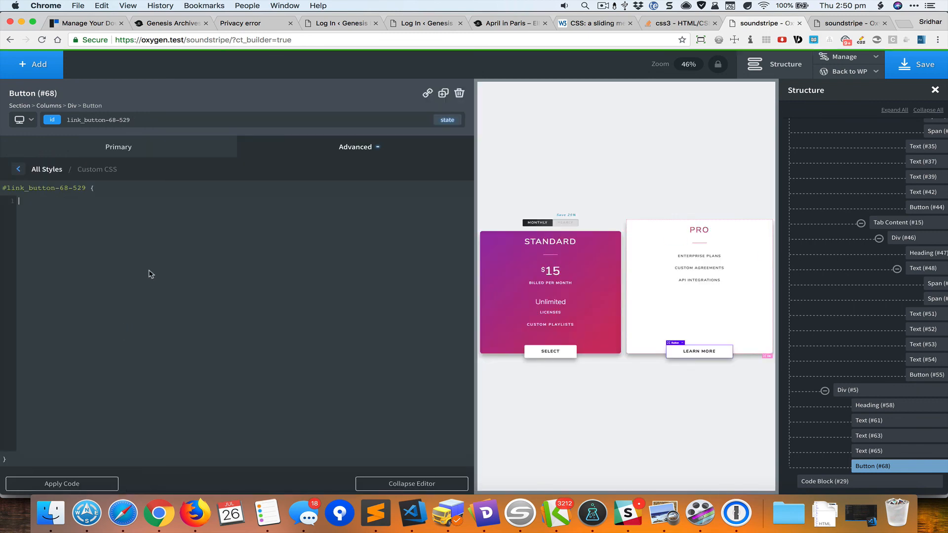
pyautogui.write('ba')
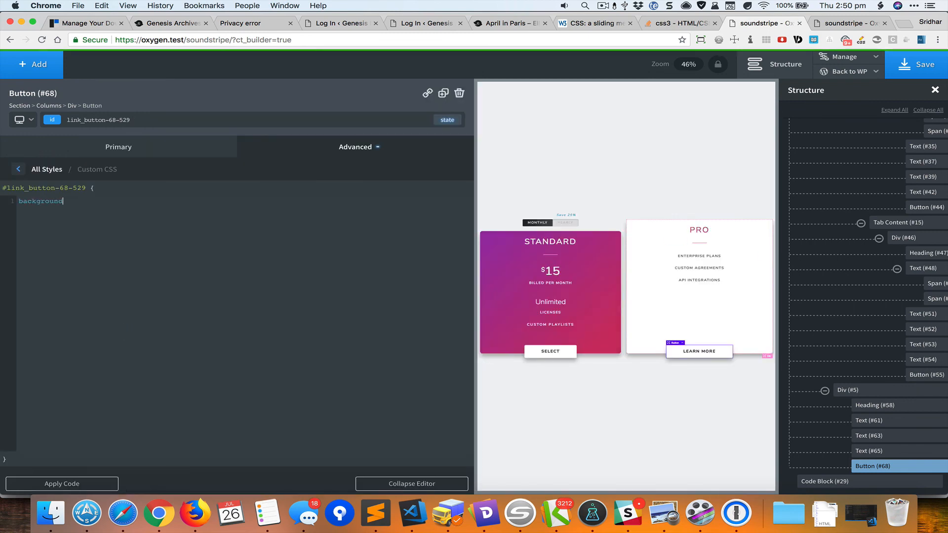
pyautogui.write('ckground')
pyautogui.write(': linear-gradient(to right, rgb(157, 52, 165) 0%, rgb(235, 48, 124) 80%);')
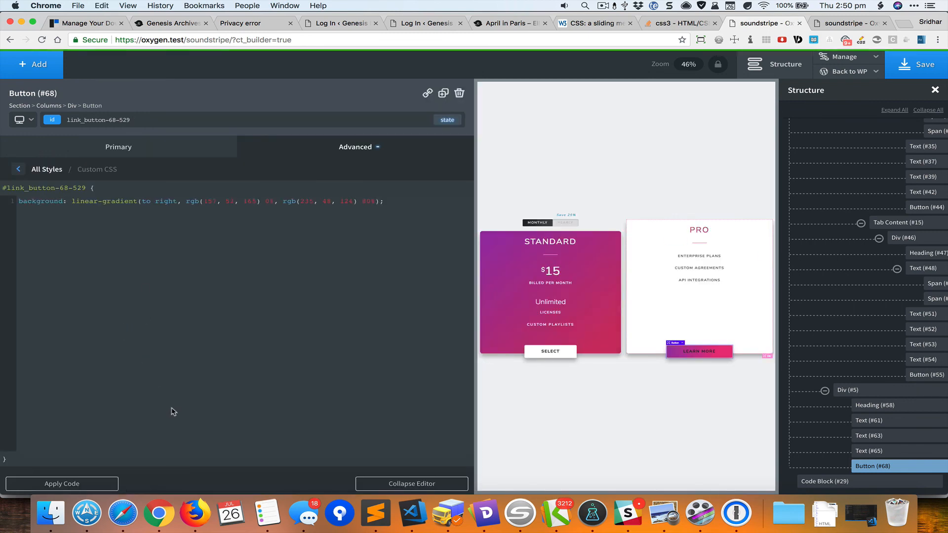
# Step: Set the typography color of the Pro card's LEARN MORE button to white, #ffffff
pyautogui.click(57, 171)
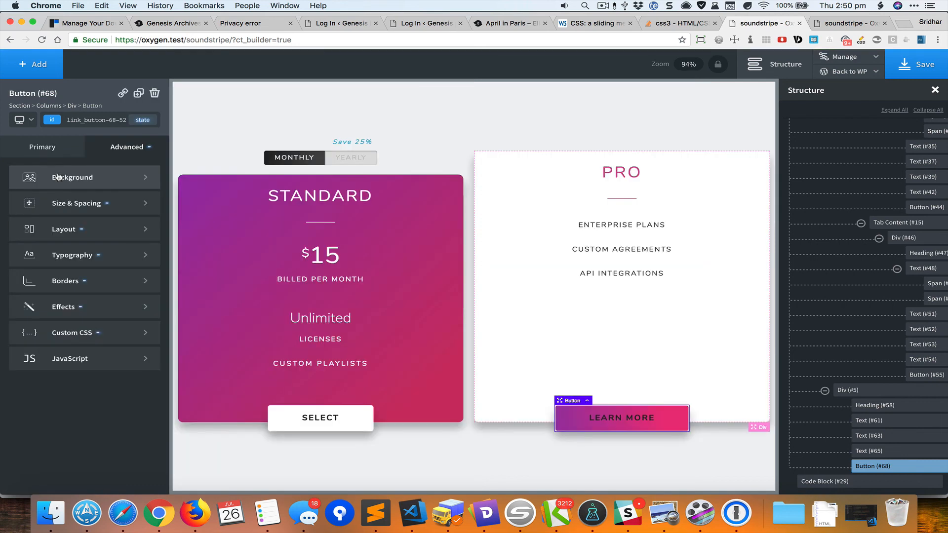
pyautogui.click(100, 257)
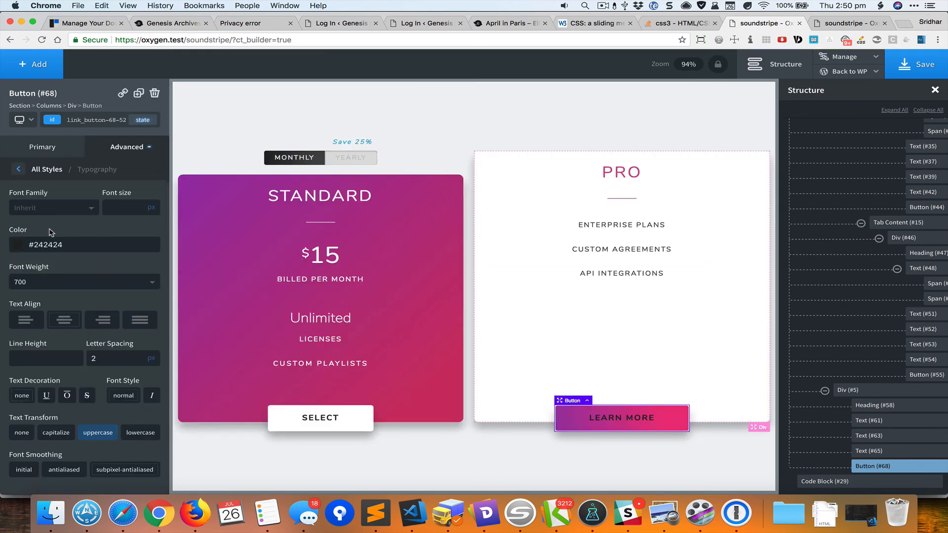
pyautogui.click(18, 245)
pyautogui.click(29, 336)
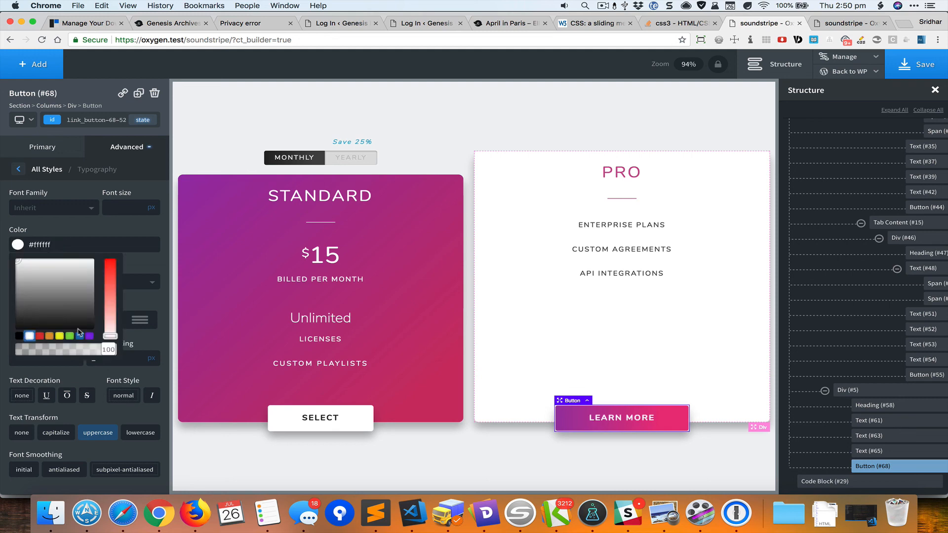
pyautogui.click(385, 454)
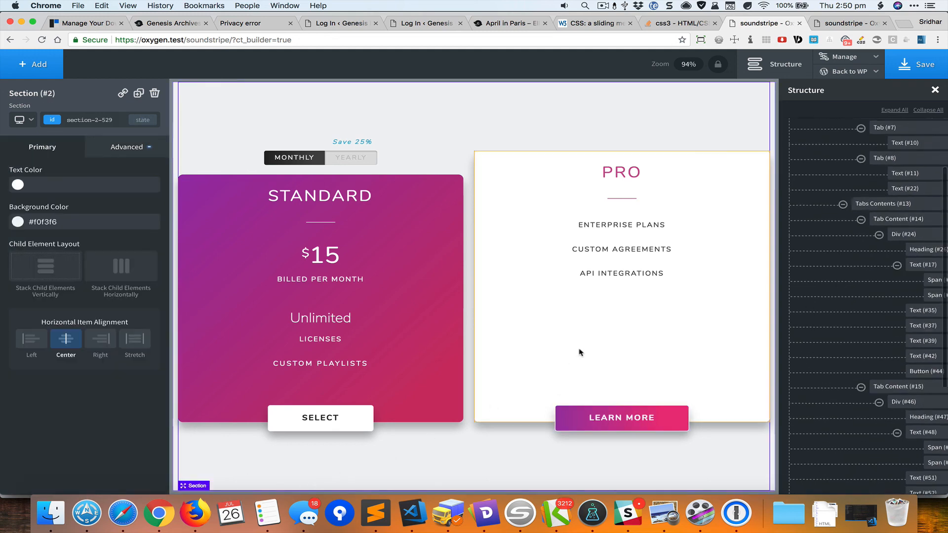
# Step: Compare the LEARN MORE button with the Soundstripe page and set its left and right padding to 50 px
pyautogui.press('super+grave')
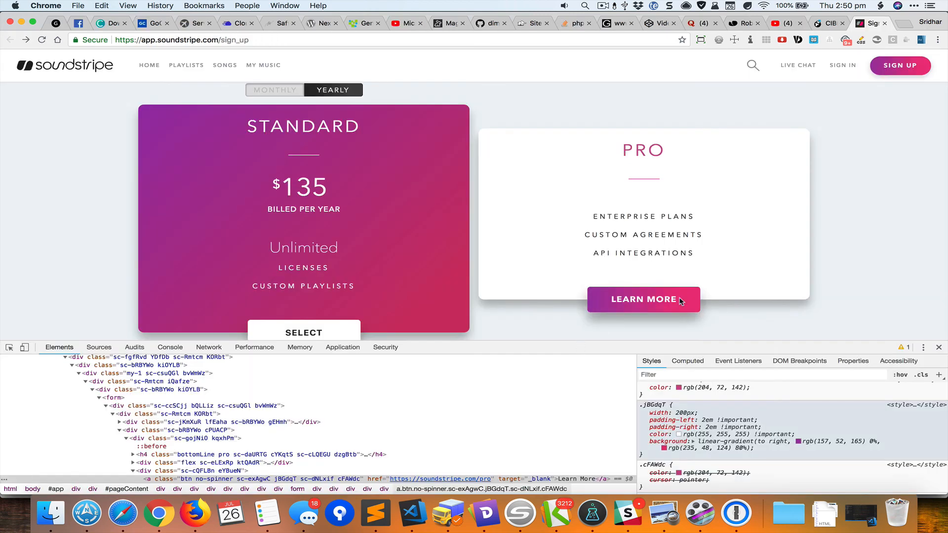
pyautogui.press('super+grave')
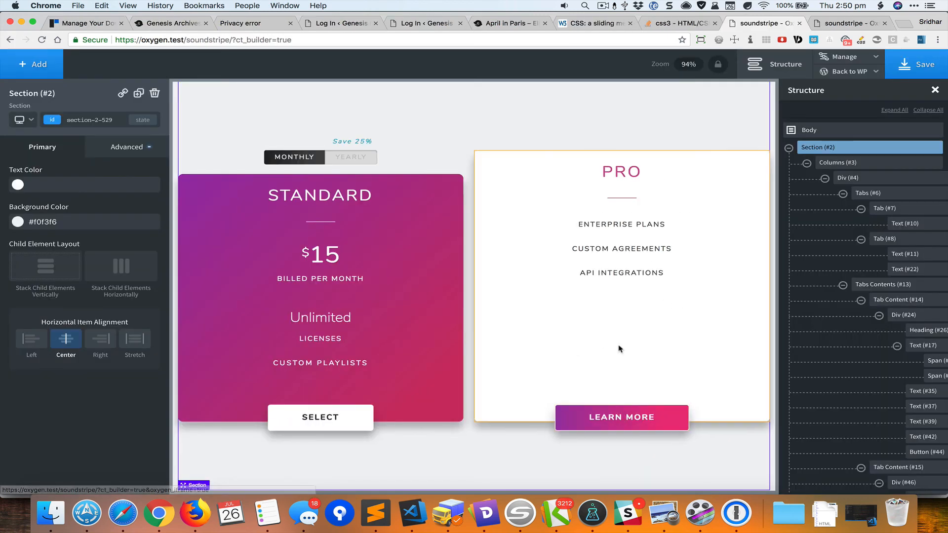
pyautogui.press('super+grave')
pyautogui.press('super+grave')
pyautogui.click(673, 406)
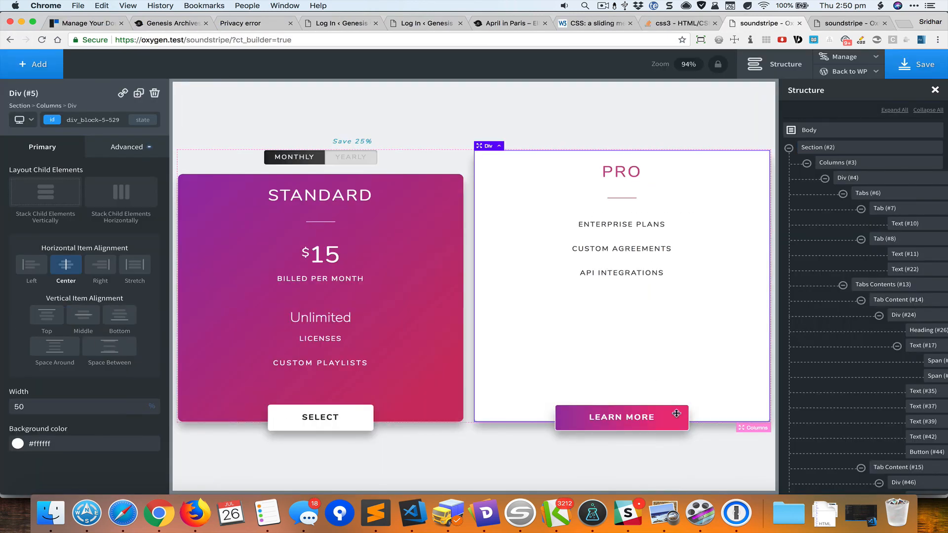
pyautogui.click(679, 409)
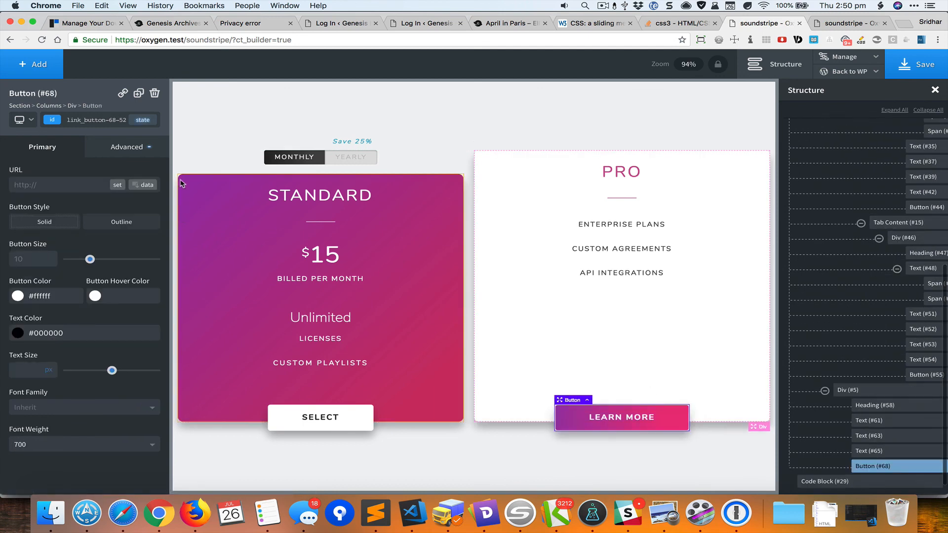
pyautogui.click(126, 147)
pyautogui.click(113, 203)
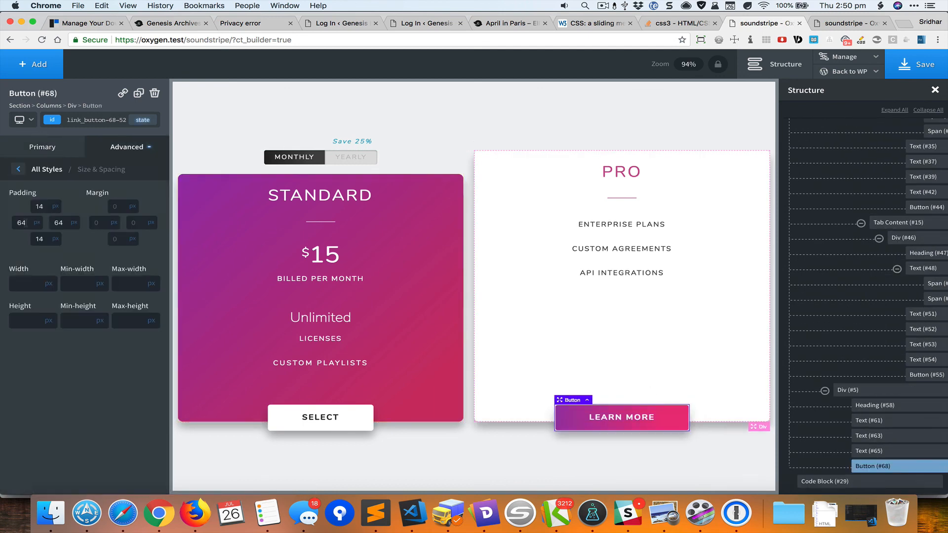
pyautogui.doubleClick(26, 223)
pyautogui.write('50')
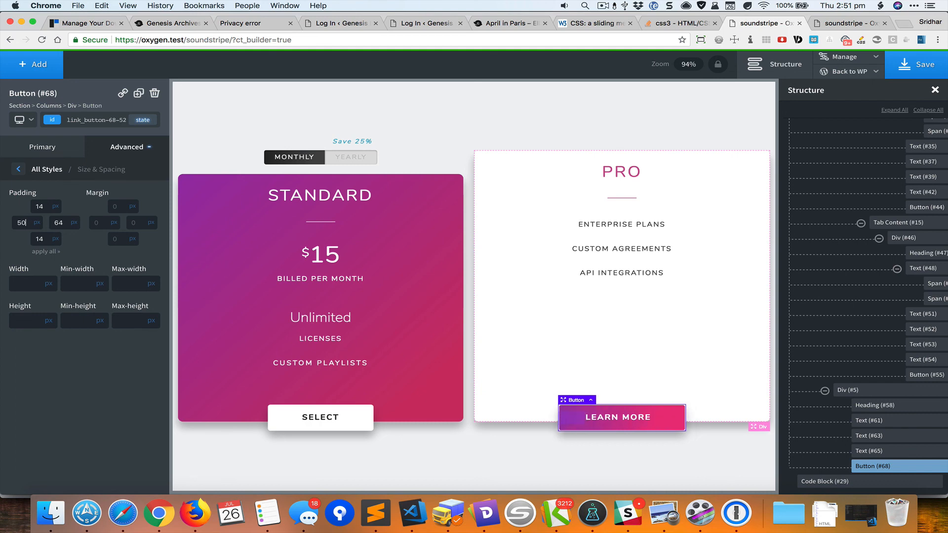
pyautogui.doubleClick(59, 223)
pyautogui.write('50')
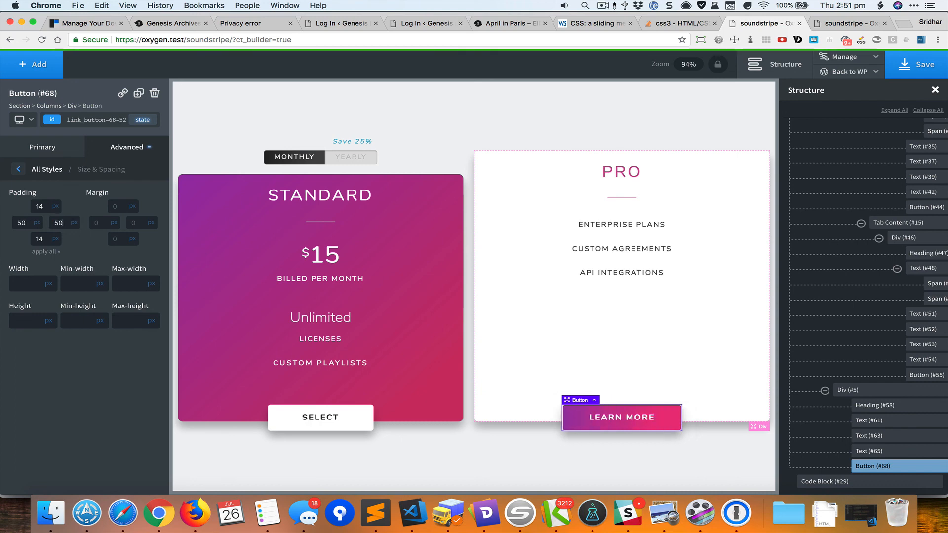
# Step: Check the button width on the Soundstripe page again and set the LEARN MORE button's left and right padding to 40 px
pyautogui.press('super+grave')
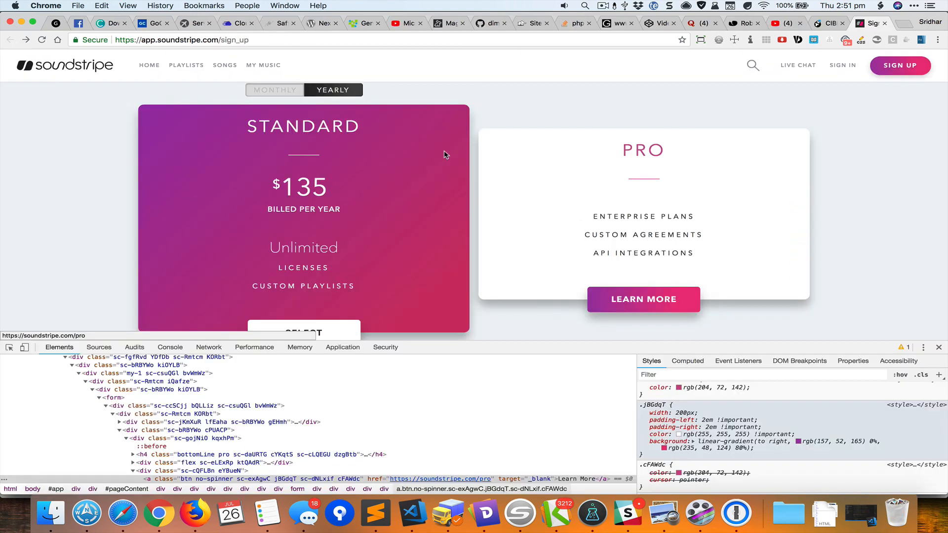
pyautogui.press('super+grave')
pyautogui.write('40')
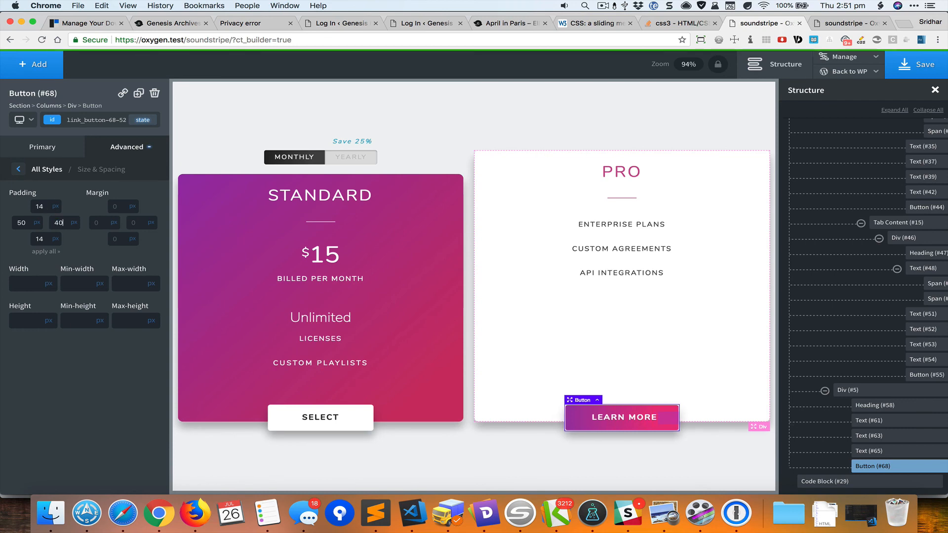
pyautogui.doubleClick(21, 223)
pyautogui.write('40')
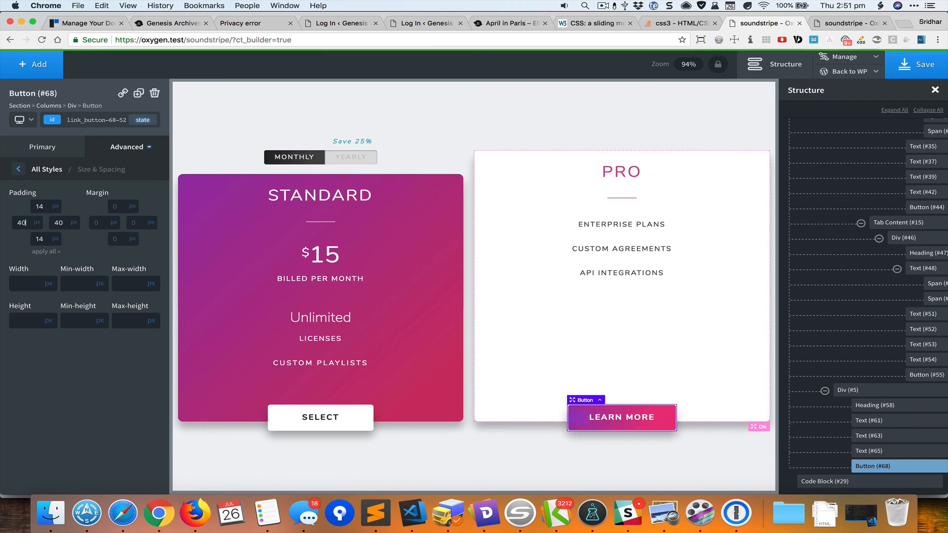
# Step: Select the API INTEGRATIONS text in the Pro card and compare the card's layout with the Soundstripe page
pyautogui.click(587, 273)
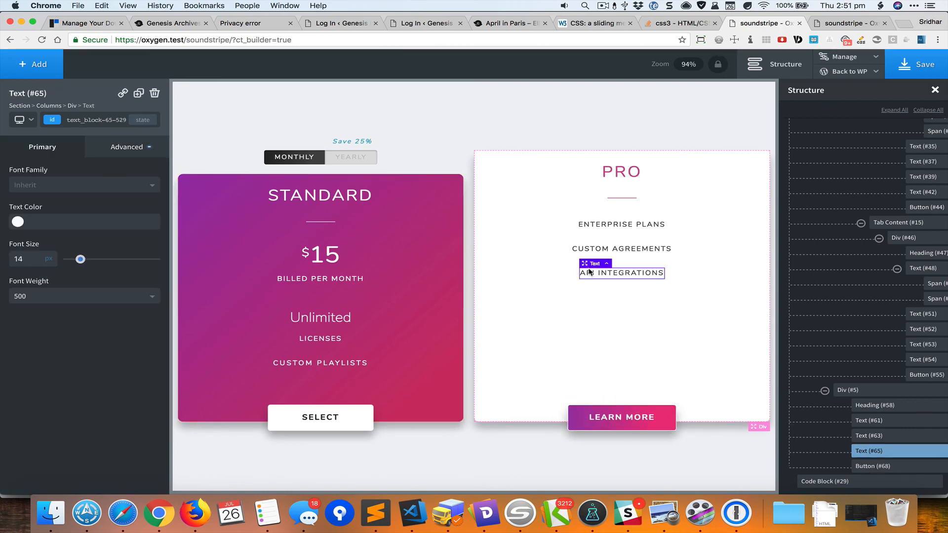
pyautogui.press('super+grave')
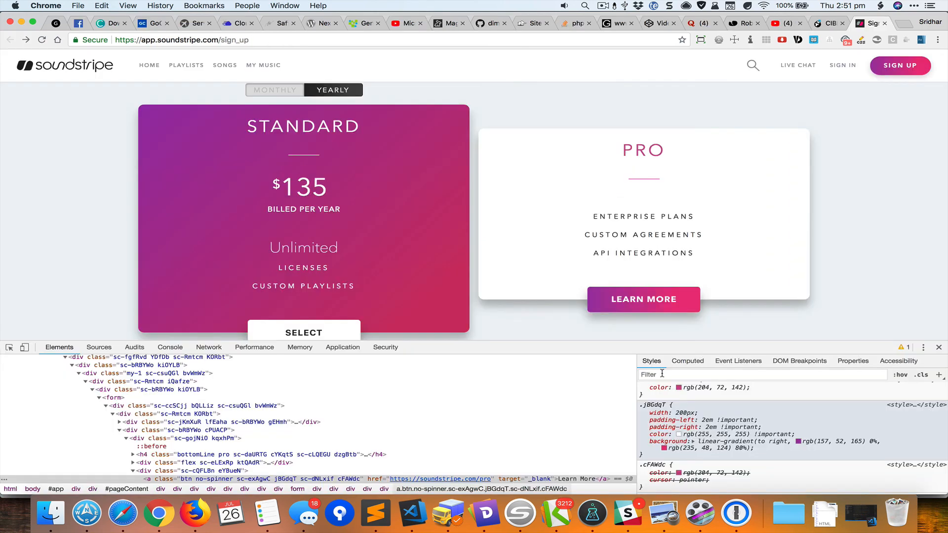
pyautogui.press('super+grave')
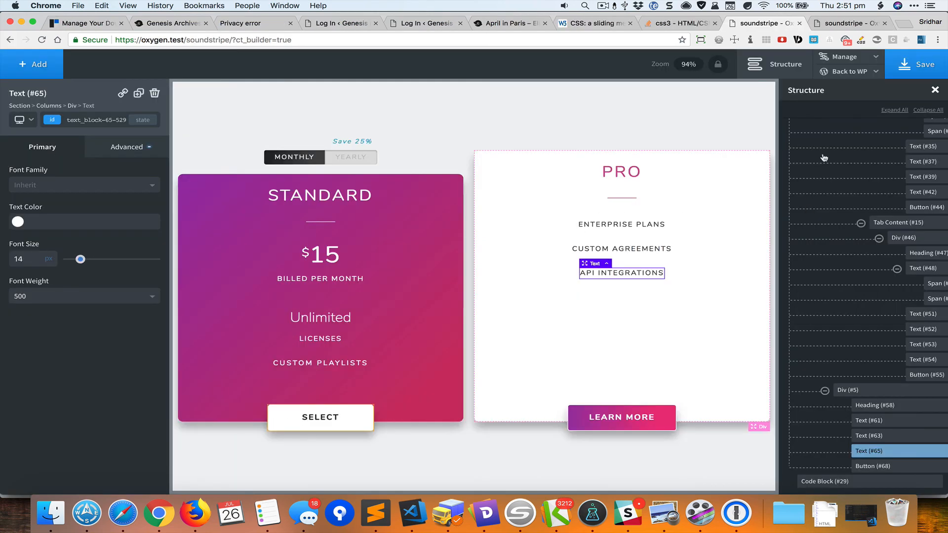
# Step: Compare the overall layout and Pro card height with the Soundstripe sign-up page, without its developer tools showing
pyautogui.click(777, 64)
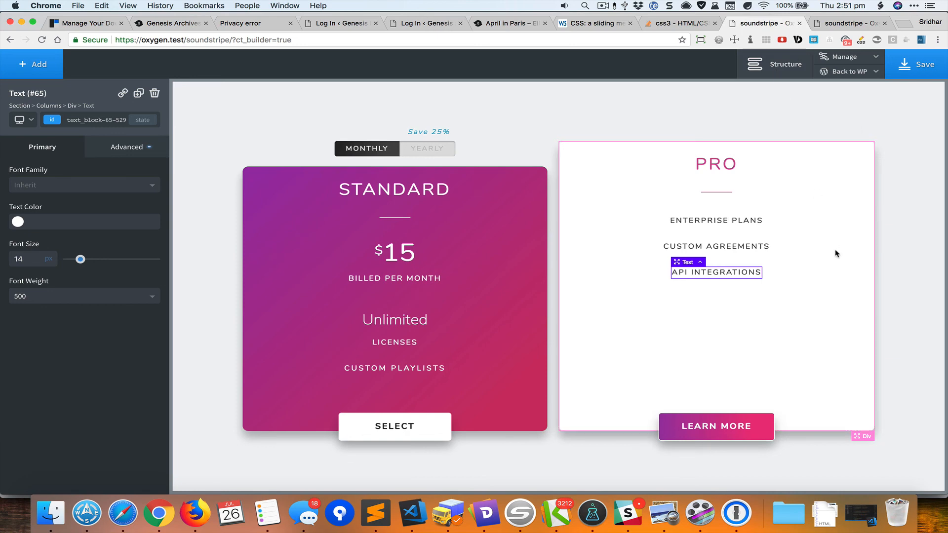
pyautogui.click(908, 241)
pyautogui.press('super+grave')
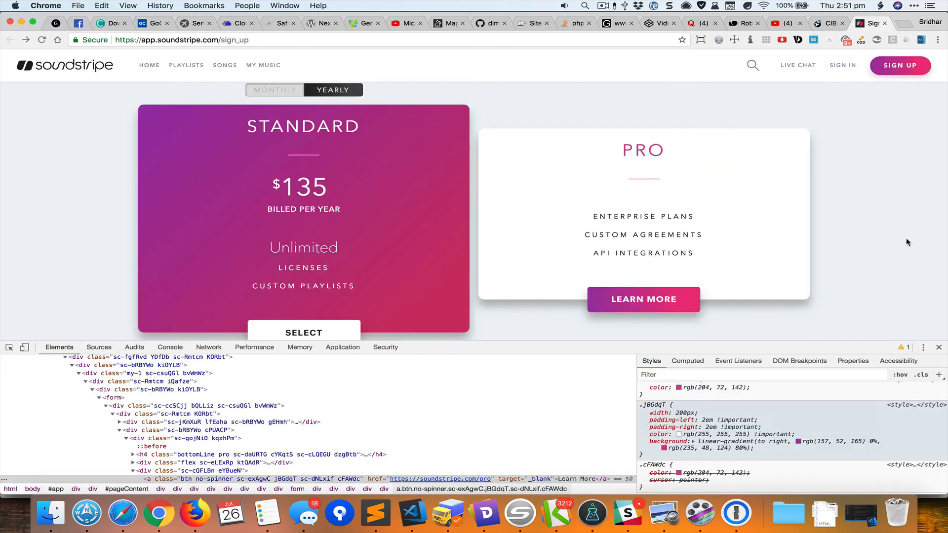
pyautogui.press('super+alt+i')
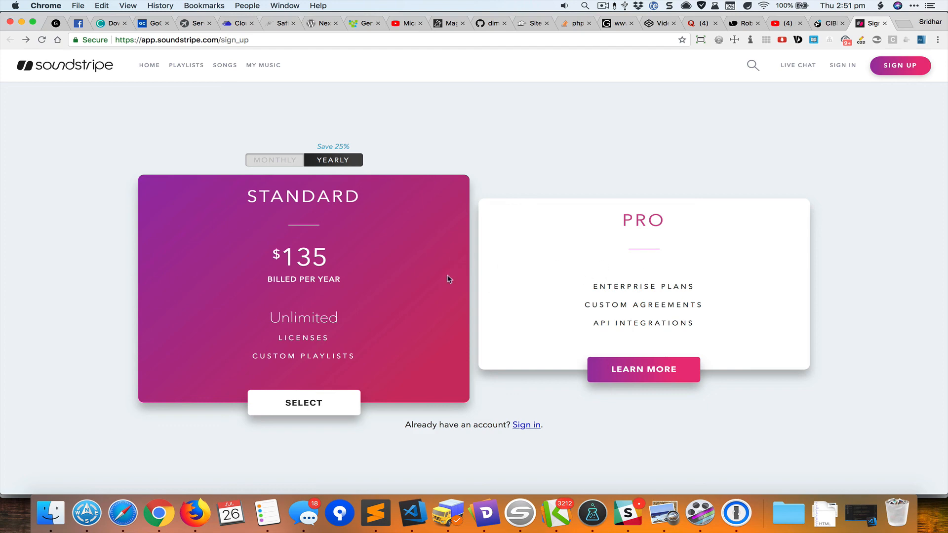
pyautogui.press('super+grave')
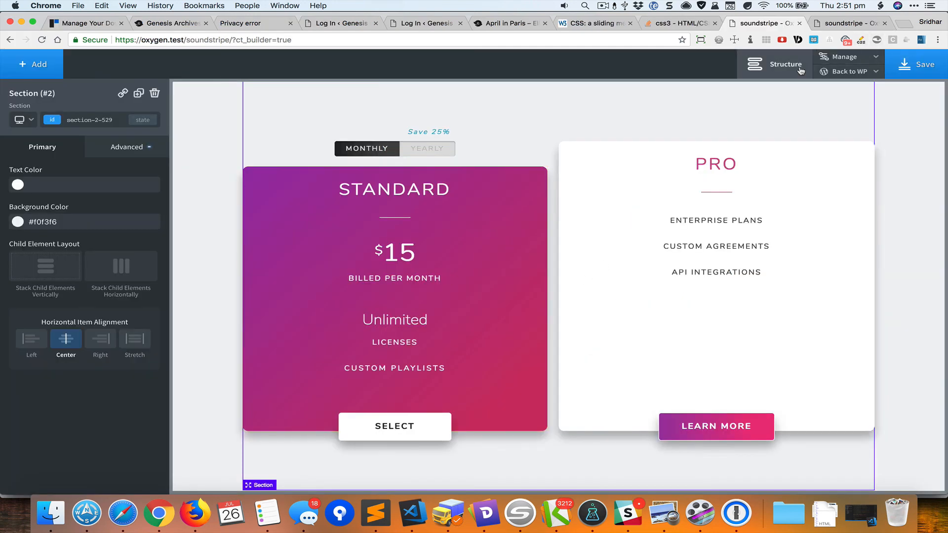
# Step: Display the structure tree and collapse it to the two column divs inside the Columns element
pyautogui.click(785, 64)
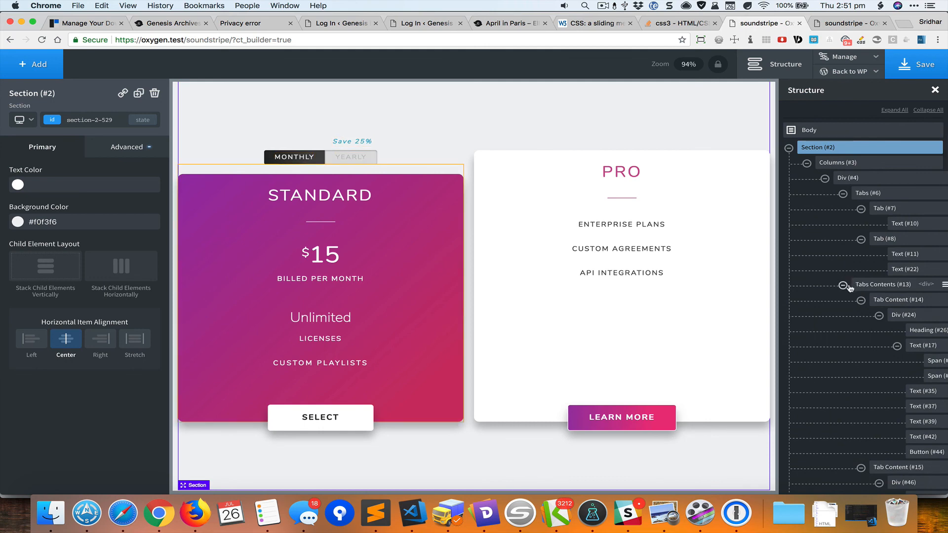
pyautogui.scroll(-3, 859, 271)
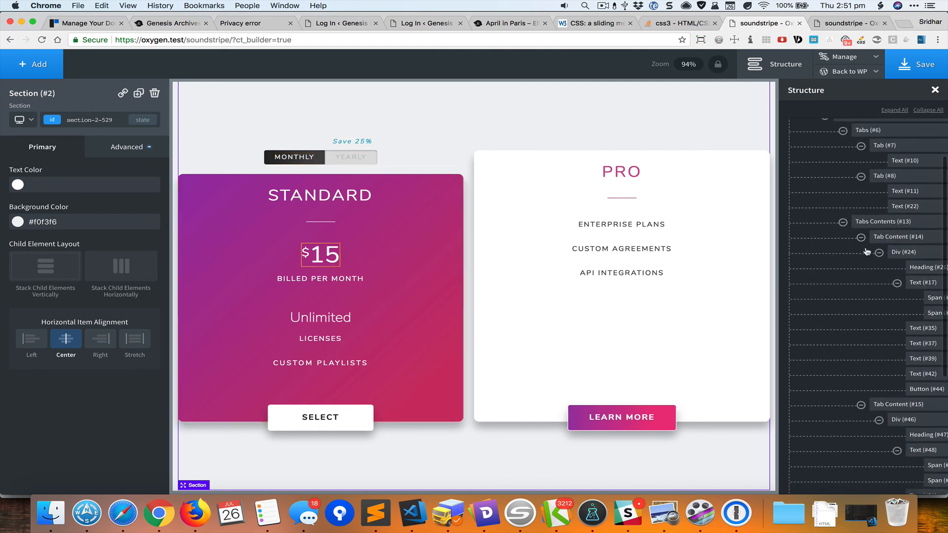
pyautogui.click(843, 222)
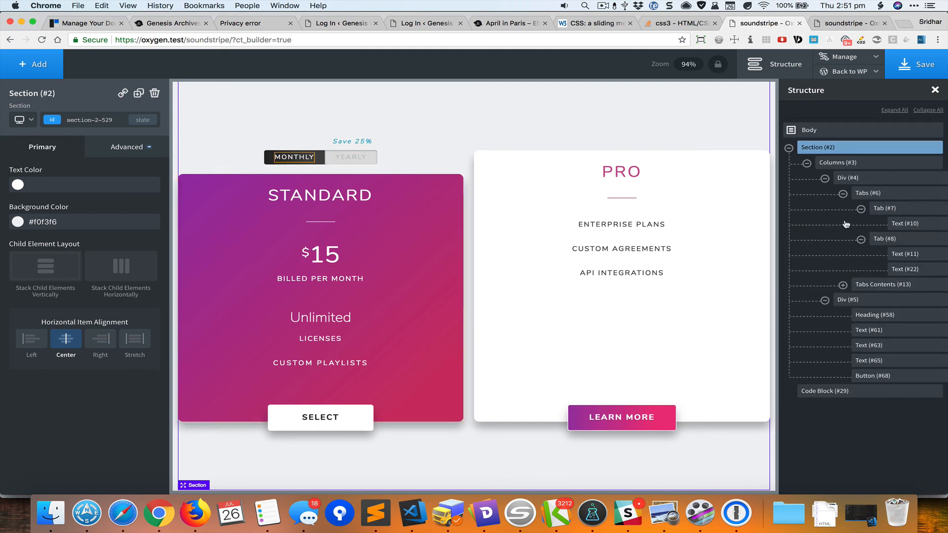
pyautogui.click(825, 179)
pyautogui.click(824, 193)
# Step: Set the layout of the Columns element holding both cards to align its items to center
pyautogui.click(854, 163)
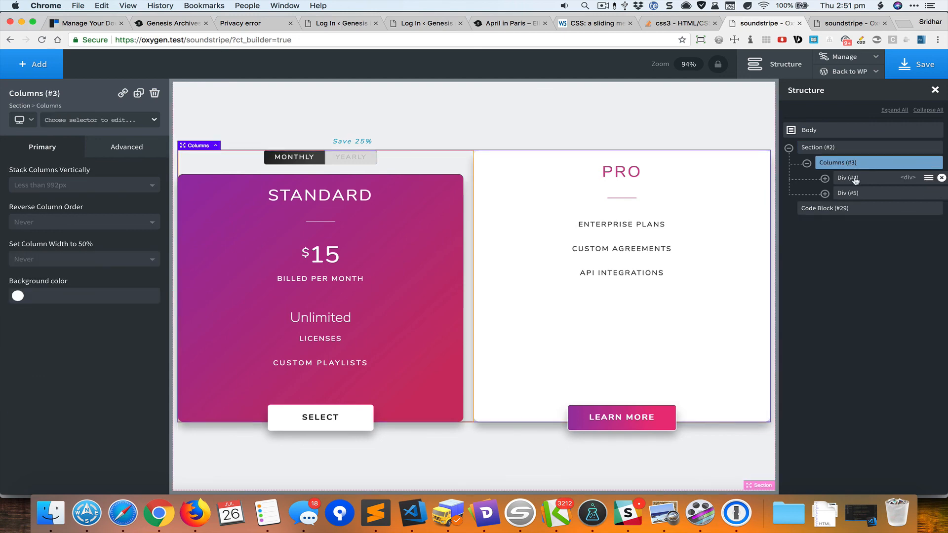
pyautogui.click(852, 179)
pyautogui.click(856, 197)
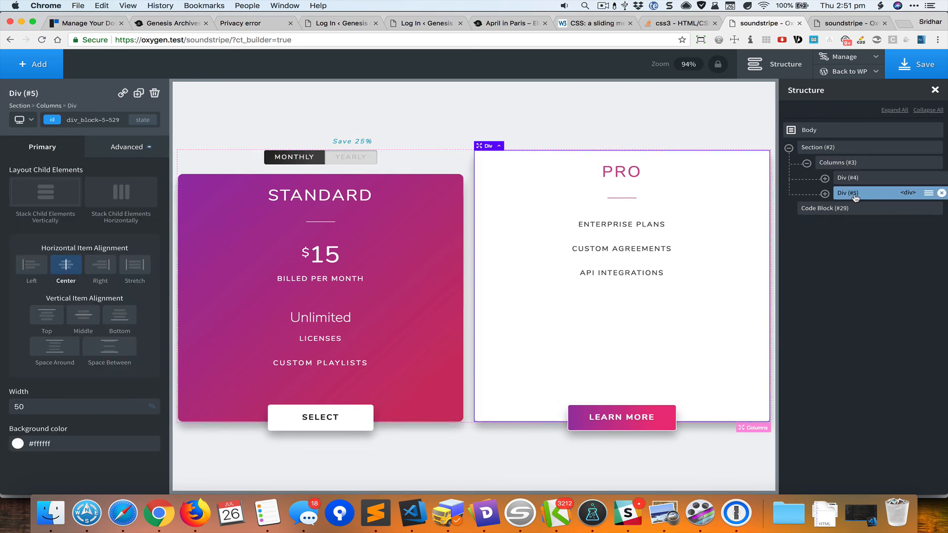
pyautogui.click(846, 163)
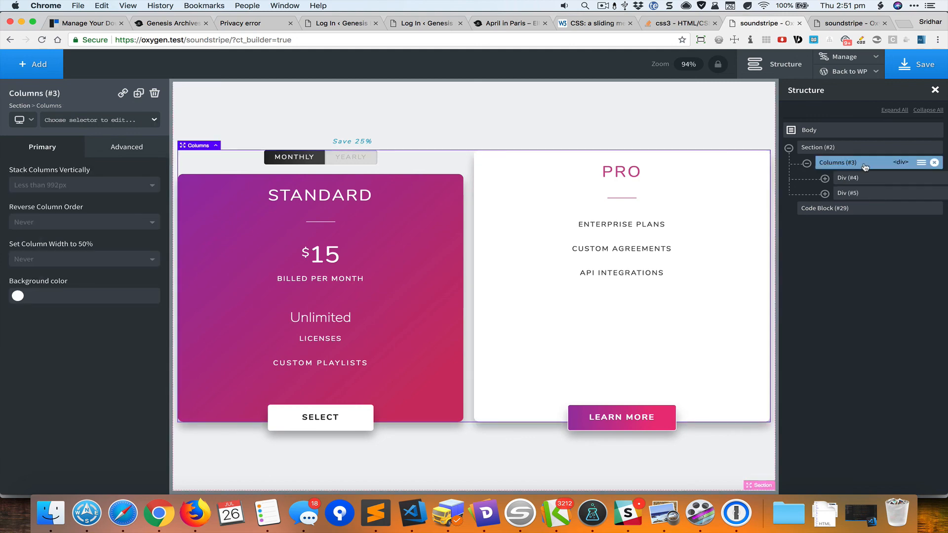
pyautogui.click(121, 151)
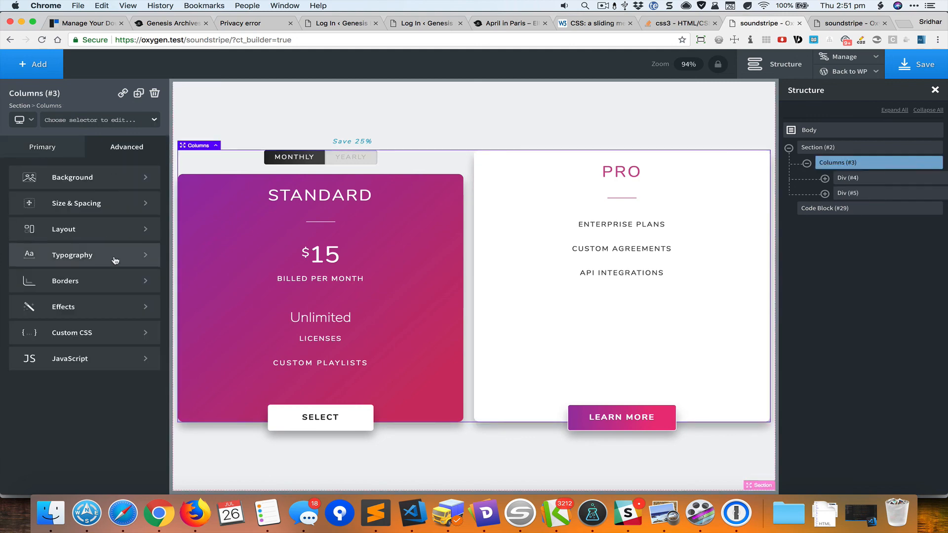
pyautogui.click(126, 230)
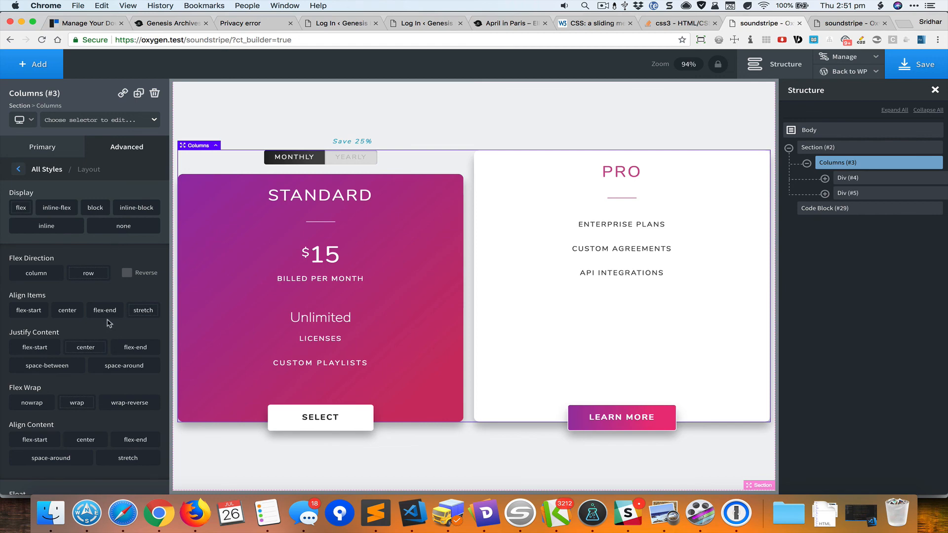
pyautogui.click(67, 310)
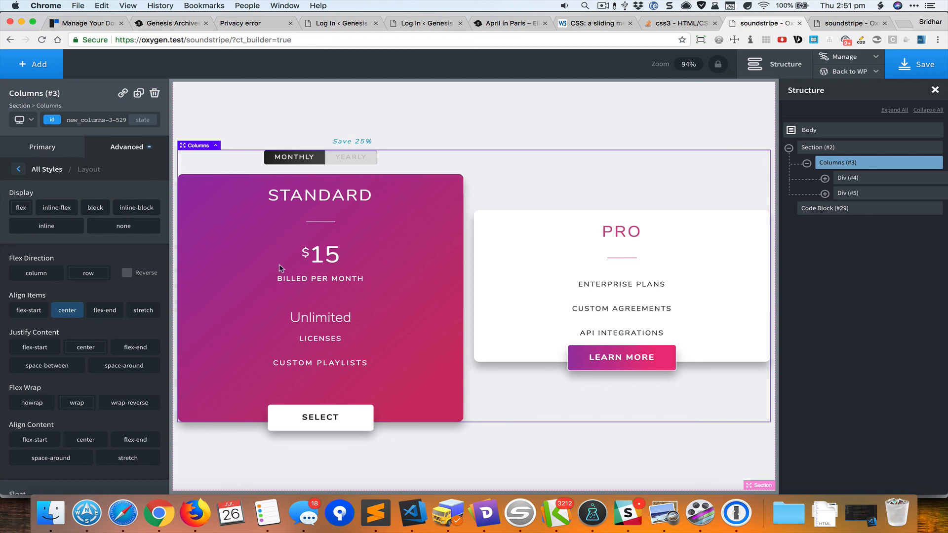
# Step: Set the bottom padding of the Pro card's div to 60 px
pyautogui.click(557, 250)
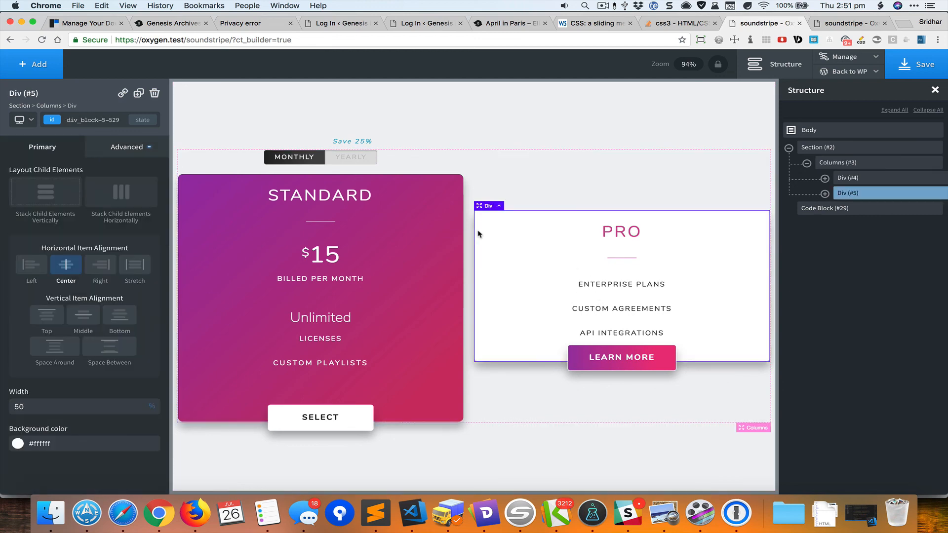
pyautogui.click(124, 148)
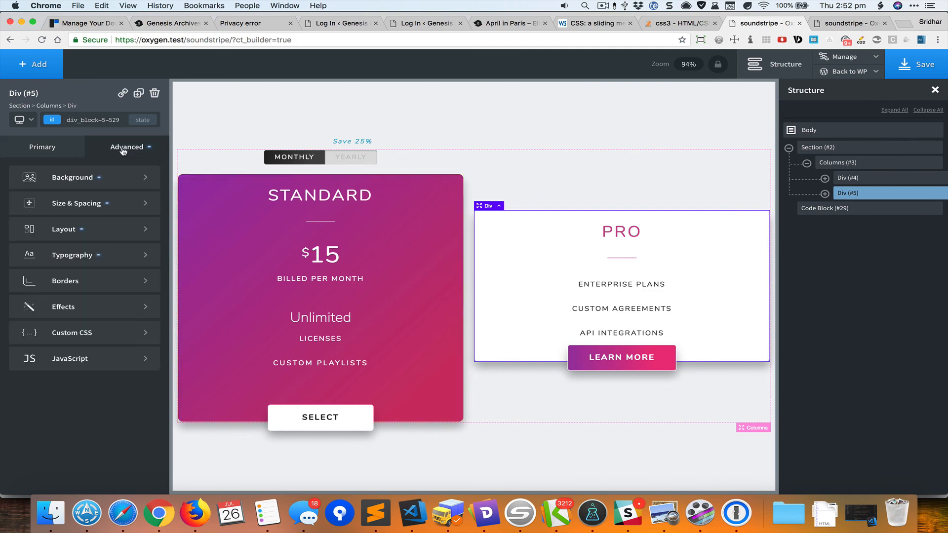
pyautogui.click(110, 204)
pyautogui.click(39, 239)
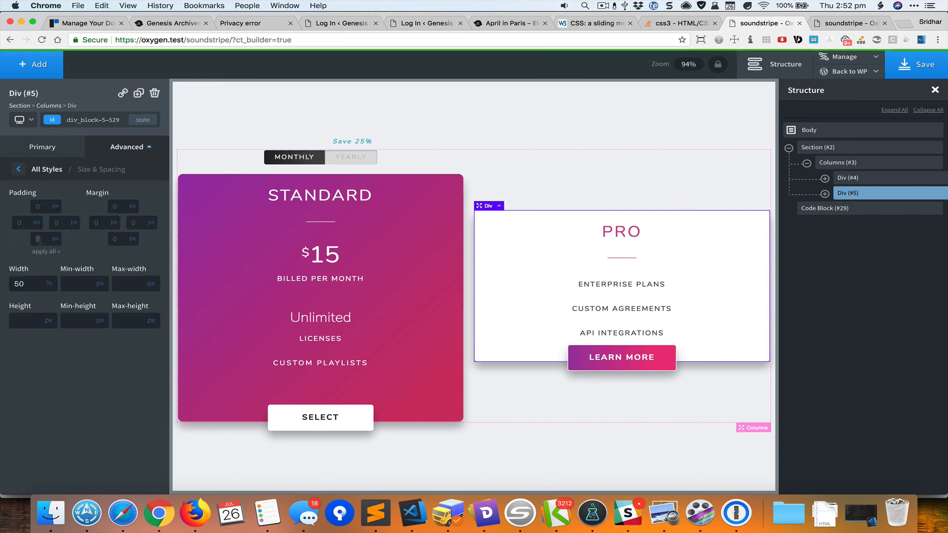
pyautogui.write('50')
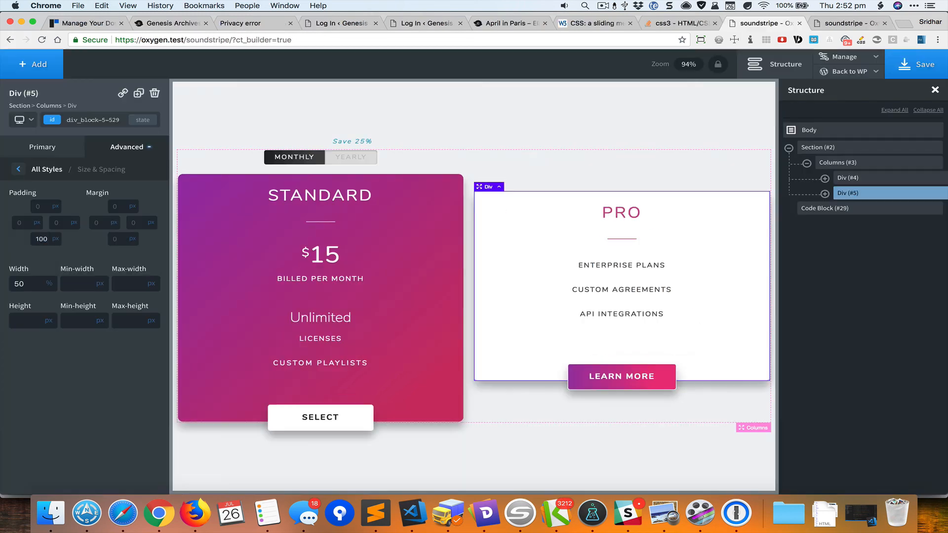
pyautogui.press('BackSpace')
pyautogui.press('BackSpace')
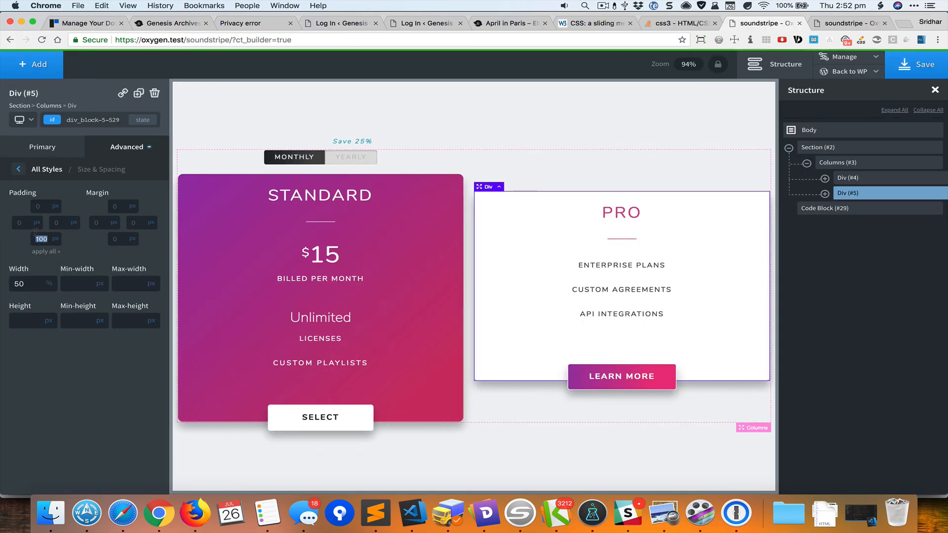
pyautogui.write('60')
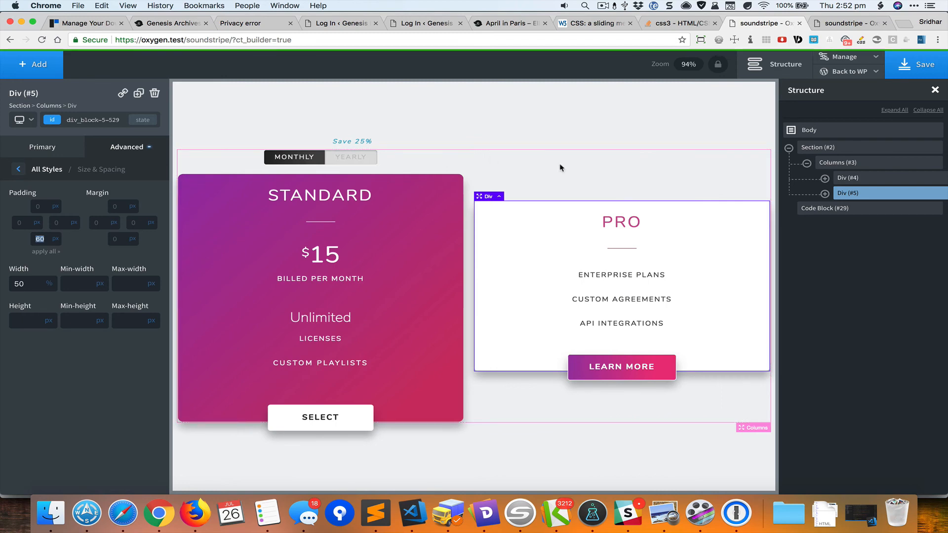
# Step: Compare the vertically centered Pro card with the Soundstripe page and save the Oxygen page
pyautogui.click(572, 130)
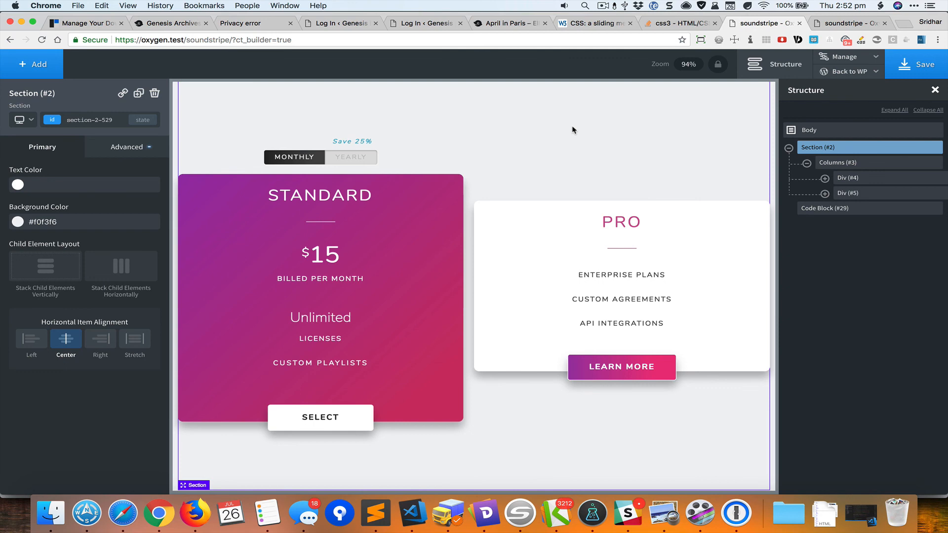
pyautogui.press('super+grave')
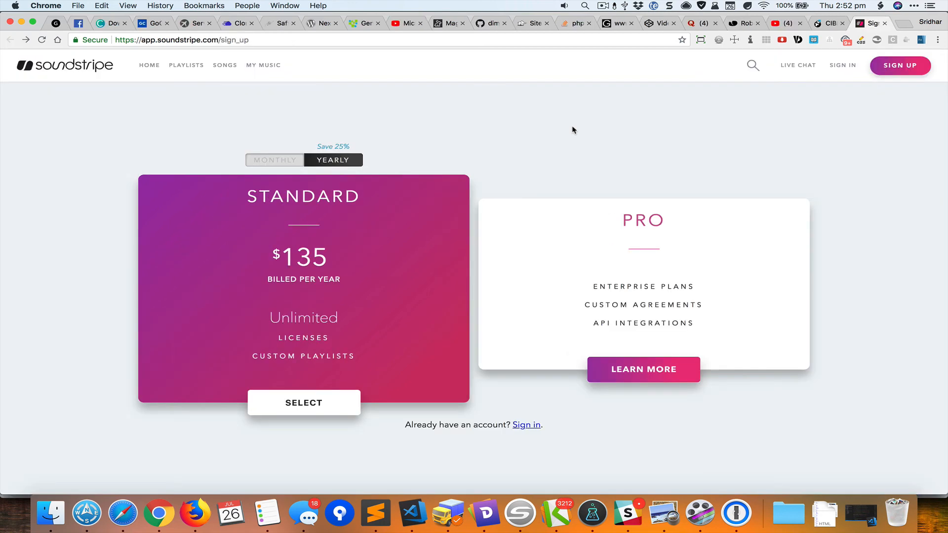
pyautogui.press('super+grave')
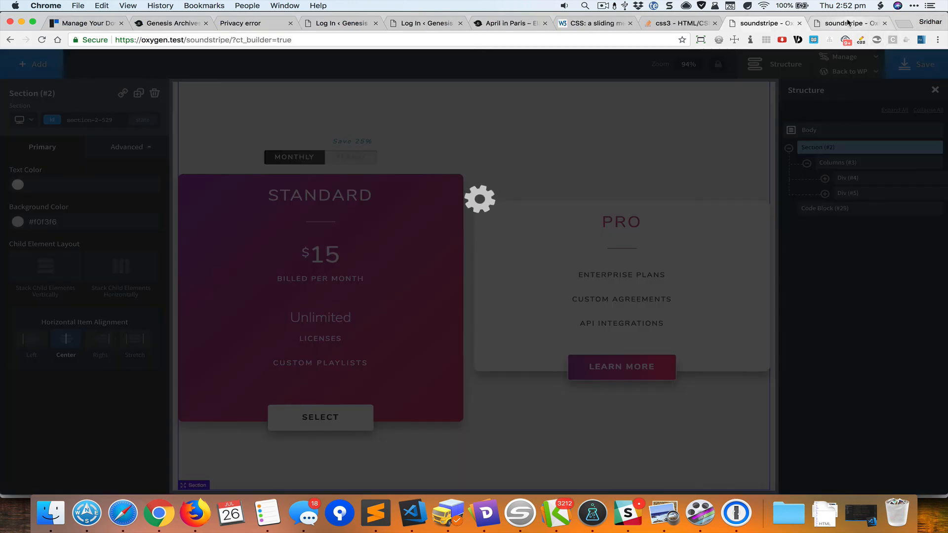
pyautogui.click(848, 22)
pyautogui.click(776, 22)
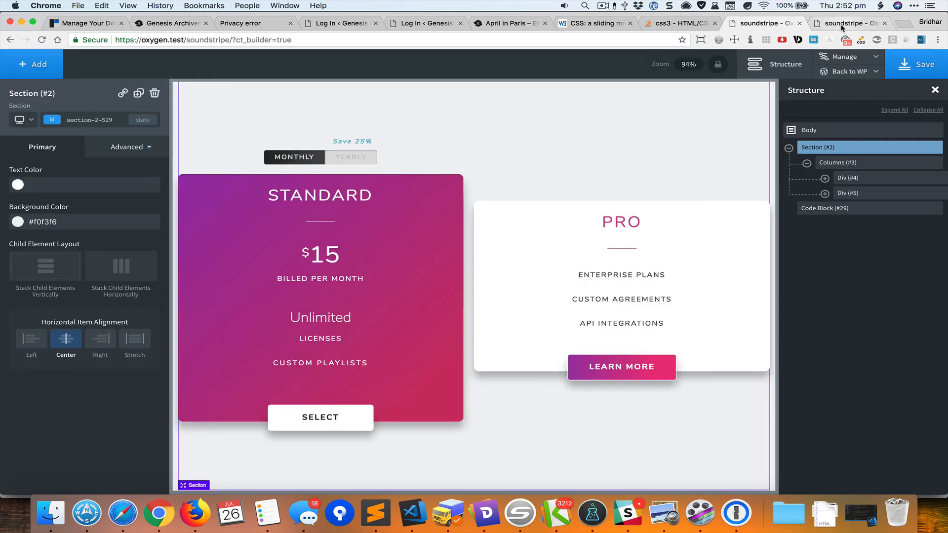
# Step: Check the pricing section on the live soundstripe page, switching the Standard card between Monthly and Yearly and testing the Save 25% label
pyautogui.click(842, 26)
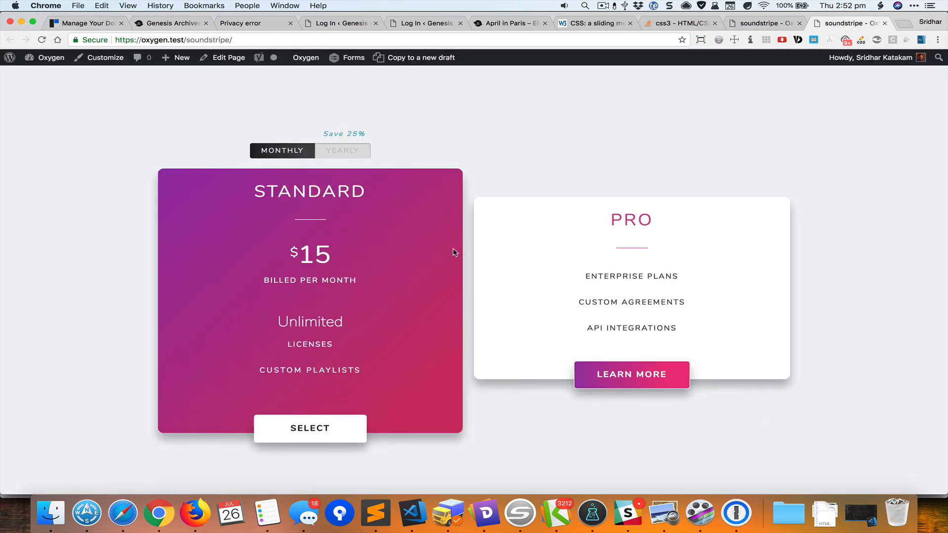
pyautogui.click(329, 154)
pyautogui.click(294, 153)
pyautogui.click(334, 153)
pyautogui.click(295, 153)
pyautogui.click(337, 152)
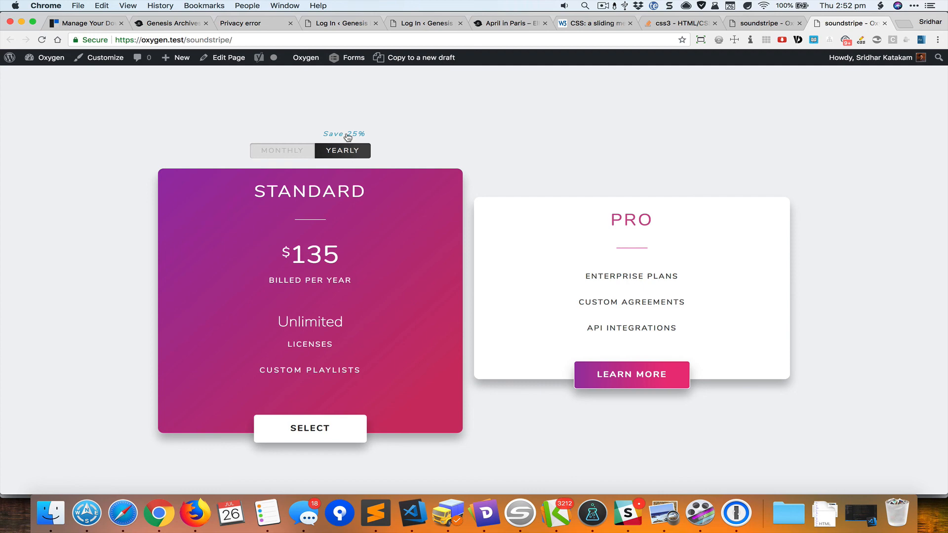
pyautogui.click(348, 137)
pyautogui.click(348, 137)
pyautogui.scroll(-1, 488, 276)
pyautogui.scroll(2, 488, 277)
pyautogui.scroll(-1, 488, 276)
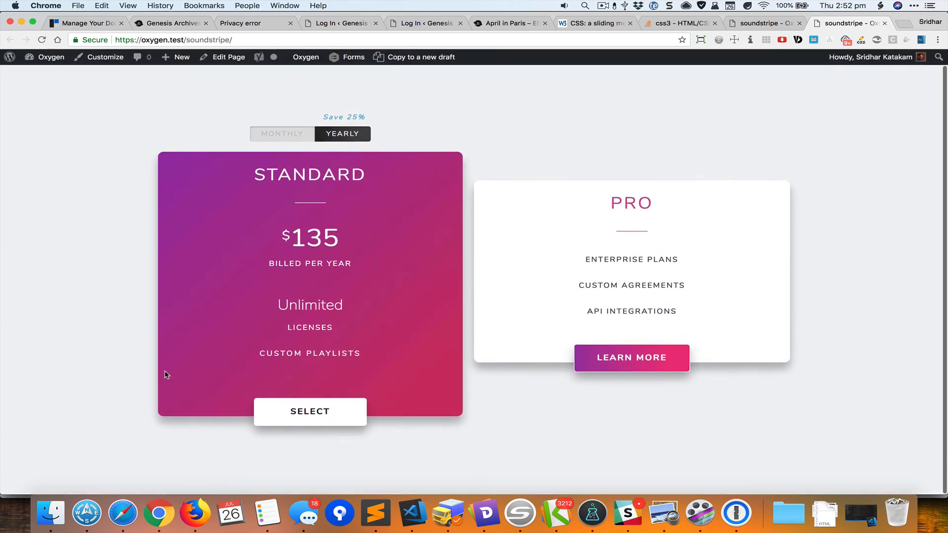